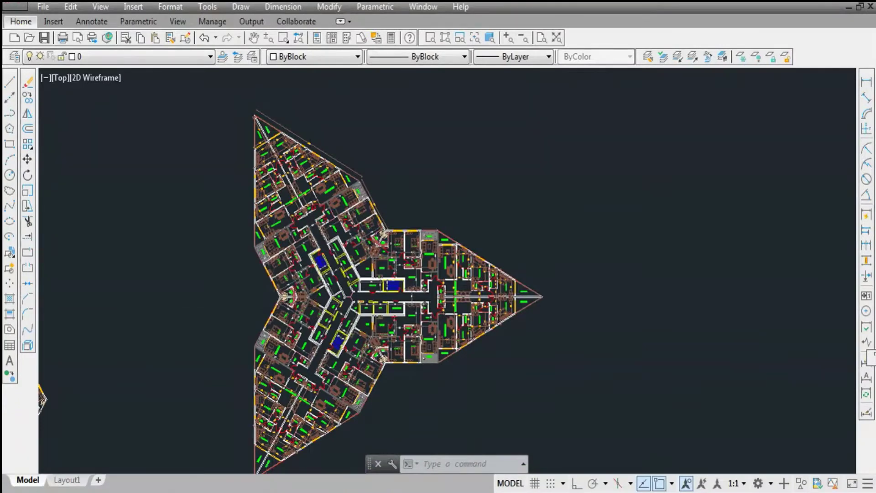
Select the furniture block of the apartment on the outer right side of the upper wing
{"action": "scroll", "coordinate": [332, 333], "scroll_direction": "up", "scroll_amount": 2}
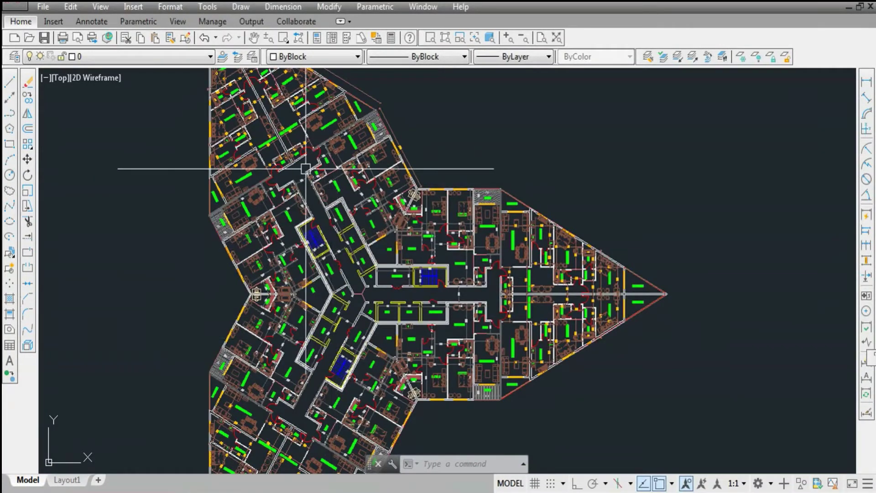
{"action": "scroll", "coordinate": [431, 333], "scroll_direction": "up", "scroll_amount": 4}
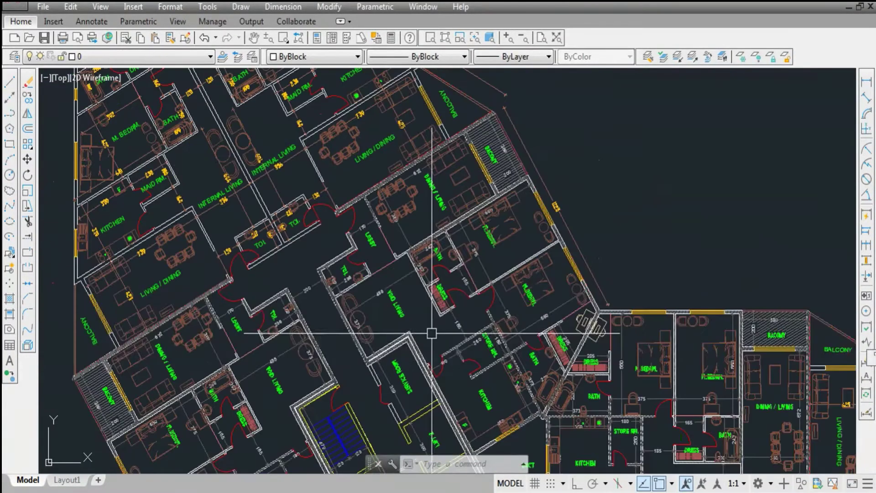
{"action": "scroll", "coordinate": [431, 348], "scroll_direction": "down", "scroll_amount": 1}
{"action": "scroll", "coordinate": [353, 222], "scroll_direction": "up", "scroll_amount": 3}
{"action": "scroll", "coordinate": [383, 338], "scroll_direction": "up", "scroll_amount": 1}
{"action": "scroll", "coordinate": [379, 443], "scroll_direction": "down", "scroll_amount": 1}
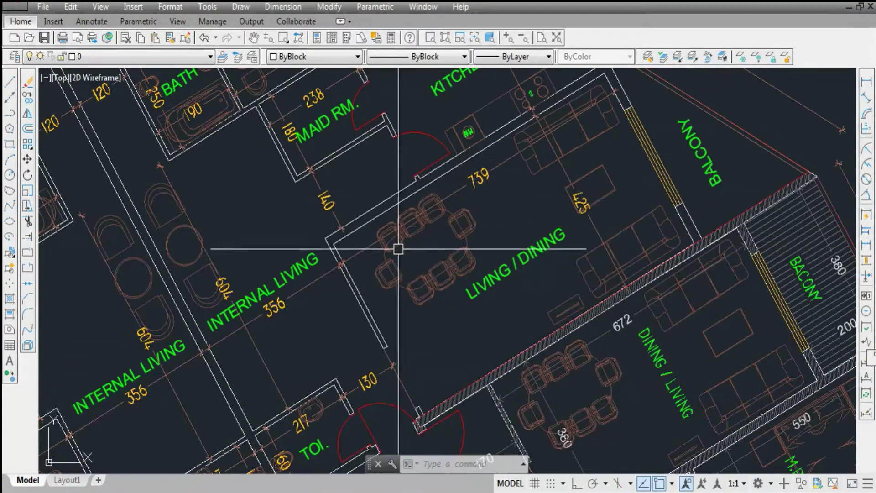
{"action": "left_click", "coordinate": [538, 190]}
{"action": "scroll", "coordinate": [469, 201], "scroll_direction": "down", "scroll_amount": 4}
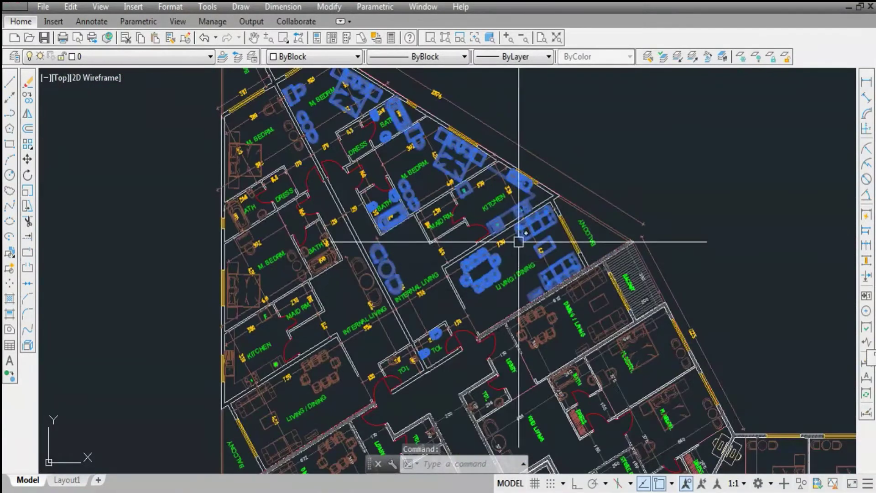
{"action": "scroll", "coordinate": [493, 178], "scroll_direction": "up", "scroll_amount": 5}
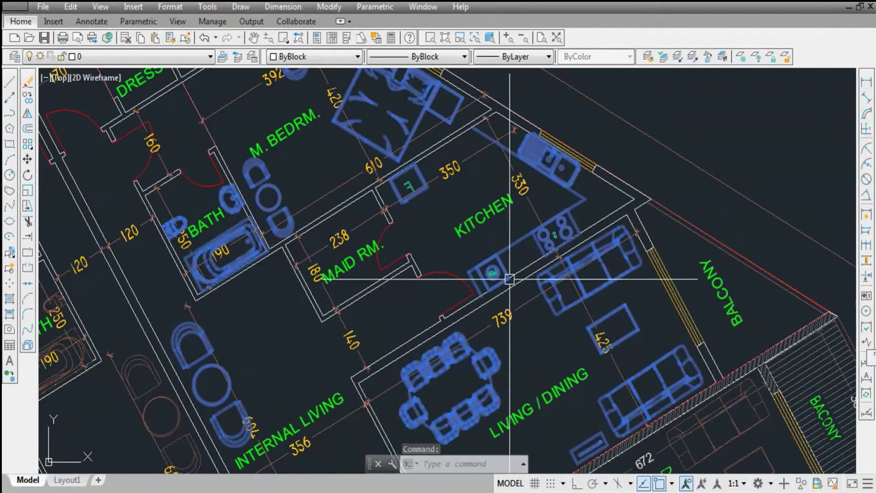
Examine the selected furniture in the upper-wing apartment's kitchen, living/dining room, internal living area and toilet
{"action": "scroll", "coordinate": [509, 279], "scroll_direction": "down", "scroll_amount": 3}
{"action": "scroll", "coordinate": [474, 274], "scroll_direction": "down", "scroll_amount": 2}
{"action": "scroll", "coordinate": [280, 278], "scroll_direction": "up", "scroll_amount": 5}
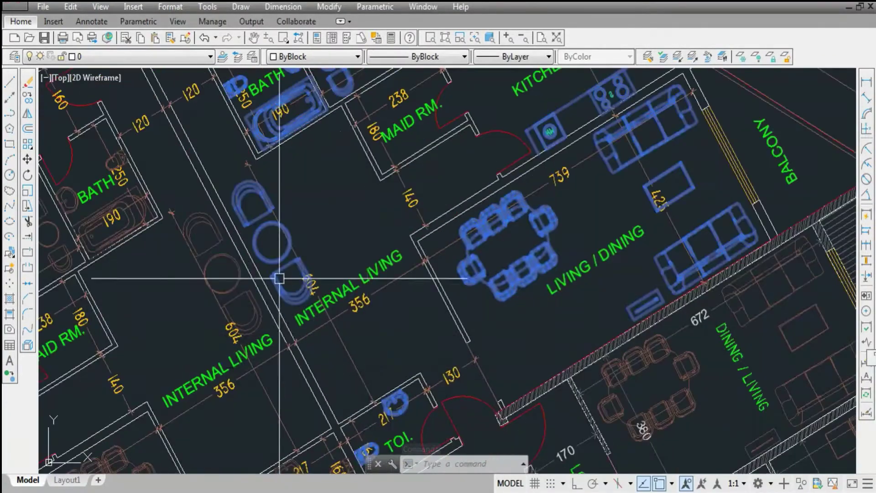
{"action": "scroll", "coordinate": [267, 335], "scroll_direction": "down", "scroll_amount": 2}
{"action": "middle_click_drag", "start_coordinate": [279, 347], "coordinate": [280, 404]}
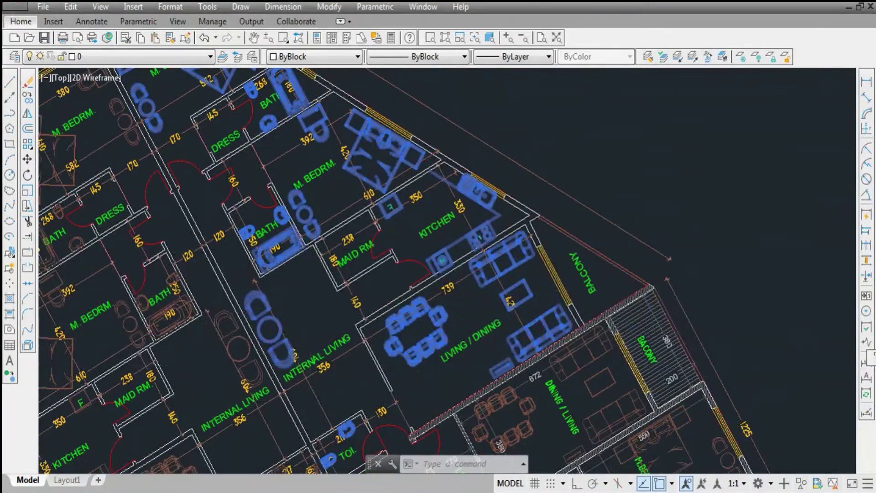
{"action": "scroll", "coordinate": [429, 226], "scroll_direction": "up", "scroll_amount": 5}
{"action": "scroll", "coordinate": [492, 355], "scroll_direction": "down", "scroll_amount": 2}
{"action": "scroll", "coordinate": [526, 276], "scroll_direction": "down", "scroll_amount": 3}
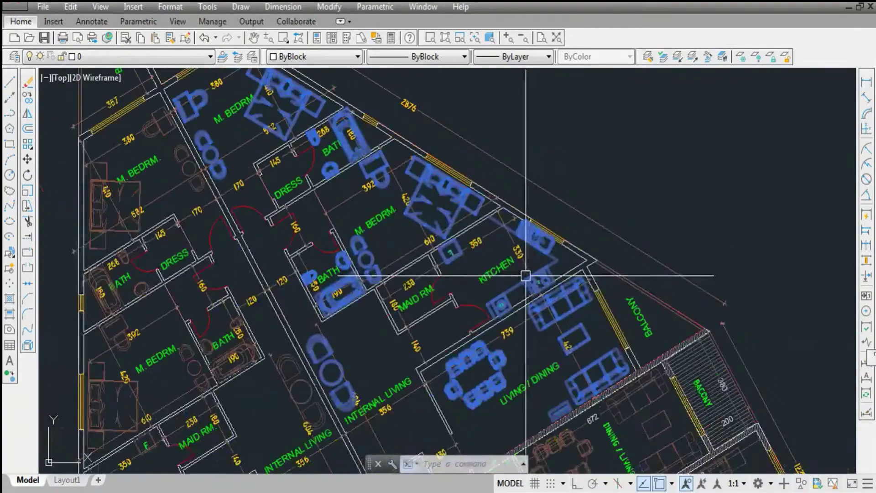
{"action": "scroll", "coordinate": [433, 219], "scroll_direction": "up", "scroll_amount": 3}
{"action": "scroll", "coordinate": [310, 347], "scroll_direction": "down", "scroll_amount": 3}
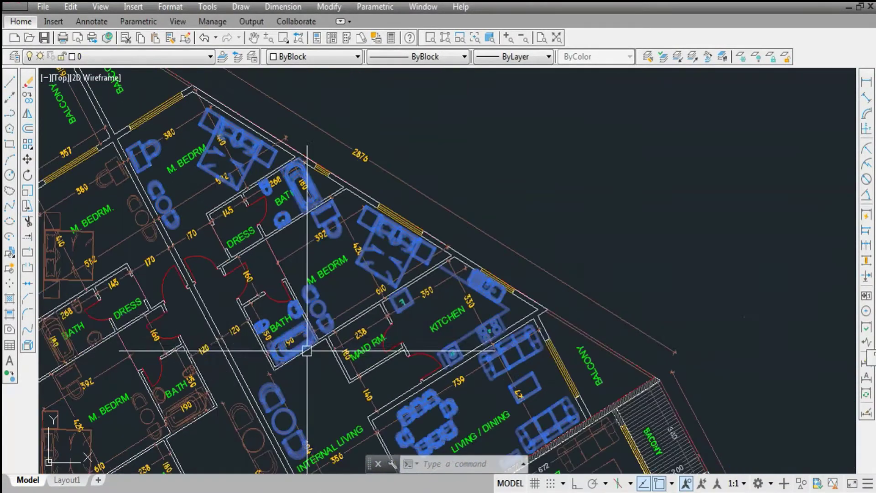
Inspect the same apartment's master bedrooms, baths and dressing area, and clear the furniture selection
{"action": "scroll", "coordinate": [237, 315], "scroll_direction": "up", "scroll_amount": 2}
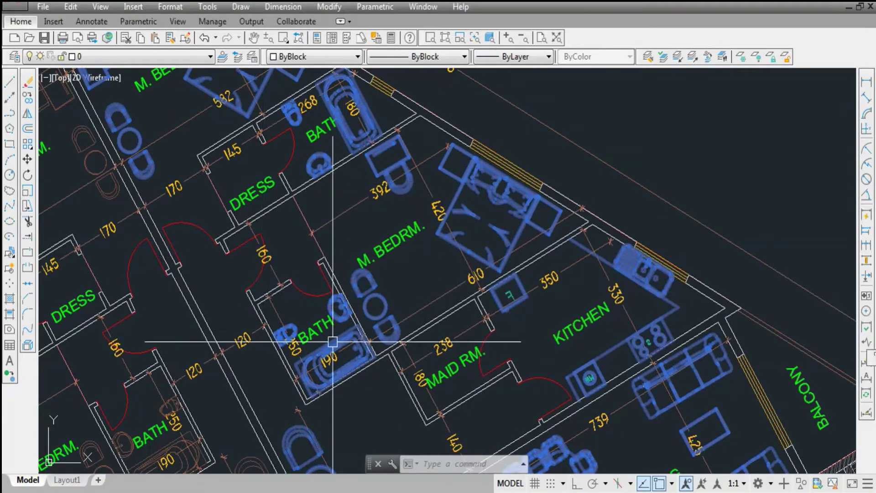
{"action": "scroll", "coordinate": [425, 338], "scroll_direction": "down", "scroll_amount": 2}
{"action": "scroll", "coordinate": [354, 354], "scroll_direction": "up", "scroll_amount": 3}
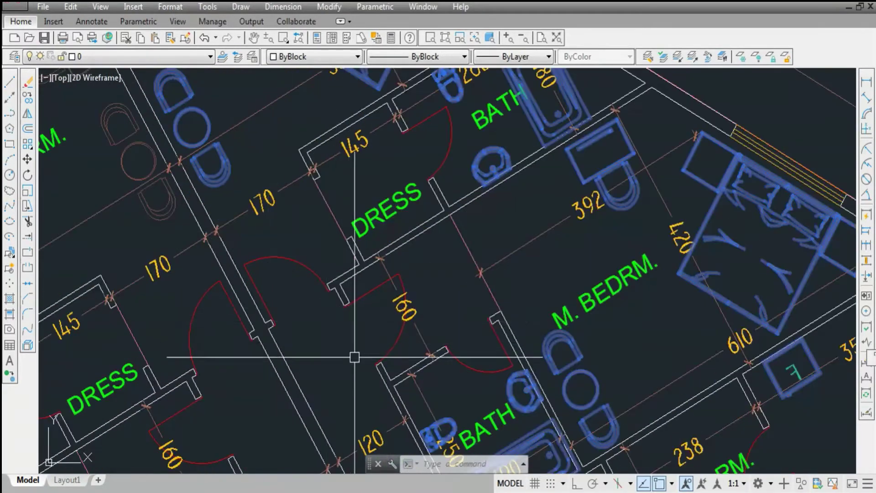
{"action": "scroll", "coordinate": [352, 245], "scroll_direction": "down", "scroll_amount": 3}
{"action": "scroll", "coordinate": [431, 155], "scroll_direction": "up", "scroll_amount": 2}
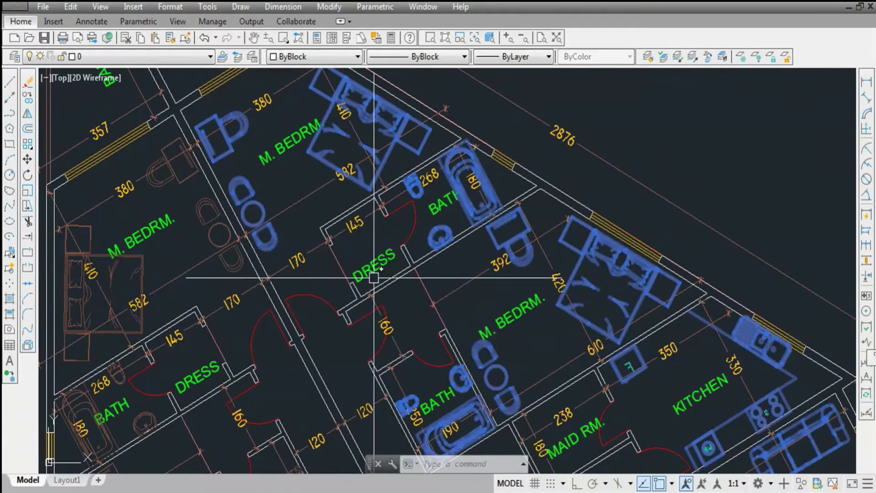
{"action": "scroll", "coordinate": [254, 157], "scroll_direction": "down", "scroll_amount": 5}
{"action": "scroll", "coordinate": [78, 277], "scroll_direction": "up", "scroll_amount": 3}
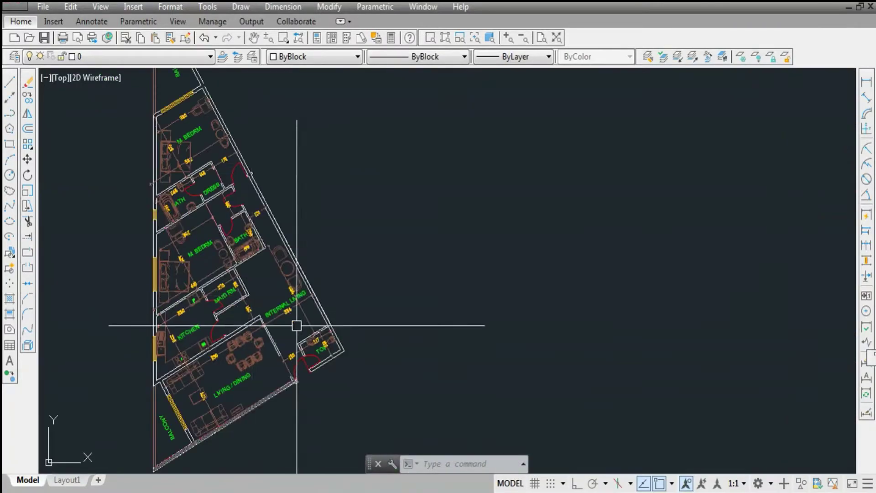
{"action": "scroll", "coordinate": [310, 319], "scroll_direction": "down", "scroll_amount": 2}
{"action": "key", "text": "Escape"}
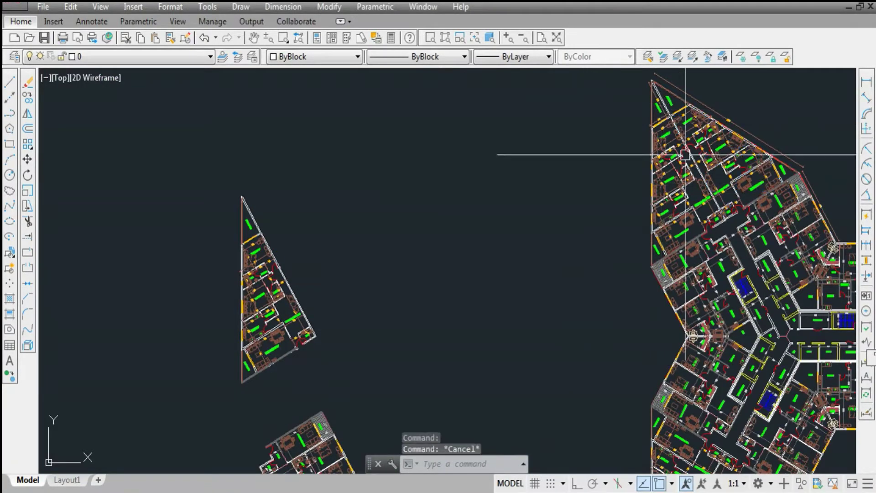
Select the furniture block in the detached triangular apartment plan to check its extent, and clear the selection
{"action": "scroll", "coordinate": [289, 321], "scroll_direction": "up", "scroll_amount": 4}
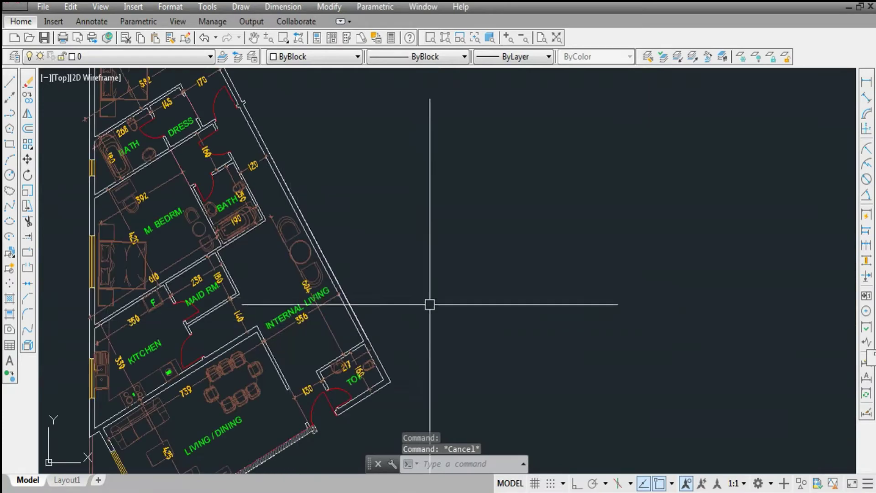
{"action": "left_click", "coordinate": [362, 277]}
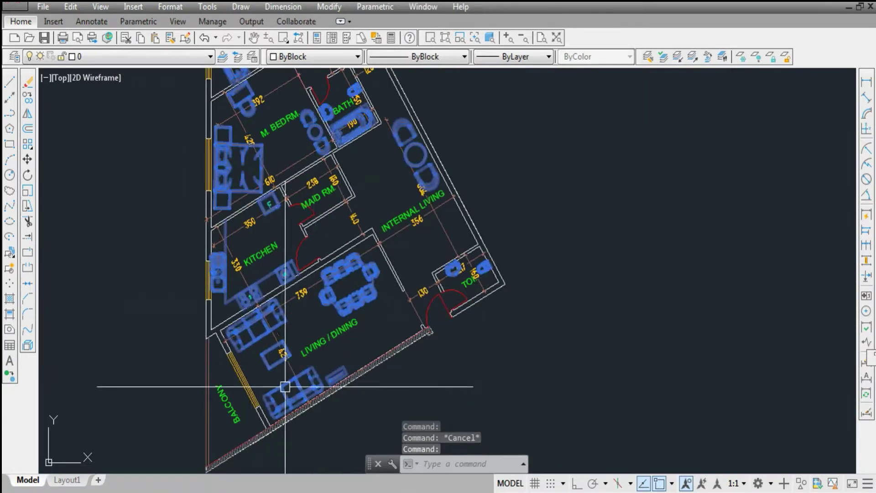
{"action": "scroll", "coordinate": [284, 386], "scroll_direction": "down", "scroll_amount": 3}
{"action": "key", "text": "Escape"}
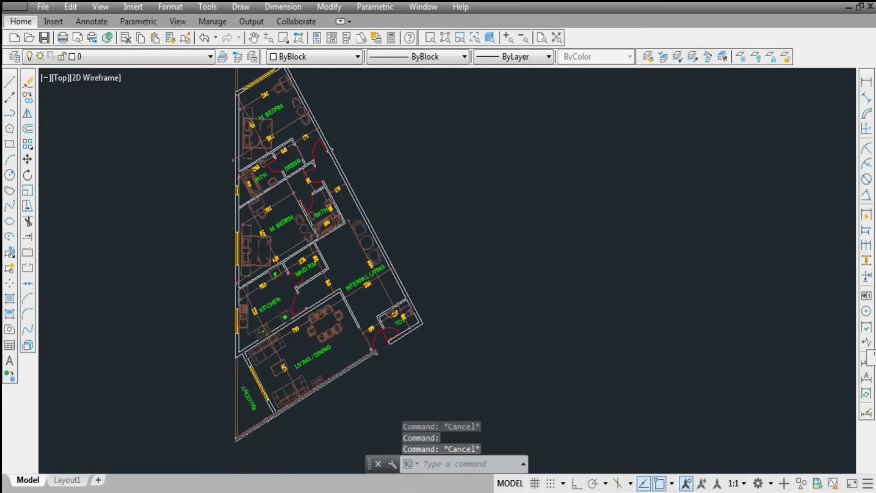
Examine the toilet, internal living area, kitchen and maid's room of the detached triangular apartment plan
{"action": "scroll", "coordinate": [371, 274], "scroll_direction": "up", "scroll_amount": 4}
{"action": "scroll", "coordinate": [320, 274], "scroll_direction": "down", "scroll_amount": 4}
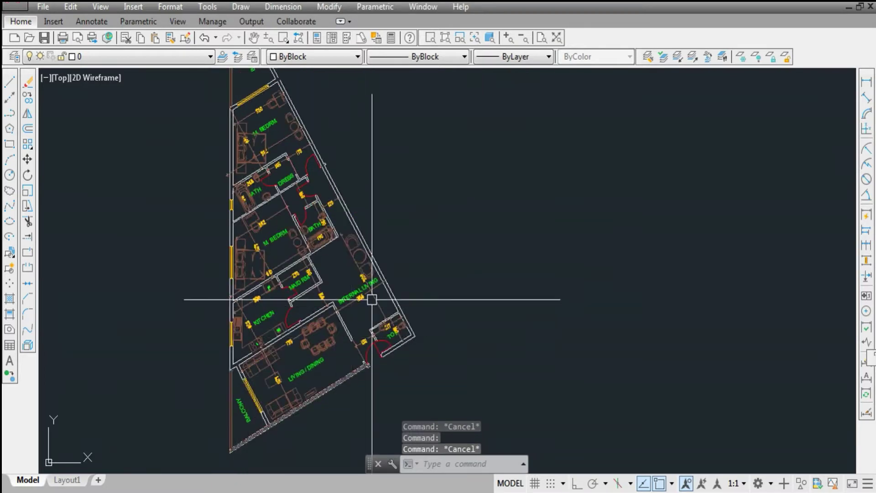
{"action": "scroll", "coordinate": [372, 299], "scroll_direction": "up", "scroll_amount": 5}
{"action": "scroll", "coordinate": [445, 379], "scroll_direction": "up", "scroll_amount": 1}
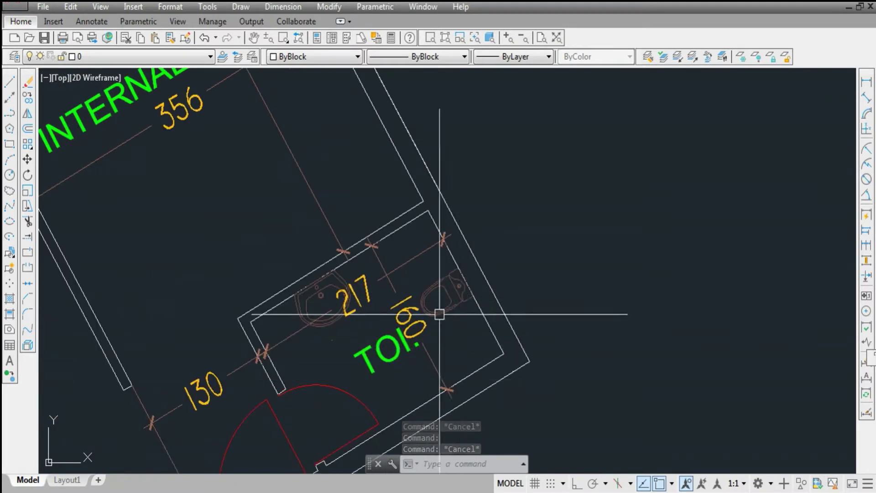
{"action": "scroll", "coordinate": [439, 313], "scroll_direction": "down", "scroll_amount": 4}
{"action": "scroll", "coordinate": [338, 331], "scroll_direction": "down", "scroll_amount": 3}
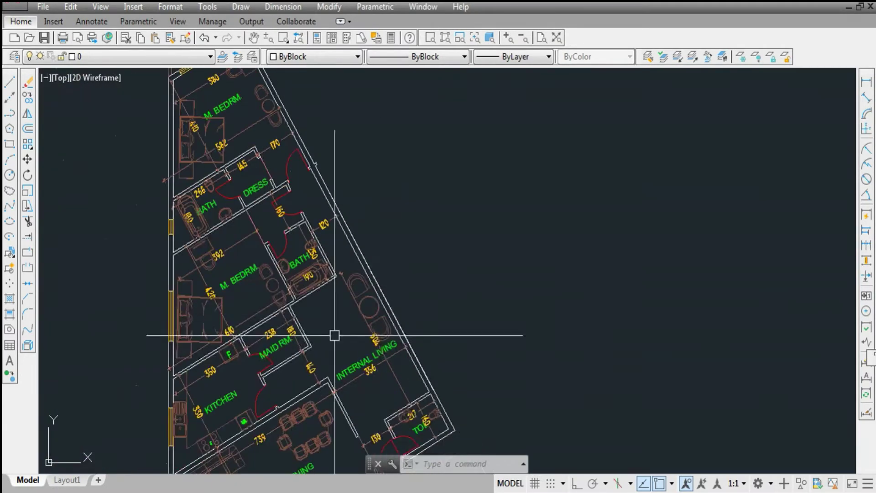
{"action": "scroll", "coordinate": [332, 314], "scroll_direction": "up", "scroll_amount": 7}
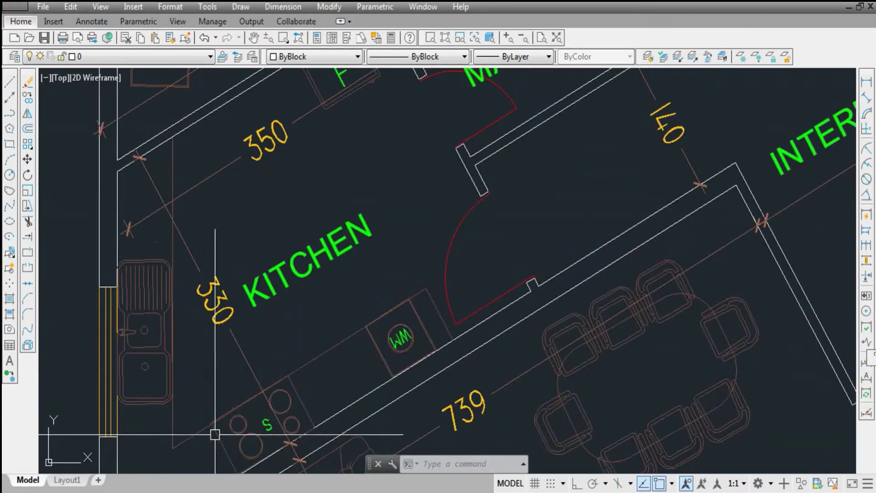
{"action": "scroll", "coordinate": [139, 399], "scroll_direction": "down", "scroll_amount": 3}
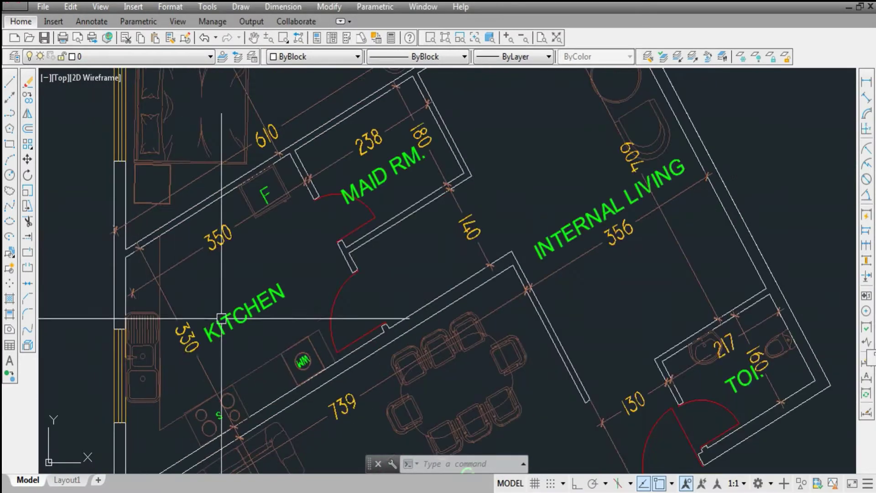
{"action": "scroll", "coordinate": [242, 201], "scroll_direction": "up", "scroll_amount": 3}
{"action": "scroll", "coordinate": [239, 400], "scroll_direction": "down", "scroll_amount": 4}
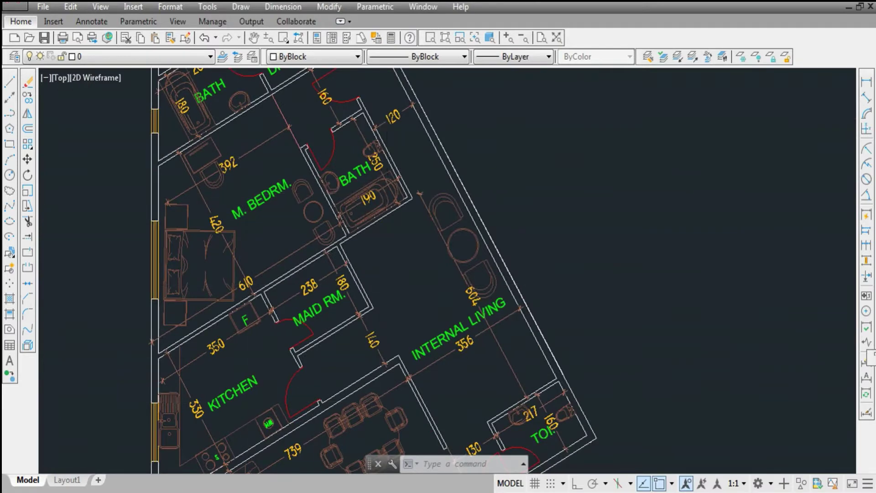
Examine the fixtures and furniture in the detached apartment's lower bath and the adjoining master bedroom
{"action": "scroll", "coordinate": [393, 111], "scroll_direction": "up", "scroll_amount": 4}
{"action": "scroll", "coordinate": [460, 270], "scroll_direction": "down", "scroll_amount": 4}
{"action": "scroll", "coordinate": [331, 194], "scroll_direction": "up", "scroll_amount": 5}
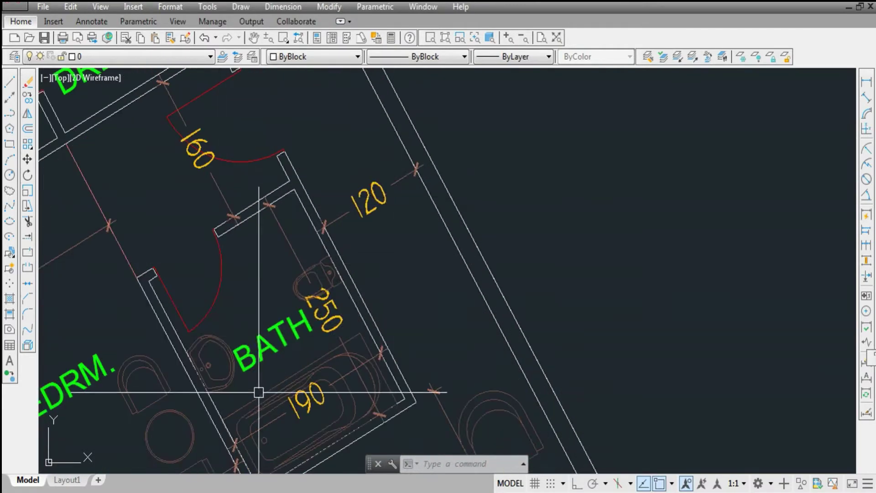
{"action": "scroll", "coordinate": [245, 426], "scroll_direction": "up", "scroll_amount": 2}
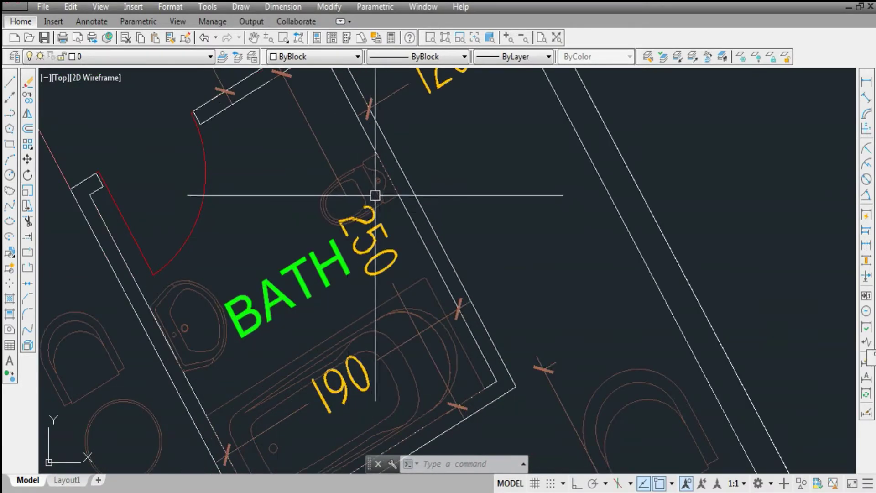
{"action": "scroll", "coordinate": [293, 280], "scroll_direction": "down", "scroll_amount": 5}
{"action": "scroll", "coordinate": [229, 307], "scroll_direction": "up", "scroll_amount": 2}
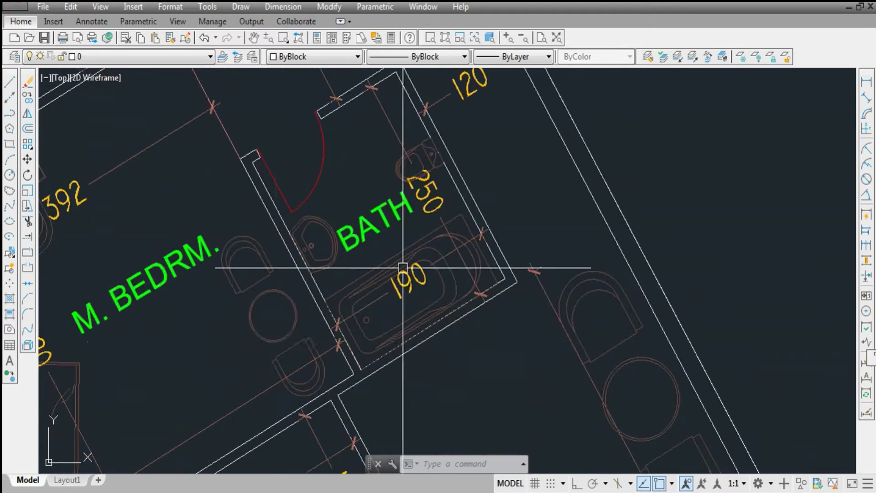
{"action": "scroll", "coordinate": [239, 359], "scroll_direction": "down", "scroll_amount": 2}
{"action": "scroll", "coordinate": [238, 359], "scroll_direction": "up", "scroll_amount": 2}
{"action": "scroll", "coordinate": [290, 162], "scroll_direction": "up", "scroll_amount": 2}
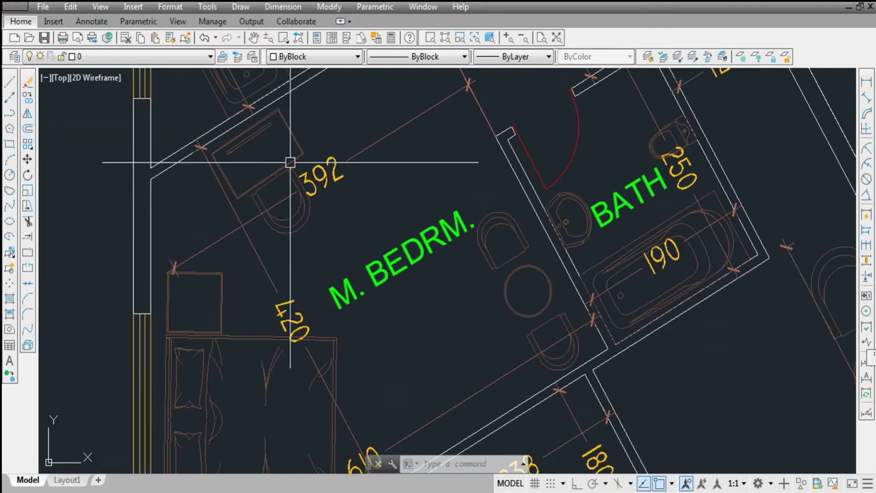
Examine the upper master bedroom, dressing area and bath of the detached apartment, and return to the full building plan
{"action": "scroll", "coordinate": [256, 391], "scroll_direction": "down", "scroll_amount": 2}
{"action": "scroll", "coordinate": [273, 316], "scroll_direction": "down", "scroll_amount": 2}
{"action": "scroll", "coordinate": [317, 222], "scroll_direction": "up", "scroll_amount": 3}
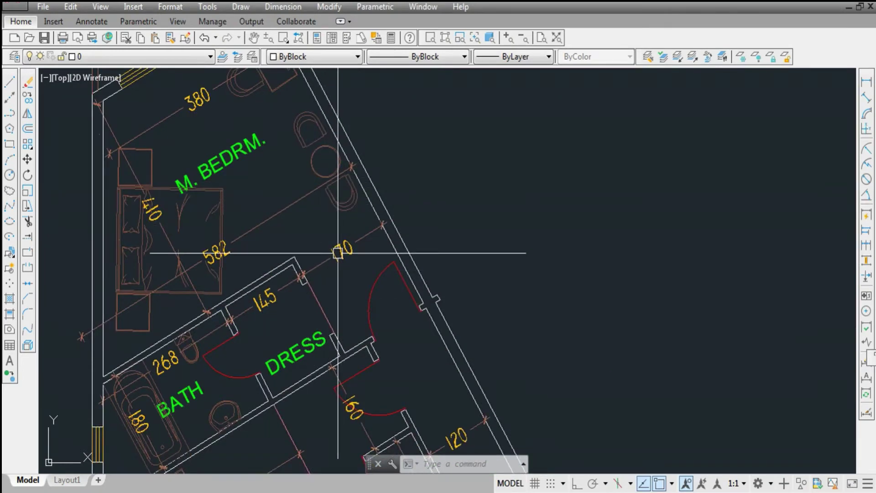
{"action": "scroll", "coordinate": [152, 426], "scroll_direction": "down", "scroll_amount": 2}
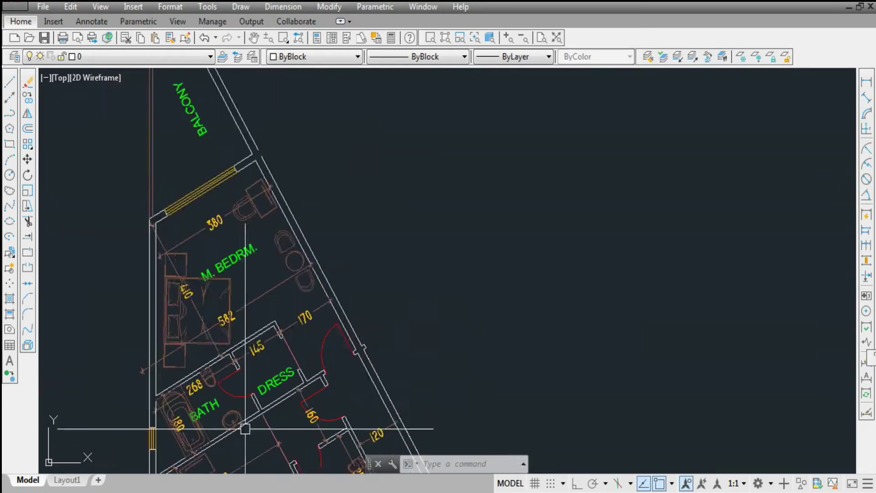
{"action": "scroll", "coordinate": [203, 322], "scroll_direction": "up", "scroll_amount": 2}
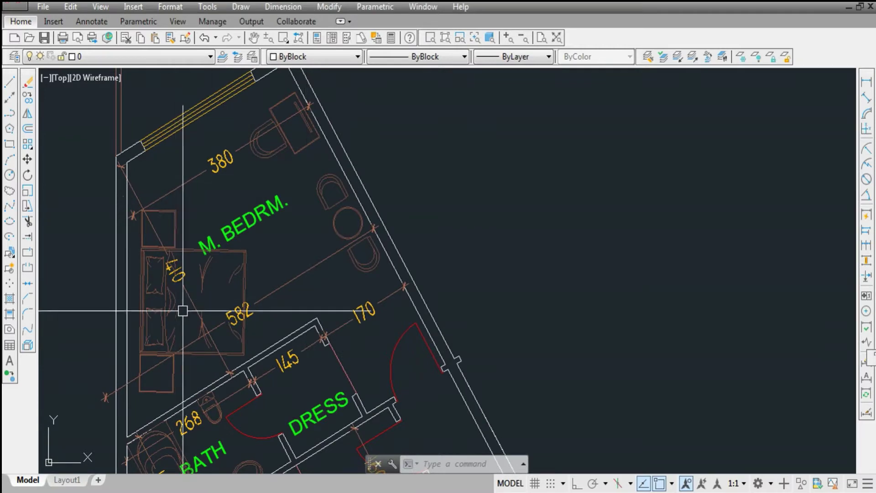
{"action": "scroll", "coordinate": [176, 185], "scroll_direction": "down", "scroll_amount": 5}
{"action": "scroll", "coordinate": [297, 211], "scroll_direction": "up", "scroll_amount": 3}
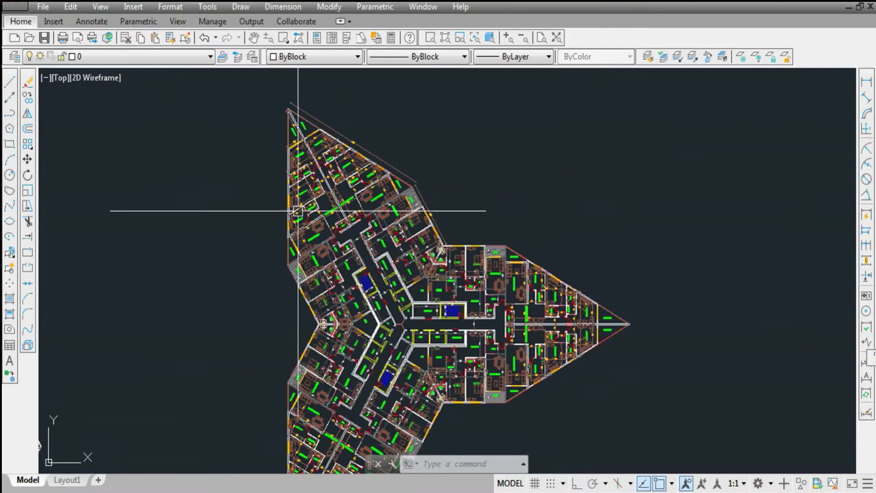
Select the furniture blocks of the triangular end apartments in all three wings of the building plan
{"action": "scroll", "coordinate": [288, 219], "scroll_direction": "up", "scroll_amount": 3}
{"action": "left_click", "coordinate": [330, 211]}
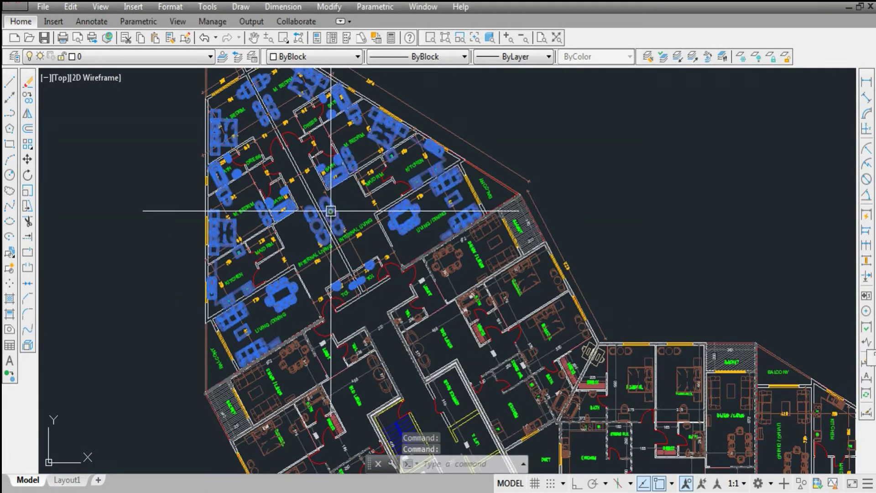
{"action": "scroll", "coordinate": [286, 149], "scroll_direction": "down", "scroll_amount": 4}
{"action": "scroll", "coordinate": [567, 268], "scroll_direction": "up", "scroll_amount": 2}
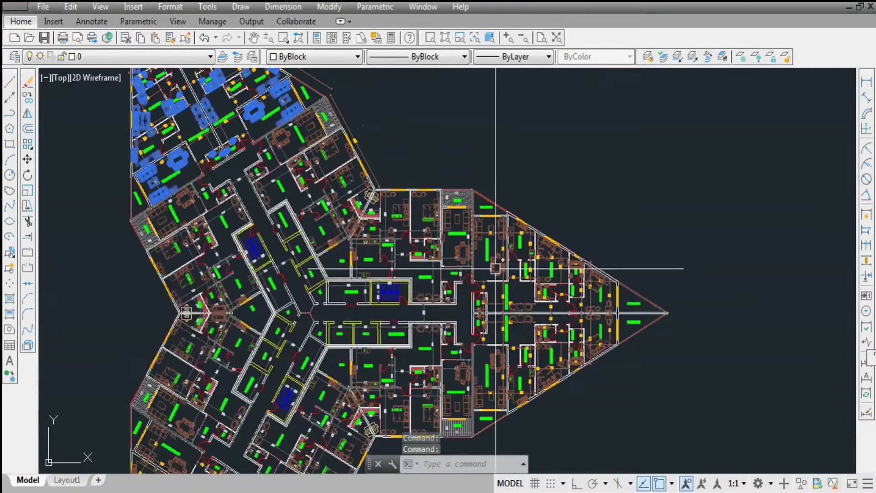
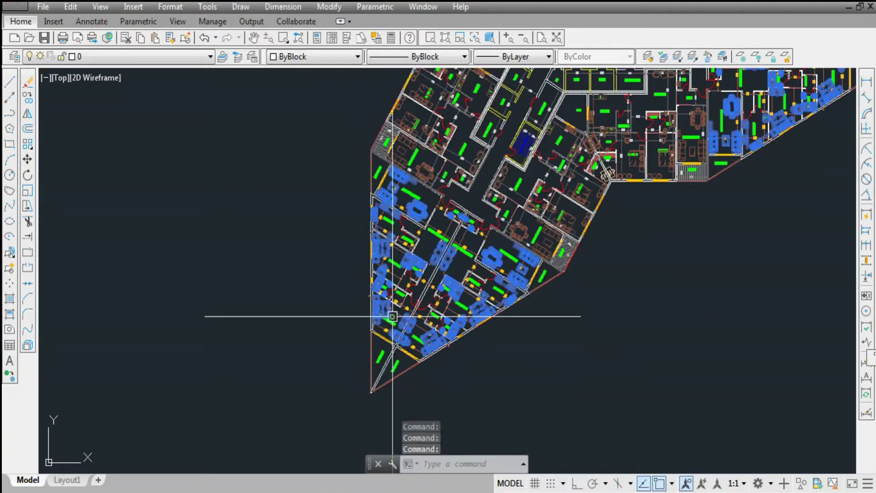
{"action": "scroll", "coordinate": [366, 242], "scroll_direction": "down", "scroll_amount": 5}
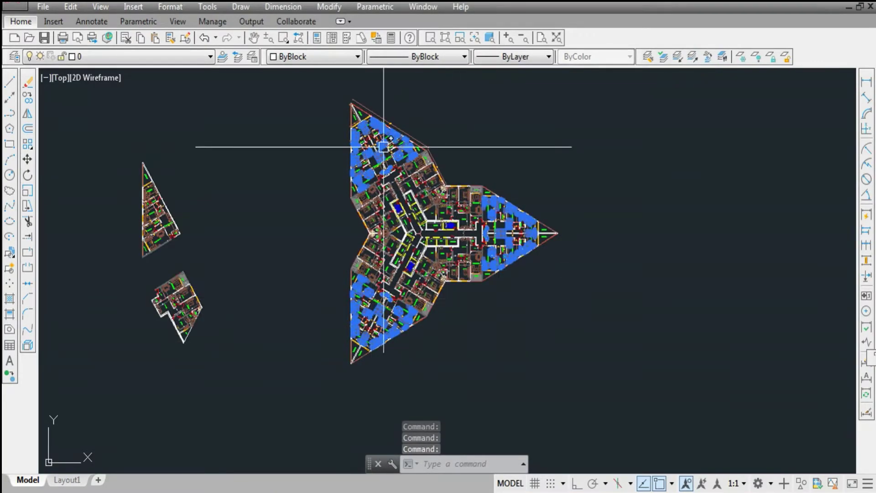
Examine the selected furniture of the triangular end apartments across the upper and lower wings, and clear the selection
{"action": "scroll", "coordinate": [383, 147], "scroll_direction": "up", "scroll_amount": 8}
{"action": "scroll", "coordinate": [400, 244], "scroll_direction": "down", "scroll_amount": 4}
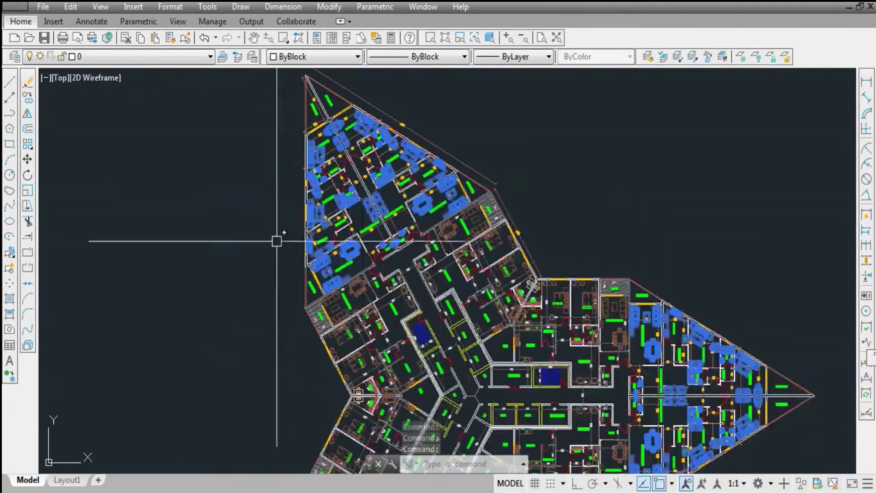
{"action": "scroll", "coordinate": [514, 299], "scroll_direction": "down", "scroll_amount": 5}
{"action": "scroll", "coordinate": [514, 299], "scroll_direction": "up", "scroll_amount": 4}
{"action": "scroll", "coordinate": [512, 361], "scroll_direction": "down", "scroll_amount": 3}
{"action": "scroll", "coordinate": [523, 223], "scroll_direction": "up", "scroll_amount": 2}
{"action": "scroll", "coordinate": [522, 223], "scroll_direction": "down", "scroll_amount": 3}
{"action": "scroll", "coordinate": [411, 240], "scroll_direction": "up", "scroll_amount": 4}
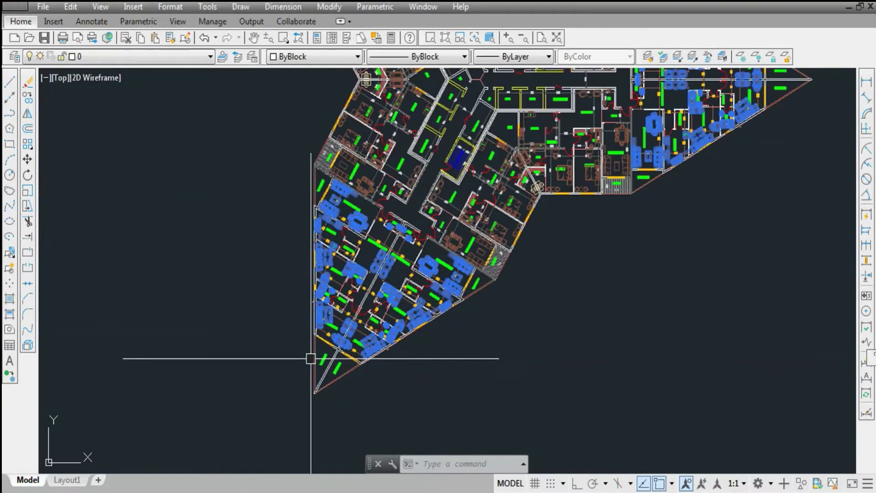
{"action": "scroll", "coordinate": [339, 211], "scroll_direction": "up", "scroll_amount": 3}
{"action": "key", "text": "Escape"}
{"action": "scroll", "coordinate": [338, 247], "scroll_direction": "down", "scroll_amount": 4}
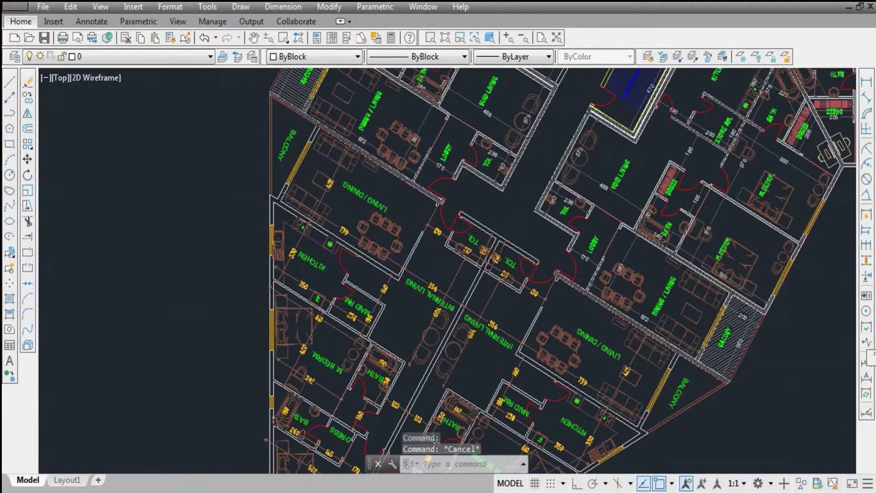
Select the furniture block of the lower detached apartment plan to check its grouping, and clear the selection
{"action": "scroll", "coordinate": [469, 176], "scroll_direction": "up", "scroll_amount": 3}
{"action": "scroll", "coordinate": [445, 218], "scroll_direction": "down", "scroll_amount": 4}
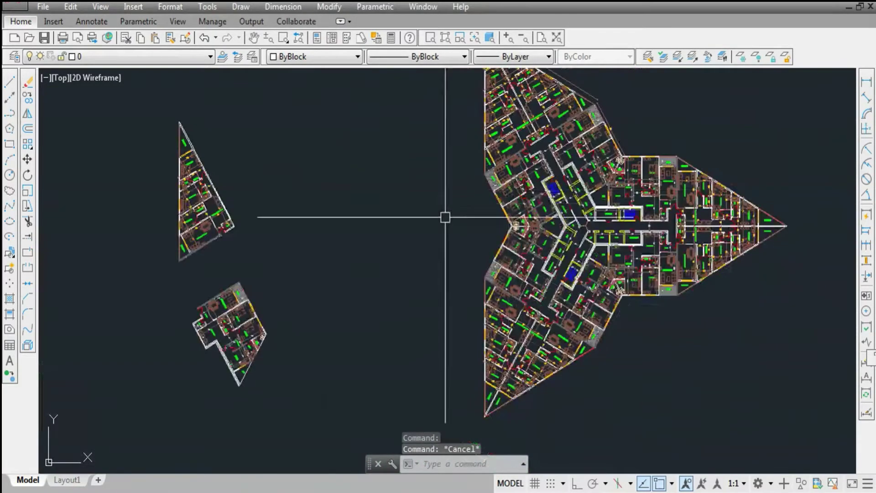
{"action": "scroll", "coordinate": [250, 318], "scroll_direction": "up", "scroll_amount": 4}
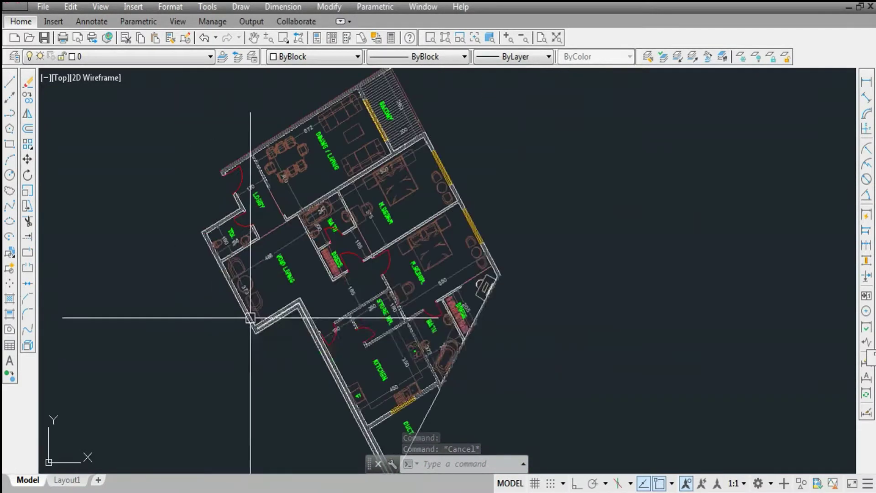
{"action": "left_click", "coordinate": [300, 154]}
{"action": "scroll", "coordinate": [236, 172], "scroll_direction": "down", "scroll_amount": 6}
{"action": "key", "text": "Escape"}
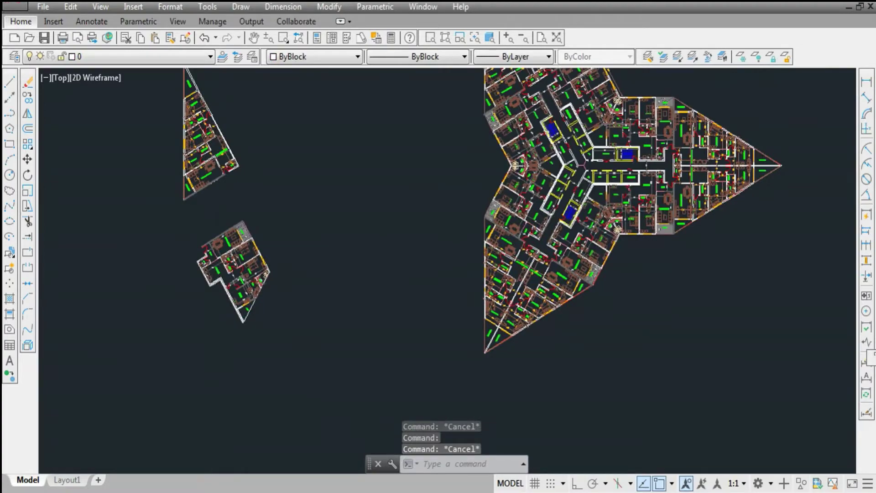
Select the furniture block of the upper wing's inner apartment beside the right wing, inspect its extent, and clear the selection
{"action": "scroll", "coordinate": [431, 168], "scroll_direction": "up", "scroll_amount": 5}
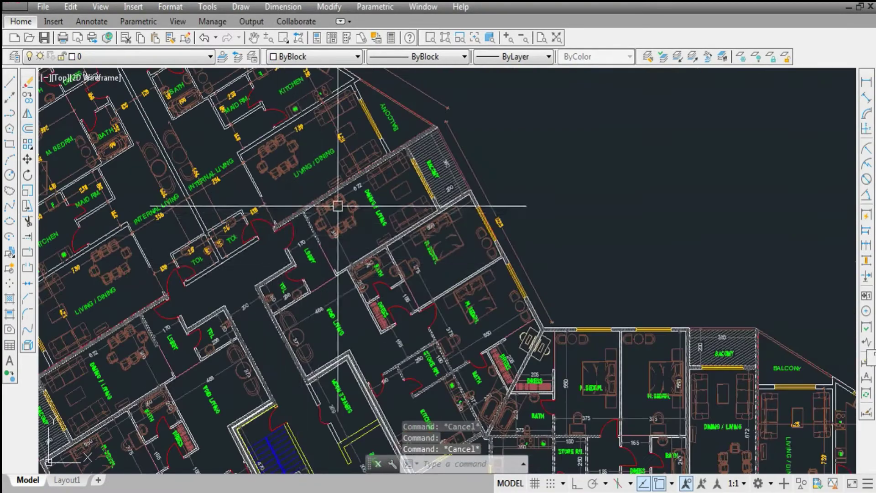
{"action": "left_click", "coordinate": [338, 206]}
{"action": "scroll", "coordinate": [304, 226], "scroll_direction": "down", "scroll_amount": 2}
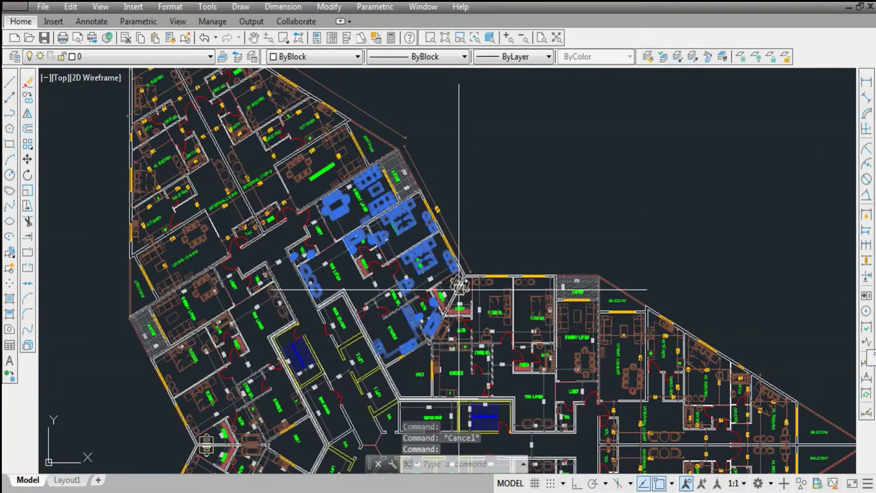
{"action": "scroll", "coordinate": [293, 264], "scroll_direction": "up", "scroll_amount": 5}
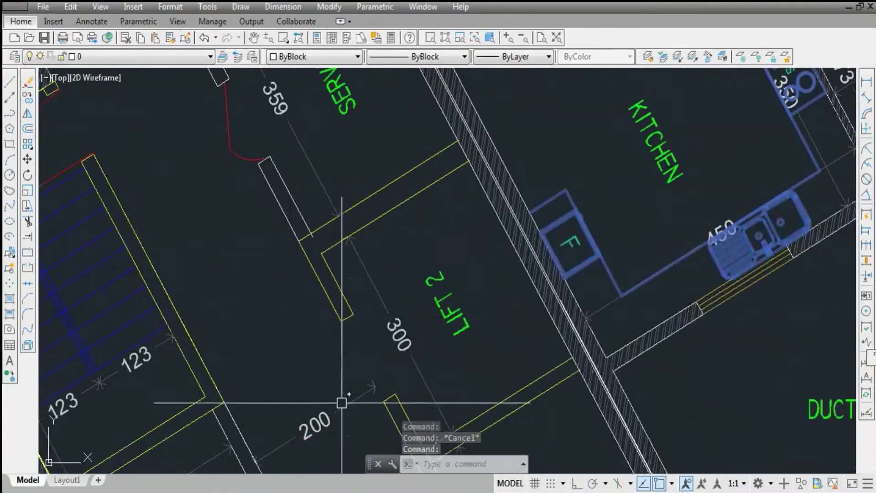
{"action": "scroll", "coordinate": [336, 348], "scroll_direction": "down", "scroll_amount": 5}
{"action": "scroll", "coordinate": [319, 287], "scroll_direction": "up", "scroll_amount": 4}
{"action": "key", "text": "Escape"}
{"action": "scroll", "coordinate": [295, 369], "scroll_direction": "down", "scroll_amount": 2}
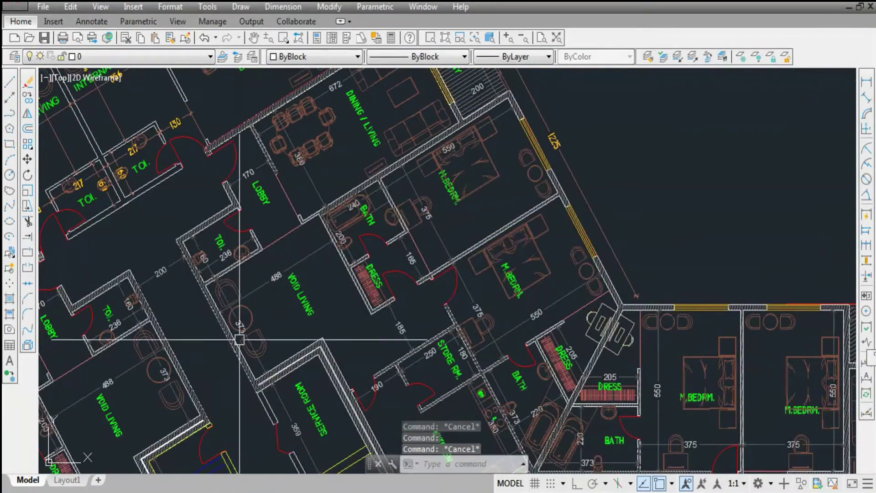
Reselect the same inner apartment's furniture from its dining set, inspect the lobby, toilet and bath fixtures, and clear the selection
{"action": "scroll", "coordinate": [223, 305], "scroll_direction": "down", "scroll_amount": 3}
{"action": "scroll", "coordinate": [236, 249], "scroll_direction": "up", "scroll_amount": 5}
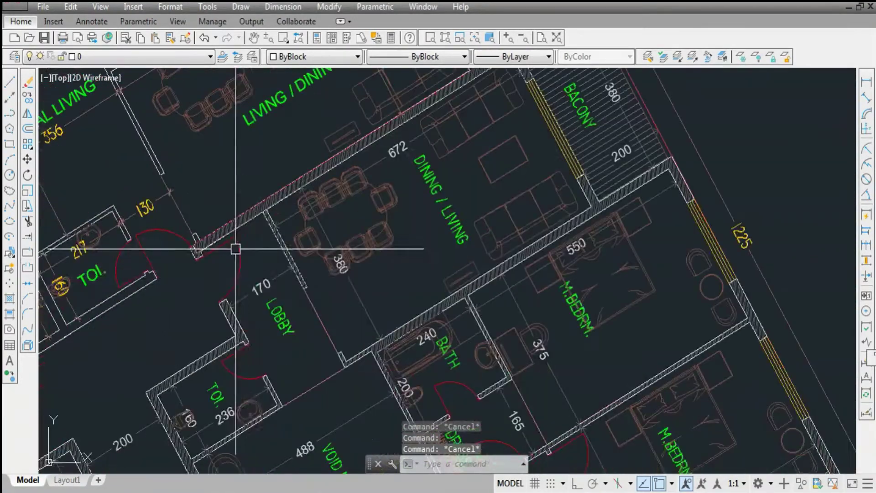
{"action": "left_click", "coordinate": [364, 257]}
{"action": "scroll", "coordinate": [213, 260], "scroll_direction": "down", "scroll_amount": 2}
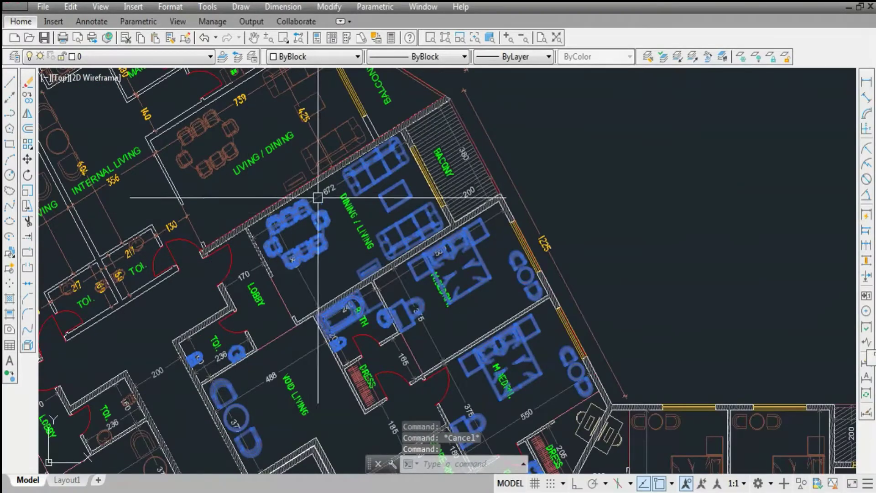
{"action": "scroll", "coordinate": [215, 274], "scroll_direction": "up", "scroll_amount": 4}
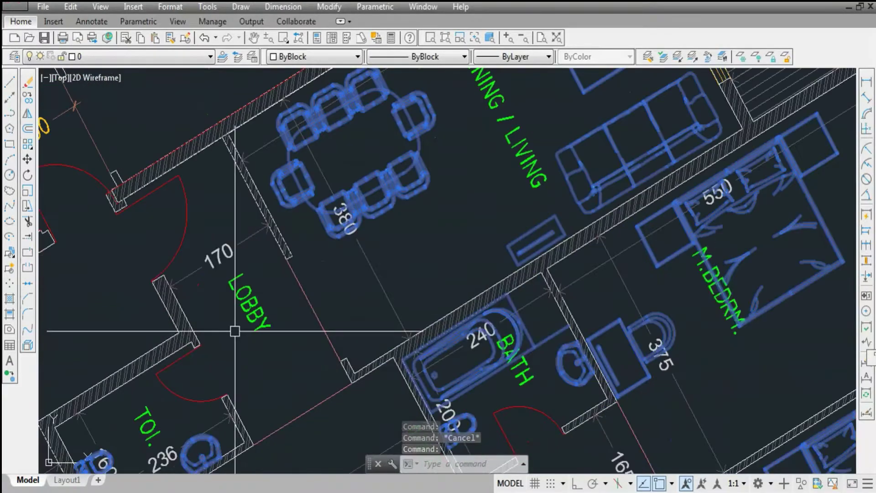
{"action": "middle_click_drag", "start_coordinate": [202, 445], "coordinate": [223, 384]}
{"action": "scroll", "coordinate": [222, 384], "scroll_direction": "up", "scroll_amount": 2}
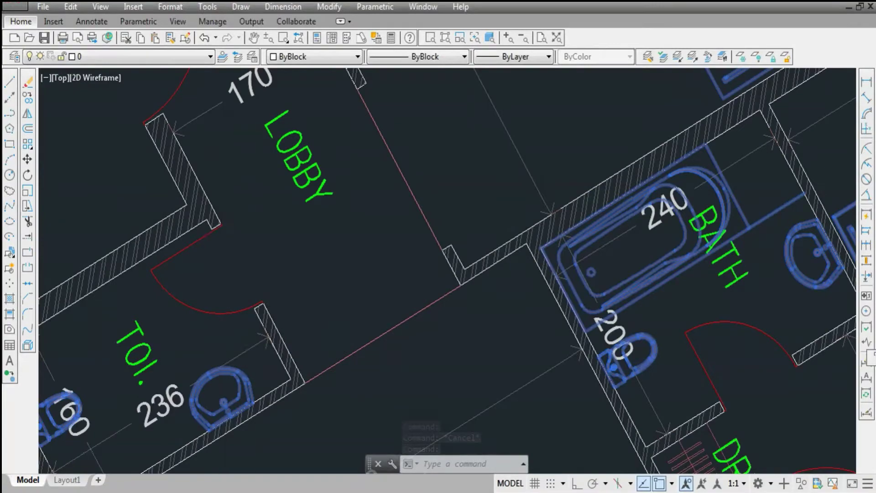
{"action": "scroll", "coordinate": [258, 332], "scroll_direction": "down", "scroll_amount": 4}
{"action": "scroll", "coordinate": [327, 269], "scroll_direction": "up", "scroll_amount": 2}
{"action": "key", "text": "Escape"}
Examine the dining and living area, balcony, toilet and void living area of the upper wing's inner apartment
{"action": "scroll", "coordinate": [254, 317], "scroll_direction": "up", "scroll_amount": 2}
{"action": "scroll", "coordinate": [405, 243], "scroll_direction": "down", "scroll_amount": 2}
{"action": "scroll", "coordinate": [334, 187], "scroll_direction": "up", "scroll_amount": 2}
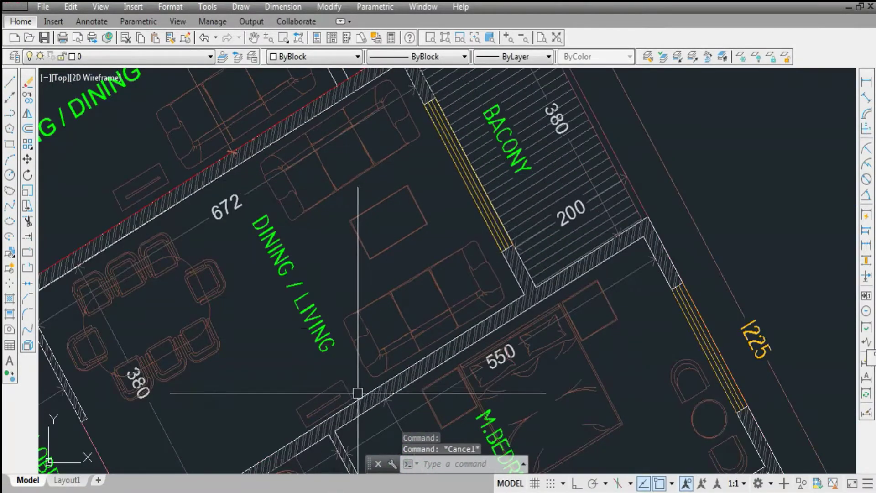
{"action": "scroll", "coordinate": [362, 160], "scroll_direction": "down", "scroll_amount": 3}
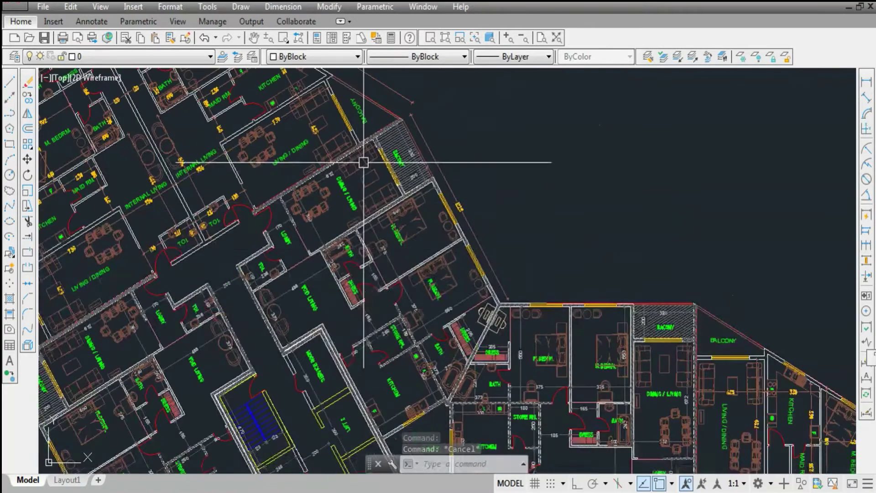
{"action": "scroll", "coordinate": [355, 228], "scroll_direction": "up", "scroll_amount": 2}
{"action": "scroll", "coordinate": [268, 372], "scroll_direction": "up", "scroll_amount": 3}
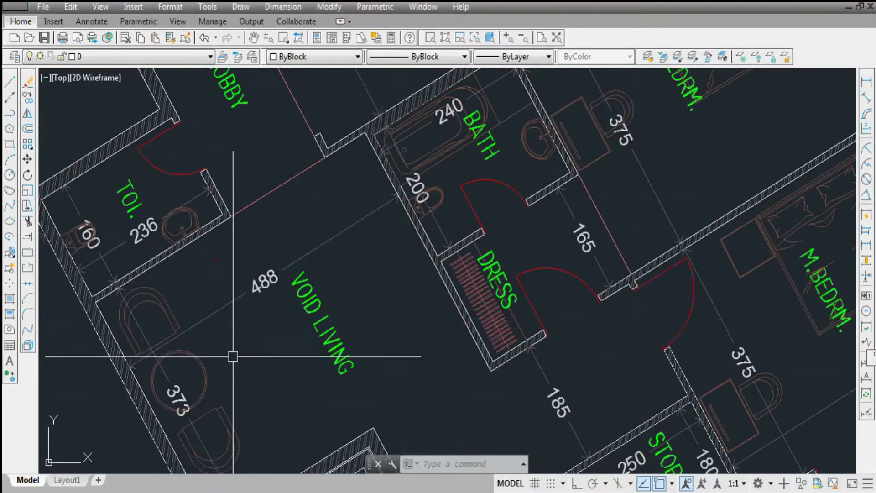
{"action": "scroll", "coordinate": [359, 361], "scroll_direction": "down", "scroll_amount": 1}
{"action": "scroll", "coordinate": [287, 358], "scroll_direction": "down", "scroll_amount": 3}
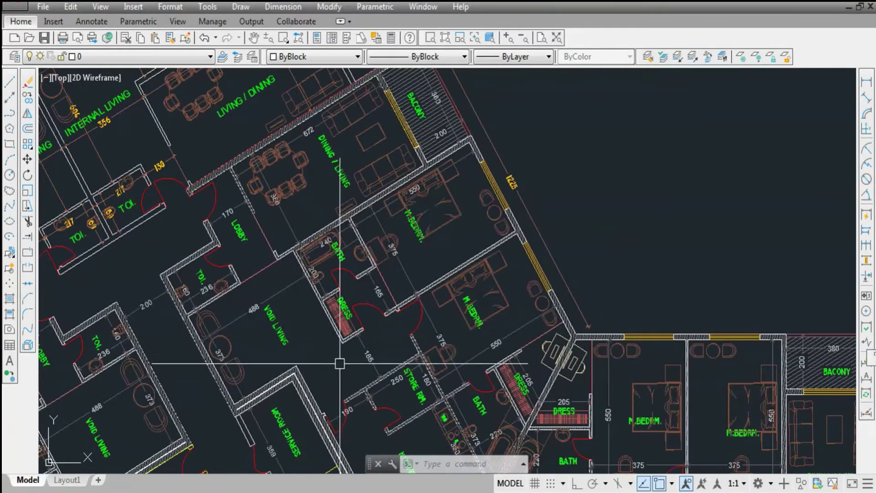
Examine the bath, dressing area and adjoining master bedroom beside the dining area of the inner apartment
{"action": "scroll", "coordinate": [397, 340], "scroll_direction": "up", "scroll_amount": 4}
{"action": "scroll", "coordinate": [325, 414], "scroll_direction": "down", "scroll_amount": 1}
{"action": "scroll", "coordinate": [296, 240], "scroll_direction": "up", "scroll_amount": 3}
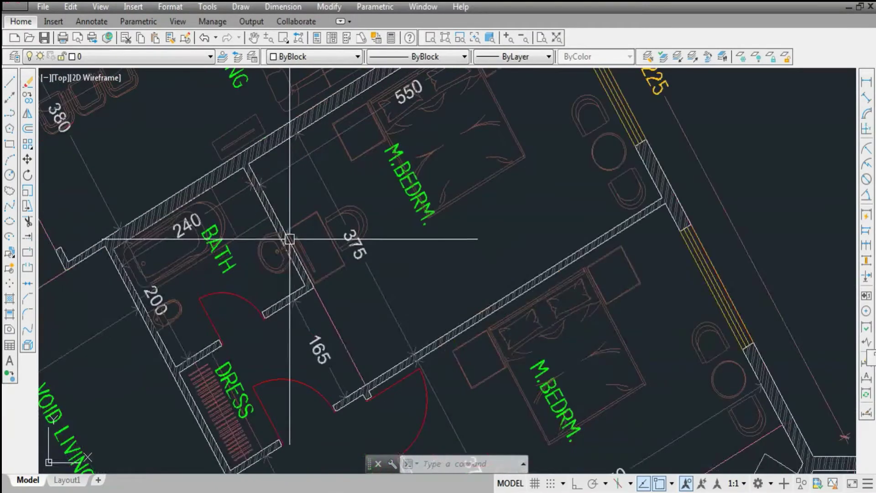
{"action": "scroll", "coordinate": [340, 351], "scroll_direction": "down", "scroll_amount": 3}
{"action": "scroll", "coordinate": [374, 262], "scroll_direction": "up", "scroll_amount": 2}
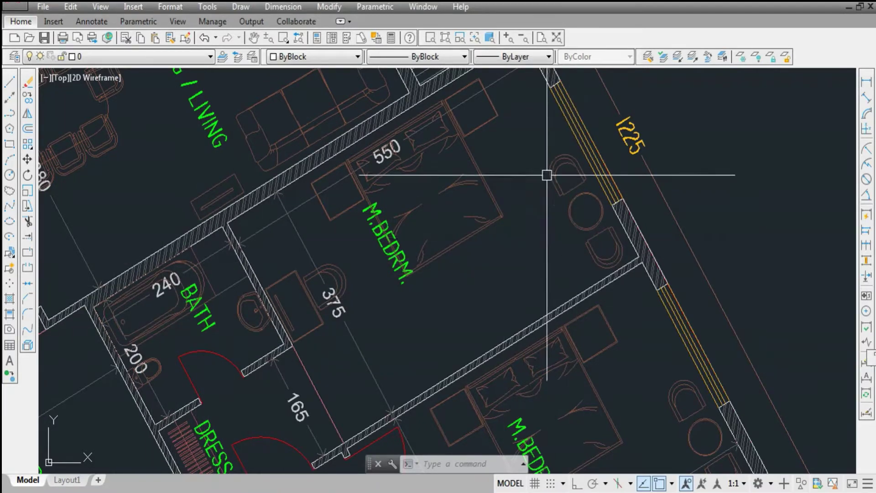
{"action": "scroll", "coordinate": [375, 155], "scroll_direction": "down", "scroll_amount": 2}
{"action": "scroll", "coordinate": [357, 293], "scroll_direction": "down", "scroll_amount": 2}
Select the corner desk chair and the furniture block around the second master bedroom to compare their grouping, and clear the selection
{"action": "scroll", "coordinate": [317, 245], "scroll_direction": "up", "scroll_amount": 2}
{"action": "scroll", "coordinate": [401, 283], "scroll_direction": "down", "scroll_amount": 2}
{"action": "scroll", "coordinate": [420, 223], "scroll_direction": "up", "scroll_amount": 2}
{"action": "scroll", "coordinate": [419, 223], "scroll_direction": "up", "scroll_amount": 2}
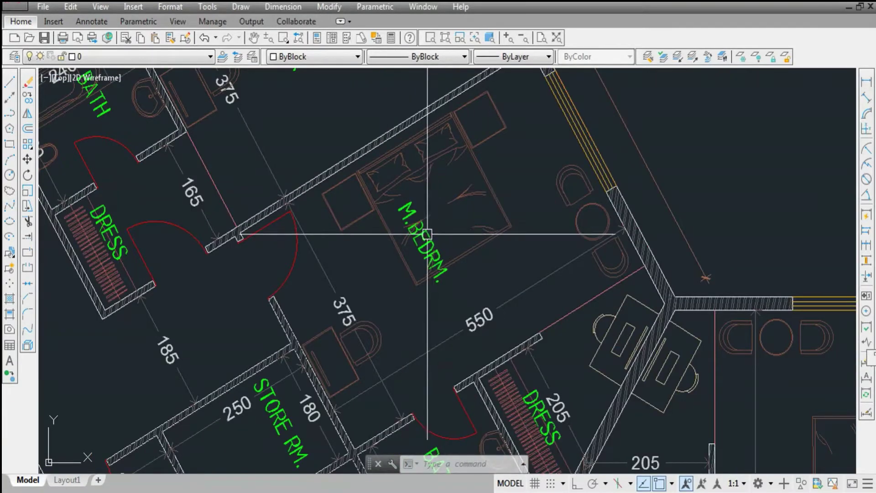
{"action": "left_click", "coordinate": [593, 328]}
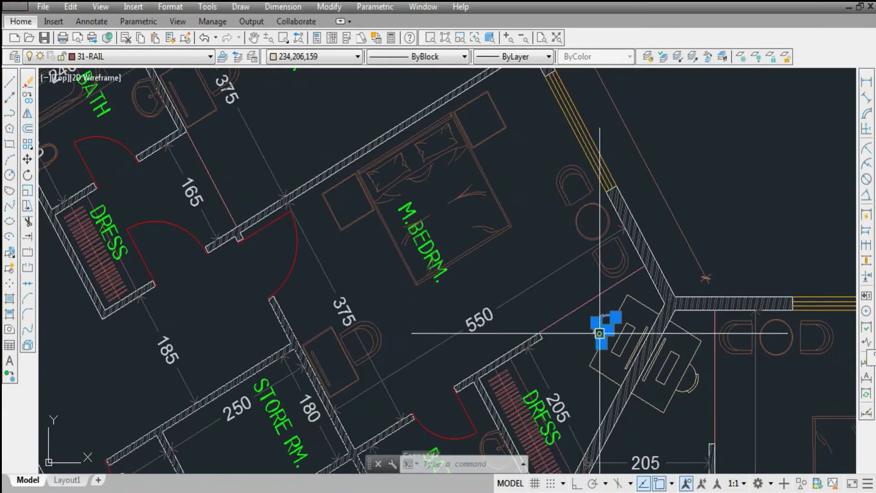
{"action": "left_click", "coordinate": [360, 373]}
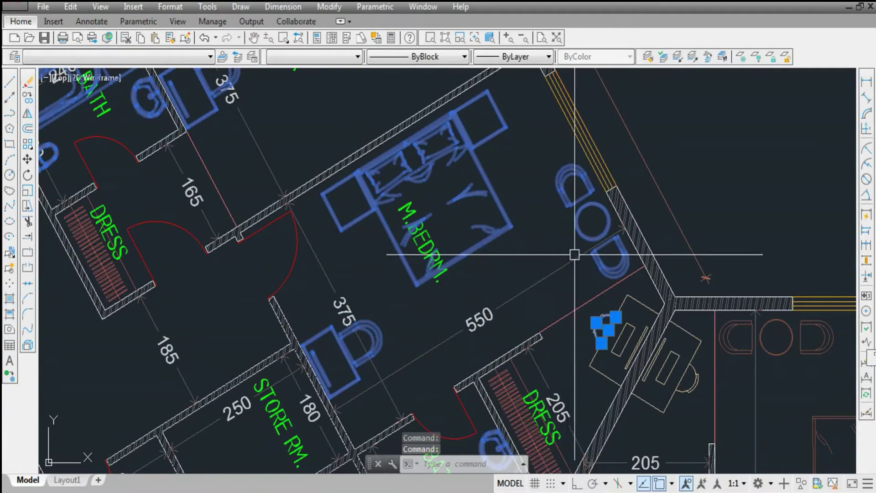
{"action": "key", "text": "Escape"}
Examine the second master bedroom's dressing area and bath fixtures along the wall shared with the neighbouring apartment
{"action": "scroll", "coordinate": [547, 237], "scroll_direction": "down", "scroll_amount": 5}
{"action": "scroll", "coordinate": [528, 229], "scroll_direction": "up", "scroll_amount": 5}
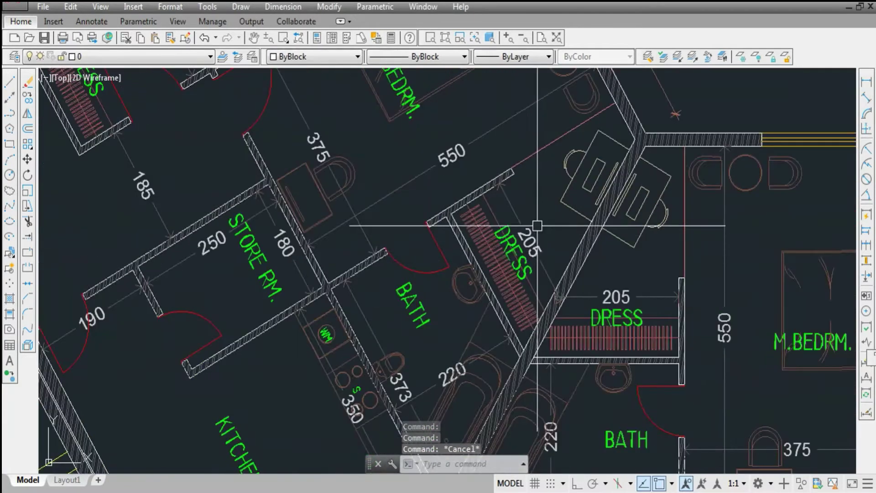
{"action": "scroll", "coordinate": [511, 297], "scroll_direction": "up", "scroll_amount": 3}
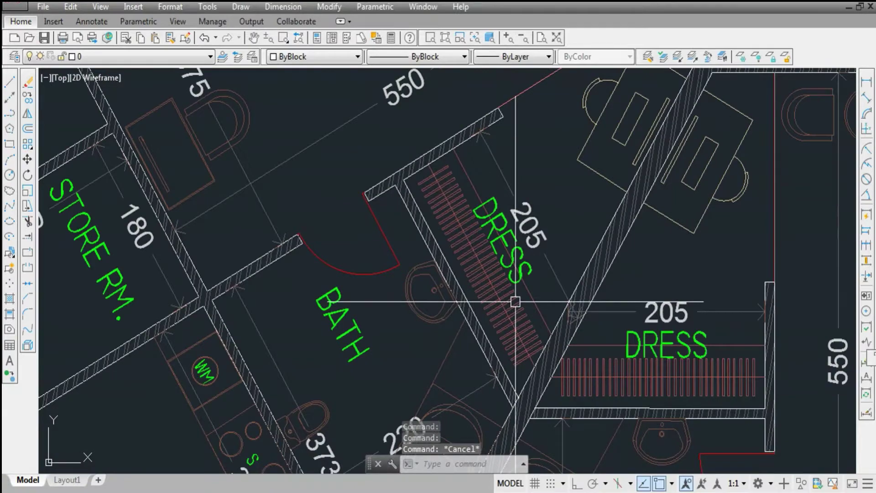
{"action": "scroll", "coordinate": [464, 248], "scroll_direction": "down", "scroll_amount": 3}
{"action": "scroll", "coordinate": [447, 253], "scroll_direction": "down", "scroll_amount": 2}
{"action": "scroll", "coordinate": [454, 301], "scroll_direction": "up", "scroll_amount": 4}
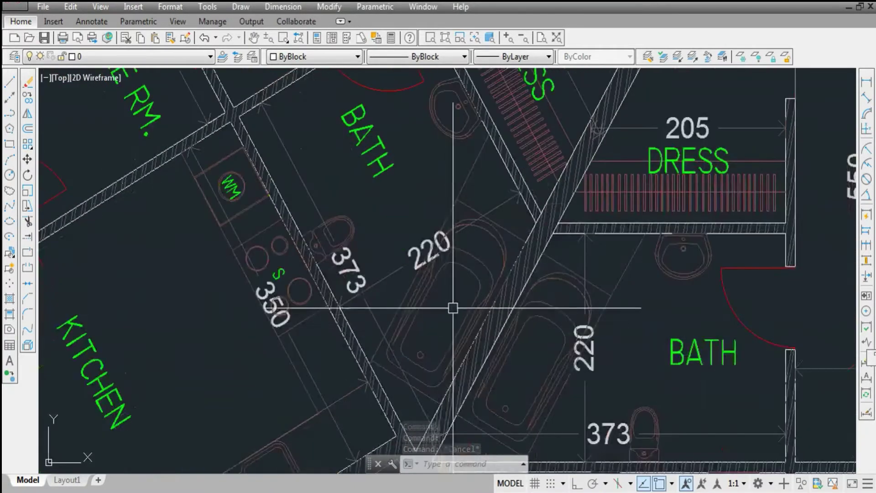
{"action": "scroll", "coordinate": [468, 277], "scroll_direction": "down", "scroll_amount": 2}
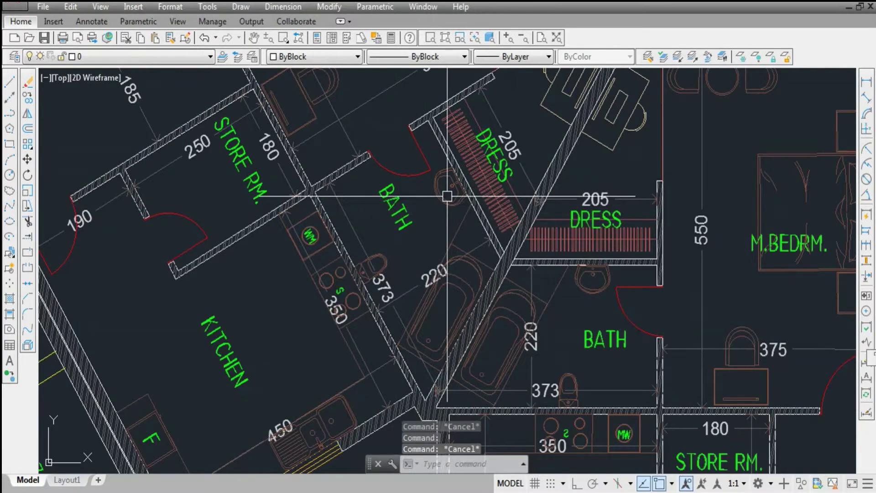
{"action": "scroll", "coordinate": [451, 187], "scroll_direction": "up", "scroll_amount": 2}
{"action": "scroll", "coordinate": [410, 238], "scroll_direction": "down", "scroll_amount": 6}
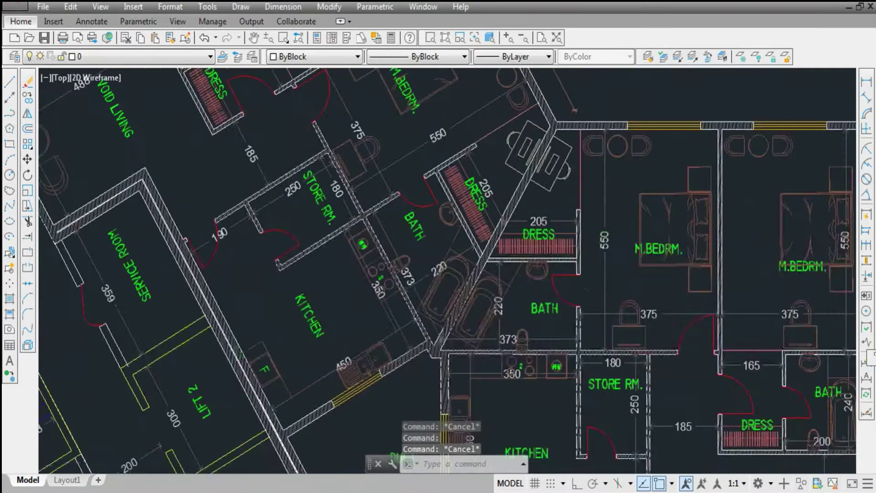
Examine the kitchen's sink, stove, washing machine and fridge layout next to the store room
{"action": "scroll", "coordinate": [303, 269], "scroll_direction": "up", "scroll_amount": 1}
{"action": "scroll", "coordinate": [342, 365], "scroll_direction": "up", "scroll_amount": 3}
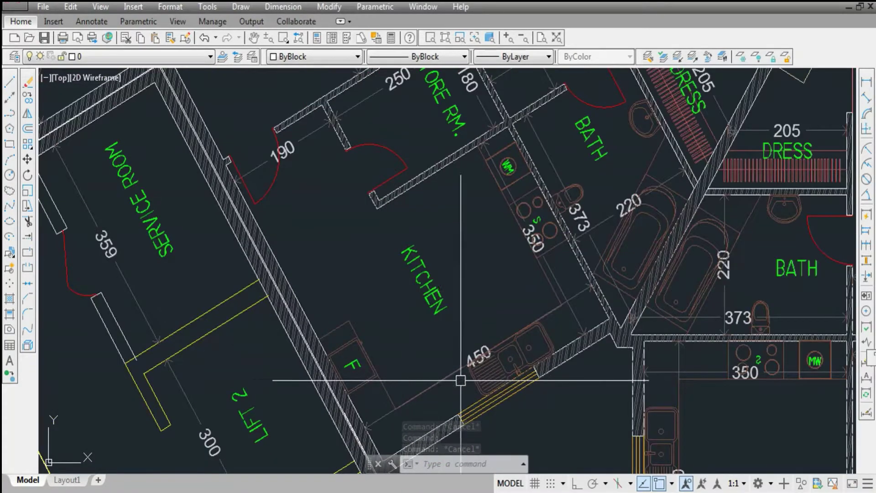
{"action": "scroll", "coordinate": [532, 222], "scroll_direction": "up", "scroll_amount": 5}
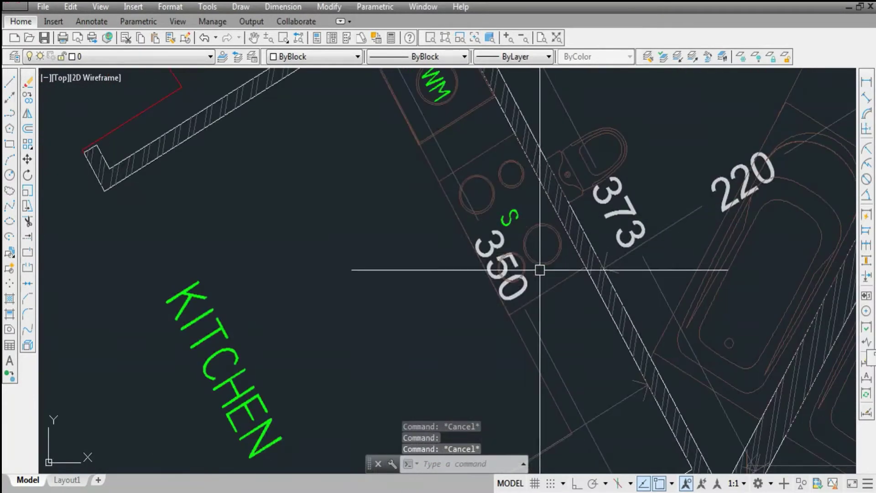
{"action": "scroll", "coordinate": [537, 253], "scroll_direction": "down", "scroll_amount": 4}
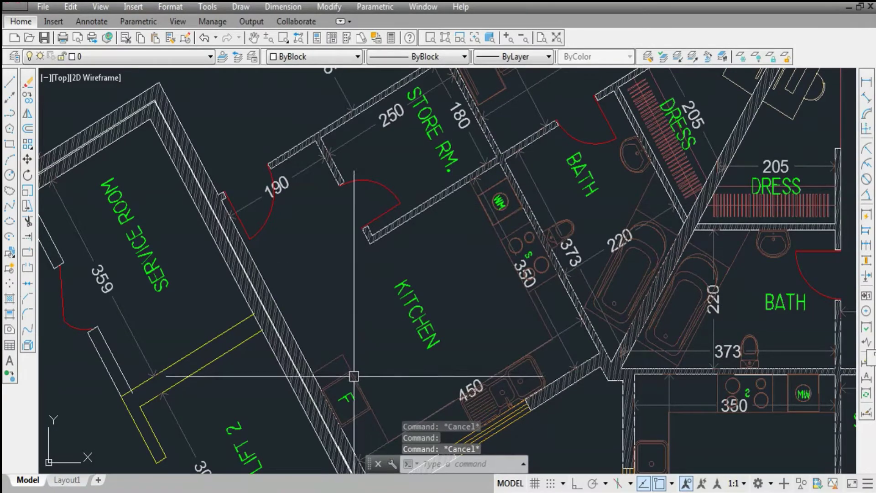
Select the furniture blocks of the six inner apartments around the core in all three wings of the building plan
{"action": "scroll", "coordinate": [360, 201], "scroll_direction": "down", "scroll_amount": 6}
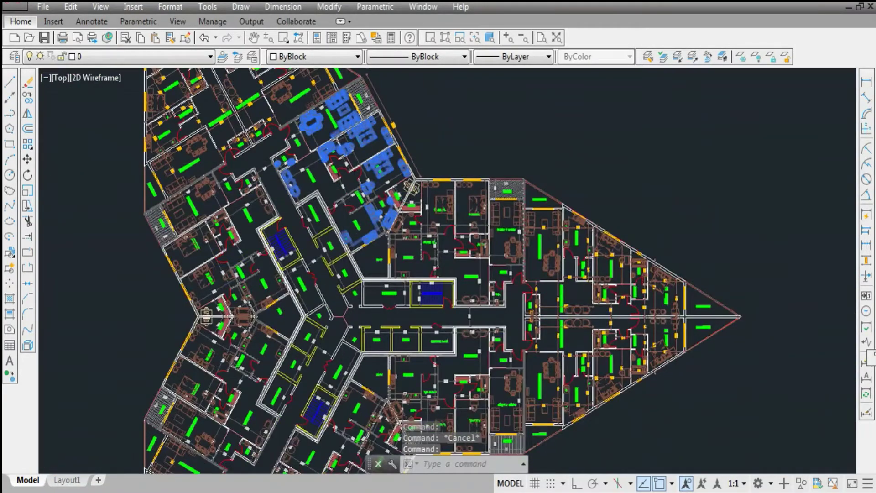
{"action": "scroll", "coordinate": [439, 176], "scroll_direction": "up", "scroll_amount": 4}
{"action": "scroll", "coordinate": [475, 371], "scroll_direction": "down", "scroll_amount": 4}
{"action": "scroll", "coordinate": [475, 371], "scroll_direction": "up", "scroll_amount": 6}
{"action": "scroll", "coordinate": [474, 370], "scroll_direction": "down", "scroll_amount": 5}
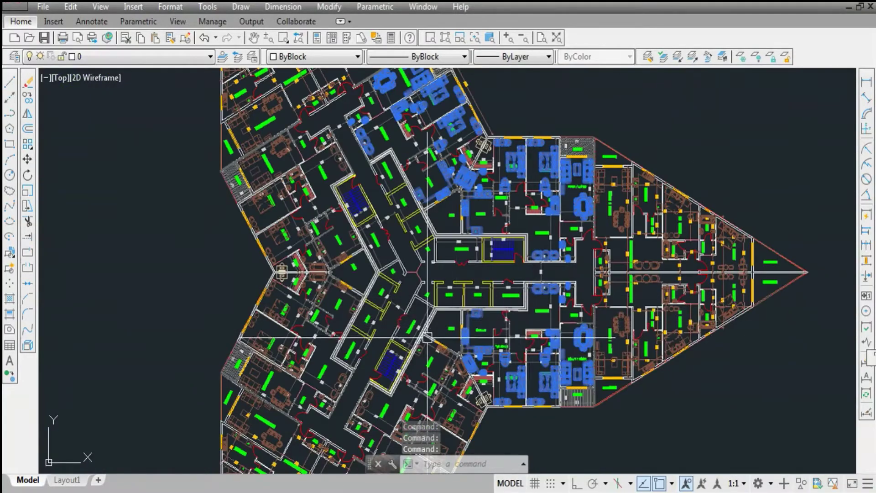
{"action": "scroll", "coordinate": [441, 347], "scroll_direction": "down", "scroll_amount": 1}
{"action": "scroll", "coordinate": [371, 352], "scroll_direction": "up", "scroll_amount": 5}
{"action": "scroll", "coordinate": [346, 298], "scroll_direction": "down", "scroll_amount": 4}
{"action": "scroll", "coordinate": [279, 212], "scroll_direction": "up", "scroll_amount": 6}
{"action": "scroll", "coordinate": [279, 214], "scroll_direction": "down", "scroll_amount": 6}
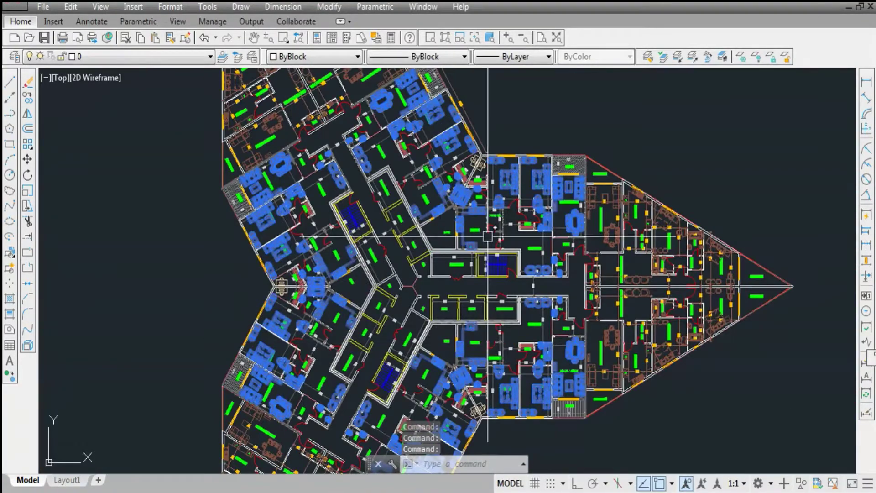
{"action": "scroll", "coordinate": [401, 291], "scroll_direction": "down", "scroll_amount": 2}
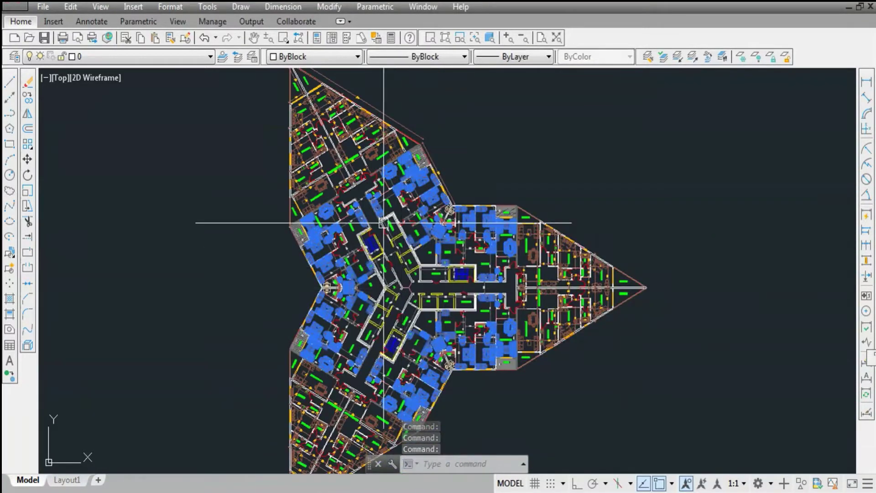
Compare the two detached unit plans with the matching apartments in the furnished three-wing building plan
{"action": "scroll", "coordinate": [458, 240], "scroll_direction": "down", "scroll_amount": 4}
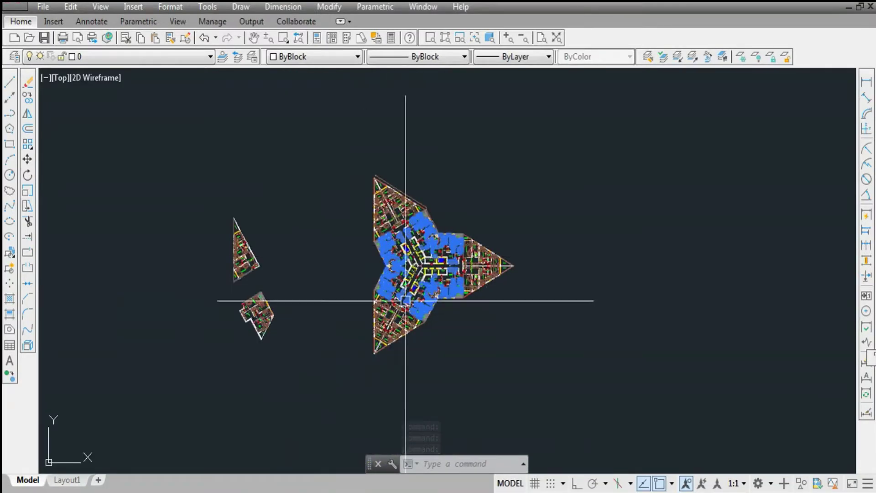
{"action": "scroll", "coordinate": [249, 274], "scroll_direction": "up", "scroll_amount": 3}
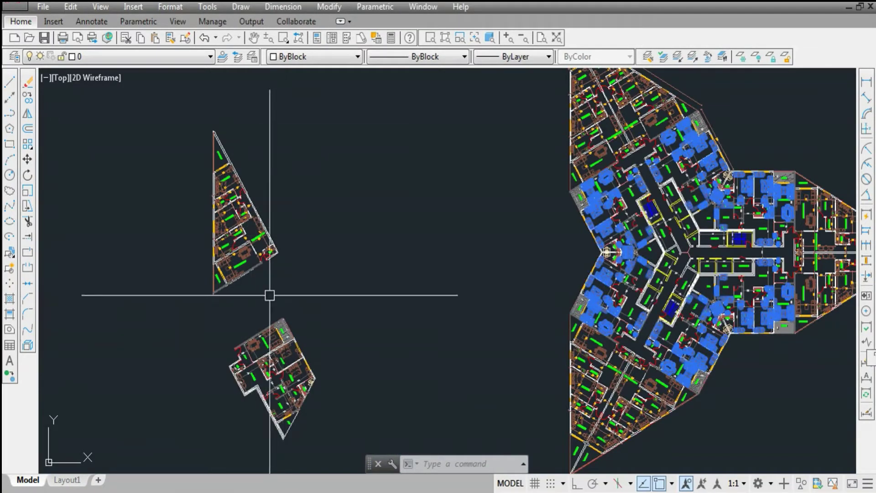
{"action": "scroll", "coordinate": [200, 343], "scroll_direction": "down", "scroll_amount": 2}
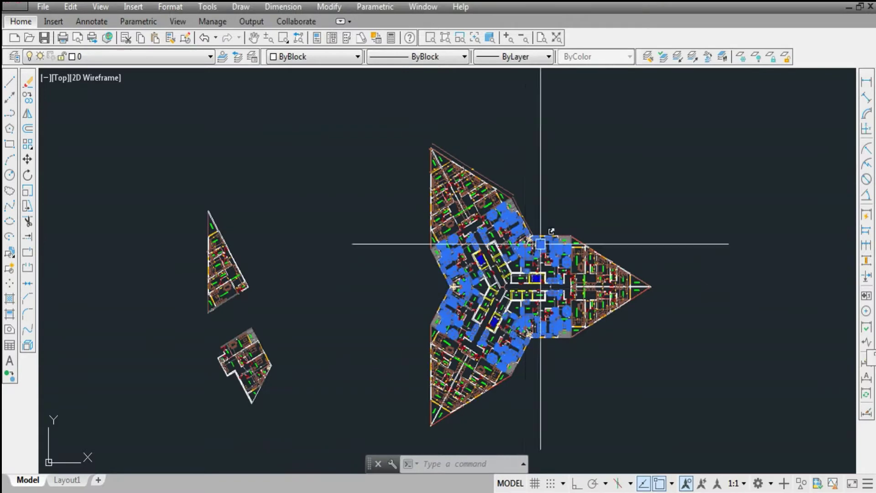
{"action": "scroll", "coordinate": [542, 243], "scroll_direction": "up", "scroll_amount": 2}
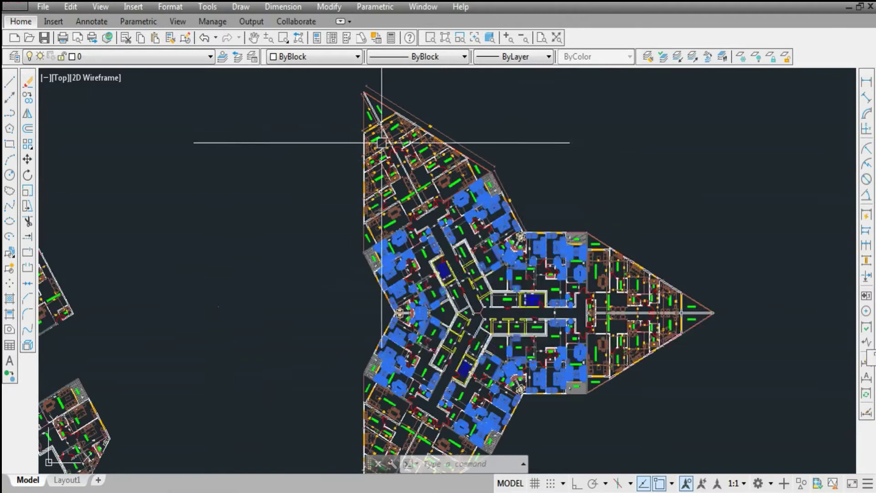
{"action": "right_click", "coordinate": [545, 271]}
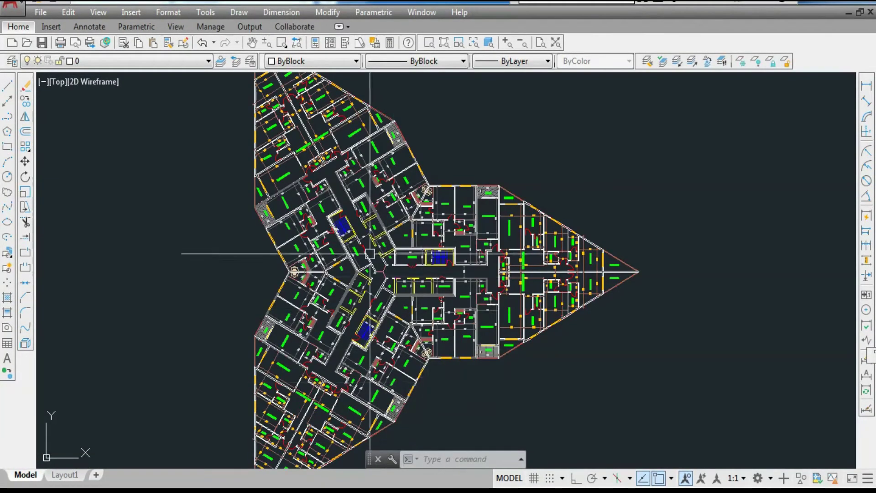
Examine the central core of the unfurnished plan, with its lifts, stairs and service rooms serving the three wings
{"action": "scroll", "coordinate": [343, 242], "scroll_direction": "up", "scroll_amount": 3}
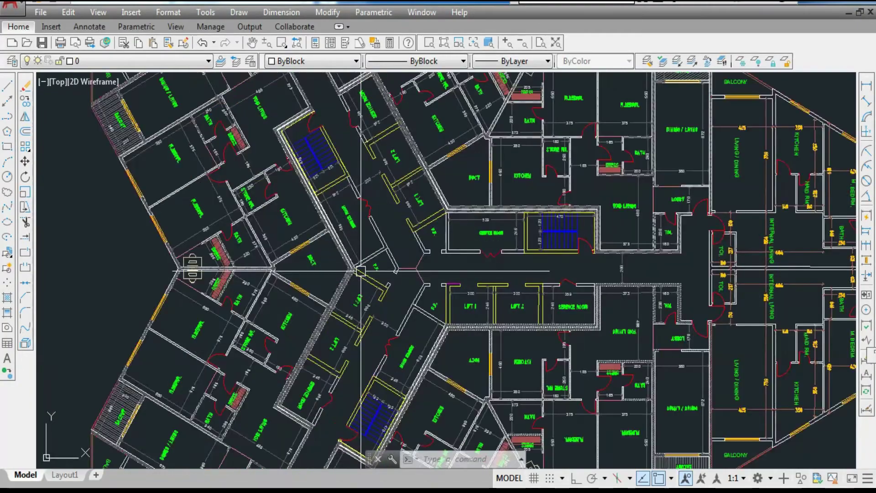
{"action": "scroll", "coordinate": [376, 320], "scroll_direction": "down", "scroll_amount": 2}
{"action": "scroll", "coordinate": [386, 279], "scroll_direction": "up", "scroll_amount": 3}
{"action": "scroll", "coordinate": [385, 276], "scroll_direction": "down", "scroll_amount": 3}
{"action": "scroll", "coordinate": [385, 276], "scroll_direction": "up", "scroll_amount": 2}
{"action": "scroll", "coordinate": [405, 319], "scroll_direction": "up", "scroll_amount": 2}
{"action": "scroll", "coordinate": [385, 294], "scroll_direction": "down", "scroll_amount": 3}
{"action": "scroll", "coordinate": [346, 272], "scroll_direction": "up", "scroll_amount": 3}
{"action": "scroll", "coordinate": [403, 245], "scroll_direction": "down", "scroll_amount": 3}
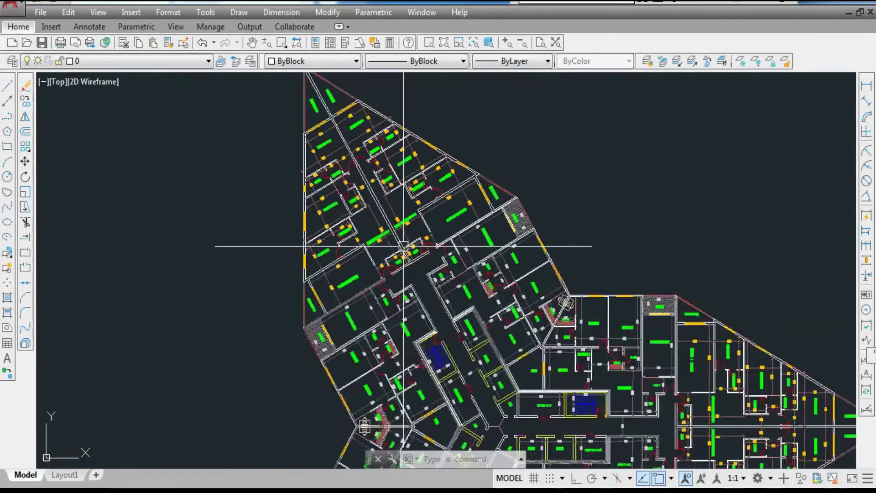
Examine the entrances, toilets and living areas of the two mirrored end apartments in the upper wing
{"action": "scroll", "coordinate": [400, 245], "scroll_direction": "up", "scroll_amount": 3}
{"action": "scroll", "coordinate": [415, 370], "scroll_direction": "down", "scroll_amount": 1}
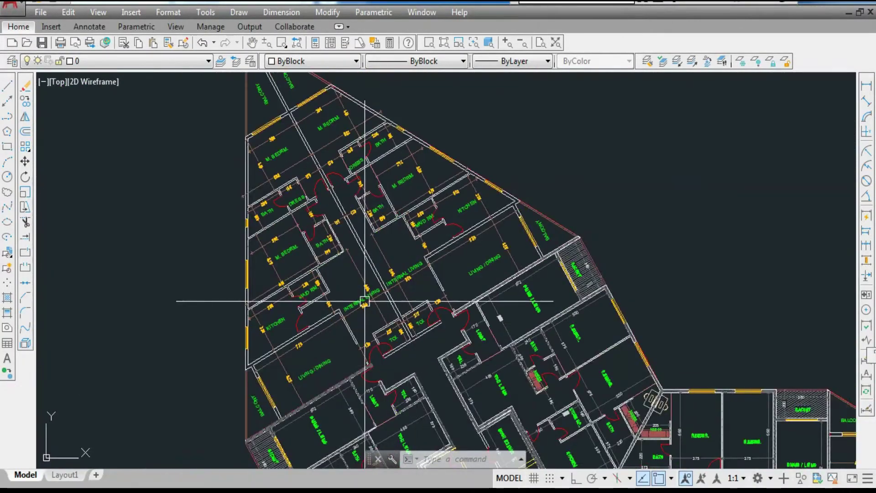
{"action": "scroll", "coordinate": [361, 361], "scroll_direction": "up", "scroll_amount": 3}
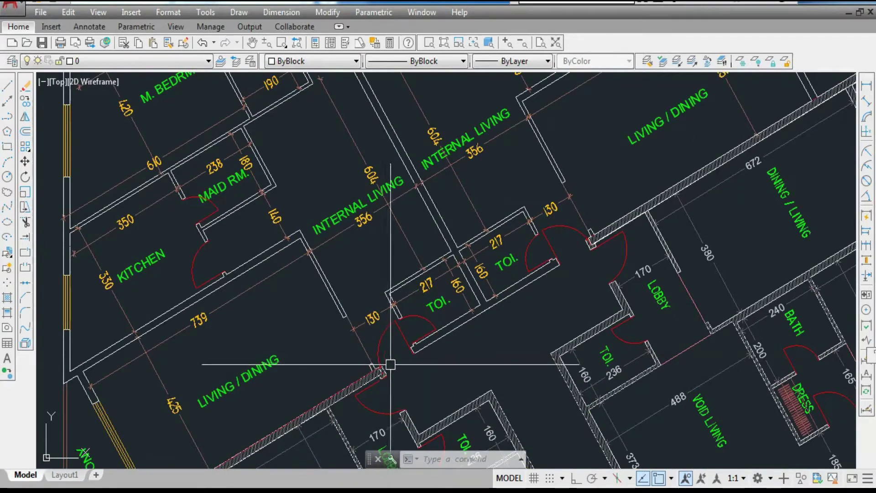
{"action": "scroll", "coordinate": [374, 354], "scroll_direction": "up", "scroll_amount": 2}
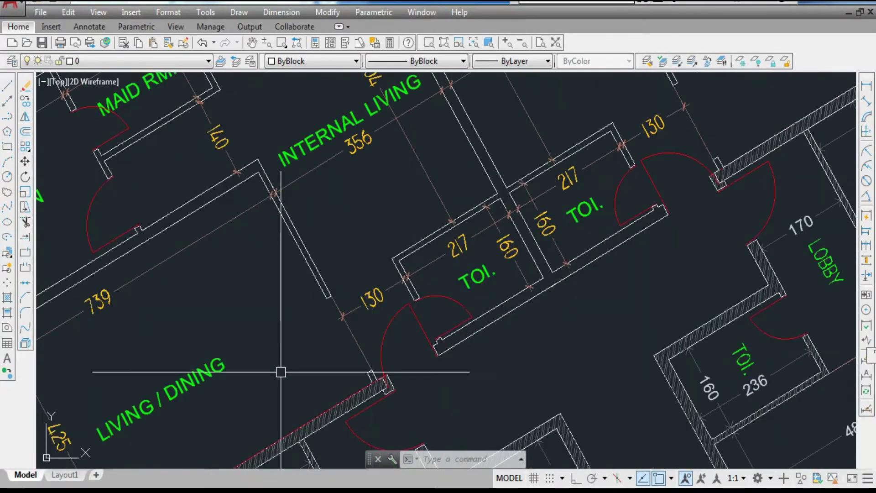
{"action": "scroll", "coordinate": [281, 371], "scroll_direction": "down", "scroll_amount": 3}
{"action": "scroll", "coordinate": [303, 276], "scroll_direction": "up", "scroll_amount": 3}
{"action": "scroll", "coordinate": [303, 276], "scroll_direction": "down", "scroll_amount": 3}
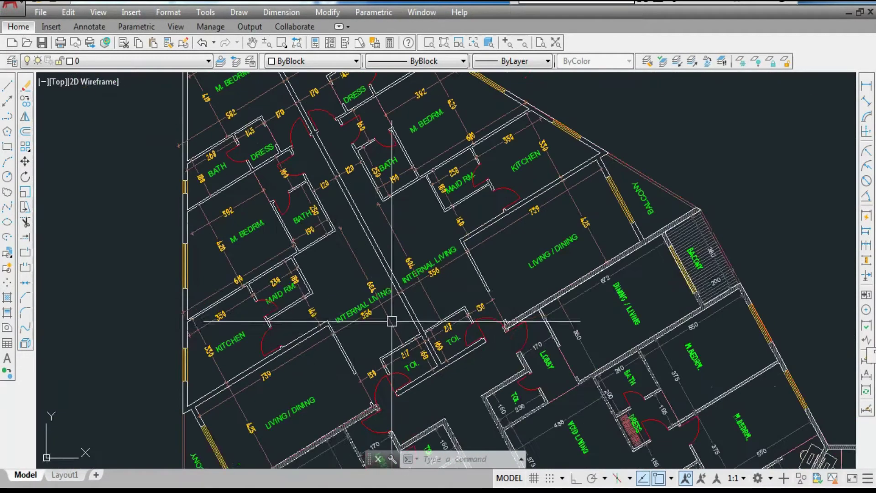
Examine the kitchen and maid room dimensions beside the internal living area of the upper wing's end apartment
{"action": "scroll", "coordinate": [334, 286], "scroll_direction": "up", "scroll_amount": 3}
{"action": "scroll", "coordinate": [350, 283], "scroll_direction": "down", "scroll_amount": 3}
{"action": "scroll", "coordinate": [336, 299], "scroll_direction": "up", "scroll_amount": 3}
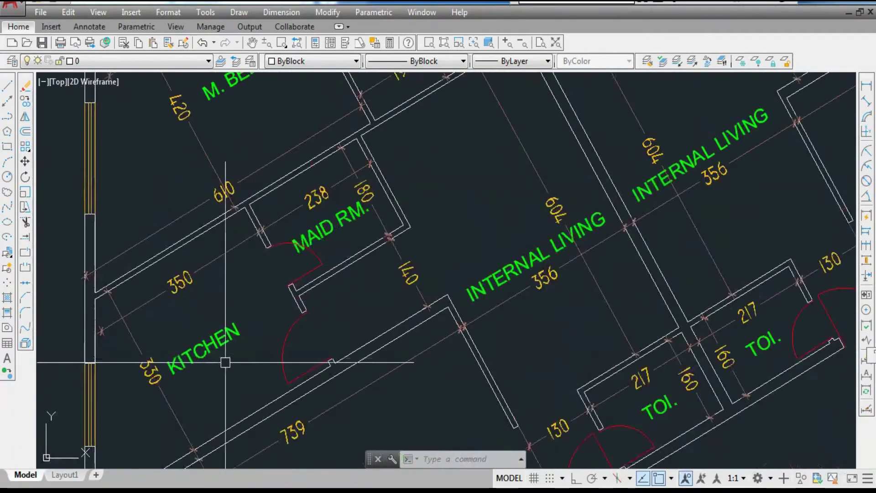
{"action": "scroll", "coordinate": [248, 366], "scroll_direction": "down", "scroll_amount": 3}
{"action": "scroll", "coordinate": [302, 328], "scroll_direction": "up", "scroll_amount": 3}
{"action": "scroll", "coordinate": [313, 322], "scroll_direction": "down", "scroll_amount": 3}
{"action": "scroll", "coordinate": [327, 323], "scroll_direction": "up", "scroll_amount": 3}
{"action": "scroll", "coordinate": [349, 267], "scroll_direction": "down", "scroll_amount": 3}
{"action": "scroll", "coordinate": [386, 269], "scroll_direction": "up", "scroll_amount": 3}
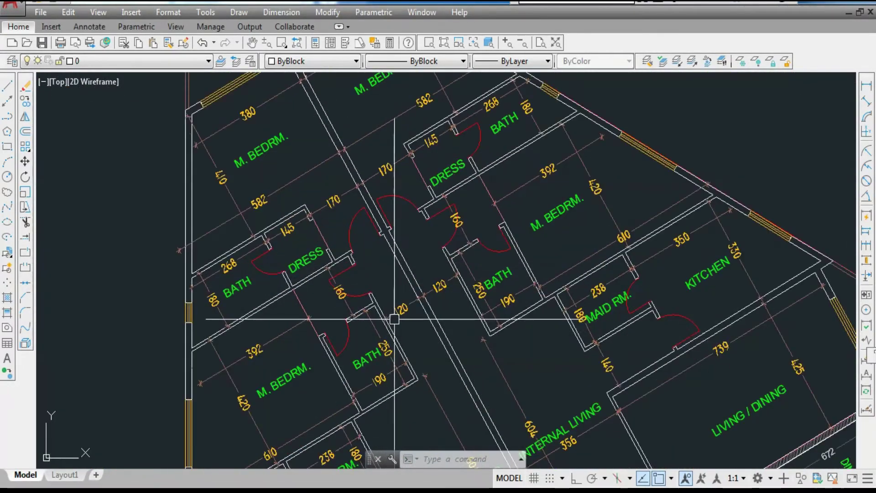
Examine the end apartment's two master bedrooms with their baths, dressing area and connecting corridor
{"action": "scroll", "coordinate": [415, 363], "scroll_direction": "up", "scroll_amount": 2}
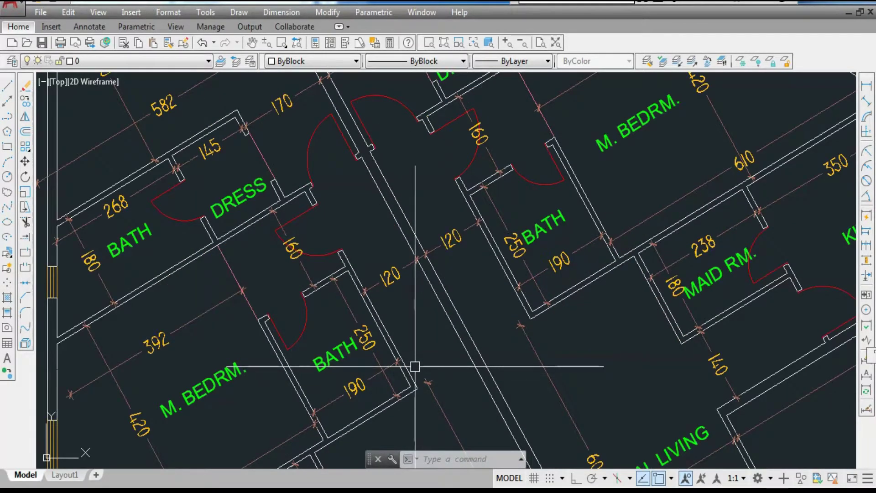
{"action": "middle_click_drag", "start_coordinate": [281, 285], "coordinate": [406, 181]}
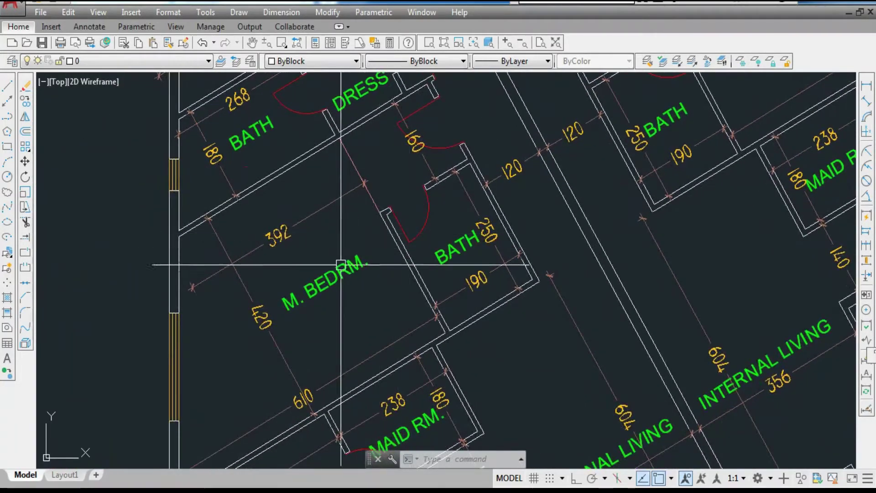
{"action": "scroll", "coordinate": [340, 297], "scroll_direction": "up", "scroll_amount": 2}
{"action": "scroll", "coordinate": [382, 231], "scroll_direction": "down", "scroll_amount": 2}
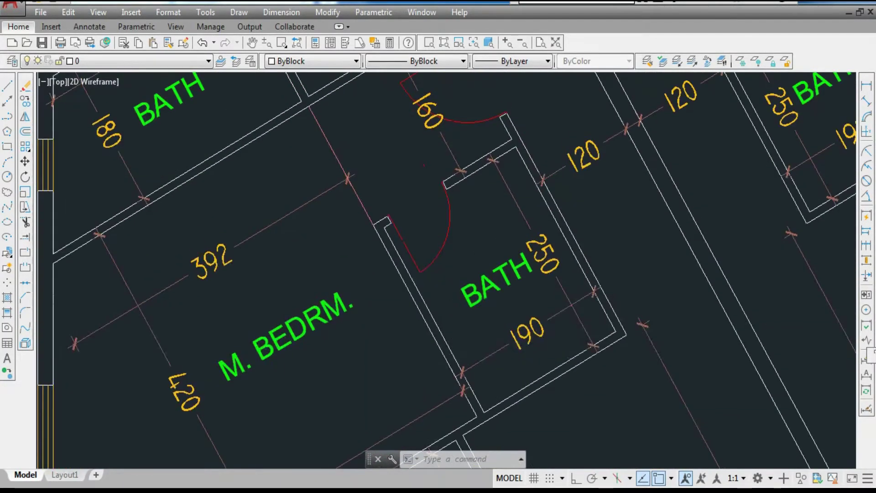
{"action": "scroll", "coordinate": [391, 196], "scroll_direction": "up", "scroll_amount": 2}
{"action": "middle_click_drag", "start_coordinate": [420, 249], "coordinate": [470, 401]}
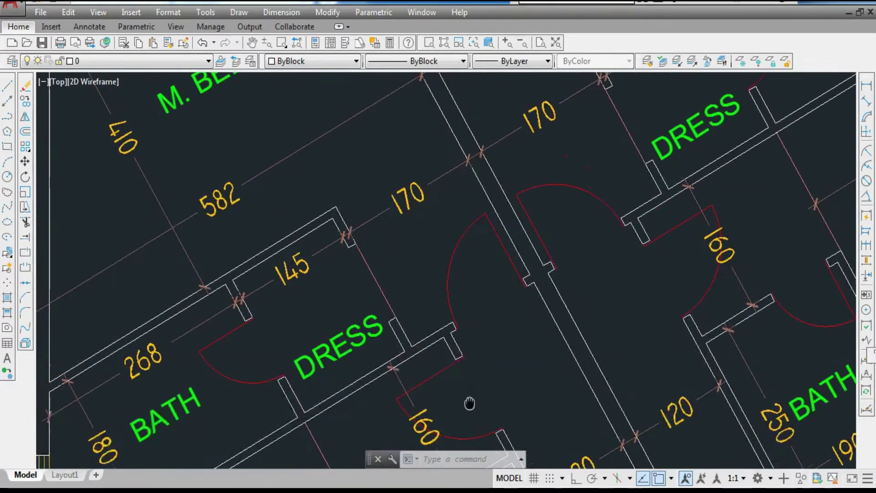
{"action": "middle_click_drag", "start_coordinate": [446, 303], "coordinate": [527, 365]}
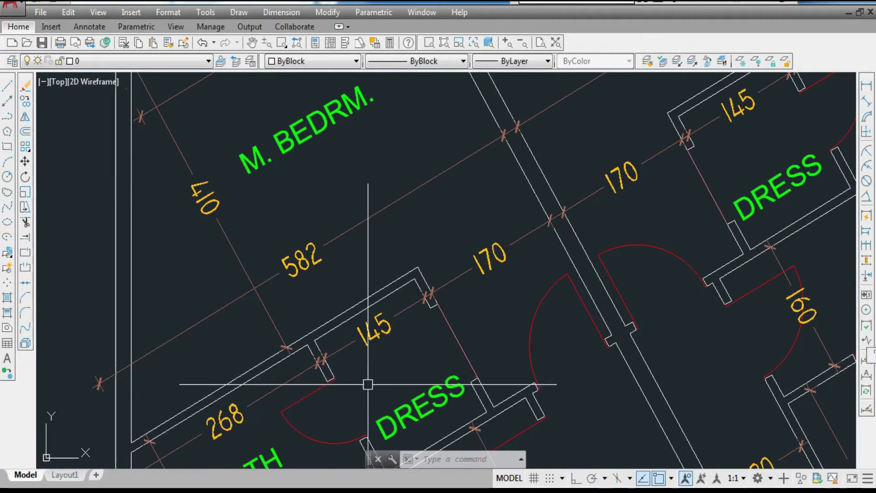
{"action": "middle_click_drag", "start_coordinate": [354, 388], "coordinate": [419, 325]}
{"action": "middle_click_drag", "start_coordinate": [390, 299], "coordinate": [371, 365]}
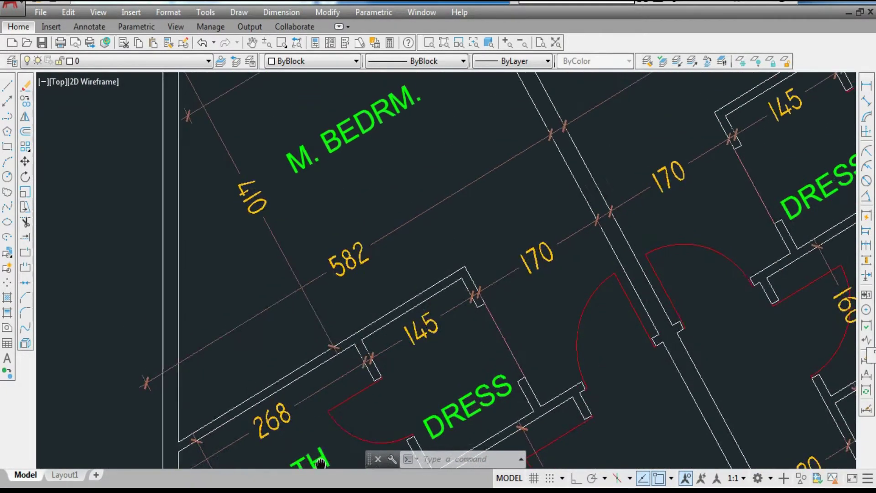
{"action": "middle_click_drag", "start_coordinate": [421, 232], "coordinate": [383, 403]}
Examine the outermost master bedrooms' windows onto the triangular balconies at the upper wing's tip
{"action": "scroll", "coordinate": [377, 367], "scroll_direction": "down", "scroll_amount": 4}
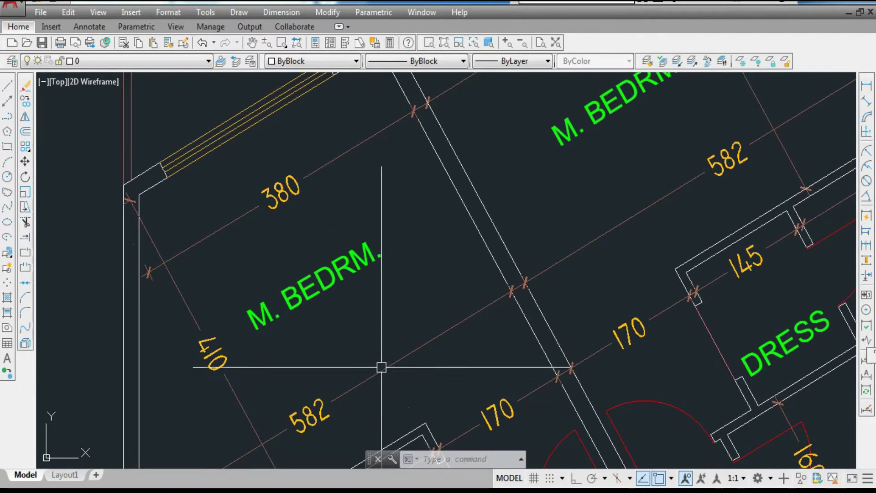
{"action": "scroll", "coordinate": [364, 307], "scroll_direction": "down", "scroll_amount": 2}
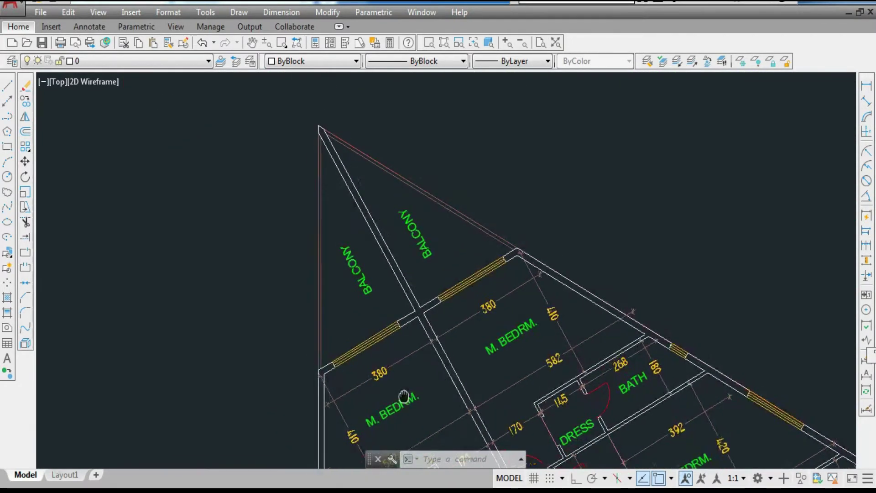
{"action": "scroll", "coordinate": [388, 345], "scroll_direction": "up", "scroll_amount": 6}
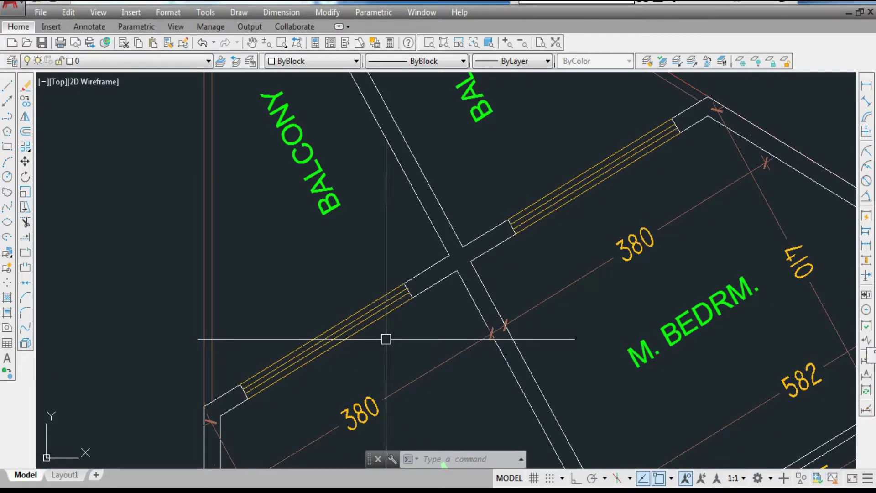
{"action": "scroll", "coordinate": [358, 274], "scroll_direction": "down", "scroll_amount": 2}
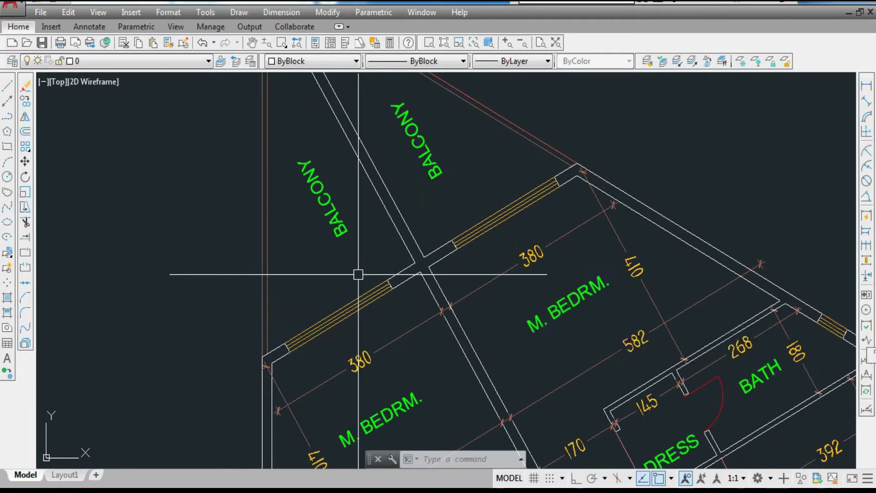
{"action": "scroll", "coordinate": [358, 274], "scroll_direction": "down", "scroll_amount": 5}
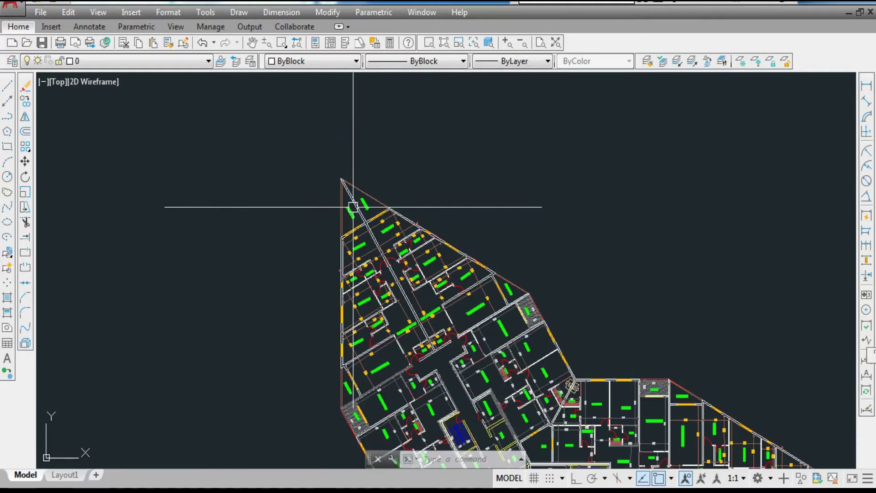
{"action": "scroll", "coordinate": [352, 207], "scroll_direction": "down", "scroll_amount": 3}
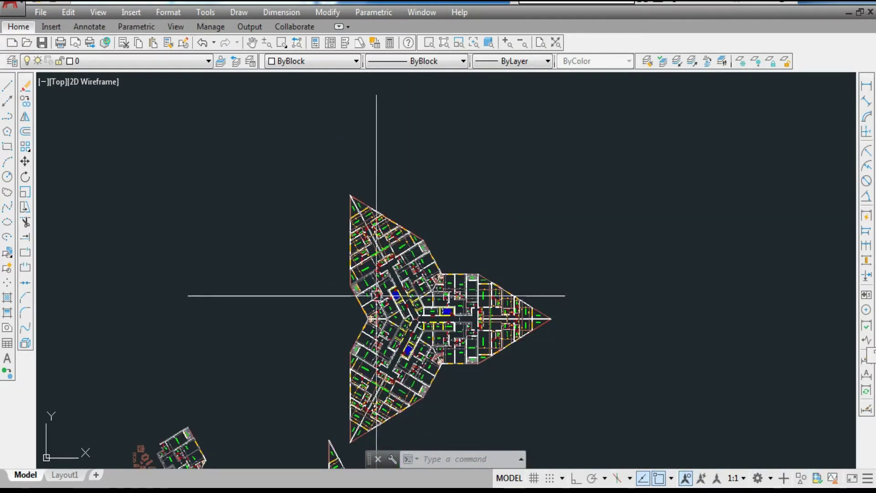
Examine the corridor and entrance door leading into the lobby of the inner apartment beside the end units
{"action": "scroll", "coordinate": [362, 256], "scroll_direction": "up", "scroll_amount": 8}
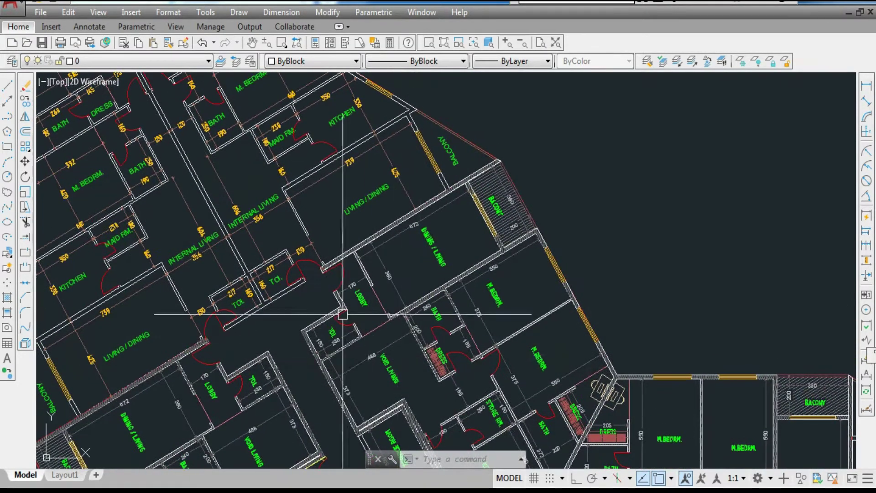
{"action": "scroll", "coordinate": [352, 326], "scroll_direction": "up", "scroll_amount": 2}
{"action": "scroll", "coordinate": [360, 286], "scroll_direction": "down", "scroll_amount": 6}
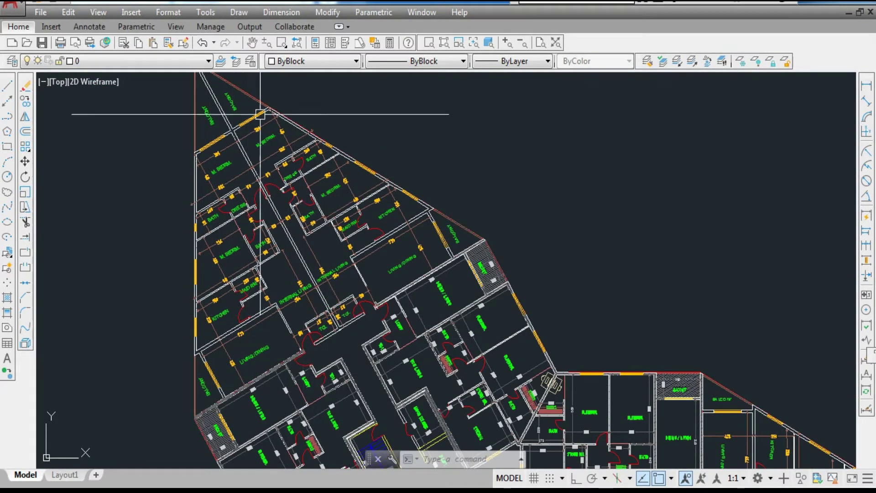
{"action": "scroll", "coordinate": [371, 333], "scroll_direction": "up", "scroll_amount": 6}
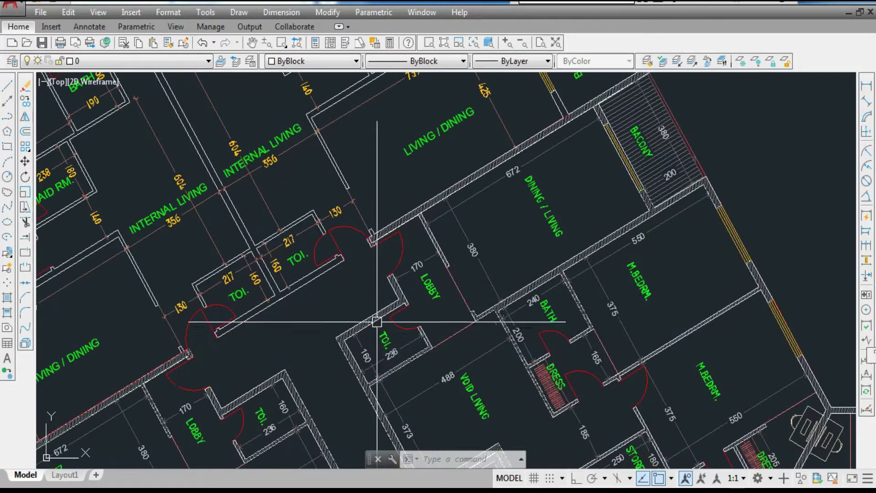
{"action": "scroll", "coordinate": [616, 345], "scroll_direction": "up", "scroll_amount": 2}
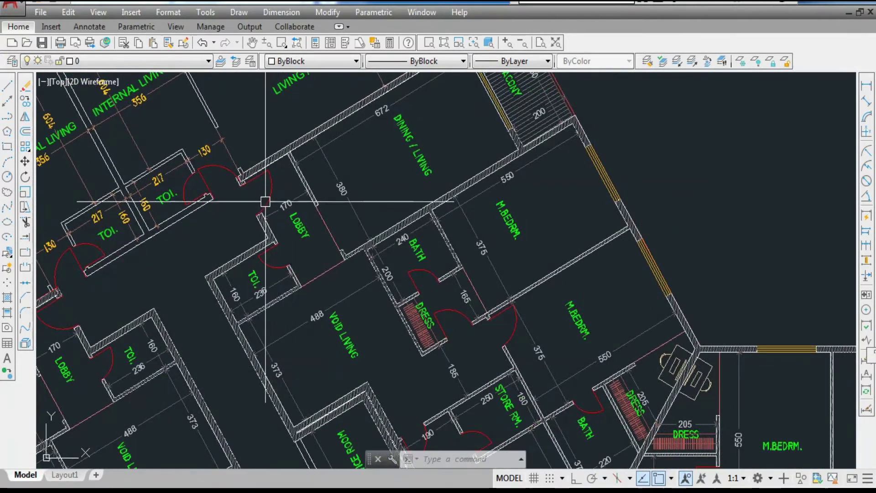
{"action": "scroll", "coordinate": [265, 182], "scroll_direction": "up", "scroll_amount": 2}
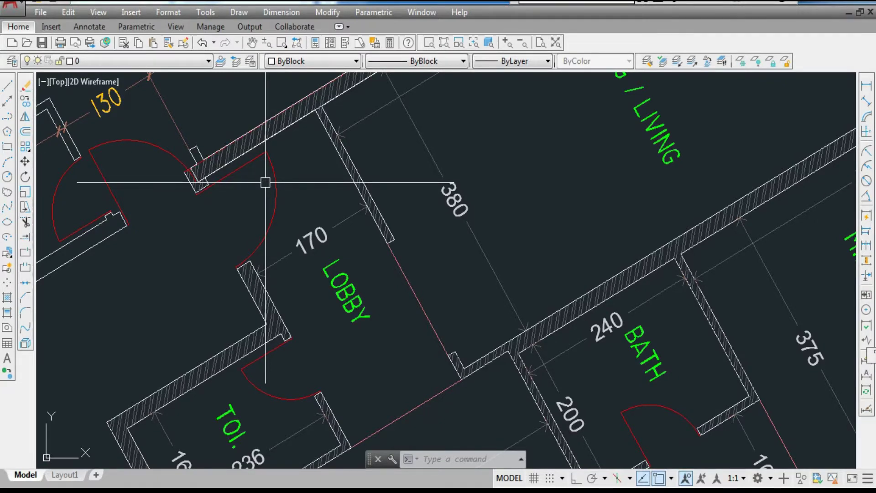
Examine the inner apartment's lobby, toilet, dining/living room and hatched balcony with their dimensions
{"action": "scroll", "coordinate": [265, 182], "scroll_direction": "down", "scroll_amount": 6}
{"action": "scroll", "coordinate": [254, 218], "scroll_direction": "up", "scroll_amount": 5}
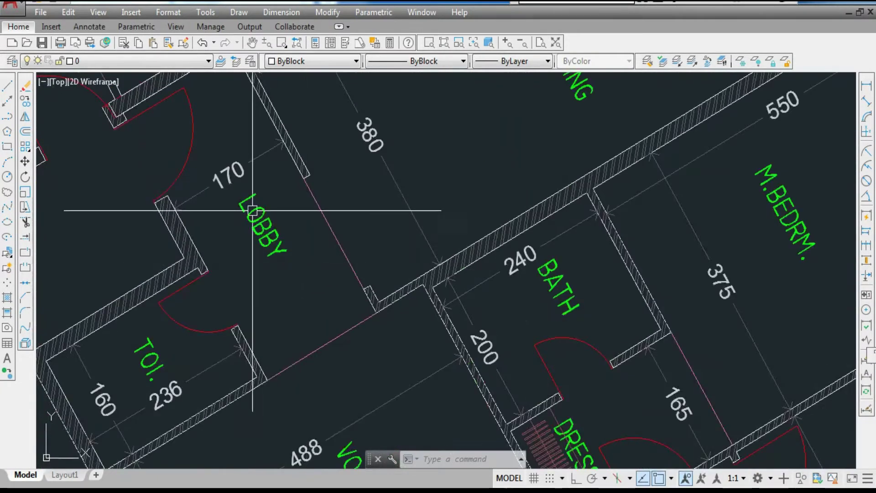
{"action": "scroll", "coordinate": [400, 238], "scroll_direction": "down", "scroll_amount": 4}
{"action": "scroll", "coordinate": [343, 273], "scroll_direction": "up", "scroll_amount": 4}
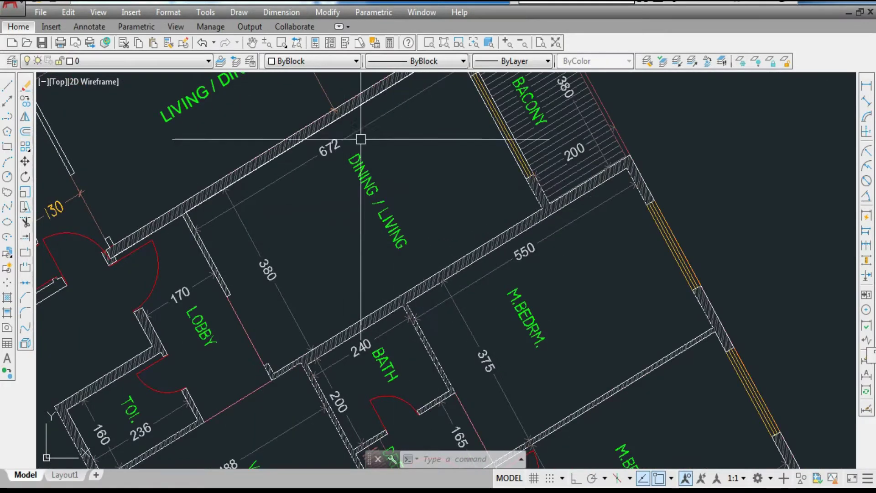
{"action": "scroll", "coordinate": [269, 268], "scroll_direction": "down", "scroll_amount": 4}
{"action": "scroll", "coordinate": [473, 166], "scroll_direction": "up", "scroll_amount": 5}
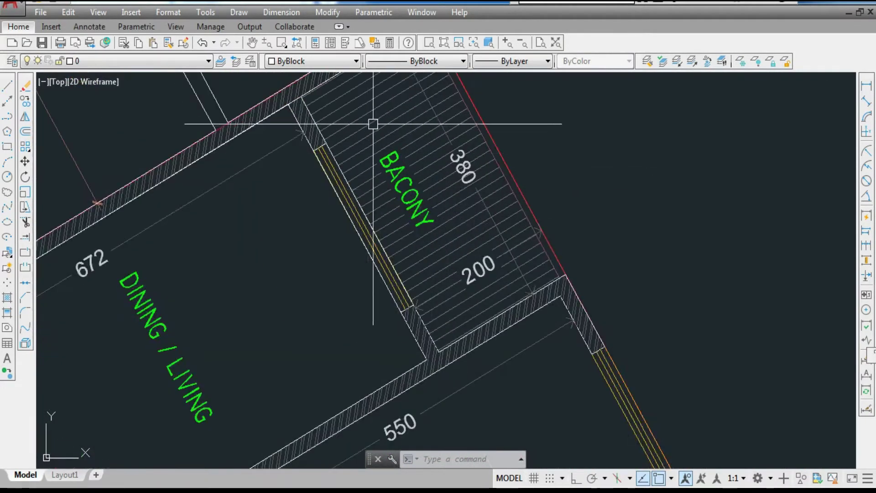
{"action": "scroll", "coordinate": [407, 283], "scroll_direction": "down", "scroll_amount": 2}
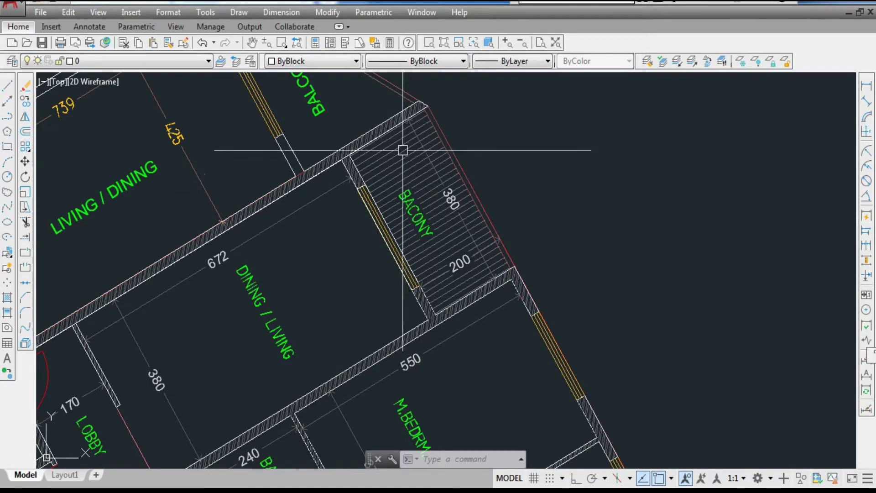
{"action": "scroll", "coordinate": [402, 174], "scroll_direction": "down", "scroll_amount": 4}
{"action": "scroll", "coordinate": [326, 293], "scroll_direction": "up", "scroll_amount": 4}
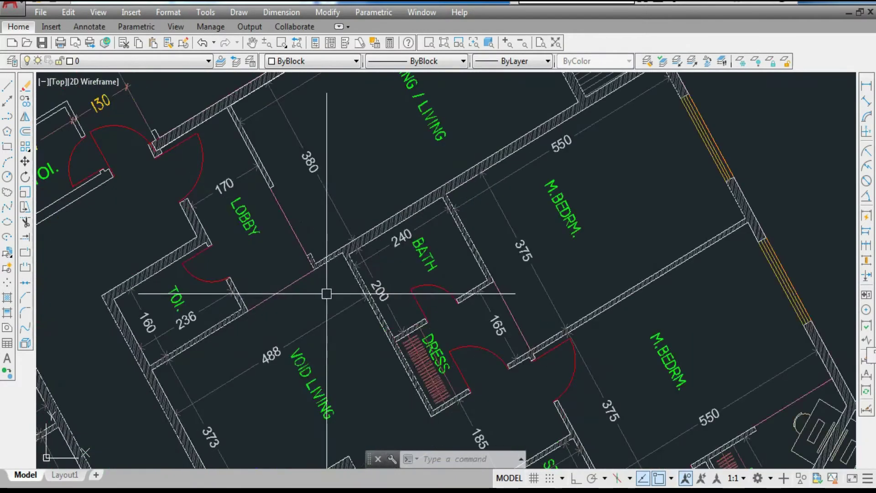
Examine the inner apartment's void living area, the adjoining toilet and the passage leading to its bedrooms
{"action": "scroll", "coordinate": [307, 319], "scroll_direction": "down", "scroll_amount": 2}
{"action": "scroll", "coordinate": [268, 352], "scroll_direction": "up", "scroll_amount": 4}
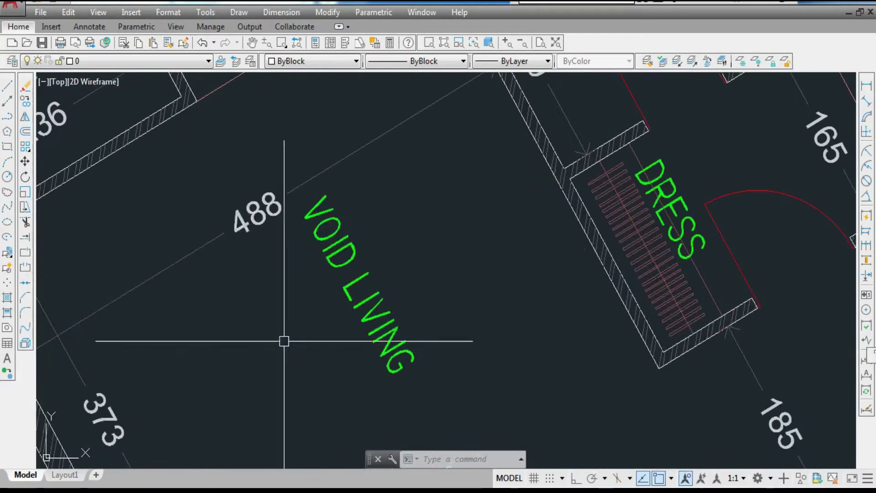
{"action": "scroll", "coordinate": [405, 273], "scroll_direction": "down", "scroll_amount": 2}
{"action": "middle_click_drag", "start_coordinate": [291, 251], "coordinate": [402, 382]}
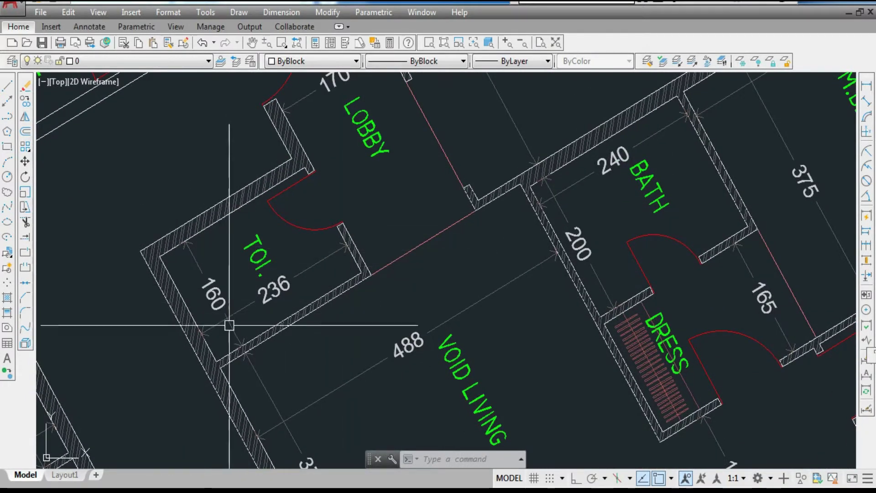
{"action": "scroll", "coordinate": [270, 257], "scroll_direction": "down", "scroll_amount": 3}
{"action": "scroll", "coordinate": [410, 274], "scroll_direction": "up", "scroll_amount": 1}
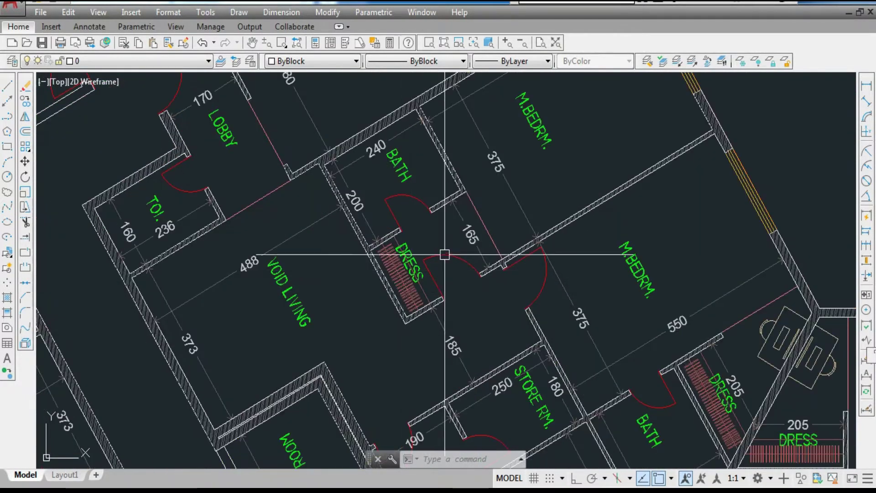
{"action": "scroll", "coordinate": [357, 228], "scroll_direction": "up", "scroll_amount": 2}
{"action": "scroll", "coordinate": [337, 255], "scroll_direction": "up", "scroll_amount": 2}
{"action": "scroll", "coordinate": [301, 292], "scroll_direction": "up", "scroll_amount": 2}
{"action": "scroll", "coordinate": [284, 289], "scroll_direction": "down", "scroll_amount": 2}
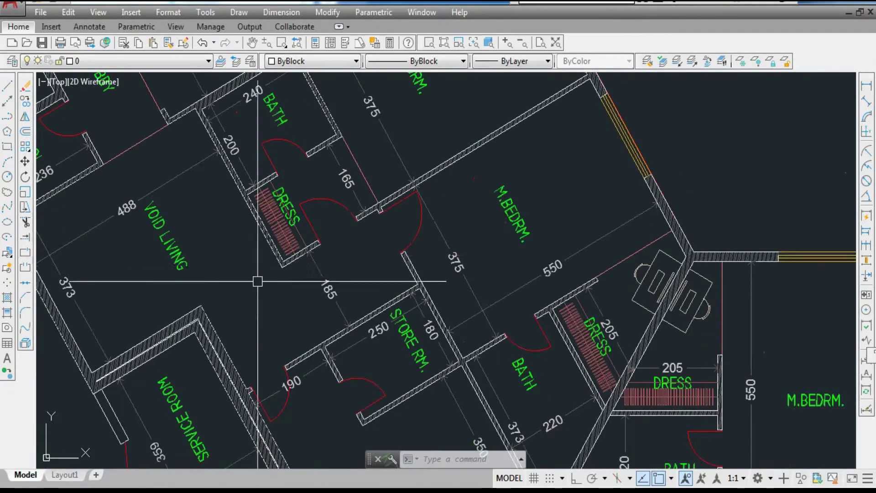
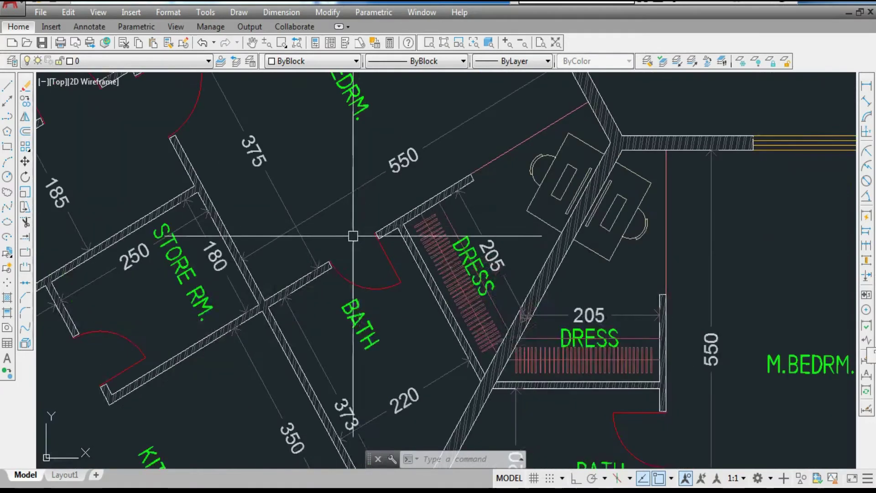
Examine the bath, dressing area and desk corner of the inner apartment's master bedroom beside the slanted party wall
{"action": "scroll", "coordinate": [377, 331], "scroll_direction": "up", "scroll_amount": 2}
{"action": "scroll", "coordinate": [361, 315], "scroll_direction": "down", "scroll_amount": 2}
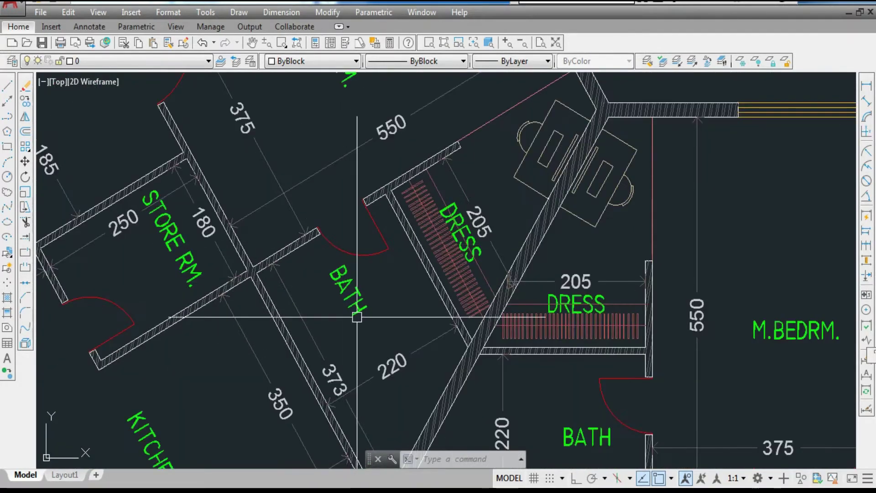
{"action": "scroll", "coordinate": [411, 354], "scroll_direction": "up", "scroll_amount": 2}
{"action": "scroll", "coordinate": [303, 385], "scroll_direction": "down", "scroll_amount": 4}
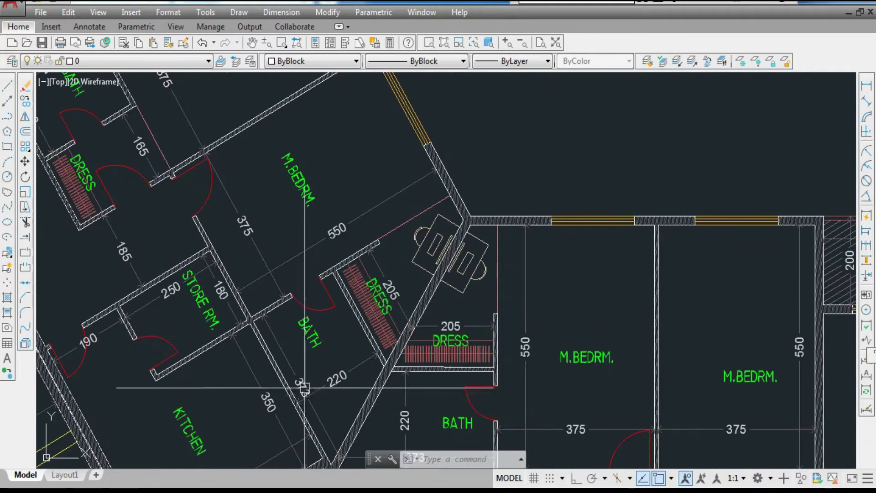
{"action": "scroll", "coordinate": [412, 289], "scroll_direction": "up", "scroll_amount": 3}
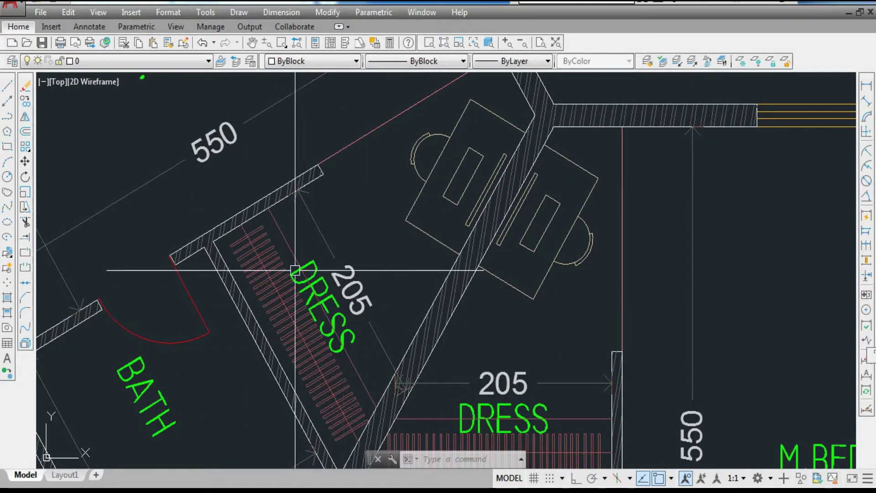
{"action": "scroll", "coordinate": [414, 242], "scroll_direction": "down", "scroll_amount": 5}
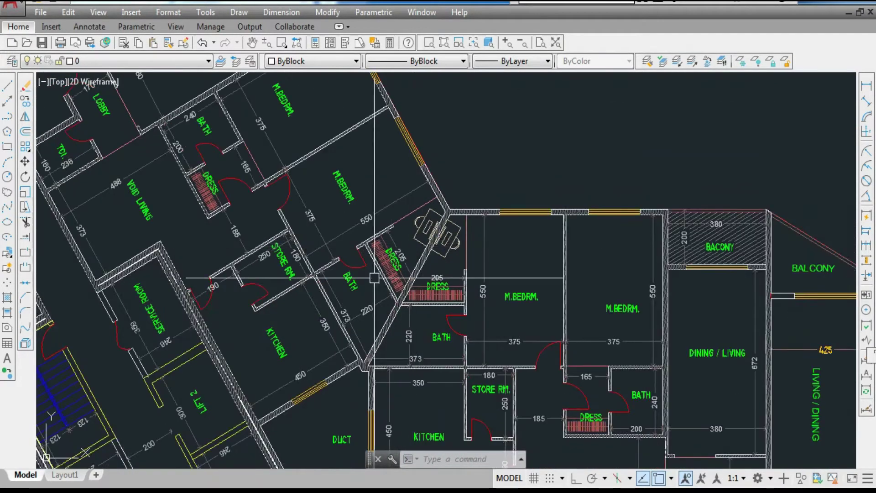
Examine the master bedroom adjoining the dining/living room and the nearby bath and dressing area with their dimensions
{"action": "scroll", "coordinate": [264, 195], "scroll_direction": "down", "scroll_amount": 2}
{"action": "scroll", "coordinate": [273, 181], "scroll_direction": "up", "scroll_amount": 5}
{"action": "scroll", "coordinate": [319, 328], "scroll_direction": "up", "scroll_amount": 2}
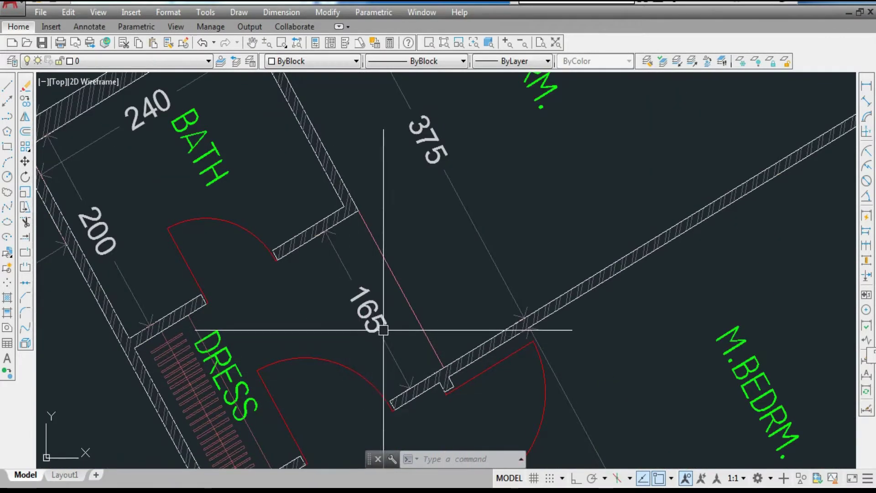
{"action": "scroll", "coordinate": [305, 351], "scroll_direction": "down", "scroll_amount": 2}
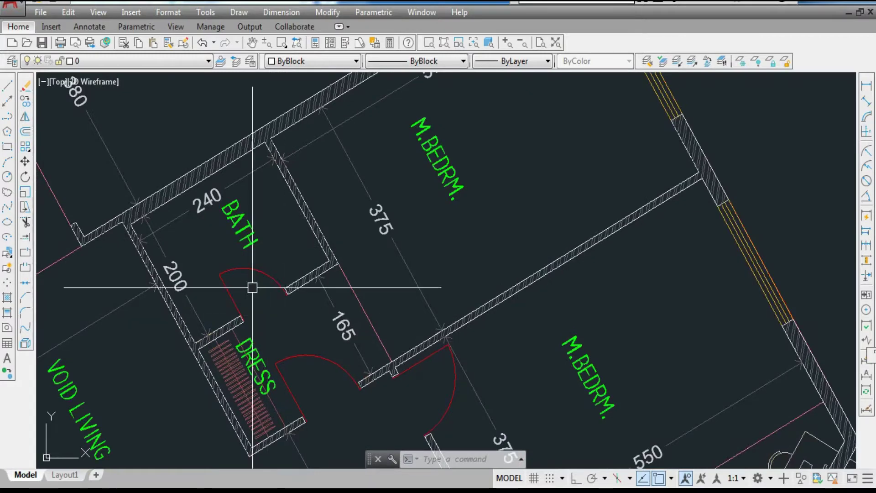
{"action": "scroll", "coordinate": [244, 222], "scroll_direction": "up", "scroll_amount": 2}
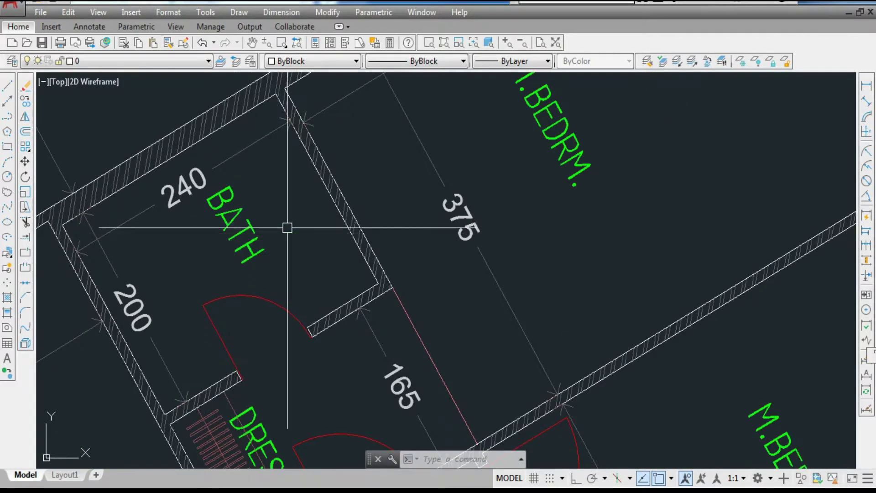
{"action": "scroll", "coordinate": [145, 289], "scroll_direction": "down", "scroll_amount": 5}
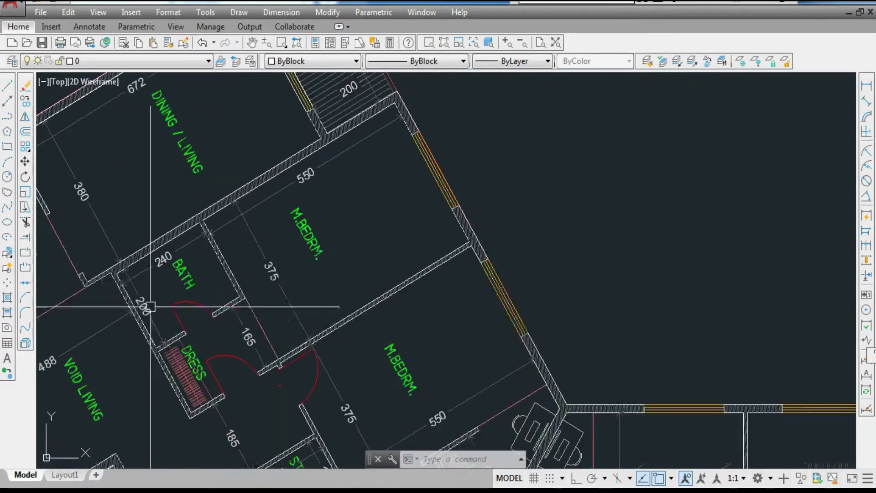
{"action": "scroll", "coordinate": [294, 254], "scroll_direction": "up", "scroll_amount": 3}
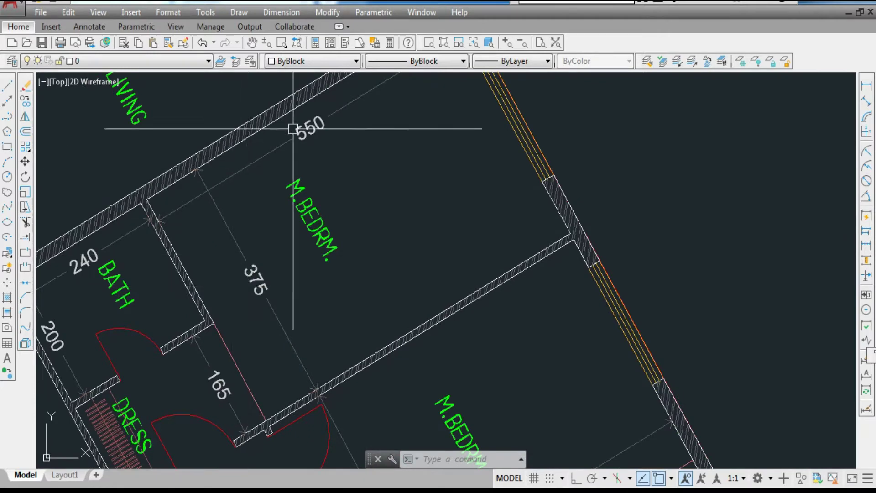
{"action": "scroll", "coordinate": [293, 129], "scroll_direction": "up", "scroll_amount": 2}
{"action": "scroll", "coordinate": [254, 165], "scroll_direction": "down", "scroll_amount": 2}
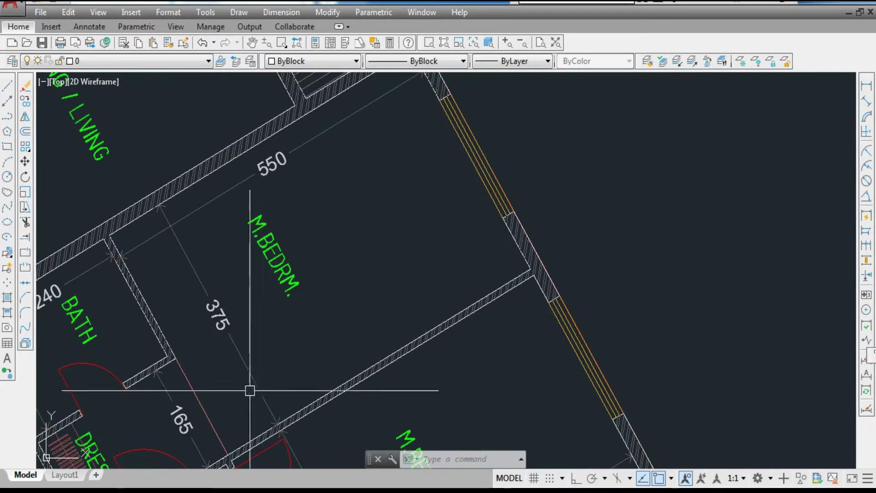
Examine the inner apartment's service entrance door and store room beside the core's service room
{"action": "scroll", "coordinate": [369, 143], "scroll_direction": "down", "scroll_amount": 5}
{"action": "scroll", "coordinate": [304, 242], "scroll_direction": "up", "scroll_amount": 3}
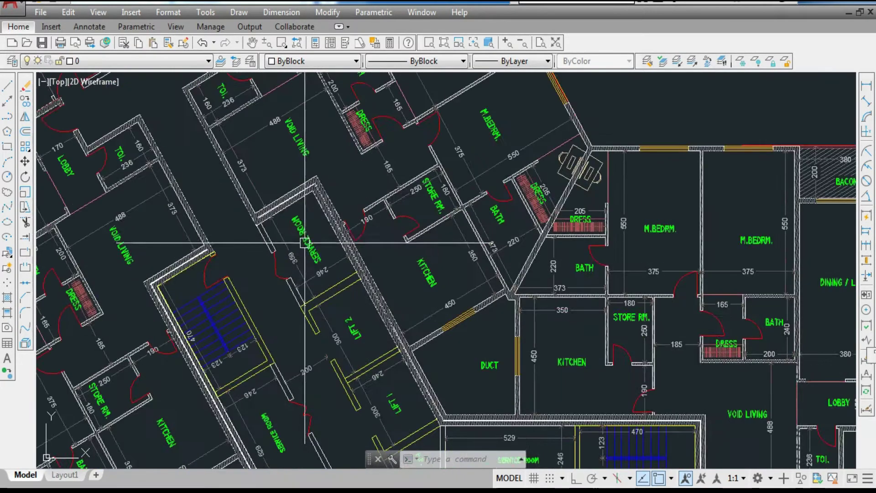
{"action": "scroll", "coordinate": [378, 185], "scroll_direction": "up", "scroll_amount": 3}
{"action": "scroll", "coordinate": [331, 271], "scroll_direction": "up", "scroll_amount": 2}
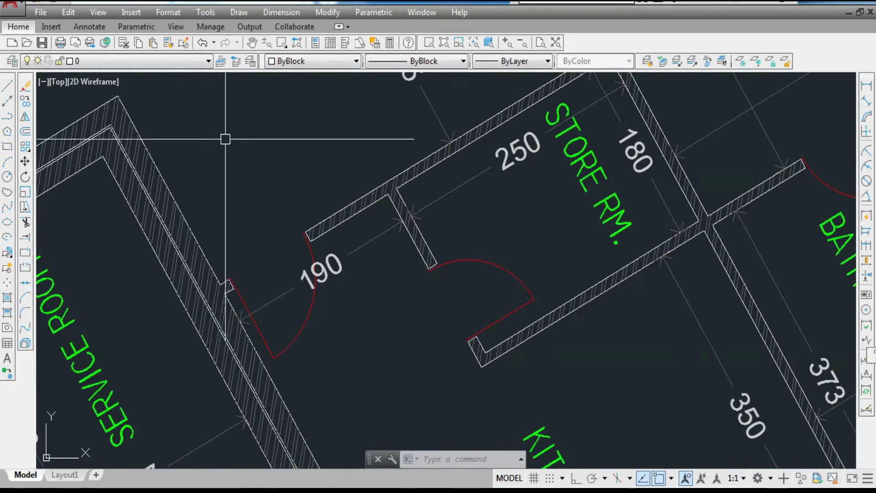
{"action": "scroll", "coordinate": [256, 254], "scroll_direction": "down", "scroll_amount": 2}
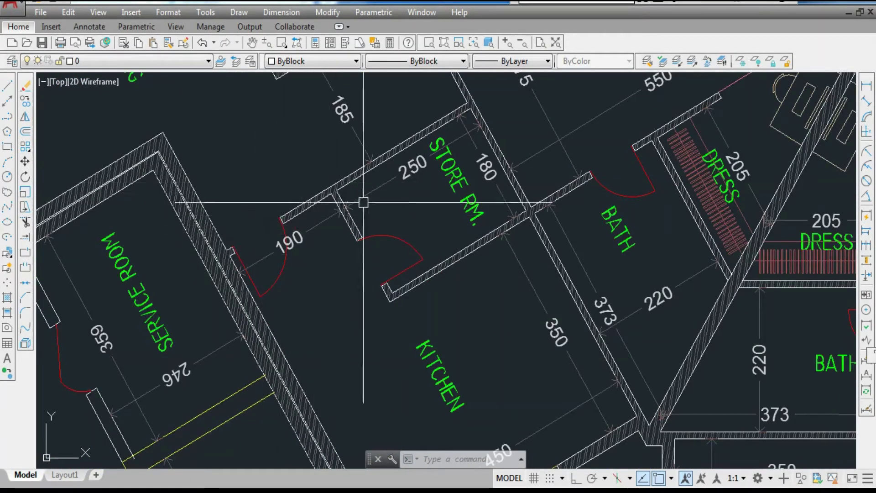
{"action": "scroll", "coordinate": [342, 344], "scroll_direction": "down", "scroll_amount": 2}
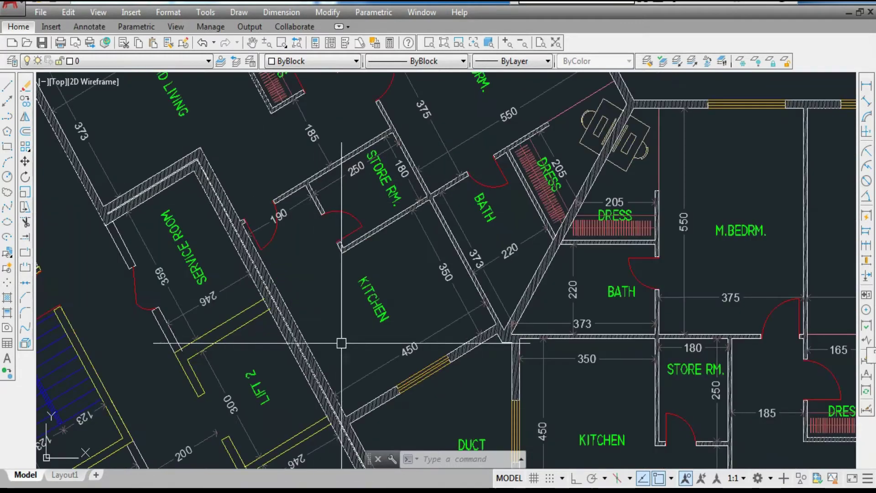
Examine the inner apartment's kitchen, its window onto the duct and the adjoining store room with their dimensions
{"action": "scroll", "coordinate": [379, 287], "scroll_direction": "up", "scroll_amount": 2}
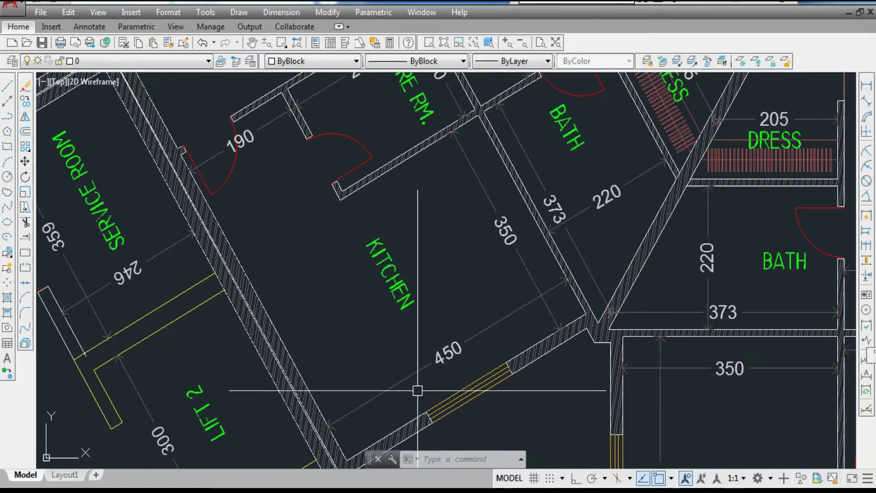
{"action": "scroll", "coordinate": [495, 366], "scroll_direction": "up", "scroll_amount": 2}
{"action": "middle_click_drag", "start_coordinate": [485, 151], "coordinate": [377, 271]}
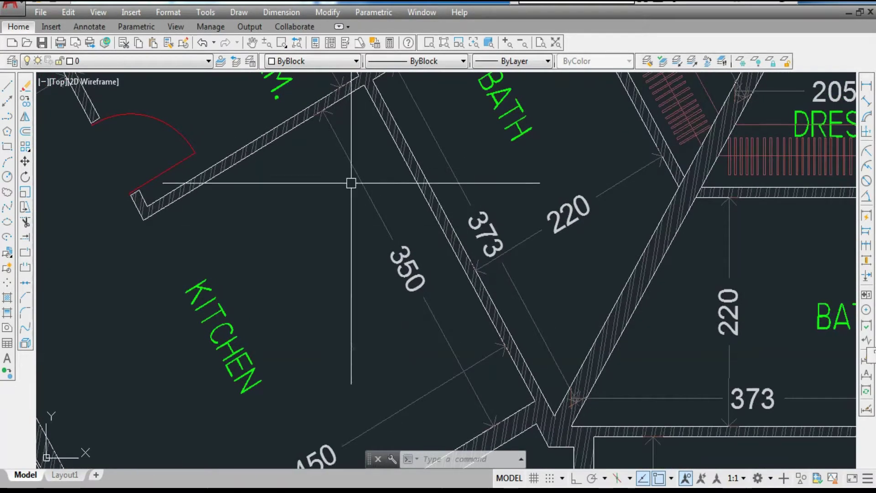
{"action": "scroll", "coordinate": [410, 313], "scroll_direction": "down", "scroll_amount": 2}
{"action": "scroll", "coordinate": [414, 323], "scroll_direction": "up", "scroll_amount": 1}
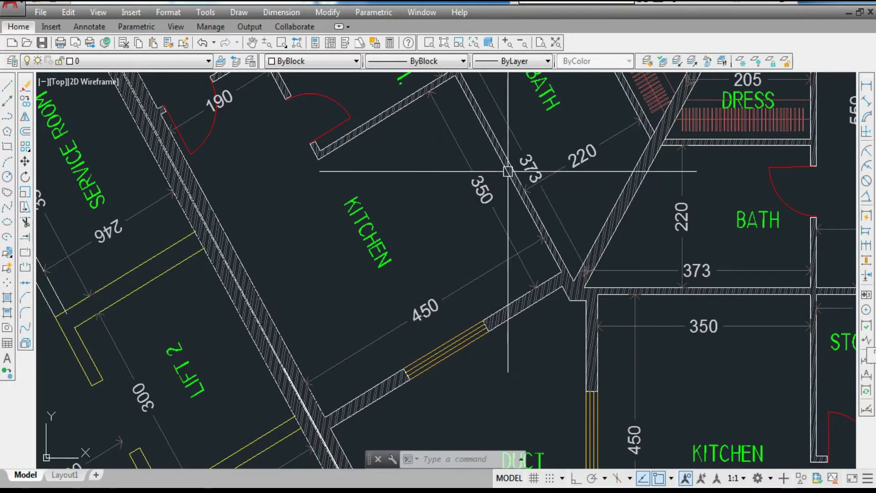
{"action": "scroll", "coordinate": [507, 171], "scroll_direction": "up", "scroll_amount": 4}
{"action": "scroll", "coordinate": [506, 320], "scroll_direction": "down", "scroll_amount": 7}
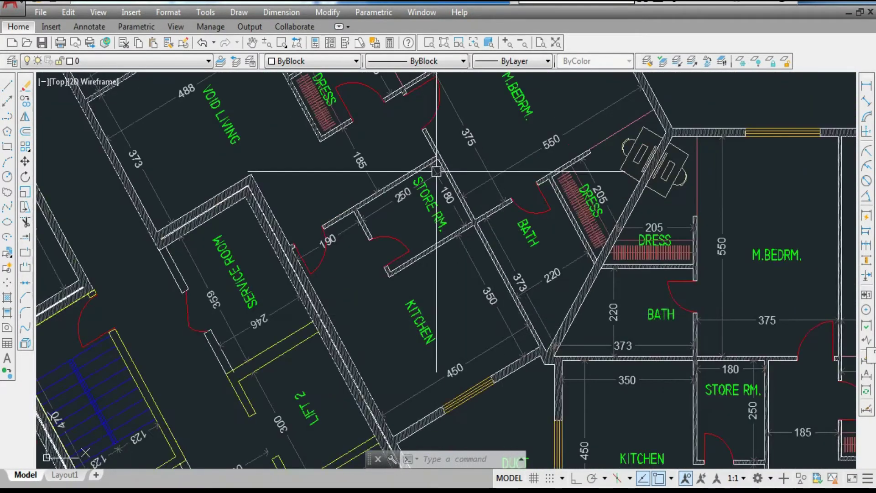
{"action": "scroll", "coordinate": [391, 196], "scroll_direction": "up", "scroll_amount": 4}
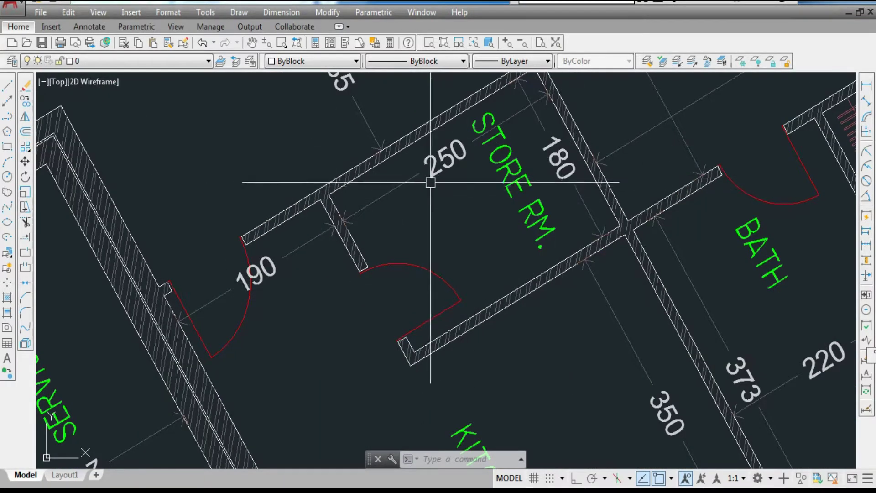
{"action": "scroll", "coordinate": [486, 234], "scroll_direction": "down", "scroll_amount": 6}
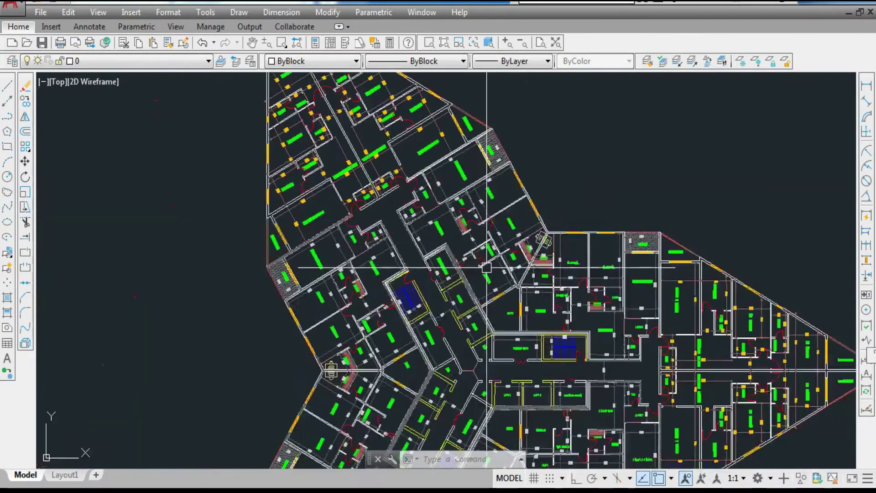
Examine the detached copy of the inner apartment and compare it with its position in the full three-wing plan
{"action": "scroll", "coordinate": [525, 224], "scroll_direction": "down", "scroll_amount": 5}
{"action": "scroll", "coordinate": [391, 333], "scroll_direction": "up", "scroll_amount": 8}
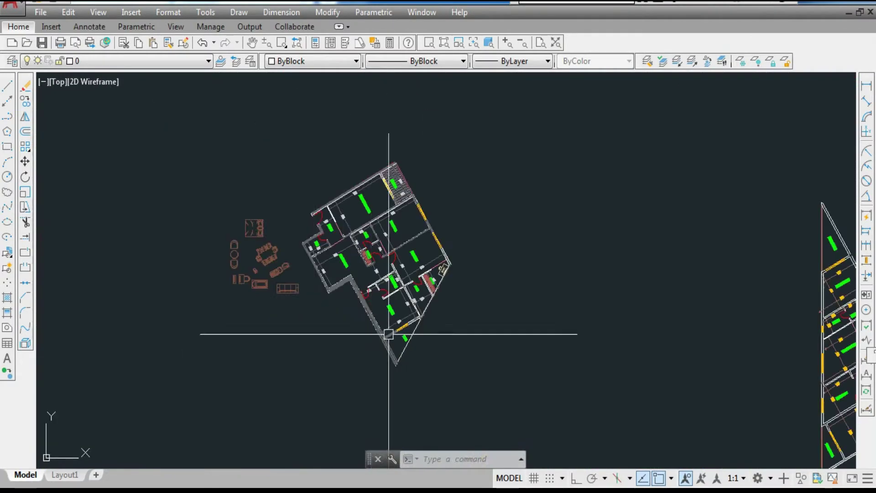
{"action": "scroll", "coordinate": [368, 156], "scroll_direction": "down", "scroll_amount": 3}
{"action": "scroll", "coordinate": [352, 343], "scroll_direction": "down", "scroll_amount": 2}
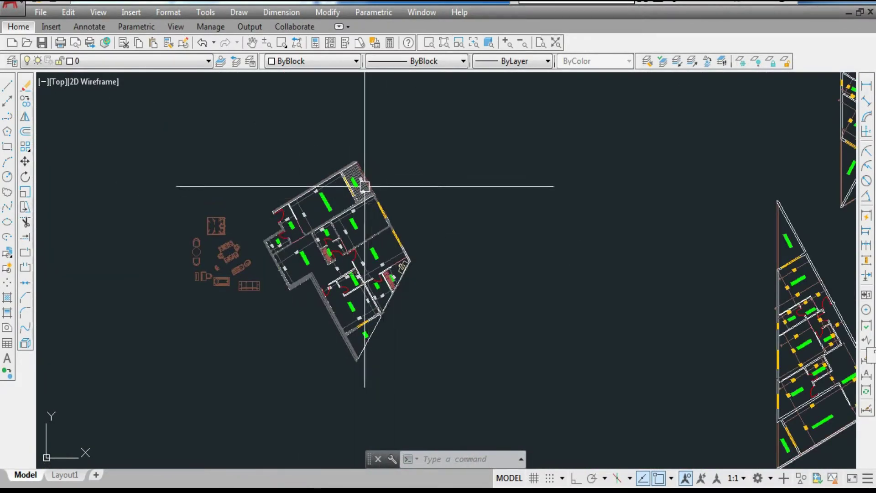
{"action": "scroll", "coordinate": [341, 251], "scroll_direction": "down", "scroll_amount": 4}
{"action": "scroll", "coordinate": [274, 276], "scroll_direction": "down", "scroll_amount": 1}
{"action": "scroll", "coordinate": [442, 168], "scroll_direction": "up", "scroll_amount": 8}
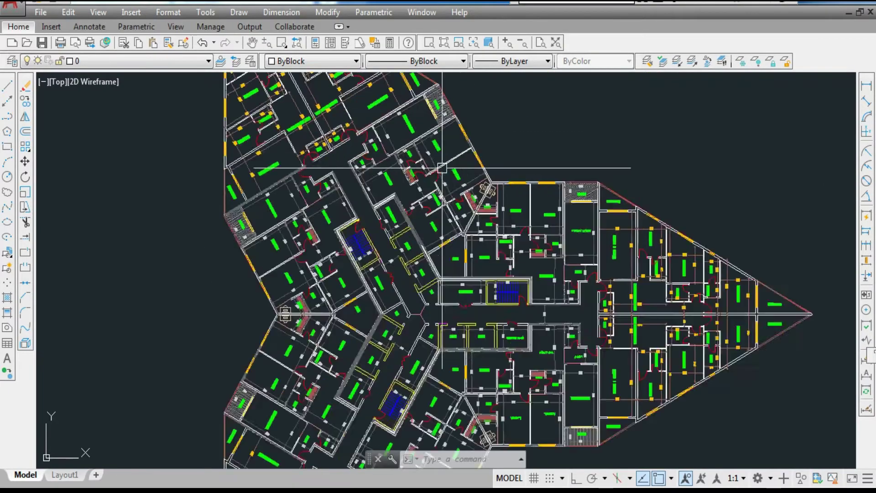
{"action": "scroll", "coordinate": [463, 143], "scroll_direction": "up", "scroll_amount": 2}
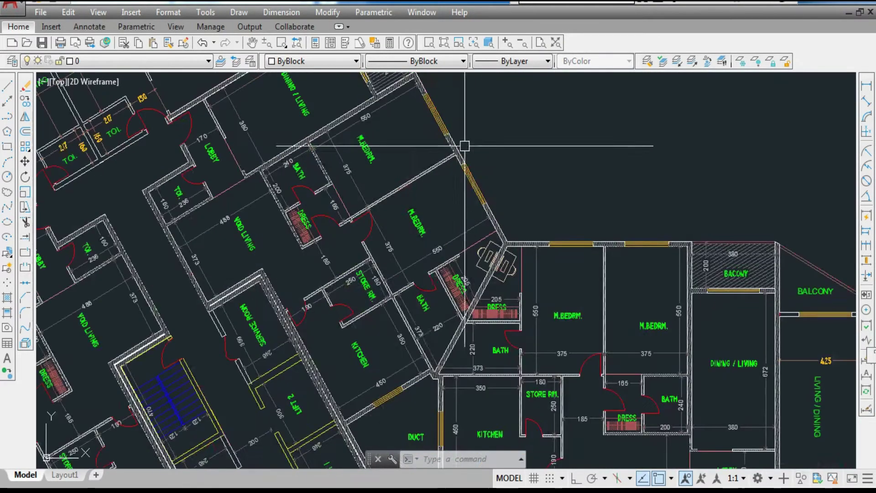
Compare the end apartments in the upper wing's tip with the detached triangular copy below the full plan
{"action": "scroll", "coordinate": [463, 143], "scroll_direction": "down", "scroll_amount": 9}
{"action": "scroll", "coordinate": [366, 91], "scroll_direction": "up", "scroll_amount": 5}
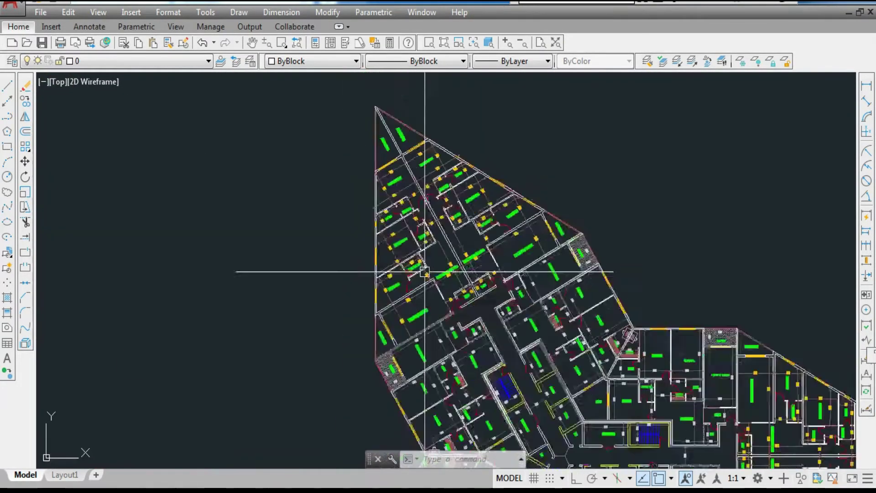
{"action": "scroll", "coordinate": [365, 215], "scroll_direction": "down", "scroll_amount": 1}
{"action": "scroll", "coordinate": [379, 256], "scroll_direction": "up", "scroll_amount": 2}
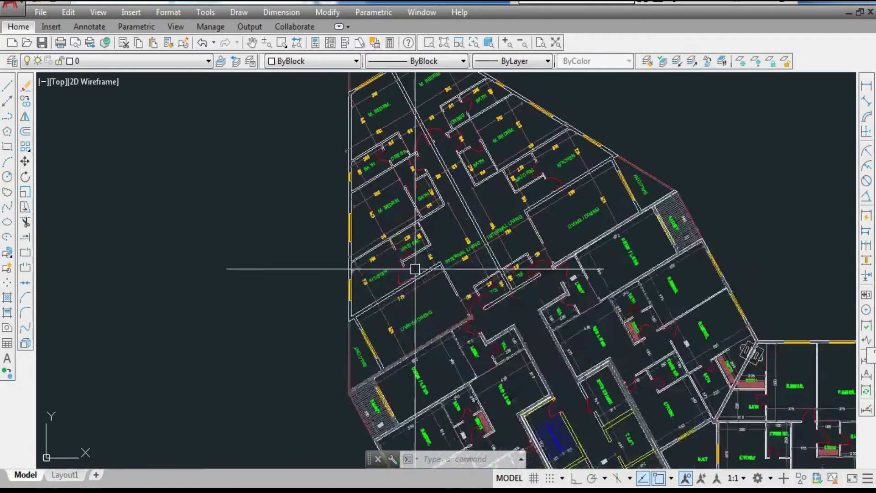
{"action": "scroll", "coordinate": [383, 259], "scroll_direction": "down", "scroll_amount": 4}
{"action": "scroll", "coordinate": [369, 250], "scroll_direction": "down", "scroll_amount": 5}
{"action": "scroll", "coordinate": [372, 368], "scroll_direction": "up", "scroll_amount": 5}
{"action": "scroll", "coordinate": [368, 213], "scroll_direction": "up", "scroll_amount": 5}
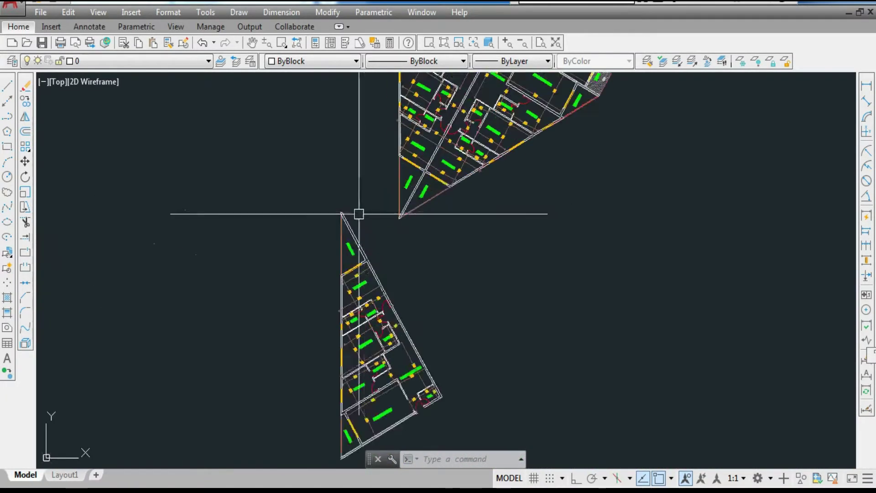
Select the entire detached triangular end apartment below the full plan
{"action": "left_click", "coordinate": [327, 192]}
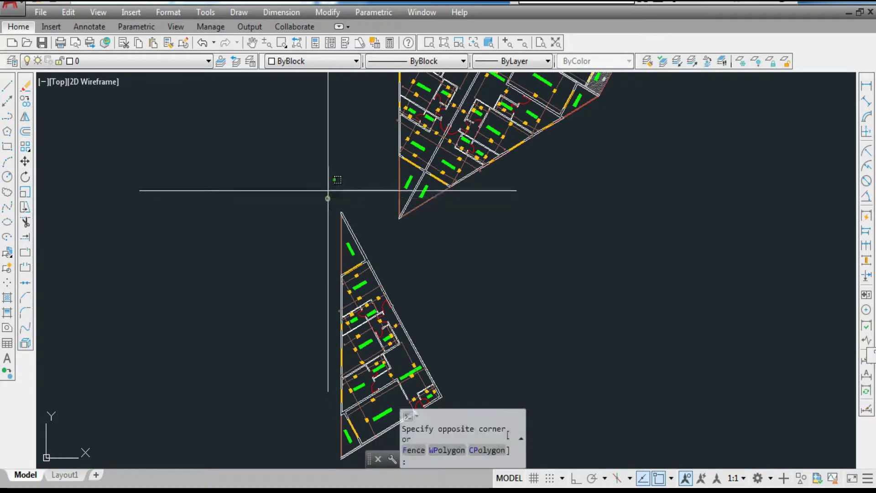
{"action": "scroll", "coordinate": [327, 189], "scroll_direction": "down", "scroll_amount": 2}
{"action": "left_click", "coordinate": [400, 403]}
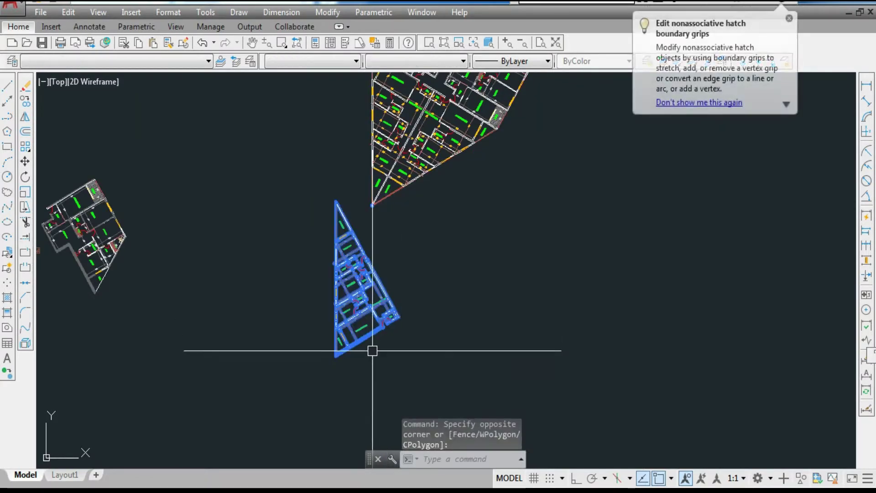
{"action": "scroll", "coordinate": [360, 195], "scroll_direction": "up", "scroll_amount": 2}
{"action": "left_click", "coordinate": [397, 238]}
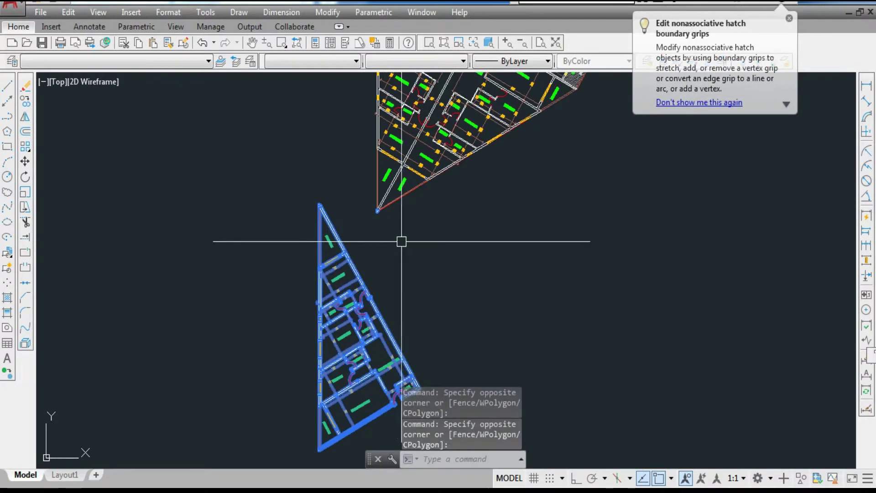
{"action": "left_click", "coordinate": [362, 197]}
{"action": "scroll", "coordinate": [375, 215], "scroll_direction": "up", "scroll_amount": 2}
{"action": "left_click", "coordinate": [425, 234]}
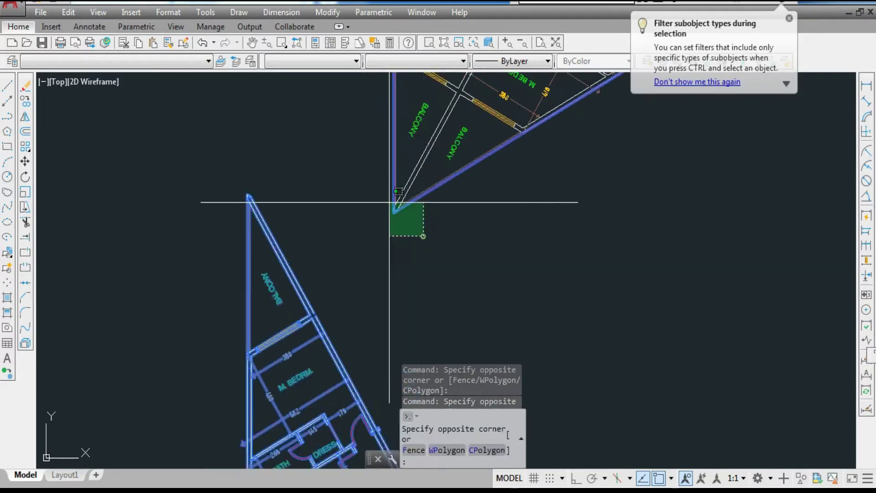
{"action": "left_click", "coordinate": [371, 202]}
{"action": "key", "text": "Escape"}
Move the entire detached triangular end apartment to the empty area beside the furniture blocks and the detached inner apartment
{"action": "left_click", "coordinate": [335, 164]}
{"action": "left_click", "coordinate": [234, 277]}
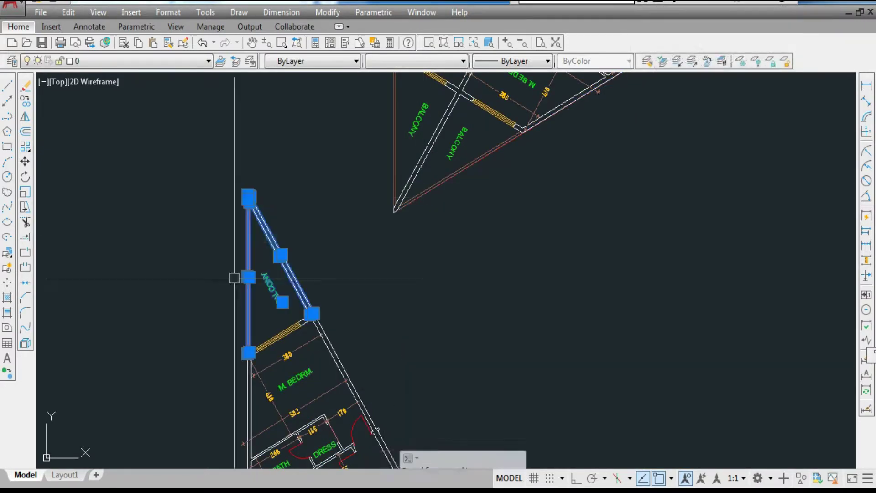
{"action": "left_click", "coordinate": [196, 239]}
{"action": "scroll", "coordinate": [275, 152], "scroll_direction": "down", "scroll_amount": 7}
{"action": "left_click", "coordinate": [349, 324]}
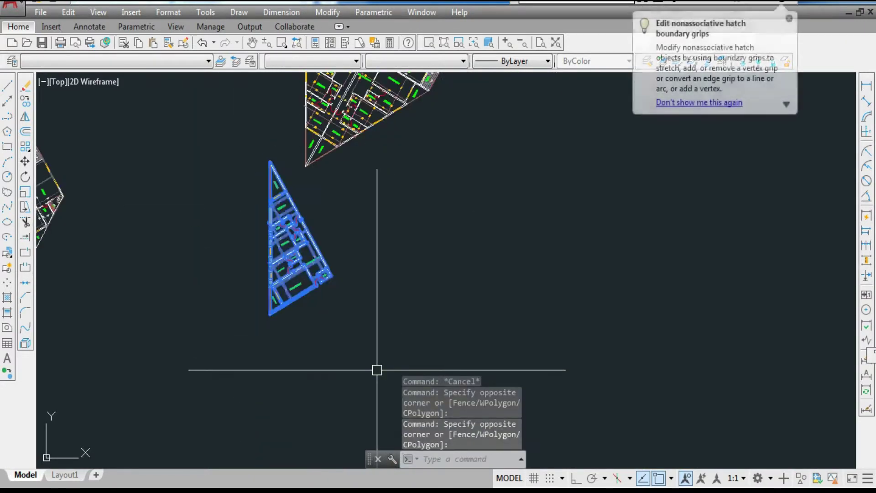
{"action": "type", "text": "m"}
{"action": "key", "text": "Return"}
{"action": "left_click", "coordinate": [272, 289]}
{"action": "scroll", "coordinate": [452, 282], "scroll_direction": "down", "scroll_amount": 8}
{"action": "key", "text": "F8"}
{"action": "scroll", "coordinate": [342, 264], "scroll_direction": "up", "scroll_amount": 8}
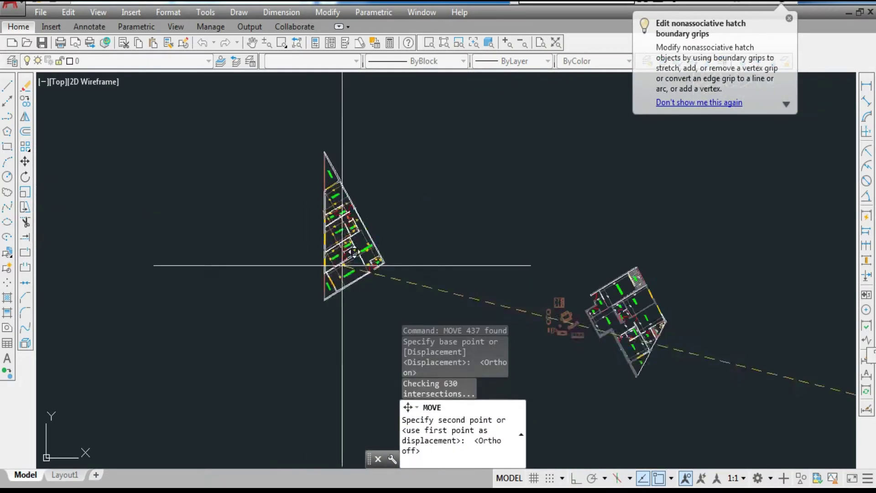
{"action": "left_click", "coordinate": [310, 347]}
Examine the detached inner apartment together with the set of furniture blocks laid out beside it
{"action": "scroll", "coordinate": [607, 340], "scroll_direction": "up", "scroll_amount": 2}
{"action": "scroll", "coordinate": [588, 342], "scroll_direction": "up", "scroll_amount": 4}
{"action": "scroll", "coordinate": [327, 262], "scroll_direction": "down", "scroll_amount": 3}
{"action": "scroll", "coordinate": [558, 243], "scroll_direction": "up", "scroll_amount": 4}
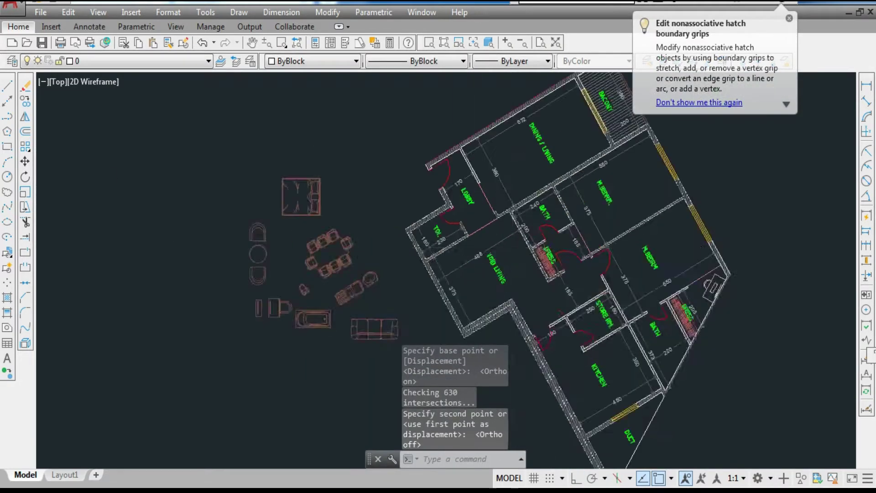
{"action": "scroll", "coordinate": [209, 308], "scroll_direction": "down", "scroll_amount": 3}
{"action": "scroll", "coordinate": [388, 248], "scroll_direction": "up", "scroll_amount": 2}
{"action": "scroll", "coordinate": [358, 78], "scroll_direction": "down", "scroll_amount": 2}
{"action": "scroll", "coordinate": [172, 248], "scroll_direction": "up", "scroll_amount": 3}
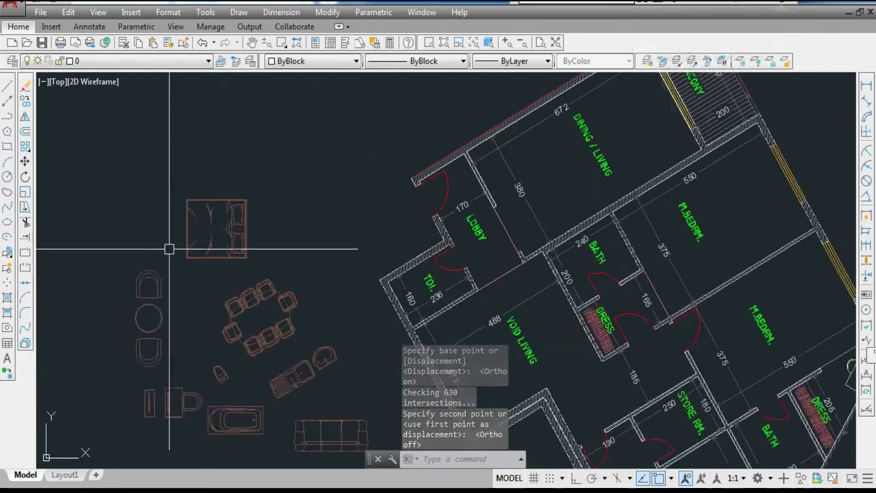
Examine the bed, the armchairs with round table, the dining set and the toilet among the furniture blocks
{"action": "scroll", "coordinate": [284, 229], "scroll_direction": "up", "scroll_amount": 3}
{"action": "scroll", "coordinate": [270, 149], "scroll_direction": "down", "scroll_amount": 3}
{"action": "scroll", "coordinate": [280, 272], "scroll_direction": "up", "scroll_amount": 2}
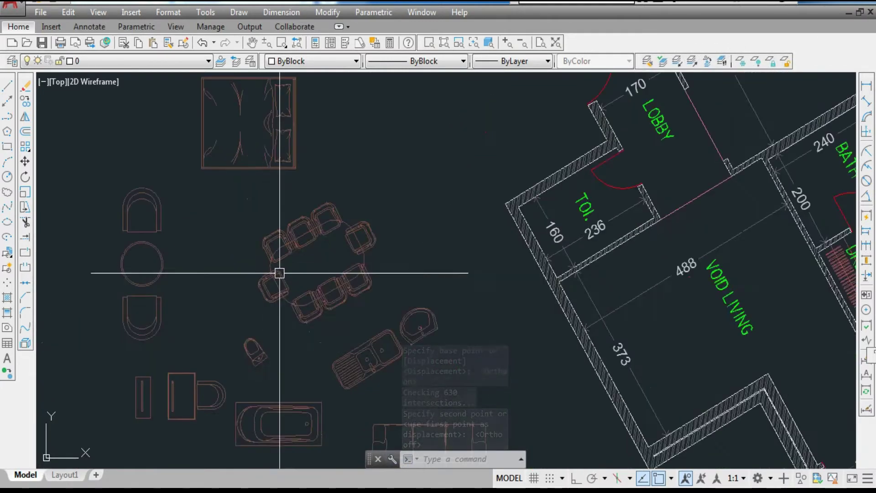
{"action": "scroll", "coordinate": [316, 290], "scroll_direction": "up", "scroll_amount": 2}
{"action": "scroll", "coordinate": [360, 229], "scroll_direction": "down", "scroll_amount": 1}
{"action": "scroll", "coordinate": [158, 268], "scroll_direction": "up", "scroll_amount": 2}
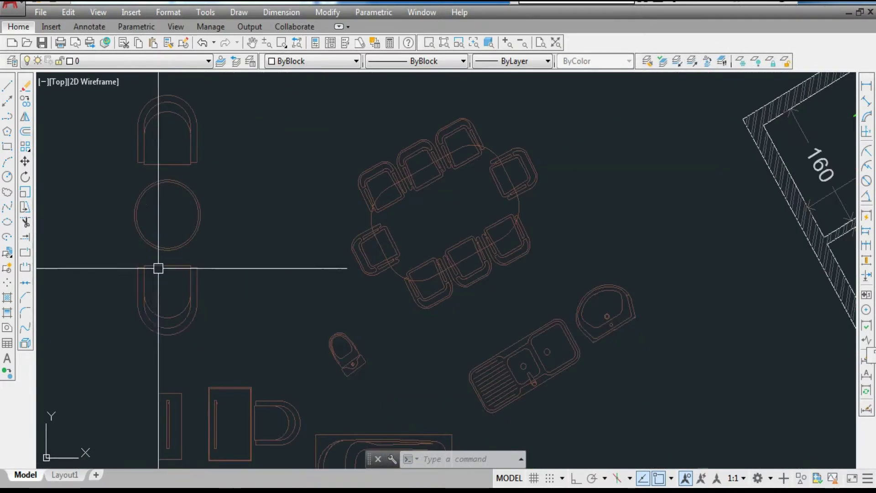
{"action": "scroll", "coordinate": [240, 272], "scroll_direction": "down", "scroll_amount": 3}
{"action": "scroll", "coordinate": [250, 270], "scroll_direction": "up", "scroll_amount": 3}
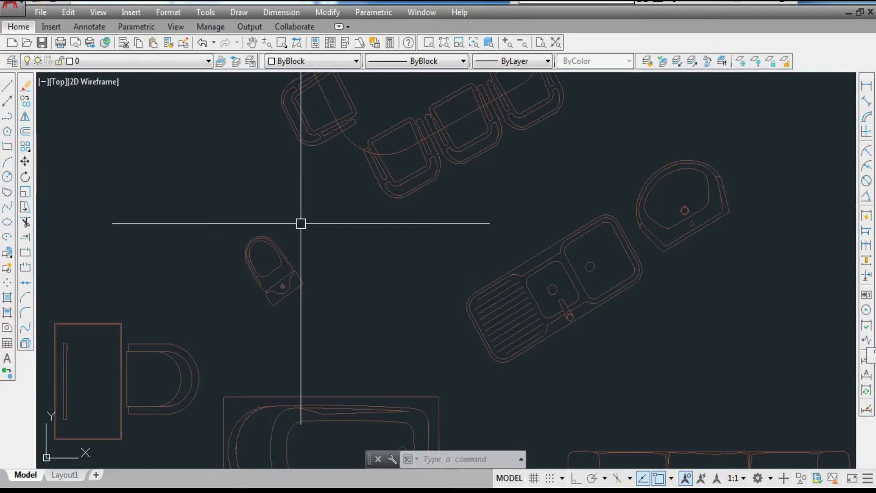
Examine the desk with chair, bathtub, kitchen sink, washbasin and three-seat sofa blocks
{"action": "scroll", "coordinate": [301, 223], "scroll_direction": "down", "scroll_amount": 2}
{"action": "scroll", "coordinate": [227, 310], "scroll_direction": "up", "scroll_amount": 2}
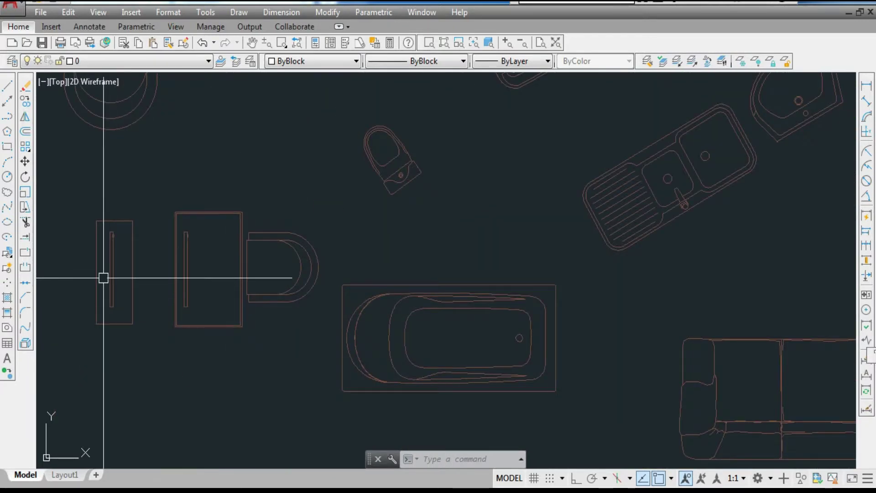
{"action": "scroll", "coordinate": [103, 277], "scroll_direction": "down", "scroll_amount": 2}
{"action": "scroll", "coordinate": [361, 338], "scroll_direction": "up", "scroll_amount": 2}
{"action": "scroll", "coordinate": [292, 303], "scroll_direction": "down", "scroll_amount": 2}
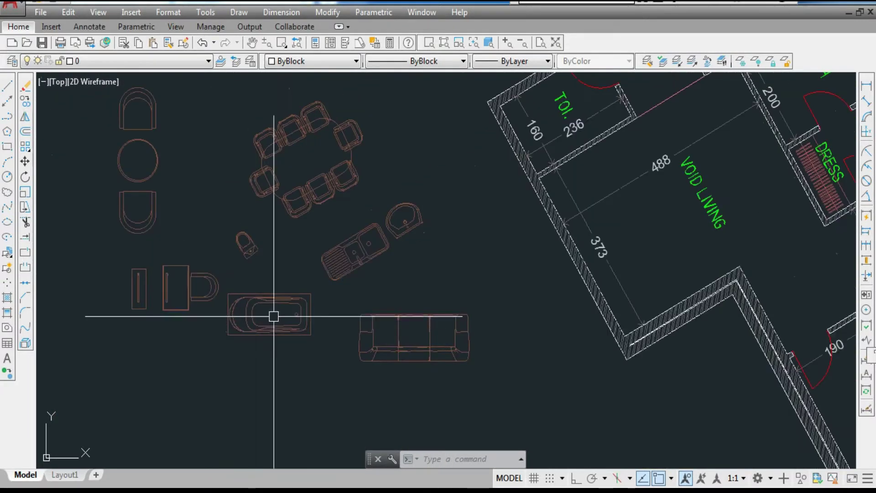
{"action": "scroll", "coordinate": [348, 254], "scroll_direction": "up", "scroll_amount": 2}
{"action": "scroll", "coordinate": [302, 283], "scroll_direction": "down", "scroll_amount": 2}
{"action": "scroll", "coordinate": [338, 231], "scroll_direction": "up", "scroll_amount": 2}
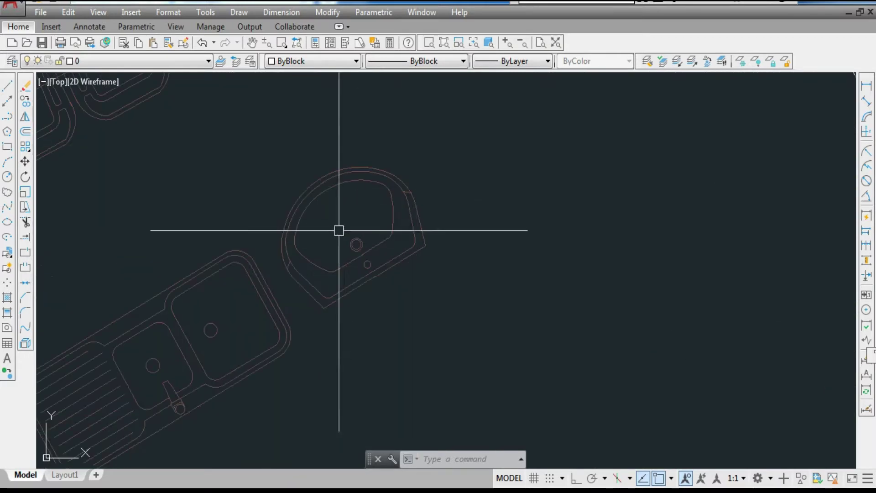
{"action": "scroll", "coordinate": [326, 274], "scroll_direction": "down", "scroll_amount": 3}
{"action": "scroll", "coordinate": [354, 313], "scroll_direction": "up", "scroll_amount": 2}
{"action": "scroll", "coordinate": [289, 372], "scroll_direction": "down", "scroll_amount": 3}
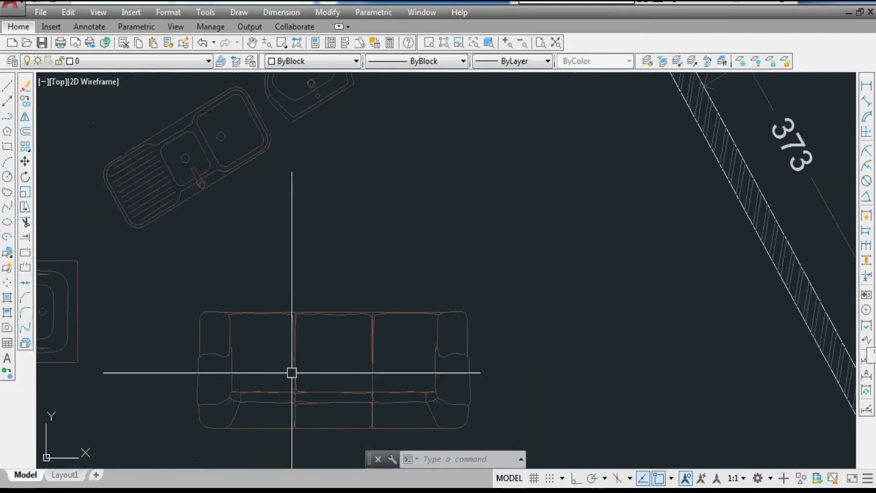
Copy the eight-chair dining set into the lobby end of the inner apartment's Dining / Living room
{"action": "scroll", "coordinate": [309, 385], "scroll_direction": "down", "scroll_amount": 4}
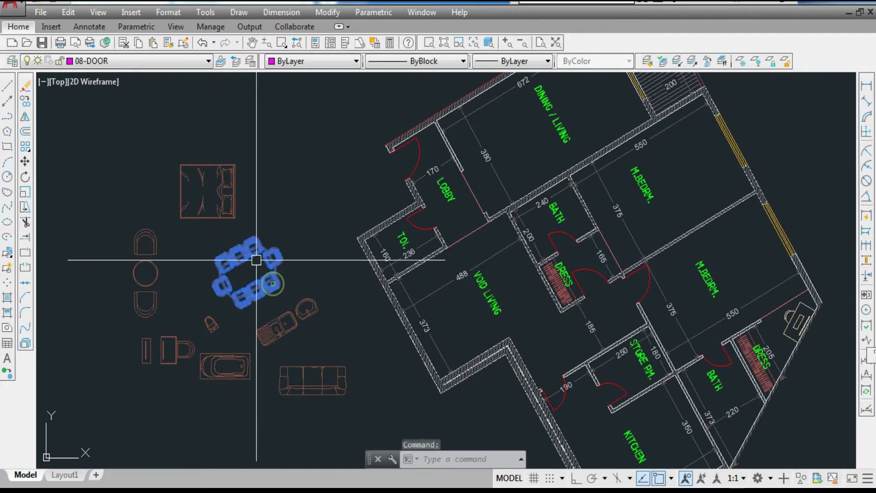
{"action": "scroll", "coordinate": [256, 260], "scroll_direction": "up", "scroll_amount": 4}
{"action": "type", "text": "co"}
{"action": "key", "text": "Return"}
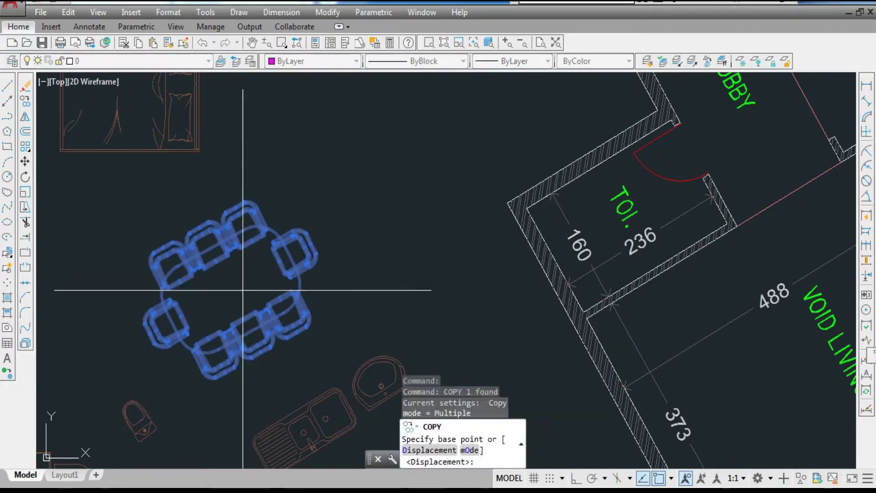
{"action": "left_click", "coordinate": [237, 291]}
{"action": "scroll", "coordinate": [130, 332], "scroll_direction": "down", "scroll_amount": 6}
{"action": "scroll", "coordinate": [326, 258], "scroll_direction": "up", "scroll_amount": 6}
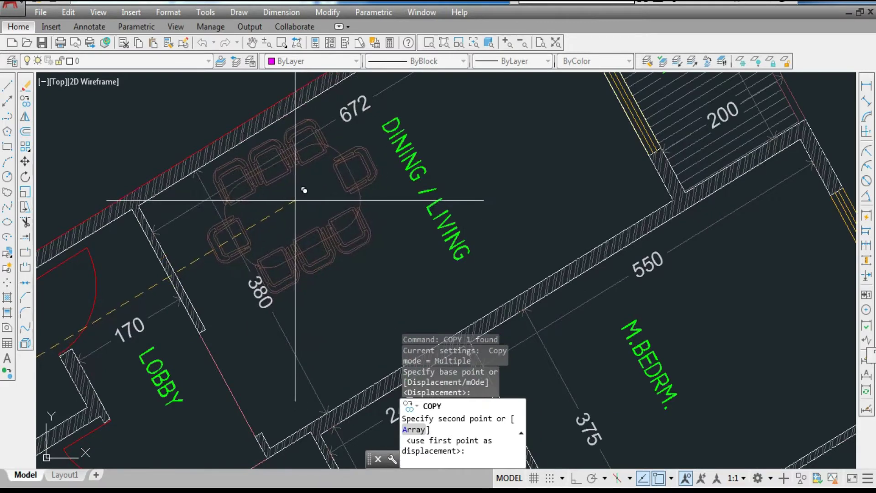
{"action": "left_click", "coordinate": [296, 196]}
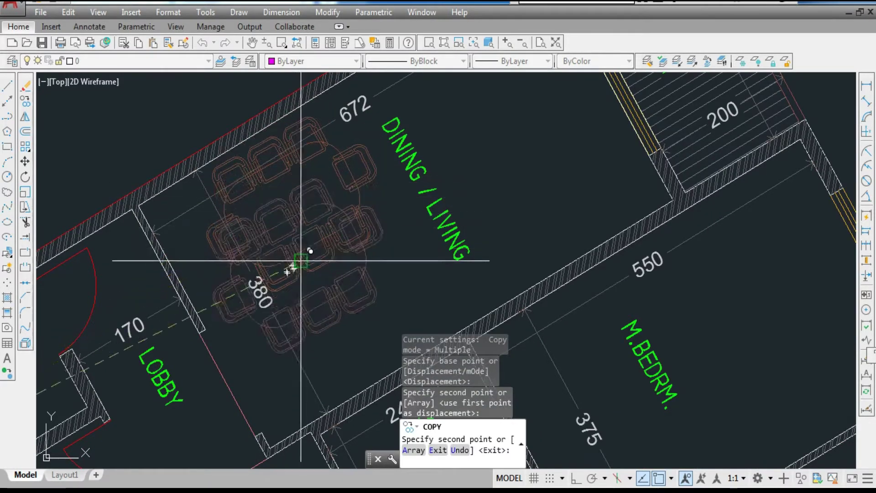
{"action": "key", "text": "Escape"}
Measure the copied dining table's length and width with temporary aligned dimensions
{"action": "scroll", "coordinate": [286, 146], "scroll_direction": "up", "scroll_amount": 2}
{"action": "scroll", "coordinate": [286, 147], "scroll_direction": "up", "scroll_amount": 2}
{"action": "left_click", "coordinate": [866, 101]}
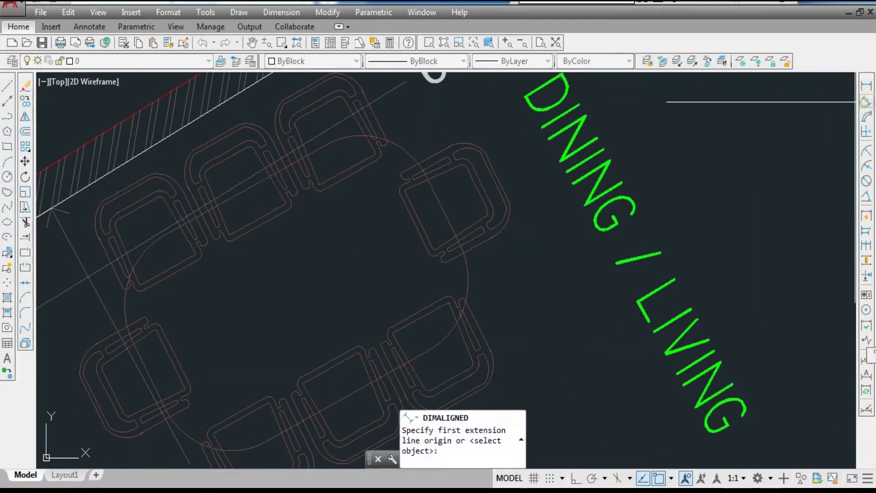
{"action": "left_click", "coordinate": [127, 327]}
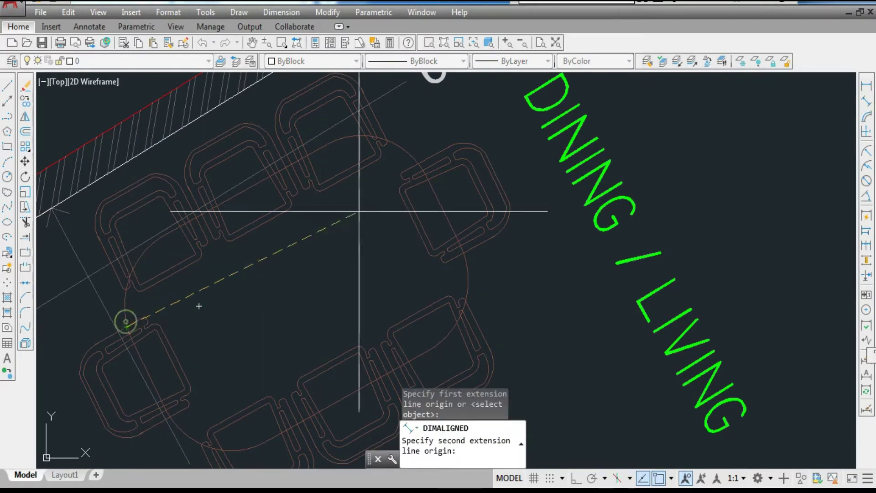
{"action": "left_click", "coordinate": [418, 163]}
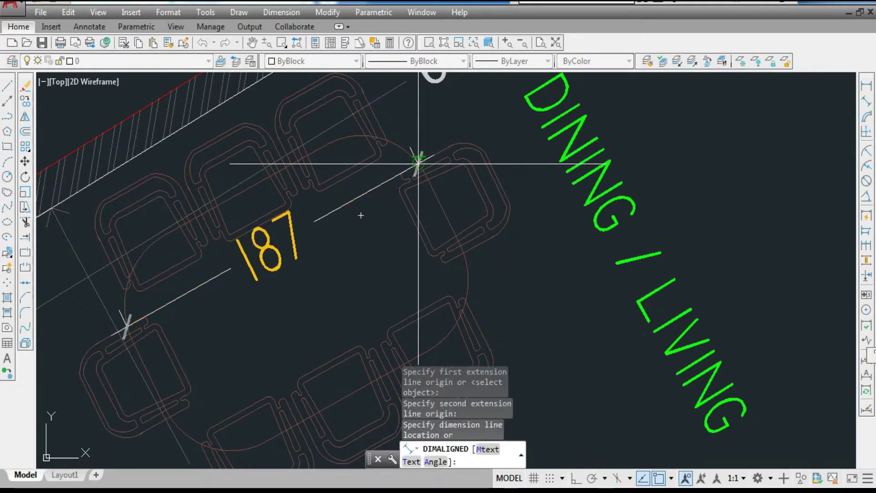
{"action": "key", "text": "Escape"}
{"action": "key", "text": "Return"}
{"action": "left_click", "coordinate": [246, 191]}
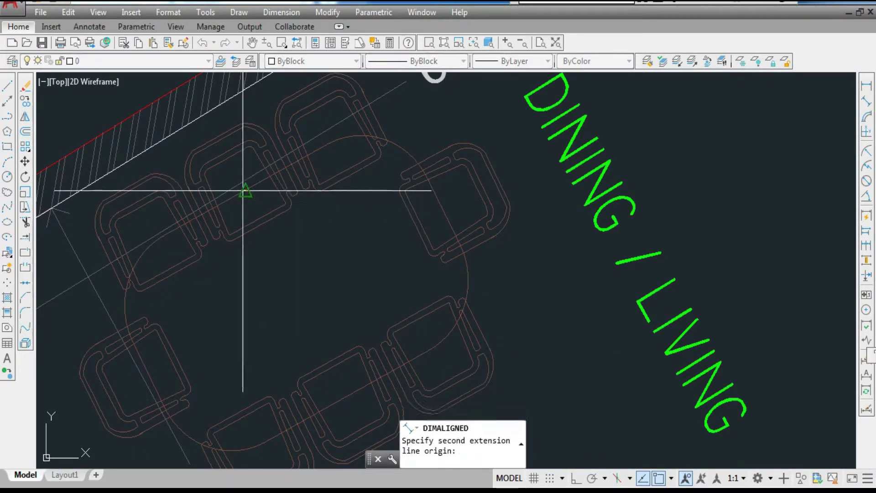
{"action": "left_click", "coordinate": [340, 395]}
{"action": "key", "text": "Escape"}
{"action": "scroll", "coordinate": [281, 224], "scroll_direction": "down", "scroll_amount": 3}
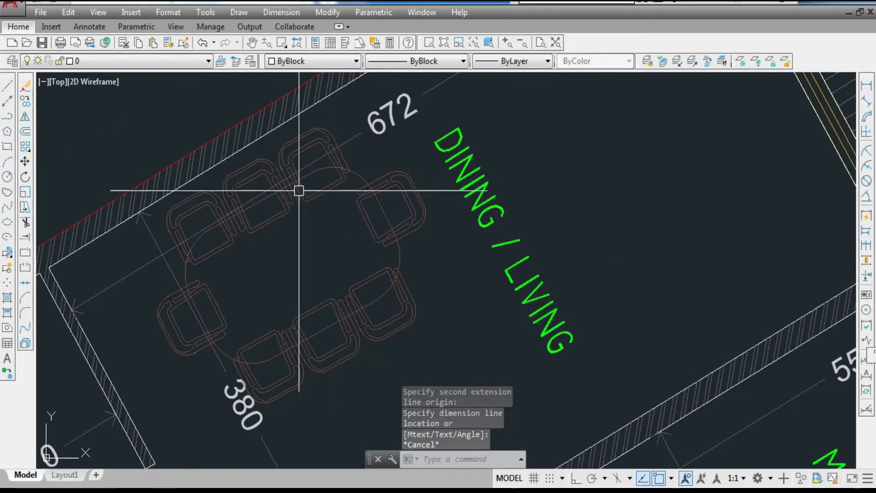
Copy the three-seat sofa block into the balcony end of the Dining / Living room, near the master bedroom wall
{"action": "scroll", "coordinate": [299, 190], "scroll_direction": "down", "scroll_amount": 8}
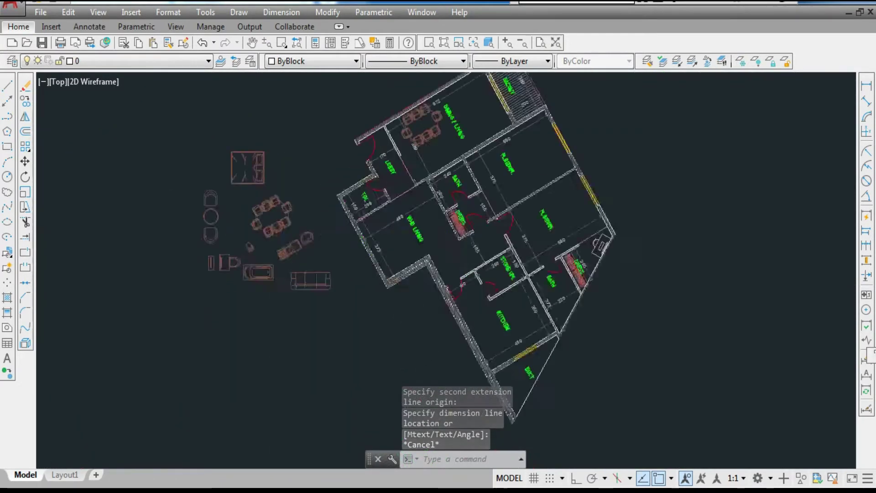
{"action": "scroll", "coordinate": [275, 263], "scroll_direction": "up", "scroll_amount": 5}
{"action": "left_click", "coordinate": [347, 308]}
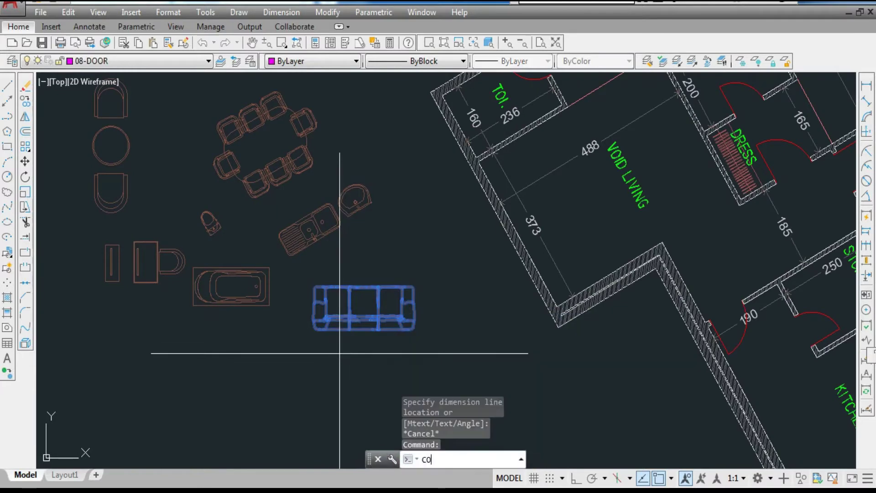
{"action": "key", "text": "Return"}
{"action": "scroll", "coordinate": [303, 350], "scroll_direction": "down", "scroll_amount": 5}
{"action": "scroll", "coordinate": [470, 265], "scroll_direction": "up", "scroll_amount": 8}
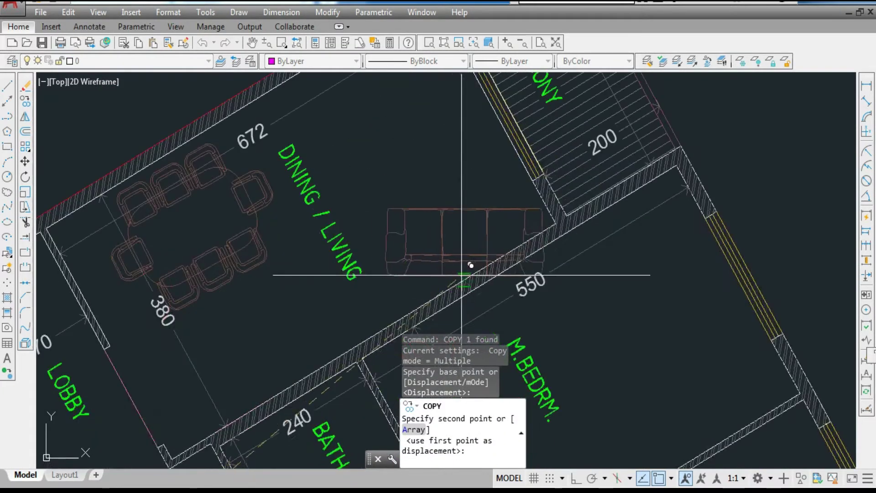
{"action": "left_click", "coordinate": [458, 269]}
{"action": "key", "text": "Escape"}
Rotate the copied sofa so that its back runs parallel to the slanted wall shared with the master bedroom
{"action": "type", "text": "R"}
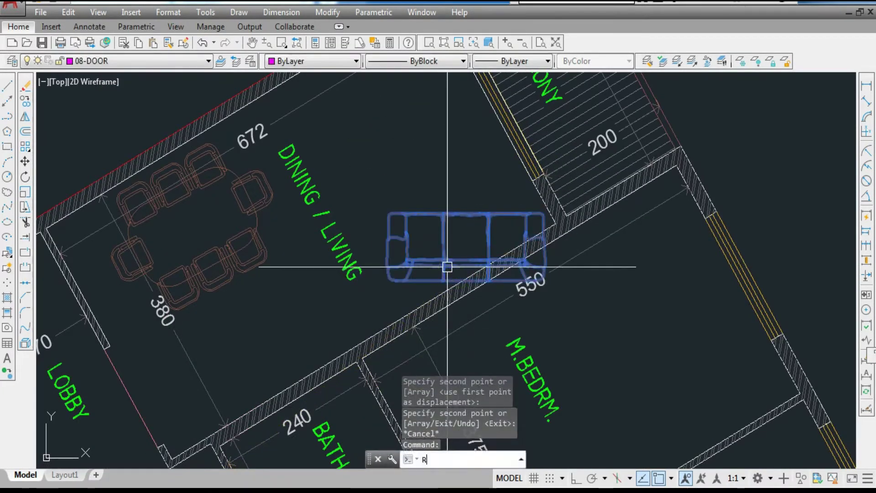
{"action": "type", "text": "O"}
{"action": "key", "text": "Return"}
{"action": "left_click", "coordinate": [466, 244]}
{"action": "scroll", "coordinate": [477, 236], "scroll_direction": "up", "scroll_amount": 2}
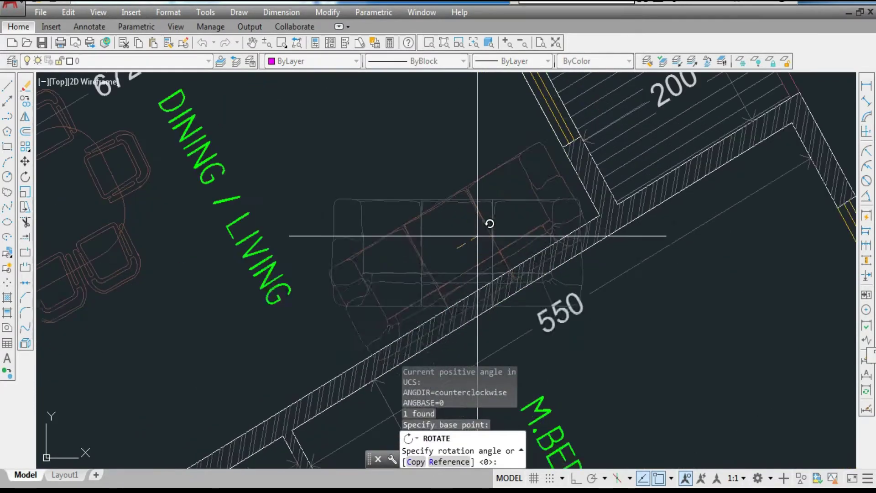
{"action": "scroll", "coordinate": [486, 216], "scroll_direction": "up", "scroll_amount": 2}
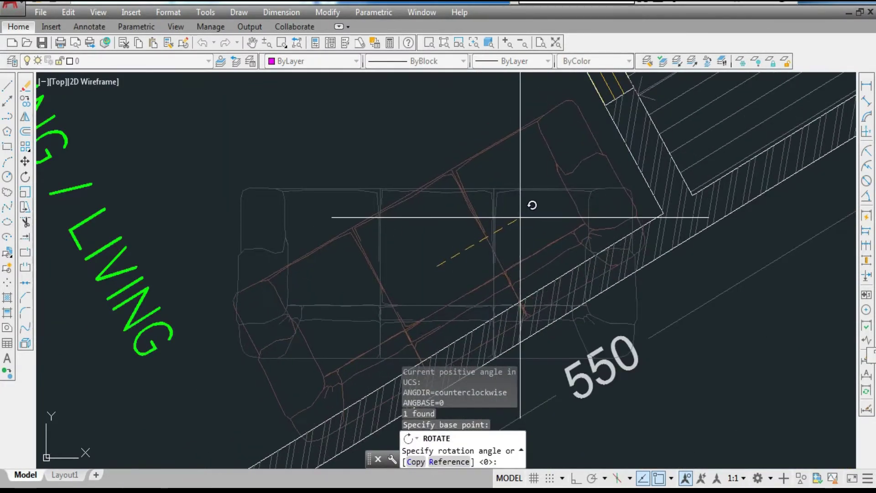
{"action": "left_click", "coordinate": [519, 217]}
Move the rotated sofa off the master bedroom wall so that it sits just inside the Dining / Living room
{"action": "left_click", "coordinate": [487, 248]}
{"action": "type", "text": "M"}
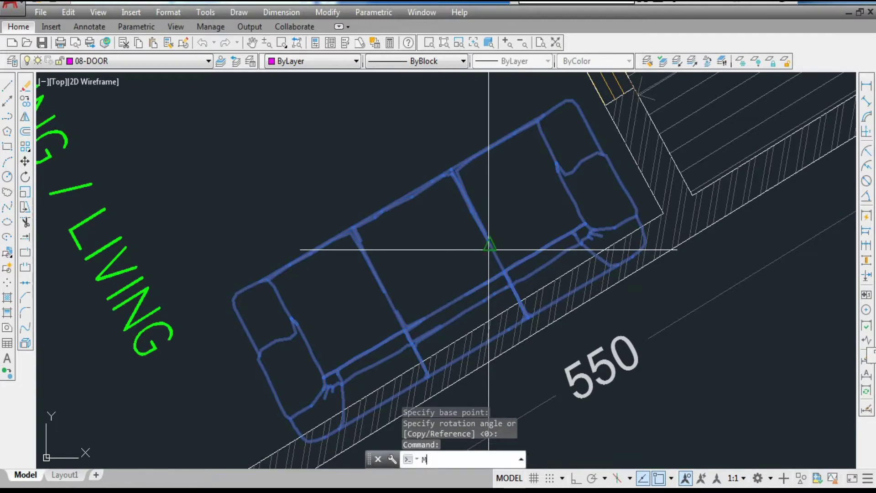
{"action": "key", "text": "Return"}
{"action": "left_click", "coordinate": [322, 174]}
{"action": "left_click", "coordinate": [274, 163]}
{"action": "scroll", "coordinate": [363, 174], "scroll_direction": "down", "scroll_amount": 3}
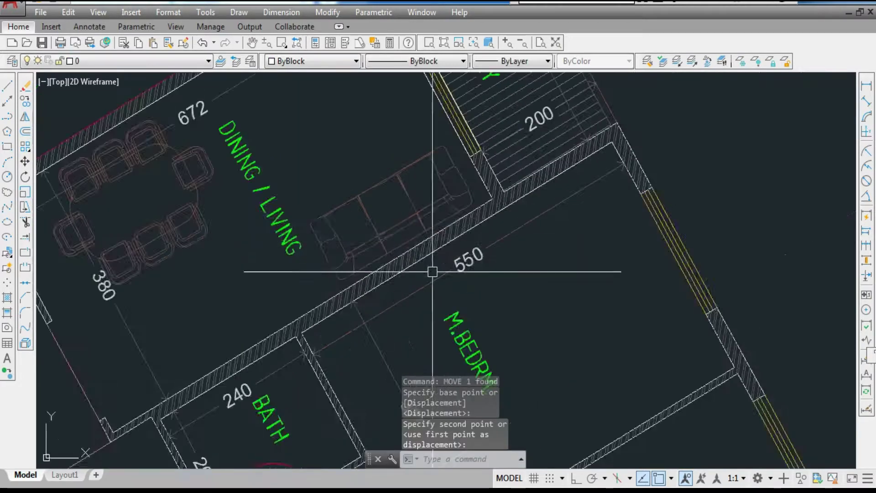
Mirror the sofa about the room's centre line at the balcony window to face the original, keeping the source sofa
{"action": "scroll", "coordinate": [434, 276], "scroll_direction": "down", "scroll_amount": 2}
{"action": "left_click", "coordinate": [411, 239]}
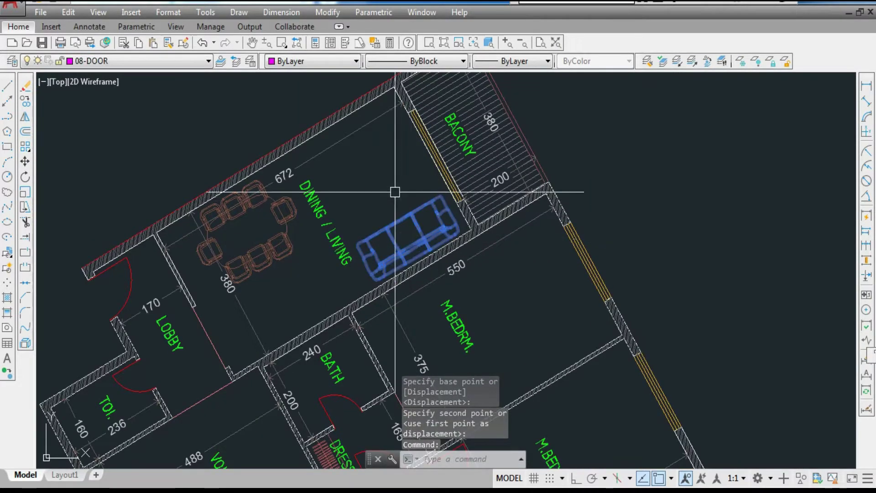
{"action": "type", "text": "MI"}
{"action": "key", "text": "Return"}
{"action": "scroll", "coordinate": [397, 192], "scroll_direction": "up", "scroll_amount": 3}
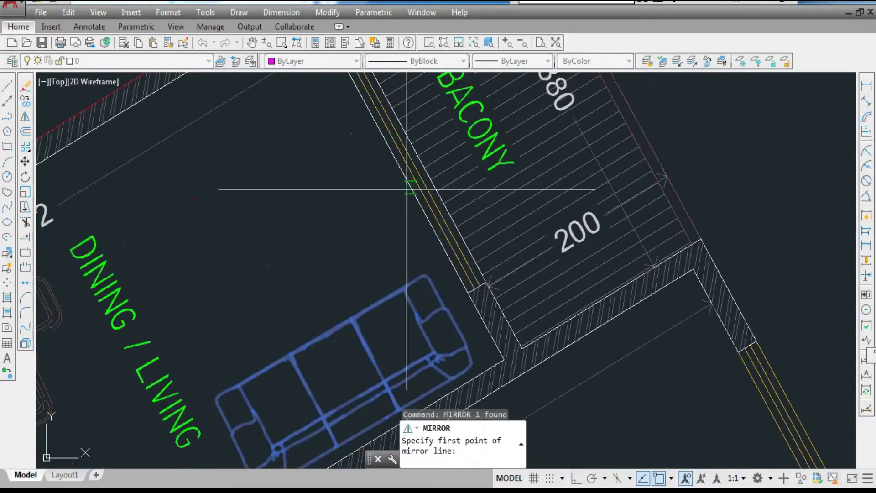
{"action": "left_click", "coordinate": [406, 178]}
{"action": "left_click", "coordinate": [424, 165]}
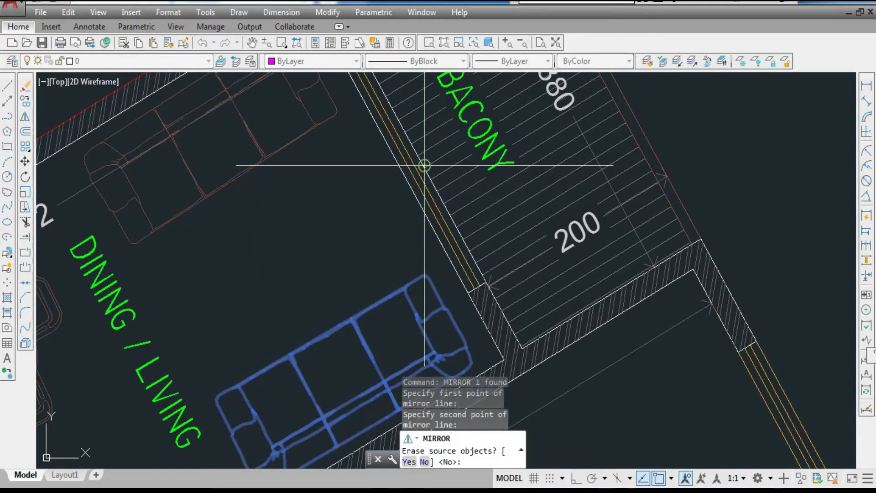
{"action": "type", "text": "N"}
{"action": "key", "text": "Return"}
{"action": "scroll", "coordinate": [424, 165], "scroll_direction": "down", "scroll_amount": 2}
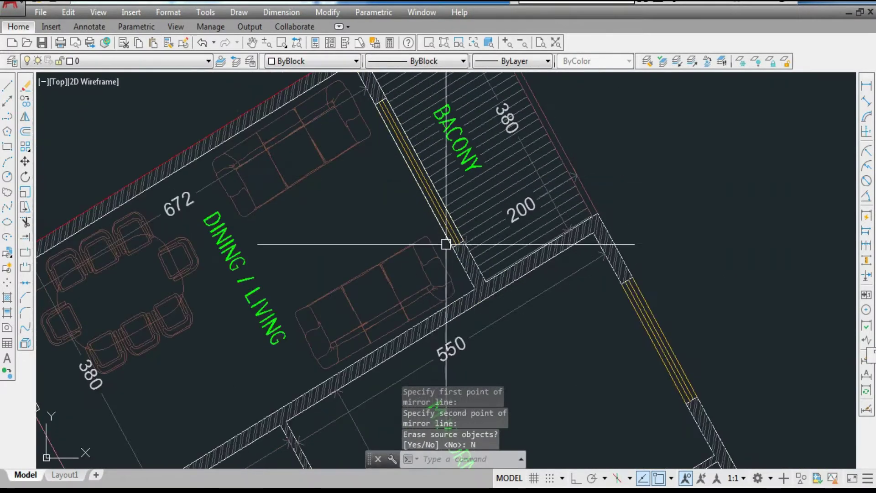
{"action": "scroll", "coordinate": [445, 244], "scroll_direction": "down", "scroll_amount": 5}
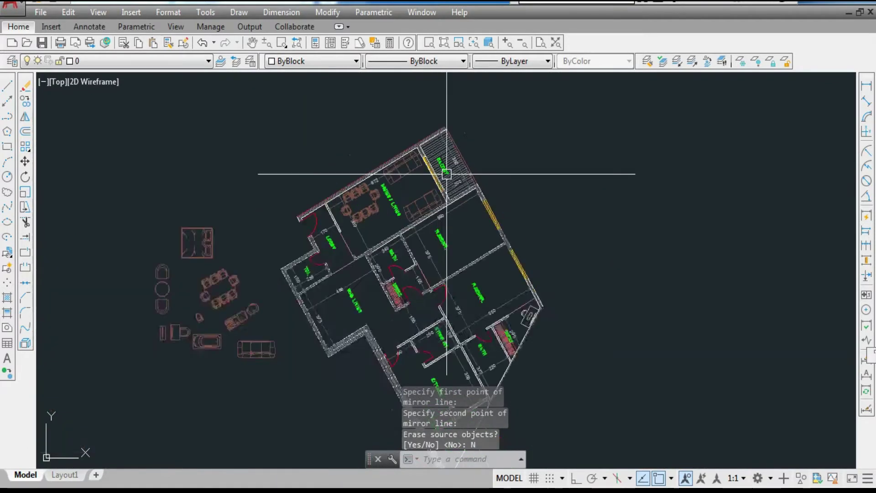
Copy the narrow TV unit block into the Dining / Living room, near the wall shared with the bath and master bedroom
{"action": "scroll", "coordinate": [446, 174], "scroll_direction": "down", "scroll_amount": 2}
{"action": "scroll", "coordinate": [256, 242], "scroll_direction": "up", "scroll_amount": 4}
{"action": "scroll", "coordinate": [303, 319], "scroll_direction": "up", "scroll_amount": 2}
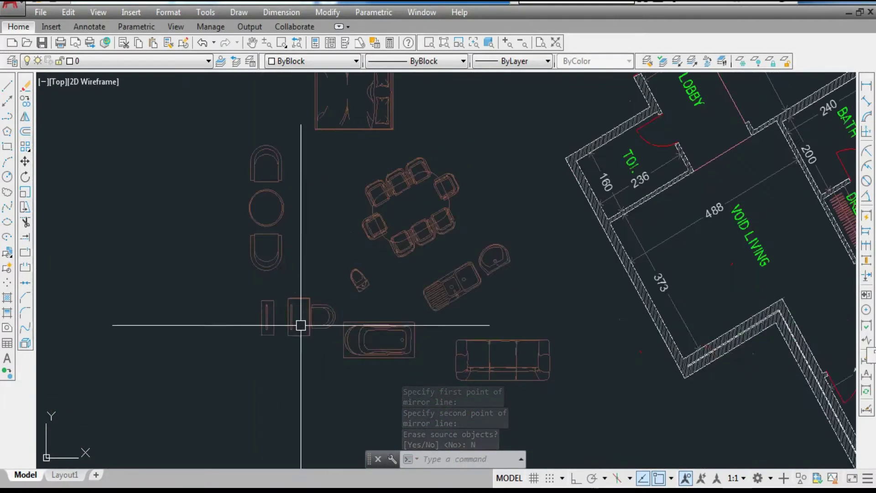
{"action": "left_click", "coordinate": [279, 295]}
{"action": "left_click", "coordinate": [251, 363]}
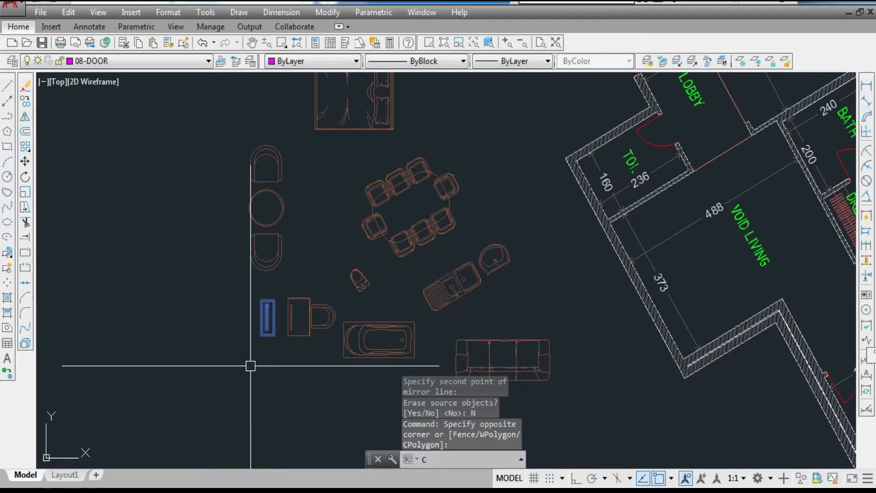
{"action": "type", "text": "co"}
{"action": "key", "text": "Return"}
{"action": "scroll", "coordinate": [267, 316], "scroll_direction": "up", "scroll_amount": 3}
{"action": "left_click", "coordinate": [259, 322]}
{"action": "scroll", "coordinate": [233, 347], "scroll_direction": "down", "scroll_amount": 5}
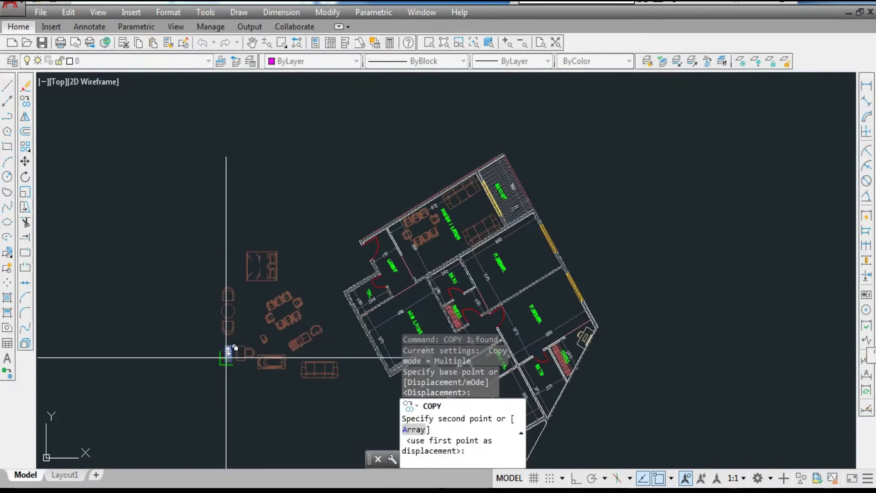
{"action": "scroll", "coordinate": [390, 265], "scroll_direction": "down", "scroll_amount": 2}
{"action": "scroll", "coordinate": [390, 265], "scroll_direction": "up", "scroll_amount": 8}
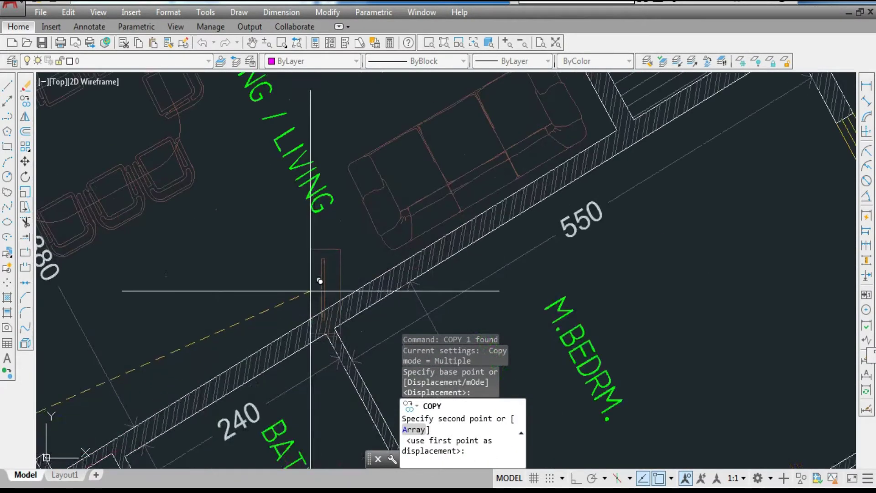
{"action": "scroll", "coordinate": [342, 282], "scroll_direction": "down", "scroll_amount": 3}
{"action": "scroll", "coordinate": [308, 273], "scroll_direction": "up", "scroll_amount": 3}
{"action": "left_click", "coordinate": [310, 274]}
{"action": "key", "text": "Escape"}
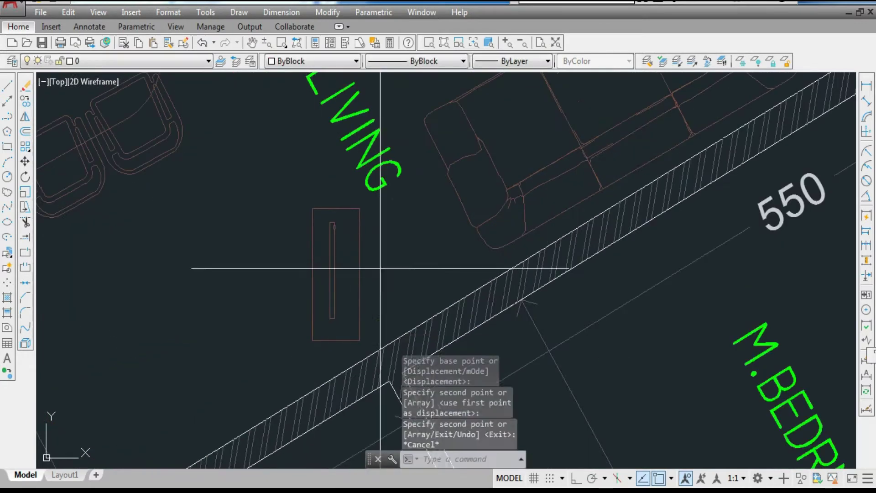
Rotate the copied TV unit about its centre so that its long side runs parallel to the slanted bedroom wall
{"action": "left_click", "coordinate": [379, 268]}
{"action": "left_click", "coordinate": [291, 304]}
{"action": "type", "text": "R"}
{"action": "key", "text": "Return"}
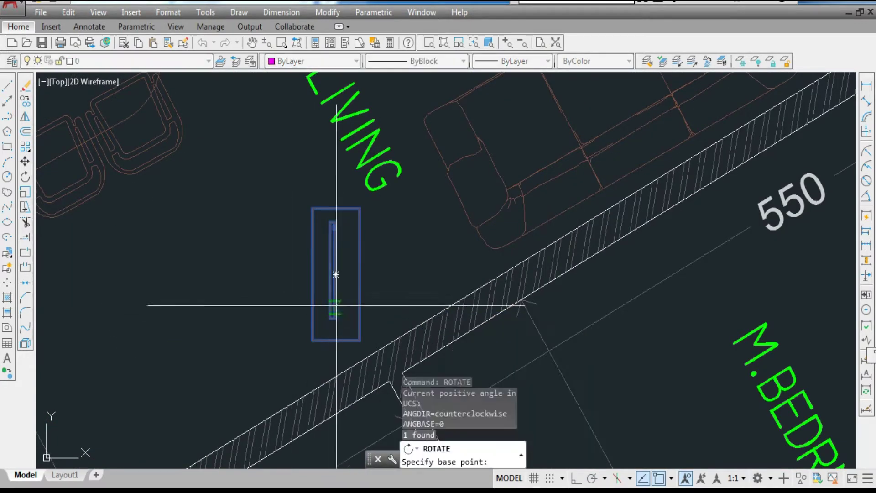
{"action": "key", "text": "F8"}
{"action": "left_click", "coordinate": [334, 272]}
{"action": "key", "text": "F8"}
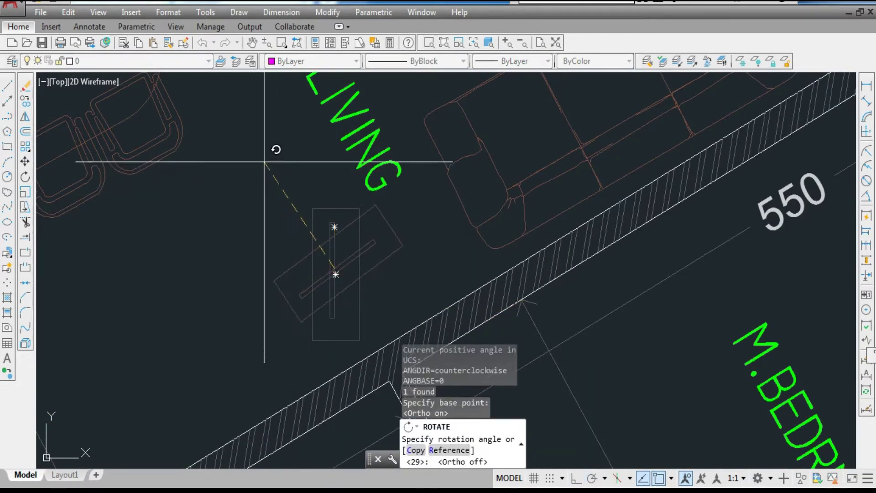
{"action": "left_click", "coordinate": [270, 151]}
Move the rotated TV unit up to the wall at the junction of the bath and the master bedroom
{"action": "left_click", "coordinate": [357, 317]}
{"action": "left_click", "coordinate": [321, 267]}
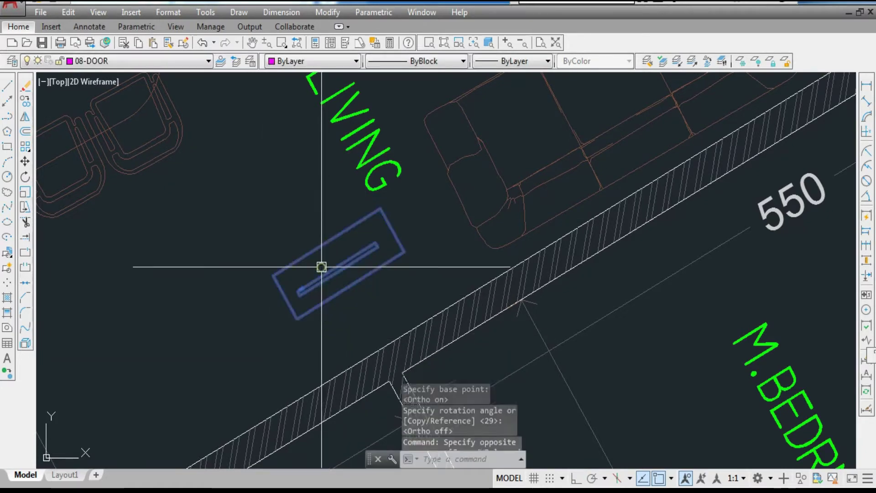
{"action": "type", "text": "M"}
{"action": "key", "text": "Return"}
{"action": "left_click", "coordinate": [185, 301]}
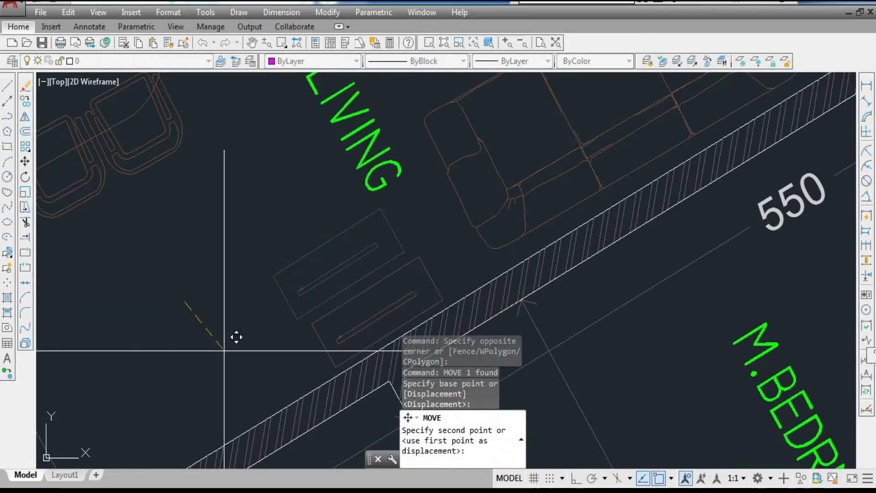
{"action": "scroll", "coordinate": [223, 348], "scroll_direction": "down", "scroll_amount": 5}
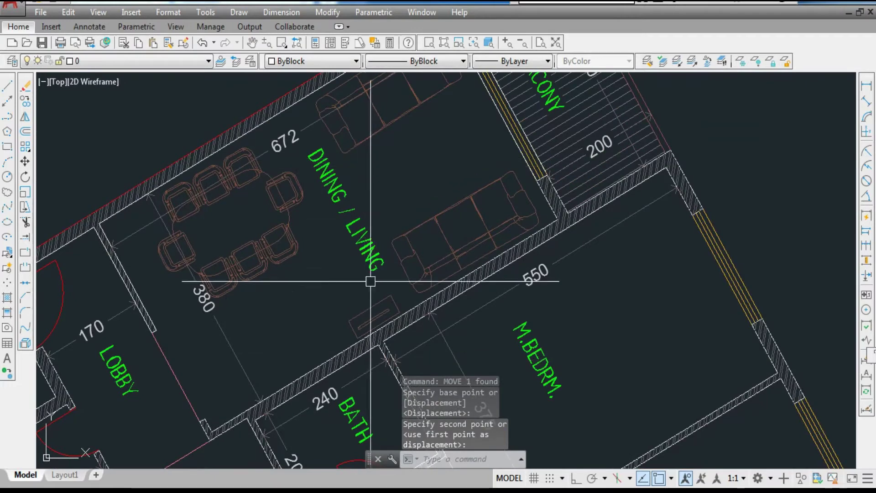
{"action": "left_click", "coordinate": [384, 196]}
{"action": "scroll", "coordinate": [384, 196], "scroll_direction": "up", "scroll_amount": 2}
{"action": "scroll", "coordinate": [479, 182], "scroll_direction": "down", "scroll_amount": 5}
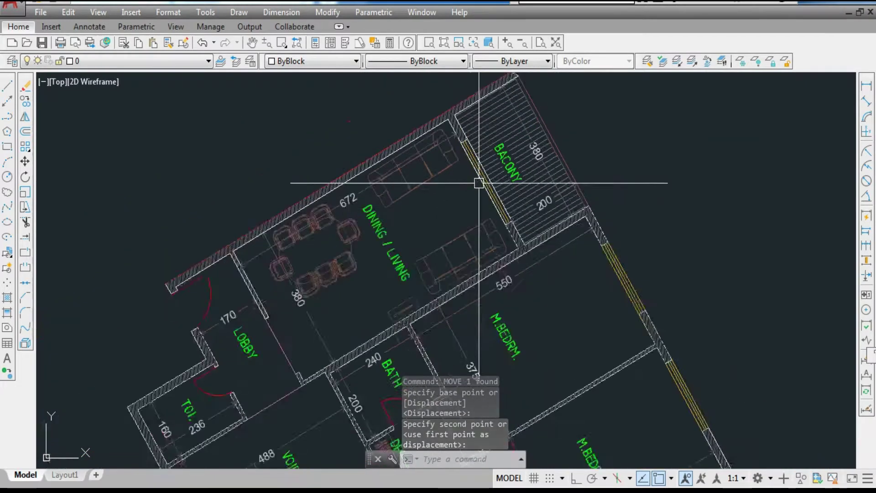
Copy the desk-and-chair block into the empty area below the prepared furniture set
{"action": "scroll", "coordinate": [231, 348], "scroll_direction": "up", "scroll_amount": 3}
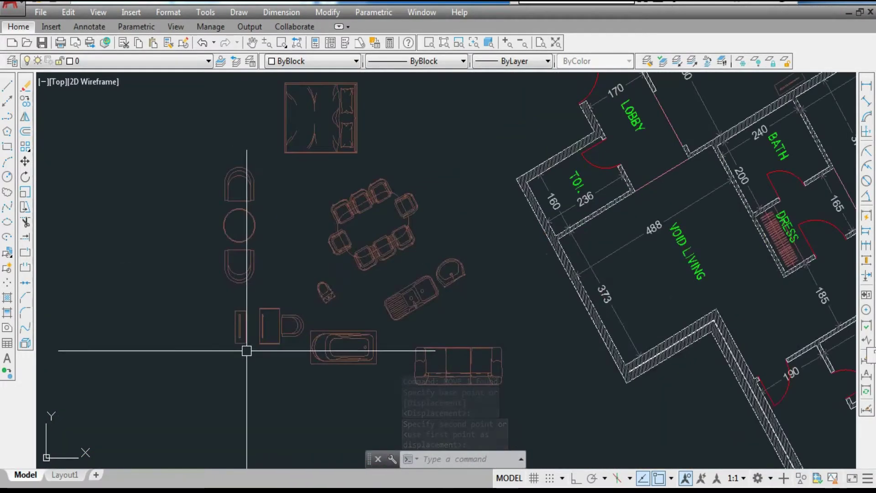
{"action": "scroll", "coordinate": [250, 347], "scroll_direction": "up", "scroll_amount": 4}
{"action": "left_click", "coordinate": [276, 340]}
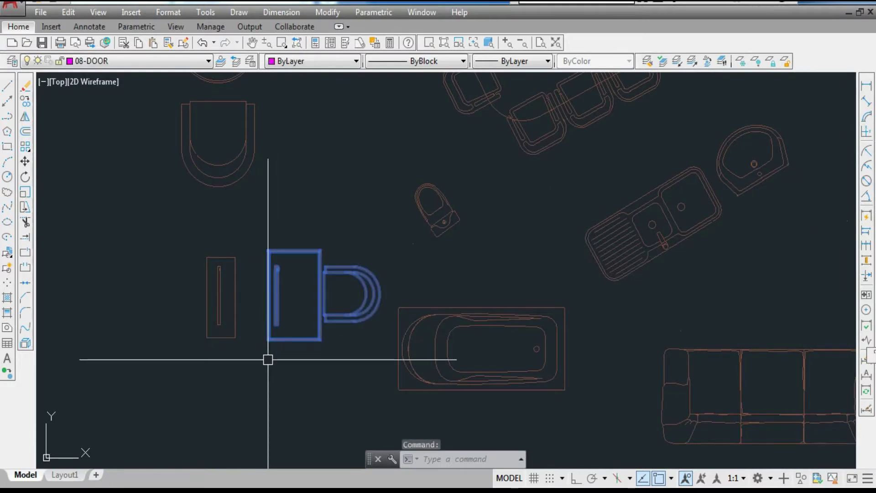
{"action": "type", "text": "CO"}
{"action": "key", "text": "Return"}
{"action": "left_click", "coordinate": [295, 297]}
{"action": "scroll", "coordinate": [275, 193], "scroll_direction": "down", "scroll_amount": 6}
{"action": "scroll", "coordinate": [312, 315], "scroll_direction": "up", "scroll_amount": 4}
{"action": "left_click", "coordinate": [313, 306]}
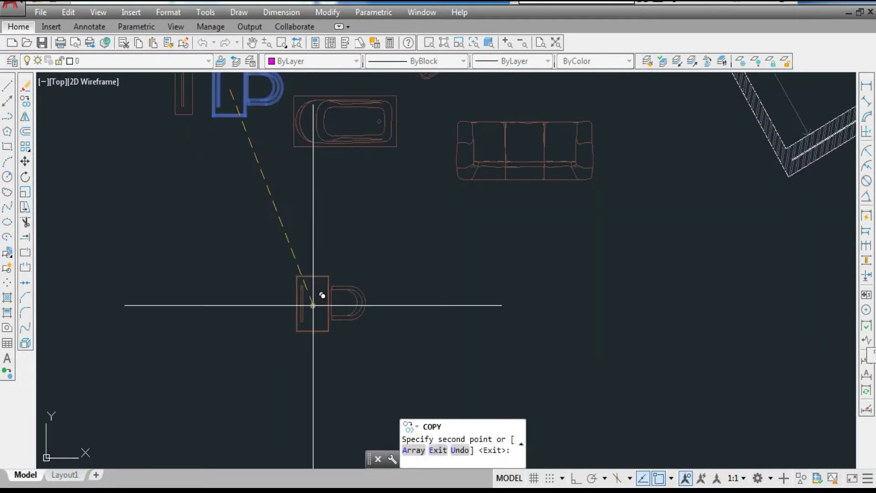
{"action": "key", "text": "Escape"}
Explode the copied desk-and-chair block into separate objects
{"action": "left_click", "coordinate": [314, 337]}
{"action": "left_click", "coordinate": [307, 326]}
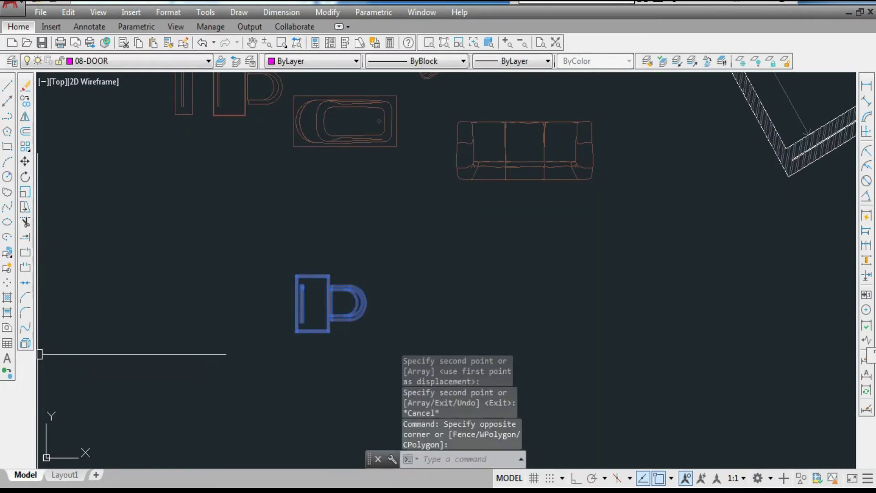
{"action": "left_click", "coordinate": [25, 343]}
{"action": "key", "text": "Escape"}
Erase the screen drawn on the exploded desk, keeping the plain double-line tabletop
{"action": "scroll", "coordinate": [281, 273], "scroll_direction": "up", "scroll_amount": 3}
{"action": "left_click", "coordinate": [283, 193]}
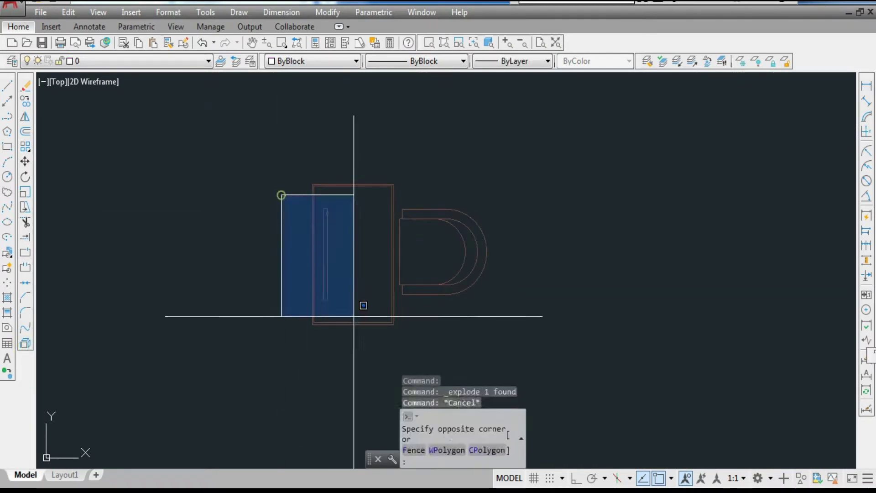
{"action": "left_click", "coordinate": [360, 305]}
{"action": "type", "text": "E"}
{"action": "key", "text": "Return"}
{"action": "key", "text": "Delete"}
Copy the plain desk rectangle into the Dining / Living room, between the two facing sofas, as a coffee table
{"action": "left_click", "coordinate": [274, 150]}
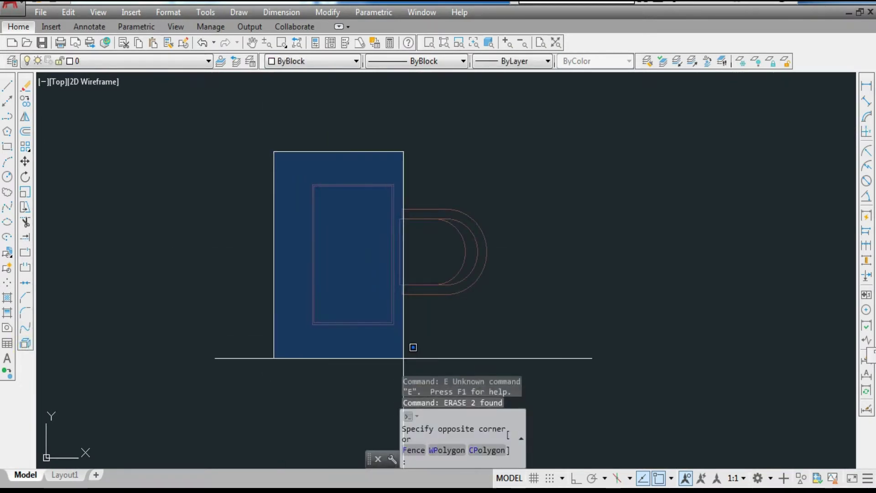
{"action": "left_click", "coordinate": [399, 357]}
{"action": "type", "text": "CO"}
{"action": "key", "text": "Return"}
{"action": "left_click", "coordinate": [348, 258]}
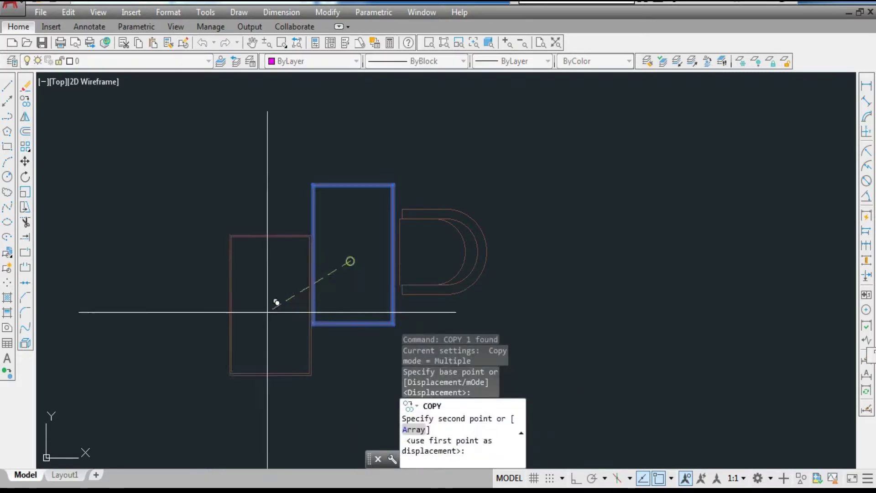
{"action": "scroll", "coordinate": [241, 351], "scroll_direction": "down", "scroll_amount": 8}
{"action": "scroll", "coordinate": [362, 234], "scroll_direction": "down", "scroll_amount": 3}
{"action": "scroll", "coordinate": [382, 254], "scroll_direction": "up", "scroll_amount": 10}
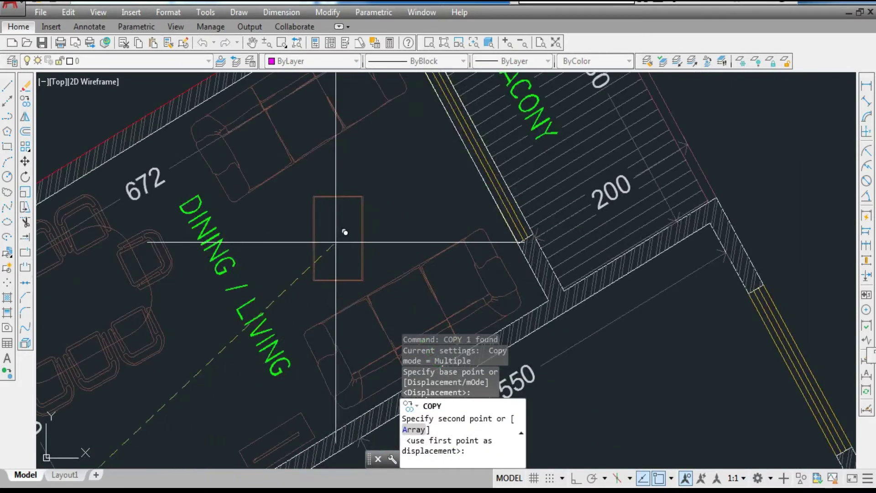
{"action": "left_click", "coordinate": [331, 232]}
{"action": "key", "text": "Escape"}
Rotate the coffee table about its centre so that its long side runs roughly parallel to the sofas
{"action": "left_click", "coordinate": [330, 222]}
{"action": "left_click", "coordinate": [283, 250]}
{"action": "type", "text": "R"}
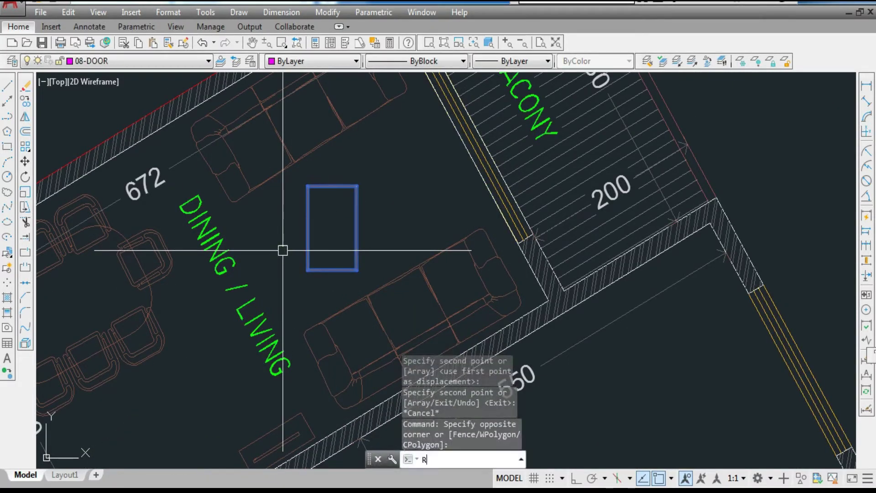
{"action": "type", "text": "O"}
{"action": "key", "text": "Return"}
{"action": "left_click", "coordinate": [333, 230]}
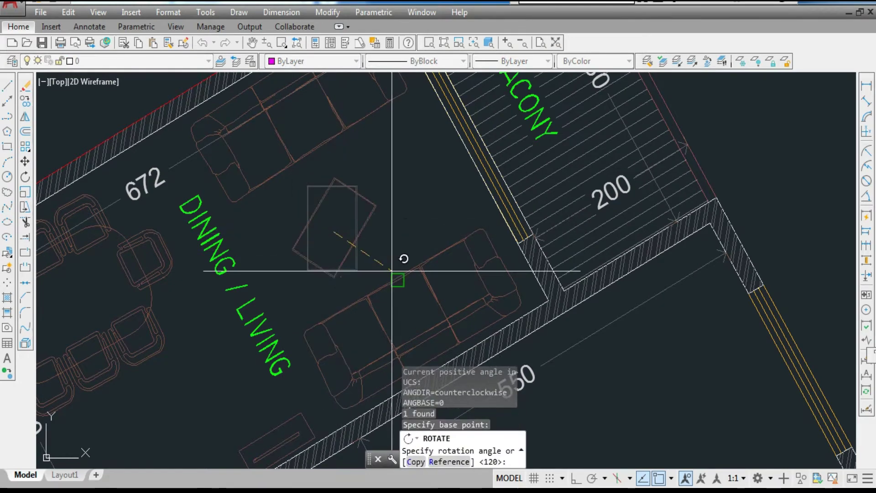
{"action": "scroll", "coordinate": [346, 268], "scroll_direction": "up", "scroll_amount": 4}
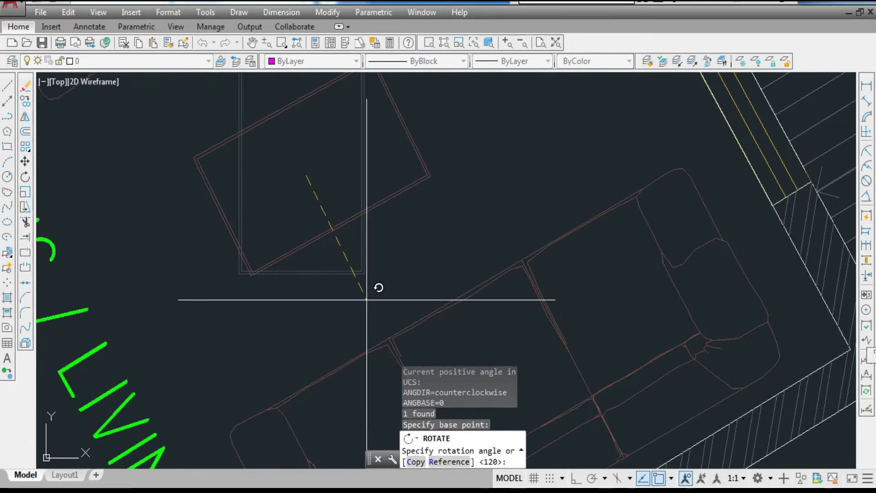
{"action": "left_click", "coordinate": [366, 300]}
Scale the rotated coffee table by a factor of 2 from its short side facing the dining table
{"action": "scroll", "coordinate": [367, 279], "scroll_direction": "down", "scroll_amount": 2}
{"action": "left_click", "coordinate": [354, 281]}
{"action": "left_click", "coordinate": [325, 227]}
{"action": "type", "text": "S"}
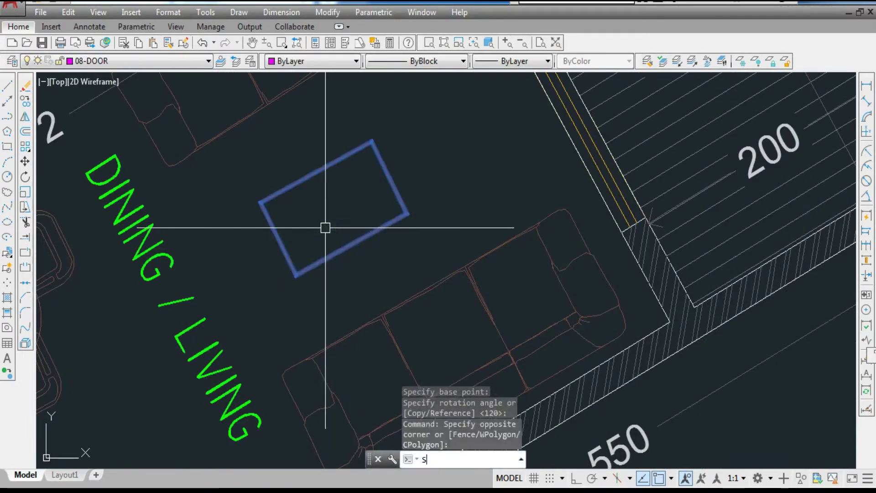
{"action": "type", "text": "C"}
{"action": "key", "text": "Return"}
{"action": "left_click", "coordinate": [276, 240]}
{"action": "type", "text": "2"}
{"action": "key", "text": "Return"}
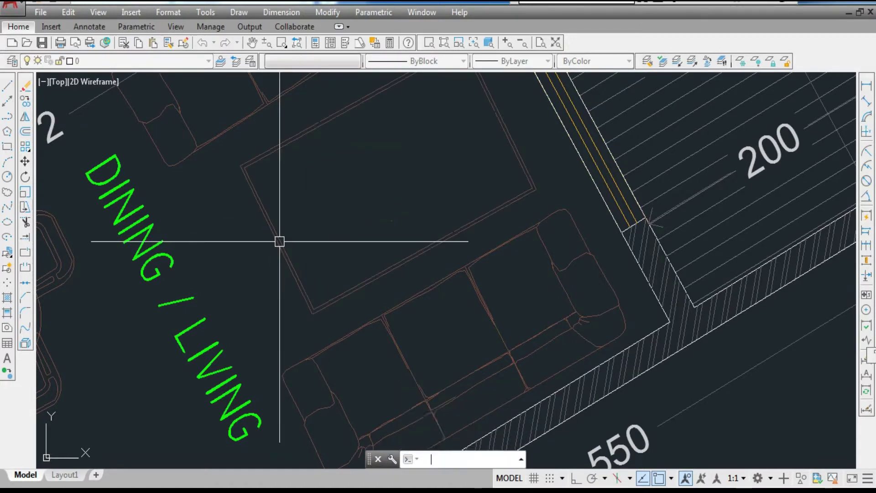
{"action": "scroll", "coordinate": [279, 240], "scroll_direction": "down", "scroll_amount": 3}
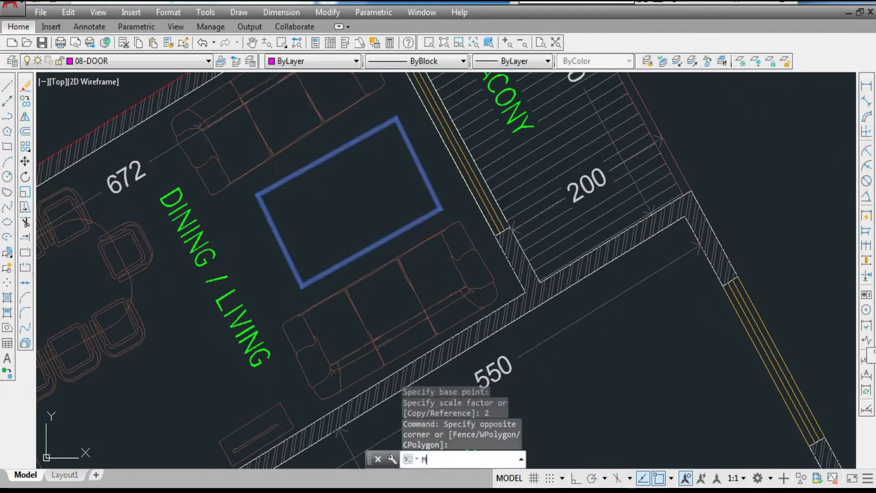
Shift the enlarged coffee table slightly towards the sofa on the outer wall to even out its spacing
{"action": "type", "text": "M"}
{"action": "key", "text": "Return"}
{"action": "scroll", "coordinate": [338, 201], "scroll_direction": "up", "scroll_amount": 2}
{"action": "key", "text": "Return"}
{"action": "scroll", "coordinate": [342, 207], "scroll_direction": "down", "scroll_amount": 2}
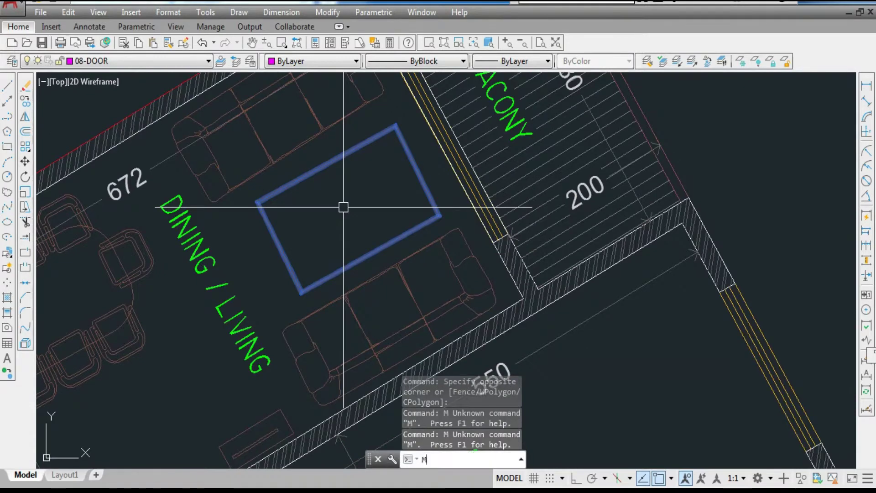
{"action": "type", "text": "M"}
{"action": "key", "text": "Return"}
{"action": "left_click", "coordinate": [377, 179]}
{"action": "left_click", "coordinate": [374, 172]}
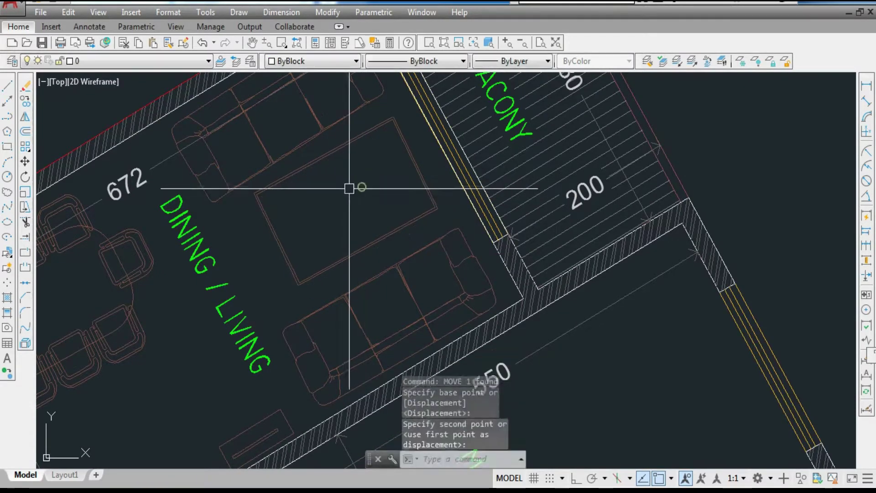
Scale the coffee table down twice about its short edge facing the balcony so that it fits between the sofas
{"action": "left_click", "coordinate": [259, 242]}
{"action": "type", "text": "sc"}
{"action": "key", "text": "Return"}
{"action": "left_click", "coordinate": [414, 163]}
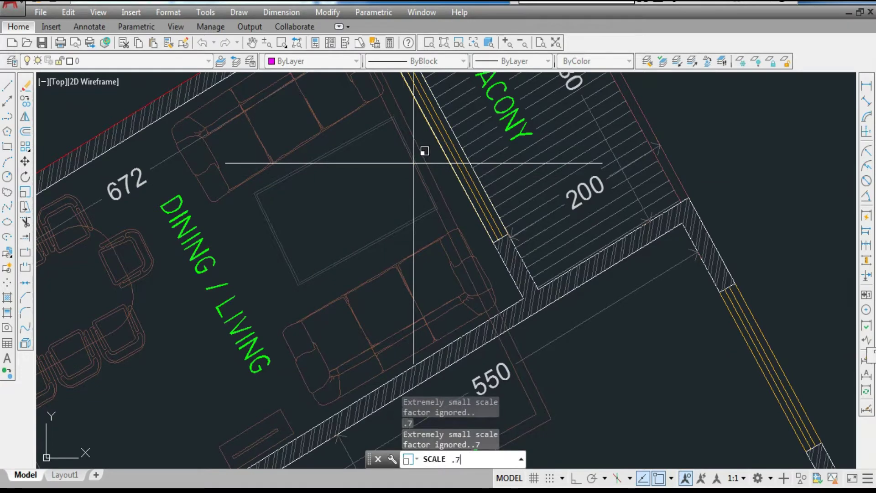
{"action": "key", "text": "Return"}
{"action": "key", "text": "space"}
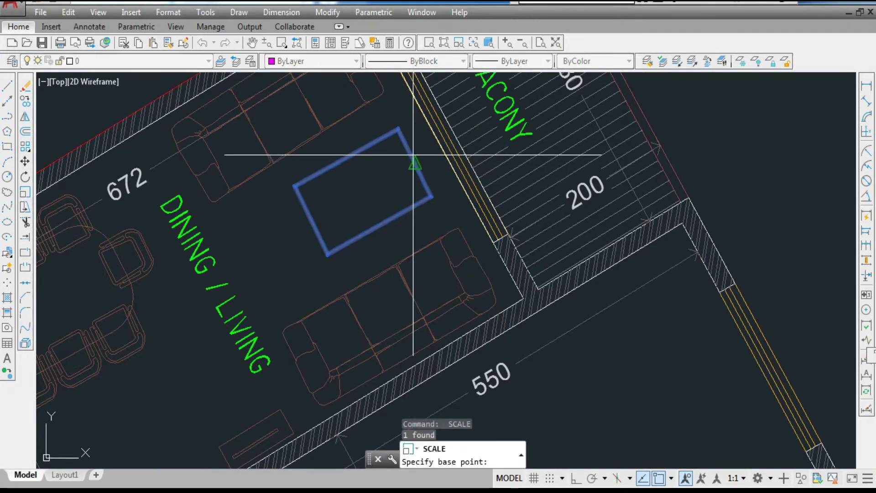
{"action": "left_click", "coordinate": [412, 155]}
{"action": "key", "text": "space"}
{"action": "scroll", "coordinate": [415, 156], "scroll_direction": "up", "scroll_amount": 2}
Rotate the coffee table slightly about its balcony-side edge so that this edge runs parallel to the balcony window
{"action": "left_click", "coordinate": [430, 143]}
{"action": "left_click", "coordinate": [385, 188]}
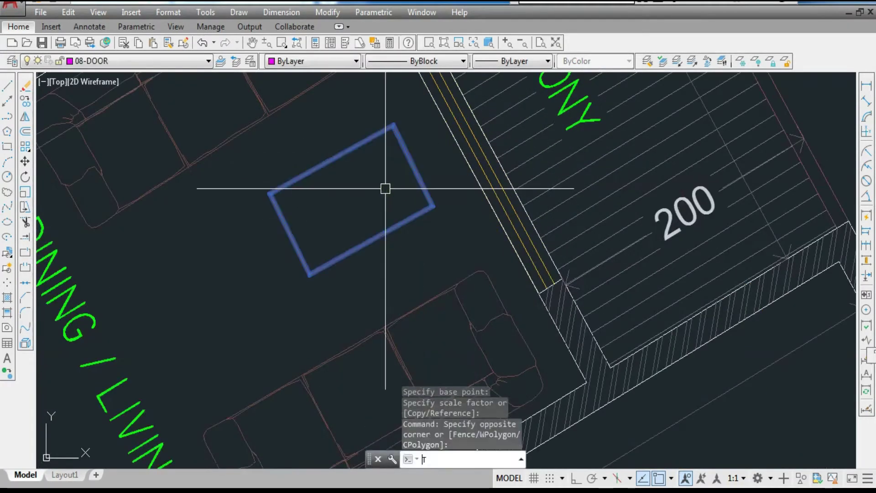
{"action": "key", "text": "BackSpace"}
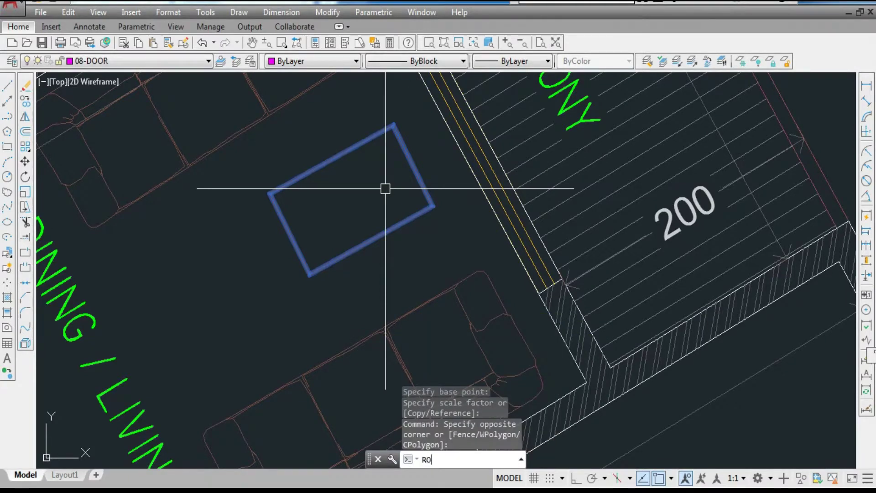
{"action": "type", "text": "RO"}
{"action": "key", "text": "Return"}
{"action": "left_click", "coordinate": [413, 165]}
{"action": "scroll", "coordinate": [413, 137], "scroll_direction": "up", "scroll_amount": 2}
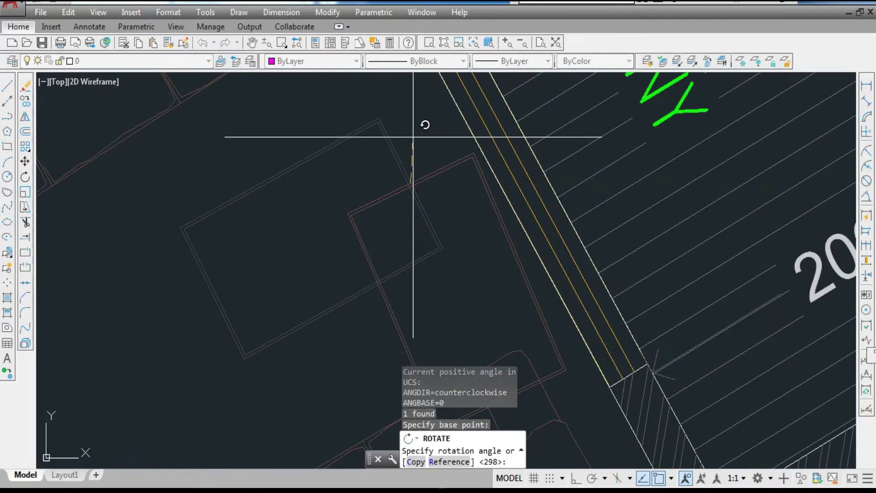
{"action": "key", "text": "F8"}
{"action": "key", "text": "F8"}
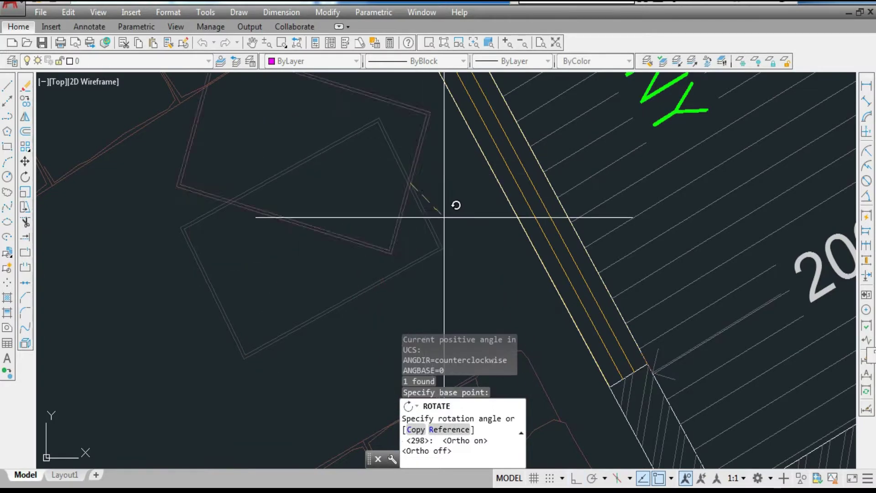
{"action": "left_click", "coordinate": [452, 180]}
Move the aligned coffee table away from the balcony window to the middle of the space between the two sofas
{"action": "left_click", "coordinate": [423, 168]}
{"action": "left_click", "coordinate": [384, 222]}
{"action": "scroll", "coordinate": [393, 194], "scroll_direction": "down", "scroll_amount": 1}
{"action": "type", "text": "m"}
{"action": "key", "text": "space"}
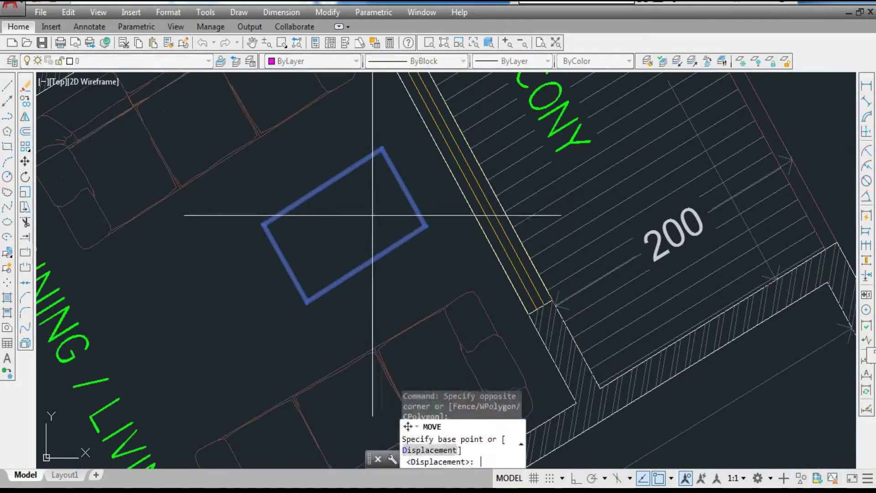
{"action": "left_click", "coordinate": [372, 215]}
{"action": "left_click", "coordinate": [180, 313]}
{"action": "scroll", "coordinate": [266, 282], "scroll_direction": "down", "scroll_amount": 2}
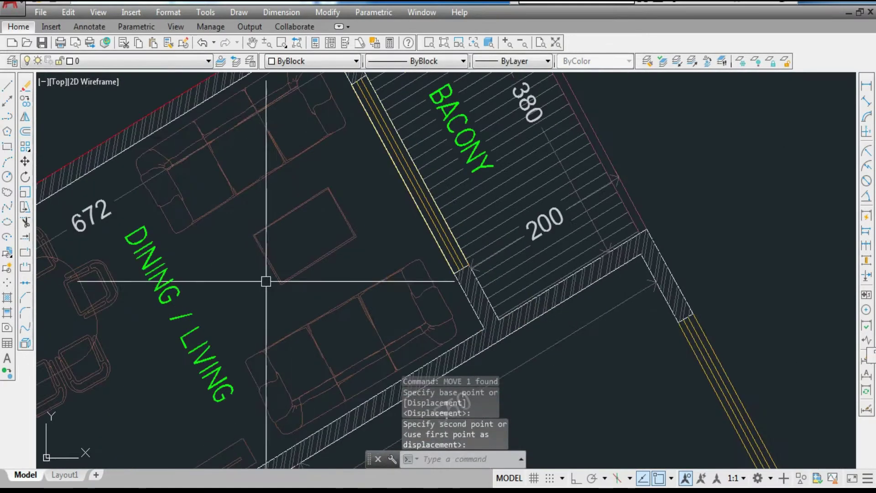
Rotate the coffee table slightly about its middle to fine-tune its alignment between the two sofas
{"action": "scroll", "coordinate": [266, 281], "scroll_direction": "up", "scroll_amount": 2}
{"action": "left_click", "coordinate": [313, 290]}
{"action": "left_click", "coordinate": [297, 250]}
{"action": "type", "text": "R"}
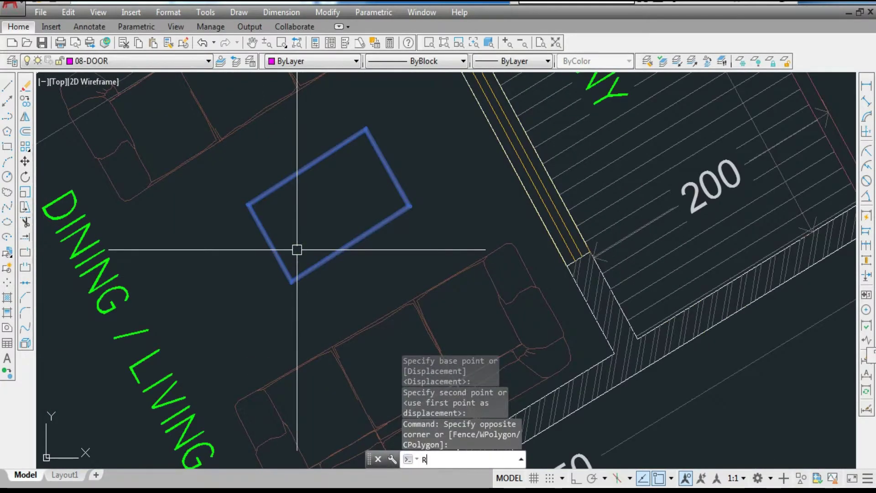
{"action": "type", "text": "o"}
{"action": "key", "text": "Return"}
{"action": "left_click", "coordinate": [335, 200]}
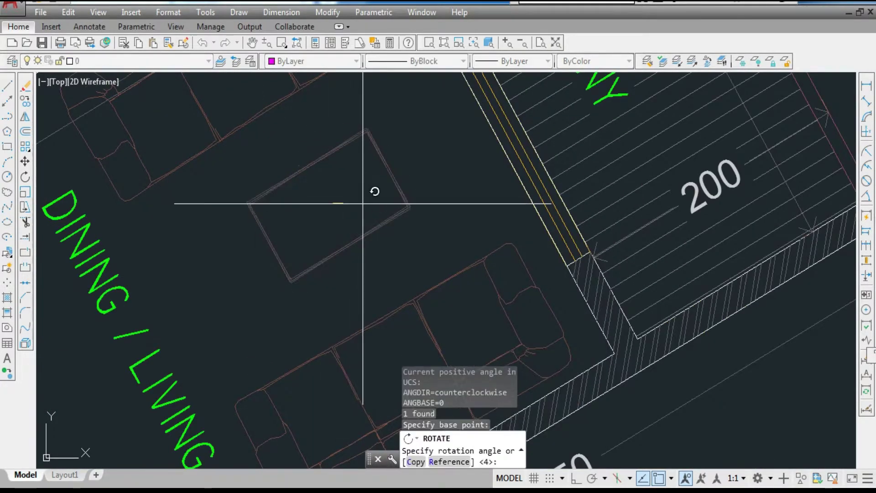
{"action": "left_click", "coordinate": [364, 201]}
Move the dining table set in the Dining / Living room slightly towards the lobby wall
{"action": "scroll", "coordinate": [431, 265], "scroll_direction": "down", "scroll_amount": 2}
{"action": "scroll", "coordinate": [424, 282], "scroll_direction": "down", "scroll_amount": 2}
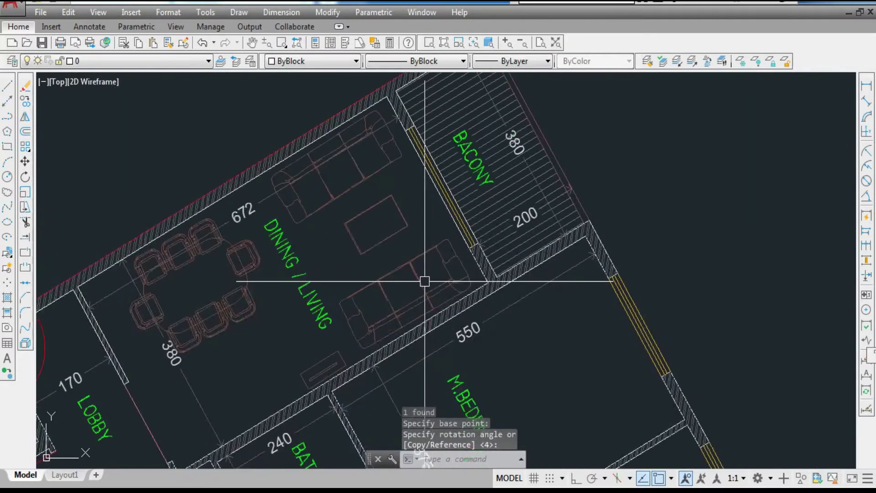
{"action": "scroll", "coordinate": [393, 177], "scroll_direction": "down", "scroll_amount": 2}
{"action": "scroll", "coordinate": [315, 286], "scroll_direction": "up", "scroll_amount": 2}
{"action": "left_click", "coordinate": [301, 254]}
{"action": "left_click", "coordinate": [277, 245]}
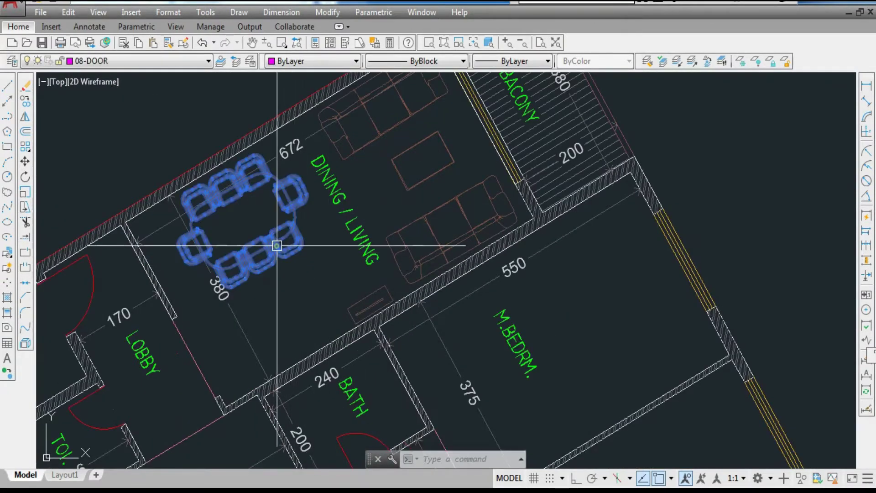
{"action": "type", "text": "m"}
{"action": "key", "text": "Return"}
{"action": "left_click", "coordinate": [302, 298]}
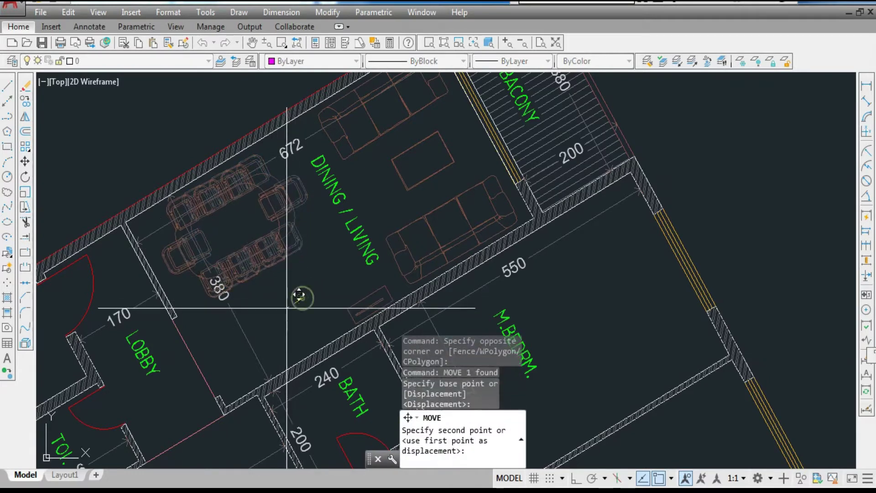
{"action": "left_click", "coordinate": [293, 297]}
{"action": "scroll", "coordinate": [285, 312], "scroll_direction": "down", "scroll_amount": 3}
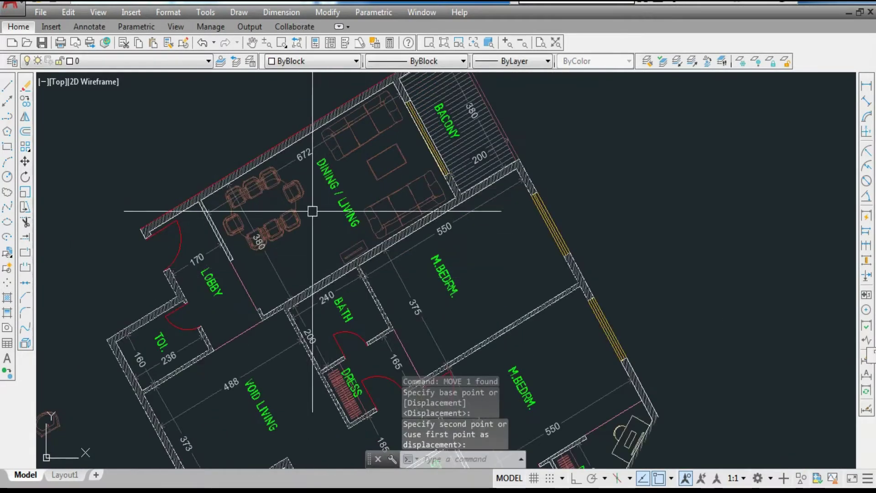
Copy the washbasin from the furniture blocks into the TOI. room, its flat back edge against the wall shared with the Void Living
{"action": "scroll", "coordinate": [268, 217], "scroll_direction": "down", "scroll_amount": 5}
{"action": "scroll", "coordinate": [267, 217], "scroll_direction": "up", "scroll_amount": 7}
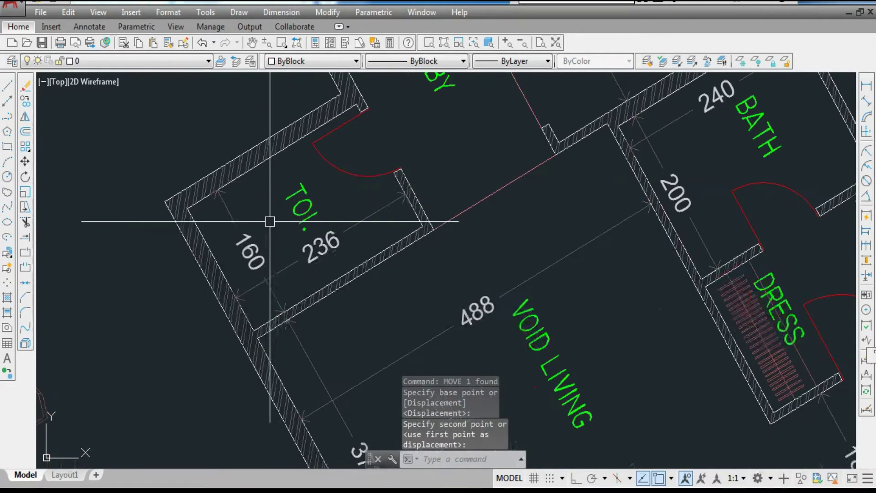
{"action": "scroll", "coordinate": [381, 195], "scroll_direction": "down", "scroll_amount": 7}
{"action": "scroll", "coordinate": [382, 196], "scroll_direction": "up", "scroll_amount": 5}
{"action": "scroll", "coordinate": [297, 253], "scroll_direction": "up", "scroll_amount": 5}
{"action": "left_click", "coordinate": [370, 213]}
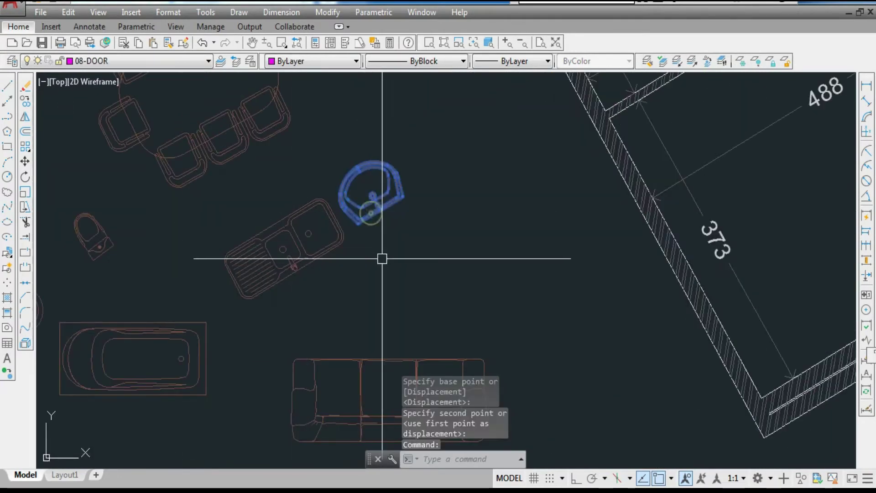
{"action": "type", "text": "CO"}
{"action": "key", "text": "Return"}
{"action": "scroll", "coordinate": [381, 215], "scroll_direction": "up", "scroll_amount": 5}
{"action": "left_click", "coordinate": [377, 204]}
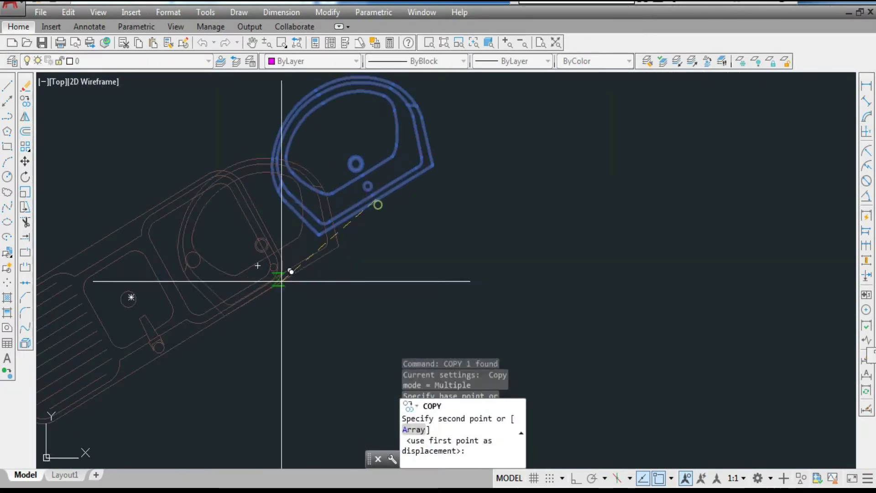
{"action": "scroll", "coordinate": [276, 285], "scroll_direction": "down", "scroll_amount": 7}
{"action": "scroll", "coordinate": [420, 197], "scroll_direction": "up", "scroll_amount": 5}
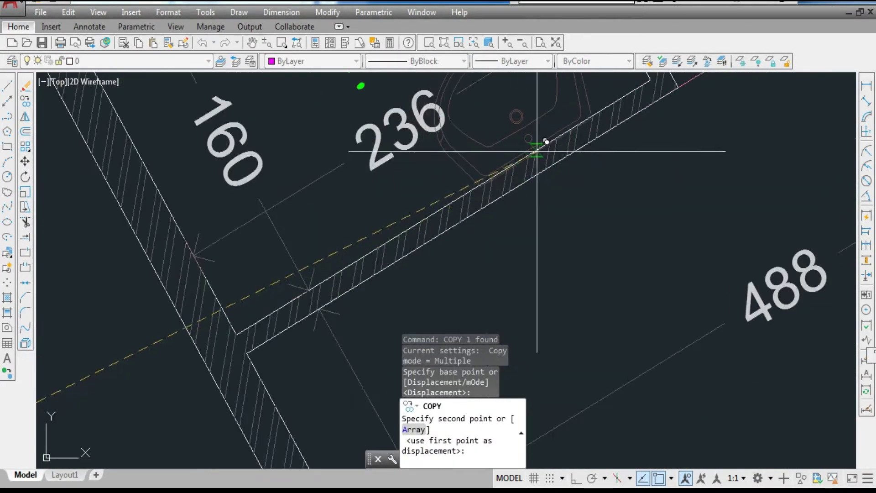
{"action": "left_click", "coordinate": [528, 188]}
{"action": "scroll", "coordinate": [528, 188], "scroll_direction": "down", "scroll_amount": 5}
{"action": "key", "text": "Escape"}
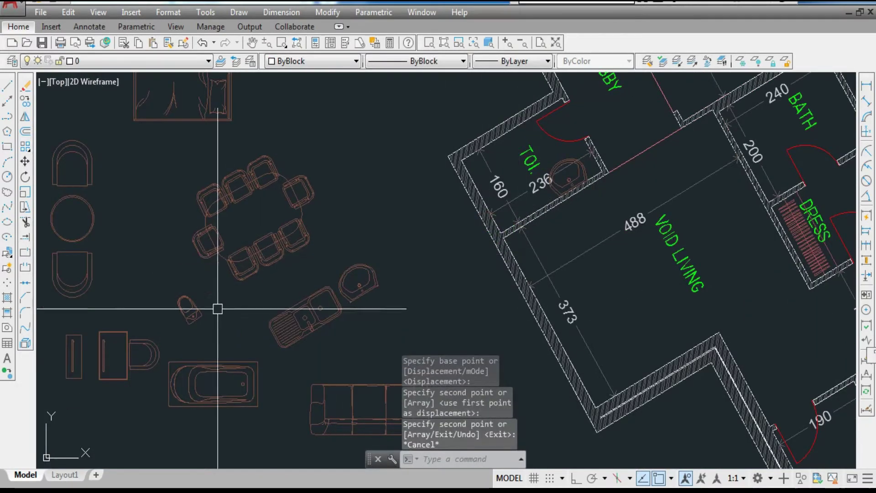
Copy the toilet block from the furniture blocks to the outer wall of the TOI. room
{"action": "left_click", "coordinate": [188, 310]}
{"action": "key", "text": "Return"}
{"action": "scroll", "coordinate": [201, 297], "scroll_direction": "up", "scroll_amount": 3}
{"action": "left_click", "coordinate": [209, 287]}
{"action": "scroll", "coordinate": [287, 227], "scroll_direction": "down", "scroll_amount": 5}
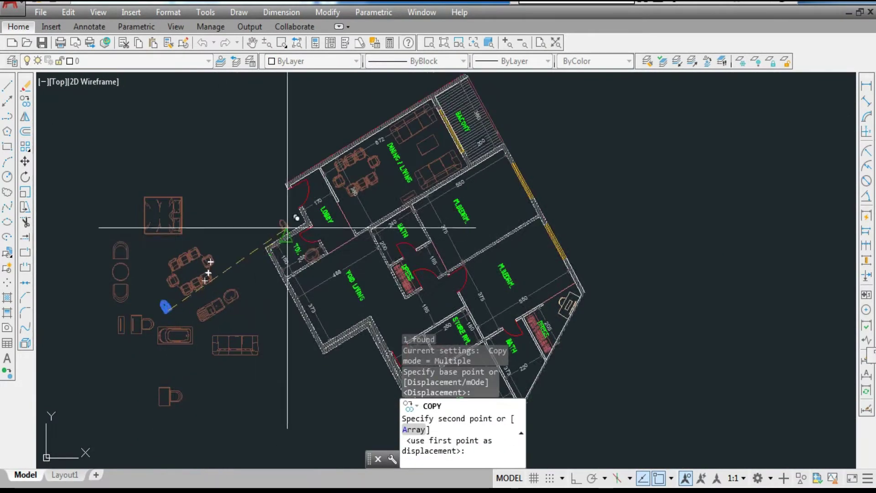
{"action": "scroll", "coordinate": [287, 227], "scroll_direction": "up", "scroll_amount": 5}
{"action": "left_click", "coordinate": [285, 264]}
{"action": "key", "text": "Escape"}
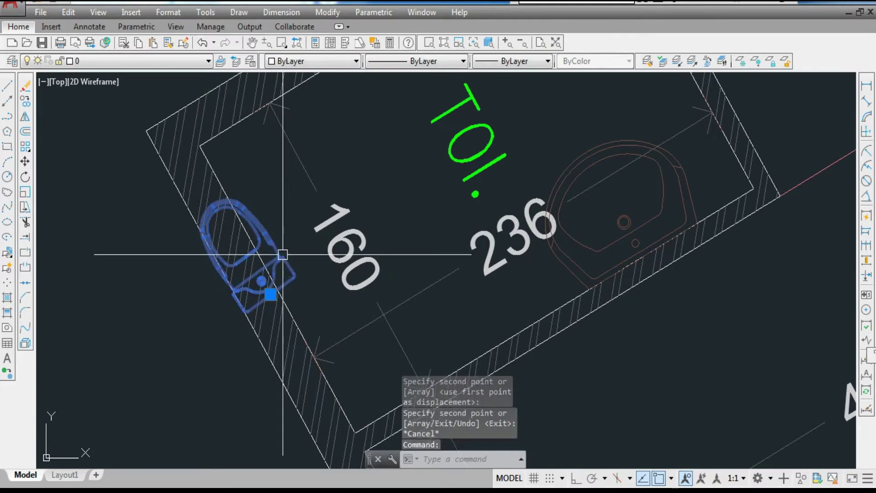
Rotate the copied toilet by about 269° around the middle of its tank's back edge so that it faces into the room
{"action": "type", "text": "RO"}
{"action": "key", "text": "Return"}
{"action": "scroll", "coordinate": [273, 254], "scroll_direction": "up", "scroll_amount": 4}
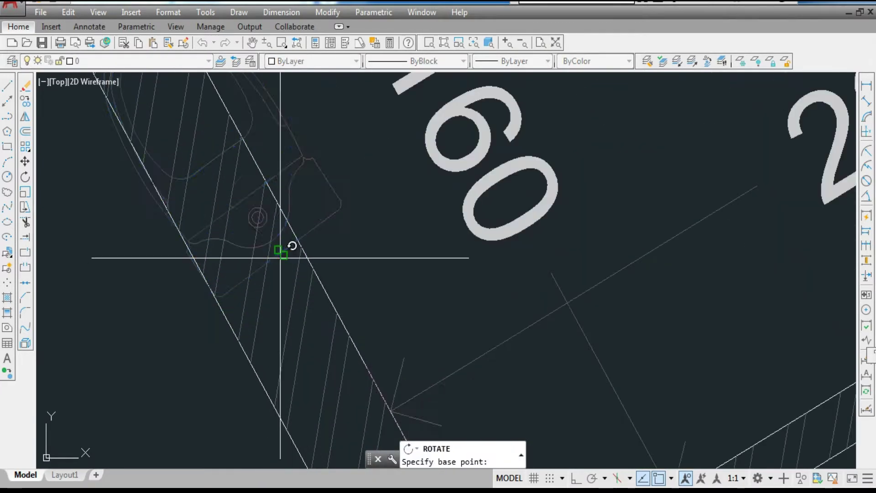
{"action": "left_click", "coordinate": [280, 254]}
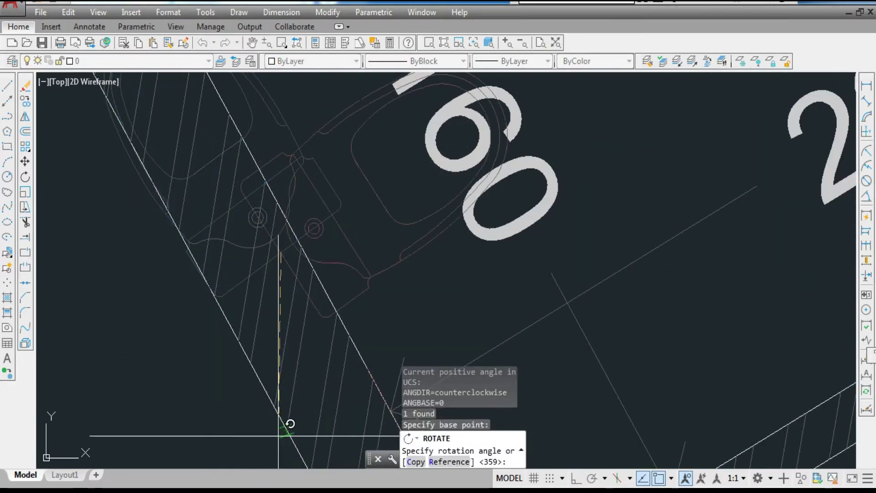
{"action": "left_click", "coordinate": [287, 448]}
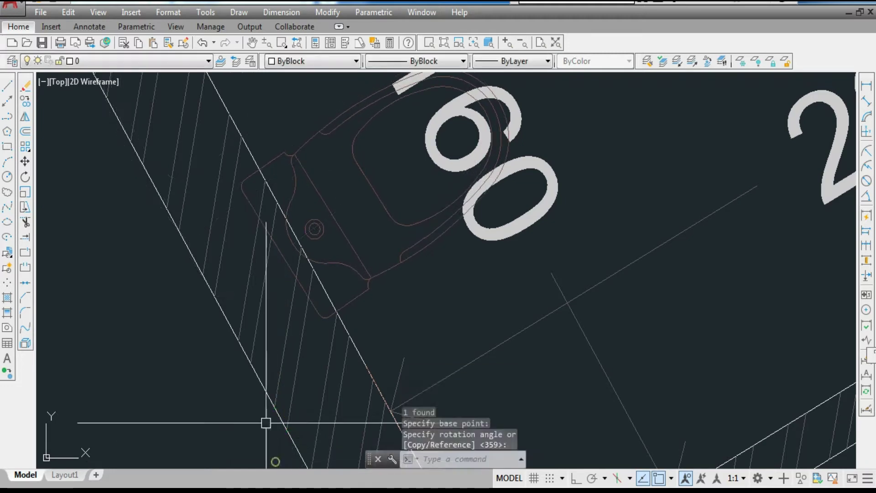
Move the rotated toilet out of the outer wall so that its tank sits at the wall's inner face
{"action": "left_click", "coordinate": [285, 260]}
{"action": "type", "text": "M"}
{"action": "key", "text": "Return"}
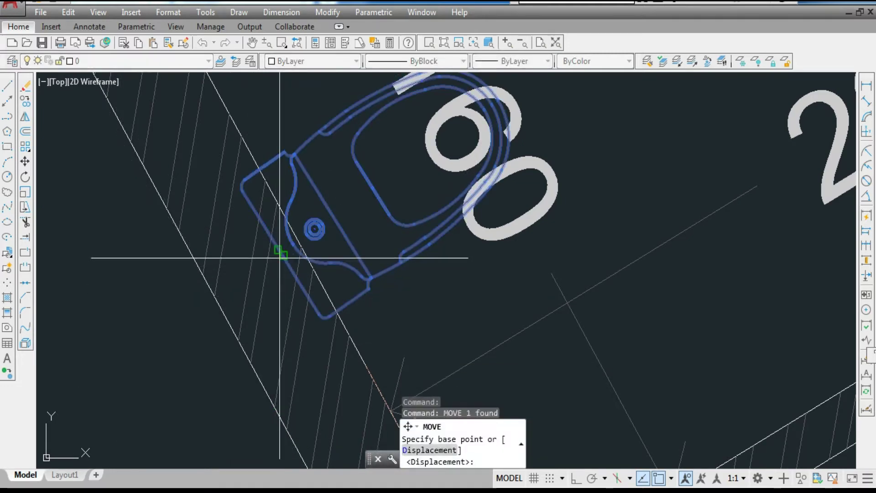
{"action": "left_click", "coordinate": [282, 251]}
{"action": "scroll", "coordinate": [307, 217], "scroll_direction": "down", "scroll_amount": 5}
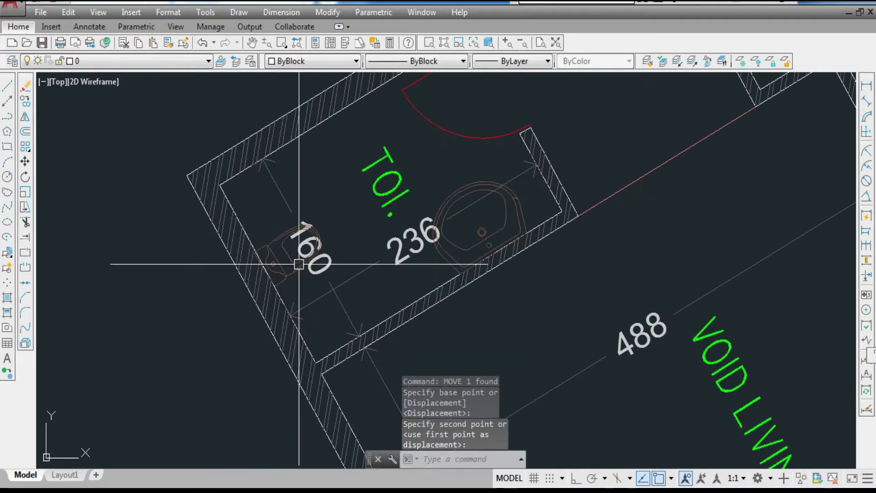
Move the 160 dimension of the TOI. room along the outer wall direction's perpendicular, clear of the toilet
{"action": "left_click", "coordinate": [326, 273]}
{"action": "left_click", "coordinate": [327, 273]}
{"action": "key", "text": "Return"}
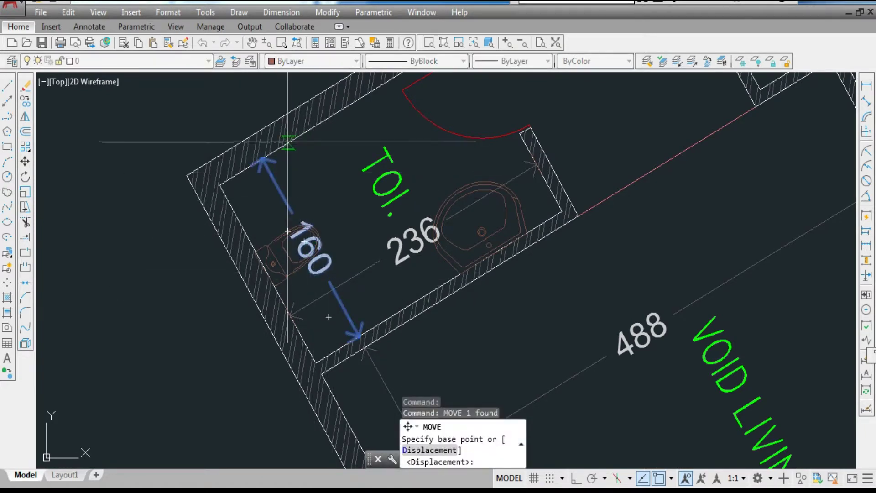
{"action": "left_click", "coordinate": [287, 142]}
{"action": "left_click", "coordinate": [275, 239]}
Move the toilet so that its tank's back corner lies on the inner face of the outer wall
{"action": "scroll", "coordinate": [269, 275], "scroll_direction": "up", "scroll_amount": 4}
{"action": "left_click", "coordinate": [305, 217]}
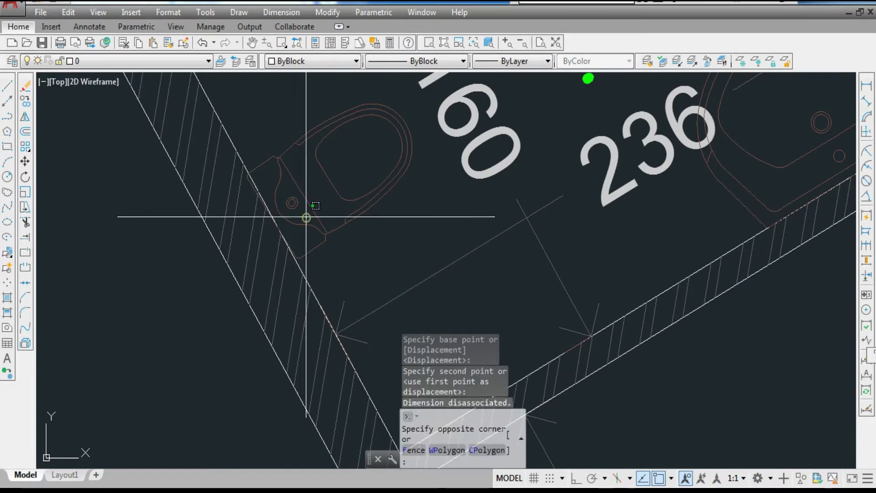
{"action": "left_click", "coordinate": [289, 221]}
{"action": "type", "text": "M"}
{"action": "key", "text": "Return"}
{"action": "key", "text": "Return"}
{"action": "scroll", "coordinate": [279, 268], "scroll_direction": "up", "scroll_amount": 3}
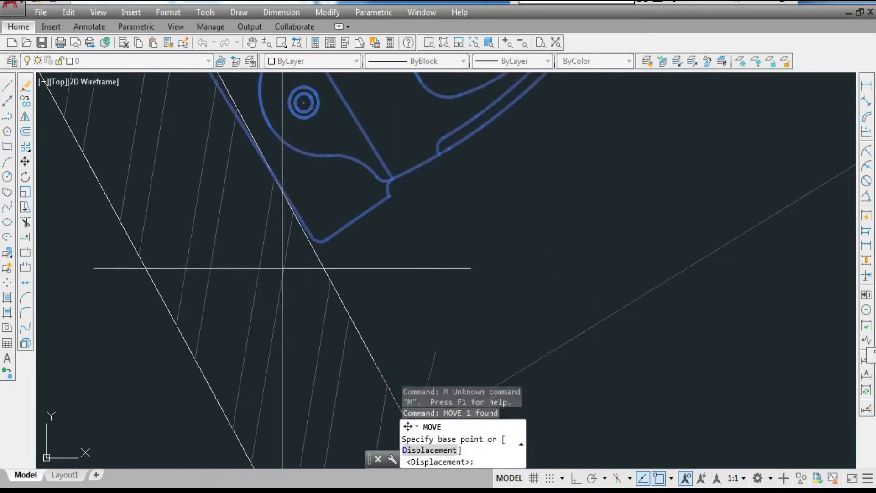
{"action": "scroll", "coordinate": [282, 268], "scroll_direction": "up", "scroll_amount": 2}
{"action": "left_click", "coordinate": [344, 201]}
{"action": "left_click", "coordinate": [331, 206]}
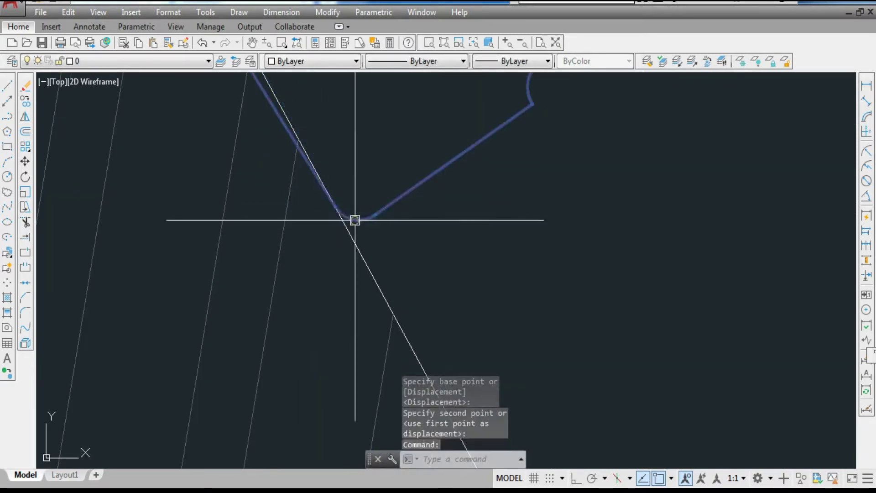
Rotate the toilet by reference about its tank's back corner so that the tank's back edge runs parallel to the outer wall
{"action": "type", "text": "RO"}
{"action": "key", "text": "Return"}
{"action": "left_click", "coordinate": [335, 206]}
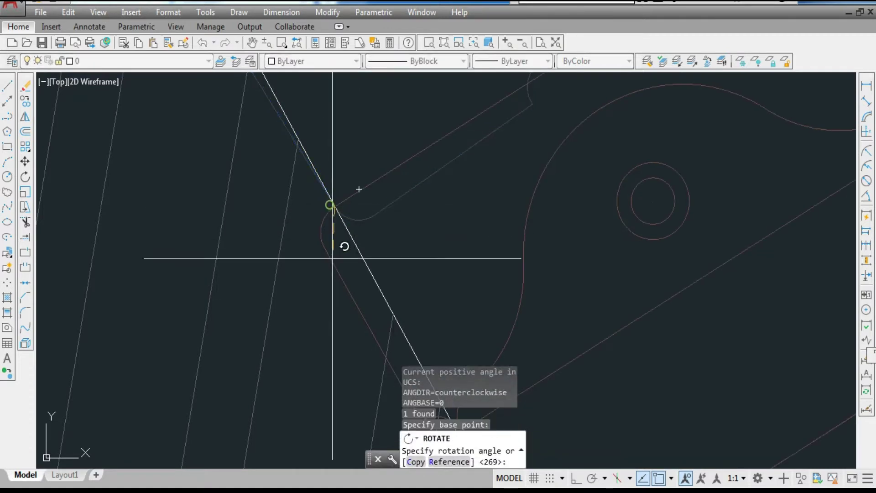
{"action": "type", "text": "R"}
{"action": "key", "text": "Return"}
{"action": "left_click", "coordinate": [335, 206]}
{"action": "scroll", "coordinate": [344, 313], "scroll_direction": "down", "scroll_amount": 2}
{"action": "type", "text": "R"}
{"action": "key", "text": "Return"}
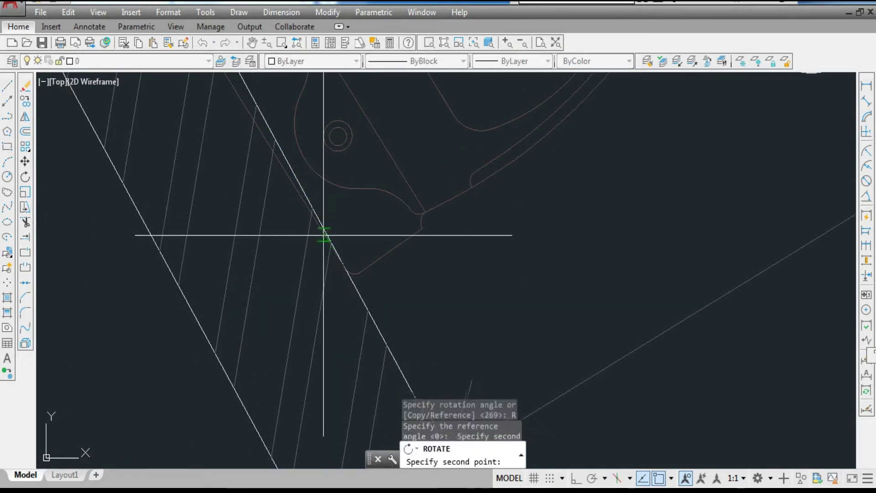
{"action": "left_click", "coordinate": [339, 259]}
{"action": "scroll", "coordinate": [334, 306], "scroll_direction": "down", "scroll_amount": 2}
{"action": "scroll", "coordinate": [284, 213], "scroll_direction": "up", "scroll_amount": 2}
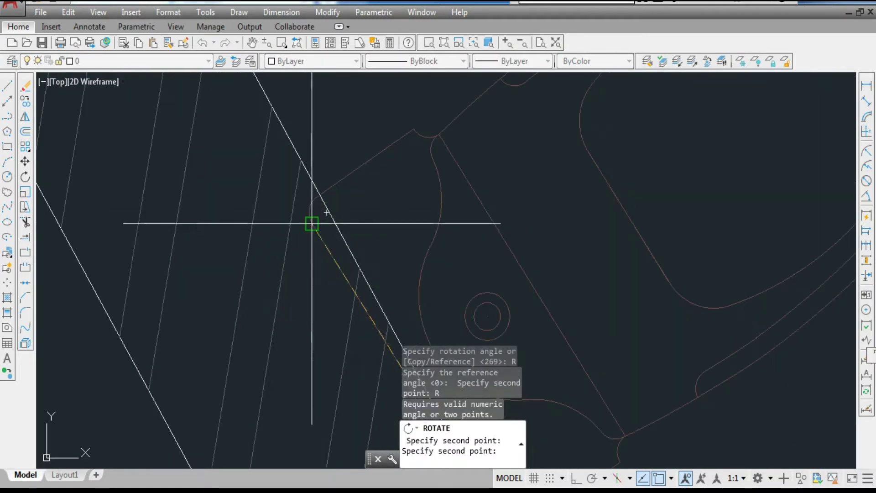
{"action": "left_click", "coordinate": [328, 211]}
{"action": "scroll", "coordinate": [301, 214], "scroll_direction": "down", "scroll_amount": 2}
{"action": "scroll", "coordinate": [311, 253], "scroll_direction": "down", "scroll_amount": 3}
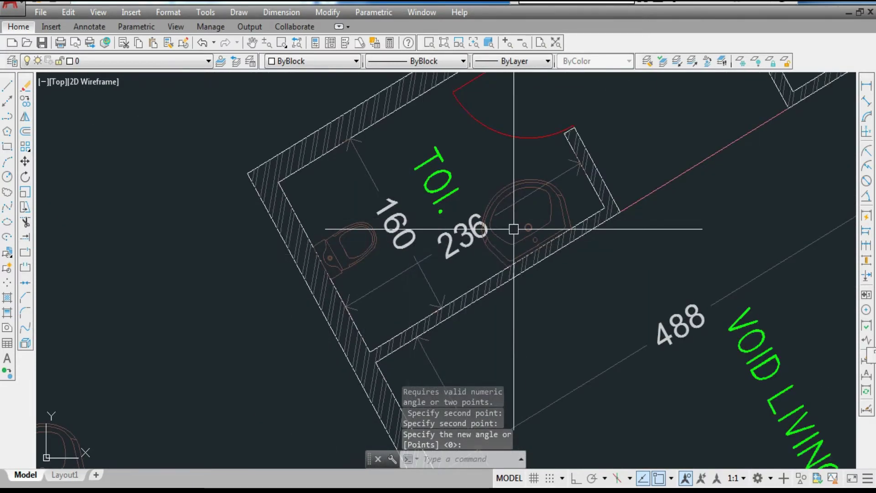
Copy the round table with two armchairs from the furniture blocks into the Void Living by the table's centre
{"action": "scroll", "coordinate": [438, 147], "scroll_direction": "down", "scroll_amount": 3}
{"action": "scroll", "coordinate": [450, 186], "scroll_direction": "up", "scroll_amount": 3}
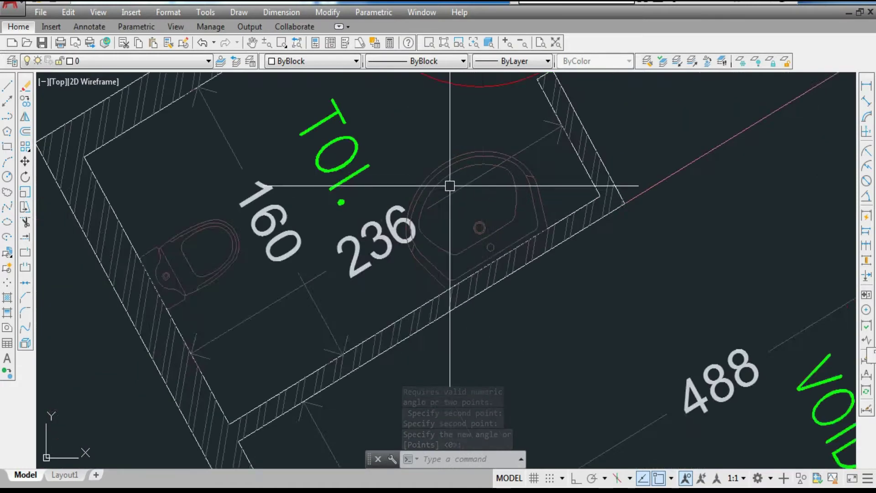
{"action": "scroll", "coordinate": [416, 147], "scroll_direction": "down", "scroll_amount": 5}
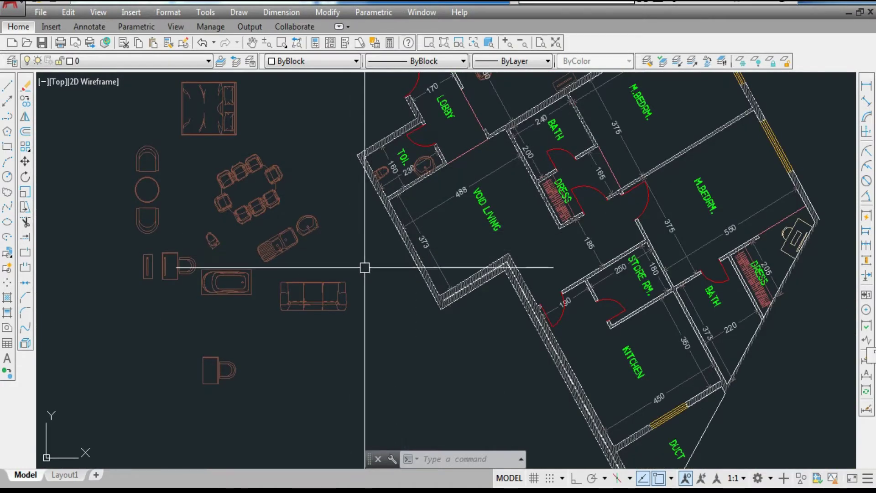
{"action": "left_click", "coordinate": [176, 161]}
{"action": "left_click", "coordinate": [117, 234]}
{"action": "type", "text": "co"}
{"action": "key", "text": "Return"}
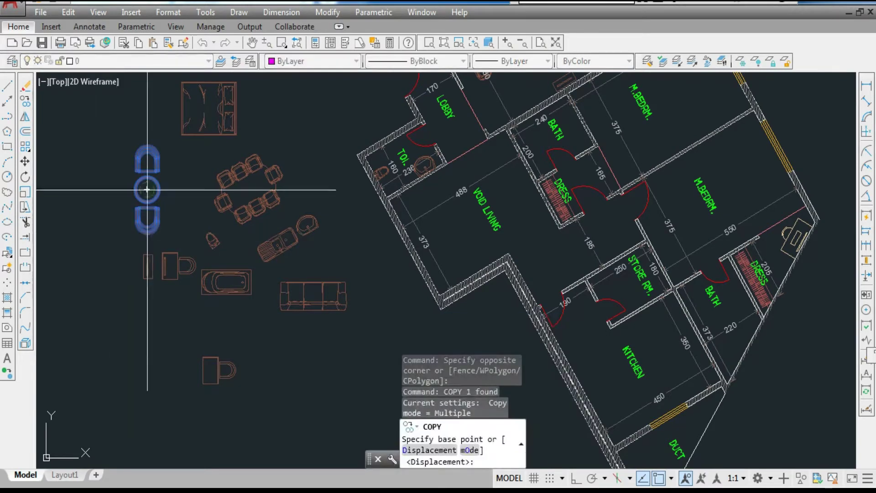
{"action": "left_click", "coordinate": [147, 190]}
{"action": "scroll", "coordinate": [434, 229], "scroll_direction": "up", "scroll_amount": 3}
{"action": "left_click", "coordinate": [454, 259]}
{"action": "scroll", "coordinate": [432, 181], "scroll_direction": "down", "scroll_amount": 2}
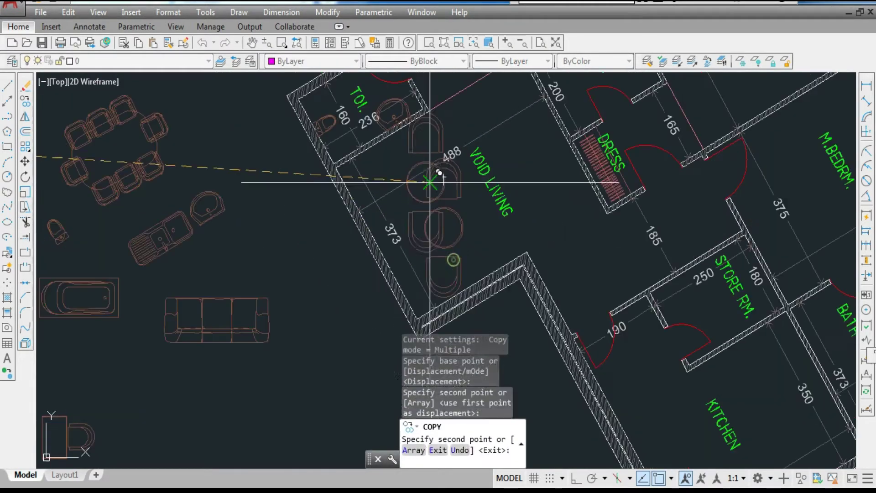
{"action": "key", "text": "Escape"}
Rotate the copied round table and armchairs so that the set runs parallel to the outer wall of the Void Living
{"action": "scroll", "coordinate": [442, 242], "scroll_direction": "up", "scroll_amount": 2}
{"action": "left_click", "coordinate": [484, 220]}
{"action": "left_click", "coordinate": [441, 240]}
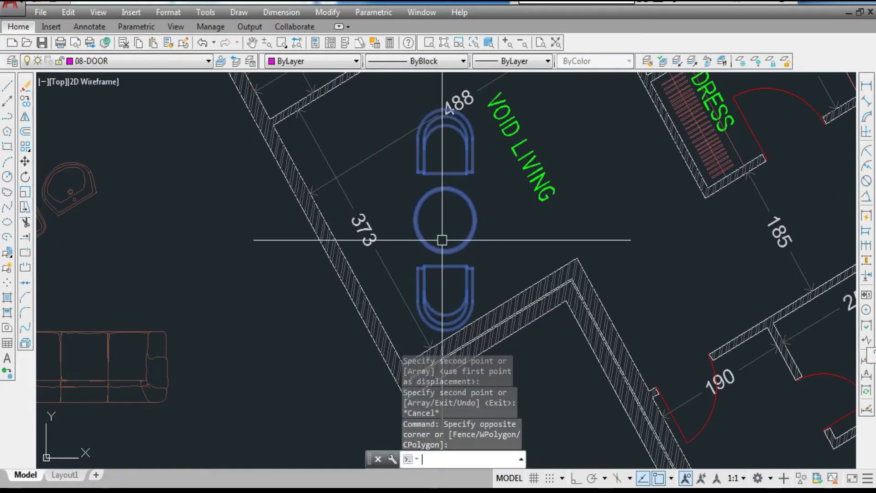
{"action": "type", "text": "ro"}
{"action": "key", "text": "Return"}
{"action": "left_click", "coordinate": [441, 240]}
{"action": "scroll", "coordinate": [441, 240], "scroll_direction": "up", "scroll_amount": 2}
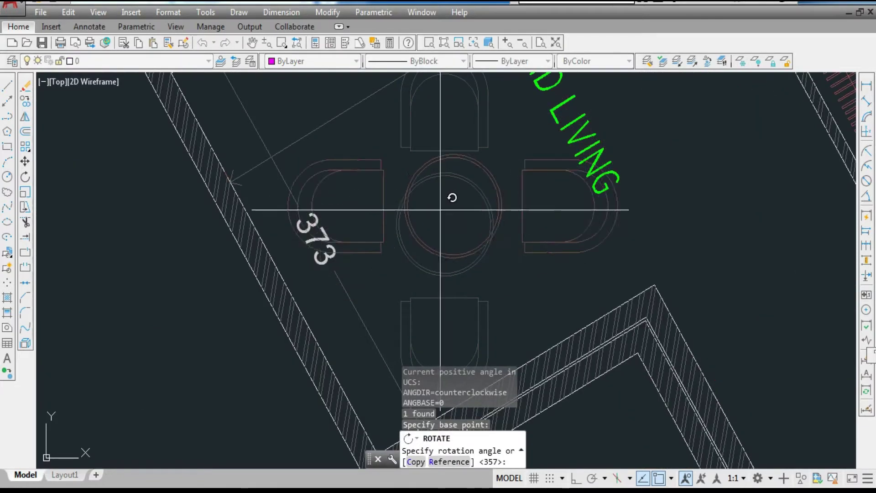
{"action": "key", "text": "F8"}
{"action": "key", "text": "F8"}
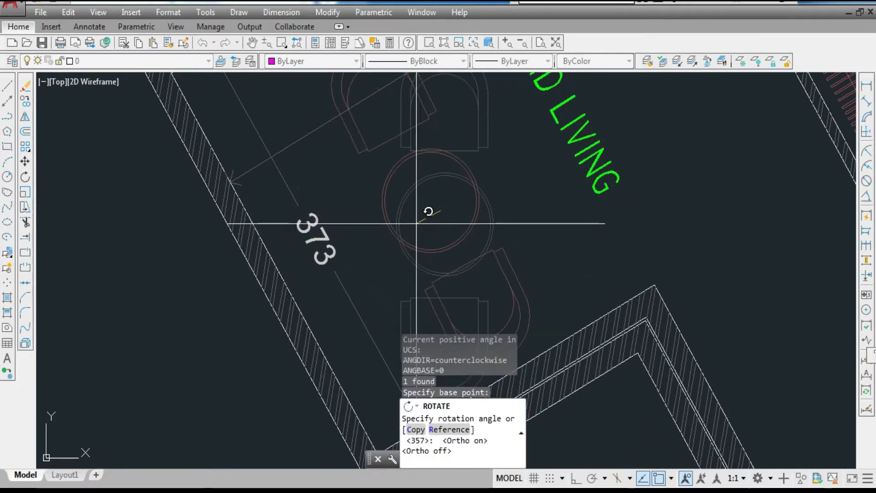
{"action": "left_click", "coordinate": [428, 211]}
Move the round table and armchairs next to the outer wall of the Void Living, below the TOI. room
{"action": "left_click", "coordinate": [408, 246]}
{"action": "type", "text": "m"}
{"action": "key", "text": "Return"}
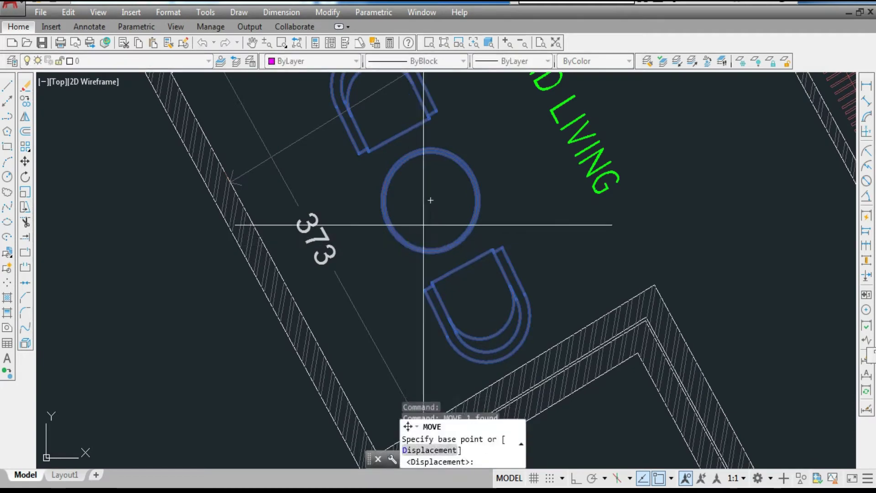
{"action": "scroll", "coordinate": [429, 225], "scroll_direction": "down", "scroll_amount": 2}
{"action": "left_click", "coordinate": [329, 272]}
{"action": "left_click", "coordinate": [287, 275]}
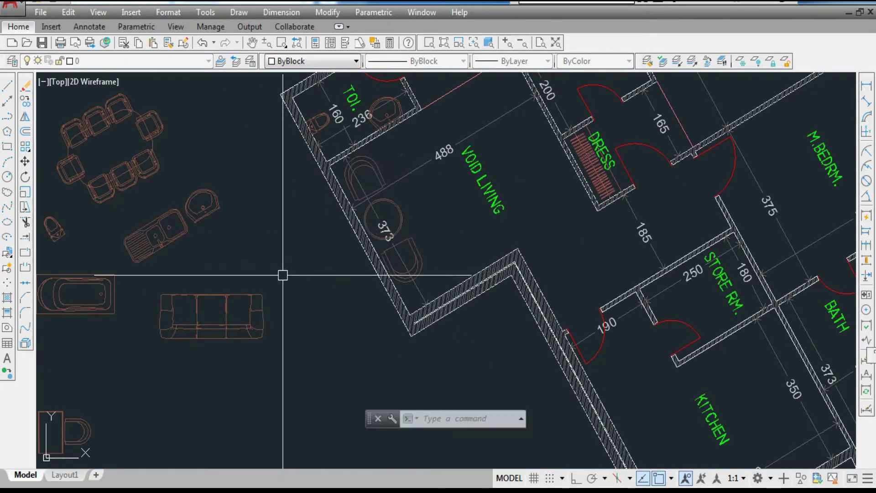
Fine-tune the rotation of the round table and armchairs in the Void Living so that the set follows the outer wall's direction
{"action": "scroll", "coordinate": [359, 174], "scroll_direction": "up", "scroll_amount": 2}
{"action": "left_click", "coordinate": [379, 176]}
{"action": "type", "text": "R"}
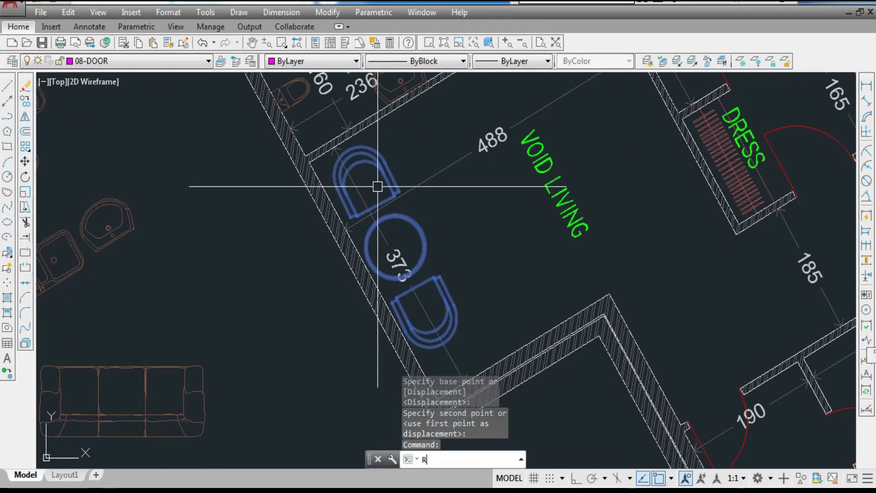
{"action": "type", "text": "O"}
{"action": "key", "text": "Return"}
{"action": "scroll", "coordinate": [363, 177], "scroll_direction": "up", "scroll_amount": 3}
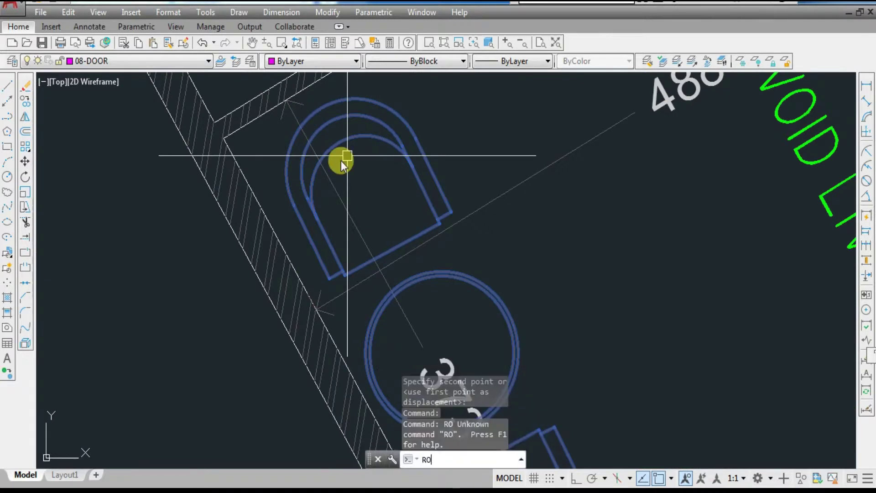
{"action": "type", "text": "RO"}
{"action": "key", "text": "Return"}
{"action": "left_click", "coordinate": [337, 135]}
{"action": "scroll", "coordinate": [337, 134], "scroll_direction": "up", "scroll_amount": 4}
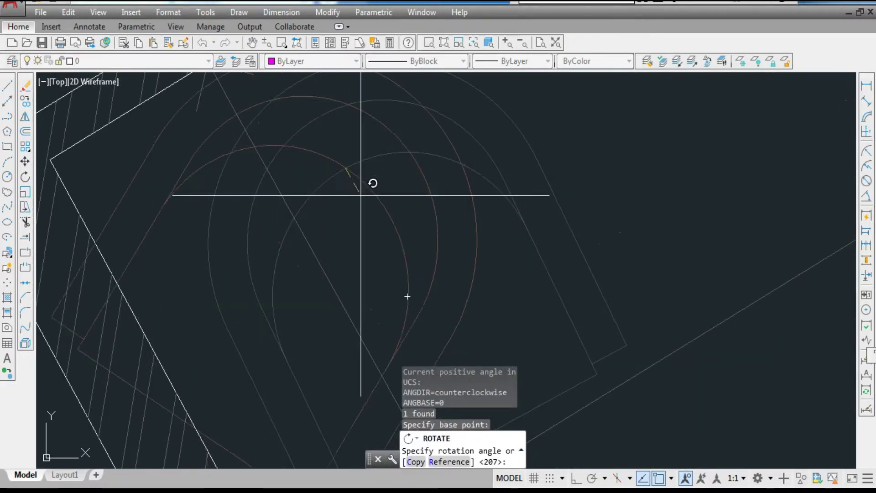
{"action": "scroll", "coordinate": [388, 177], "scroll_direction": "up", "scroll_amount": 4}
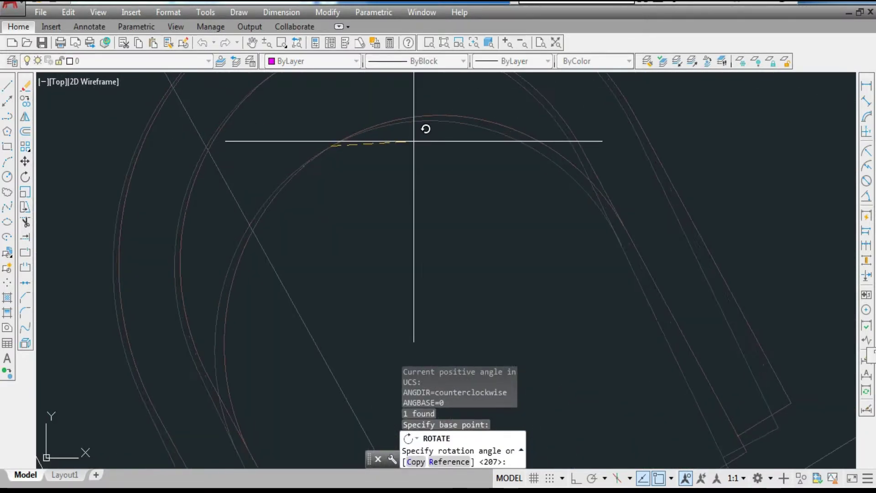
{"action": "left_click", "coordinate": [414, 141]}
{"action": "scroll", "coordinate": [408, 137], "scroll_direction": "down", "scroll_amount": 5}
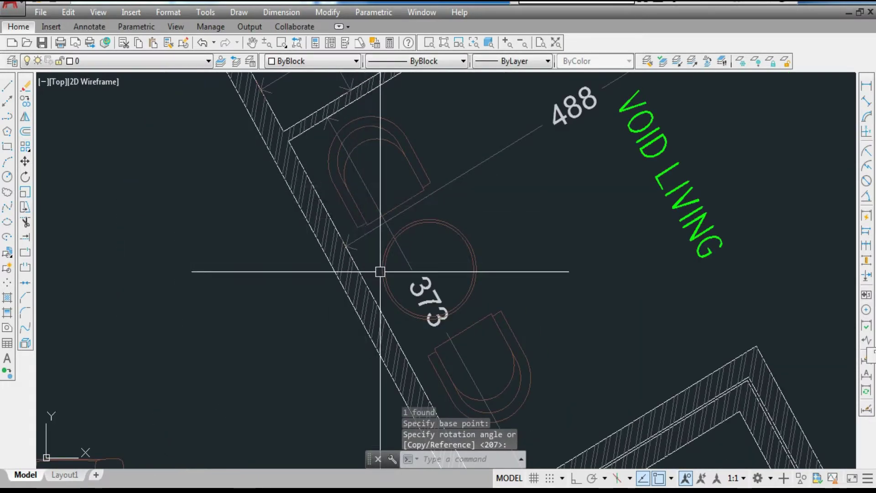
Copy the washbasin from the furniture blocks by its back edge's midpoint onto the BATH wall bordering the upper M.BEDRM
{"action": "scroll", "coordinate": [397, 225], "scroll_direction": "down", "scroll_amount": 3}
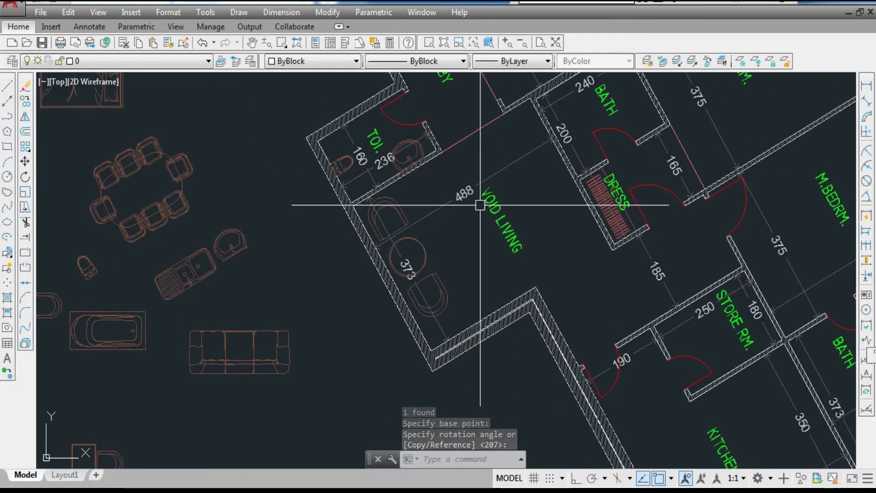
{"action": "scroll", "coordinate": [485, 188], "scroll_direction": "down", "scroll_amount": 2}
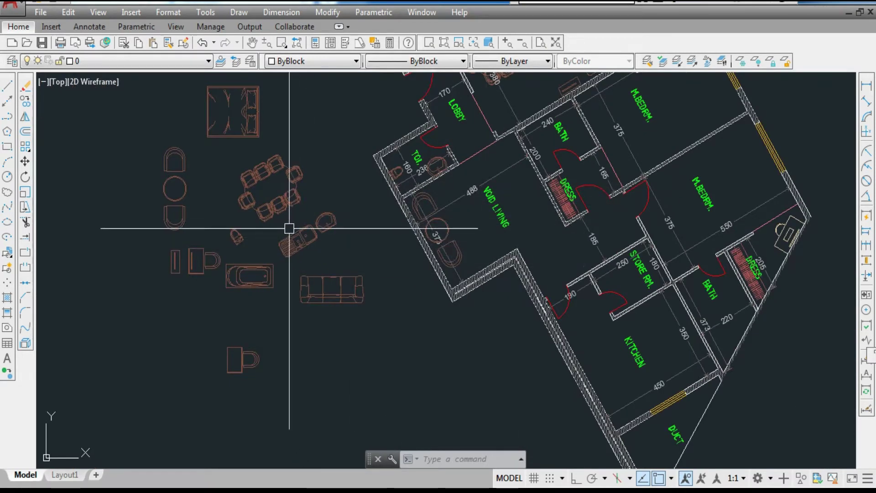
{"action": "scroll", "coordinate": [331, 219], "scroll_direction": "up", "scroll_amount": 2}
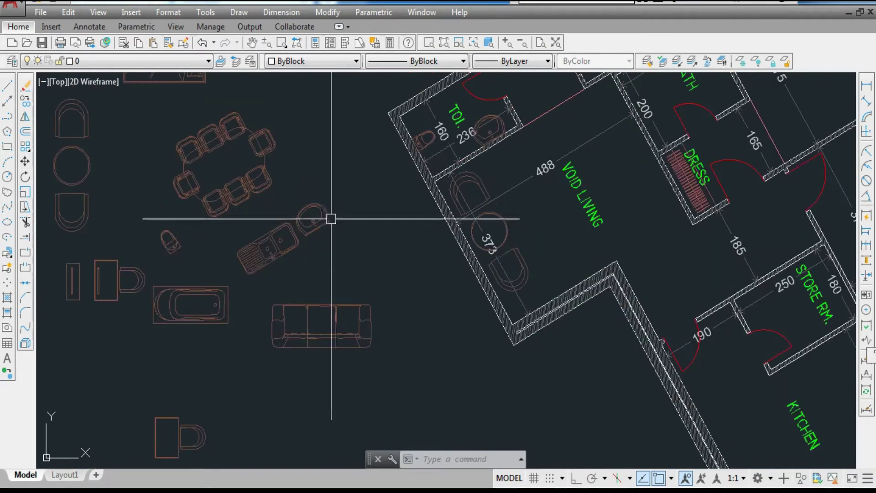
{"action": "type", "text": "o"}
{"action": "key", "text": "Return"}
{"action": "scroll", "coordinate": [372, 222], "scroll_direction": "up", "scroll_amount": 5}
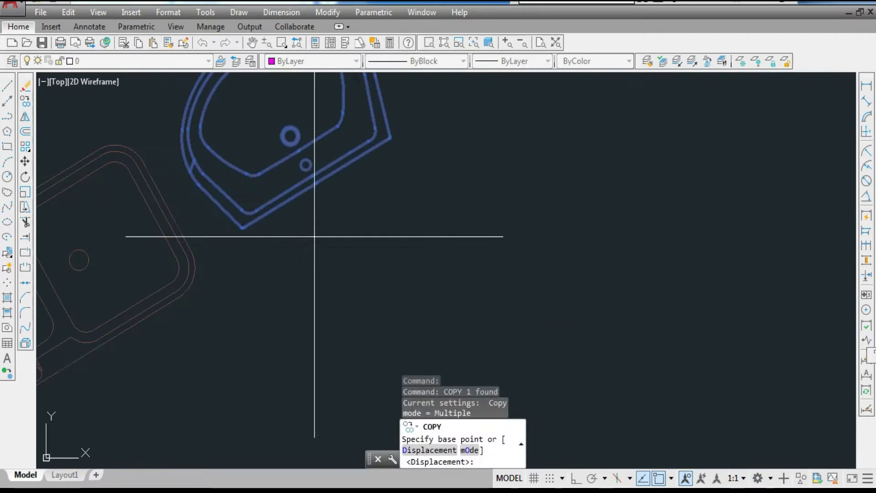
{"action": "left_click", "coordinate": [328, 191]}
{"action": "scroll", "coordinate": [246, 248], "scroll_direction": "down", "scroll_amount": 5}
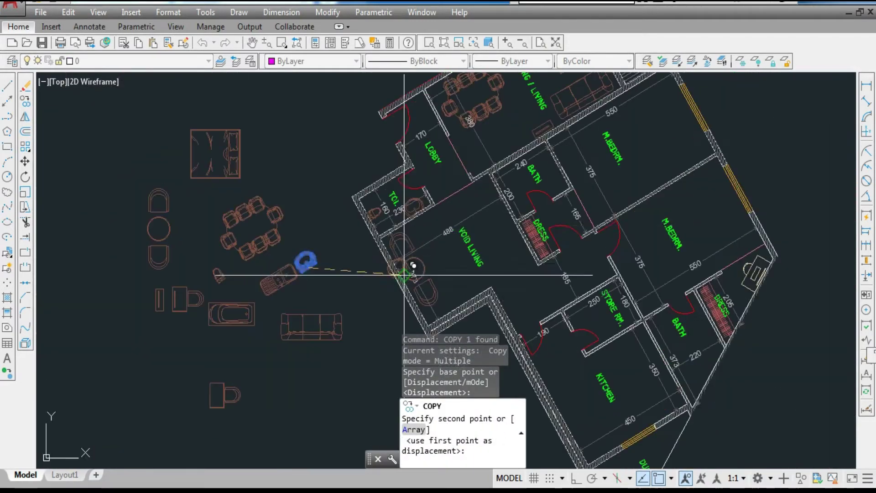
{"action": "scroll", "coordinate": [570, 180], "scroll_direction": "up", "scroll_amount": 4}
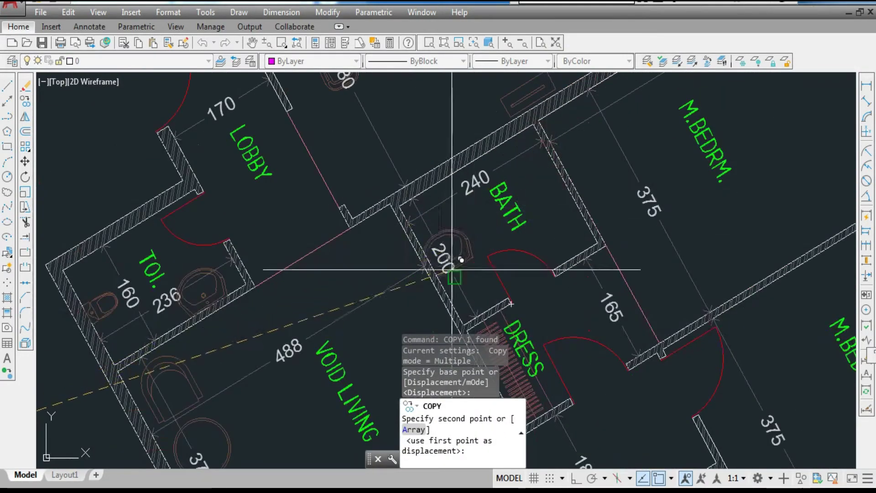
{"action": "scroll", "coordinate": [436, 269], "scroll_direction": "up", "scroll_amount": 2}
{"action": "left_click", "coordinate": [645, 138]}
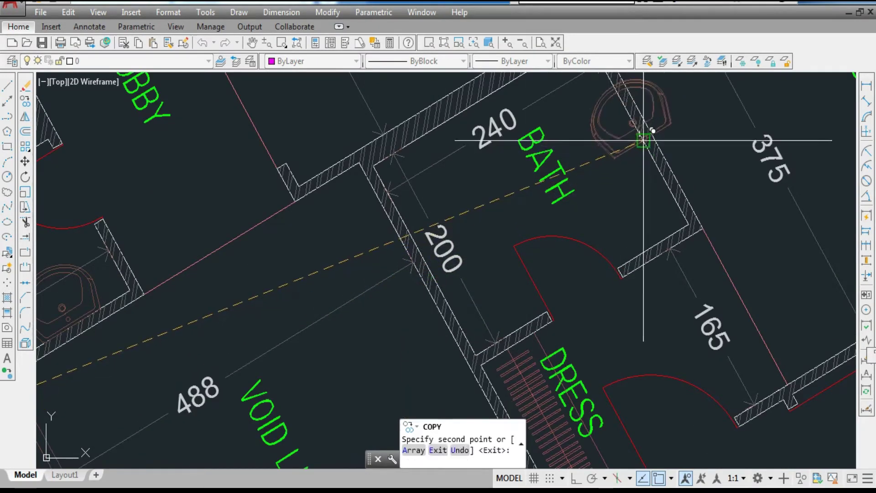
{"action": "key", "text": "Escape"}
Rotate the copied washbasin about its back edge's midpoint so that its back edge lies along the BATH wall
{"action": "scroll", "coordinate": [622, 147], "scroll_direction": "up", "scroll_amount": 2}
{"action": "left_click", "coordinate": [621, 151]}
{"action": "type", "text": "R"}
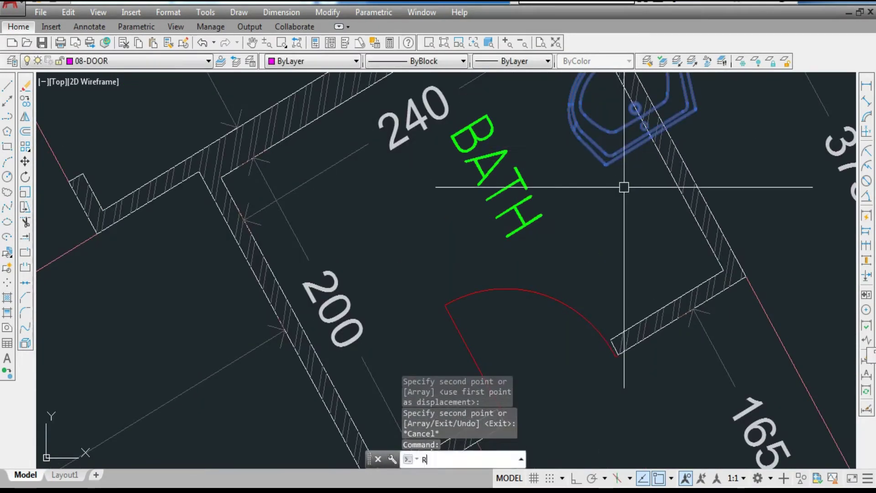
{"action": "type", "text": "O"}
{"action": "key", "text": "Return"}
{"action": "scroll", "coordinate": [663, 137], "scroll_direction": "up", "scroll_amount": 2}
{"action": "left_click", "coordinate": [626, 128]}
{"action": "scroll", "coordinate": [659, 247], "scroll_direction": "down", "scroll_amount": 1}
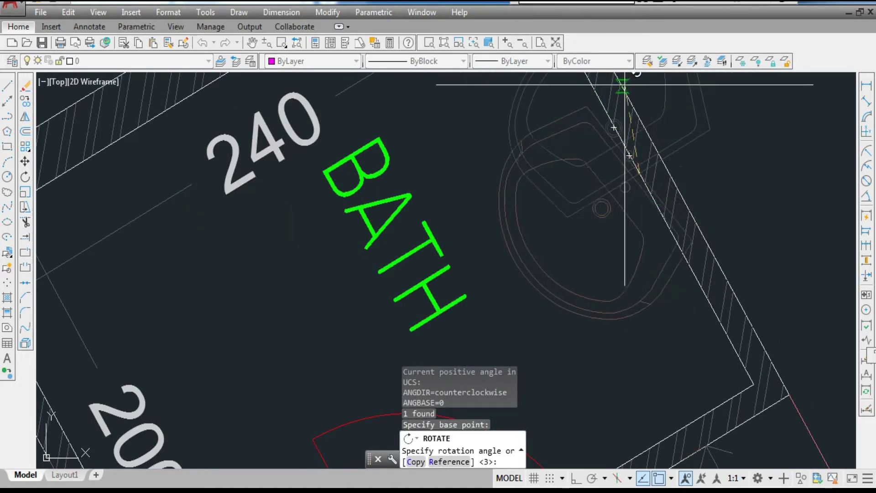
{"action": "scroll", "coordinate": [625, 87], "scroll_direction": "up", "scroll_amount": 2}
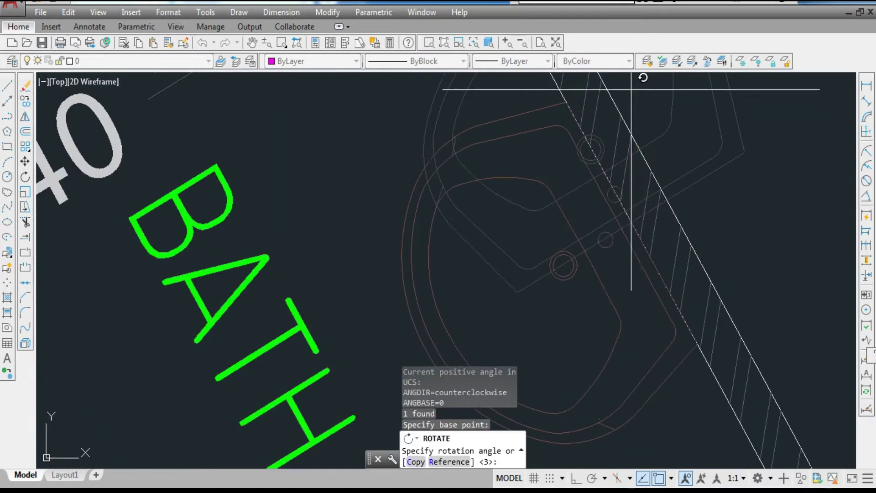
{"action": "key", "text": "Return"}
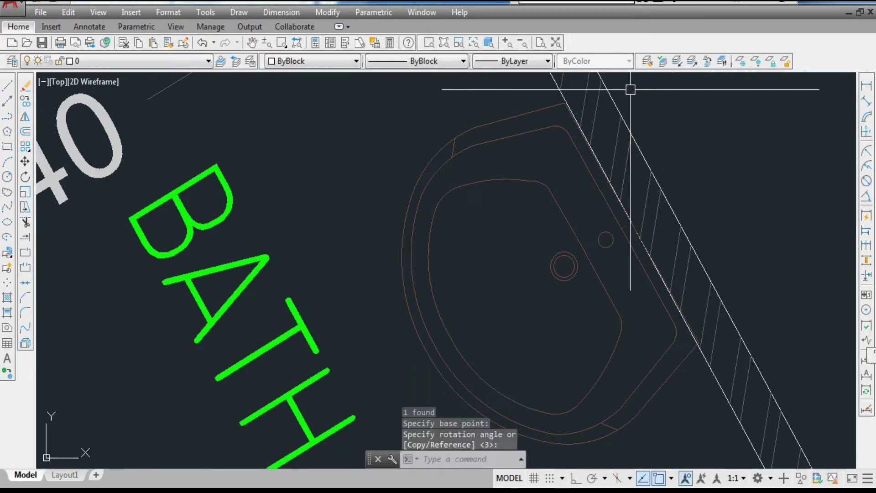
{"action": "scroll", "coordinate": [618, 126], "scroll_direction": "down", "scroll_amount": 4}
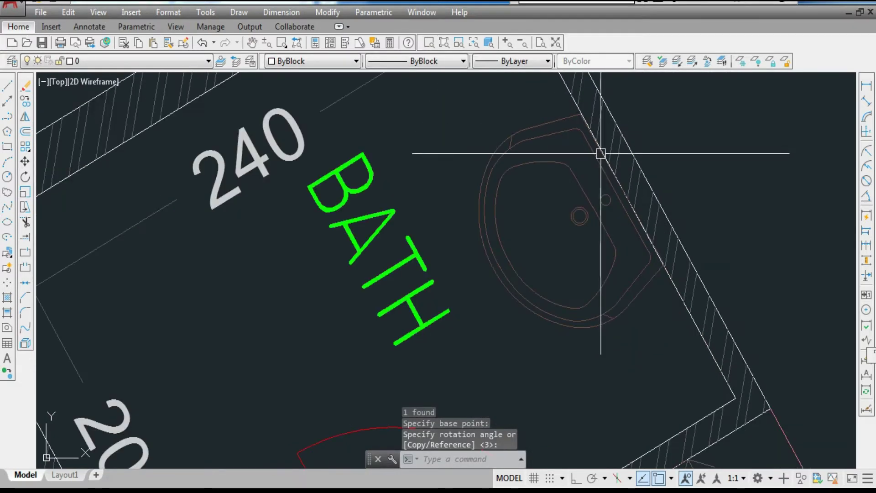
Move the BATH washbasin so that its back edge sits against the wall's inner face
{"action": "scroll", "coordinate": [600, 201], "scroll_direction": "up", "scroll_amount": 2}
{"action": "left_click", "coordinate": [600, 201]}
{"action": "type", "text": "m"}
{"action": "key", "text": "Return"}
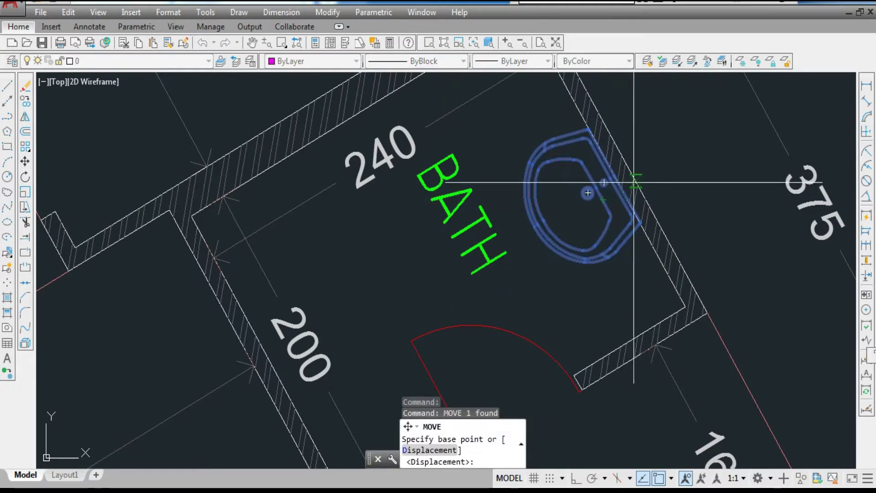
{"action": "scroll", "coordinate": [633, 182], "scroll_direction": "up", "scroll_amount": 3}
{"action": "left_click", "coordinate": [617, 181]}
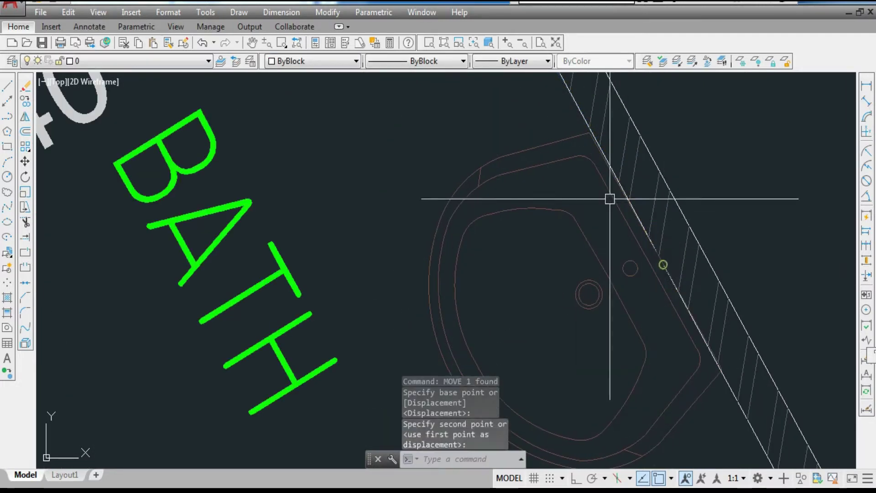
{"action": "scroll", "coordinate": [599, 234], "scroll_direction": "down", "scroll_amount": 5}
{"action": "scroll", "coordinate": [595, 203], "scroll_direction": "down", "scroll_amount": 2}
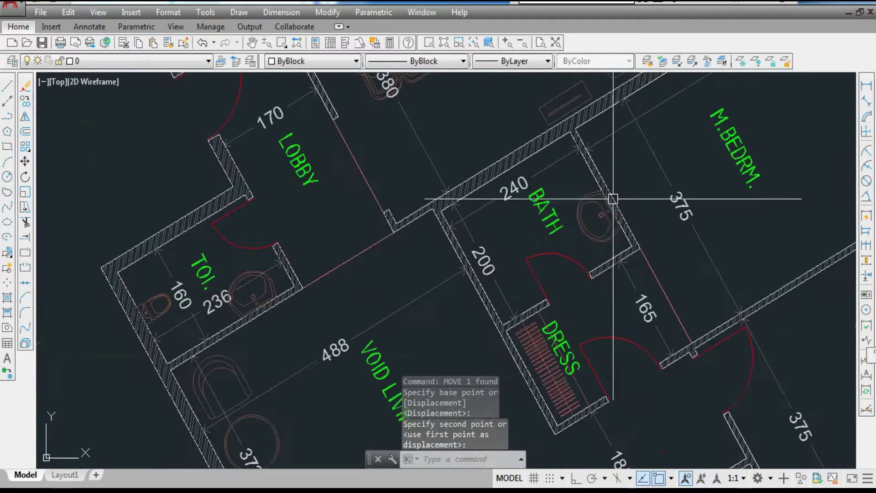
Measure the back edge of the BATH washbasin with an aligned dimension, without placing the dimension
{"action": "scroll", "coordinate": [613, 203], "scroll_direction": "down", "scroll_amount": 3}
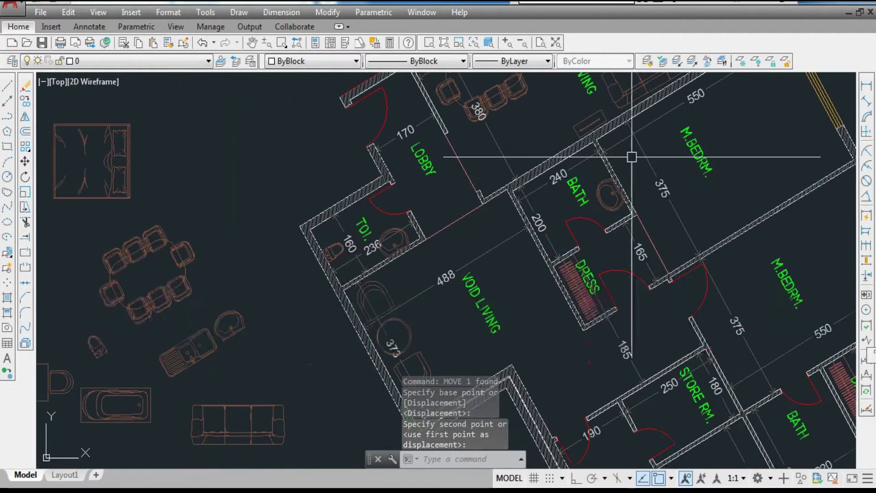
{"action": "left_click", "coordinate": [866, 101]}
{"action": "scroll", "coordinate": [585, 161], "scroll_direction": "up", "scroll_amount": 6}
{"action": "left_click", "coordinate": [559, 153]}
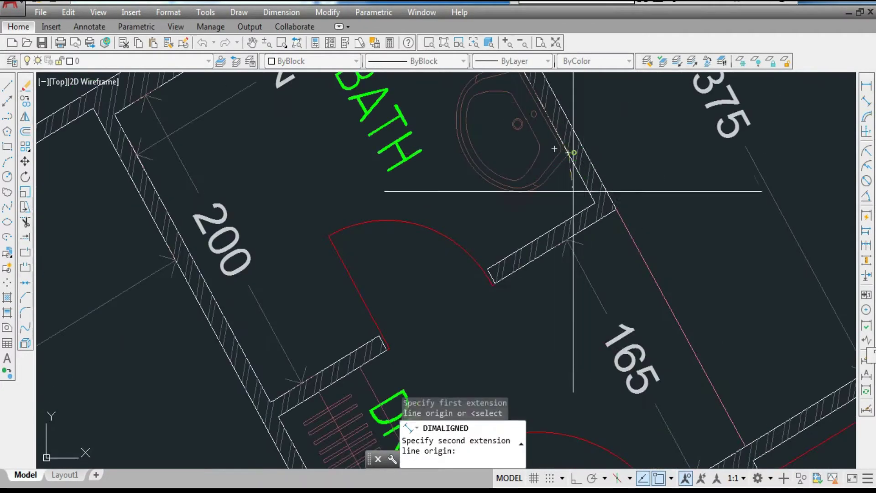
{"action": "scroll", "coordinate": [543, 137], "scroll_direction": "down", "scroll_amount": 3}
{"action": "scroll", "coordinate": [515, 108], "scroll_direction": "up", "scroll_amount": 6}
{"action": "left_click", "coordinate": [516, 108]}
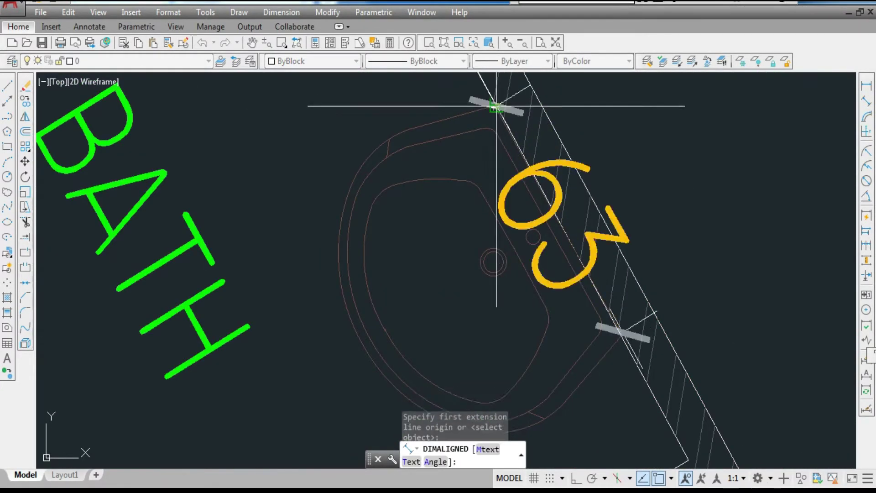
{"action": "scroll", "coordinate": [504, 141], "scroll_direction": "down", "scroll_amount": 3}
{"action": "scroll", "coordinate": [494, 210], "scroll_direction": "up", "scroll_amount": 3}
{"action": "key", "text": "Escape"}
Scale the BATH washbasin by a factor of 0.76 about the midpoint of its back edge
{"action": "left_click", "coordinate": [464, 211]}
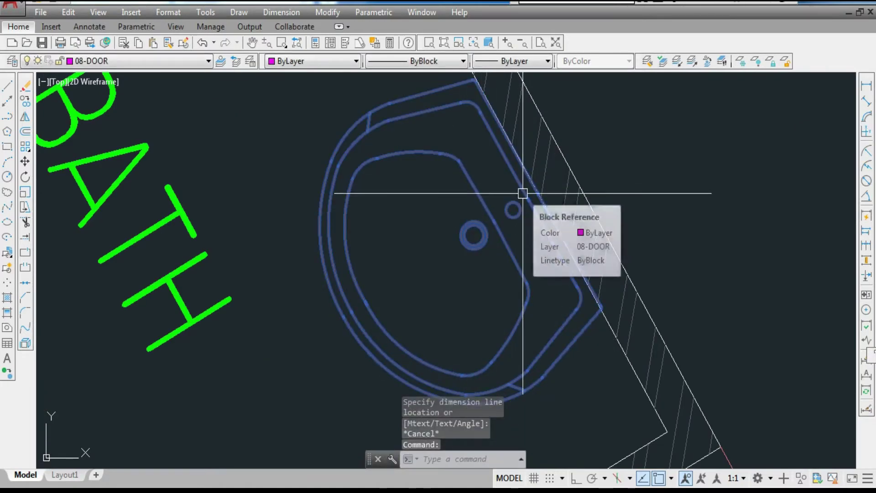
{"action": "scroll", "coordinate": [572, 205], "scroll_direction": "down", "scroll_amount": 4}
{"action": "type", "text": "sc"}
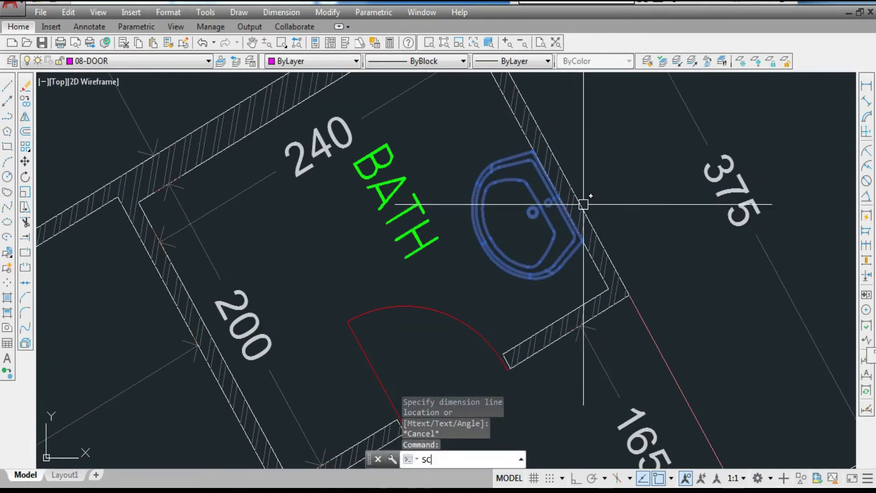
{"action": "key", "text": "Return"}
{"action": "scroll", "coordinate": [579, 201], "scroll_direction": "up", "scroll_amount": 6}
{"action": "left_click", "coordinate": [511, 235]}
{"action": "triple_click", "coordinate": [511, 236]}
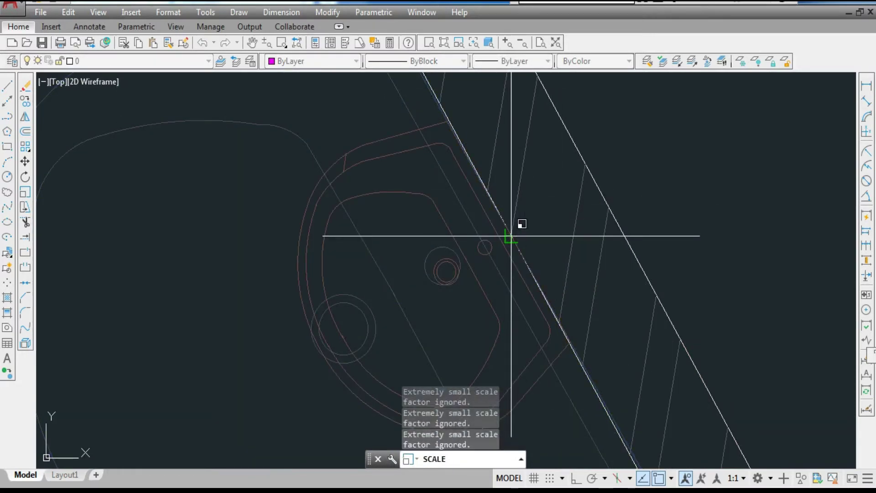
{"action": "type", "text": ".76"}
{"action": "key", "text": "Return"}
{"action": "scroll", "coordinate": [519, 228], "scroll_direction": "down", "scroll_amount": 6}
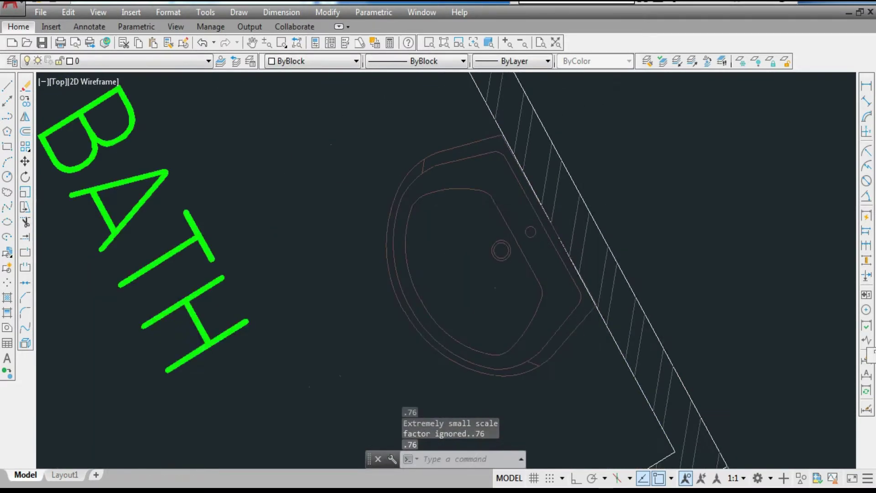
Scale down the washbasin in the TOI. room, keeping its back edge against the wall
{"action": "scroll", "coordinate": [584, 224], "scroll_direction": "down", "scroll_amount": 2}
{"action": "scroll", "coordinate": [389, 268], "scroll_direction": "up", "scroll_amount": 6}
{"action": "left_click", "coordinate": [391, 259]}
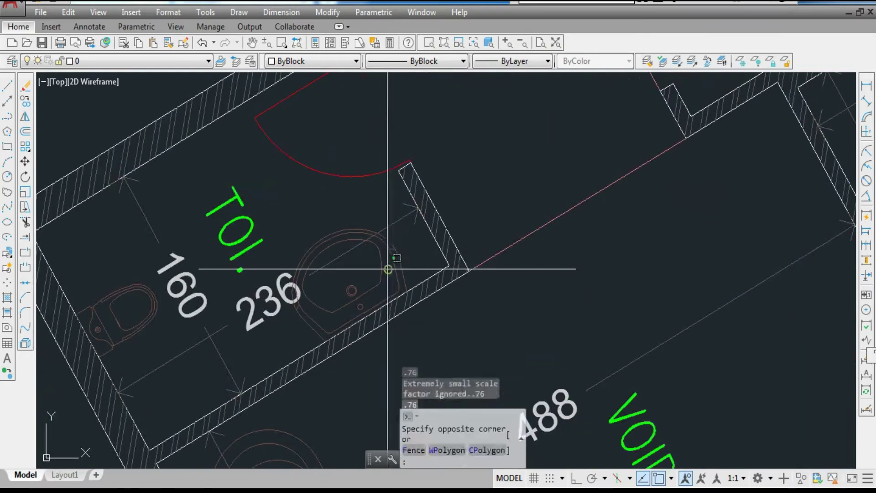
{"action": "left_click", "coordinate": [374, 273]}
{"action": "key", "text": "Return"}
{"action": "scroll", "coordinate": [355, 333], "scroll_direction": "up", "scroll_amount": 5}
{"action": "left_click", "coordinate": [379, 290]}
{"action": "left_click", "coordinate": [380, 288]}
{"action": "scroll", "coordinate": [407, 202], "scroll_direction": "down", "scroll_amount": 13}
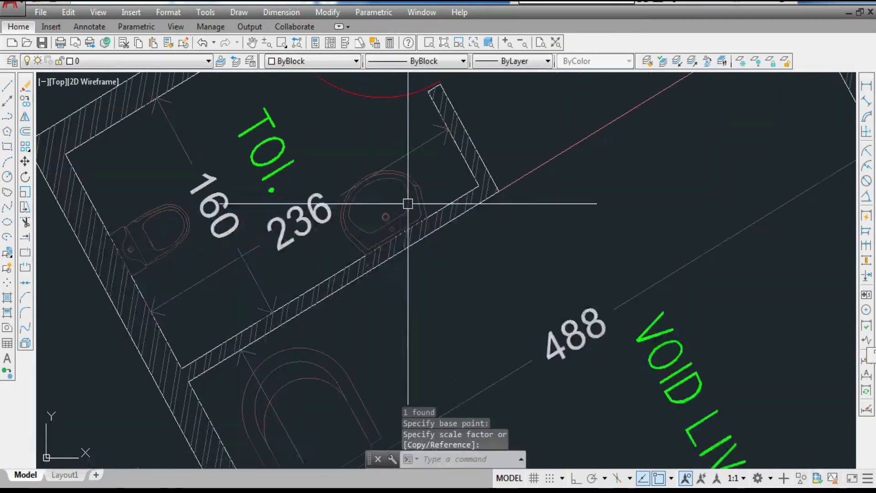
Delete the source washbasin next to the kitchen sink in the furniture blocks
{"action": "scroll", "coordinate": [417, 217], "scroll_direction": "down", "scroll_amount": 5}
{"action": "scroll", "coordinate": [371, 211], "scroll_direction": "up", "scroll_amount": 6}
{"action": "left_click", "coordinate": [379, 220]}
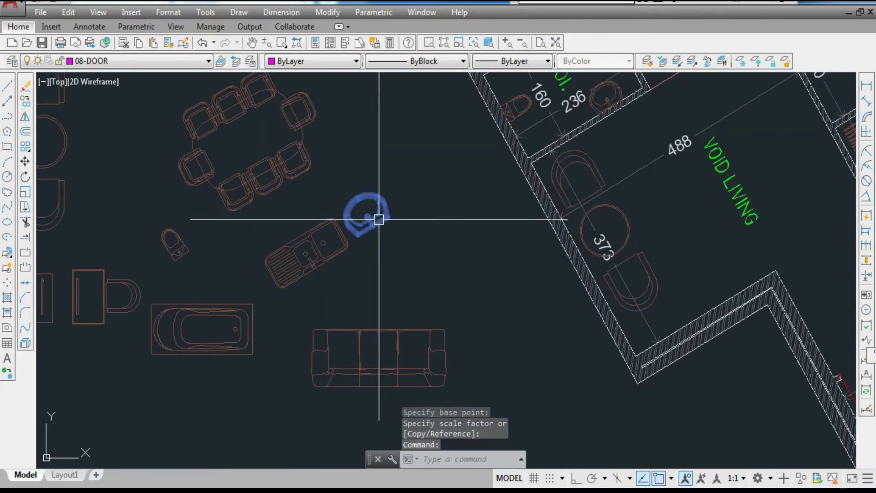
{"action": "key", "text": "Delete"}
Copy the toilet from the furniture blocks by its tank's back-edge midpoint onto the BATH wall shared with the Void Living
{"action": "scroll", "coordinate": [375, 242], "scroll_direction": "down", "scroll_amount": 3}
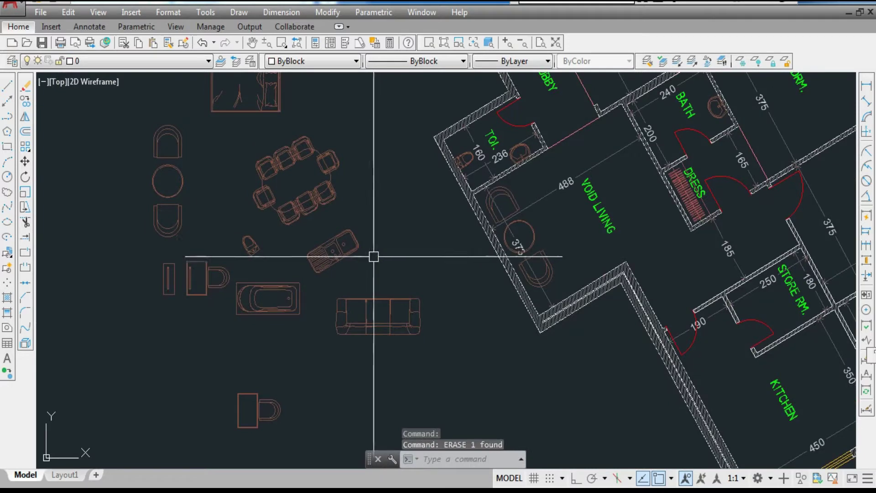
{"action": "left_click", "coordinate": [263, 259]}
{"action": "type", "text": "o"}
{"action": "key", "text": "Return"}
{"action": "scroll", "coordinate": [256, 259], "scroll_direction": "up", "scroll_amount": 5}
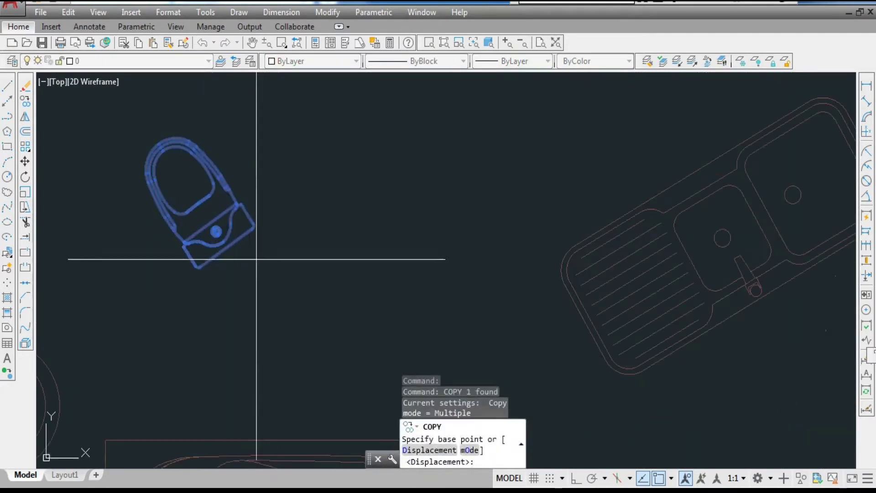
{"action": "left_click", "coordinate": [229, 246]}
{"action": "scroll", "coordinate": [181, 286], "scroll_direction": "down", "scroll_amount": 5}
{"action": "scroll", "coordinate": [538, 186], "scroll_direction": "up", "scroll_amount": 4}
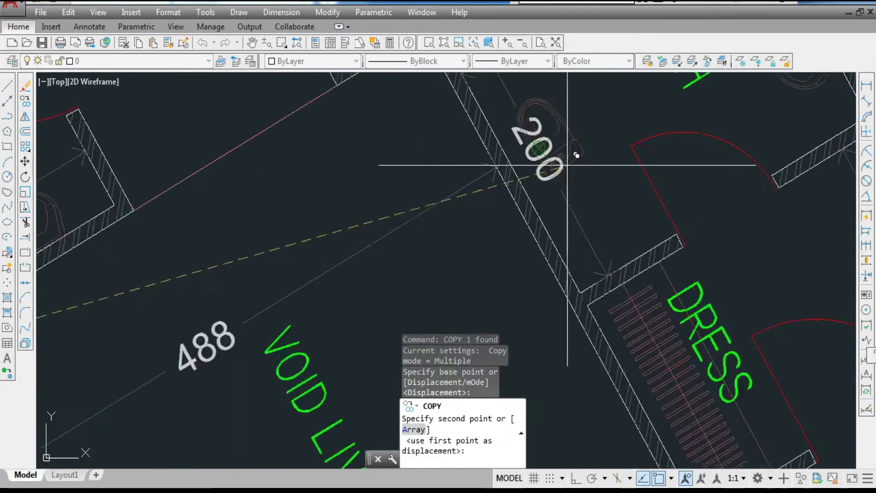
{"action": "left_click", "coordinate": [504, 159]}
{"action": "key", "text": "Escape"}
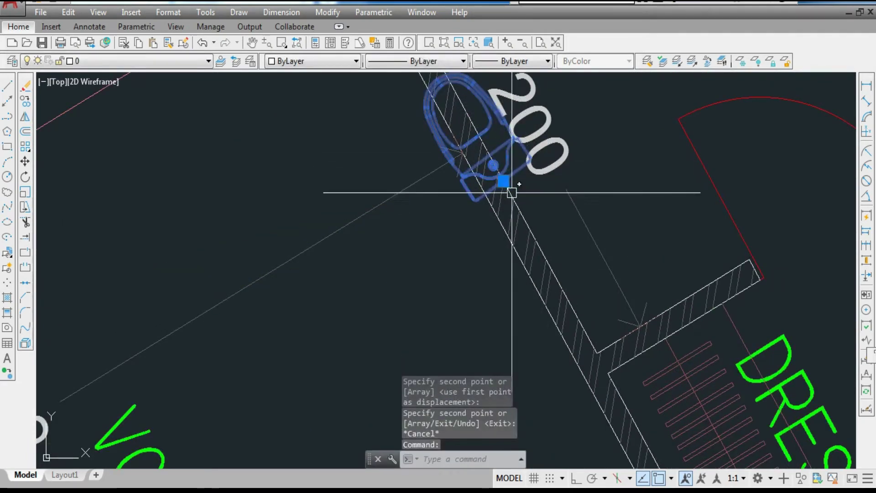
Rotate the toilet in the BATH about its tank's back-edge midpoint by about 265° so it faces into the room
{"action": "type", "text": "R"}
{"action": "key", "text": "Return"}
{"action": "scroll", "coordinate": [504, 190], "scroll_direction": "up", "scroll_amount": 3}
{"action": "left_click", "coordinate": [483, 163]}
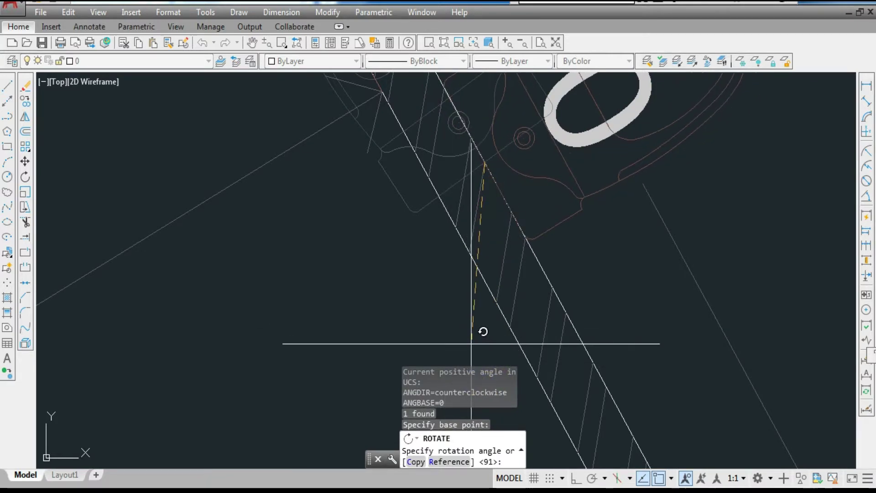
{"action": "left_click", "coordinate": [471, 343]}
{"action": "scroll", "coordinate": [471, 343], "scroll_direction": "down", "scroll_amount": 3}
Move the 200 dimension in the BATH along the DRESS wall, further away from the toilet's wall
{"action": "left_click", "coordinate": [501, 326]}
{"action": "left_click", "coordinate": [485, 329]}
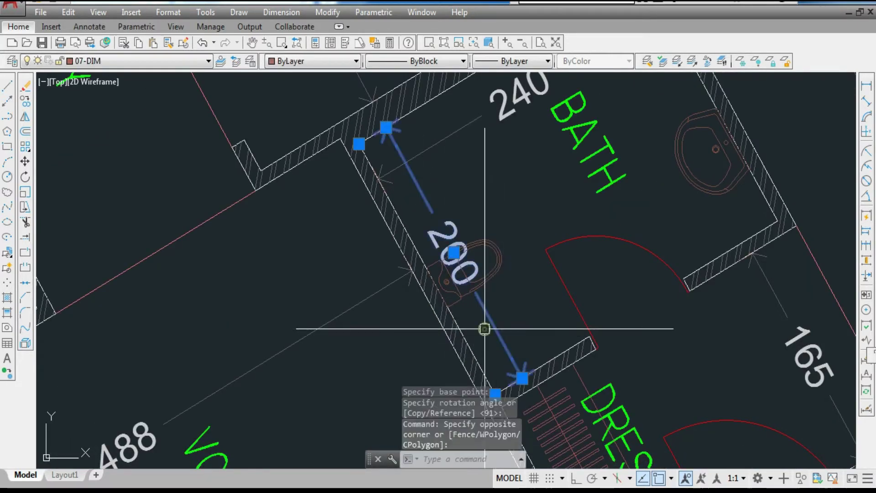
{"action": "type", "text": "M"}
{"action": "key", "text": "Return"}
{"action": "left_click", "coordinate": [551, 358]}
{"action": "left_click", "coordinate": [588, 338]}
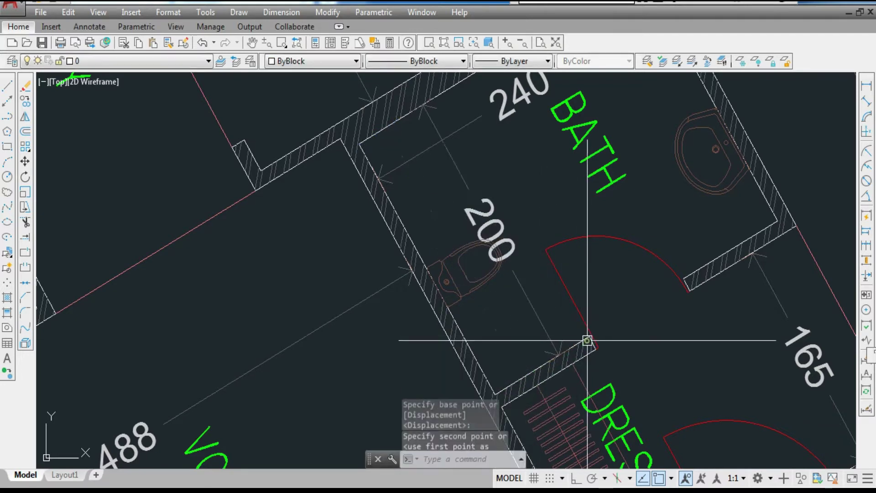
Move the toilet a short distance along the Void Living wall, away from the DRESS
{"action": "left_click", "coordinate": [460, 289]}
{"action": "key", "text": "space"}
{"action": "scroll", "coordinate": [418, 236], "scroll_direction": "up", "scroll_amount": 2}
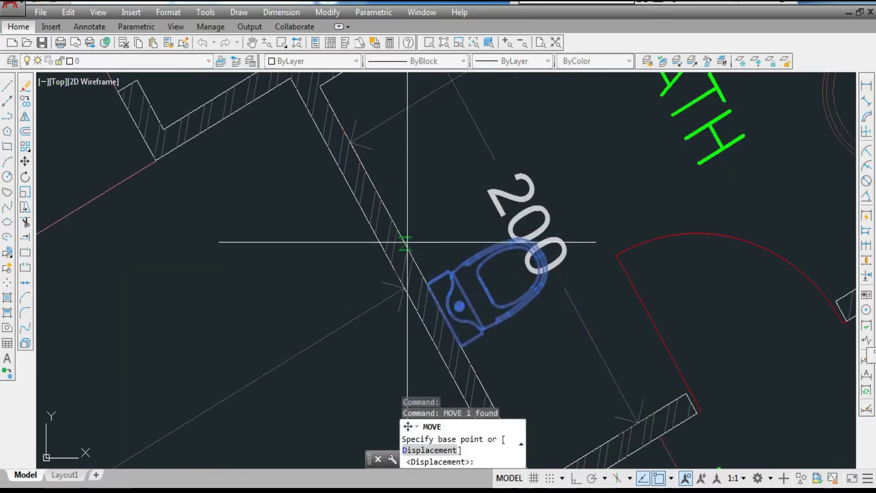
{"action": "left_click", "coordinate": [405, 241]}
{"action": "scroll", "coordinate": [424, 263], "scroll_direction": "down", "scroll_amount": 4}
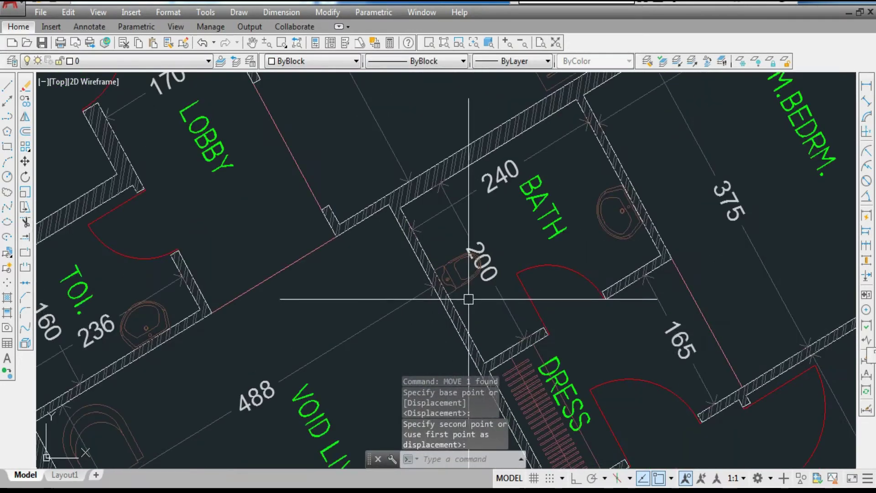
Rotate the bathtub in the furniture blocks about its middle by about 212°, roughly matching the slant of the BATH walls
{"action": "scroll", "coordinate": [468, 299], "scroll_direction": "down", "scroll_amount": 6}
{"action": "scroll", "coordinate": [215, 349], "scroll_direction": "up", "scroll_amount": 3}
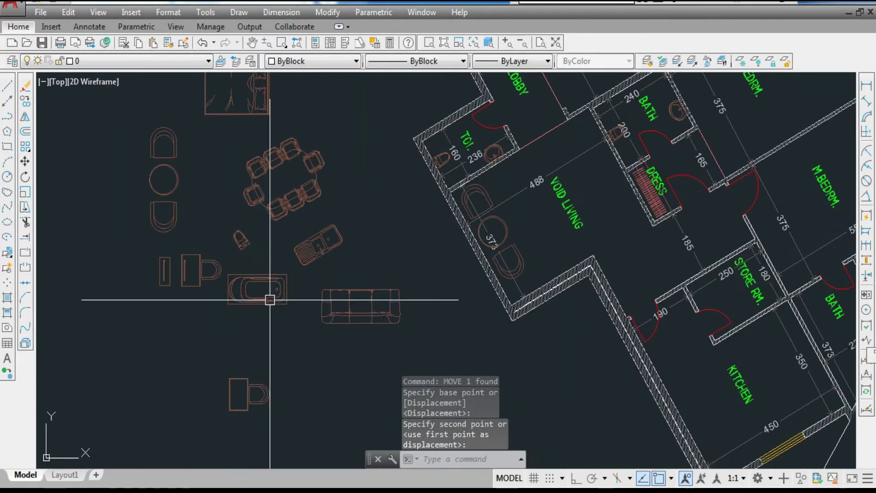
{"action": "left_click", "coordinate": [267, 326]}
{"action": "type", "text": "ro"}
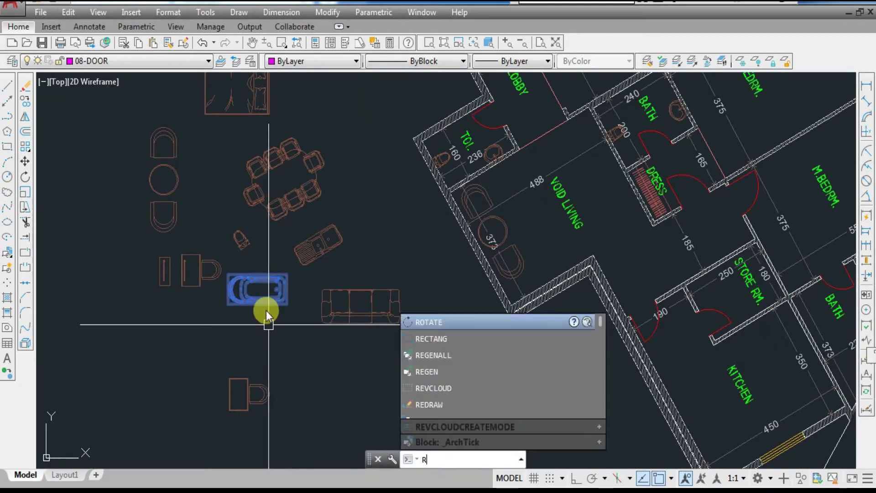
{"action": "key", "text": "Return"}
{"action": "left_click", "coordinate": [260, 291]}
{"action": "left_click", "coordinate": [219, 329]}
Move the bathtub by its corner from the furniture blocks to the BATH's inner wall corner nearest the Lobby
{"action": "type", "text": "m"}
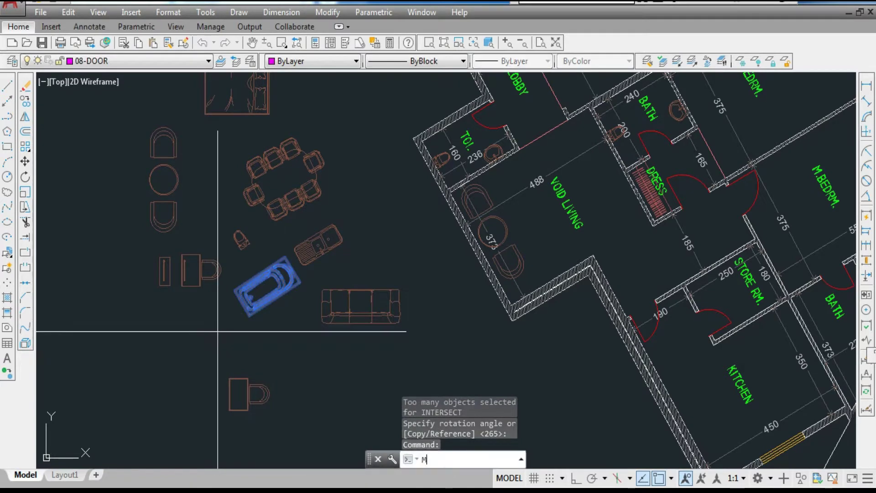
{"action": "key", "text": "Return"}
{"action": "scroll", "coordinate": [221, 301], "scroll_direction": "up", "scroll_amount": 4}
{"action": "left_click", "coordinate": [242, 276]}
{"action": "scroll", "coordinate": [203, 323], "scroll_direction": "down", "scroll_amount": 6}
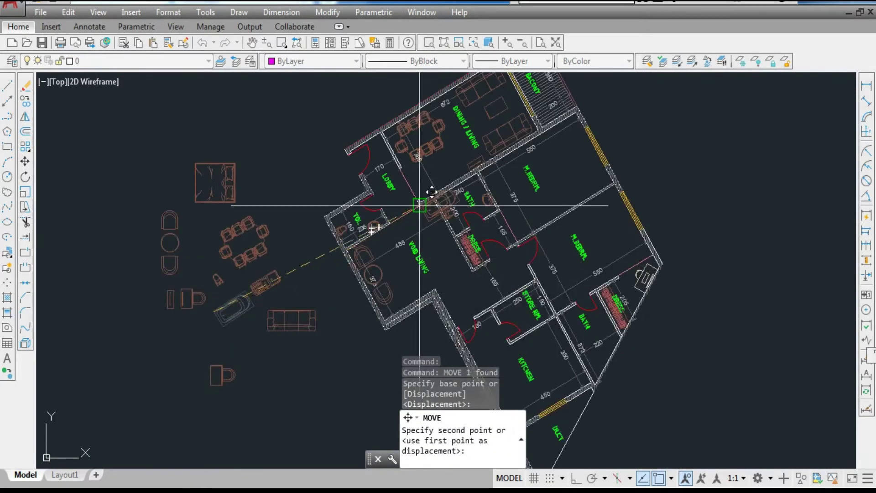
{"action": "scroll", "coordinate": [426, 191], "scroll_direction": "up", "scroll_amount": 5}
{"action": "left_click", "coordinate": [357, 191]}
{"action": "scroll", "coordinate": [357, 191], "scroll_direction": "down", "scroll_amount": 5}
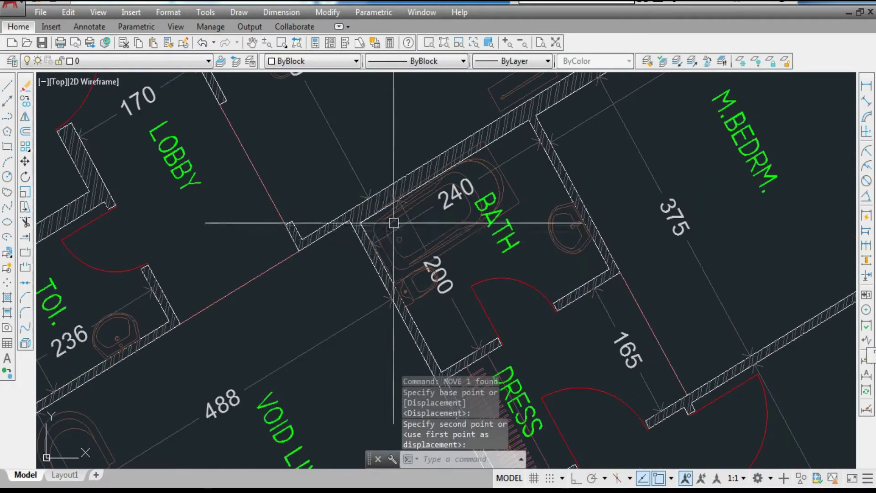
Rotate the bathtub by reference about the wall corner so its long side aligns with the BATH's long wall
{"action": "left_click", "coordinate": [378, 238]}
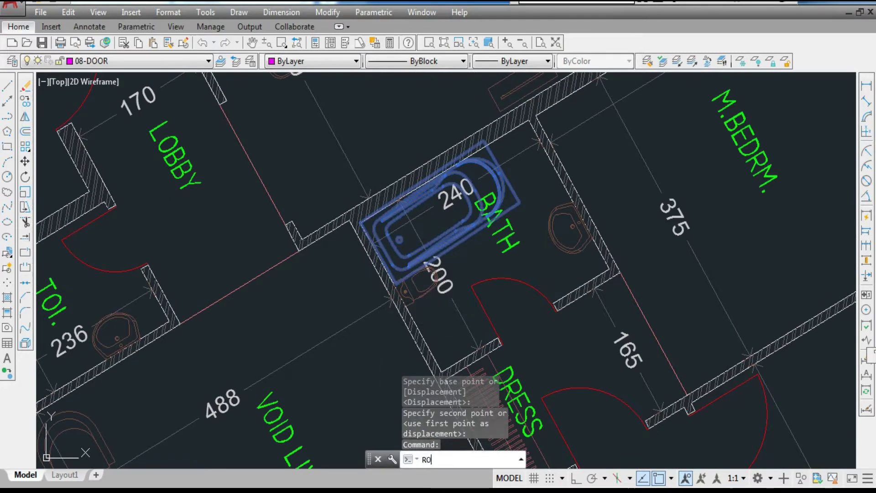
{"action": "key", "text": "Return"}
{"action": "scroll", "coordinate": [353, 223], "scroll_direction": "up", "scroll_amount": 5}
{"action": "left_click", "coordinate": [354, 206]}
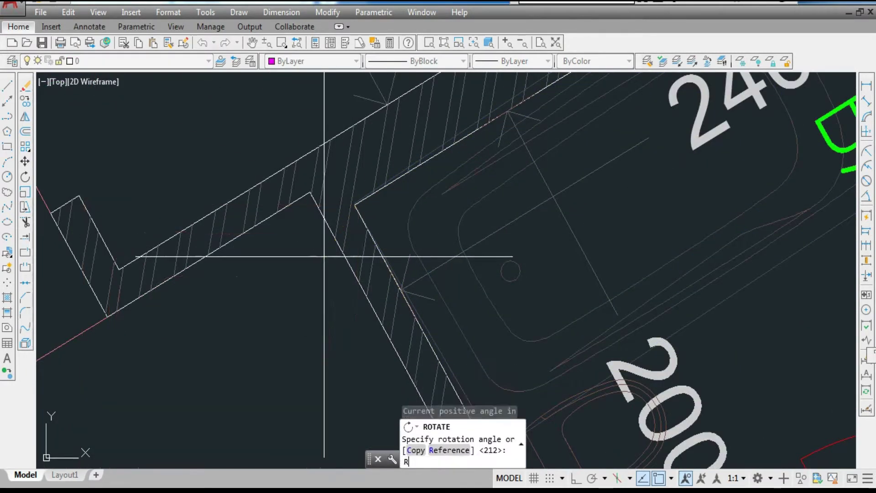
{"action": "type", "text": "R"}
{"action": "key", "text": "Return"}
{"action": "scroll", "coordinate": [354, 196], "scroll_direction": "up", "scroll_amount": 5}
{"action": "scroll", "coordinate": [348, 222], "scroll_direction": "up", "scroll_amount": 3}
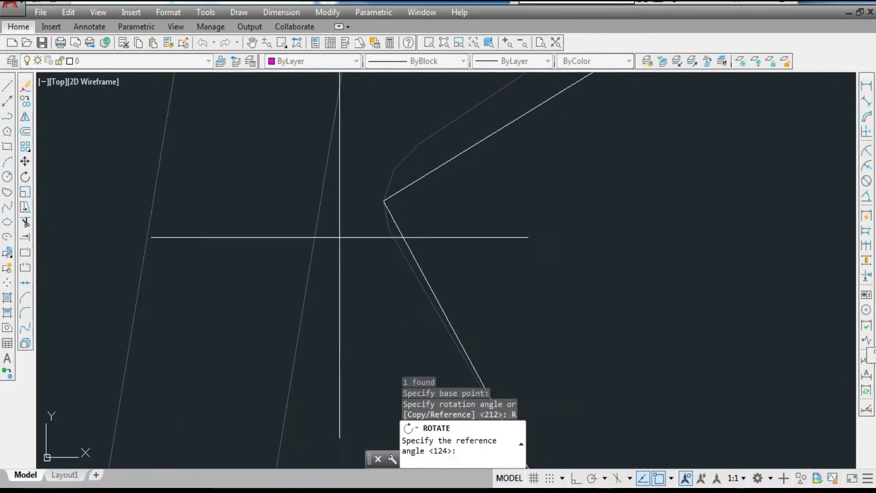
{"action": "left_click", "coordinate": [383, 201]}
{"action": "type", "text": "R"}
{"action": "key", "text": "Return"}
{"action": "scroll", "coordinate": [333, 278], "scroll_direction": "down", "scroll_amount": 6}
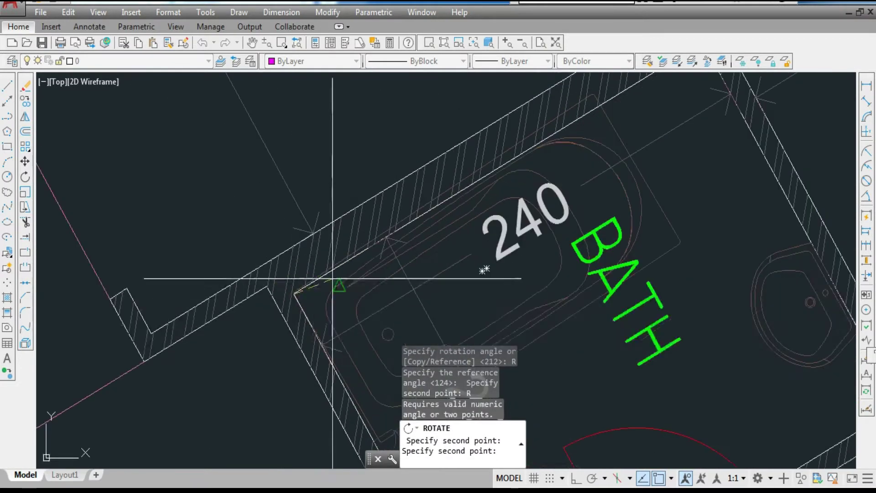
{"action": "scroll", "coordinate": [555, 101], "scroll_direction": "up", "scroll_amount": 5}
{"action": "left_click", "coordinate": [552, 130]}
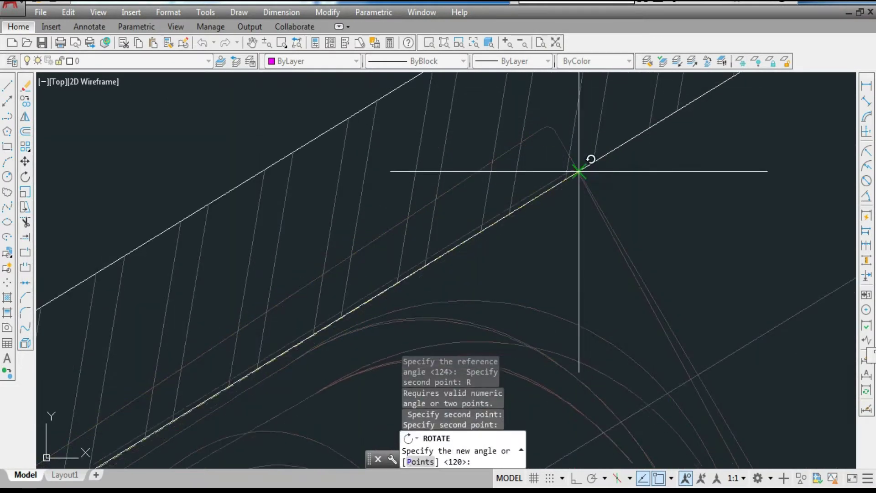
{"action": "scroll", "coordinate": [541, 133], "scroll_direction": "down", "scroll_amount": 4}
Move the aligned bathtub by its corner exactly onto the BATH's inner wall corner
{"action": "left_click", "coordinate": [446, 230]}
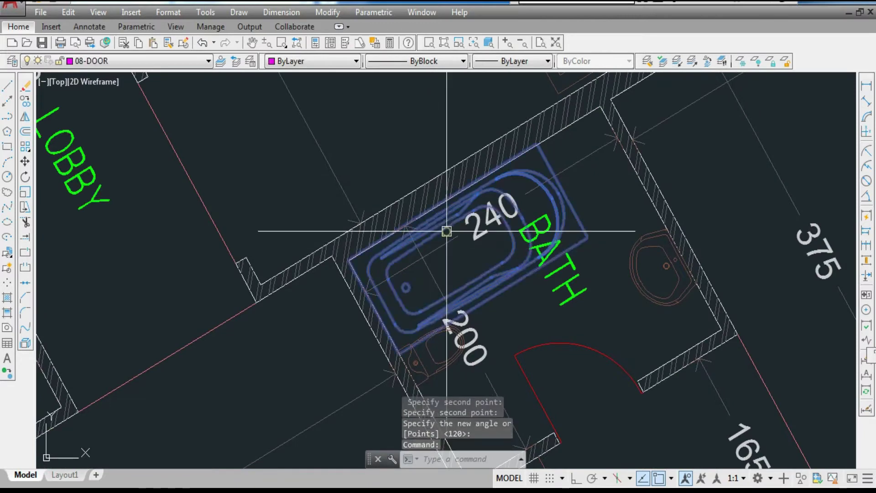
{"action": "type", "text": "m"}
{"action": "key", "text": "Return"}
{"action": "scroll", "coordinate": [349, 261], "scroll_direction": "up", "scroll_amount": 10}
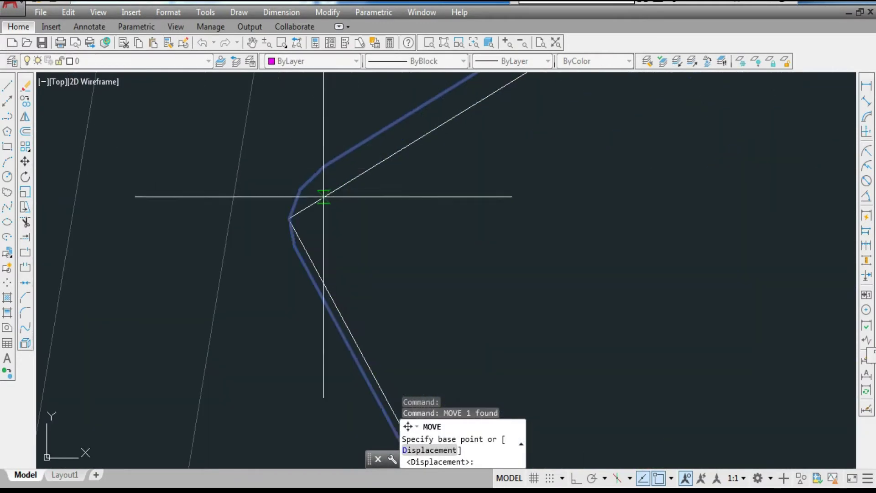
{"action": "left_click", "coordinate": [293, 222]}
{"action": "scroll", "coordinate": [277, 234], "scroll_direction": "down", "scroll_amount": 8}
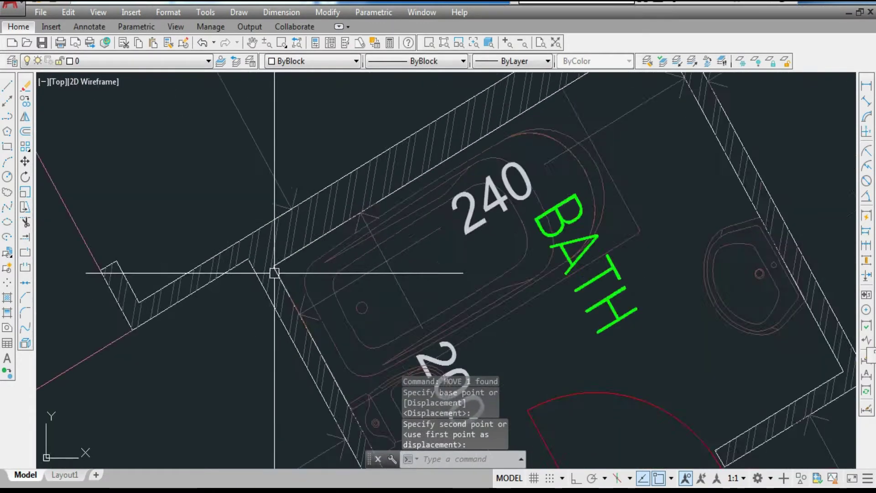
Draw a line from the bathtub's free outer corner to the wall with the washbasin, continuing the tub's long side
{"action": "scroll", "coordinate": [518, 256], "scroll_direction": "up", "scroll_amount": 2}
{"action": "type", "text": "l"}
{"action": "key", "text": "Return"}
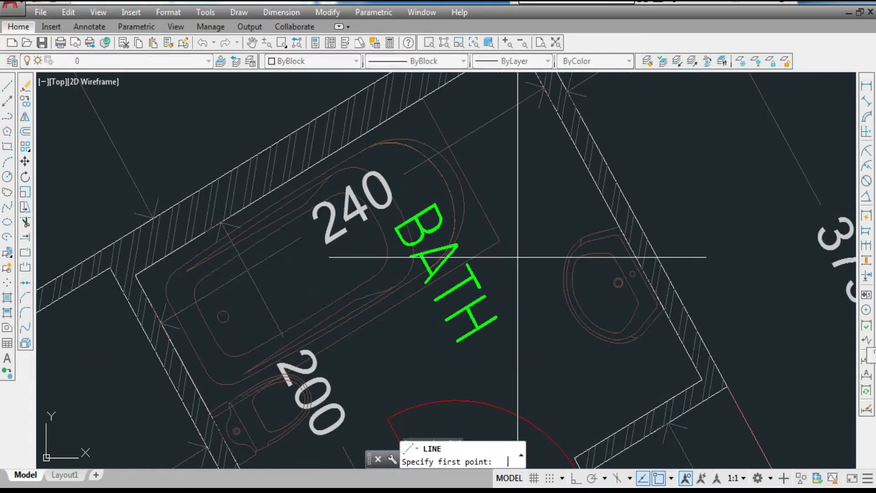
{"action": "left_click", "coordinate": [498, 240]}
{"action": "left_click", "coordinate": [593, 185]}
{"action": "key", "text": "Escape"}
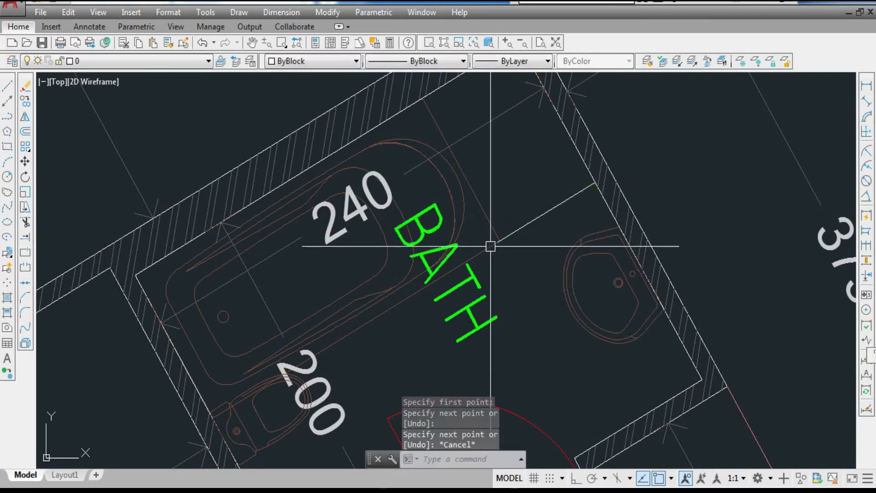
Give the new line between the bathtub and the washbasin wall a different colour
{"action": "left_click", "coordinate": [530, 221]}
{"action": "left_click", "coordinate": [313, 61]}
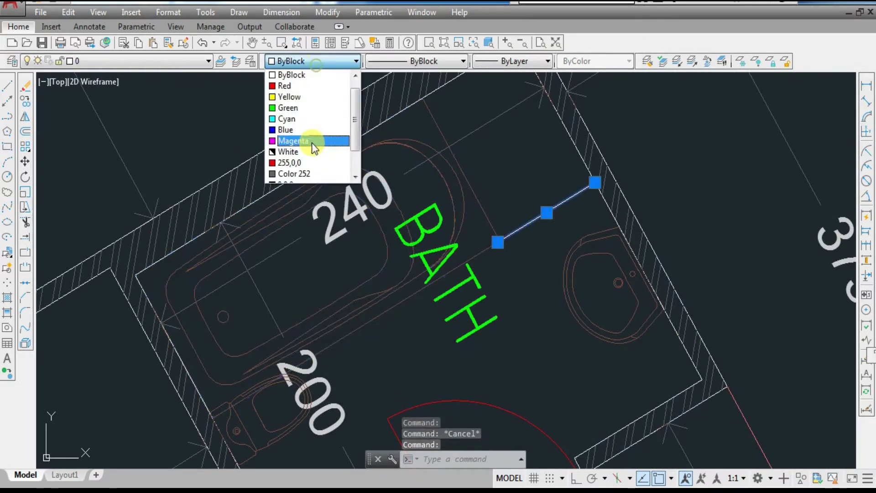
{"action": "left_click", "coordinate": [310, 168]}
{"action": "key", "text": "Escape"}
{"action": "scroll", "coordinate": [307, 168], "scroll_direction": "down", "scroll_amount": 4}
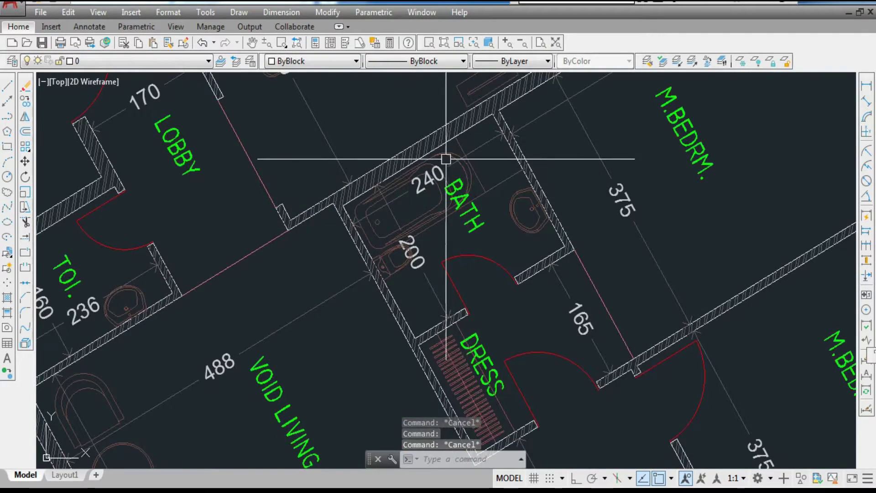
Move the toilet along the Void Living wall toward the DRESS so it stands clear of the bathtub
{"action": "scroll", "coordinate": [394, 269], "scroll_direction": "up", "scroll_amount": 2}
{"action": "left_click", "coordinate": [392, 270]}
{"action": "key", "text": "Return"}
{"action": "scroll", "coordinate": [392, 270], "scroll_direction": "up", "scroll_amount": 3}
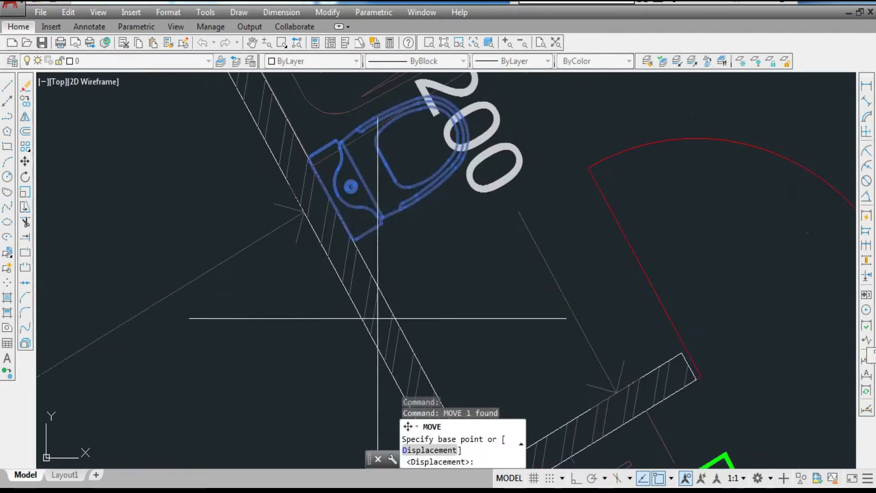
{"action": "left_click", "coordinate": [407, 313]}
{"action": "scroll", "coordinate": [430, 285], "scroll_direction": "down", "scroll_amount": 1}
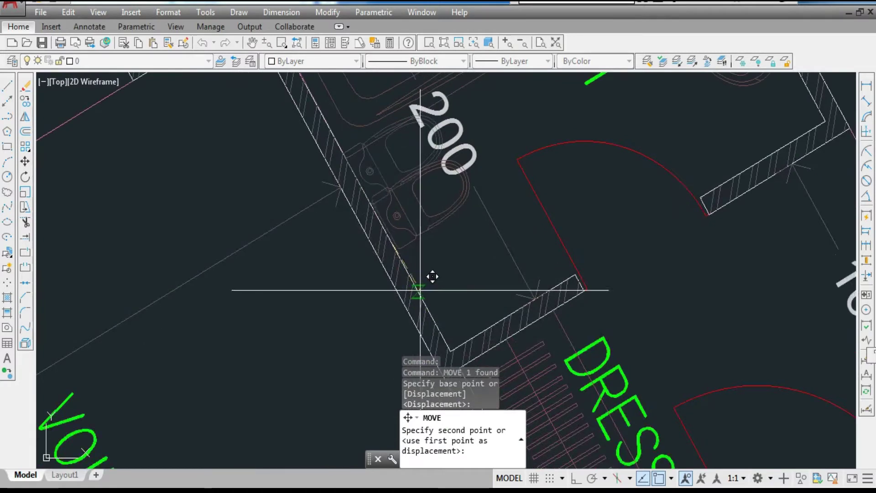
{"action": "left_click", "coordinate": [419, 291]}
{"action": "scroll", "coordinate": [401, 329], "scroll_direction": "down", "scroll_amount": 2}
{"action": "scroll", "coordinate": [400, 328], "scroll_direction": "down", "scroll_amount": 2}
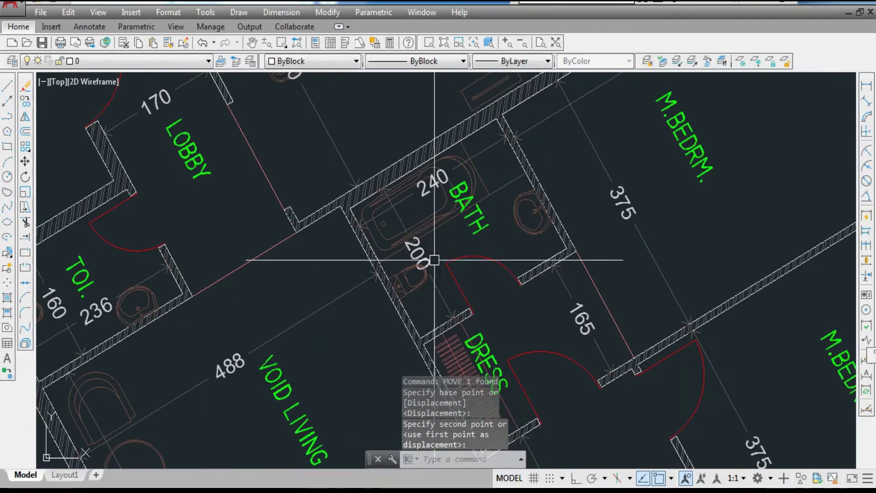
Move the BATH room label off the bathtub toward the door
{"action": "left_click", "coordinate": [479, 223]}
{"action": "type", "text": "m"}
{"action": "key", "text": "Return"}
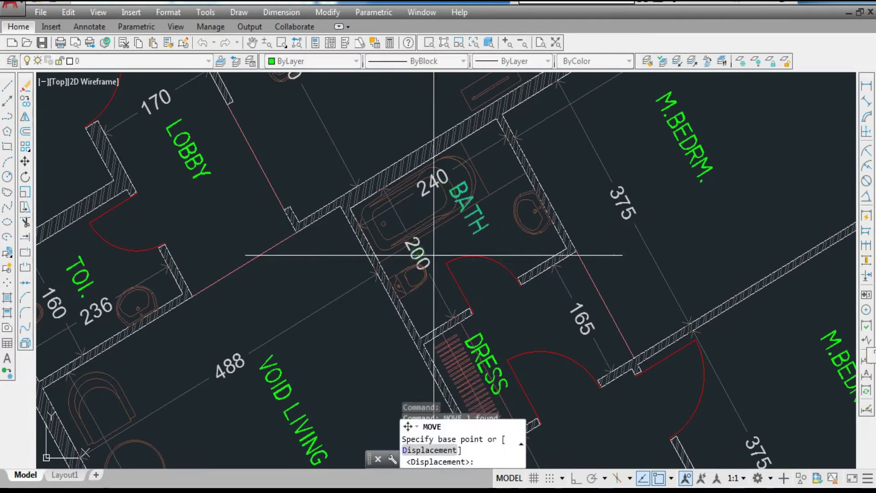
{"action": "left_click", "coordinate": [356, 373]}
{"action": "left_click", "coordinate": [366, 409]}
Shift the 200 dimension a little further along the DRESS wall, toward the BATH door
{"action": "left_click", "coordinate": [418, 250]}
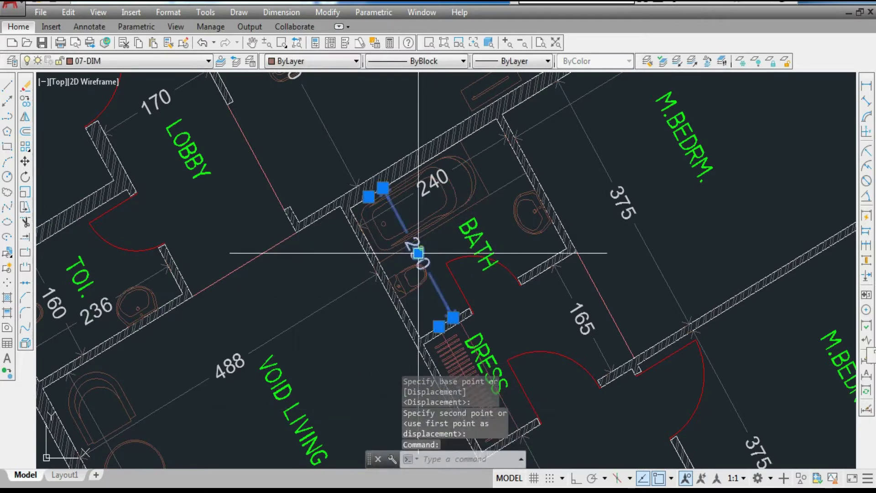
{"action": "scroll", "coordinate": [419, 250], "scroll_direction": "up", "scroll_amount": 5}
{"action": "type", "text": "m"}
{"action": "key", "text": "Return"}
{"action": "left_click", "coordinate": [551, 234]}
{"action": "left_click", "coordinate": [589, 213]}
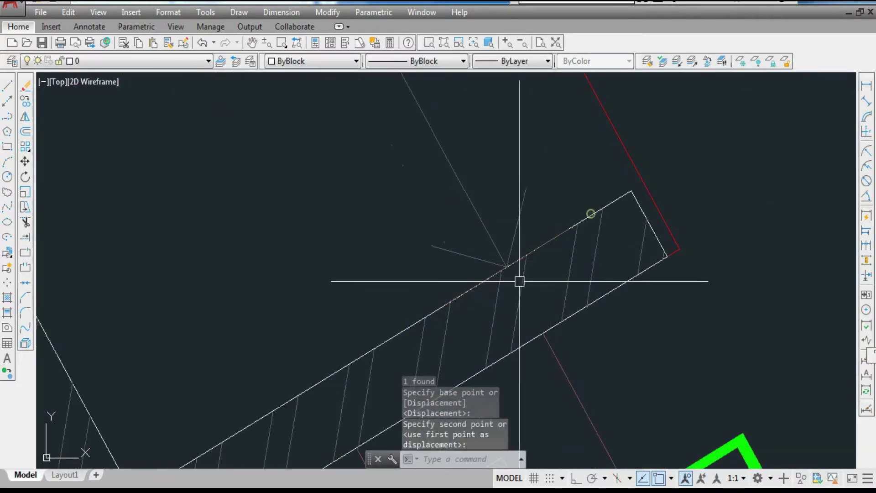
{"action": "scroll", "coordinate": [470, 323], "scroll_direction": "down", "scroll_amount": 5}
{"action": "scroll", "coordinate": [423, 292], "scroll_direction": "down", "scroll_amount": 2}
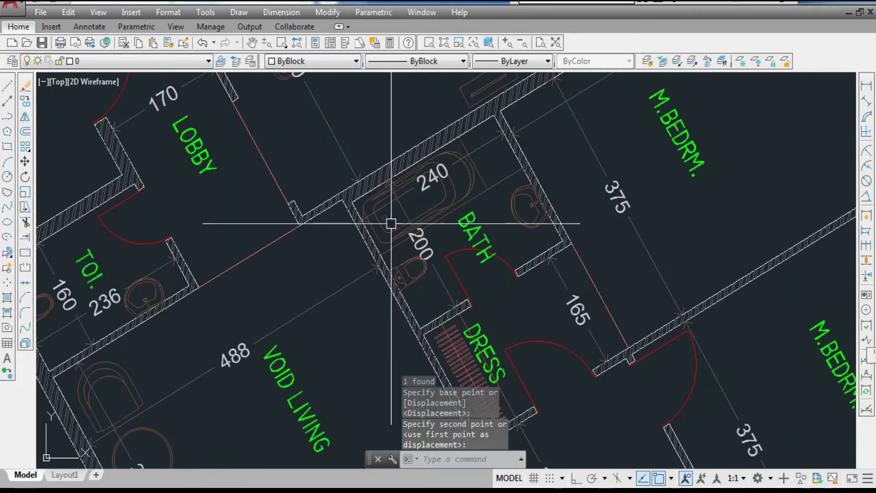
Move the 240 dimension in the BATH a short distance along the Void Living wall, toward the toilet
{"action": "scroll", "coordinate": [362, 217], "scroll_direction": "up", "scroll_amount": 6}
{"action": "scroll", "coordinate": [431, 233], "scroll_direction": "down", "scroll_amount": 2}
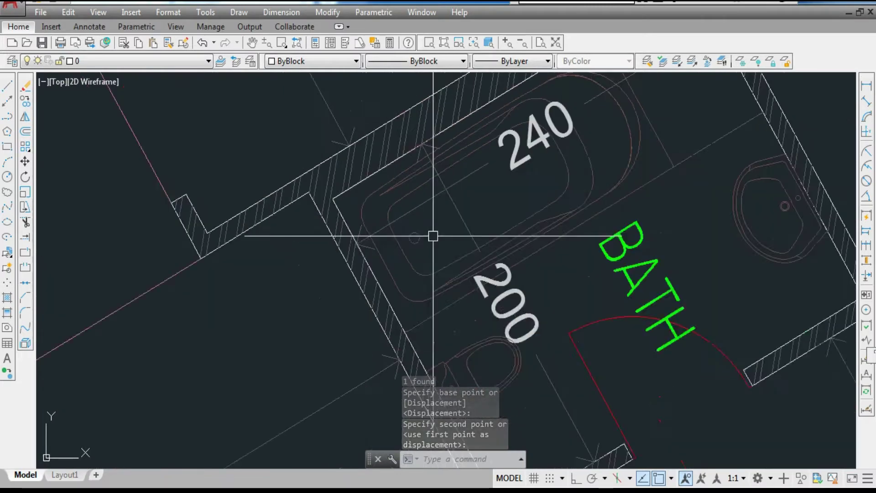
{"action": "left_click", "coordinate": [516, 167]}
{"action": "type", "text": "m"}
{"action": "key", "text": "Return"}
{"action": "scroll", "coordinate": [364, 274], "scroll_direction": "up", "scroll_amount": 4}
{"action": "left_click", "coordinate": [385, 281]}
{"action": "left_click", "coordinate": [406, 318]}
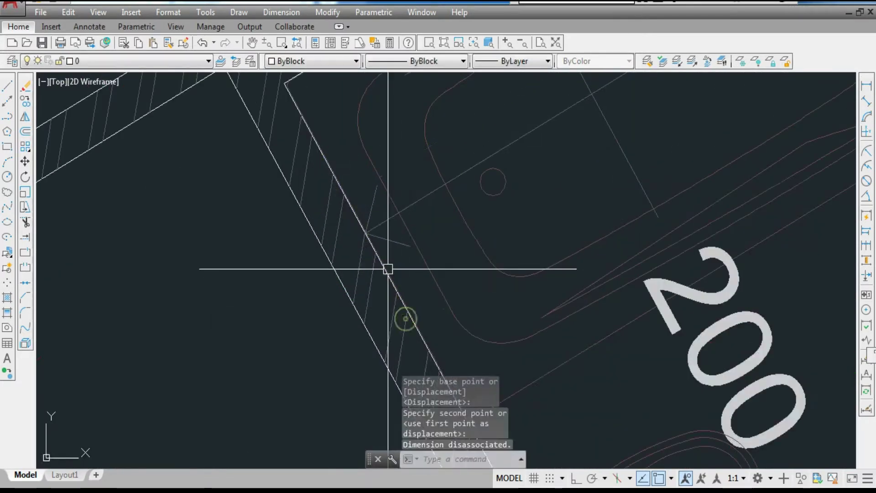
{"action": "scroll", "coordinate": [388, 268], "scroll_direction": "down", "scroll_amount": 3}
{"action": "scroll", "coordinate": [409, 241], "scroll_direction": "down", "scroll_amount": 3}
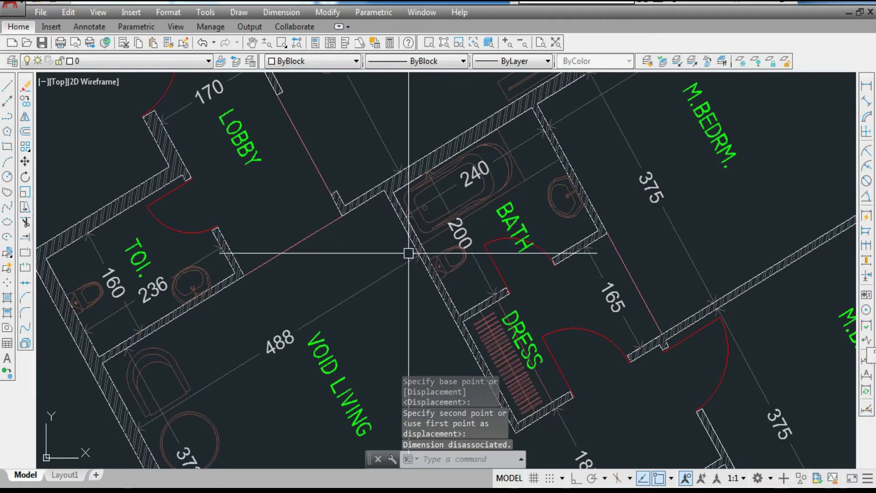
Measure the bathtub's long side with an aligned dimension, without placing the dimension
{"action": "scroll", "coordinate": [515, 167], "scroll_direction": "up", "scroll_amount": 2}
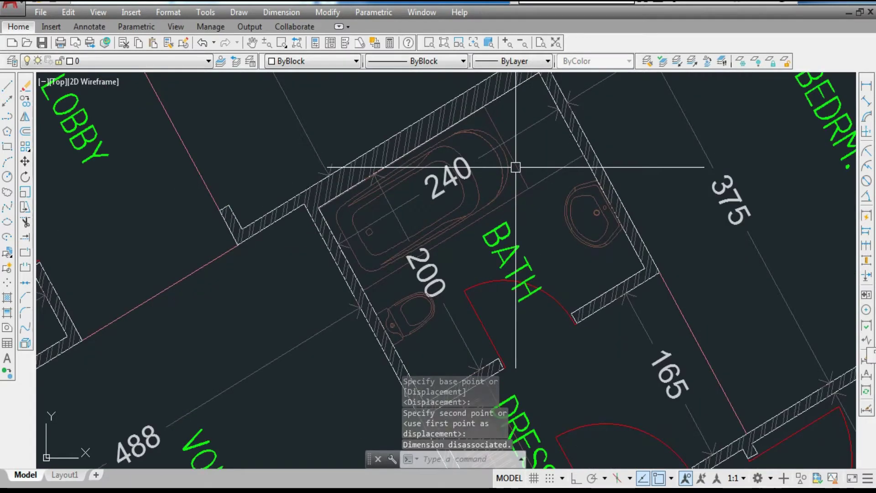
{"action": "left_click", "coordinate": [866, 102]}
{"action": "scroll", "coordinate": [354, 294], "scroll_direction": "up", "scroll_amount": 4}
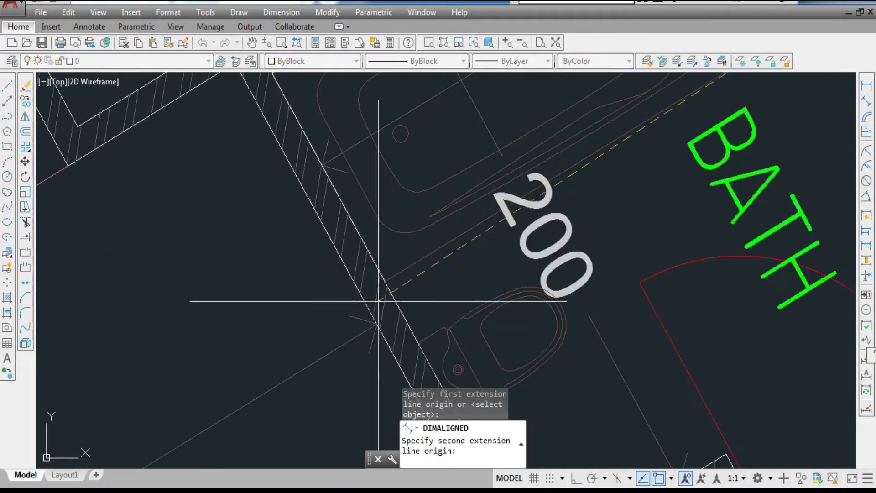
{"action": "left_click", "coordinate": [385, 280]}
{"action": "scroll", "coordinate": [384, 284], "scroll_direction": "down", "scroll_amount": 2}
{"action": "key", "text": "Escape"}
{"action": "scroll", "coordinate": [512, 202], "scroll_direction": "down", "scroll_amount": 3}
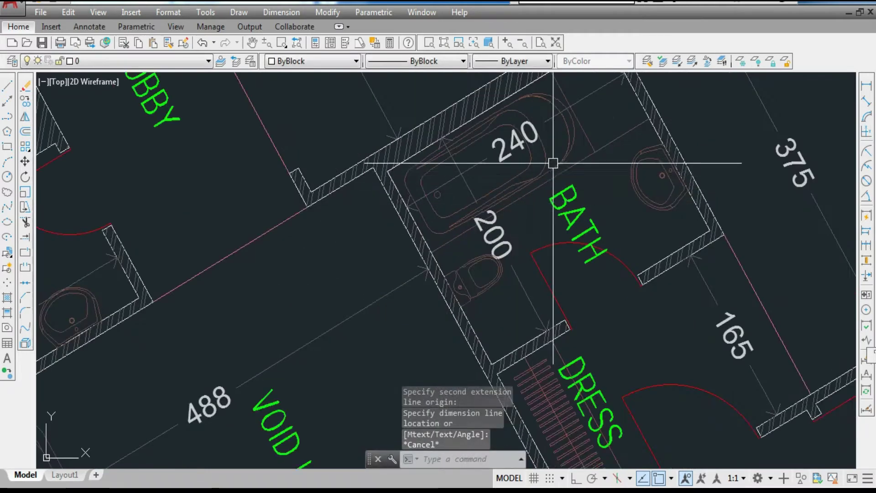
Measure from the bathtub's outer end to the BATH wall facing the Void Living with an aligned dimension, without placing the dimension
{"action": "scroll", "coordinate": [553, 163], "scroll_direction": "up", "scroll_amount": 3}
{"action": "key", "text": "Return"}
{"action": "left_click", "coordinate": [594, 147]}
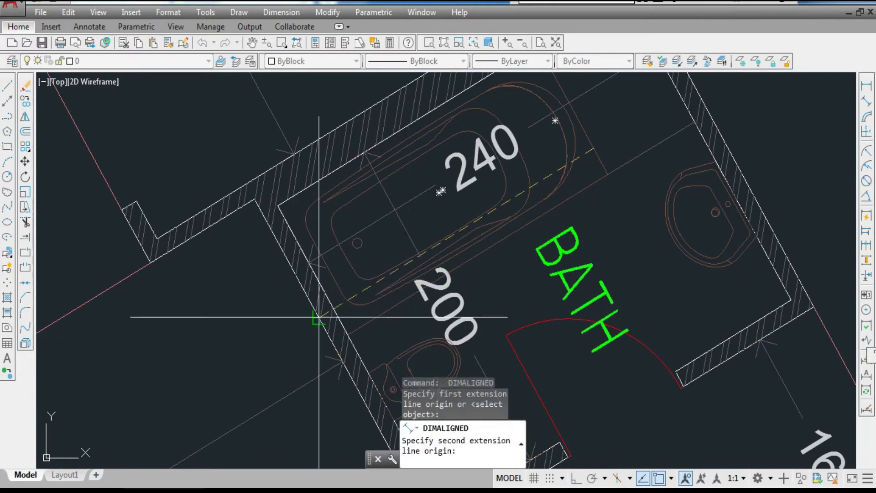
{"action": "left_click", "coordinate": [318, 316]}
{"action": "scroll", "coordinate": [465, 231], "scroll_direction": "up", "scroll_amount": 3}
{"action": "key", "text": "Escape"}
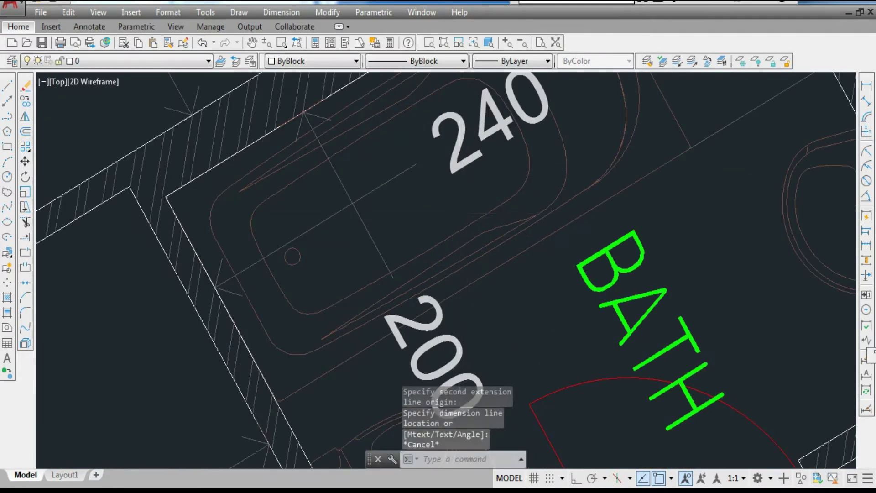
{"action": "scroll", "coordinate": [485, 157], "scroll_direction": "down", "scroll_amount": 5}
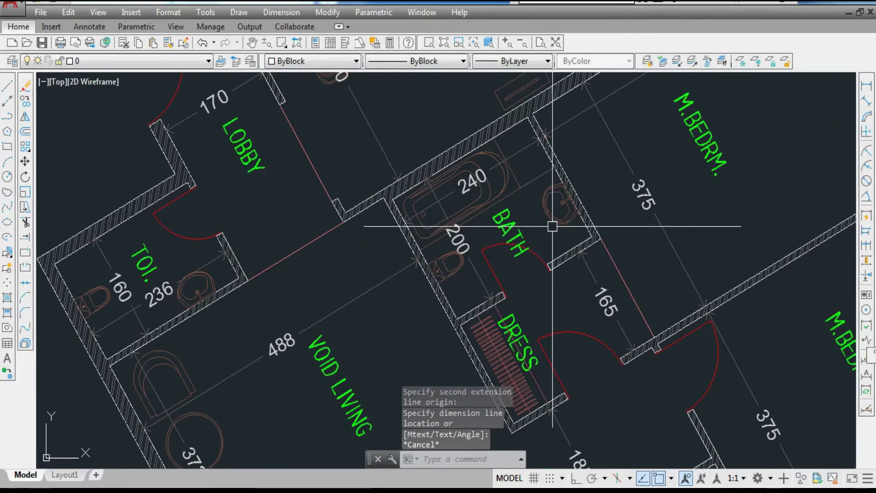
Rotate the spare double bed block by 90 degrees so its headboard faces upward
{"action": "scroll", "coordinate": [526, 152], "scroll_direction": "down", "scroll_amount": 3}
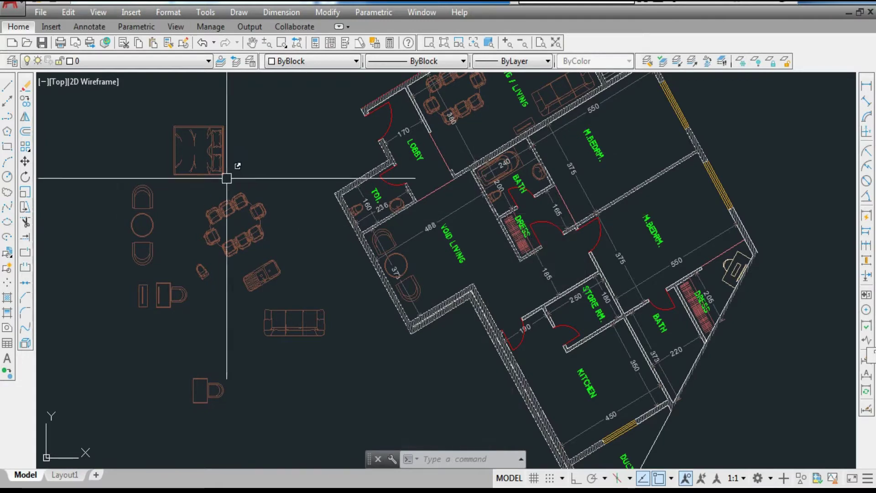
{"action": "type", "text": "RO"}
{"action": "key", "text": "Return"}
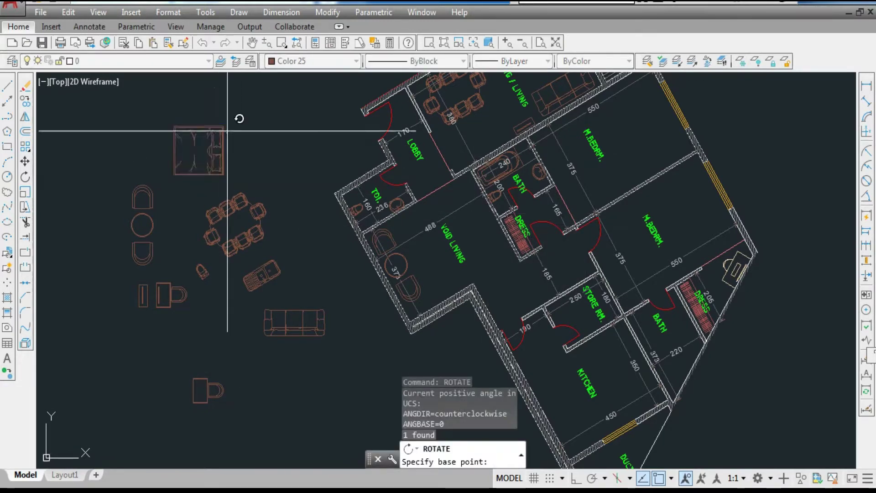
{"action": "left_click", "coordinate": [225, 132]}
{"action": "left_click", "coordinate": [224, 86]}
Move the double bed by its headboard midpoint onto the wall below the balcony, in the M.BEDRM. beside the BATH
{"action": "left_click", "coordinate": [241, 149]}
{"action": "type", "text": "m"}
{"action": "key", "text": "Return"}
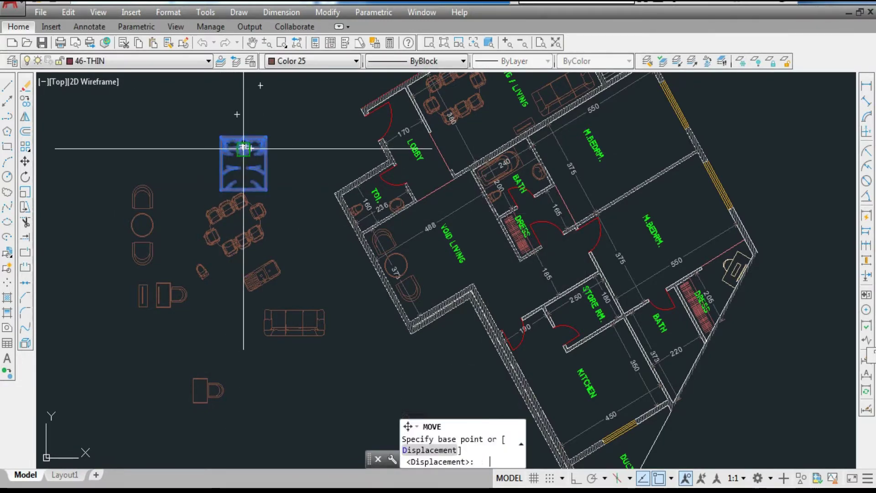
{"action": "scroll", "coordinate": [244, 123], "scroll_direction": "up", "scroll_amount": 4}
{"action": "left_click", "coordinate": [231, 136]}
{"action": "scroll", "coordinate": [211, 153], "scroll_direction": "down", "scroll_amount": 6}
{"action": "scroll", "coordinate": [452, 162], "scroll_direction": "up", "scroll_amount": 3}
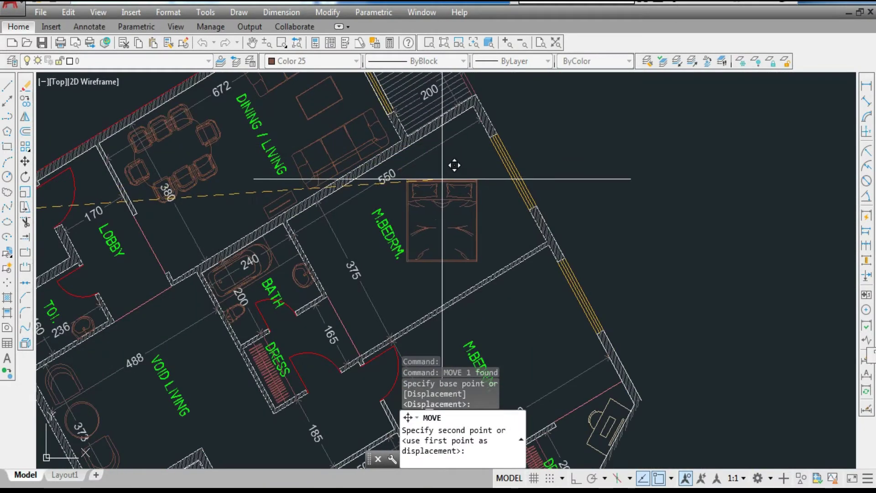
{"action": "scroll", "coordinate": [456, 147], "scroll_direction": "down", "scroll_amount": 2}
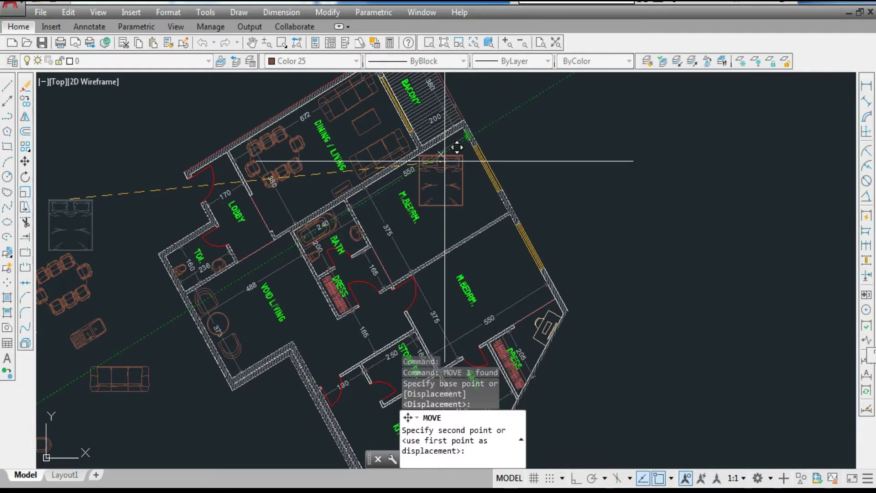
{"action": "scroll", "coordinate": [456, 147], "scroll_direction": "up", "scroll_amount": 3}
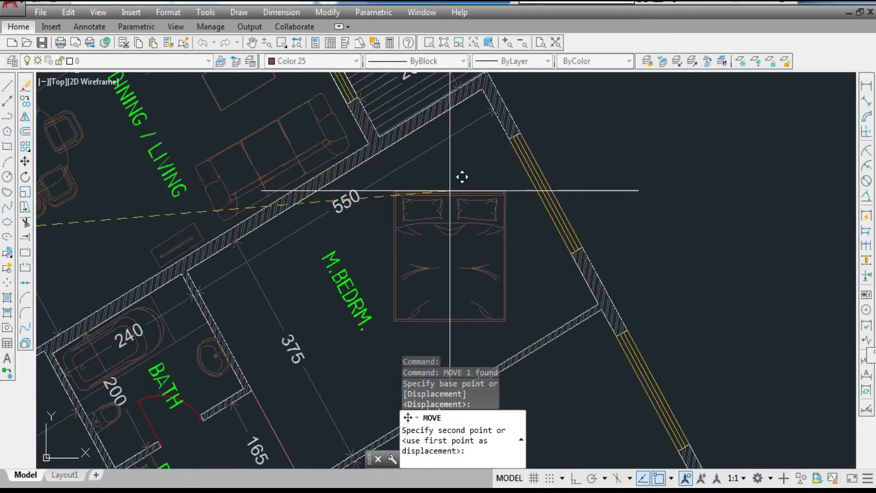
{"action": "scroll", "coordinate": [453, 150], "scroll_direction": "down", "scroll_amount": 3}
{"action": "scroll", "coordinate": [454, 141], "scroll_direction": "up", "scroll_amount": 3}
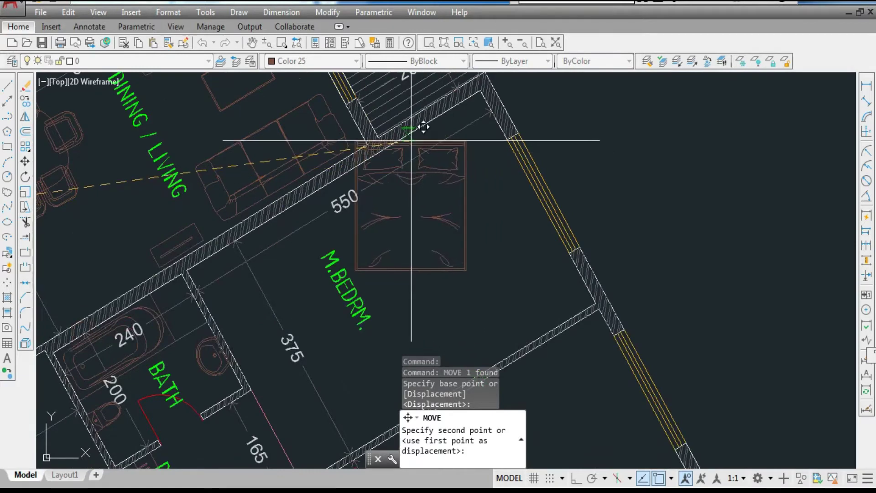
{"action": "left_click", "coordinate": [405, 136]}
Rotate the bed about its headboard midpoint by about 31 degrees to follow the slanted bedroom wall
{"action": "left_click", "coordinate": [416, 169]}
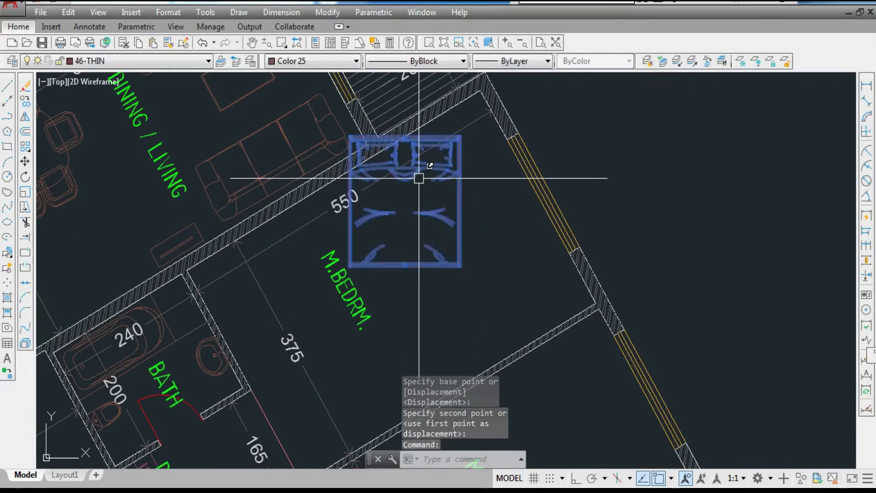
{"action": "type", "text": "ro"}
{"action": "key", "text": "Return"}
{"action": "scroll", "coordinate": [406, 137], "scroll_direction": "up", "scroll_amount": 4}
{"action": "left_click", "coordinate": [405, 136]}
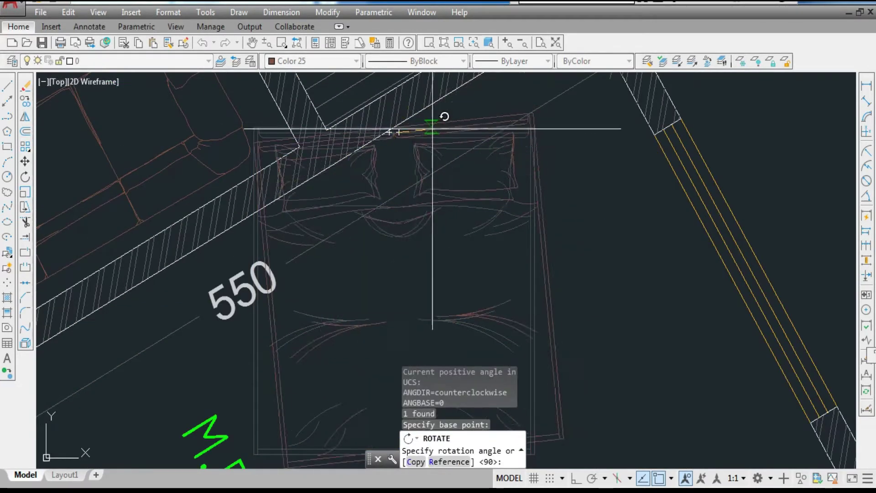
{"action": "scroll", "coordinate": [433, 129], "scroll_direction": "up", "scroll_amount": 3}
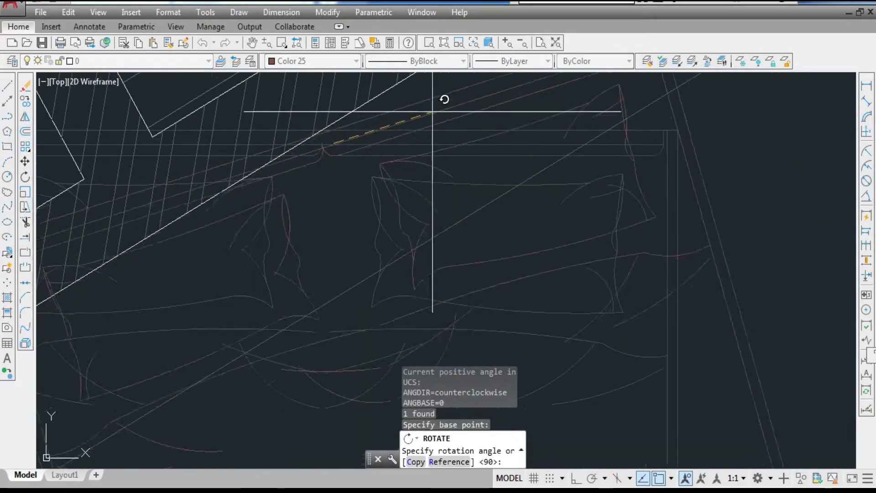
{"action": "left_click", "coordinate": [394, 99]}
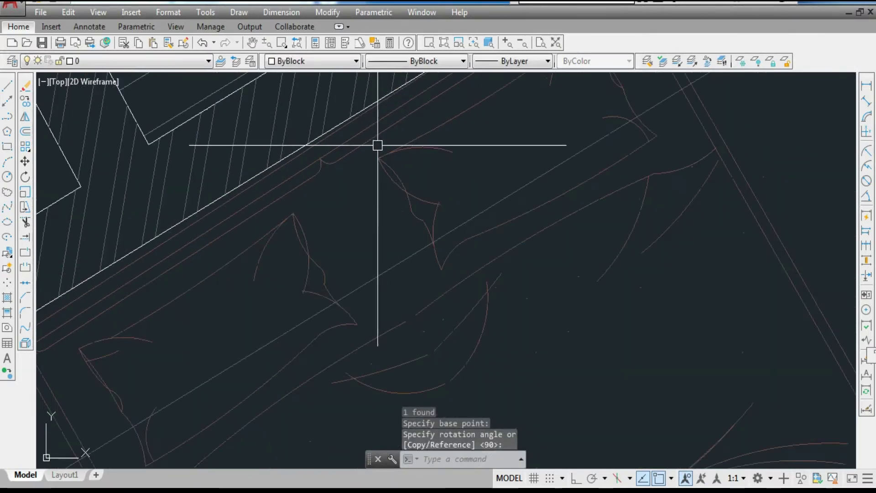
Fine-tune the bed's rotation about a point on its headboard so the headboard runs parallel to the wall
{"action": "left_click", "coordinate": [378, 145]}
{"action": "left_click", "coordinate": [358, 151]}
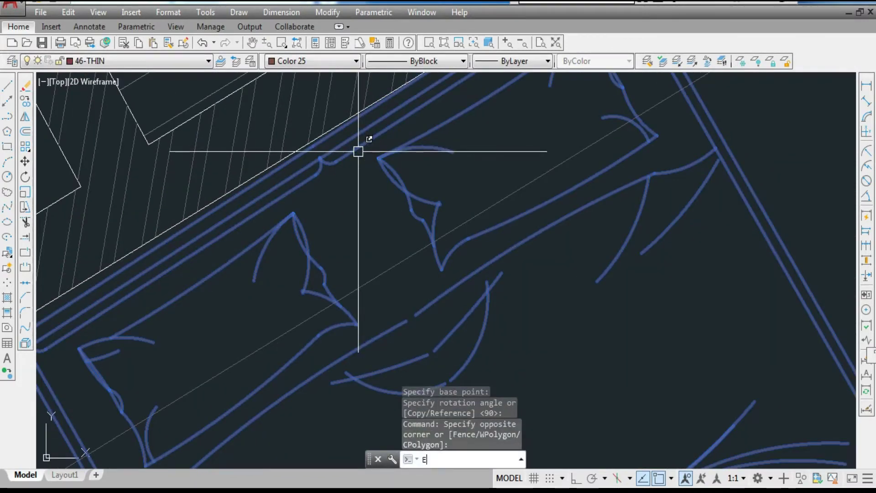
{"action": "key", "text": "BackSpace"}
{"action": "type", "text": "RO"}
{"action": "key", "text": "space"}
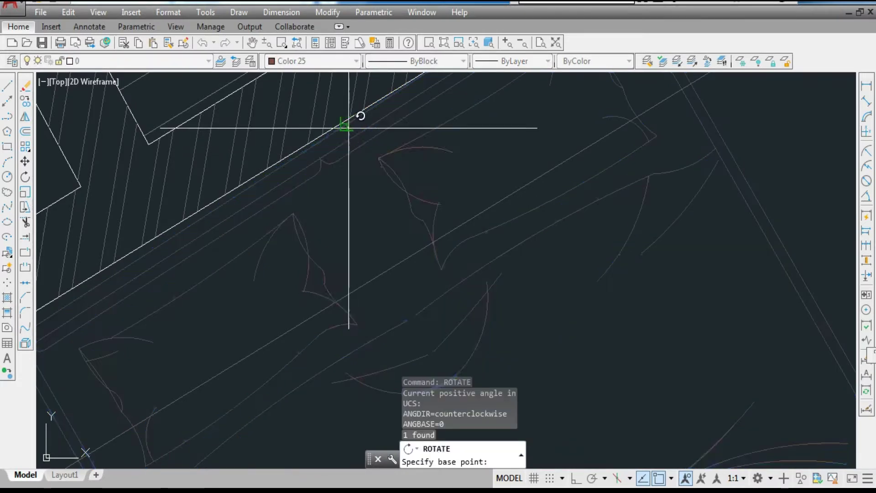
{"action": "left_click", "coordinate": [346, 124]}
{"action": "scroll", "coordinate": [335, 141], "scroll_direction": "up", "scroll_amount": 2}
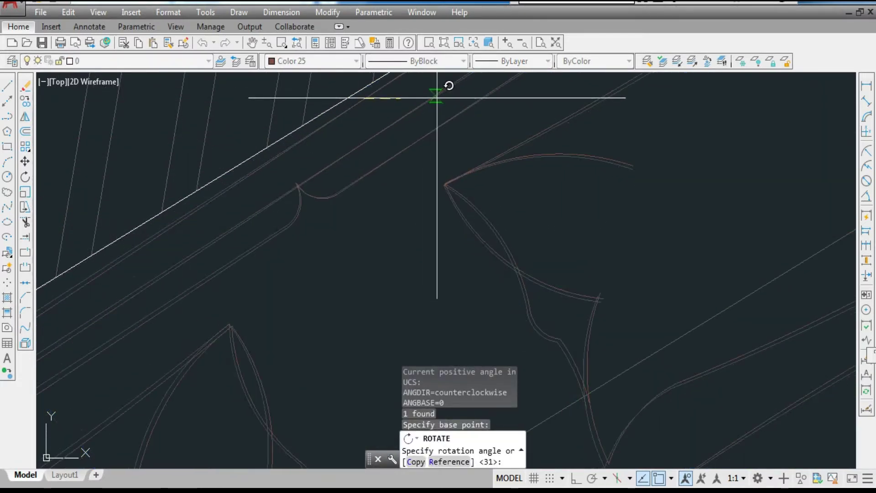
{"action": "left_click", "coordinate": [542, 104]}
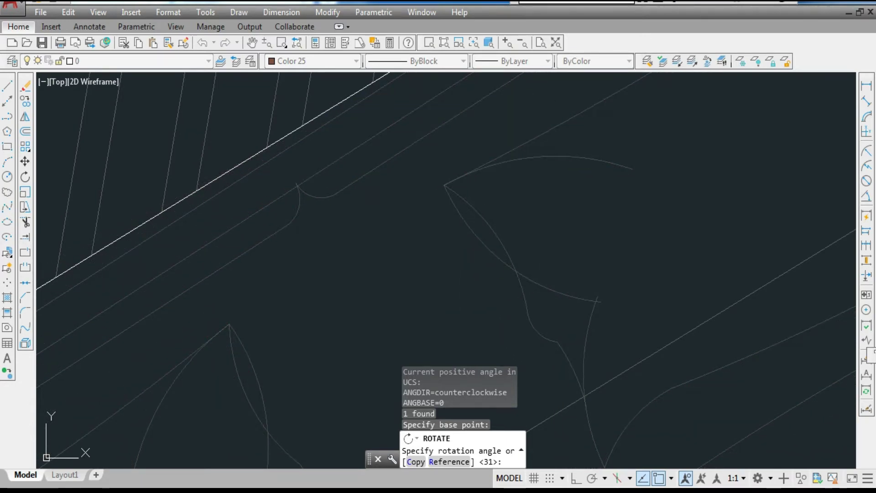
Slide the bed a short distance along its headboard wall, away from the window
{"action": "scroll", "coordinate": [401, 189], "scroll_direction": "down", "scroll_amount": 5}
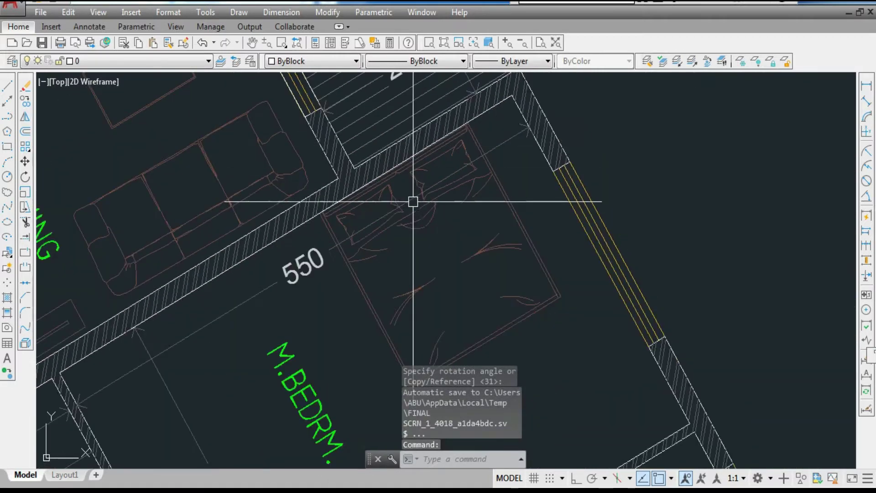
{"action": "scroll", "coordinate": [413, 201], "scroll_direction": "down", "scroll_amount": 3}
{"action": "left_click", "coordinate": [428, 203]}
{"action": "key", "text": "Return"}
{"action": "scroll", "coordinate": [428, 203], "scroll_direction": "up", "scroll_amount": 4}
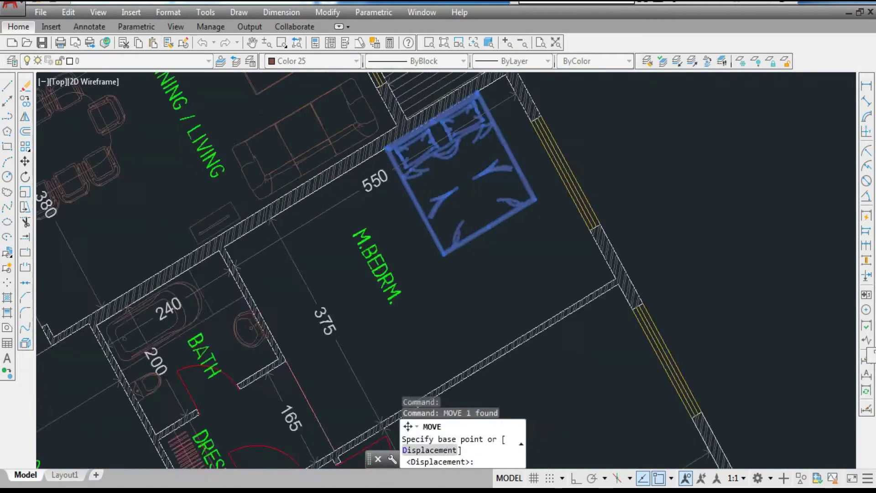
{"action": "scroll", "coordinate": [389, 212], "scroll_direction": "down", "scroll_amount": 2}
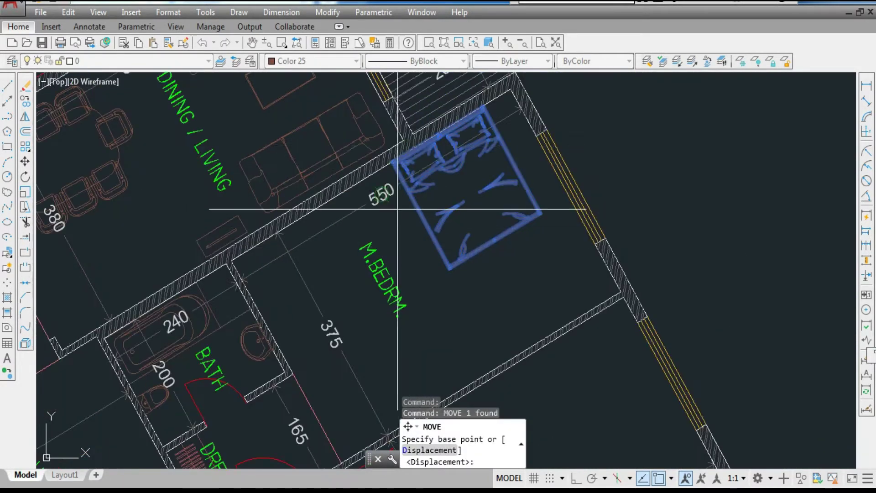
{"action": "scroll", "coordinate": [449, 146], "scroll_direction": "up", "scroll_amount": 7}
{"action": "left_click", "coordinate": [471, 110]}
{"action": "scroll", "coordinate": [303, 211], "scroll_direction": "down", "scroll_amount": 10}
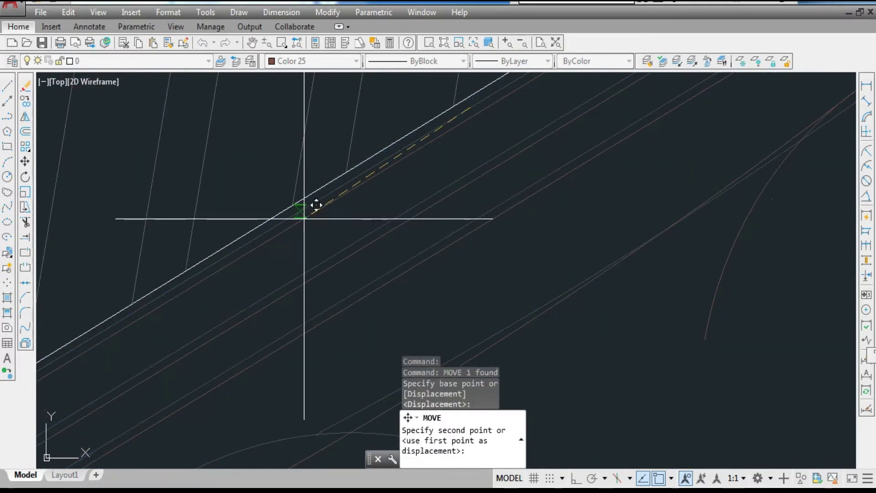
{"action": "scroll", "coordinate": [445, 178], "scroll_direction": "down", "scroll_amount": 4}
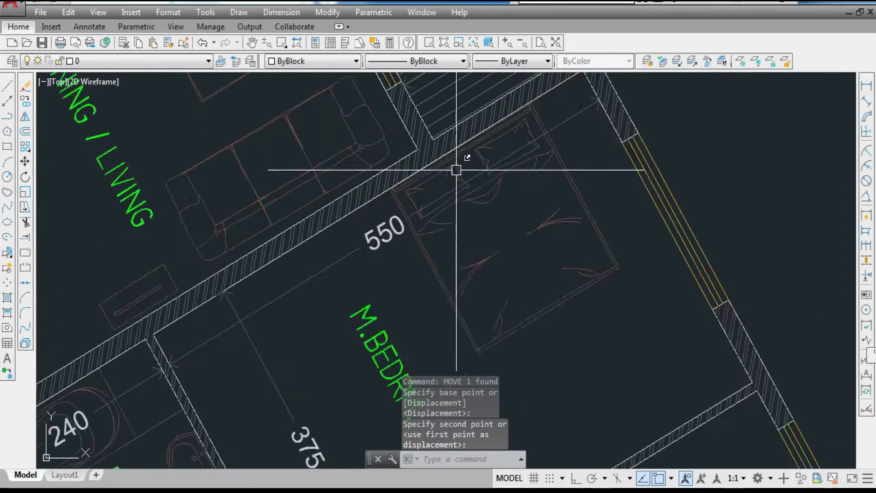
Shift the bed by its foot corner a little further along the headboard wall, toward the BATH side
{"action": "left_click", "coordinate": [485, 182]}
{"action": "key", "text": "space"}
{"action": "scroll", "coordinate": [556, 267], "scroll_direction": "up", "scroll_amount": 3}
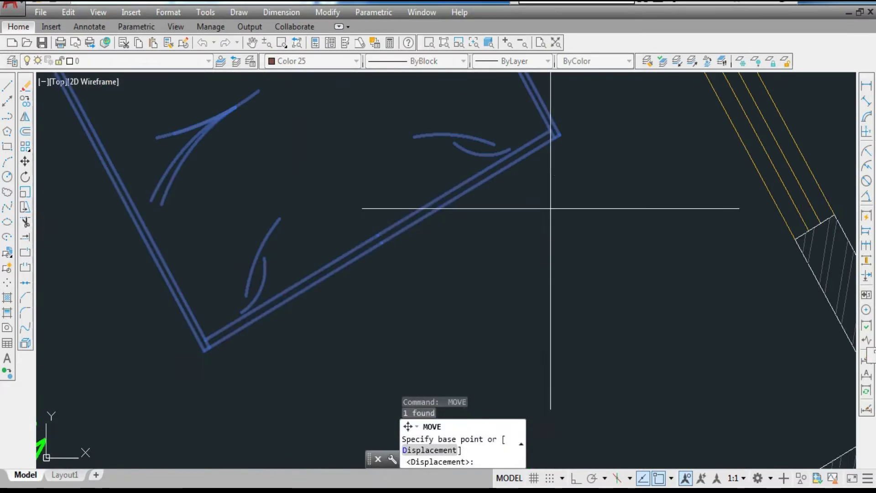
{"action": "scroll", "coordinate": [552, 139], "scroll_direction": "up", "scroll_amount": 2}
{"action": "left_click", "coordinate": [532, 149]}
{"action": "left_click", "coordinate": [448, 199]}
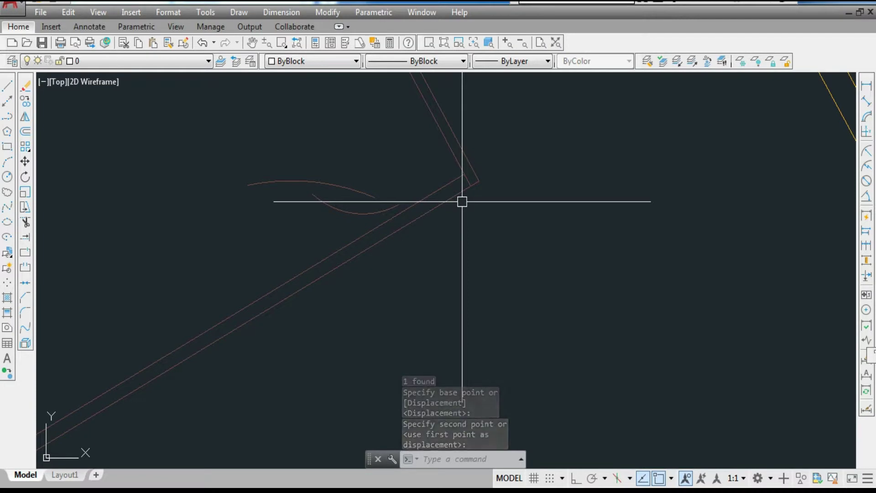
{"action": "scroll", "coordinate": [486, 140], "scroll_direction": "down", "scroll_amount": 10}
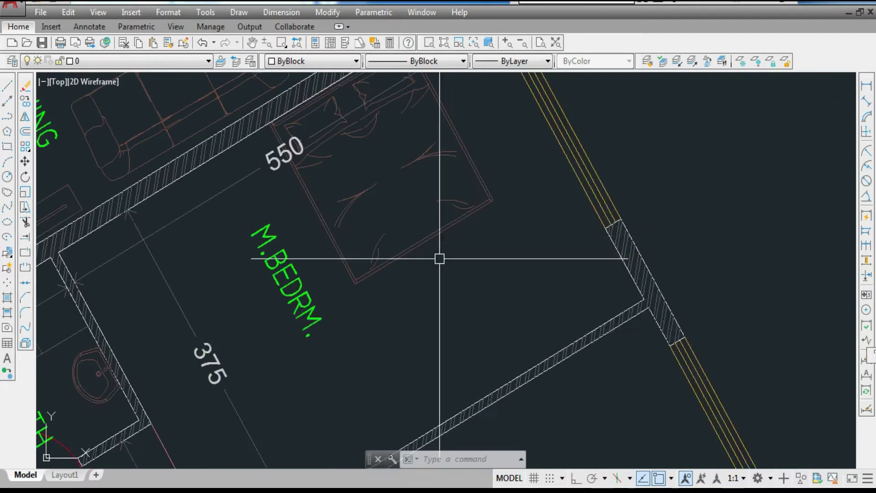
{"action": "scroll", "coordinate": [242, 281], "scroll_direction": "up", "scroll_amount": 4}
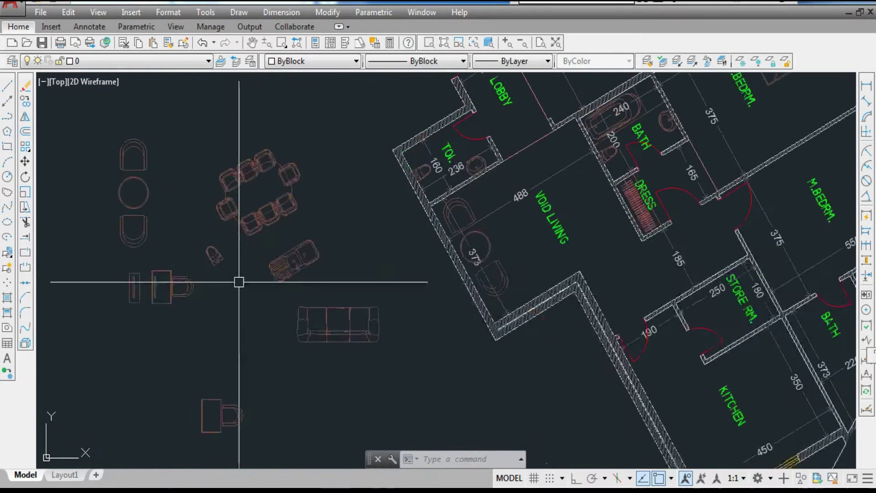
Copy the round table and two-chair set into the master bedroom next to the balcony, near the window
{"action": "left_click", "coordinate": [128, 212]}
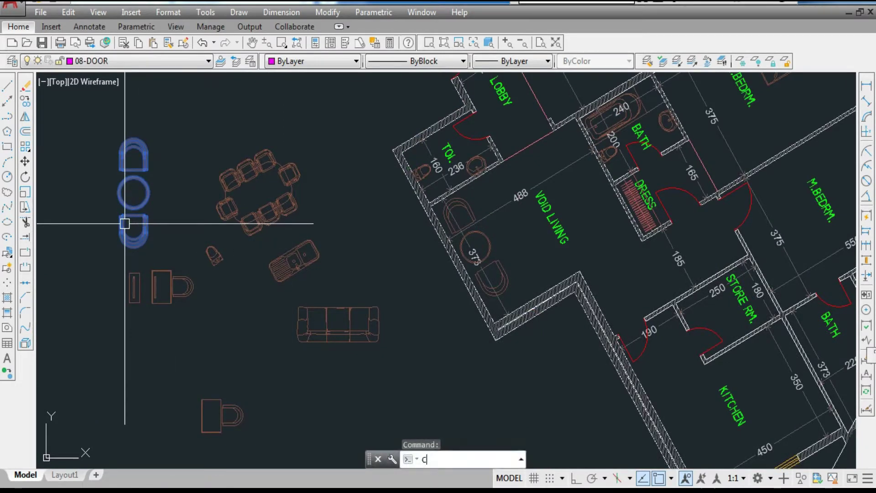
{"action": "type", "text": "o"}
{"action": "key", "text": "Return"}
{"action": "left_click", "coordinate": [133, 192]}
{"action": "scroll", "coordinate": [131, 194], "scroll_direction": "down", "scroll_amount": 5}
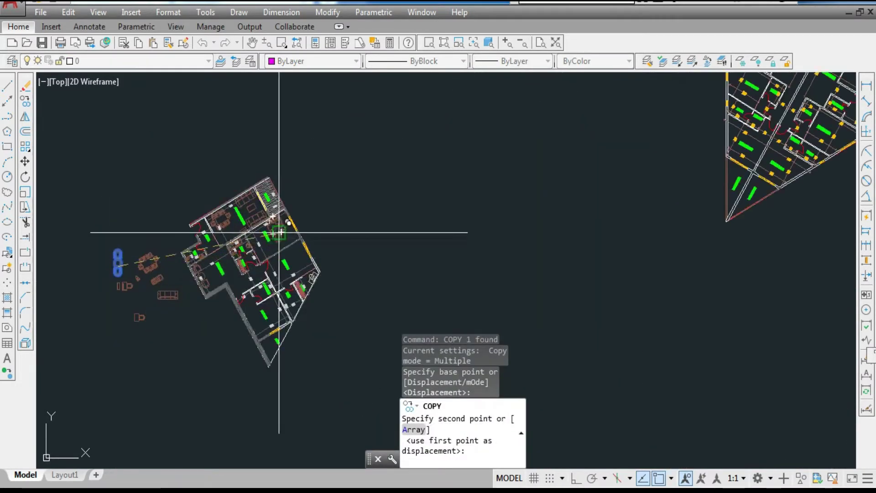
{"action": "scroll", "coordinate": [279, 233], "scroll_direction": "up", "scroll_amount": 5}
{"action": "left_click", "coordinate": [309, 239]}
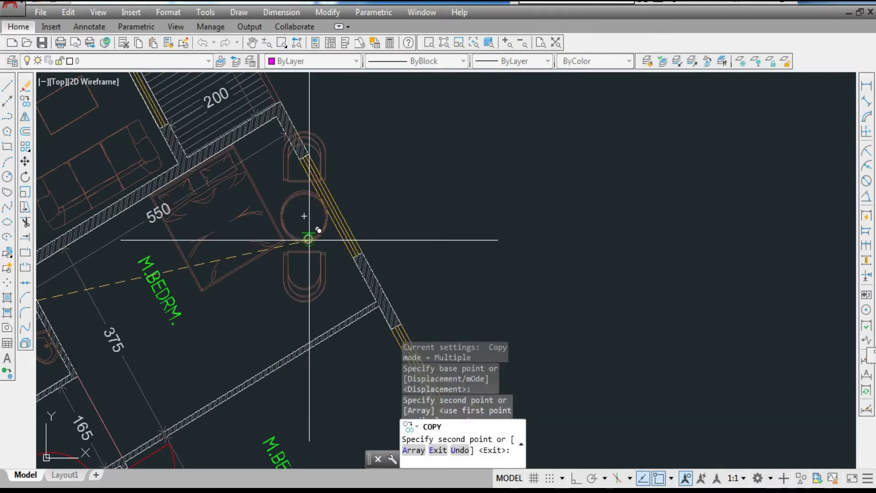
{"action": "key", "text": "Escape"}
Rotate the copied table and chair set about the table's centre to align with the bedroom's window wall
{"action": "type", "text": "ro"}
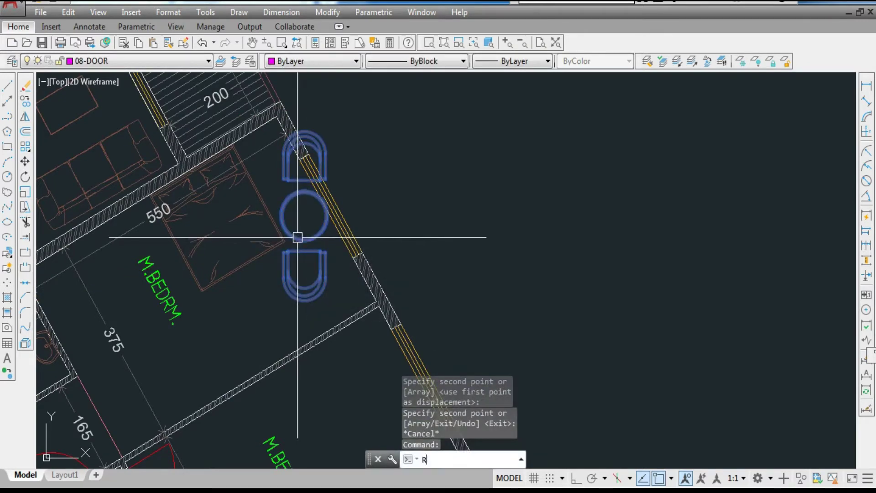
{"action": "key", "text": "Return"}
{"action": "scroll", "coordinate": [297, 209], "scroll_direction": "up", "scroll_amount": 4}
{"action": "left_click", "coordinate": [316, 213]}
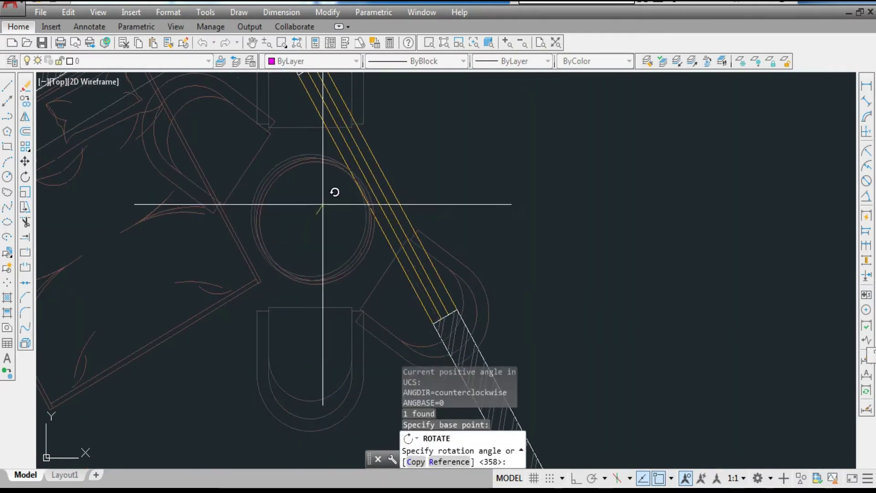
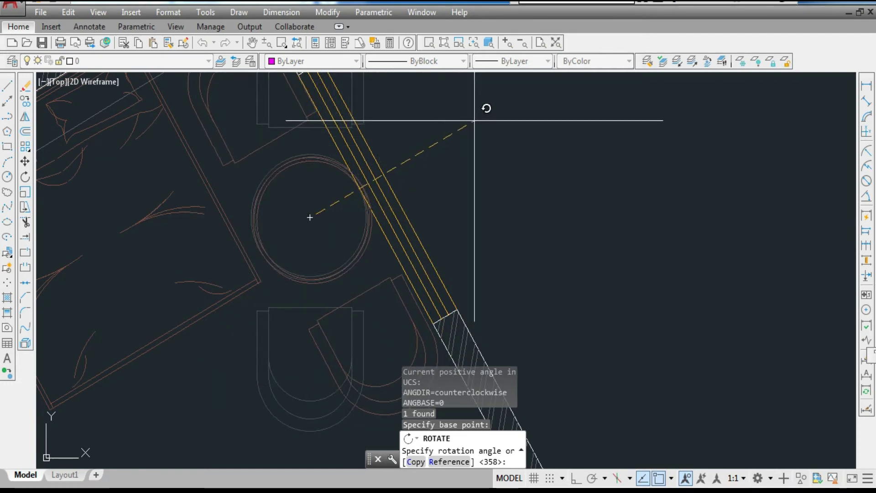
{"action": "left_click", "coordinate": [460, 131]}
Move the bed along its headboard wall, away from the table and chair set
{"action": "scroll", "coordinate": [459, 136], "scroll_direction": "down", "scroll_amount": 2}
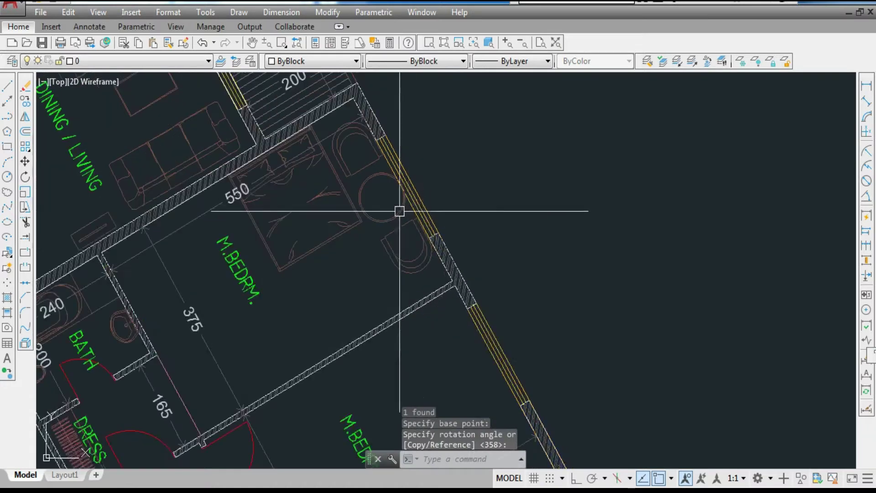
{"action": "left_click", "coordinate": [341, 229]}
{"action": "type", "text": "m"}
{"action": "key", "text": "Return"}
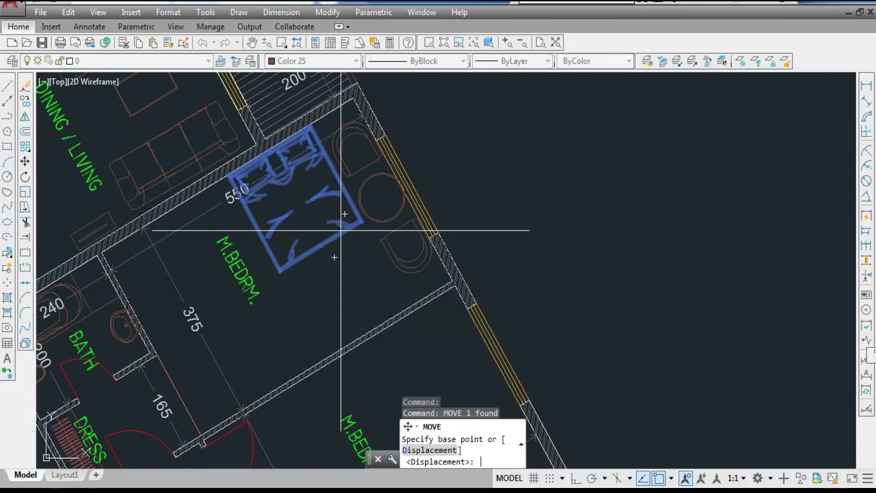
{"action": "scroll", "coordinate": [237, 164], "scroll_direction": "up", "scroll_amount": 4}
{"action": "scroll", "coordinate": [227, 149], "scroll_direction": "up", "scroll_amount": 2}
{"action": "left_click", "coordinate": [187, 274]}
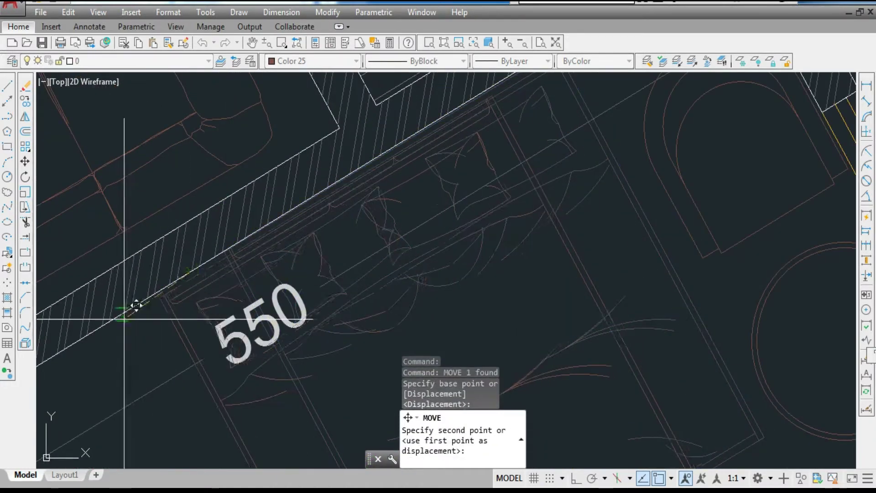
{"action": "left_click", "coordinate": [109, 325]}
{"action": "scroll", "coordinate": [324, 239], "scroll_direction": "down", "scroll_amount": 3}
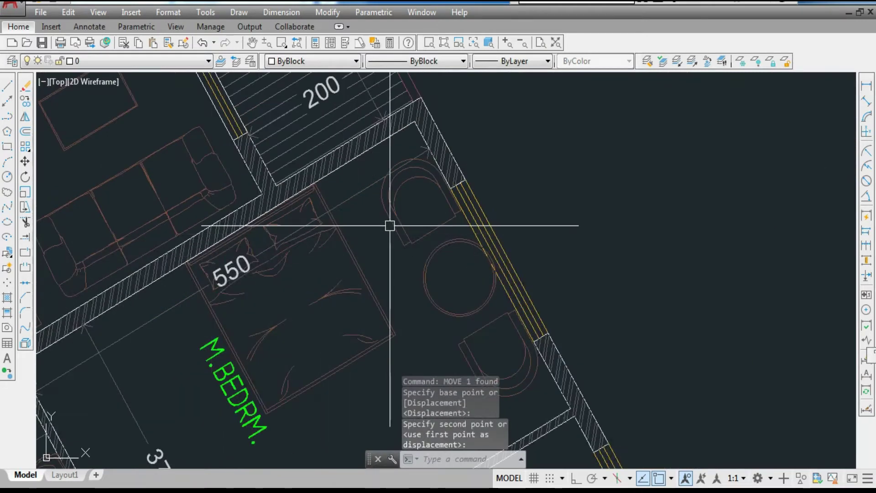
{"action": "left_click", "coordinate": [389, 225]}
{"action": "key", "text": "Return"}
{"action": "scroll", "coordinate": [116, 296], "scroll_direction": "up", "scroll_amount": 2}
{"action": "left_click", "coordinate": [166, 278]}
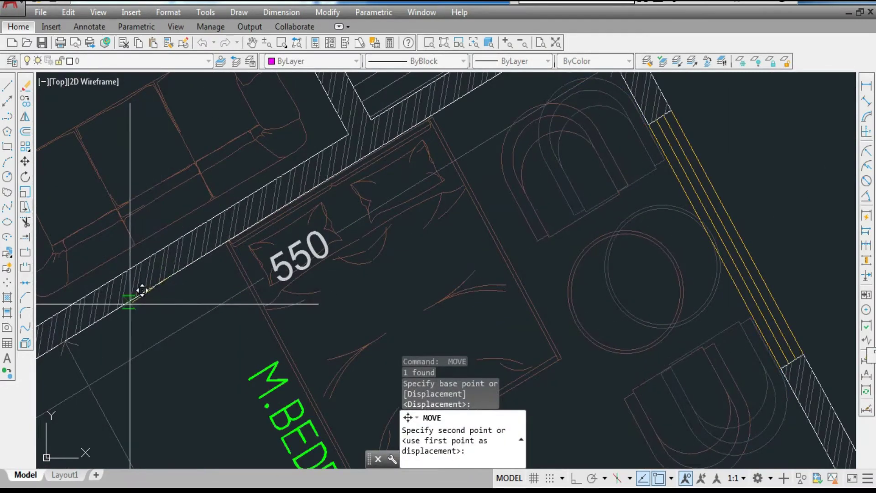
{"action": "key", "text": "Escape"}
Move the bed a little further along the headboard wall, away from the window
{"action": "left_click", "coordinate": [264, 318]}
{"action": "type", "text": "m"}
{"action": "key", "text": "Return"}
{"action": "scroll", "coordinate": [216, 233], "scroll_direction": "up", "scroll_amount": 4}
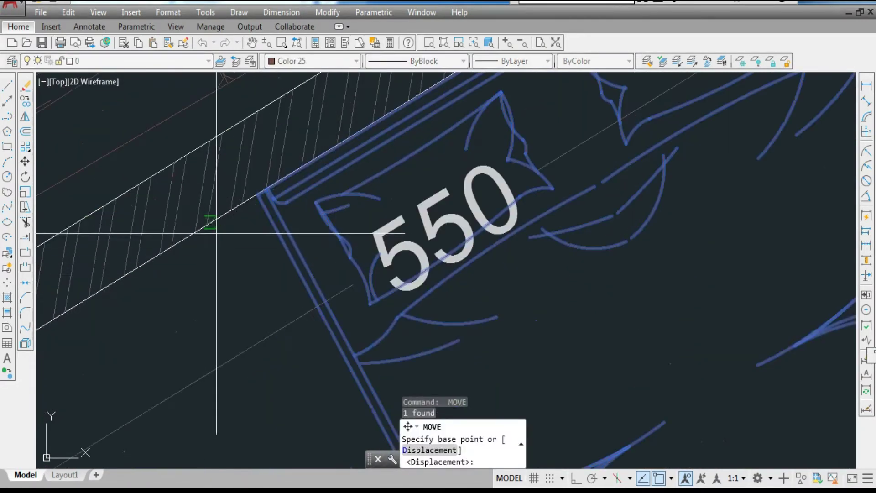
{"action": "left_click", "coordinate": [216, 233]}
{"action": "left_click", "coordinate": [156, 260]}
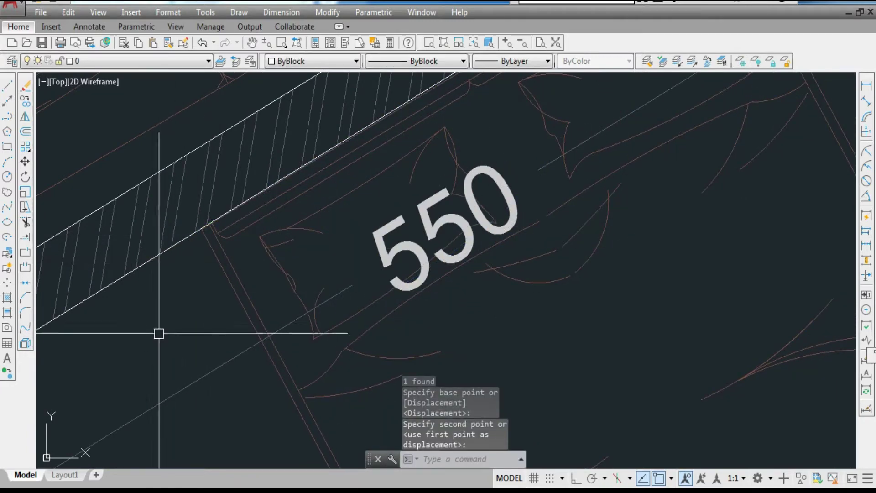
{"action": "scroll", "coordinate": [200, 377], "scroll_direction": "down", "scroll_amount": 5}
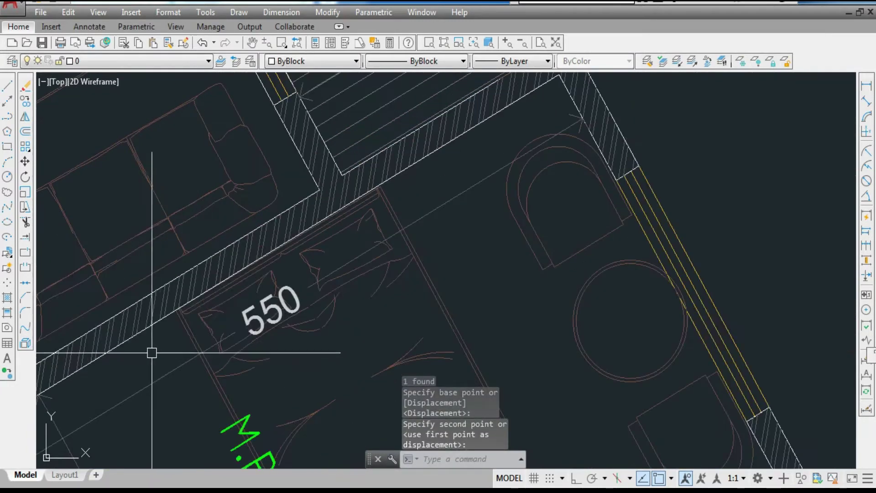
Scale the bedroom's table and chair set by a factor of 0.5, with the base point on its lower chair
{"action": "scroll", "coordinate": [400, 294], "scroll_direction": "up", "scroll_amount": 1}
{"action": "left_click", "coordinate": [439, 258]}
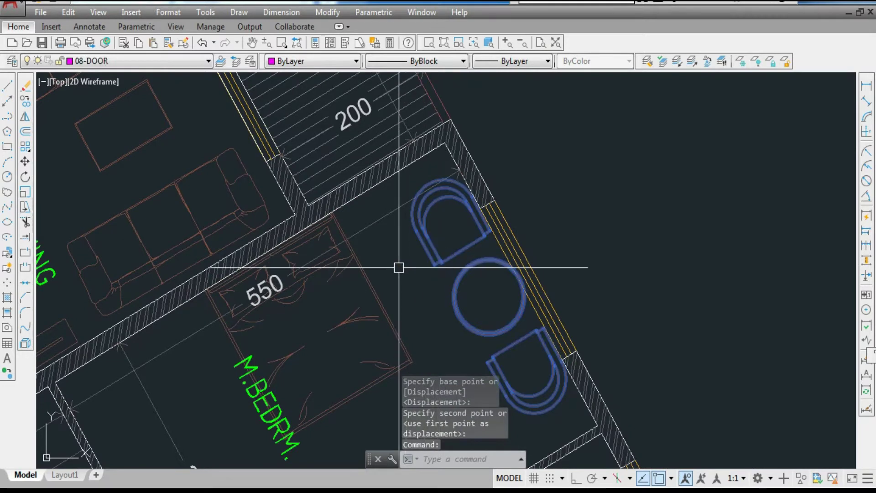
{"action": "key", "text": "Return"}
{"action": "type", "text": "sc"}
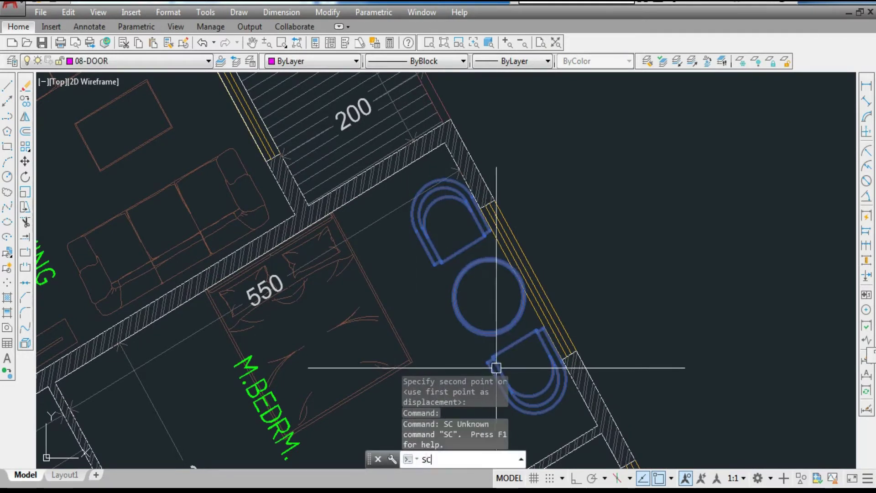
{"action": "type", "text": "ale"}
{"action": "key", "text": "Return"}
{"action": "left_click", "coordinate": [540, 392]}
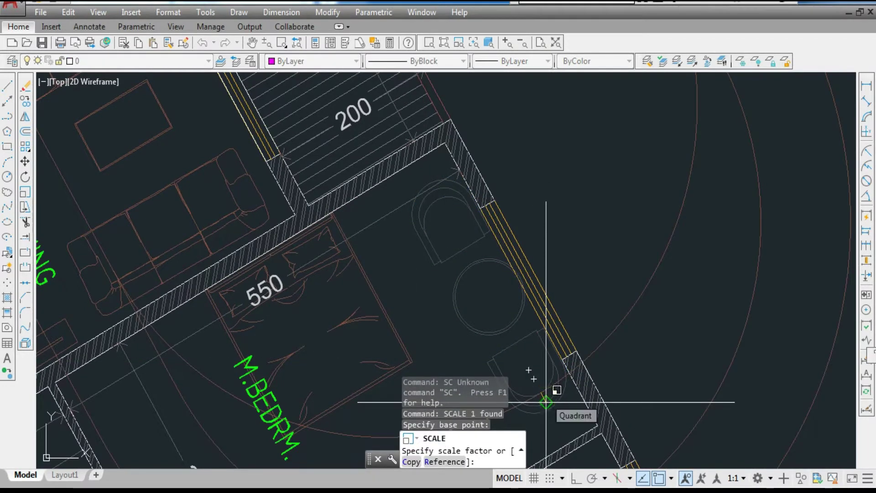
{"action": "type", "text": ".5"}
{"action": "key", "text": "Return"}
{"action": "left_click", "coordinate": [514, 348]}
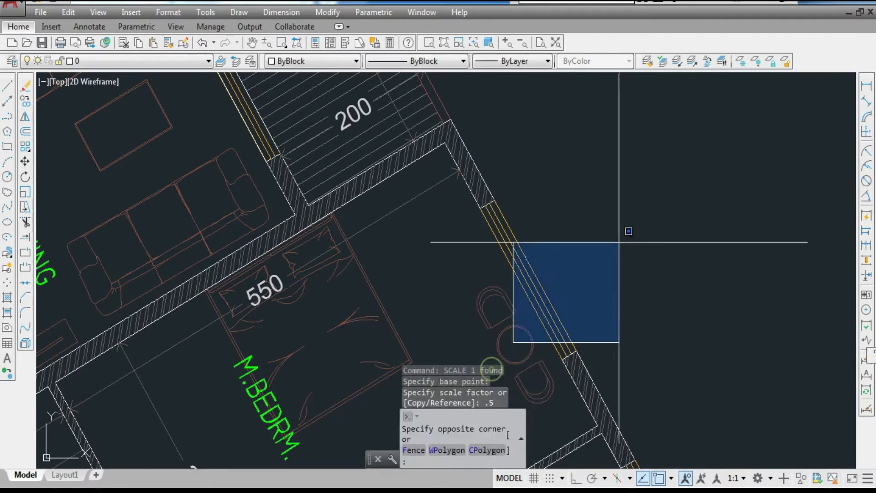
{"action": "key", "text": "Escape"}
Check the width of the scaled upper chair's front edge with an aligned dimension, without placing the dimension
{"action": "left_click", "coordinate": [862, 102]}
{"action": "left_click", "coordinate": [862, 101]}
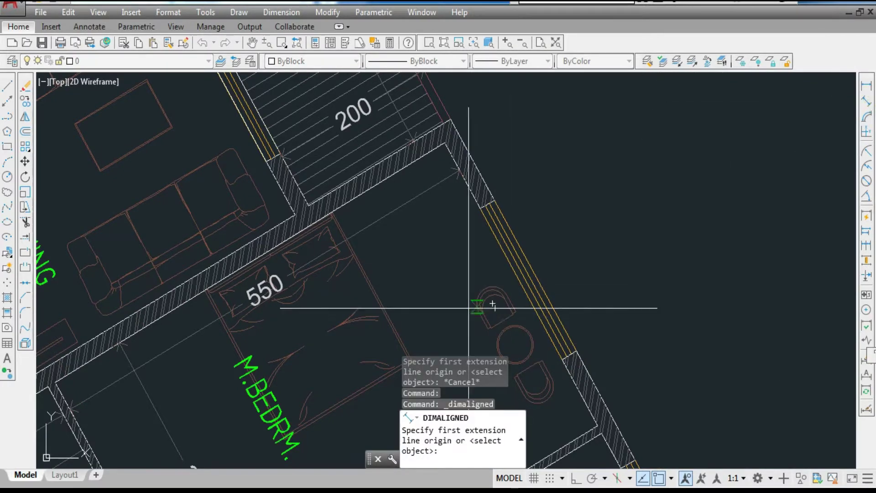
{"action": "scroll", "coordinate": [468, 308], "scroll_direction": "up", "scroll_amount": 5}
{"action": "left_click", "coordinate": [492, 344]}
{"action": "left_click", "coordinate": [580, 294]}
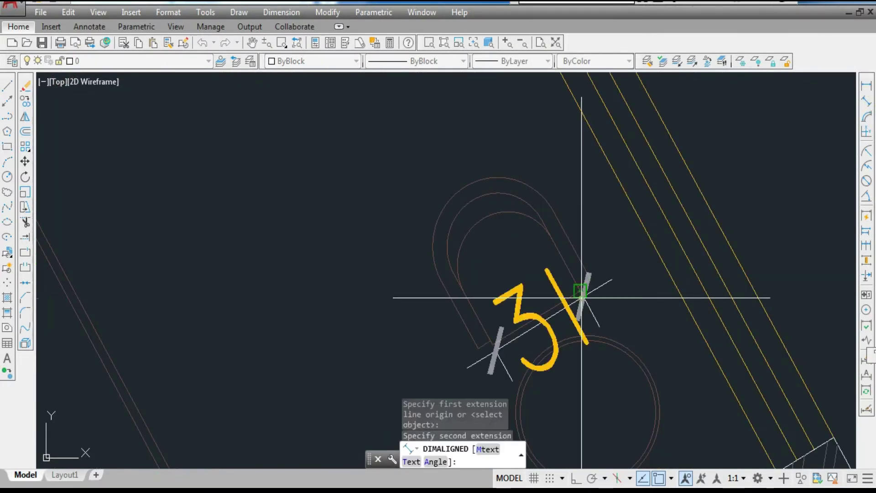
{"action": "scroll", "coordinate": [528, 235], "scroll_direction": "down", "scroll_amount": 5}
{"action": "key", "text": "Escape"}
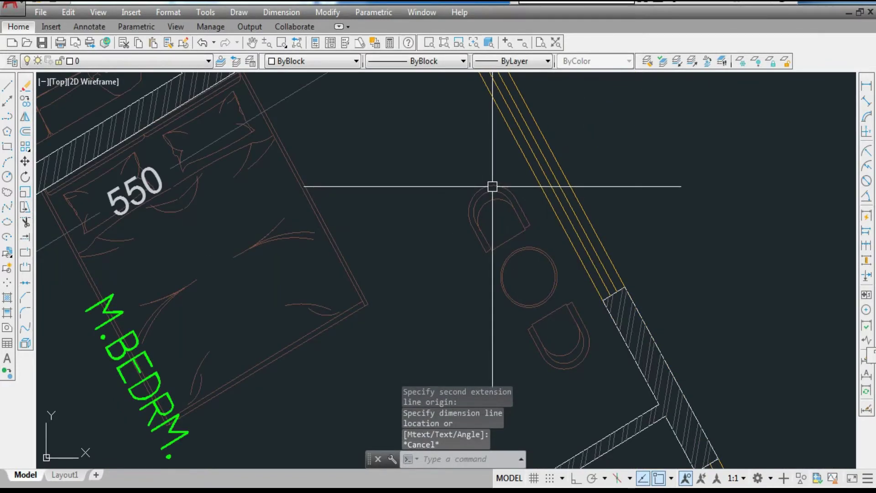
Move the table and chair set along the window wall towards the bedroom's lower corner
{"action": "left_click", "coordinate": [512, 253]}
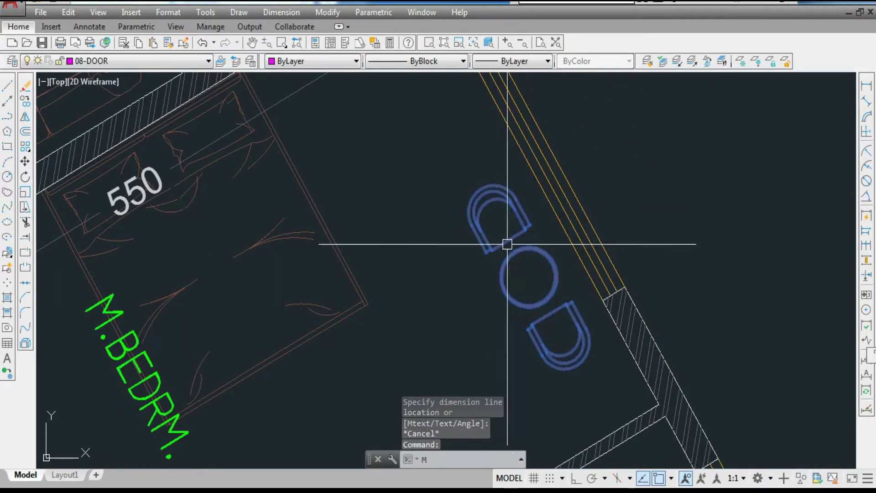
{"action": "key", "text": "Return"}
{"action": "scroll", "coordinate": [467, 210], "scroll_direction": "down", "scroll_amount": 3}
{"action": "type", "text": "move"}
{"action": "key", "text": "Return"}
{"action": "scroll", "coordinate": [528, 231], "scroll_direction": "up", "scroll_amount": 2}
{"action": "left_click", "coordinate": [592, 219]}
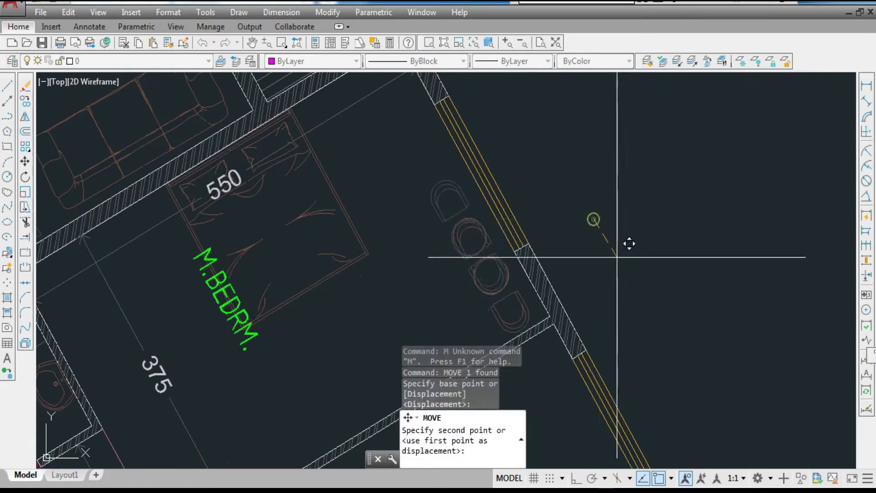
{"action": "left_click", "coordinate": [613, 252]}
{"action": "scroll", "coordinate": [614, 250], "scroll_direction": "down", "scroll_amount": 2}
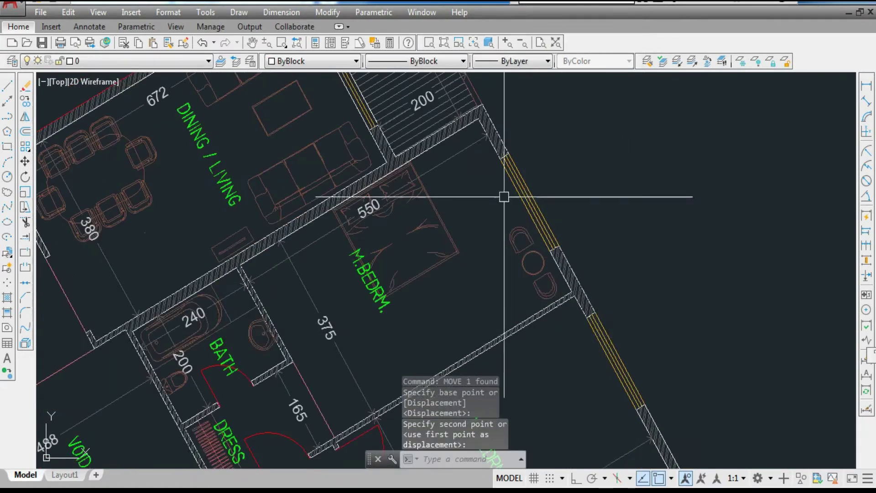
Copy the living room's coffee table against the bedroom's headboard wall, on the window side of the bed
{"action": "scroll", "coordinate": [406, 141], "scroll_direction": "up", "scroll_amount": 3}
{"action": "scroll", "coordinate": [482, 227], "scroll_direction": "down", "scroll_amount": 3}
{"action": "left_click", "coordinate": [335, 172]}
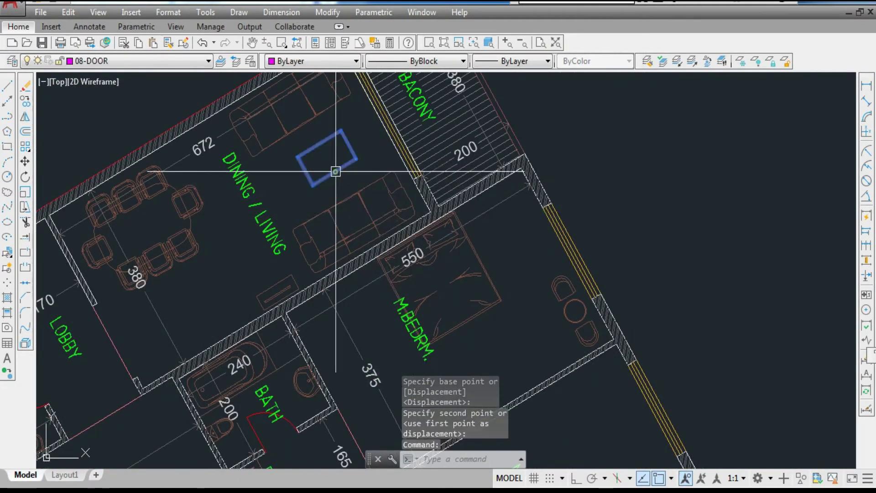
{"action": "type", "text": "CO"}
{"action": "key", "text": "Return"}
{"action": "scroll", "coordinate": [327, 143], "scroll_direction": "up", "scroll_amount": 2}
{"action": "left_click", "coordinate": [330, 172]}
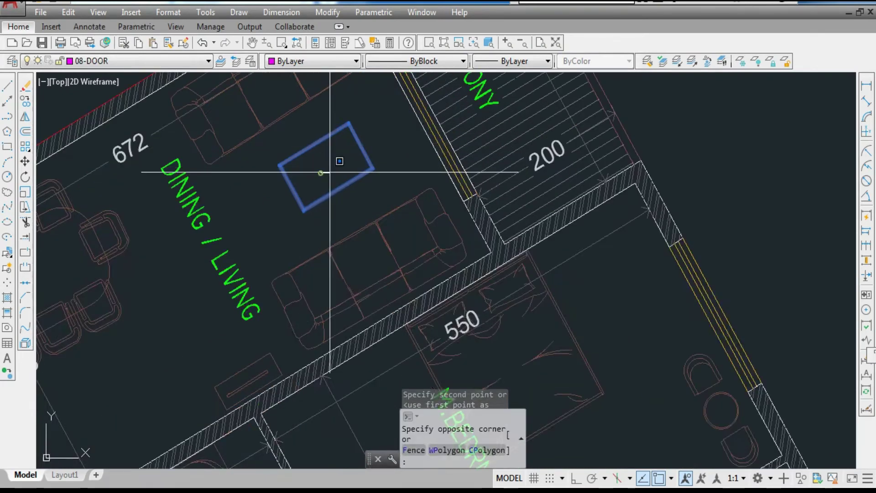
{"action": "left_click", "coordinate": [334, 171]}
{"action": "type", "text": "Co"}
{"action": "key", "text": "Return"}
{"action": "left_click", "coordinate": [336, 143]}
{"action": "scroll", "coordinate": [553, 258], "scroll_direction": "up", "scroll_amount": 5}
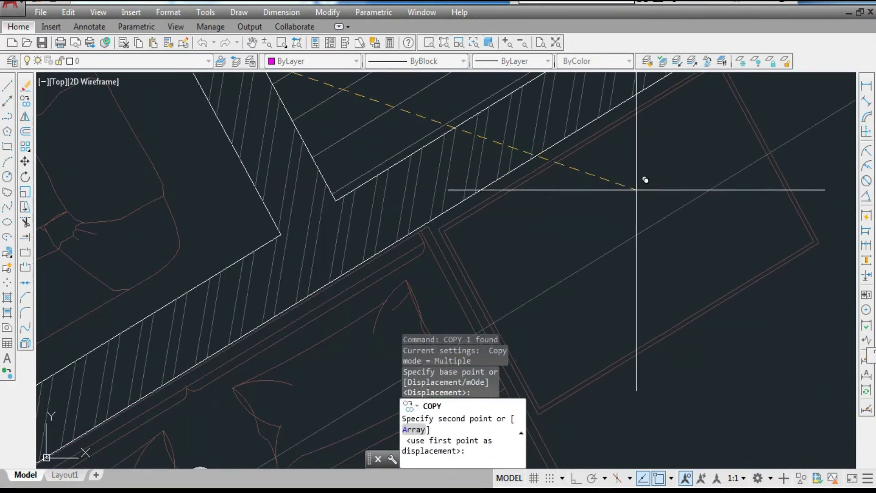
{"action": "left_click", "coordinate": [637, 184]}
{"action": "key", "text": "Escape"}
{"action": "scroll", "coordinate": [502, 183], "scroll_direction": "down", "scroll_amount": 5}
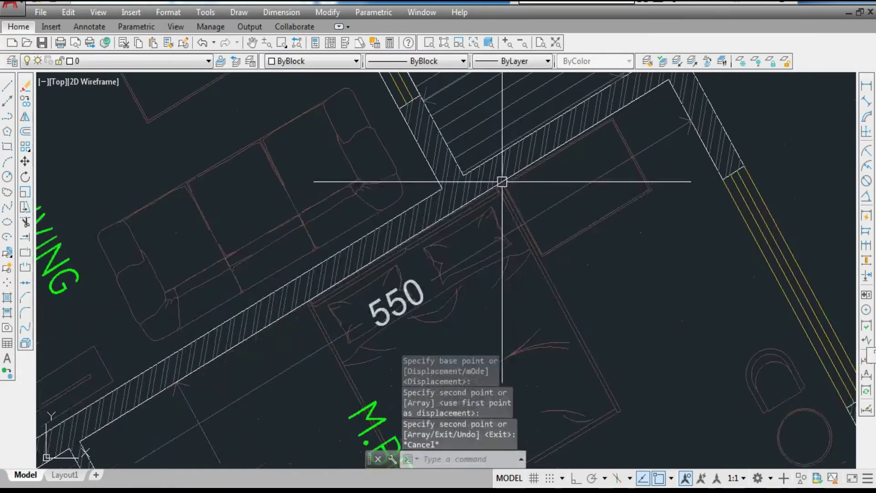
Move the M.BEDRM. label down, clear of the bed
{"action": "scroll", "coordinate": [458, 301], "scroll_direction": "up", "scroll_amount": 3}
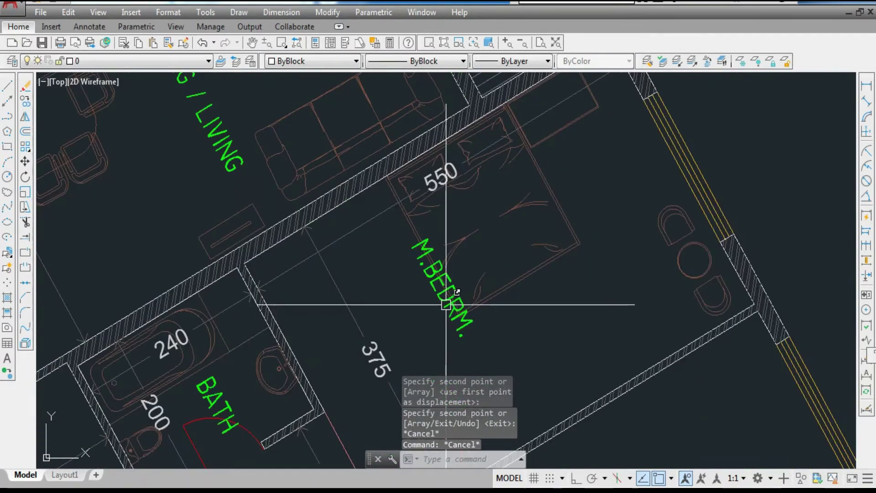
{"action": "left_click", "coordinate": [444, 306]}
{"action": "type", "text": "m"}
{"action": "key", "text": "space"}
{"action": "left_click", "coordinate": [553, 294]}
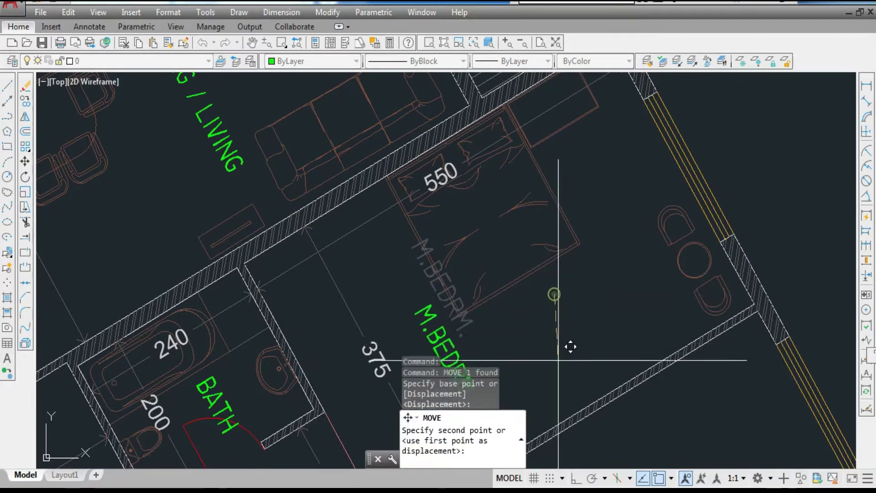
{"action": "left_click", "coordinate": [559, 363]}
{"action": "scroll", "coordinate": [481, 342], "scroll_direction": "down", "scroll_amount": 1}
{"action": "key", "text": "Escape"}
Explode the copied table beside the bed
{"action": "left_click", "coordinate": [533, 214]}
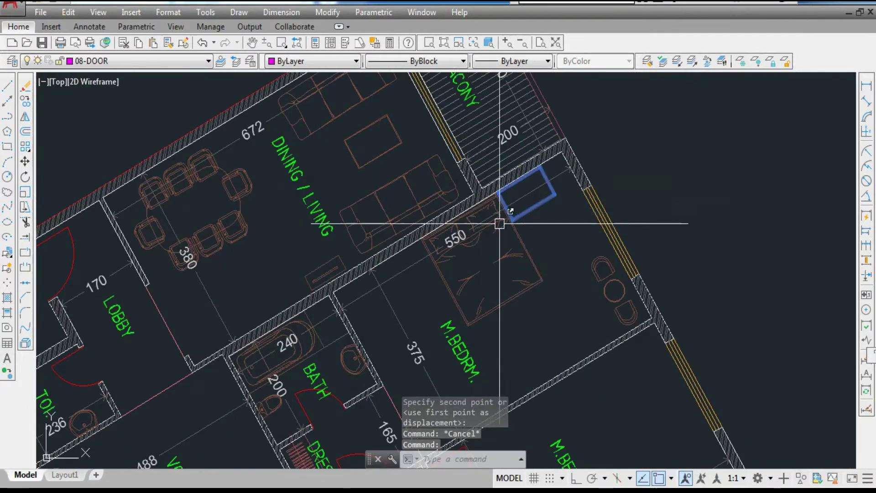
{"action": "left_click", "coordinate": [26, 342]}
{"action": "scroll", "coordinate": [473, 185], "scroll_direction": "up", "scroll_amount": 3}
{"action": "key", "text": "Escape"}
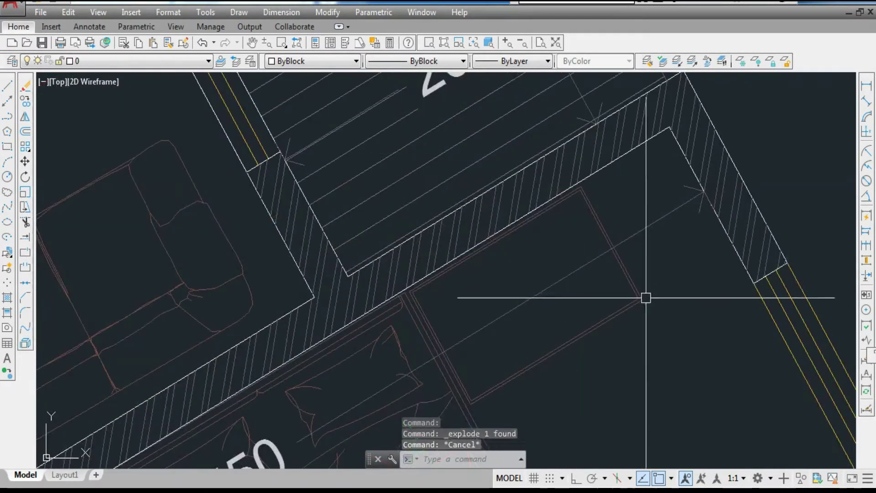
Stretch the outer end of the table beside the bed inwards along the wall to shorten it into a nightstand
{"action": "left_click", "coordinate": [668, 349]}
{"action": "left_click", "coordinate": [571, 192]}
{"action": "type", "text": "s"}
{"action": "key", "text": "Return"}
{"action": "scroll", "coordinate": [570, 196], "scroll_direction": "up", "scroll_amount": 3}
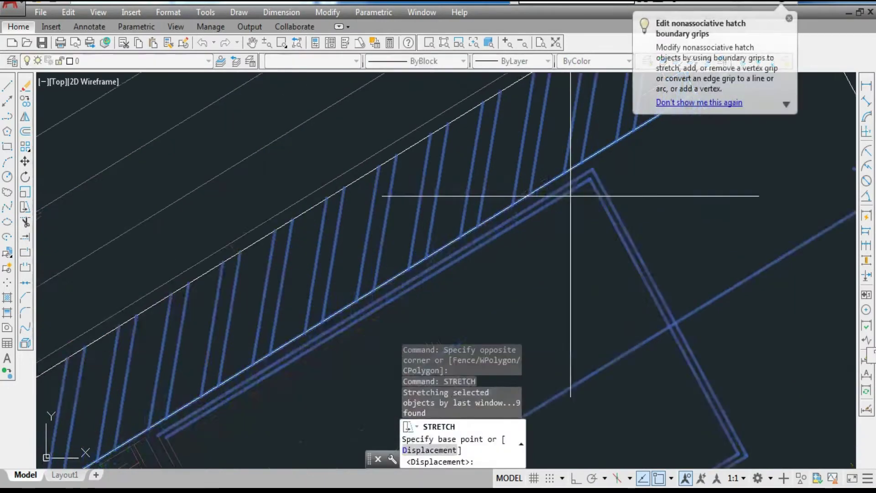
{"action": "left_click", "coordinate": [592, 170]}
{"action": "left_click", "coordinate": [428, 268]}
{"action": "scroll", "coordinate": [446, 184], "scroll_direction": "down", "scroll_amount": 3}
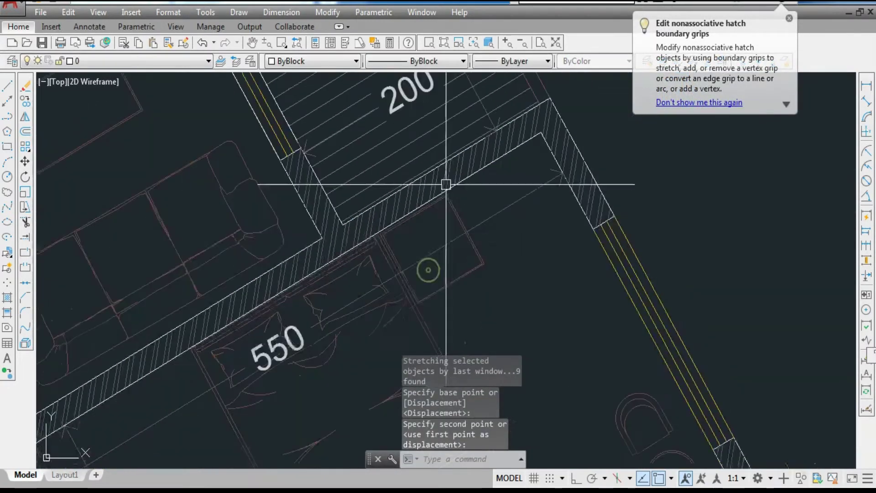
Mirror the nightstand about the bed's centre line to the other side of the bed, keeping the original
{"action": "middle_click_drag", "start_coordinate": [429, 217], "coordinate": [448, 189]}
{"action": "left_click", "coordinate": [394, 317]}
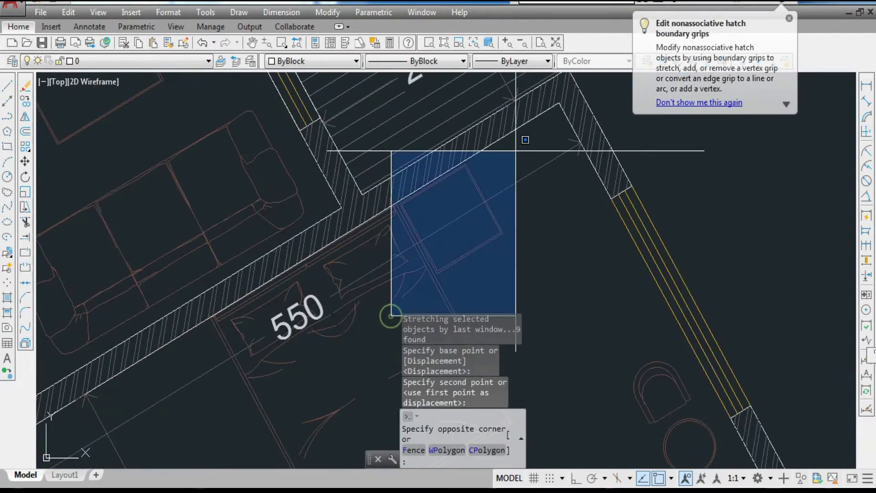
{"action": "left_click", "coordinate": [517, 149]}
{"action": "type", "text": "MI"}
{"action": "key", "text": "Return"}
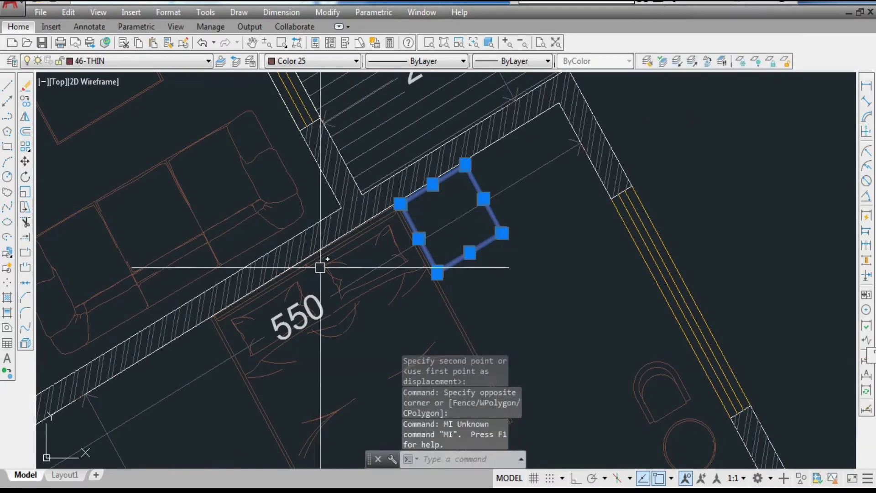
{"action": "type", "text": "MI"}
{"action": "key", "text": "Return"}
{"action": "scroll", "coordinate": [297, 269], "scroll_direction": "up", "scroll_amount": 4}
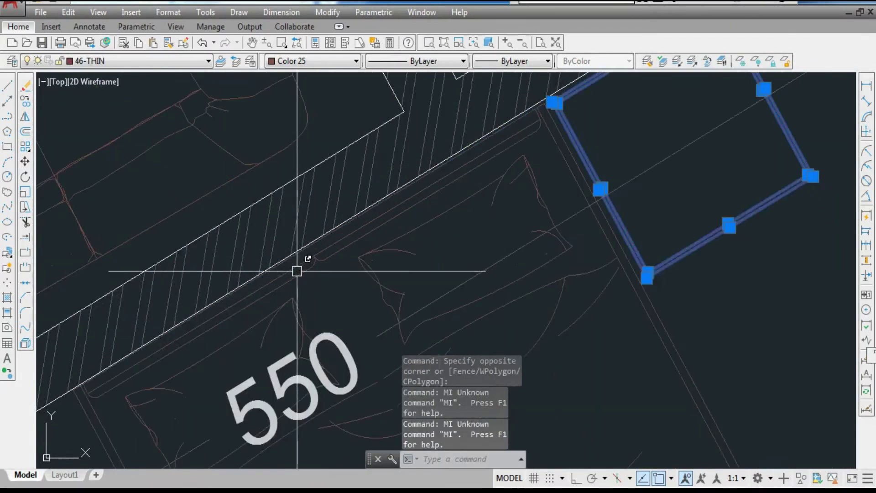
{"action": "type", "text": "MI"}
{"action": "key", "text": "Return"}
{"action": "scroll", "coordinate": [313, 254], "scroll_direction": "up", "scroll_amount": 8}
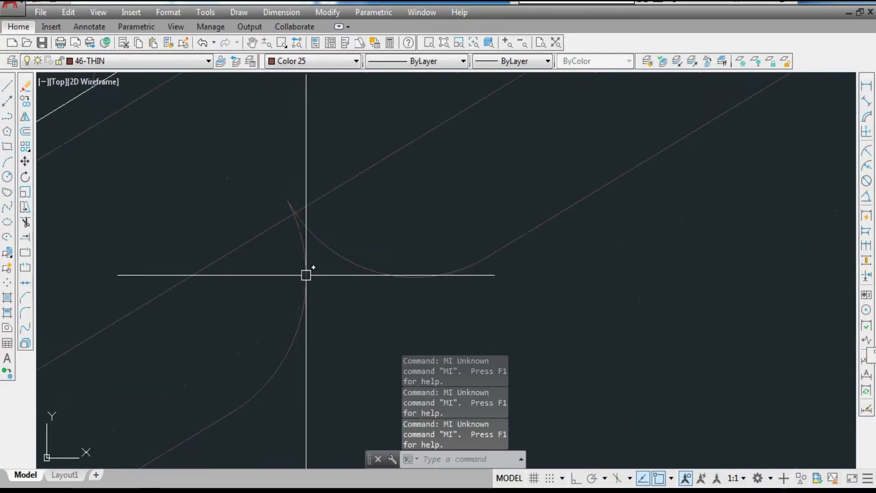
{"action": "type", "text": "MI"}
{"action": "key", "text": "Return"}
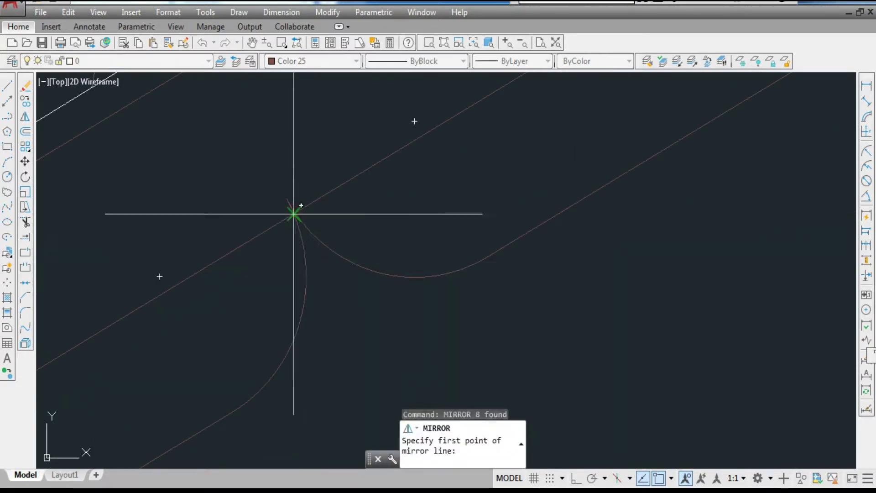
{"action": "scroll", "coordinate": [296, 211], "scroll_direction": "up", "scroll_amount": 4}
{"action": "left_click", "coordinate": [273, 181]}
{"action": "scroll", "coordinate": [291, 216], "scroll_direction": "up", "scroll_amount": 2}
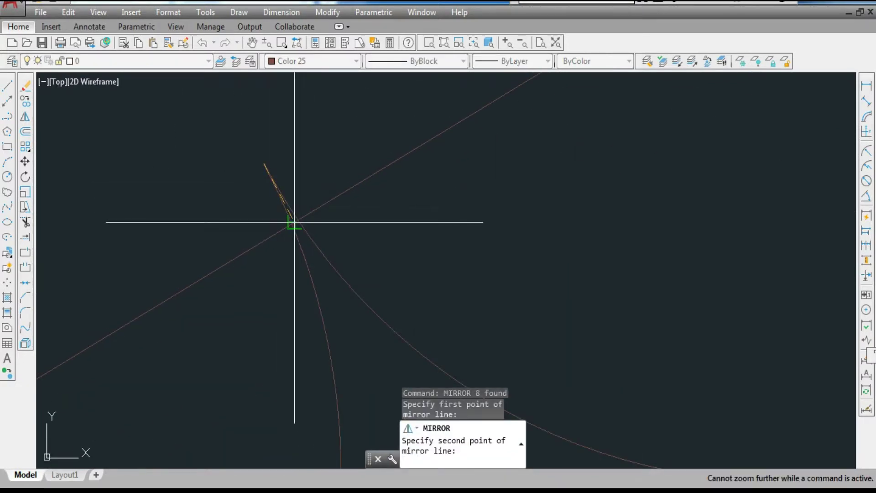
{"action": "left_click", "coordinate": [295, 222]}
{"action": "key", "text": "Return"}
{"action": "scroll", "coordinate": [365, 213], "scroll_direction": "down", "scroll_amount": 5}
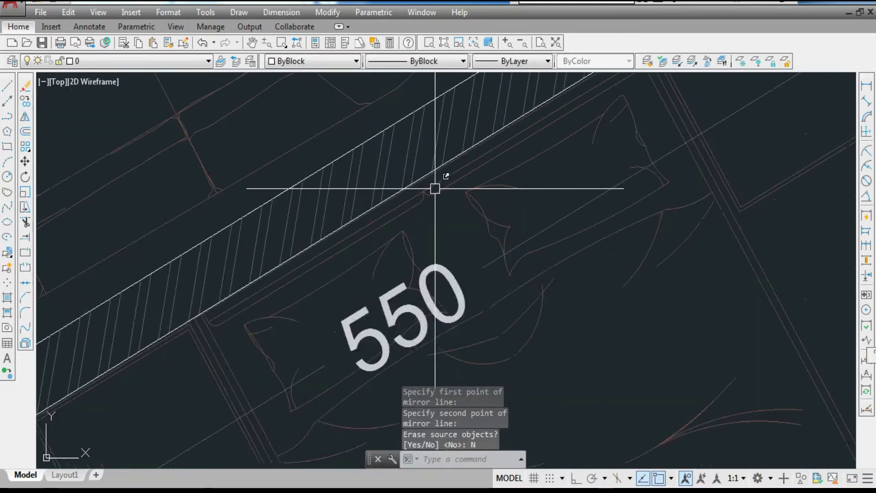
{"action": "scroll", "coordinate": [434, 188], "scroll_direction": "down", "scroll_amount": 6}
{"action": "scroll", "coordinate": [406, 204], "scroll_direction": "down", "scroll_amount": 2}
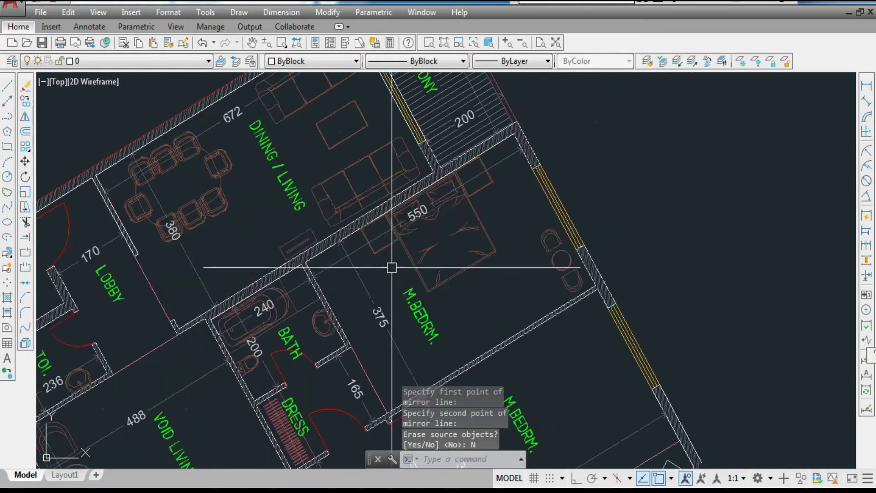
Scale the two-chair and round table set by the bedroom window by a factor of 1.25
{"action": "scroll", "coordinate": [557, 265], "scroll_direction": "up", "scroll_amount": 2}
{"action": "left_click", "coordinate": [541, 277]}
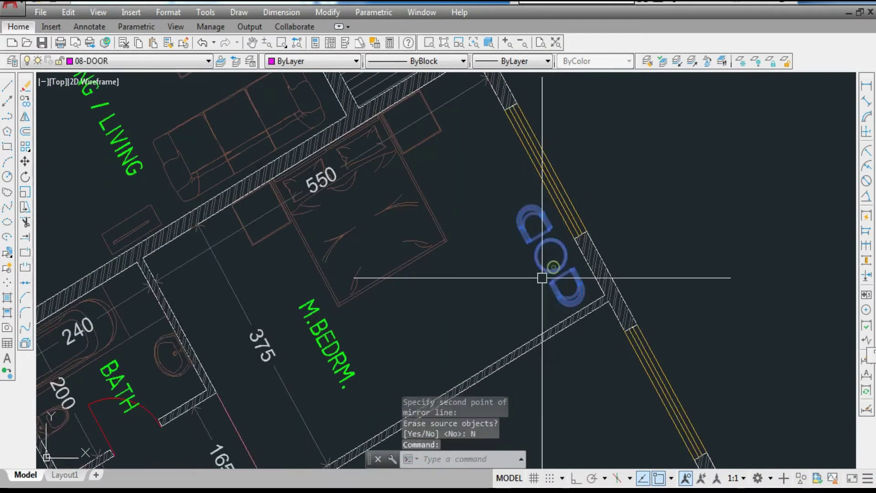
{"action": "type", "text": "SC"}
{"action": "key", "text": "Return"}
{"action": "scroll", "coordinate": [567, 291], "scroll_direction": "up", "scroll_amount": 3}
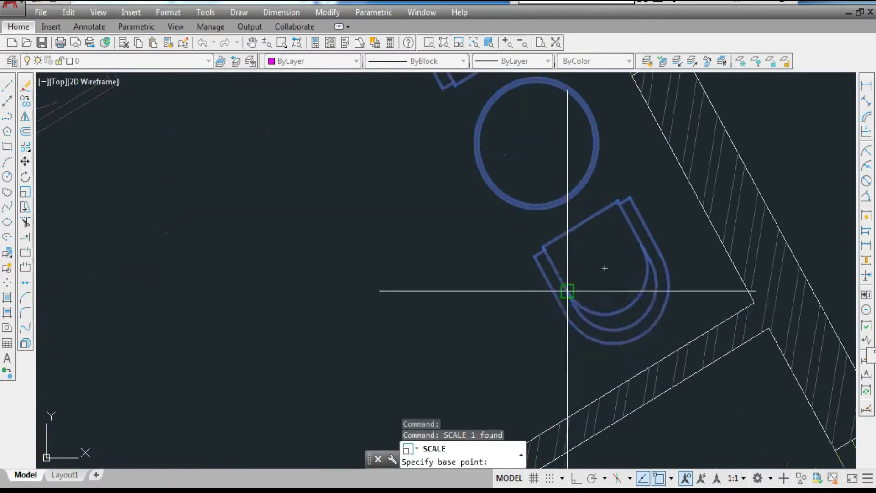
{"action": "left_click", "coordinate": [625, 308]}
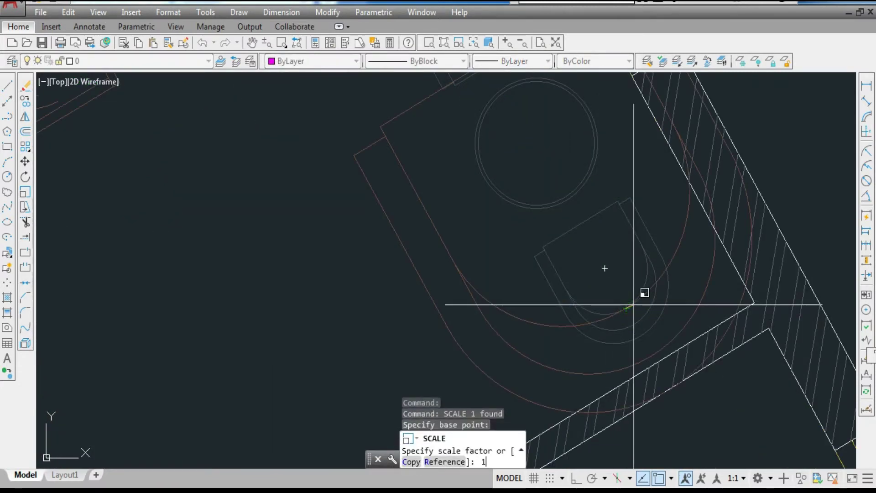
{"action": "type", "text": "25"}
{"action": "key", "text": "Return"}
{"action": "scroll", "coordinate": [487, 286], "scroll_direction": "down", "scroll_amount": 5}
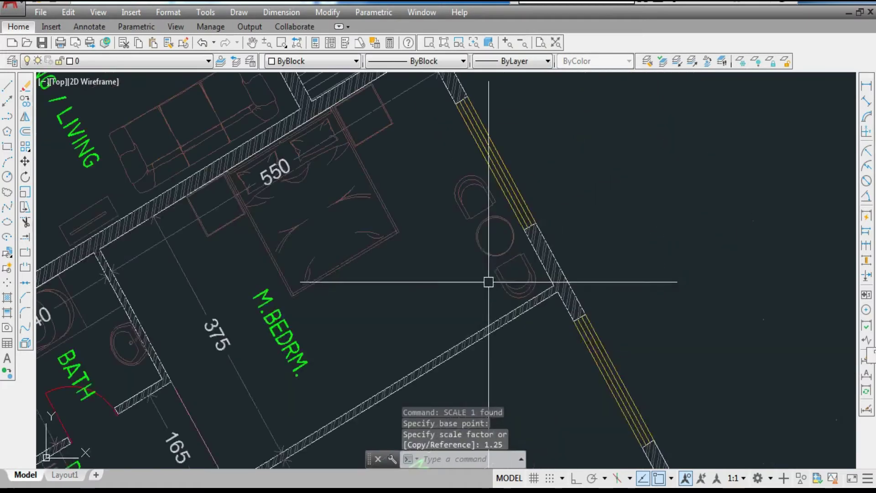
Copy the TV desk and chair set from the furniture outside the plan into the upper master bedroom, below the bed
{"action": "scroll", "coordinate": [464, 187], "scroll_direction": "down", "scroll_amount": 4}
{"action": "scroll", "coordinate": [260, 279], "scroll_direction": "up", "scroll_amount": 6}
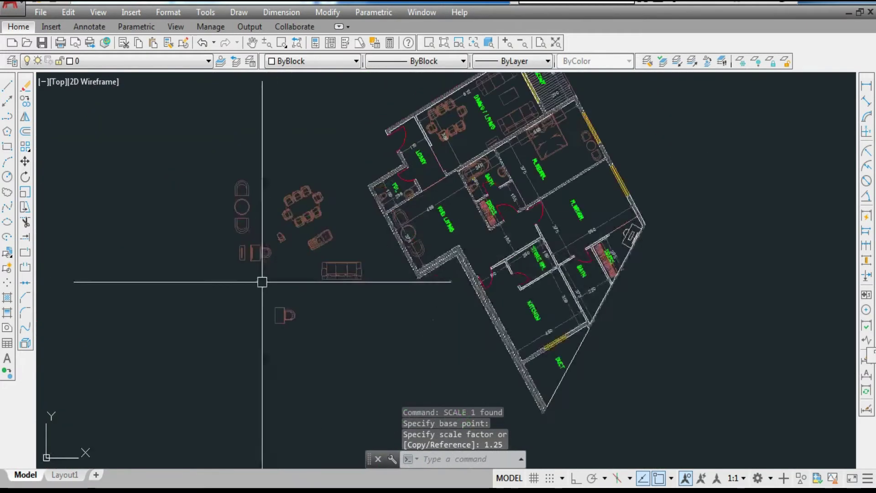
{"action": "left_click", "coordinate": [242, 237]}
{"action": "right_click", "coordinate": [238, 248]}
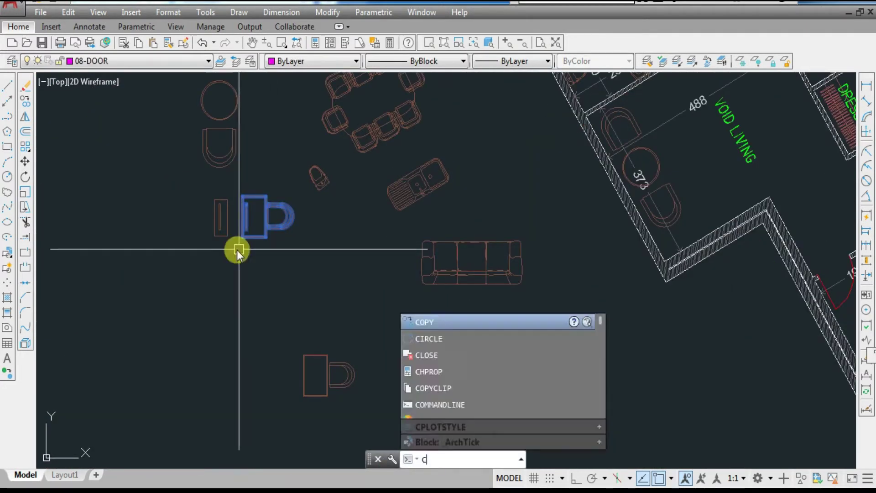
{"action": "scroll", "coordinate": [244, 219], "scroll_direction": "up", "scroll_amount": 2}
{"action": "left_click", "coordinate": [255, 203]}
{"action": "scroll", "coordinate": [156, 266], "scroll_direction": "down", "scroll_amount": 8}
{"action": "scroll", "coordinate": [359, 206], "scroll_direction": "up", "scroll_amount": 6}
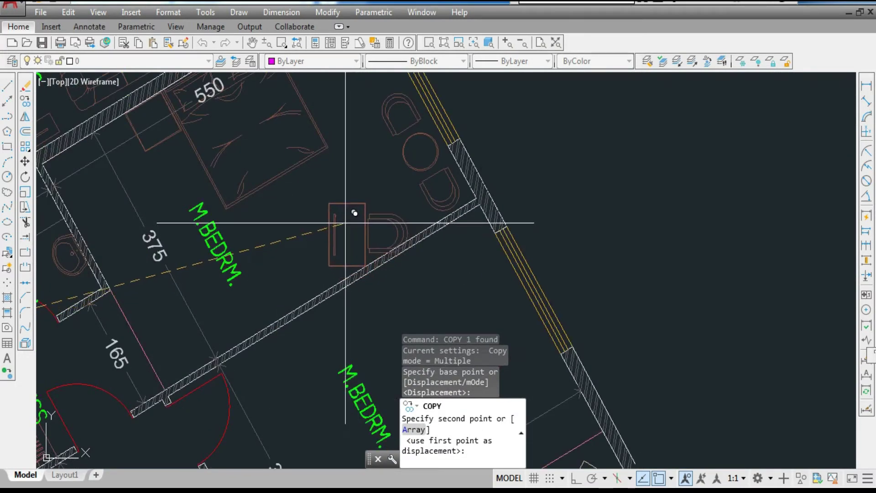
{"action": "scroll", "coordinate": [364, 215], "scroll_direction": "down", "scroll_amount": 2}
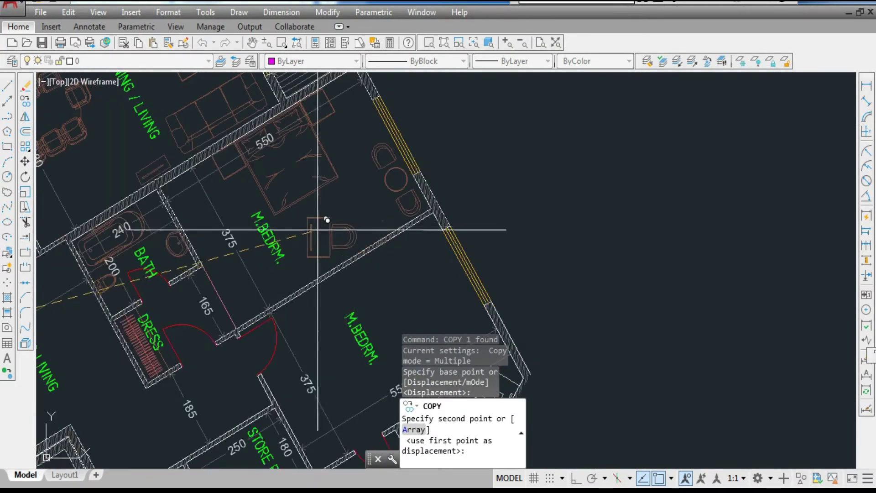
{"action": "scroll", "coordinate": [326, 227], "scroll_direction": "up", "scroll_amount": 3}
{"action": "left_click", "coordinate": [325, 227]}
{"action": "key", "text": "Escape"}
Move the copied desk set so its lower corner meets the wall between the bedroom and the bath
{"action": "left_click", "coordinate": [302, 262]}
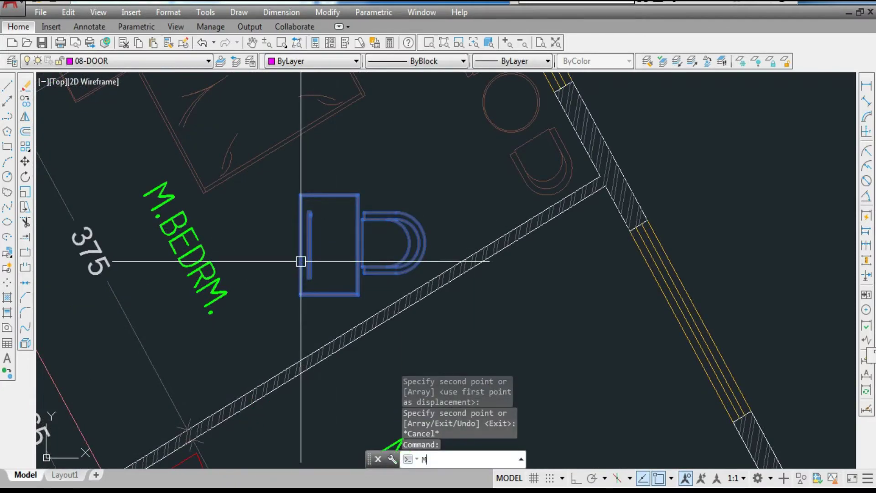
{"action": "key", "text": "Return"}
{"action": "scroll", "coordinate": [277, 301], "scroll_direction": "up", "scroll_amount": 4}
{"action": "type", "text": "M"}
{"action": "key", "text": "Return"}
{"action": "left_click", "coordinate": [332, 289]}
{"action": "scroll", "coordinate": [437, 309], "scroll_direction": "down", "scroll_amount": 6}
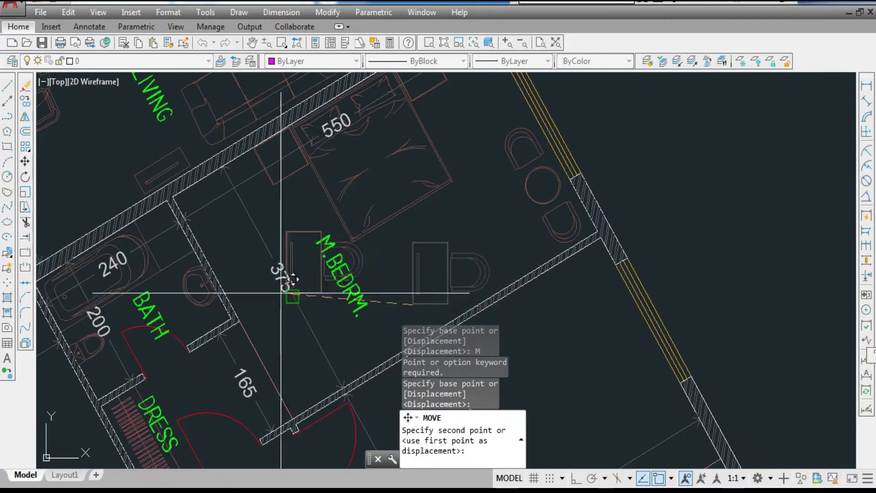
{"action": "scroll", "coordinate": [281, 293], "scroll_direction": "up", "scroll_amount": 5}
{"action": "left_click", "coordinate": [249, 308]}
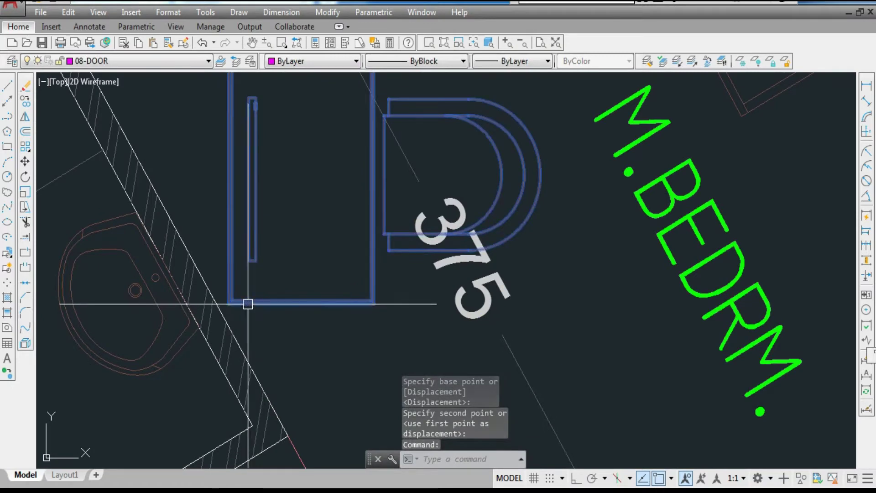
Rotate the desk set 30° about its lower wall-side corner to align it with the bath wall
{"action": "type", "text": "R"}
{"action": "key", "text": "Return"}
{"action": "left_click", "coordinate": [228, 303]}
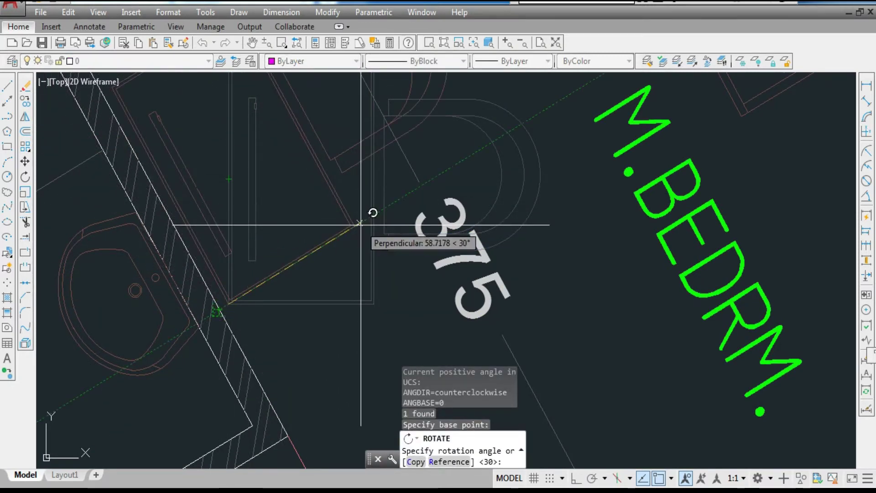
{"action": "left_click", "coordinate": [359, 223]}
Move the rotated desk set down along the bath wall, close to the wall's end
{"action": "scroll", "coordinate": [324, 286], "scroll_direction": "down", "scroll_amount": 5}
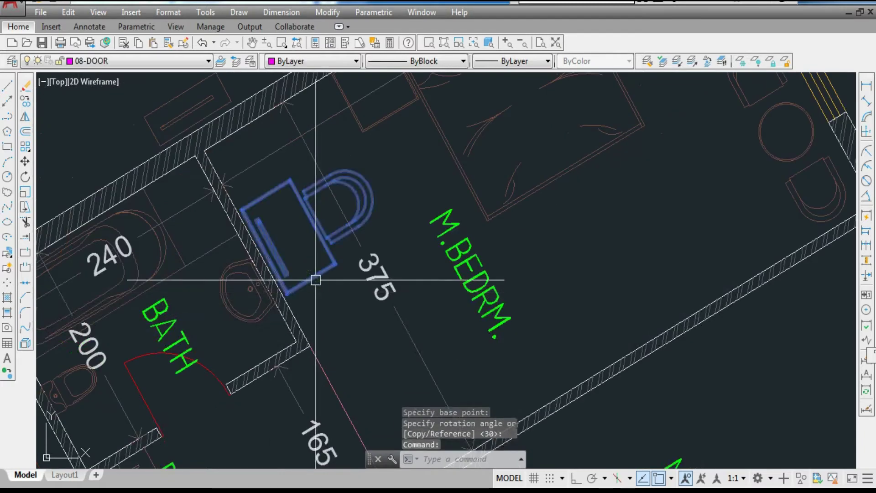
{"action": "left_click", "coordinate": [316, 280]}
{"action": "type", "text": "M"}
{"action": "key", "text": "Return"}
{"action": "scroll", "coordinate": [311, 319], "scroll_direction": "up", "scroll_amount": 5}
{"action": "type", "text": "M"}
{"action": "key", "text": "Return"}
{"action": "left_click", "coordinate": [360, 289]}
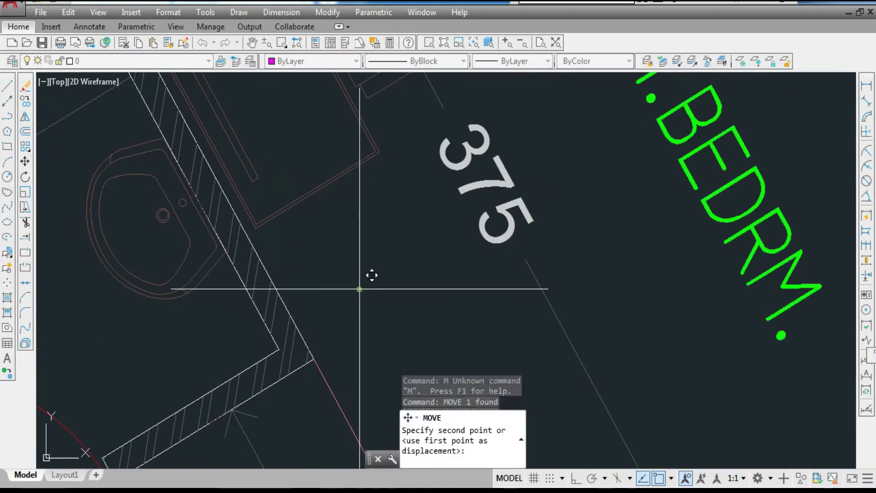
{"action": "scroll", "coordinate": [375, 277], "scroll_direction": "down", "scroll_amount": 2}
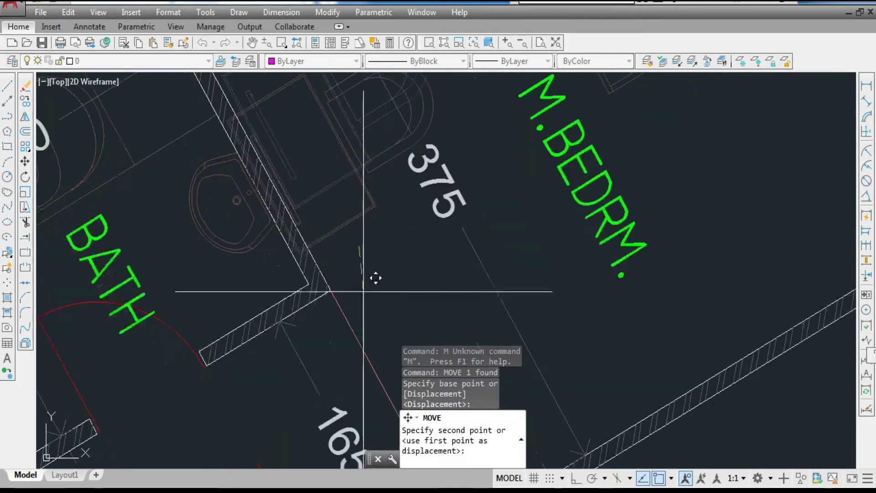
{"action": "left_click", "coordinate": [399, 318]}
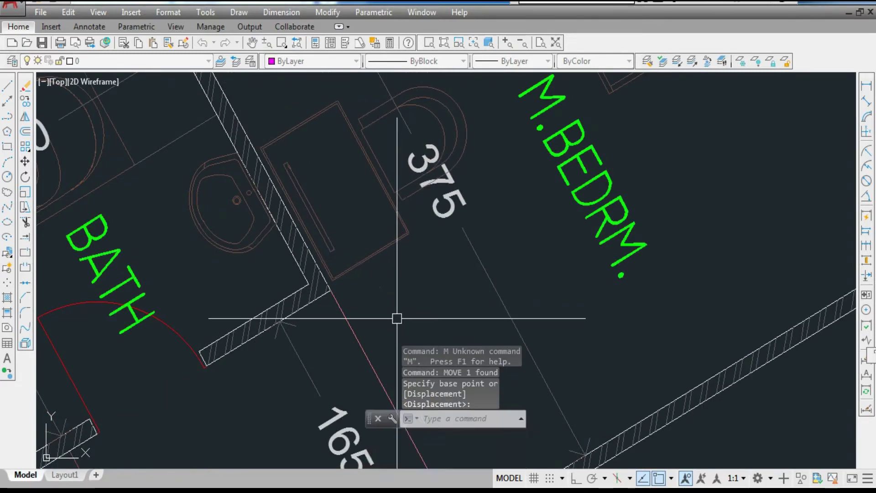
{"action": "scroll", "coordinate": [313, 300], "scroll_direction": "down", "scroll_amount": 4}
{"action": "scroll", "coordinate": [317, 323], "scroll_direction": "down", "scroll_amount": 2}
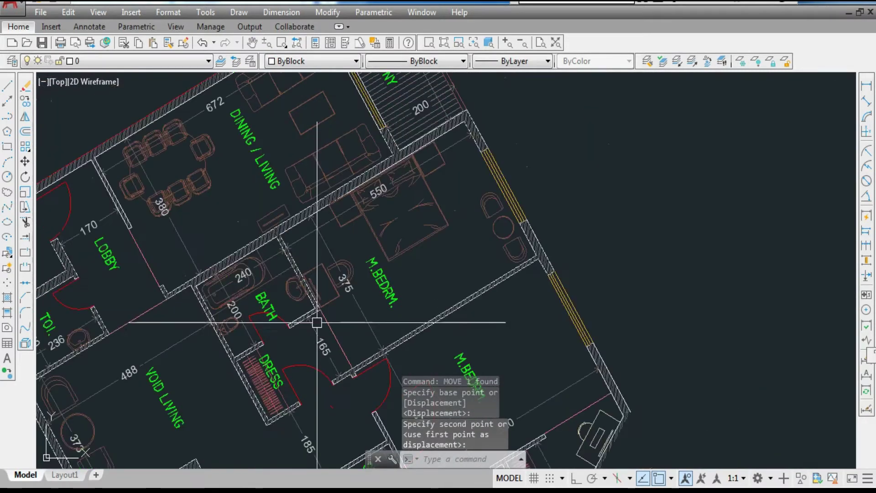
Move the bed and both nightstands together a little away from the headboard wall
{"action": "left_click", "coordinate": [411, 237]}
{"action": "left_click", "coordinate": [391, 260]}
{"action": "scroll", "coordinate": [362, 239], "scroll_direction": "up", "scroll_amount": 3}
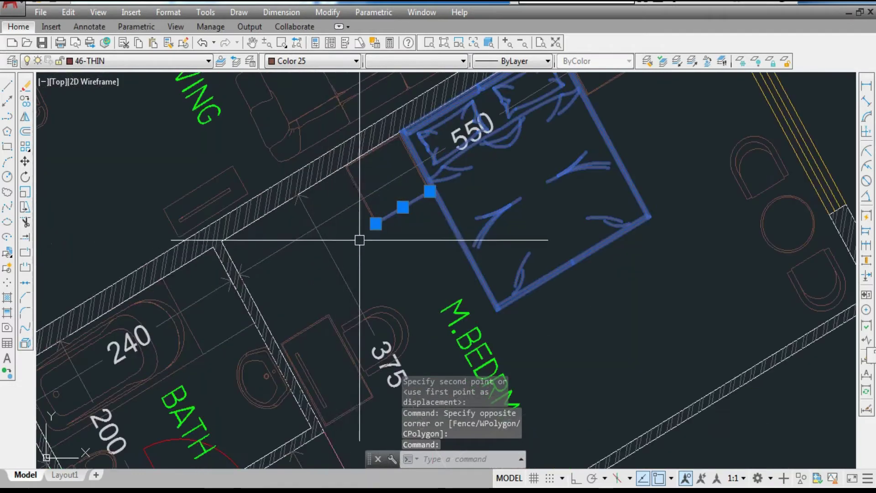
{"action": "left_click", "coordinate": [352, 241]}
{"action": "left_click", "coordinate": [469, 127]}
{"action": "scroll", "coordinate": [394, 231], "scroll_direction": "down", "scroll_amount": 1}
{"action": "scroll", "coordinate": [486, 129], "scroll_direction": "up", "scroll_amount": 2}
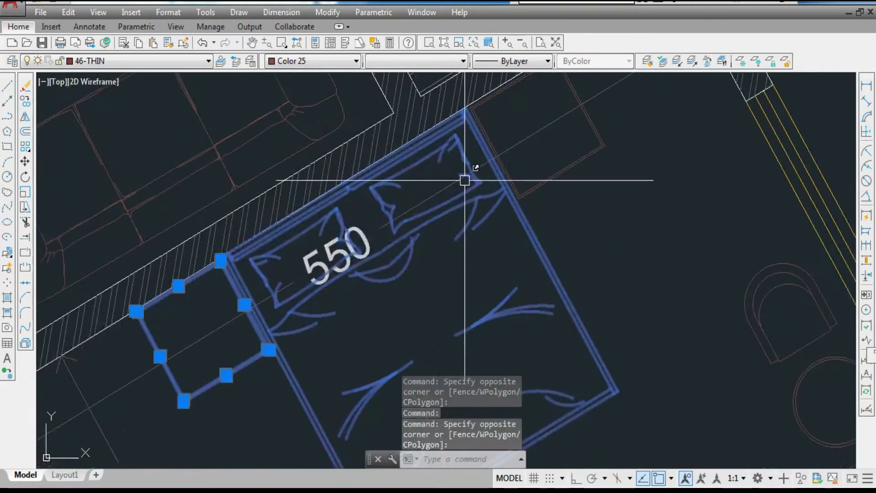
{"action": "left_click", "coordinate": [440, 261]}
{"action": "scroll", "coordinate": [440, 261], "scroll_direction": "down", "scroll_amount": 1}
{"action": "left_click", "coordinate": [558, 114]}
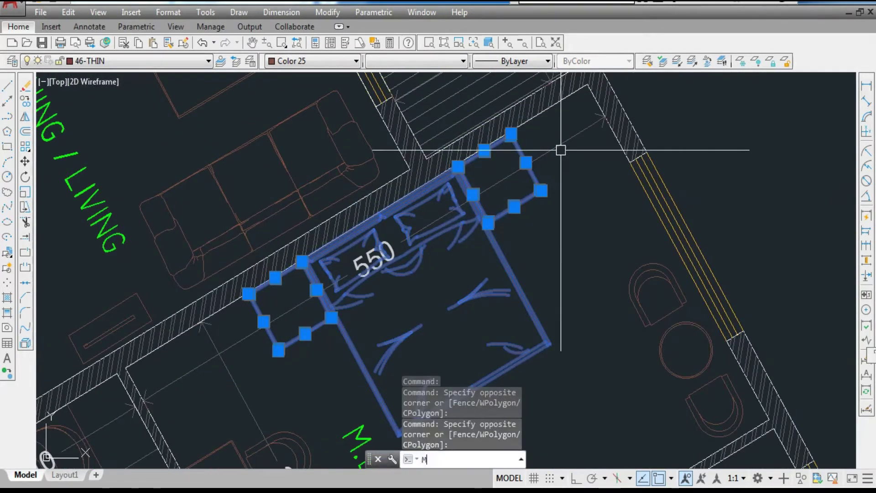
{"action": "type", "text": "M"}
{"action": "key", "text": "Return"}
{"action": "scroll", "coordinate": [513, 146], "scroll_direction": "up", "scroll_amount": 4}
{"action": "left_click", "coordinate": [522, 127]}
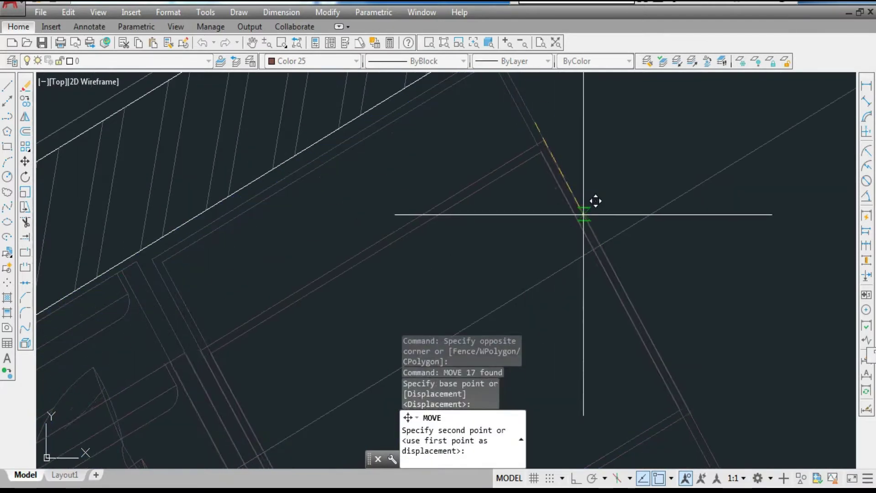
{"action": "scroll", "coordinate": [583, 214], "scroll_direction": "down", "scroll_amount": 5}
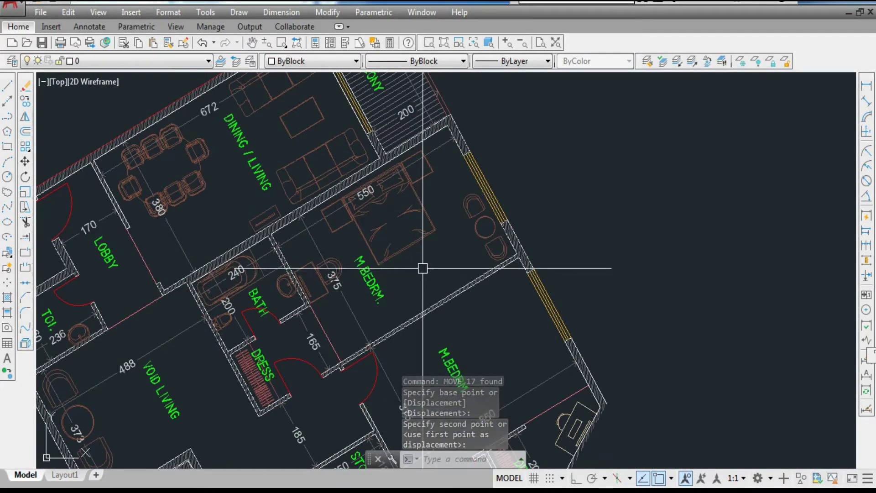
Move the DRESS label slightly down along the wardrobe beside the bath
{"action": "scroll", "coordinate": [355, 266], "scroll_direction": "up", "scroll_amount": 4}
{"action": "scroll", "coordinate": [282, 314], "scroll_direction": "down", "scroll_amount": 2}
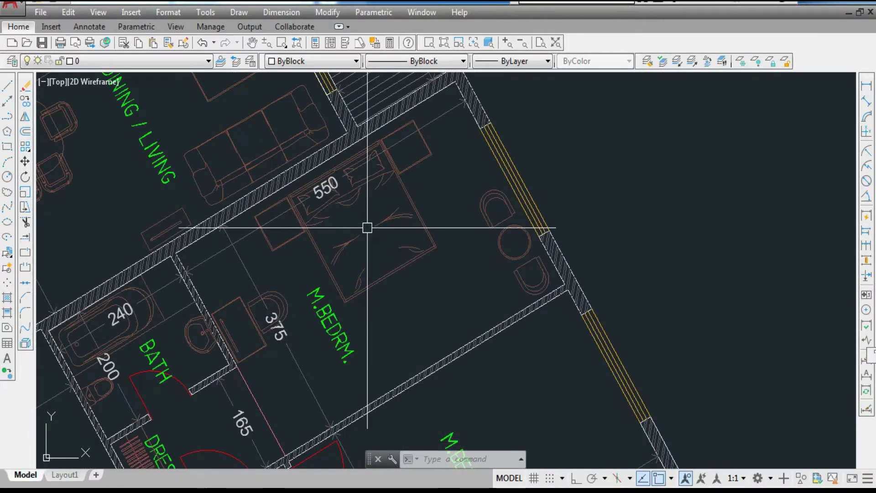
{"action": "scroll", "coordinate": [374, 190], "scroll_direction": "down", "scroll_amount": 3}
{"action": "scroll", "coordinate": [253, 369], "scroll_direction": "up", "scroll_amount": 4}
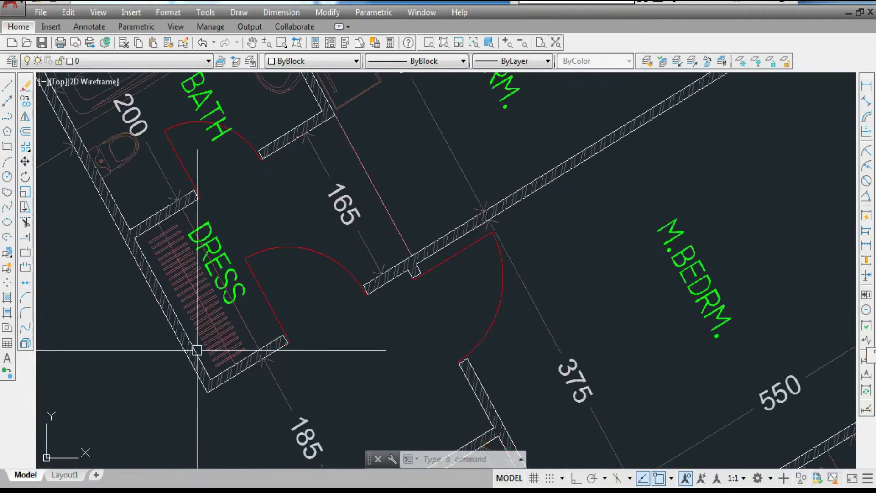
{"action": "scroll", "coordinate": [170, 243], "scroll_direction": "up", "scroll_amount": 2}
{"action": "left_click", "coordinate": [254, 255]}
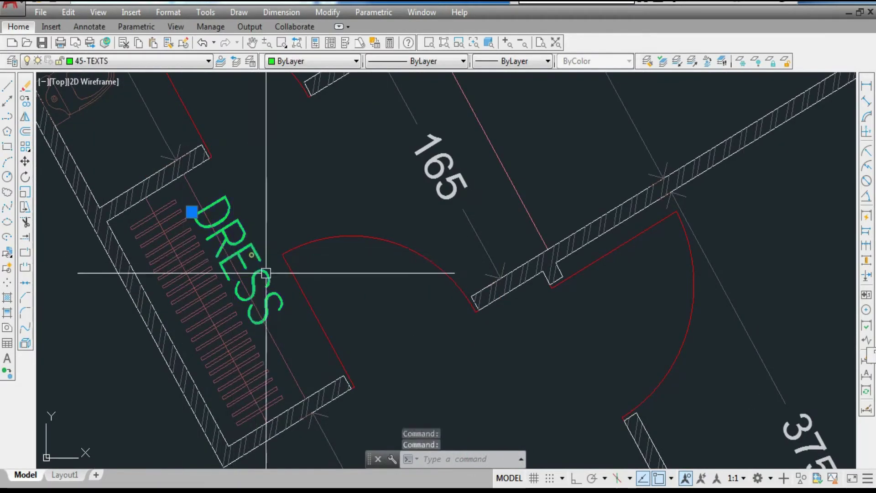
{"action": "left_click_drag", "start_coordinate": [251, 263], "coordinate": [270, 283]}
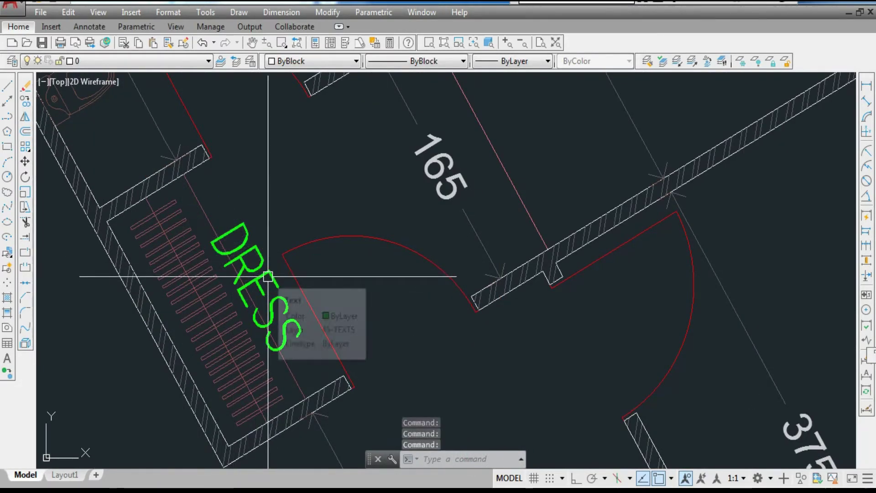
{"action": "scroll", "coordinate": [261, 360], "scroll_direction": "down", "scroll_amount": 4}
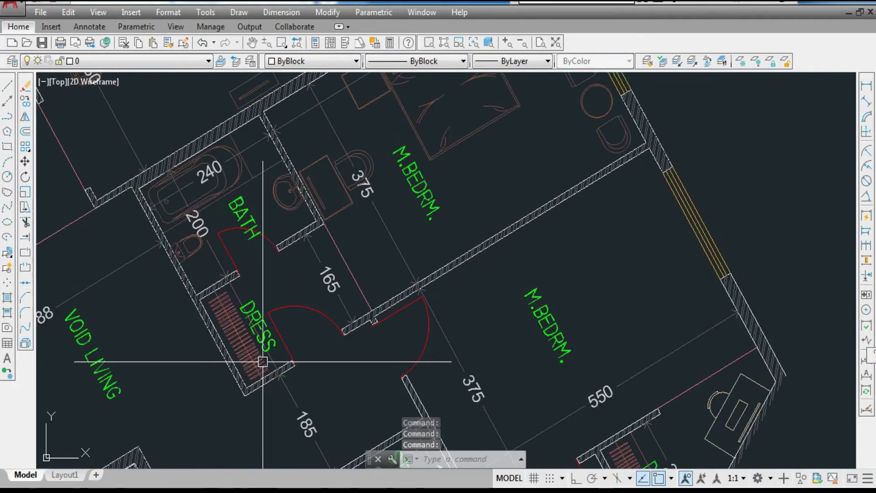
Copy the two-chair and round-table seating set into the lower master bedroom, beside the outer wall near the desk
{"action": "scroll", "coordinate": [262, 361], "scroll_direction": "down", "scroll_amount": 3}
{"action": "scroll", "coordinate": [285, 223], "scroll_direction": "up", "scroll_amount": 2}
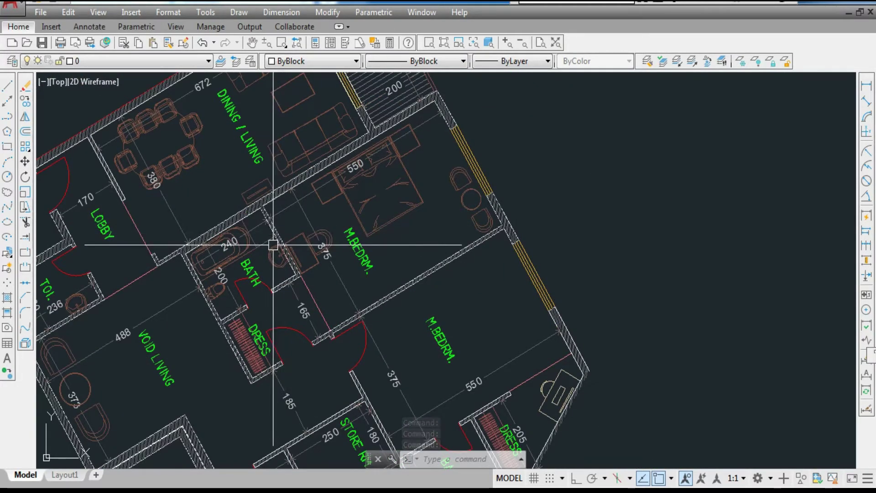
{"action": "scroll", "coordinate": [284, 196], "scroll_direction": "down", "scroll_amount": 3}
{"action": "scroll", "coordinate": [316, 263], "scroll_direction": "up", "scroll_amount": 3}
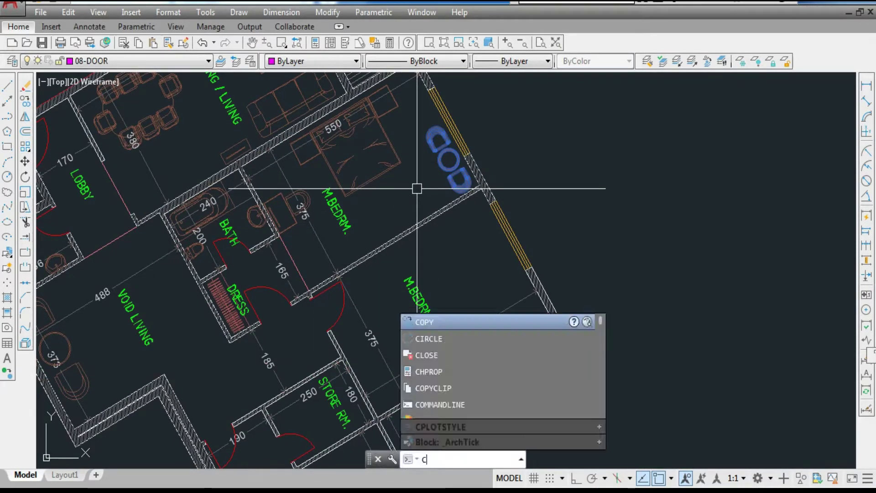
{"action": "type", "text": "o"}
{"action": "key", "text": "Return"}
{"action": "scroll", "coordinate": [416, 188], "scroll_direction": "up", "scroll_amount": 5}
{"action": "scroll", "coordinate": [527, 357], "scroll_direction": "down", "scroll_amount": 3}
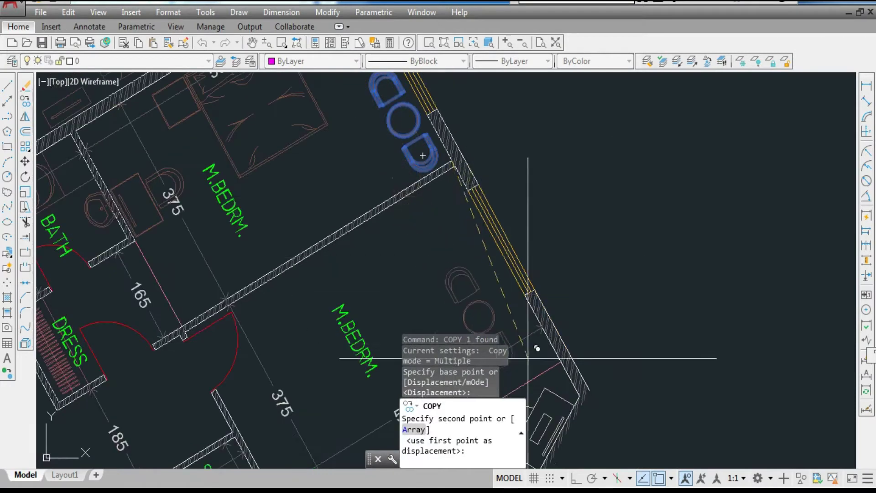
{"action": "scroll", "coordinate": [612, 357], "scroll_direction": "up", "scroll_amount": 3}
{"action": "left_click", "coordinate": [610, 363]}
{"action": "scroll", "coordinate": [626, 308], "scroll_direction": "down", "scroll_amount": 2}
{"action": "key", "text": "Escape"}
{"action": "scroll", "coordinate": [607, 302], "scroll_direction": "down", "scroll_amount": 2}
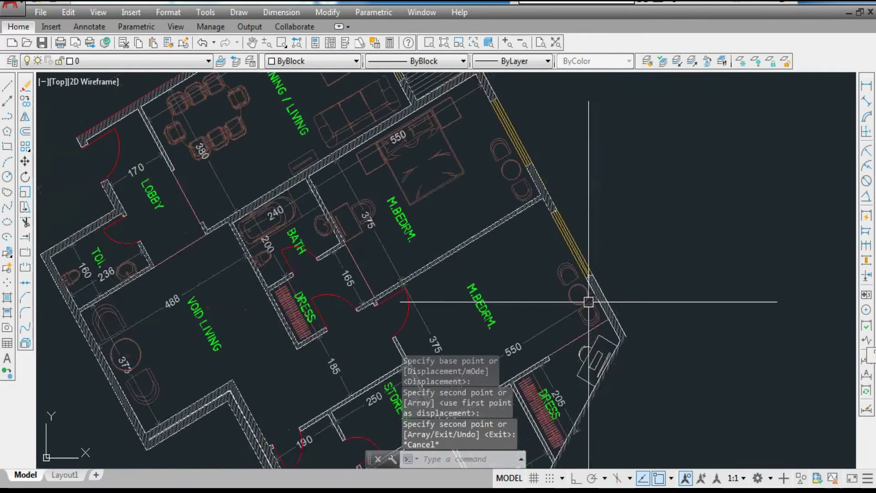
Copy the bed and both nightstands from the upper master bedroom to the shared wall of the lower master bedroom
{"action": "scroll", "coordinate": [511, 271], "scroll_direction": "down", "scroll_amount": 2}
{"action": "scroll", "coordinate": [475, 229], "scroll_direction": "up", "scroll_amount": 4}
{"action": "left_click", "coordinate": [476, 230]}
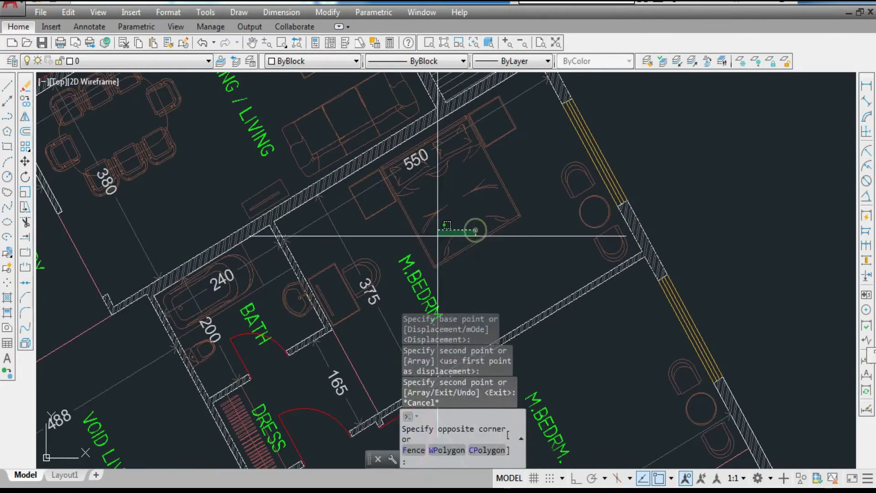
{"action": "left_click", "coordinate": [419, 248]}
{"action": "left_click", "coordinate": [350, 235]}
{"action": "left_click", "coordinate": [402, 157]}
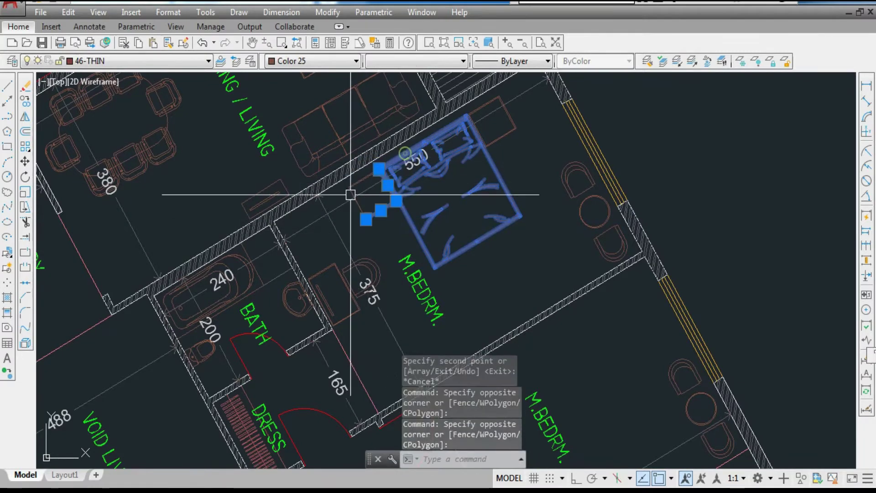
{"action": "scroll", "coordinate": [374, 182], "scroll_direction": "up", "scroll_amount": 4}
{"action": "scroll", "coordinate": [356, 196], "scroll_direction": "down", "scroll_amount": 2}
{"action": "scroll", "coordinate": [506, 190], "scroll_direction": "up", "scroll_amount": 4}
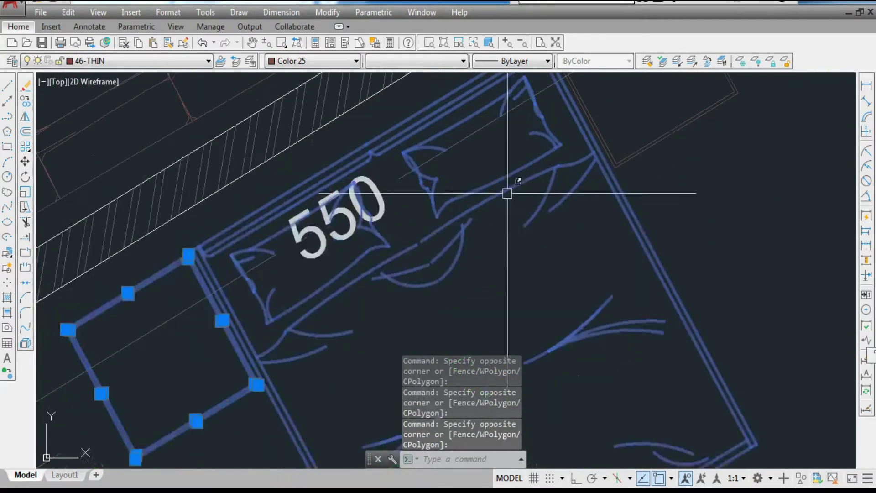
{"action": "scroll", "coordinate": [475, 264], "scroll_direction": "down", "scroll_amount": 4}
{"action": "left_click", "coordinate": [475, 264]}
{"action": "left_click", "coordinate": [585, 146]}
{"action": "type", "text": "c"}
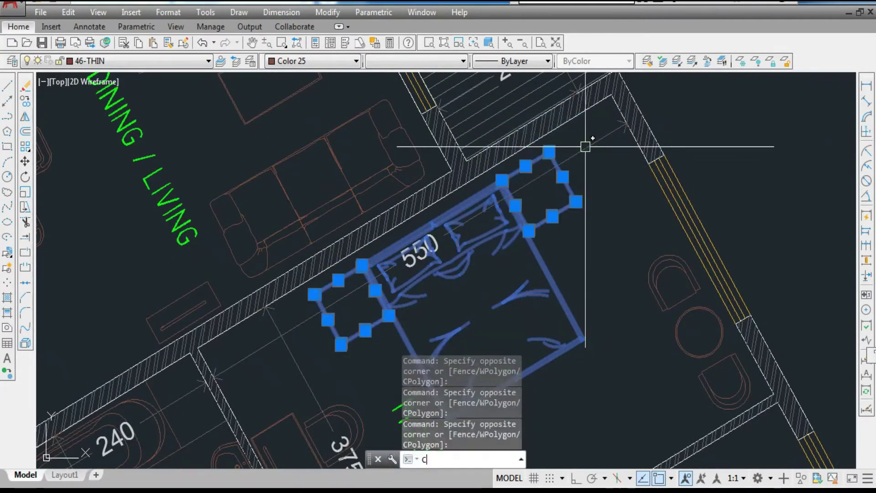
{"action": "type", "text": "o"}
{"action": "key", "text": "Return"}
{"action": "left_click", "coordinate": [585, 146]}
{"action": "scroll", "coordinate": [594, 230], "scroll_direction": "down", "scroll_amount": 4}
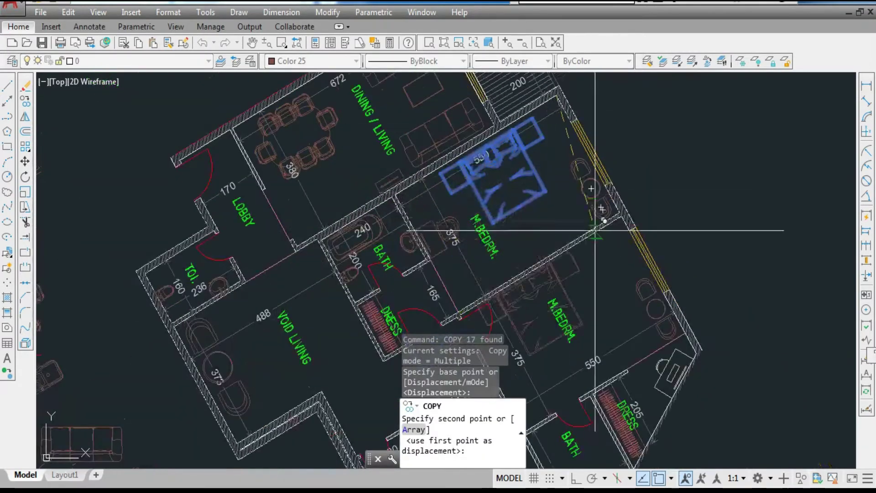
{"action": "scroll", "coordinate": [616, 214], "scroll_direction": "up", "scroll_amount": 3}
{"action": "key", "text": "Escape"}
{"action": "scroll", "coordinate": [543, 133], "scroll_direction": "down", "scroll_amount": 4}
{"action": "scroll", "coordinate": [528, 271], "scroll_direction": "up", "scroll_amount": 7}
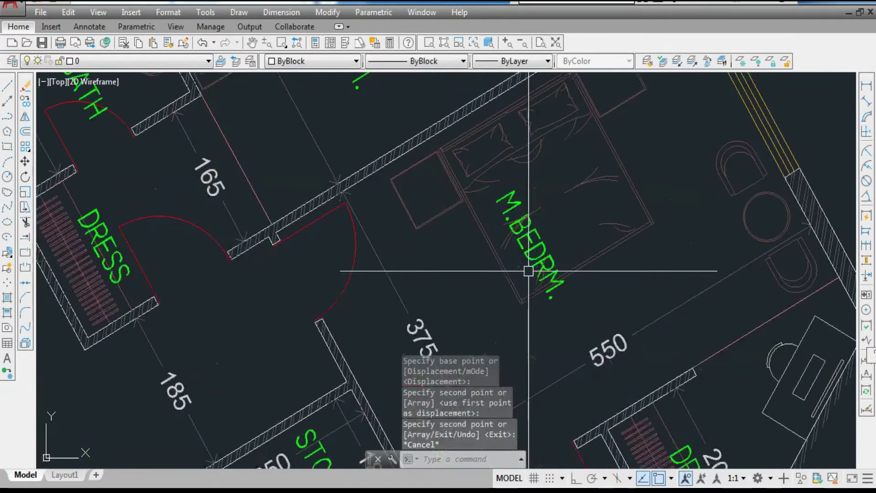
Copy the desk and chair from beside the upper bath wall to the lower master bedroom's wall next to the store room
{"action": "scroll", "coordinate": [528, 271], "scroll_direction": "down", "scroll_amount": 4}
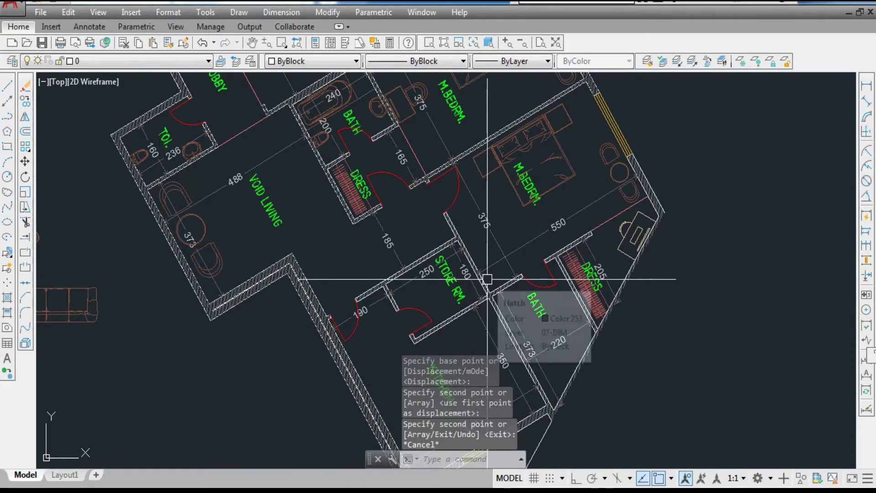
{"action": "left_click", "coordinate": [407, 109]}
{"action": "key", "text": "space"}
{"action": "scroll", "coordinate": [400, 130], "scroll_direction": "up", "scroll_amount": 10}
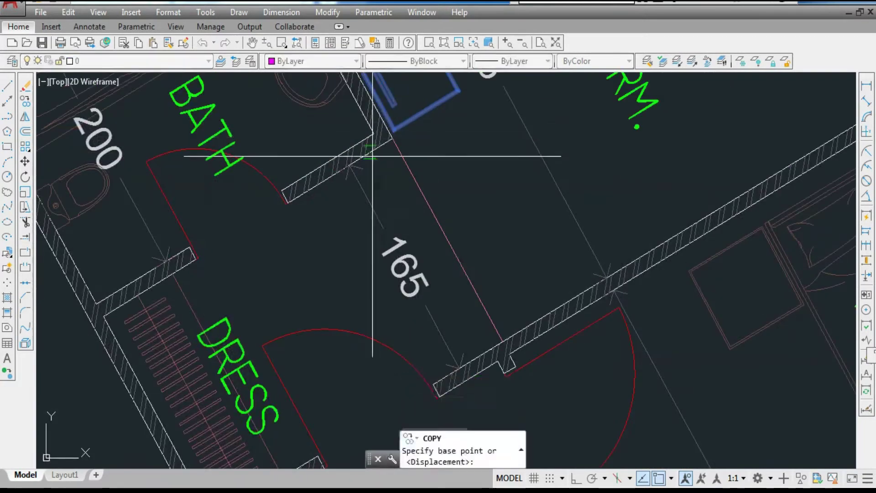
{"action": "left_click", "coordinate": [413, 112]}
{"action": "scroll", "coordinate": [425, 246], "scroll_direction": "down", "scroll_amount": 6}
{"action": "scroll", "coordinate": [514, 264], "scroll_direction": "up", "scroll_amount": 5}
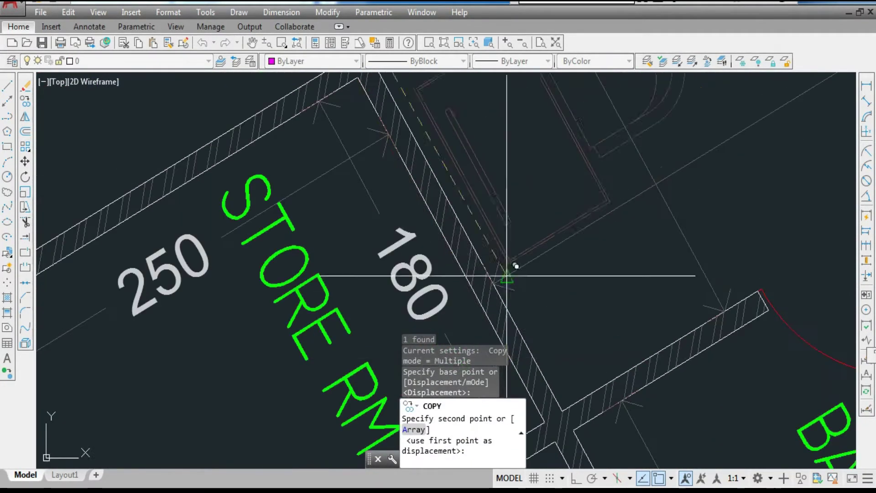
{"action": "scroll", "coordinate": [498, 237], "scroll_direction": "down", "scroll_amount": 2}
{"action": "scroll", "coordinate": [484, 224], "scroll_direction": "up", "scroll_amount": 2}
{"action": "scroll", "coordinate": [475, 233], "scroll_direction": "down", "scroll_amount": 6}
{"action": "key", "text": "Escape"}
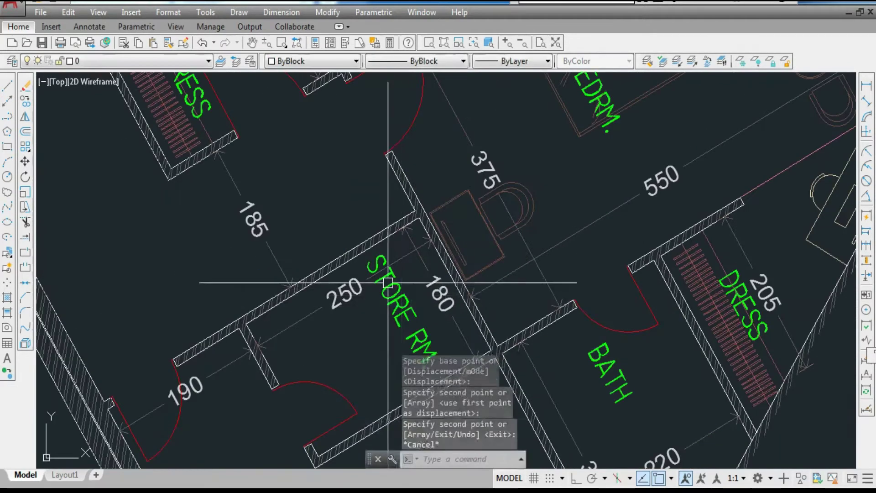
Move the lower bedroom's M.BEDRM. label off the bed into the free floor area beside it
{"action": "scroll", "coordinate": [436, 211], "scroll_direction": "up", "scroll_amount": 4}
{"action": "left_click", "coordinate": [478, 213]}
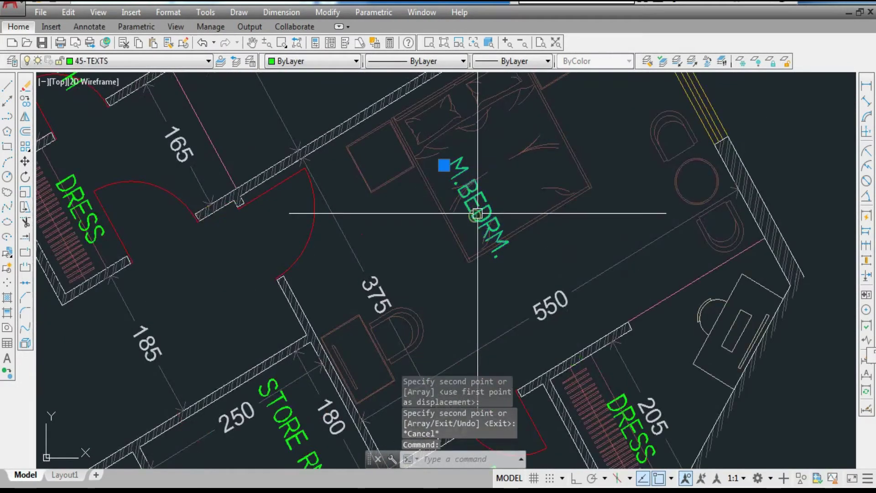
{"action": "key", "text": "Return"}
{"action": "left_click", "coordinate": [618, 204]}
{"action": "left_click", "coordinate": [579, 261]}
{"action": "scroll", "coordinate": [483, 292], "scroll_direction": "down", "scroll_amount": 2}
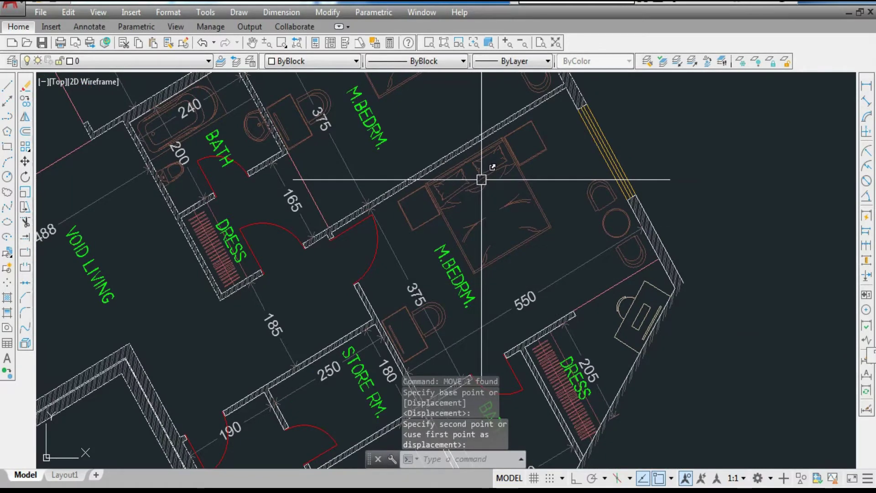
Examine the lower master bedroom with its adjoining dressing area and bath for the furniture still missing
{"action": "scroll", "coordinate": [509, 156], "scroll_direction": "up", "scroll_amount": 2}
{"action": "scroll", "coordinate": [606, 209], "scroll_direction": "down", "scroll_amount": 3}
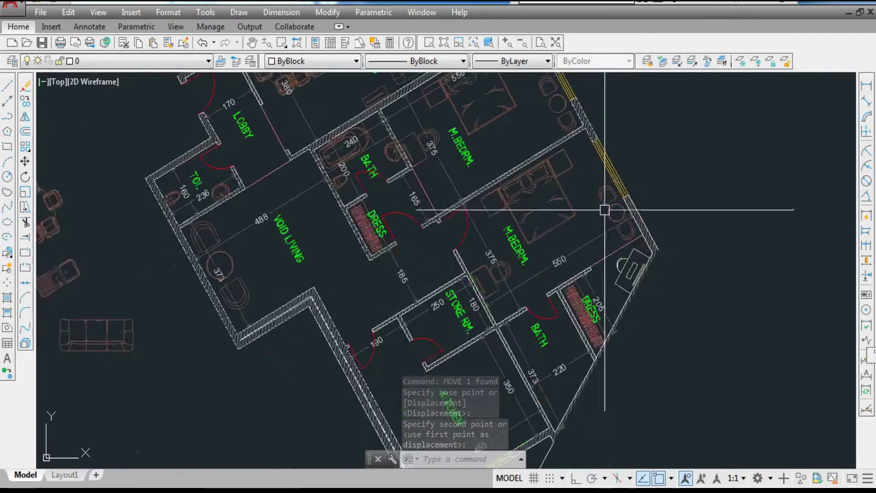
{"action": "scroll", "coordinate": [615, 284], "scroll_direction": "up", "scroll_amount": 3}
{"action": "scroll", "coordinate": [632, 288], "scroll_direction": "down", "scroll_amount": 2}
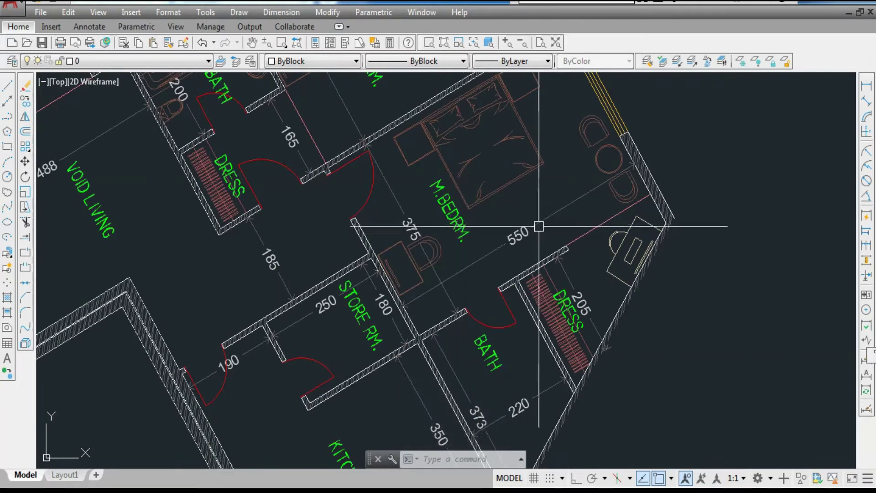
{"action": "scroll", "coordinate": [612, 285], "scroll_direction": "up", "scroll_amount": 3}
{"action": "scroll", "coordinate": [591, 231], "scroll_direction": "down", "scroll_amount": 3}
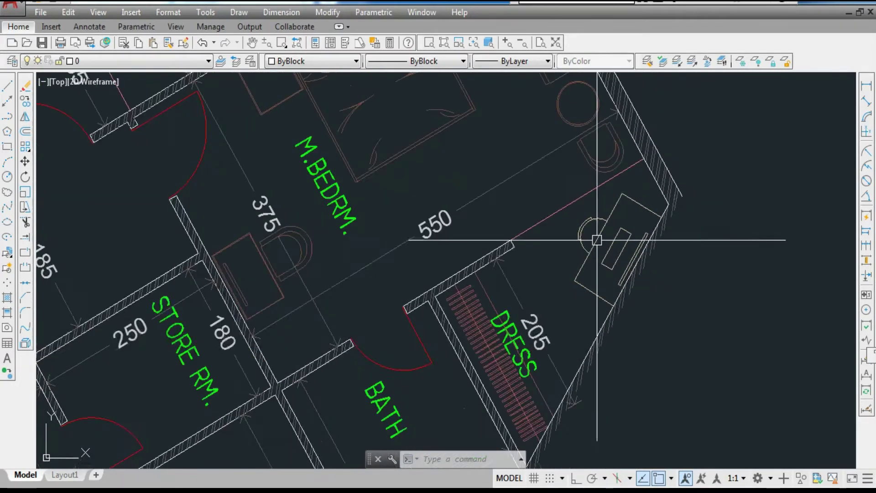
{"action": "scroll", "coordinate": [488, 266], "scroll_direction": "up", "scroll_amount": 2}
{"action": "scroll", "coordinate": [536, 306], "scroll_direction": "up", "scroll_amount": 2}
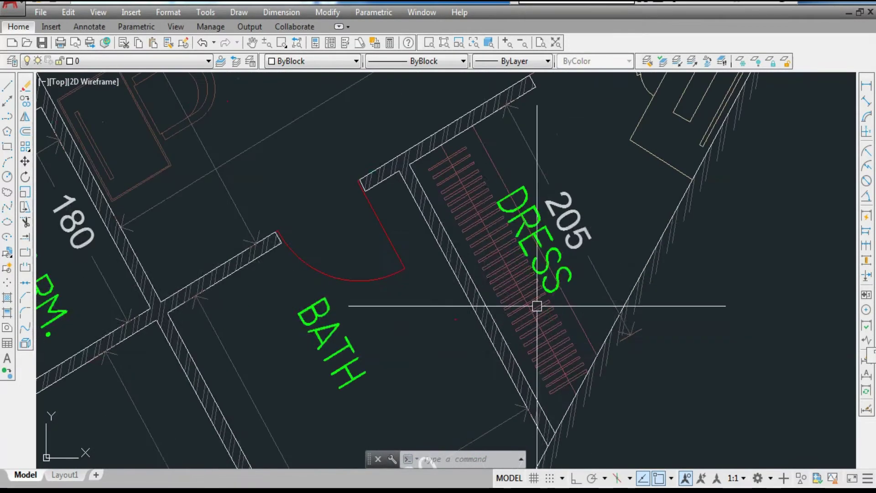
{"action": "scroll", "coordinate": [550, 349], "scroll_direction": "down", "scroll_amount": 2}
{"action": "scroll", "coordinate": [479, 217], "scroll_direction": "down", "scroll_amount": 3}
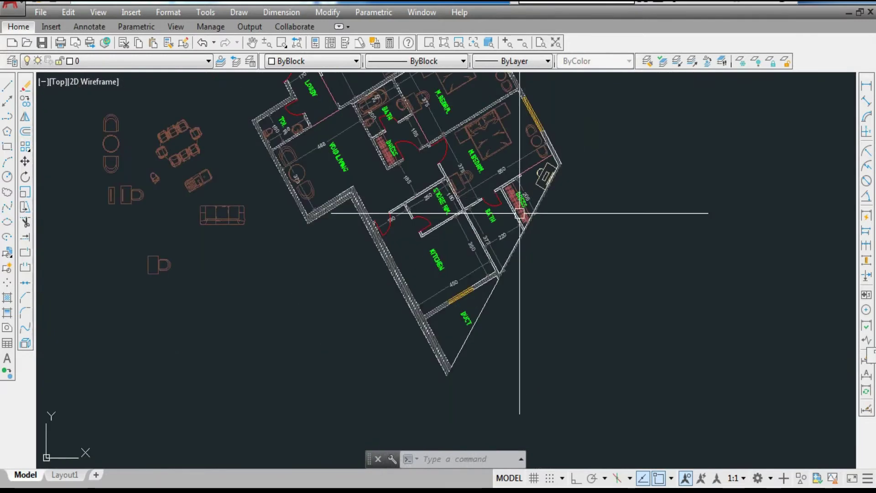
Copy the washbasin from the upper bath to the lower bath, against the wall shared with the DRESS area
{"action": "scroll", "coordinate": [400, 88], "scroll_direction": "up", "scroll_amount": 3}
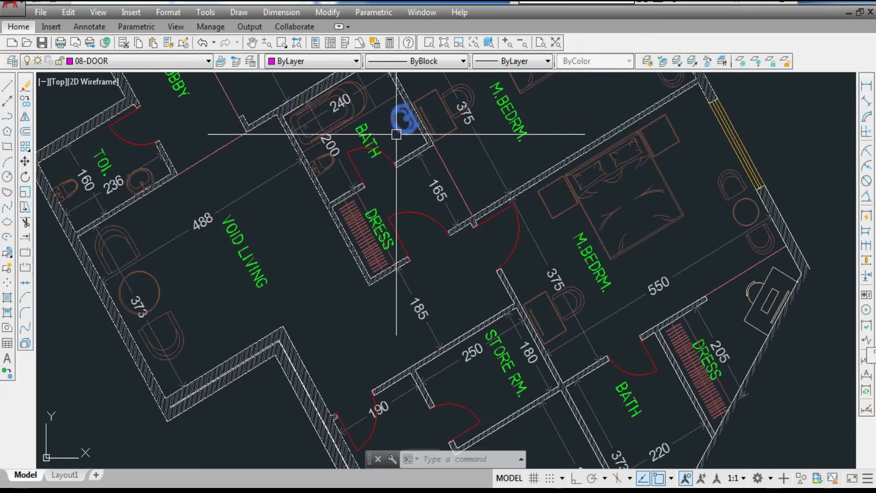
{"action": "key", "text": "Return"}
{"action": "scroll", "coordinate": [411, 121], "scroll_direction": "up", "scroll_amount": 2}
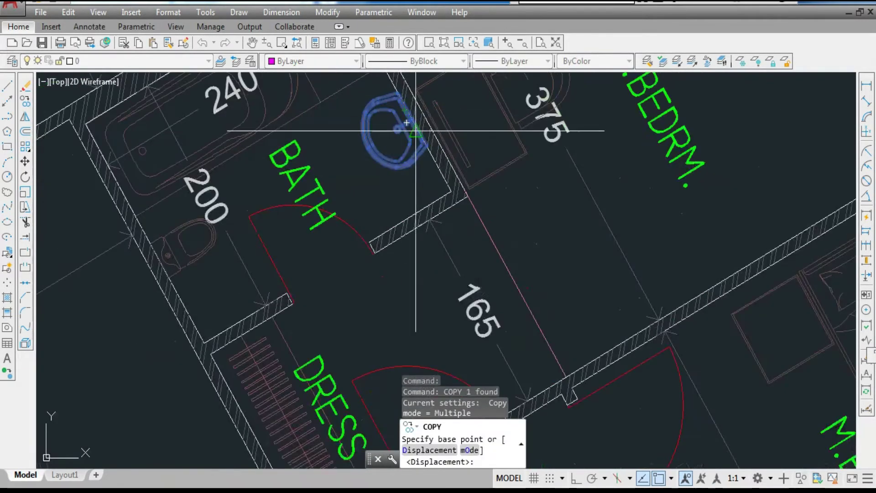
{"action": "left_click", "coordinate": [414, 123]}
{"action": "scroll", "coordinate": [403, 191], "scroll_direction": "down", "scroll_amount": 4}
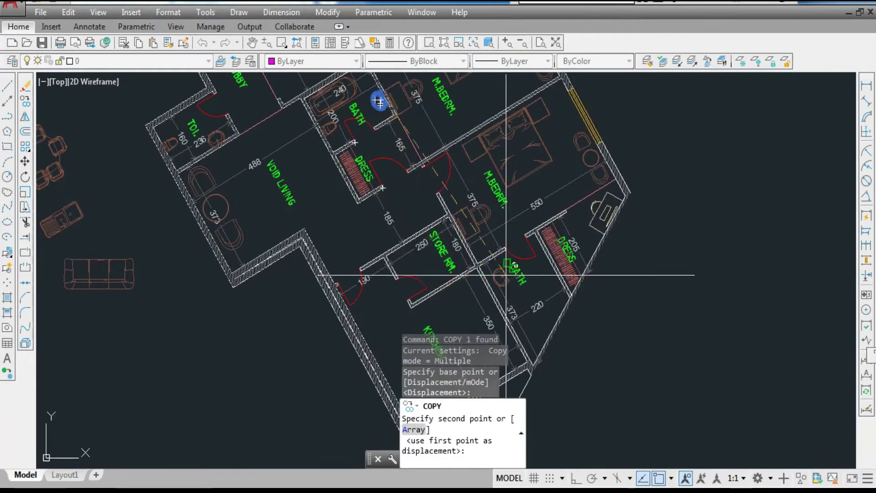
{"action": "scroll", "coordinate": [505, 274], "scroll_direction": "up", "scroll_amount": 4}
{"action": "left_click", "coordinate": [556, 222]}
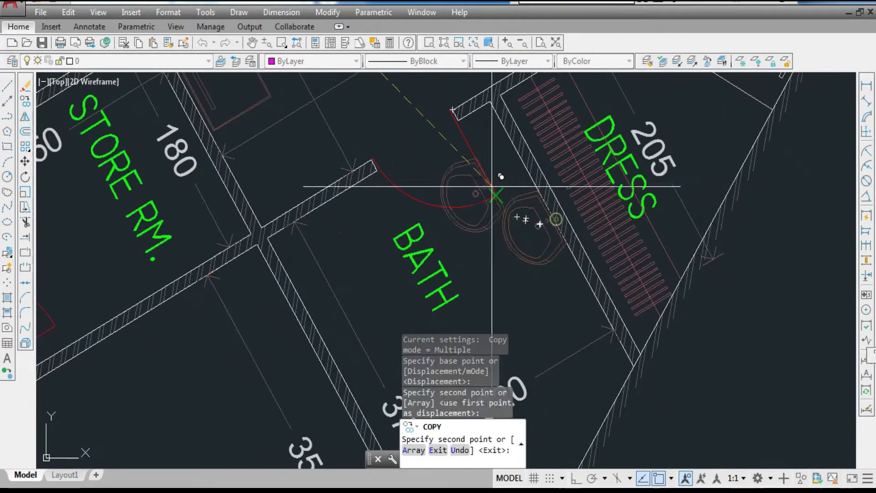
{"action": "key", "text": "Escape"}
Copy the bathtub from the upper bath into the narrow end of the lower bath, near the slanted outer wall
{"action": "scroll", "coordinate": [484, 186], "scroll_direction": "down", "scroll_amount": 5}
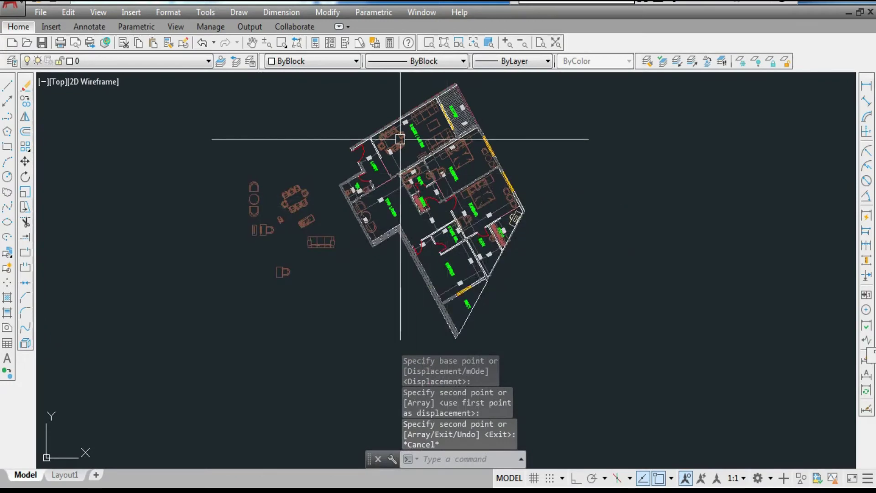
{"action": "scroll", "coordinate": [400, 139], "scroll_direction": "up", "scroll_amount": 6}
{"action": "left_click", "coordinate": [459, 212]}
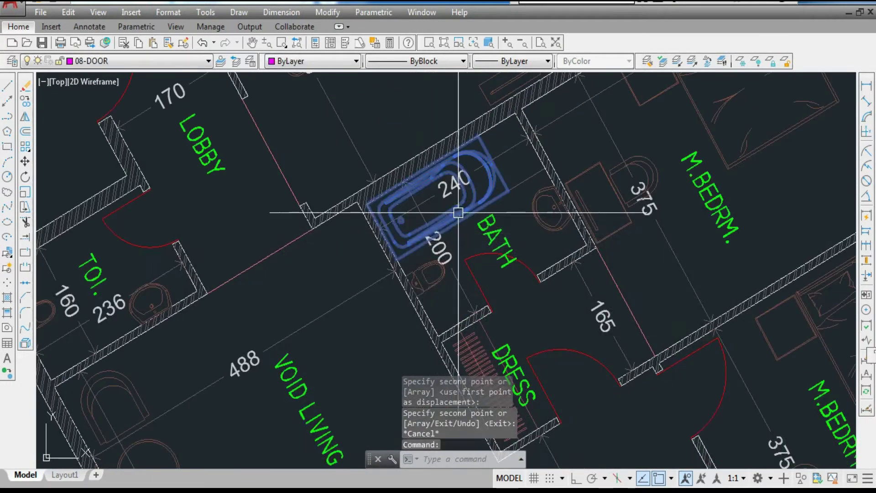
{"action": "key", "text": "Return"}
{"action": "scroll", "coordinate": [489, 170], "scroll_direction": "up", "scroll_amount": 4}
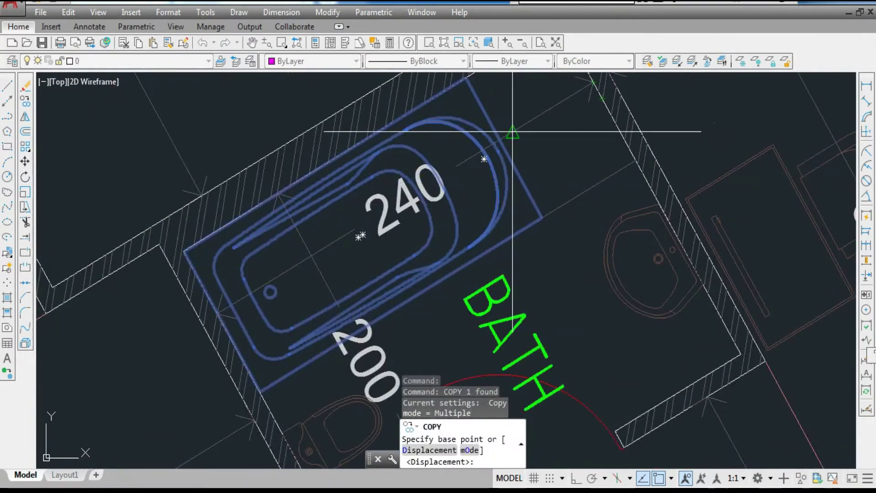
{"action": "left_click", "coordinate": [504, 147]}
{"action": "scroll", "coordinate": [505, 240], "scroll_direction": "down", "scroll_amount": 6}
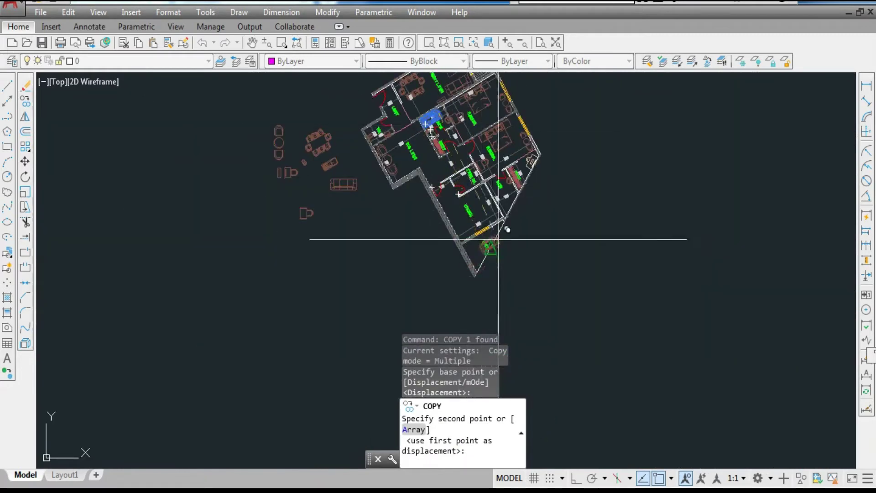
{"action": "scroll", "coordinate": [510, 236], "scroll_direction": "up", "scroll_amount": 5}
{"action": "scroll", "coordinate": [514, 247], "scroll_direction": "up", "scroll_amount": 4}
{"action": "left_click", "coordinate": [548, 133]}
{"action": "key", "text": "Escape"}
Move the copied bathtub so its protruding lower corner sits on the inner face of the slanted outer wall
{"action": "left_click", "coordinate": [538, 152]}
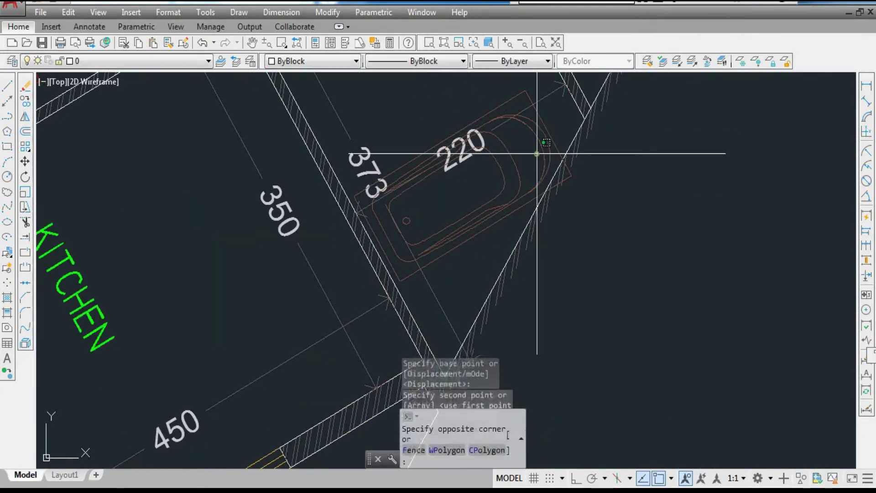
{"action": "left_click", "coordinate": [531, 131]}
{"action": "type", "text": "RO"}
{"action": "key", "text": "Return"}
{"action": "scroll", "coordinate": [551, 182], "scroll_direction": "up", "scroll_amount": 4}
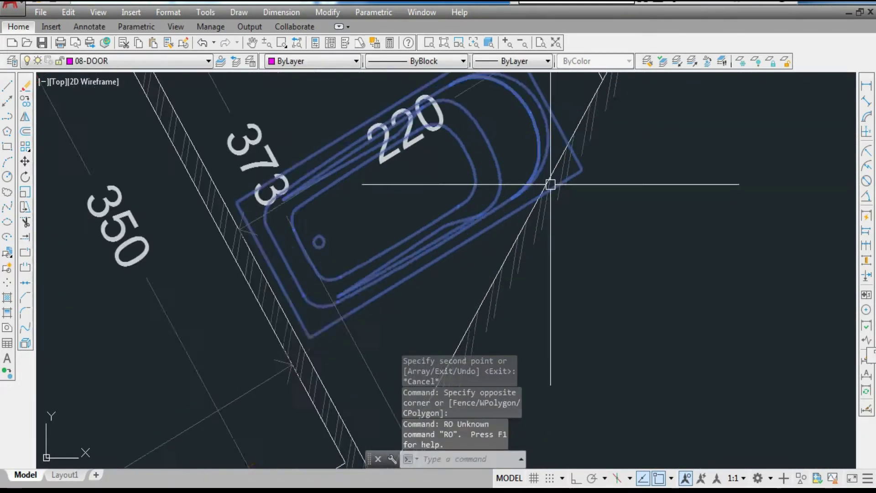
{"action": "type", "text": "m"}
{"action": "key", "text": "Return"}
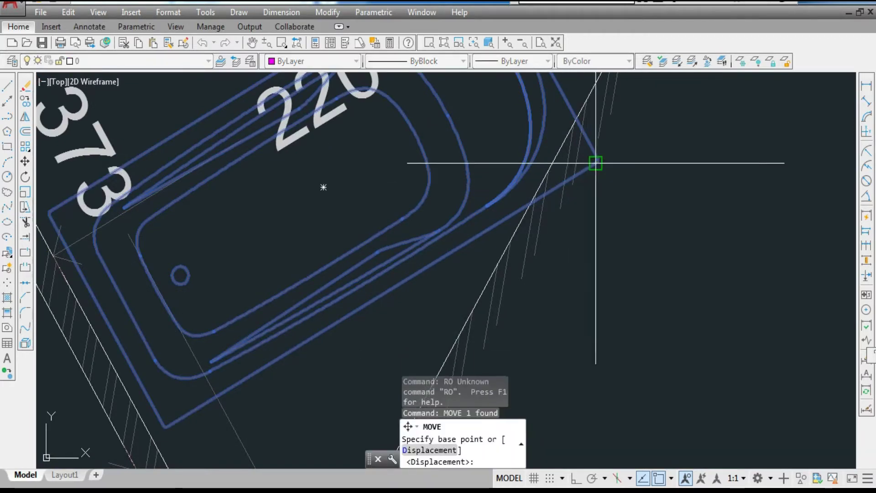
{"action": "left_click", "coordinate": [594, 162]}
{"action": "scroll", "coordinate": [586, 98], "scroll_direction": "up", "scroll_amount": 3}
{"action": "left_click", "coordinate": [572, 114]}
{"action": "scroll", "coordinate": [571, 114], "scroll_direction": "down", "scroll_amount": 3}
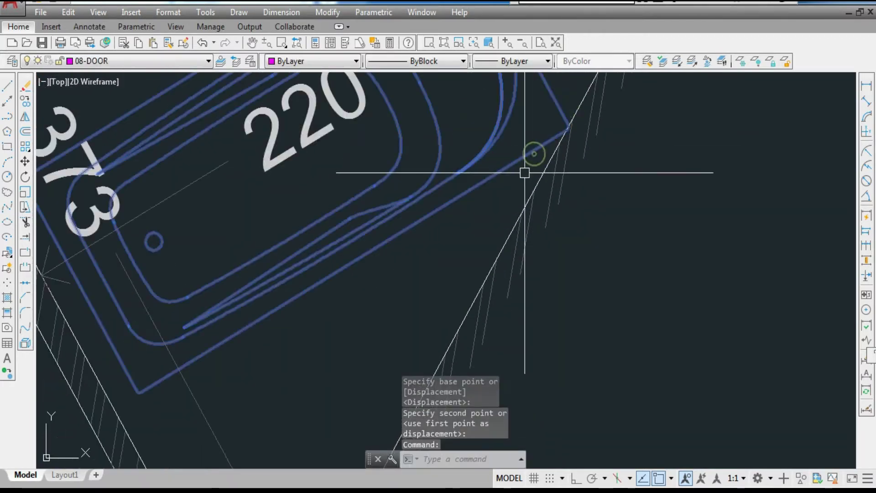
Rotate the copied bathtub by reference about its corner on the slanted outer wall so its long side lies along that wall
{"action": "type", "text": "RO"}
{"action": "key", "text": "Return"}
{"action": "left_click", "coordinate": [566, 132]}
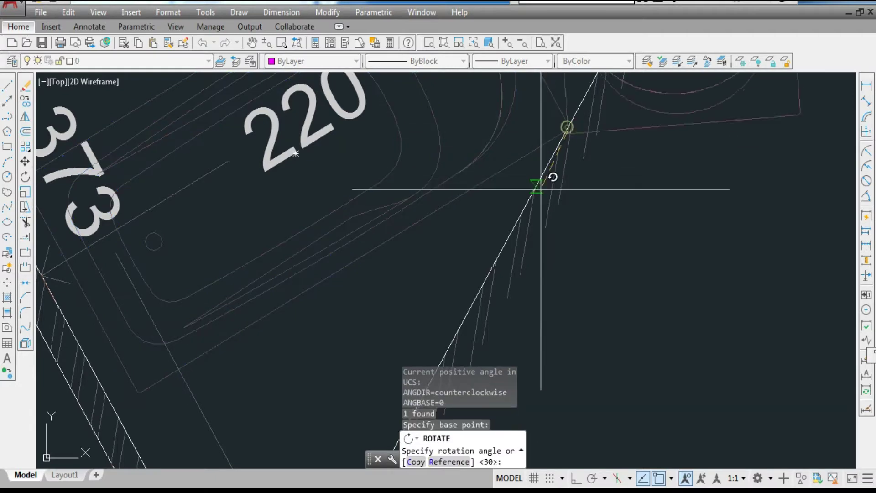
{"action": "type", "text": "R"}
{"action": "key", "text": "Return"}
{"action": "left_click", "coordinate": [567, 130]}
{"action": "left_click", "coordinate": [362, 260]}
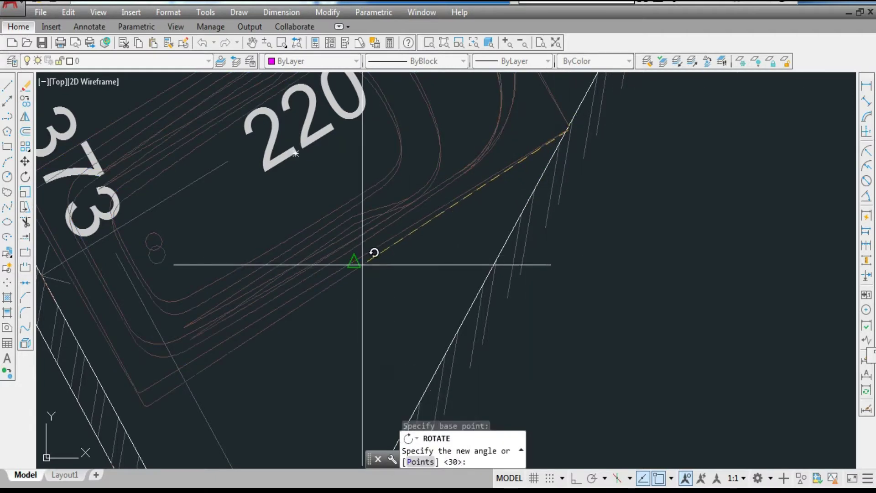
{"action": "left_click", "coordinate": [467, 314]}
{"action": "scroll", "coordinate": [468, 315], "scroll_direction": "down", "scroll_amount": 4}
Slide the rotated bathtub slightly up along the slanted outer wall, off the wall shared with the kitchen
{"action": "left_click", "coordinate": [383, 328]}
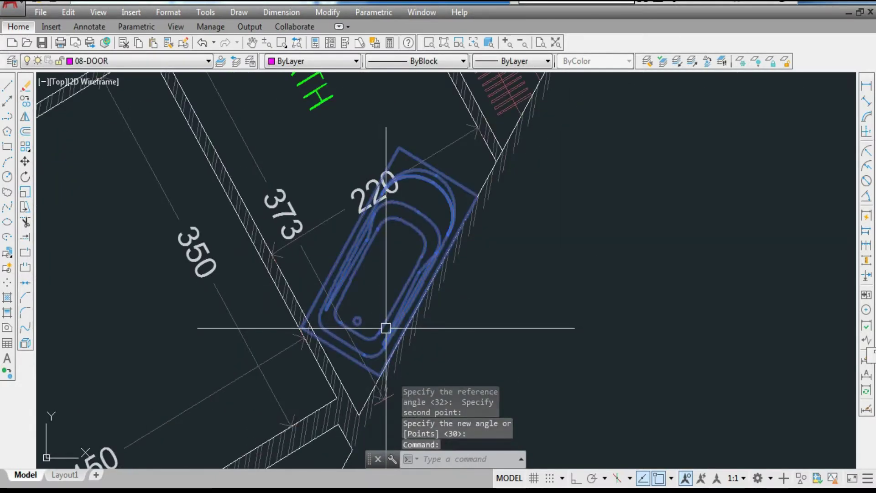
{"action": "type", "text": "M"}
{"action": "key", "text": "Return"}
{"action": "scroll", "coordinate": [492, 177], "scroll_direction": "up", "scroll_amount": 4}
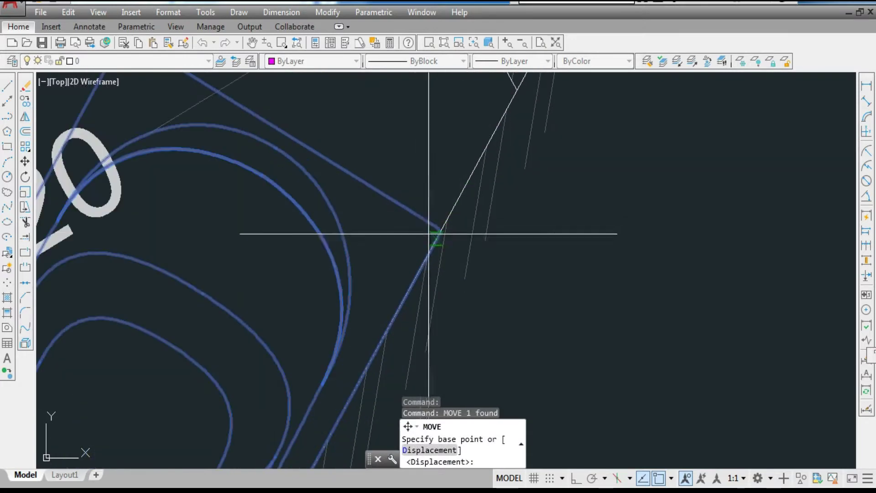
{"action": "scroll", "coordinate": [429, 234], "scroll_direction": "down", "scroll_amount": 2}
{"action": "left_click", "coordinate": [450, 233]}
{"action": "scroll", "coordinate": [479, 169], "scroll_direction": "down", "scroll_amount": 3}
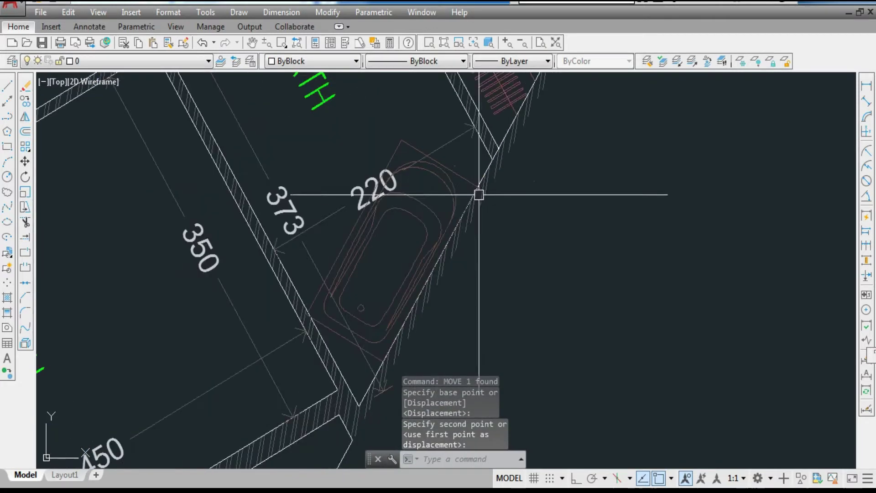
Move the bathtub once more so its upper outer corner sits on the slanted wall's inner face
{"action": "left_click", "coordinate": [367, 325]}
{"action": "key", "text": "space"}
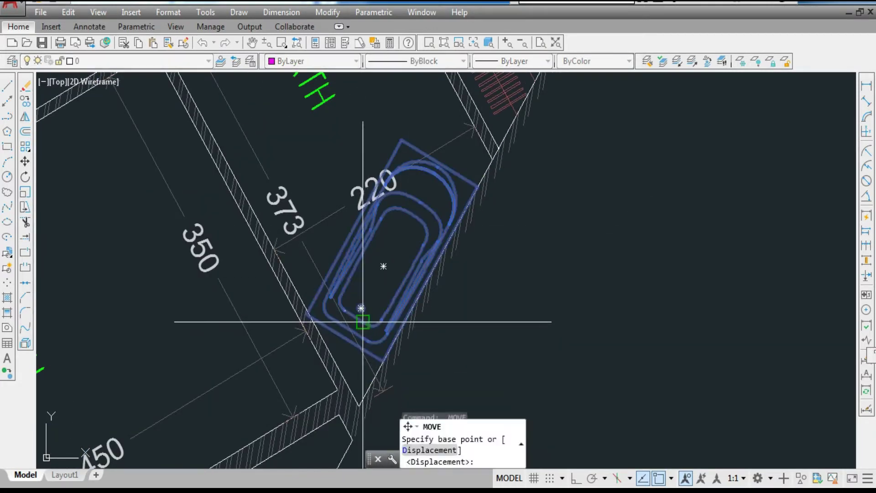
{"action": "scroll", "coordinate": [472, 166], "scroll_direction": "up", "scroll_amount": 6}
{"action": "left_click", "coordinate": [483, 296]}
{"action": "left_click", "coordinate": [504, 254]}
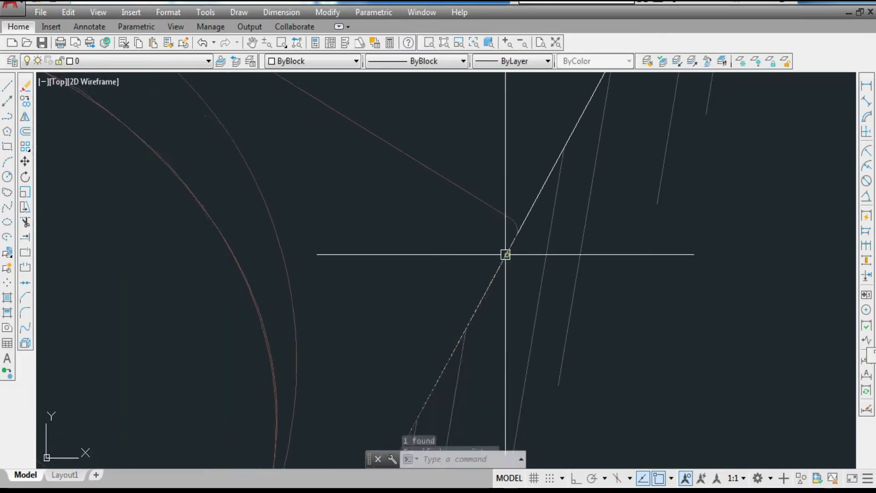
{"action": "scroll", "coordinate": [504, 254], "scroll_direction": "down", "scroll_amount": 4}
{"action": "scroll", "coordinate": [413, 262], "scroll_direction": "down", "scroll_amount": 2}
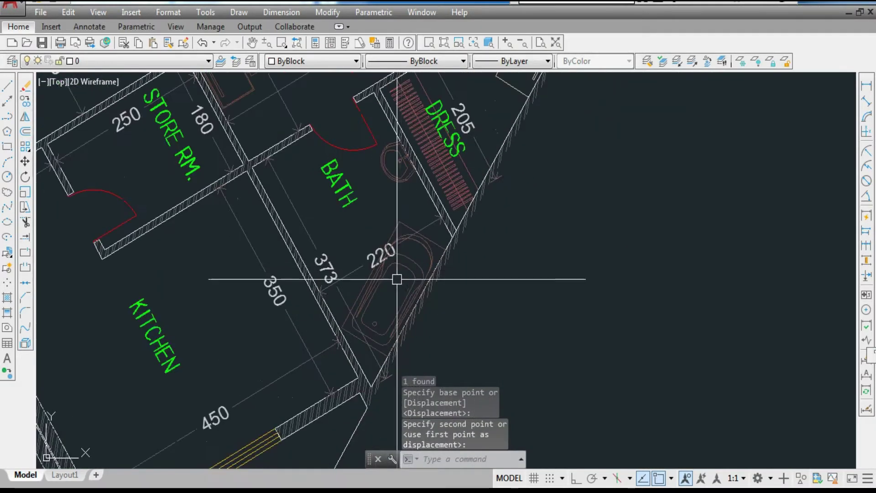
{"action": "scroll", "coordinate": [360, 364], "scroll_direction": "up", "scroll_amount": 2}
{"action": "scroll", "coordinate": [405, 339], "scroll_direction": "down", "scroll_amount": 2}
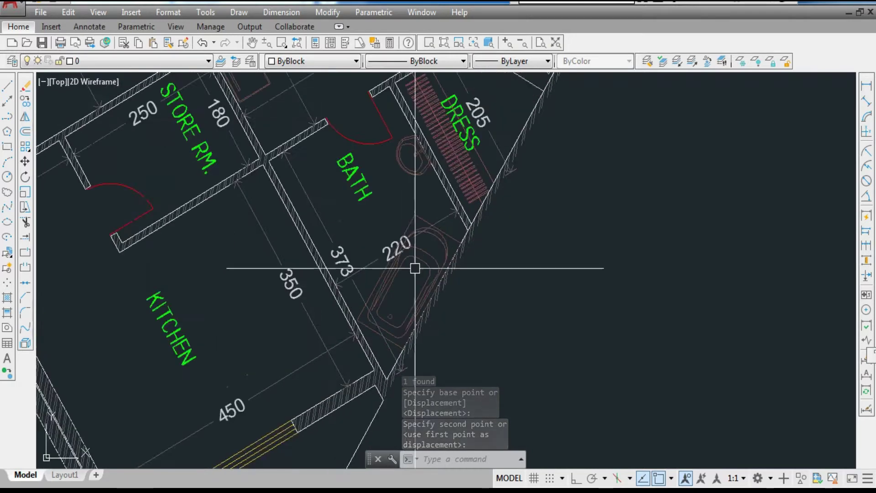
Draw a line extending the bathtub's inner long edge from its upper end to the wall beside the DRESS area
{"action": "scroll", "coordinate": [419, 221], "scroll_direction": "up", "scroll_amount": 4}
{"action": "left_click", "coordinate": [419, 221]}
{"action": "type", "text": "l"}
{"action": "key", "text": "Return"}
{"action": "left_click", "coordinate": [391, 220]}
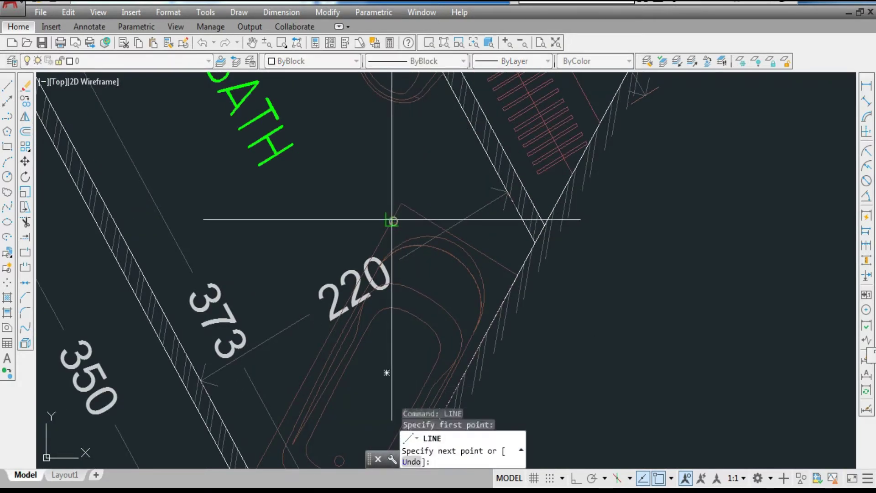
{"action": "scroll", "coordinate": [392, 221], "scroll_direction": "down", "scroll_amount": 2}
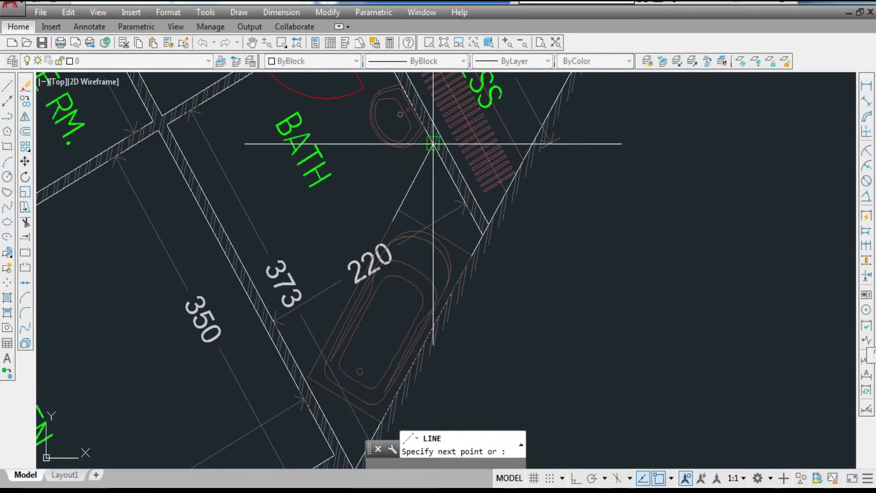
{"action": "key", "text": "Escape"}
Draw a short line extending the bathtub's inner long edge from its lower corner to the wall shared with the kitchen
{"action": "scroll", "coordinate": [296, 356], "scroll_direction": "up", "scroll_amount": 10}
{"action": "key", "text": "Return"}
{"action": "left_click", "coordinate": [293, 195]}
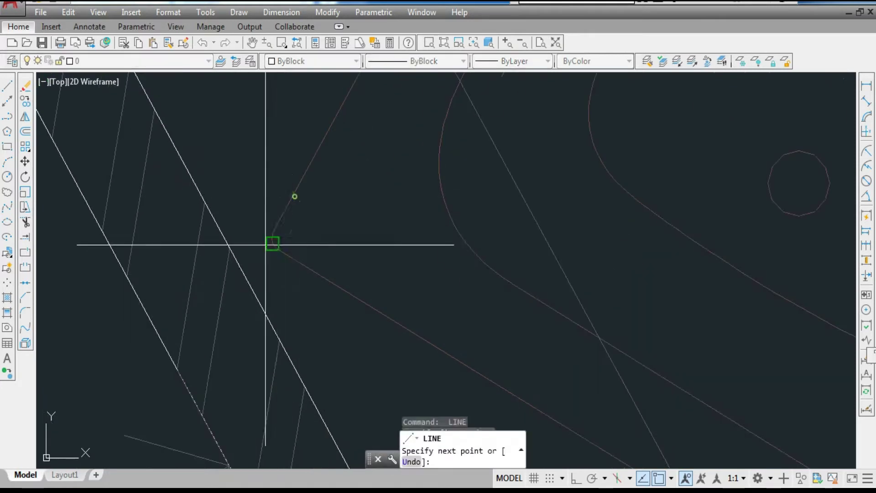
{"action": "left_click", "coordinate": [250, 286]}
{"action": "key", "text": "Escape"}
Recolour the two extension lines at the bathtub's ends to the dull red used for the fixtures
{"action": "left_click", "coordinate": [258, 270]}
{"action": "scroll", "coordinate": [257, 326], "scroll_direction": "down", "scroll_amount": 5}
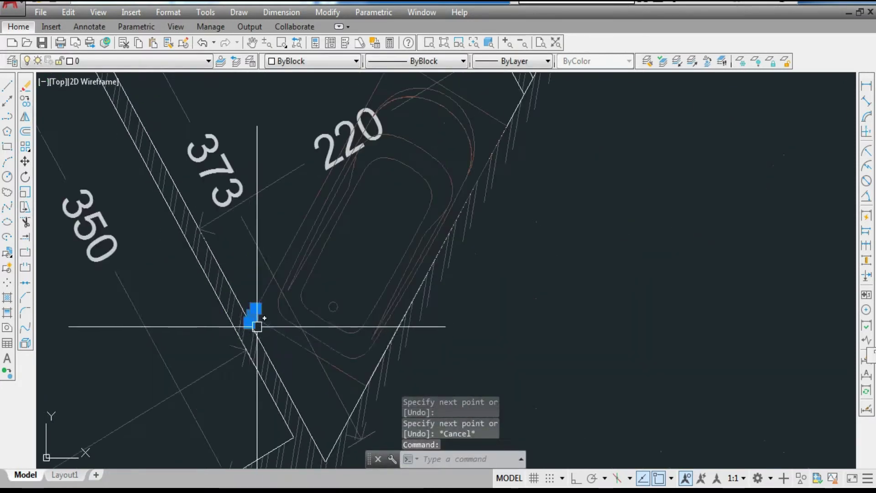
{"action": "left_click", "coordinate": [362, 122]}
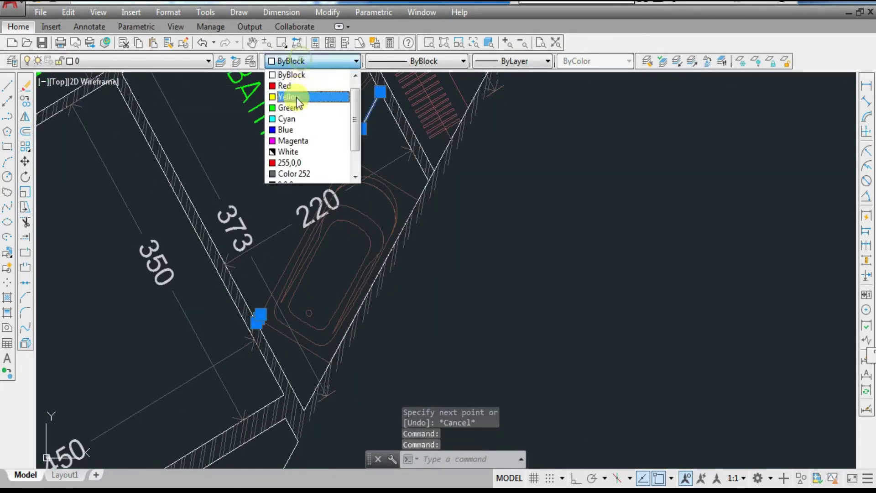
{"action": "left_click", "coordinate": [289, 162]}
{"action": "key", "text": "Escape"}
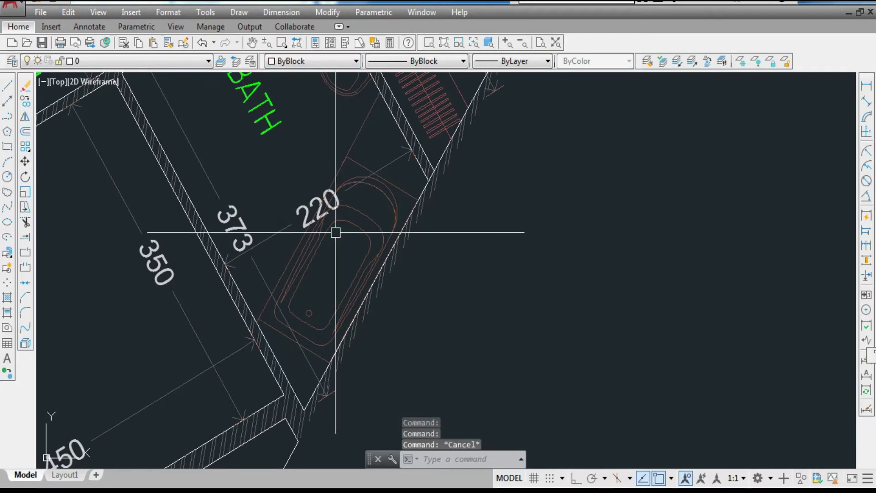
Check the bathtub's length with a temporary aligned dimension without placing it
{"action": "scroll", "coordinate": [372, 254], "scroll_direction": "up", "scroll_amount": 2}
{"action": "scroll", "coordinate": [336, 310], "scroll_direction": "down", "scroll_amount": 2}
{"action": "scroll", "coordinate": [336, 310], "scroll_direction": "down", "scroll_amount": 3}
{"action": "scroll", "coordinate": [363, 261], "scroll_direction": "up", "scroll_amount": 4}
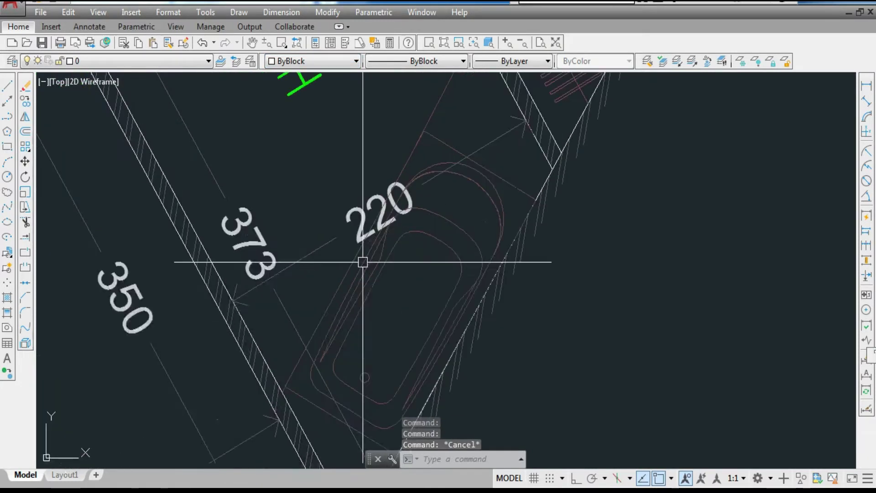
{"action": "left_click", "coordinate": [866, 99]}
{"action": "left_click", "coordinate": [329, 411]}
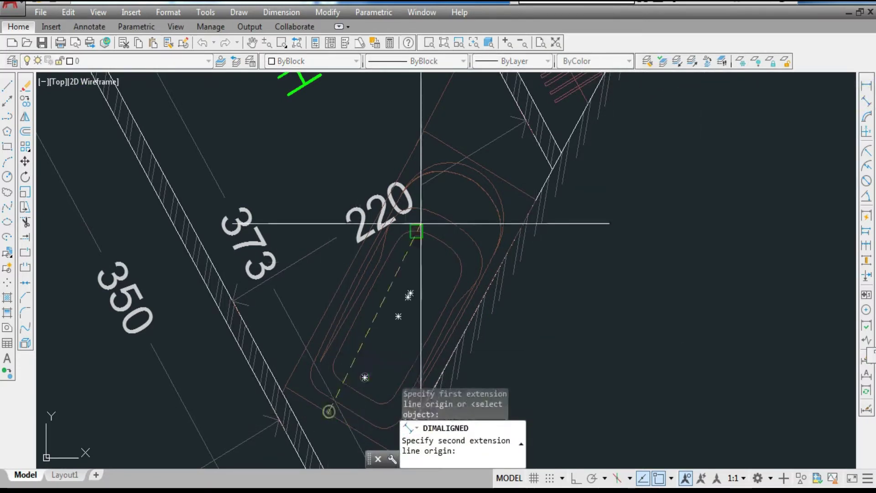
{"action": "left_click", "coordinate": [465, 158]}
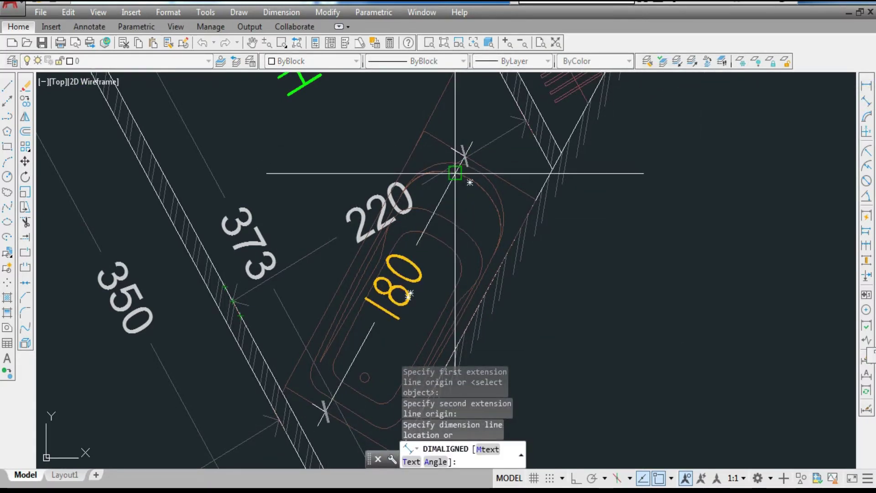
{"action": "key", "text": "Escape"}
{"action": "key", "text": "Escape"}
{"action": "scroll", "coordinate": [449, 250], "scroll_direction": "down", "scroll_amount": 5}
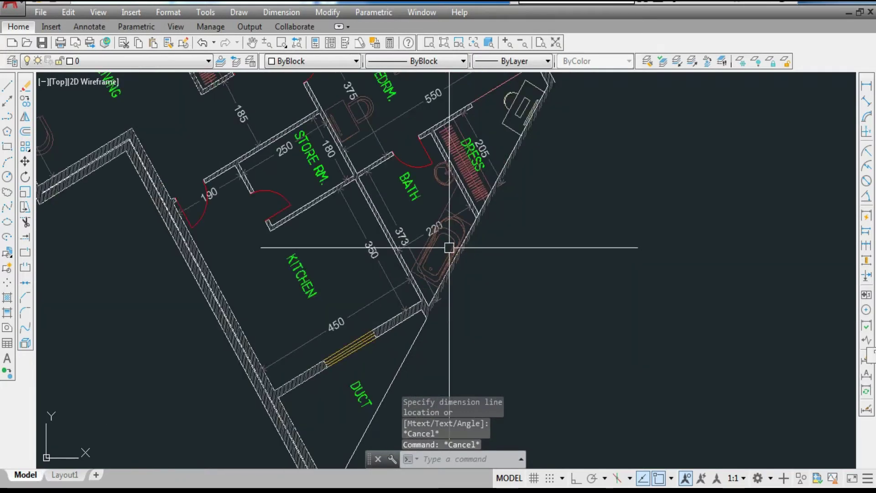
Copy the toilet from the upper bath to the lower bath, with its back against the wall shared with the kitchen
{"action": "scroll", "coordinate": [449, 247], "scroll_direction": "down", "scroll_amount": 5}
{"action": "scroll", "coordinate": [327, 146], "scroll_direction": "up", "scroll_amount": 8}
{"action": "left_click", "coordinate": [332, 159]}
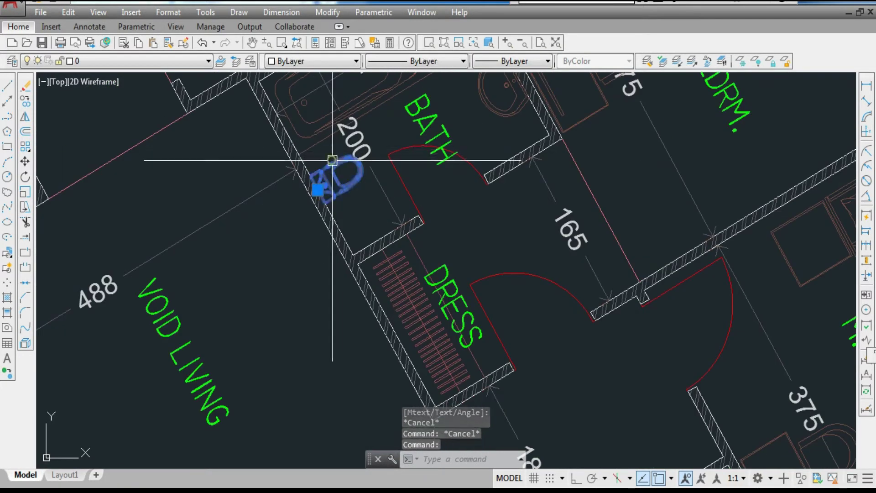
{"action": "type", "text": "o"}
{"action": "key", "text": "Return"}
{"action": "scroll", "coordinate": [310, 206], "scroll_direction": "up", "scroll_amount": 5}
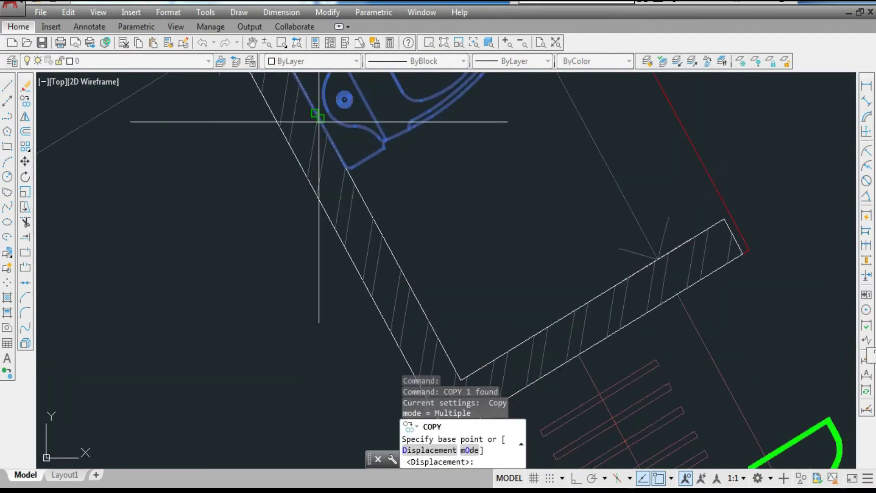
{"action": "left_click", "coordinate": [318, 121]}
{"action": "scroll", "coordinate": [236, 123], "scroll_direction": "down", "scroll_amount": 5}
{"action": "scroll", "coordinate": [431, 276], "scroll_direction": "up", "scroll_amount": 6}
{"action": "scroll", "coordinate": [440, 313], "scroll_direction": "down", "scroll_amount": 4}
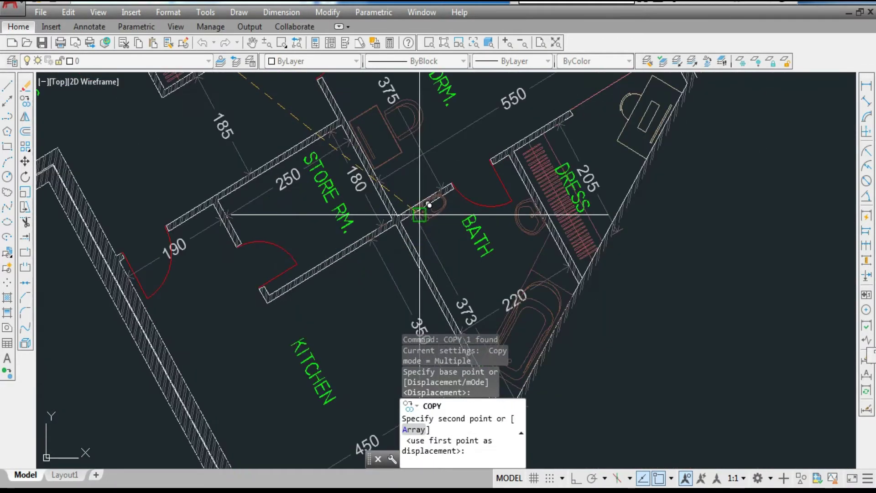
{"action": "scroll", "coordinate": [426, 157], "scroll_direction": "down", "scroll_amount": 3}
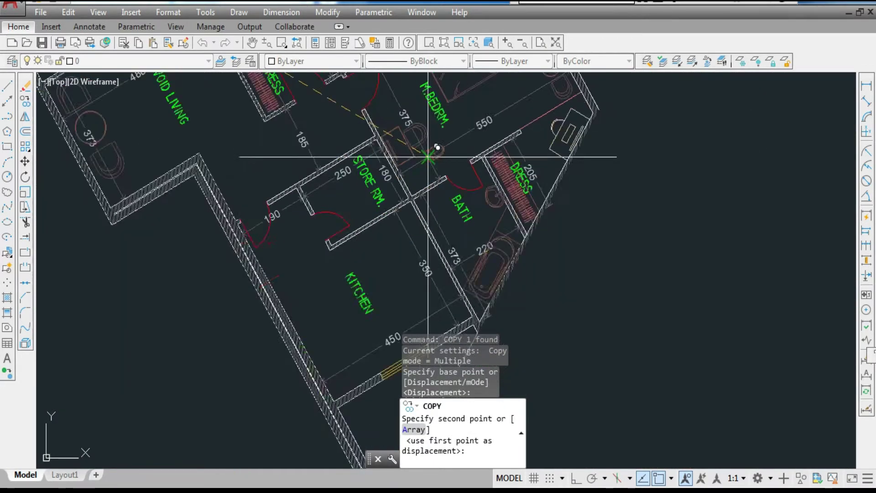
{"action": "scroll", "coordinate": [426, 197], "scroll_direction": "up", "scroll_amount": 6}
{"action": "left_click", "coordinate": [407, 203]}
{"action": "scroll", "coordinate": [408, 203], "scroll_direction": "down", "scroll_amount": 5}
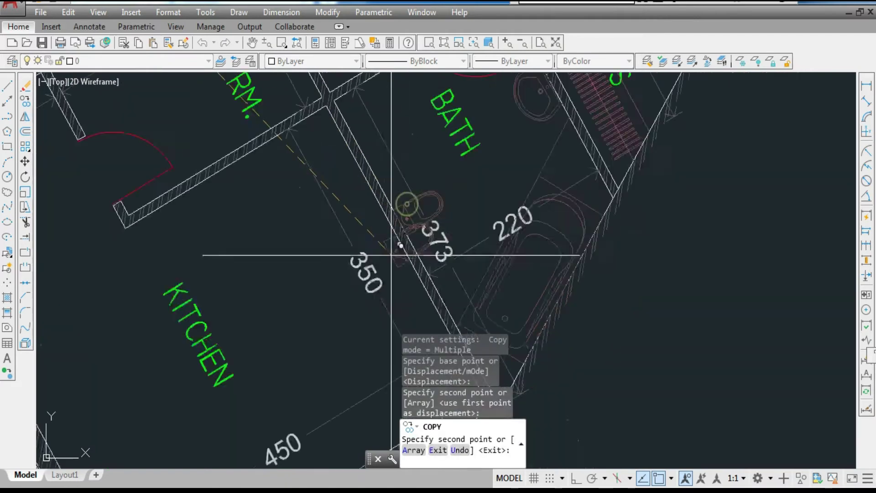
{"action": "key", "text": "Escape"}
{"action": "key", "text": "Escape"}
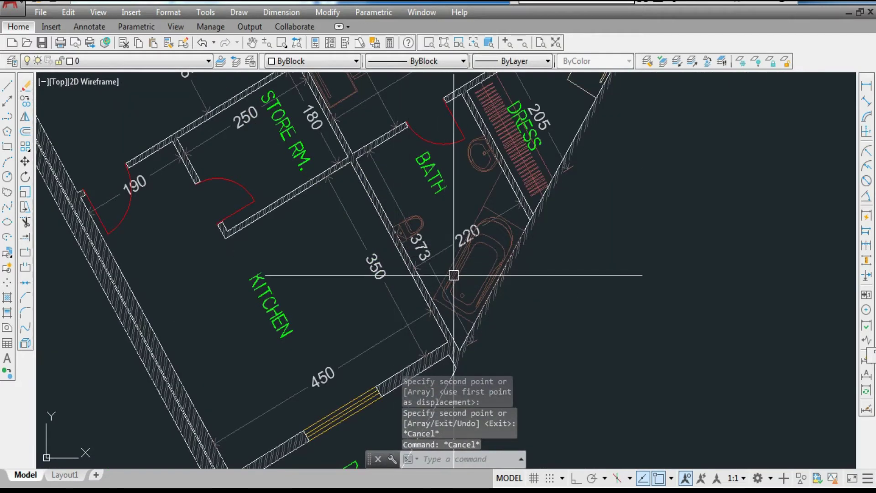
Trace the kitchen's inner wall faces with a polyline from the corner by the store room, past the window, to the entrance door jamb
{"action": "mouse_move", "coordinate": [453, 275]}
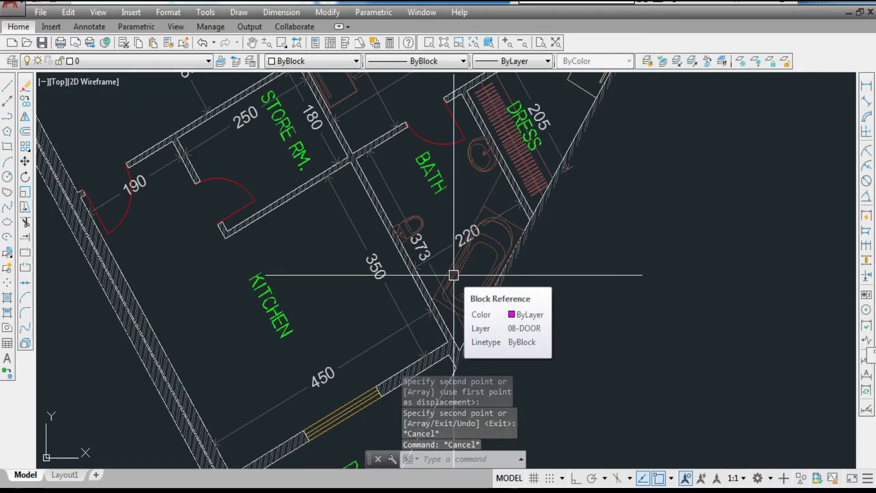
{"action": "scroll", "coordinate": [450, 249], "scroll_direction": "down", "scroll_amount": 6}
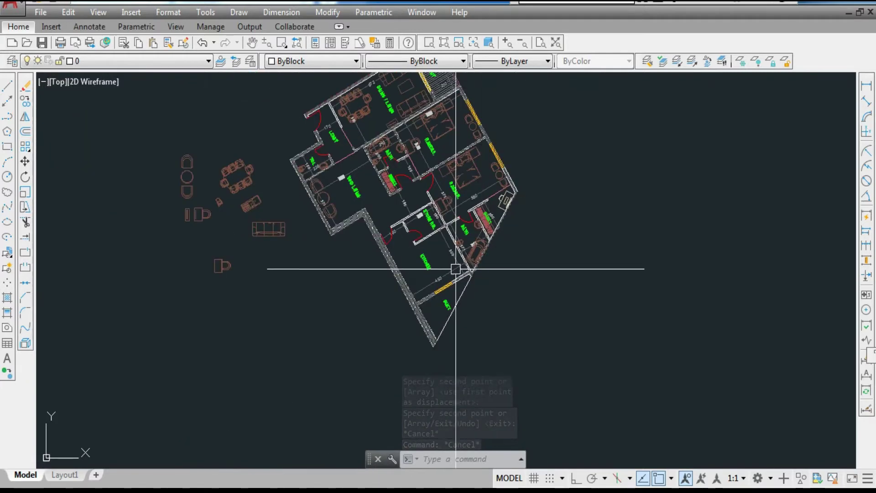
{"action": "scroll", "coordinate": [450, 268], "scroll_direction": "up", "scroll_amount": 6}
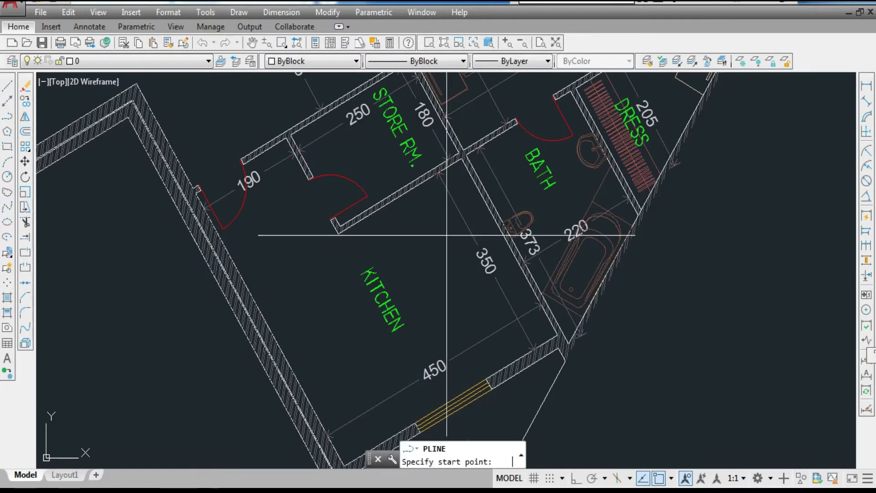
{"action": "scroll", "coordinate": [456, 178], "scroll_direction": "up", "scroll_amount": 2}
{"action": "left_click", "coordinate": [465, 145]}
{"action": "scroll", "coordinate": [448, 116], "scroll_direction": "down", "scroll_amount": 1}
{"action": "scroll", "coordinate": [526, 312], "scroll_direction": "up", "scroll_amount": 1}
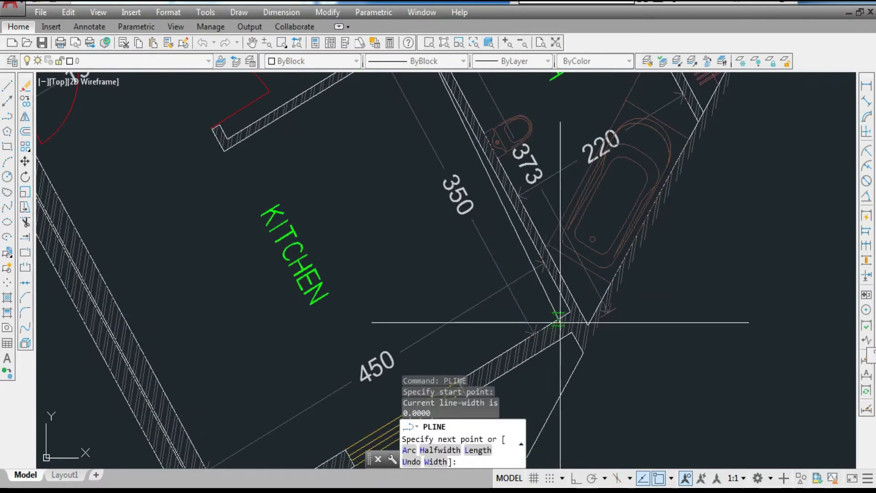
{"action": "left_click", "coordinate": [565, 313]}
{"action": "scroll", "coordinate": [525, 219], "scroll_direction": "down", "scroll_amount": 2}
{"action": "scroll", "coordinate": [422, 331], "scroll_direction": "up", "scroll_amount": 5}
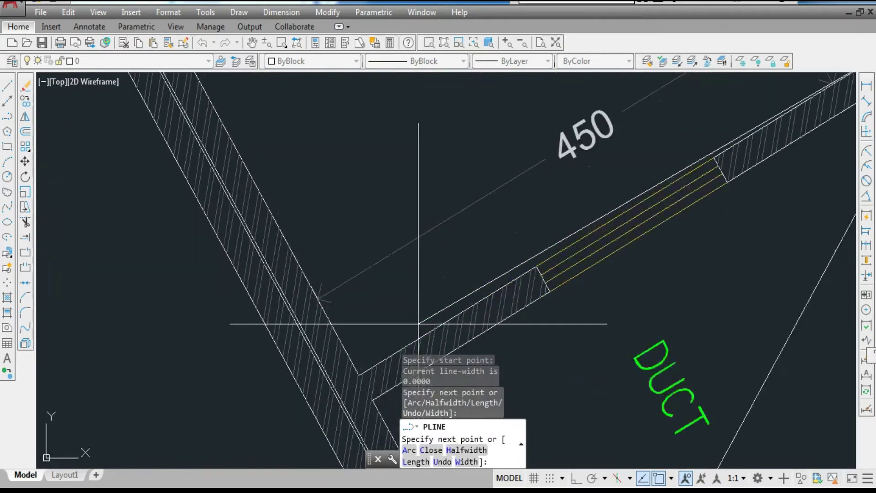
{"action": "left_click", "coordinate": [357, 371]}
{"action": "scroll", "coordinate": [357, 371], "scroll_direction": "down", "scroll_amount": 4}
{"action": "scroll", "coordinate": [249, 169], "scroll_direction": "up", "scroll_amount": 4}
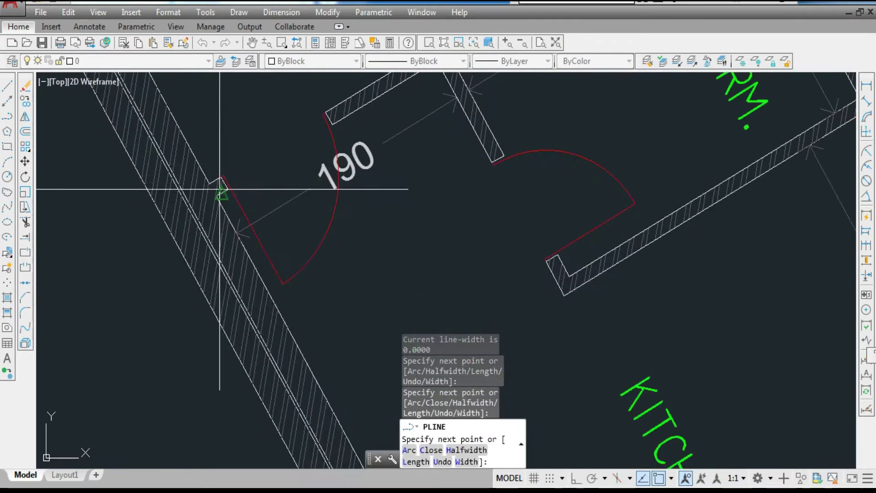
{"action": "left_click", "coordinate": [216, 196]}
{"action": "key", "text": "Return"}
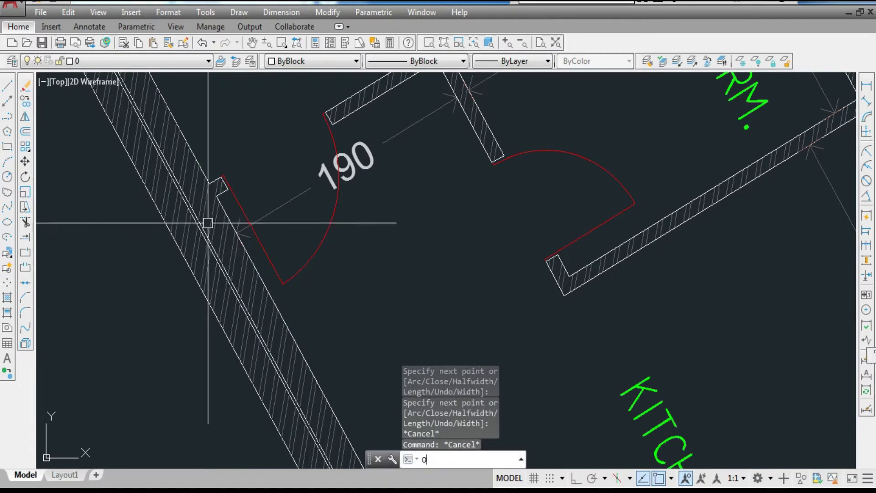
{"action": "key", "text": "Return"}
{"action": "type", "text": "60"}
{"action": "key", "text": "Return"}
{"action": "scroll", "coordinate": [245, 210], "scroll_direction": "down", "scroll_amount": 6}
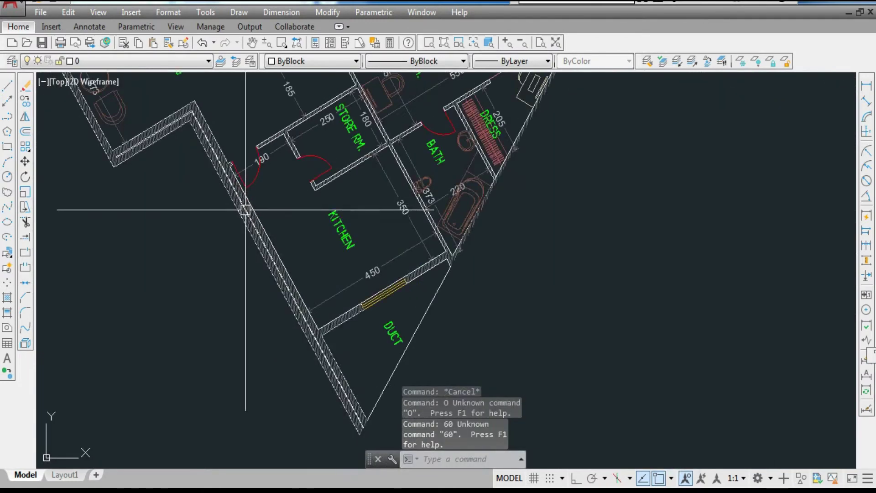
Offset the traced kitchen wall polyline 60 into the room to form the counter edge
{"action": "type", "text": "o"}
{"action": "key", "text": "Return"}
{"action": "type", "text": "60"}
{"action": "key", "text": "Return"}
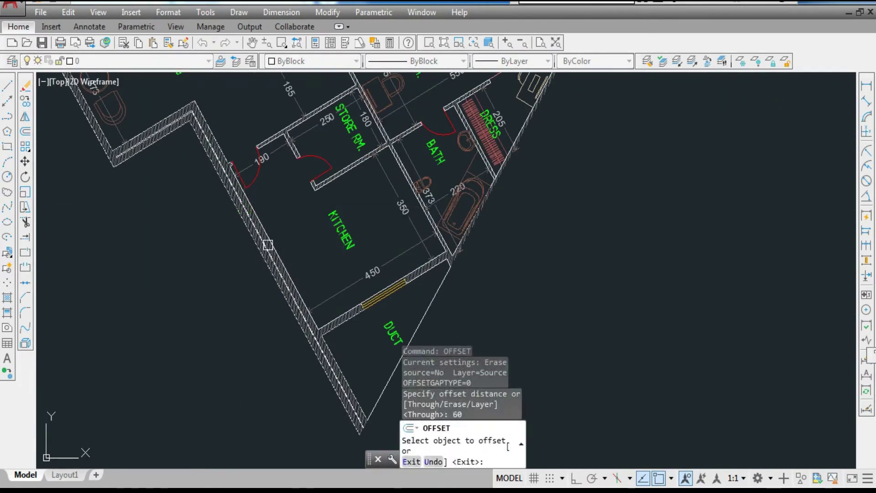
{"action": "left_click", "coordinate": [269, 244]}
{"action": "left_click", "coordinate": [285, 221]}
{"action": "key", "text": "Escape"}
{"action": "scroll", "coordinate": [275, 209], "scroll_direction": "up", "scroll_amount": 2}
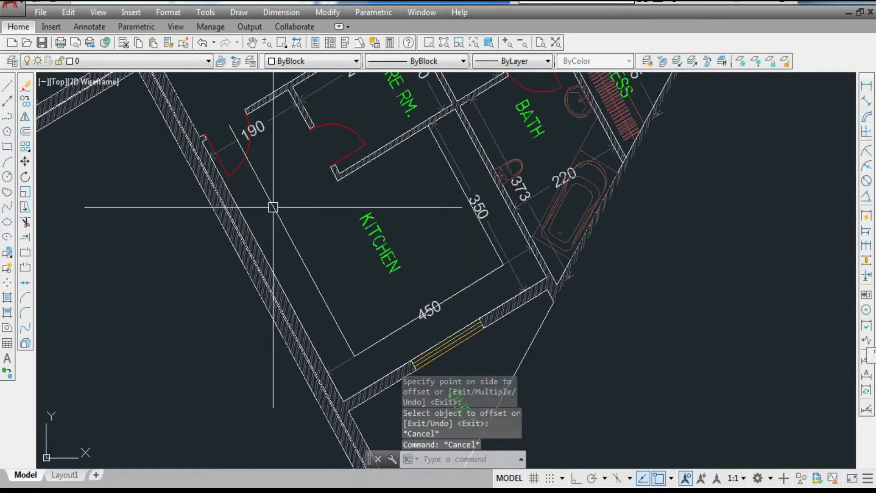
Draw a line across the kitchen counter from its edge square to the outer wall face, below the entrance door
{"action": "type", "text": "l"}
{"action": "key", "text": "Return"}
{"action": "left_click", "coordinate": [304, 279]}
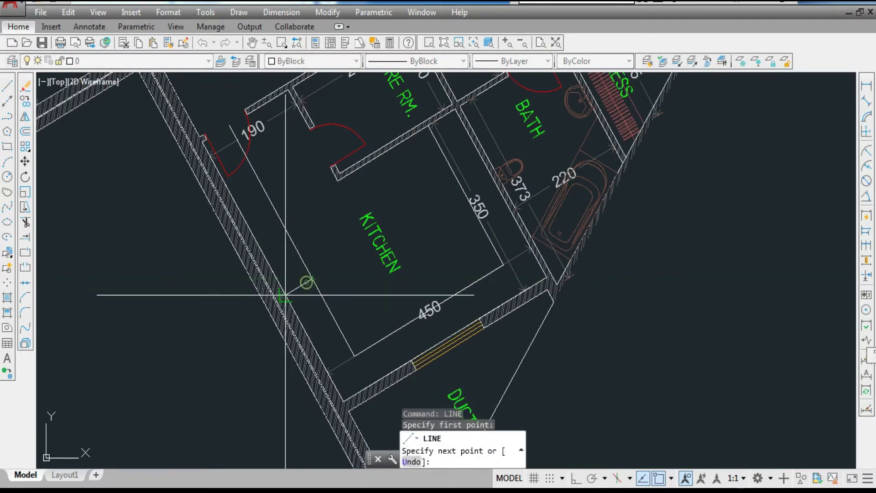
{"action": "left_click", "coordinate": [286, 294]}
{"action": "key", "text": "Escape"}
{"action": "key", "text": "Escape"}
Fillet the cross line with the counter edge into a sharp corner, removing the edge's excess toward the entrance door
{"action": "type", "text": "f"}
{"action": "key", "text": "Return"}
{"action": "type", "text": "f"}
{"action": "key", "text": "Return"}
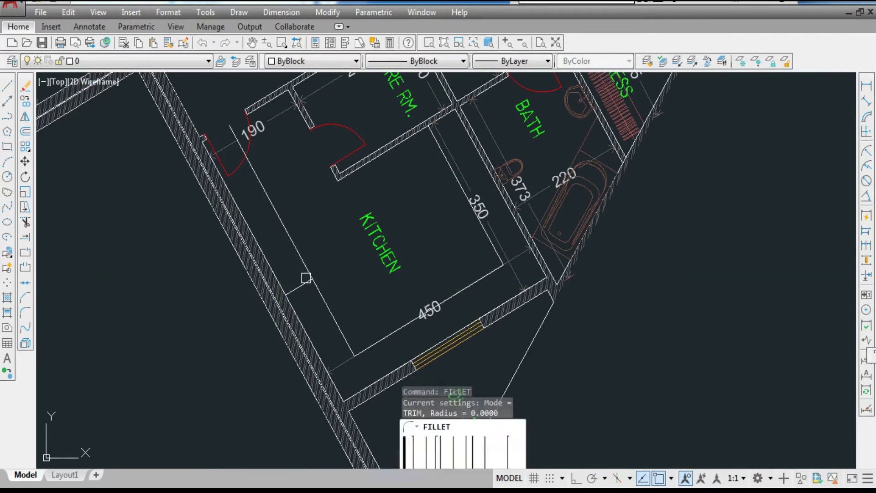
{"action": "left_click", "coordinate": [305, 283]}
{"action": "left_click", "coordinate": [329, 284]}
{"action": "left_click", "coordinate": [325, 289]}
{"action": "left_click", "coordinate": [318, 293]}
{"action": "key", "text": "Escape"}
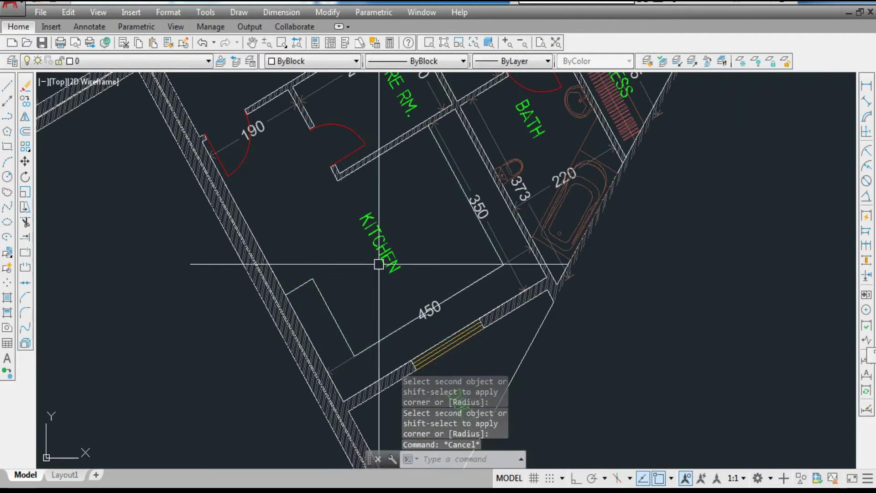
Move the kitchen's 450 dimension further into the room, clear of the counter edge along the window wall
{"action": "scroll", "coordinate": [464, 248], "scroll_direction": "down", "scroll_amount": 3}
{"action": "scroll", "coordinate": [501, 239], "scroll_direction": "up", "scroll_amount": 5}
{"action": "left_click", "coordinate": [495, 240]}
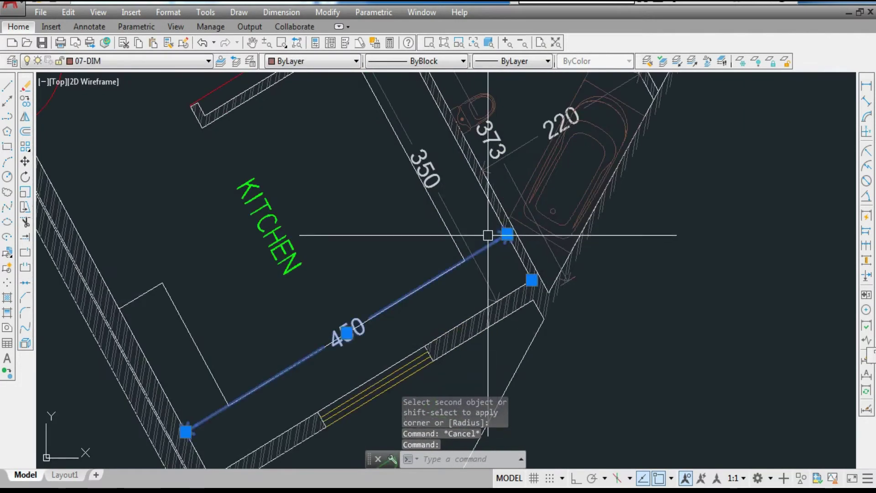
{"action": "type", "text": "m"}
{"action": "key", "text": "Return"}
{"action": "scroll", "coordinate": [490, 214], "scroll_direction": "up", "scroll_amount": 2}
{"action": "left_click", "coordinate": [497, 205]}
{"action": "left_click", "coordinate": [466, 148]}
{"action": "scroll", "coordinate": [431, 159], "scroll_direction": "down", "scroll_amount": 2}
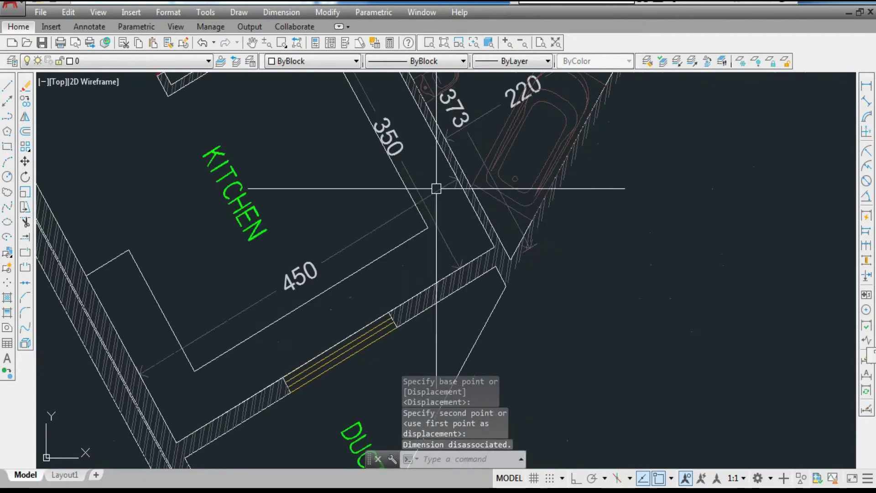
Move the kitchen's 350 dimension along the window wall into the room, clear of the counter edge beside the bath
{"action": "scroll", "coordinate": [451, 255], "scroll_direction": "down", "scroll_amount": 4}
{"action": "left_click", "coordinate": [450, 241]}
{"action": "scroll", "coordinate": [449, 262], "scroll_direction": "up", "scroll_amount": 6}
{"action": "type", "text": "m"}
{"action": "key", "text": "Return"}
{"action": "left_click", "coordinate": [445, 258]}
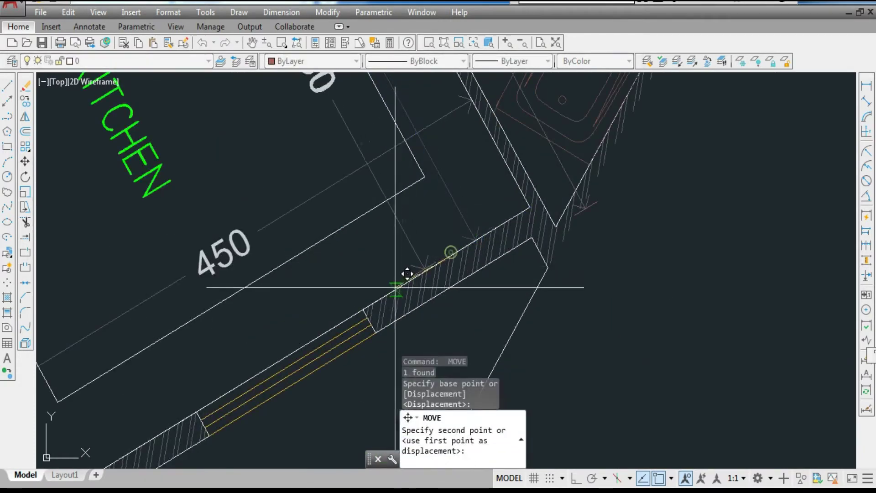
{"action": "left_click", "coordinate": [420, 307]}
{"action": "key", "text": "Escape"}
{"action": "key", "text": "Escape"}
Move the double-bowl sink from the loose furniture blocks onto the kitchen counter at the window, with its back against the wall face
{"action": "scroll", "coordinate": [446, 302], "scroll_direction": "down", "scroll_amount": 6}
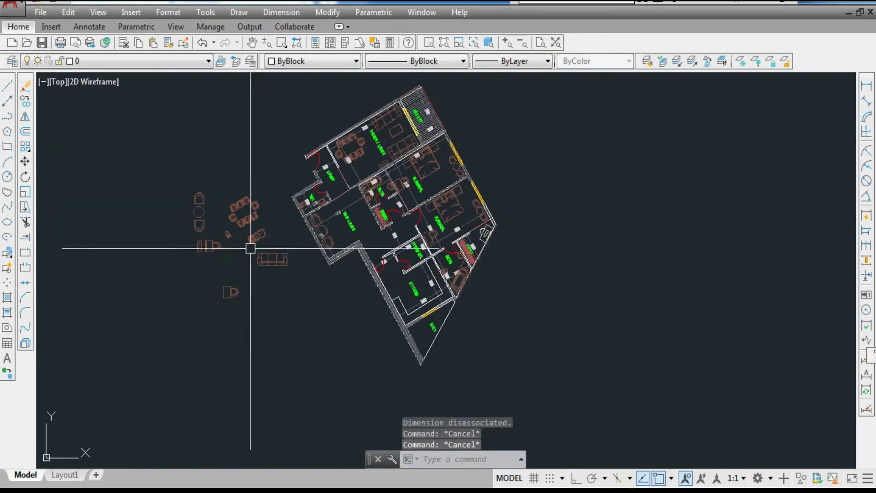
{"action": "scroll", "coordinate": [250, 248], "scroll_direction": "up", "scroll_amount": 2}
{"action": "scroll", "coordinate": [255, 248], "scroll_direction": "up", "scroll_amount": 3}
{"action": "left_click", "coordinate": [260, 243]}
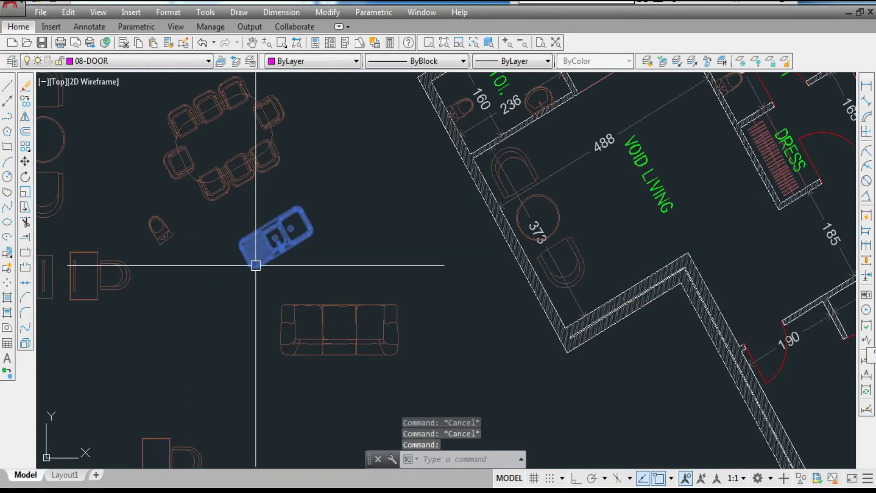
{"action": "type", "text": "m"}
{"action": "key", "text": "Return"}
{"action": "scroll", "coordinate": [292, 247], "scroll_direction": "up", "scroll_amount": 2}
{"action": "left_click", "coordinate": [276, 238]}
{"action": "scroll", "coordinate": [261, 235], "scroll_direction": "down", "scroll_amount": 5}
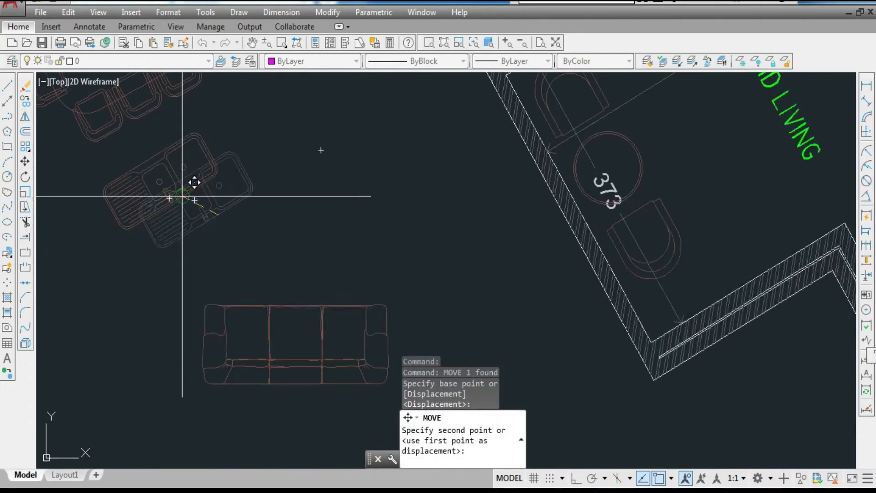
{"action": "scroll", "coordinate": [589, 351], "scroll_direction": "up", "scroll_amount": 5}
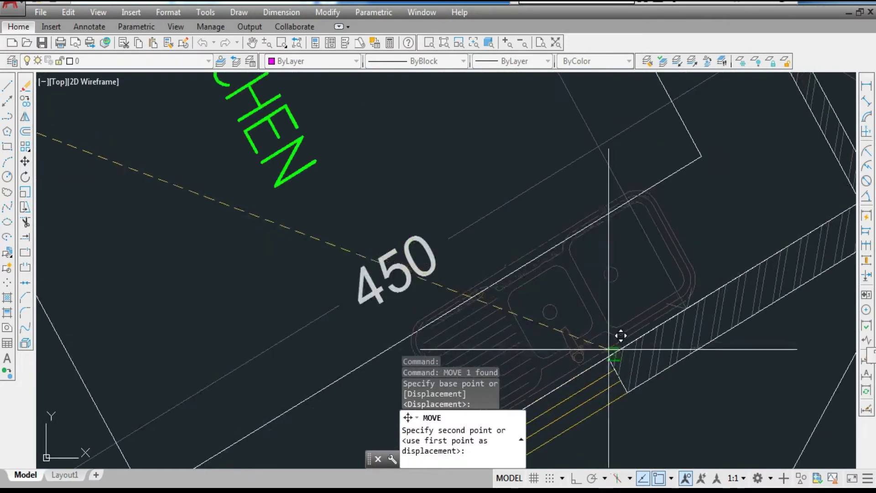
{"action": "left_click", "coordinate": [610, 353]}
{"action": "scroll", "coordinate": [529, 311], "scroll_direction": "down", "scroll_amount": 3}
{"action": "scroll", "coordinate": [494, 286], "scroll_direction": "up", "scroll_amount": 3}
Shift the sink slightly along the wall so that it sits more in front of the kitchen window
{"action": "left_click", "coordinate": [487, 279]}
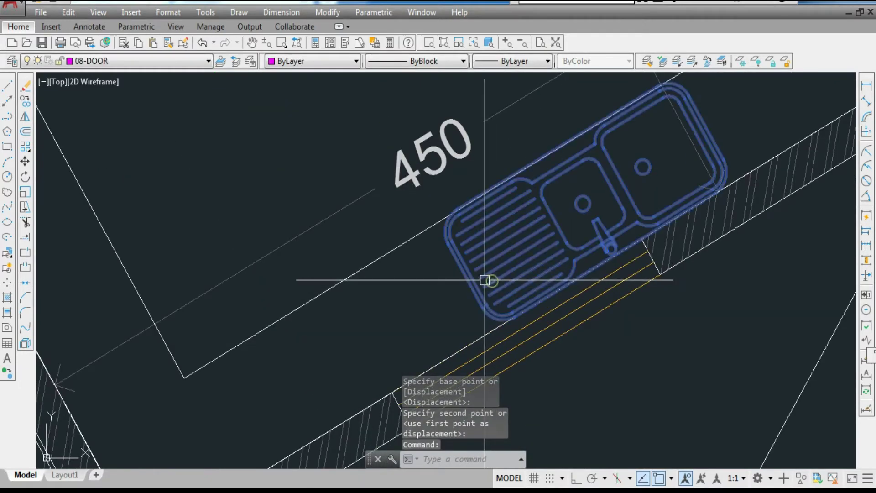
{"action": "type", "text": "M"}
{"action": "key", "text": "Return"}
{"action": "scroll", "coordinate": [450, 206], "scroll_direction": "down", "scroll_amount": 3}
{"action": "scroll", "coordinate": [454, 303], "scroll_direction": "up", "scroll_amount": 3}
{"action": "left_click", "coordinate": [450, 337]}
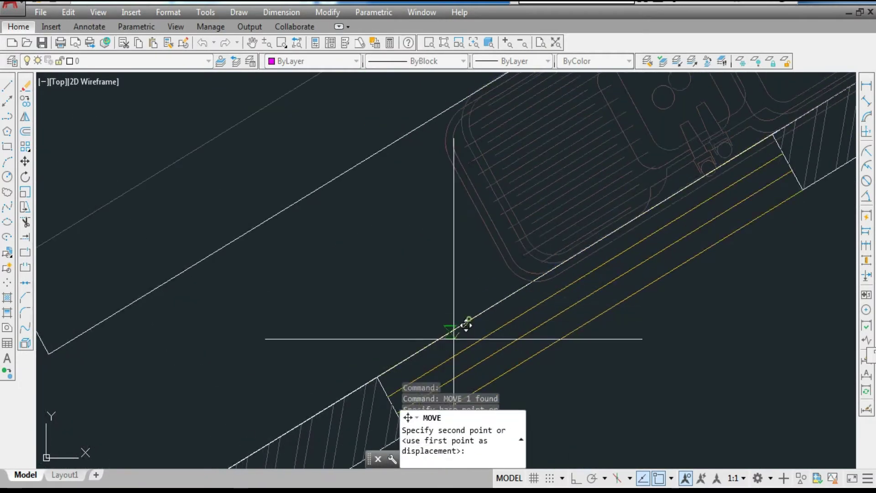
{"action": "key", "text": "Escape"}
{"action": "scroll", "coordinate": [456, 269], "scroll_direction": "down", "scroll_amount": 4}
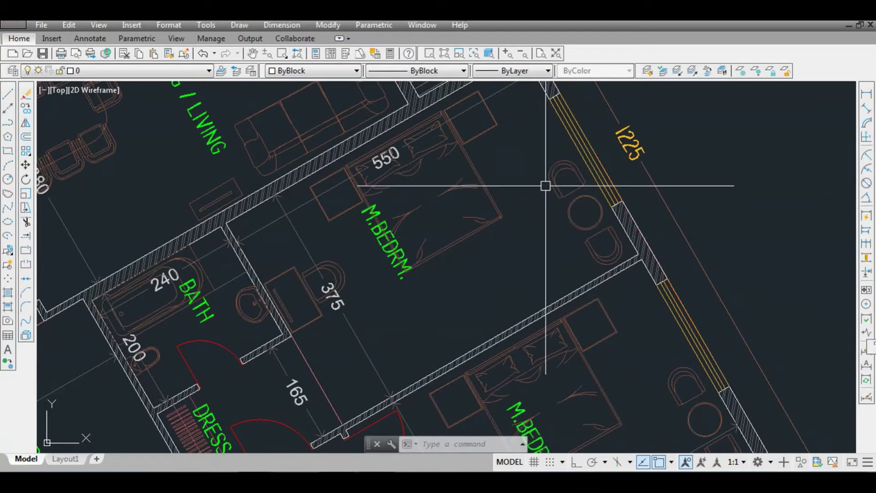
{"action": "scroll", "coordinate": [344, 248], "scroll_direction": "down", "scroll_amount": 3}
{"action": "scroll", "coordinate": [356, 289], "scroll_direction": "up", "scroll_amount": 2}
{"action": "scroll", "coordinate": [328, 254], "scroll_direction": "down", "scroll_amount": 2}
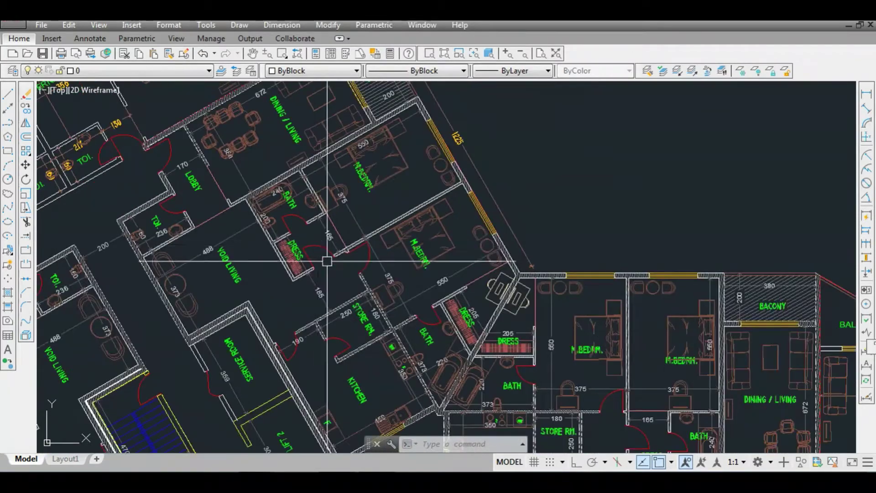
{"action": "scroll", "coordinate": [401, 279], "scroll_direction": "up", "scroll_amount": 3}
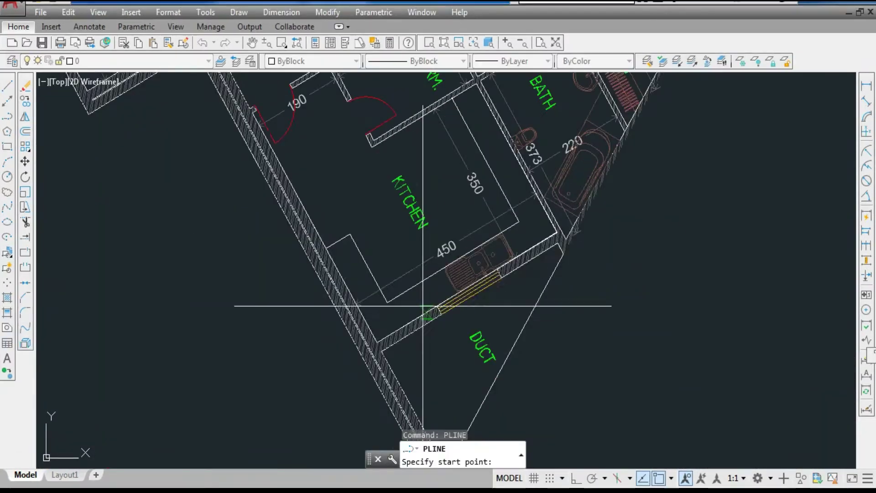
Draw a cooktop outline 60 long as a polyline across the counter, between its edge and the wall shared with the bath
{"action": "scroll", "coordinate": [479, 192], "scroll_direction": "up", "scroll_amount": 5}
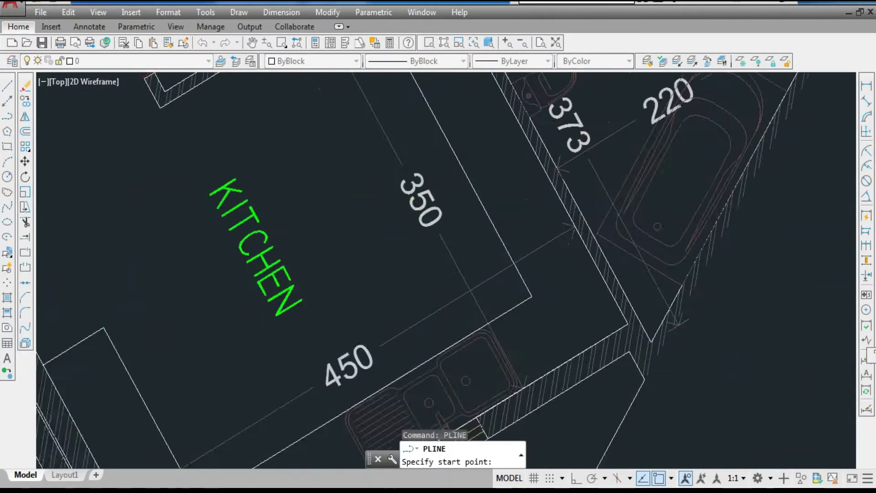
{"action": "left_click", "coordinate": [467, 223]}
{"action": "left_click", "coordinate": [564, 165]}
{"action": "scroll", "coordinate": [566, 166], "scroll_direction": "down", "scroll_amount": 3}
{"action": "scroll", "coordinate": [565, 166], "scroll_direction": "up", "scroll_amount": 3}
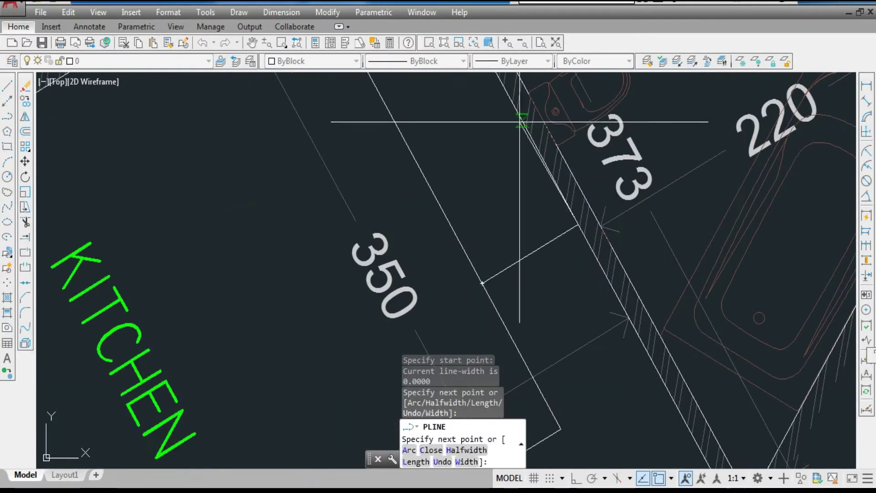
{"action": "type", "text": "60"}
{"action": "key", "text": "Return"}
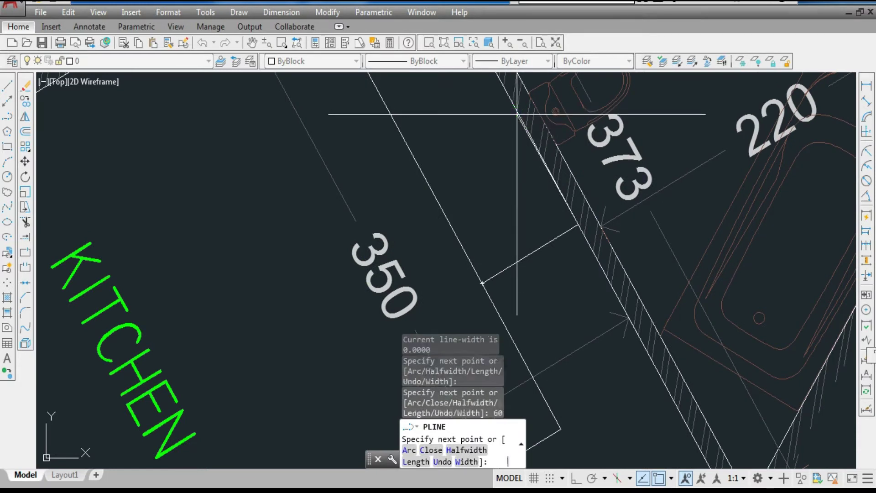
{"action": "left_click", "coordinate": [482, 283]}
{"action": "key", "text": "Escape"}
Stretch the cooktop outline's end nearest the store room further along the counter
{"action": "left_click", "coordinate": [473, 143]}
{"action": "left_click", "coordinate": [466, 172]}
{"action": "left_click", "coordinate": [473, 154]}
{"action": "scroll", "coordinate": [473, 202], "scroll_direction": "down", "scroll_amount": 2}
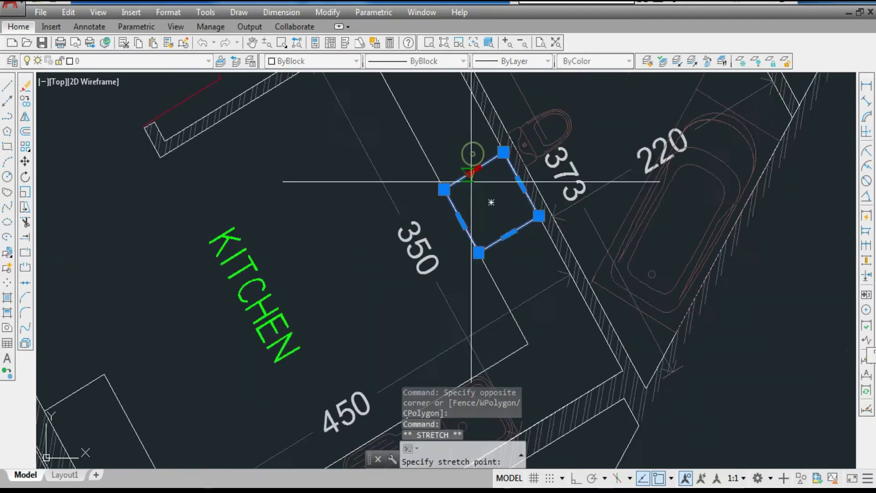
{"action": "scroll", "coordinate": [471, 181], "scroll_direction": "up", "scroll_amount": 3}
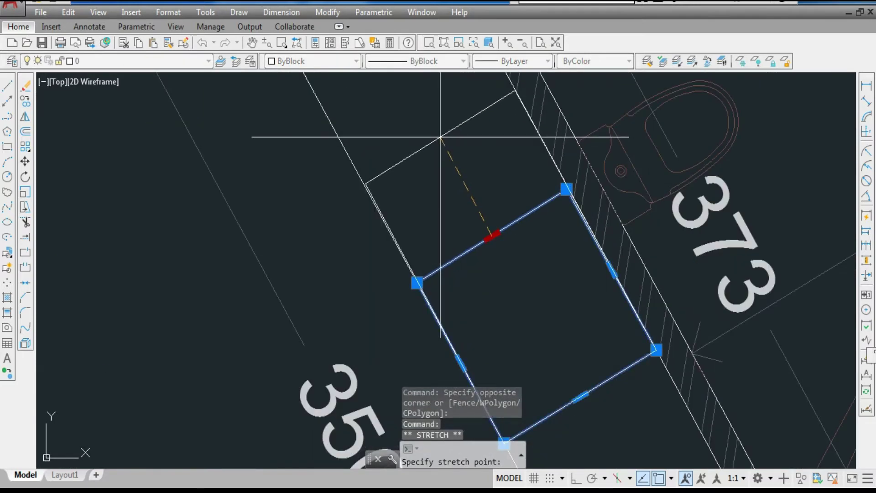
{"action": "right_click", "coordinate": [438, 137]}
{"action": "key", "text": "Escape"}
{"action": "key", "text": "Escape"}
Draw two burner circles in the cooktop's store-room end, a larger one near the counter edge and a smaller one near the wall
{"action": "type", "text": "c"}
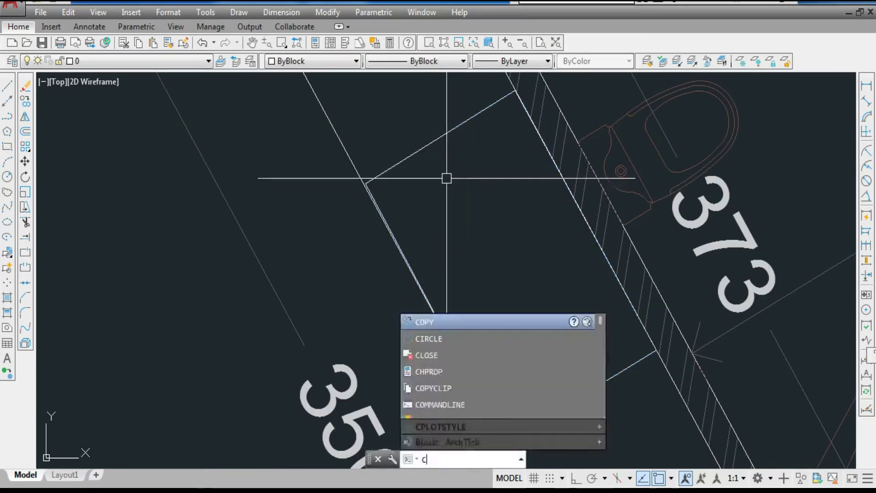
{"action": "key", "text": "Return"}
{"action": "left_click", "coordinate": [439, 210]}
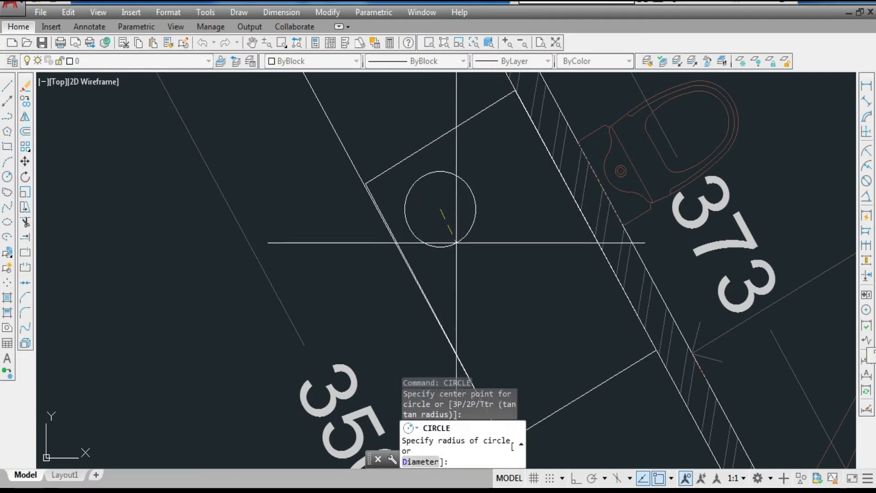
{"action": "left_click", "coordinate": [456, 243]}
{"action": "scroll", "coordinate": [492, 186], "scroll_direction": "up", "scroll_amount": 3}
{"action": "key", "text": "Return"}
{"action": "scroll", "coordinate": [490, 163], "scroll_direction": "down", "scroll_amount": 2}
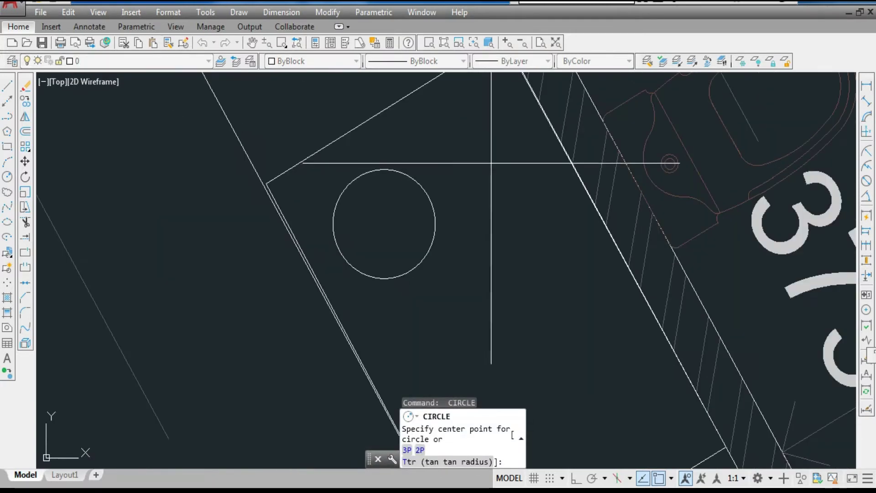
{"action": "left_click", "coordinate": [492, 162]}
{"action": "left_click", "coordinate": [504, 196]}
{"action": "scroll", "coordinate": [460, 152], "scroll_direction": "down", "scroll_amount": 4}
{"action": "scroll", "coordinate": [501, 235], "scroll_direction": "up", "scroll_amount": 2}
Draw two more burner circles in the cooktop's other half, one of radius about 12 near the wall and a smaller one near the counter edge
{"action": "key", "text": "Return"}
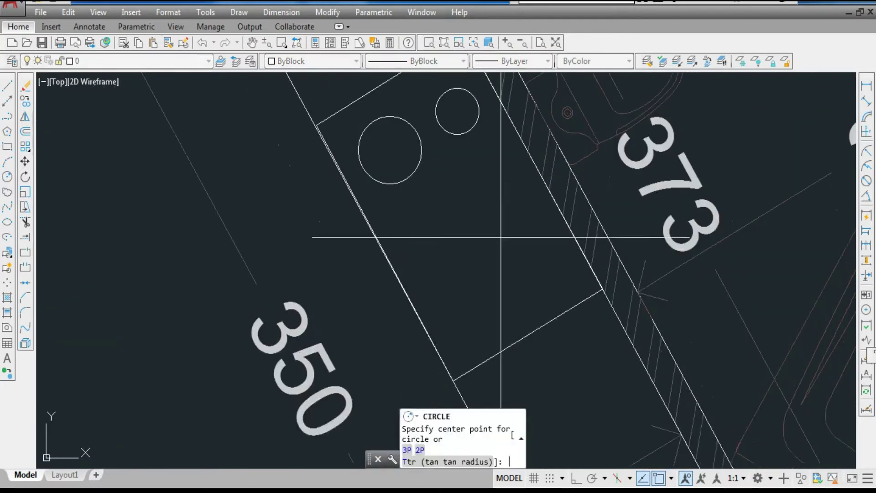
{"action": "left_click", "coordinate": [508, 230]}
{"action": "left_click", "coordinate": [528, 257]}
{"action": "scroll", "coordinate": [453, 264], "scroll_direction": "up", "scroll_amount": 2}
{"action": "key", "text": "Return"}
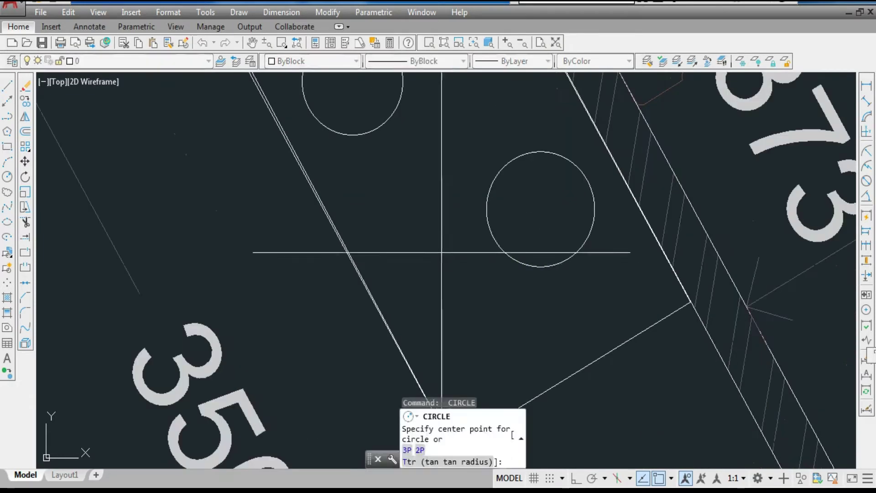
{"action": "left_click", "coordinate": [436, 238]}
{"action": "left_click", "coordinate": [452, 274]}
Move the last small burner circle slightly toward the window-side end of the cooktop
{"action": "left_click", "coordinate": [448, 282]}
{"action": "left_click", "coordinate": [436, 262]}
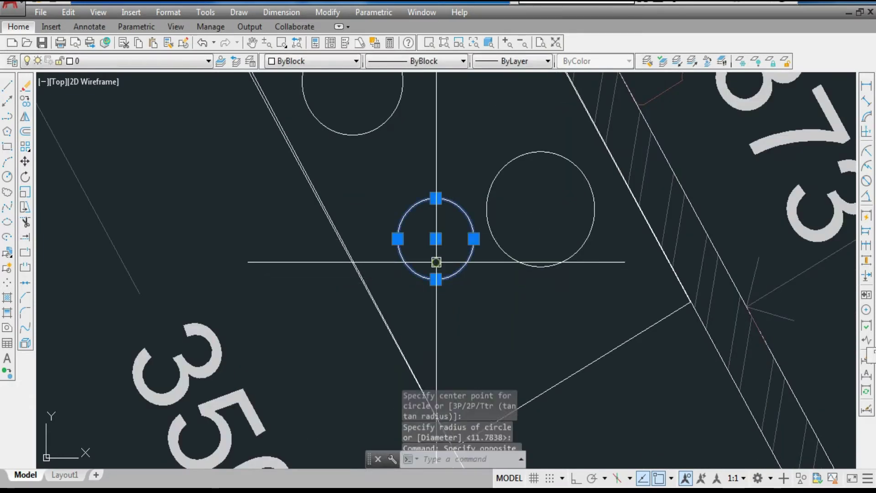
{"action": "type", "text": "m"}
{"action": "key", "text": "Return"}
{"action": "scroll", "coordinate": [430, 206], "scroll_direction": "down", "scroll_amount": 2}
{"action": "left_click", "coordinate": [512, 303]}
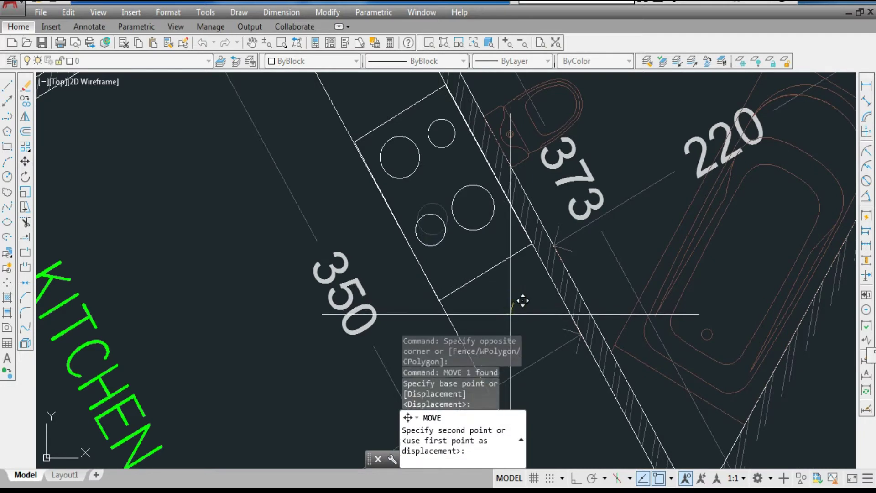
{"action": "left_click", "coordinate": [516, 318]}
Move the two window-side burner circles together slightly closer to that end of the cooktop
{"action": "left_click", "coordinate": [482, 250]}
{"action": "left_click", "coordinate": [431, 213]}
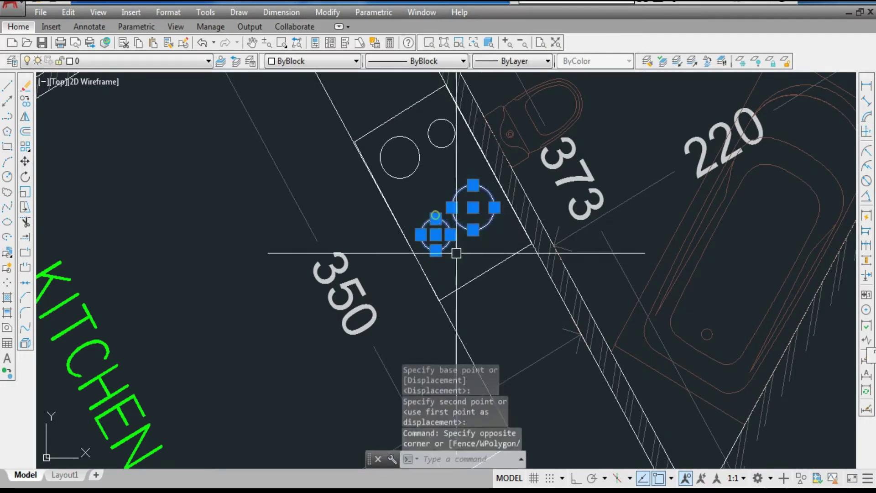
{"action": "type", "text": "m"}
{"action": "key", "text": "Return"}
{"action": "left_click", "coordinate": [513, 313]}
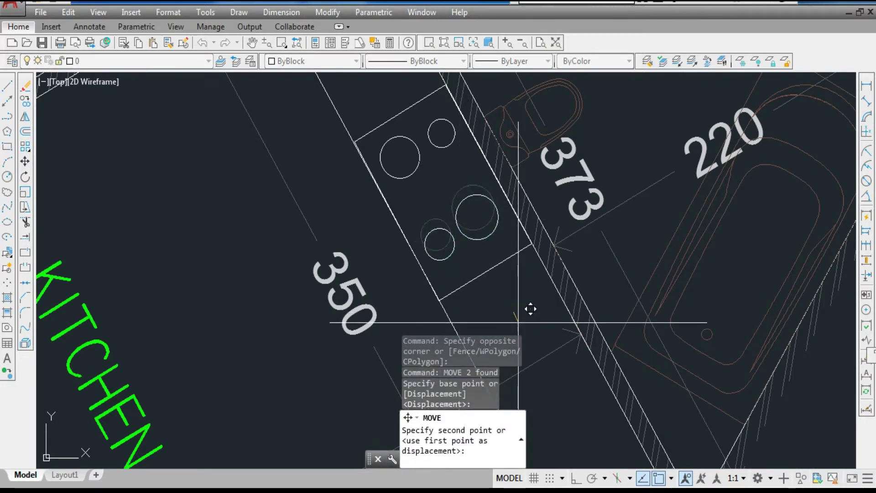
Stretch the cooktop outline's back corner at the store-room end onto the wall face
{"action": "scroll", "coordinate": [475, 299], "scroll_direction": "up", "scroll_amount": 5}
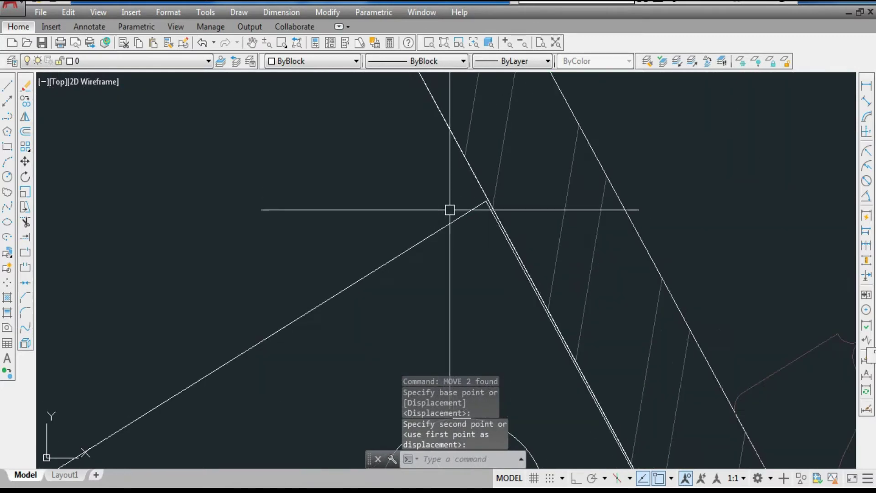
{"action": "left_click", "coordinate": [450, 223]}
{"action": "scroll", "coordinate": [472, 193], "scroll_direction": "up", "scroll_amount": 4}
{"action": "left_click", "coordinate": [552, 235]}
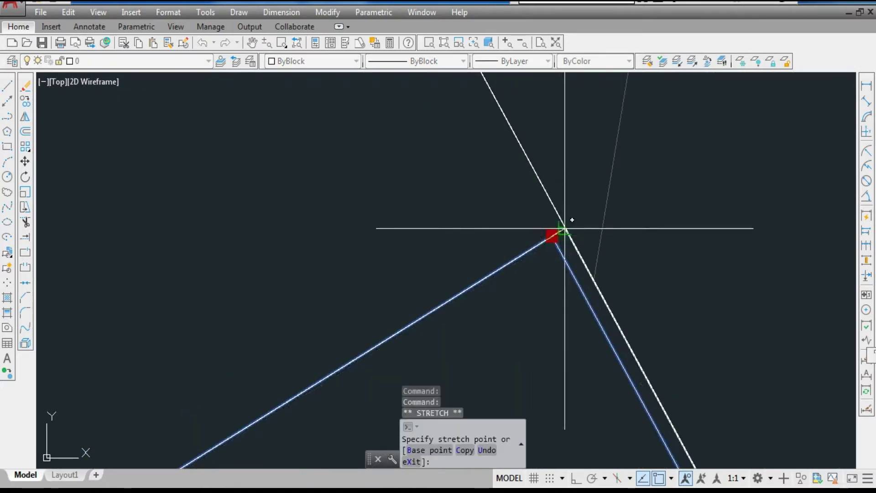
{"action": "left_click", "coordinate": [564, 228]}
{"action": "key", "text": "Escape"}
{"action": "scroll", "coordinate": [461, 147], "scroll_direction": "down", "scroll_amount": 6}
Stretch the cooktop outline's front corner at the store-room end onto the counter edge
{"action": "scroll", "coordinate": [318, 244], "scroll_direction": "up", "scroll_amount": 5}
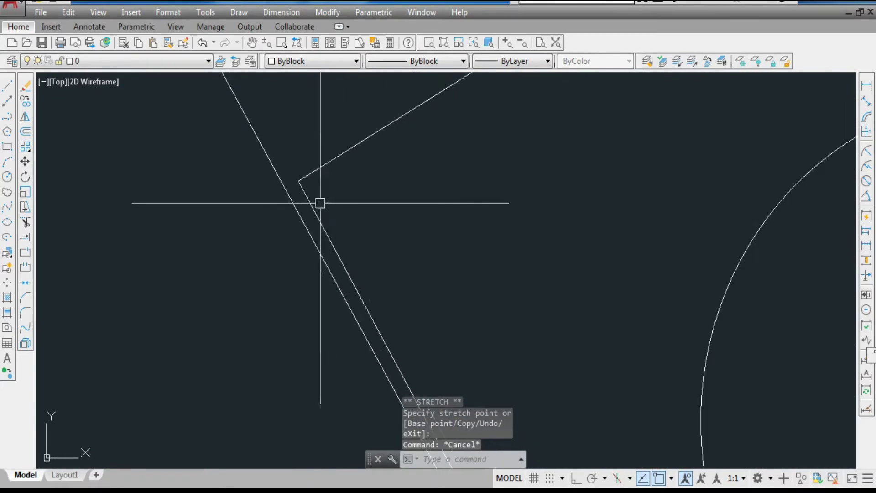
{"action": "left_click", "coordinate": [299, 182]}
{"action": "left_click", "coordinate": [298, 180]}
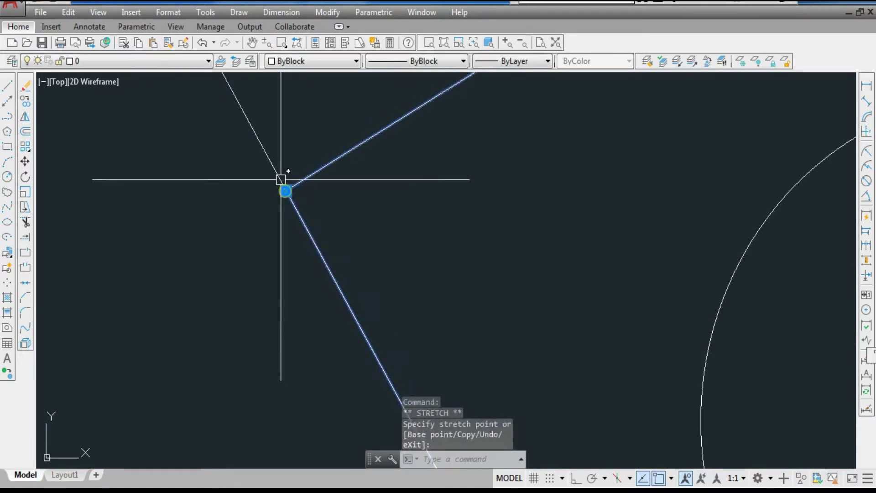
{"action": "key", "text": "Escape"}
{"action": "scroll", "coordinate": [320, 201], "scroll_direction": "down", "scroll_amount": 5}
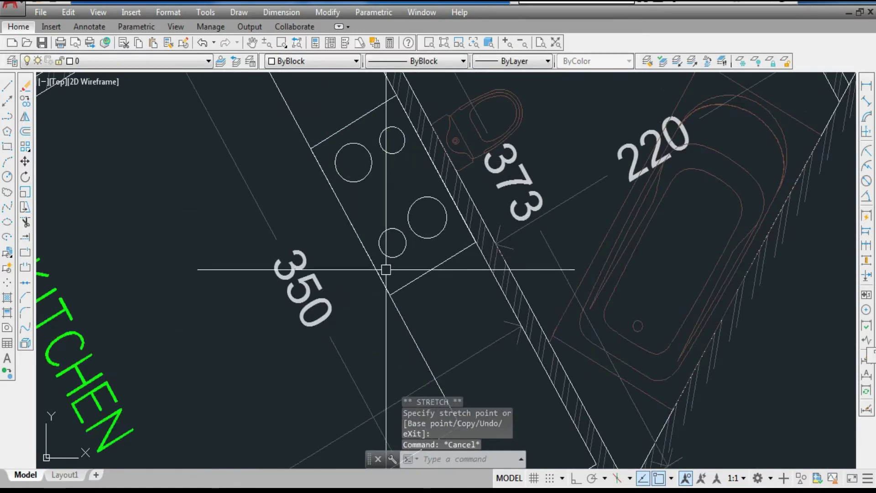
Set the color of the cooktop outline and its four burner circles to Color 25
{"action": "scroll", "coordinate": [346, 240], "scroll_direction": "down", "scroll_amount": 2}
{"action": "left_click", "coordinate": [287, 155]}
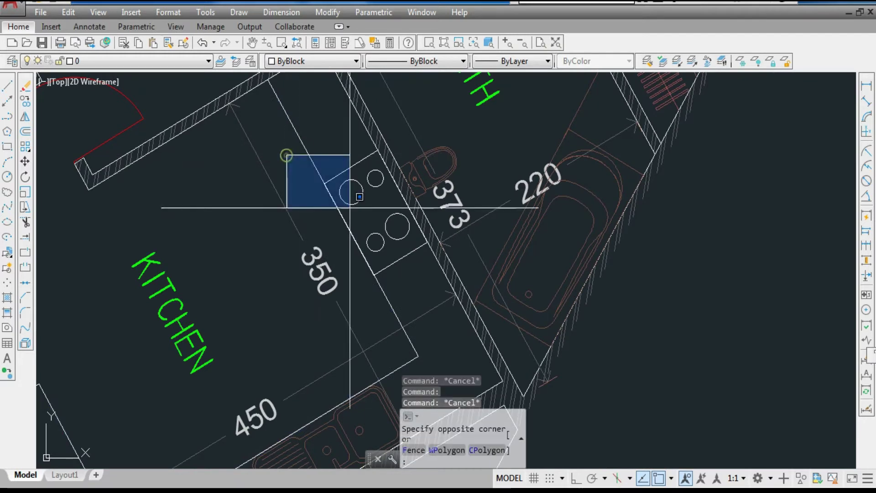
{"action": "left_click", "coordinate": [431, 278]}
{"action": "left_click", "coordinate": [284, 62]}
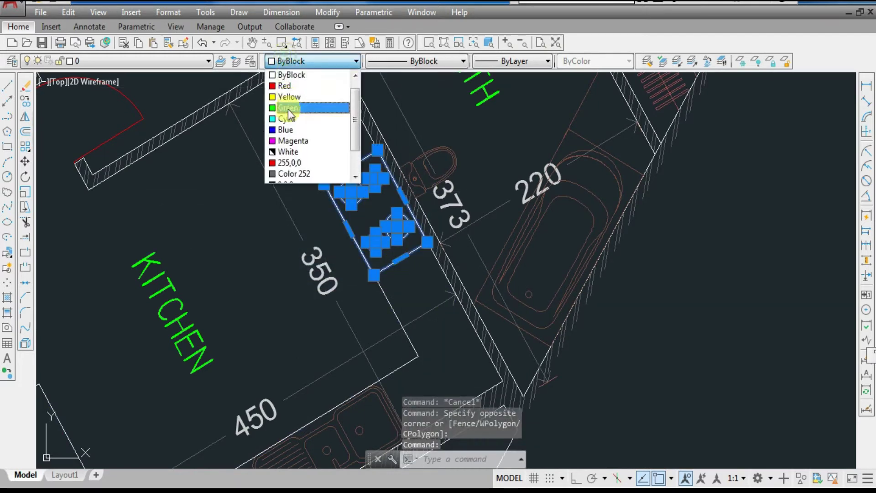
{"action": "left_click", "coordinate": [298, 163]}
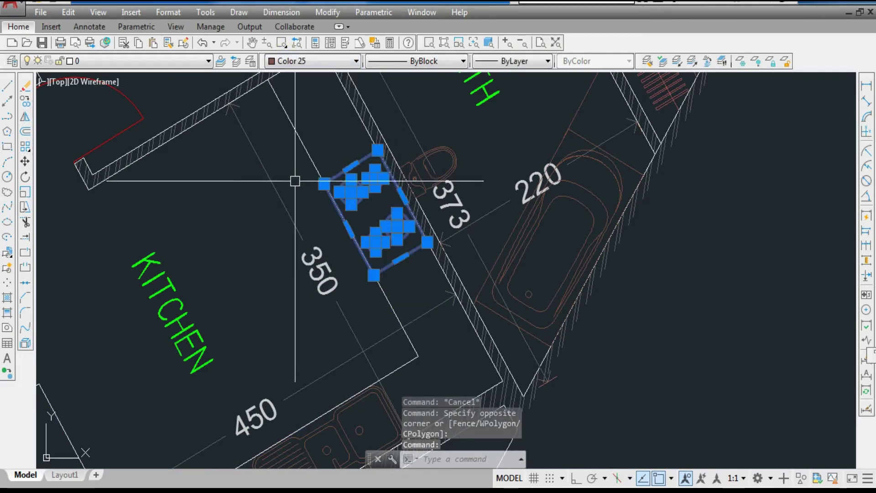
{"action": "key", "text": "Escape"}
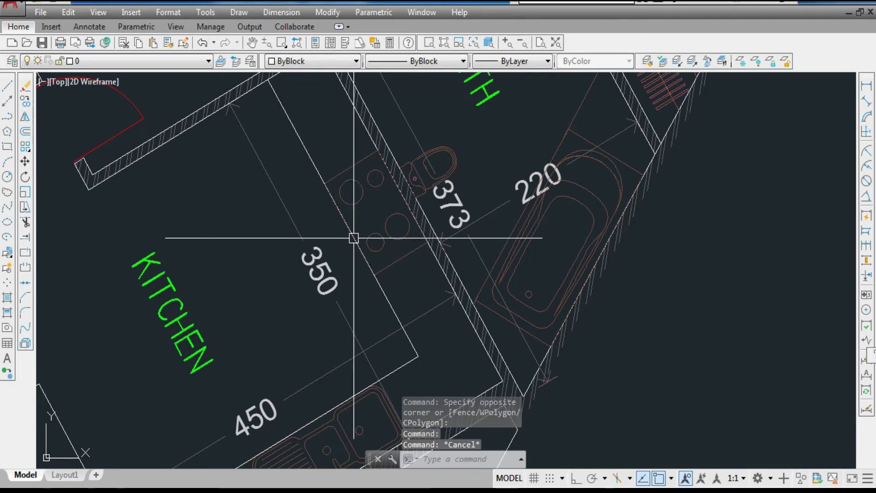
Offset the small burner circle at the cooktop's window-side end outward by about 0.97 to form a double ring
{"action": "type", "text": "o"}
{"action": "key", "text": "Return"}
{"action": "scroll", "coordinate": [366, 251], "scroll_direction": "up", "scroll_amount": 5}
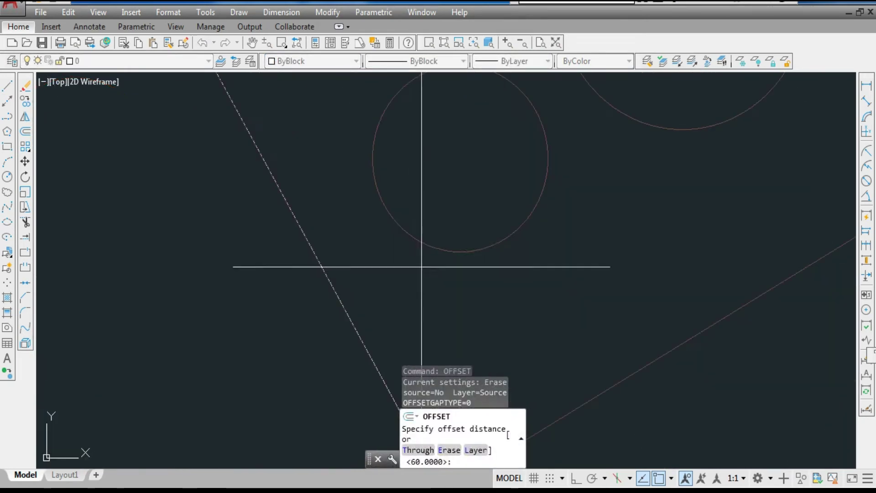
{"action": "left_click", "coordinate": [433, 251]}
{"action": "scroll", "coordinate": [420, 267], "scroll_direction": "up", "scroll_amount": 2}
{"action": "left_click", "coordinate": [428, 243]}
{"action": "left_click", "coordinate": [429, 231]}
{"action": "left_click", "coordinate": [409, 259]}
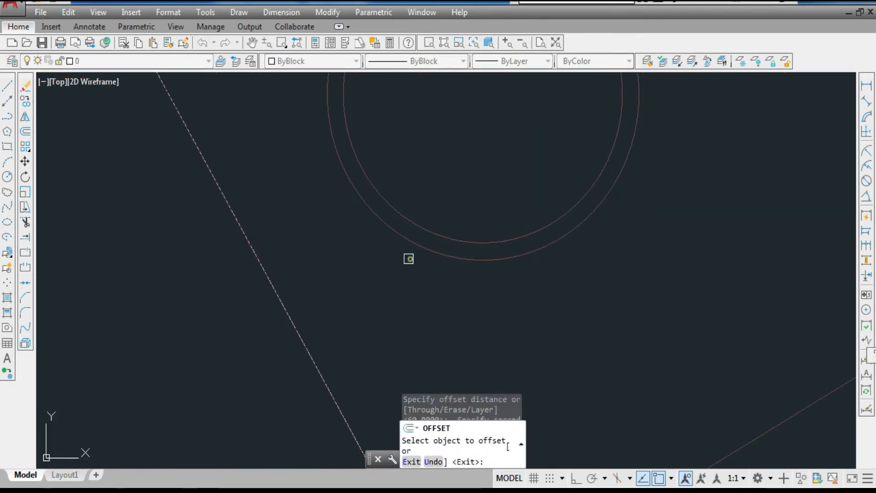
Offset the other three burner circles outward by the same distance
{"action": "scroll", "coordinate": [353, 282], "scroll_direction": "down", "scroll_amount": 4}
{"action": "left_click", "coordinate": [511, 187]}
{"action": "left_click", "coordinate": [502, 225]}
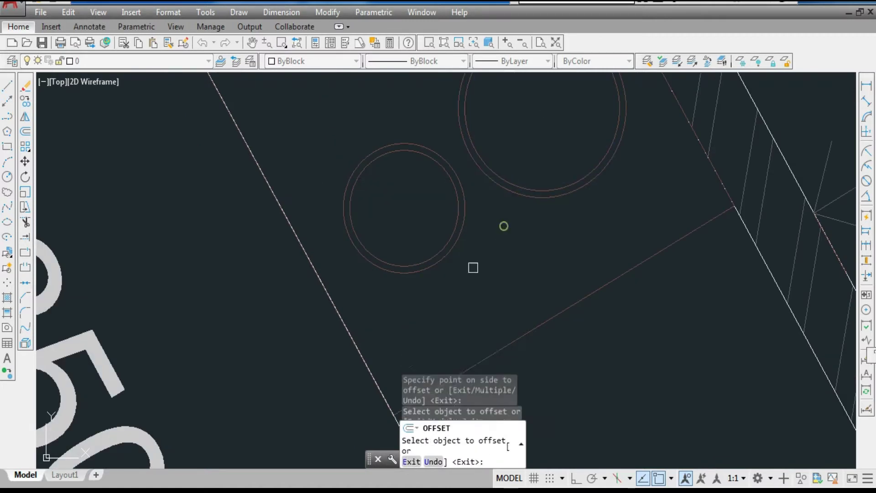
{"action": "scroll", "coordinate": [466, 269], "scroll_direction": "down", "scroll_amount": 2}
{"action": "scroll", "coordinate": [402, 169], "scroll_direction": "up", "scroll_amount": 1}
{"action": "left_click", "coordinate": [395, 131]}
{"action": "left_click", "coordinate": [392, 189]}
{"action": "scroll", "coordinate": [394, 199], "scroll_direction": "down", "scroll_amount": 1}
{"action": "scroll", "coordinate": [435, 118], "scroll_direction": "up", "scroll_amount": 1}
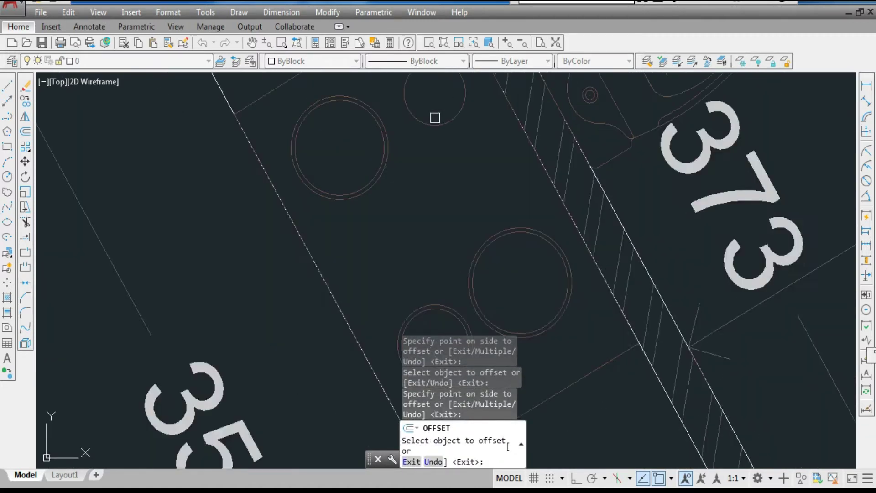
{"action": "key", "text": "Escape"}
{"action": "scroll", "coordinate": [407, 203], "scroll_direction": "down", "scroll_amount": 3}
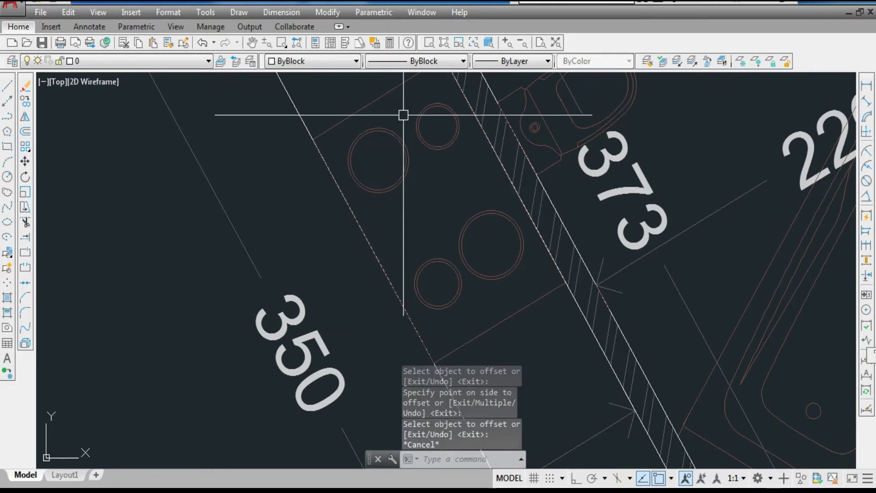
Draw a closed four-sided polyline between the counter edge and the wall, in the space between the cooktop and the store room, as an appliance outline
{"action": "scroll", "coordinate": [448, 231], "scroll_direction": "down", "scroll_amount": 4}
{"action": "scroll", "coordinate": [474, 240], "scroll_direction": "down", "scroll_amount": 3}
{"action": "scroll", "coordinate": [397, 150], "scroll_direction": "up", "scroll_amount": 3}
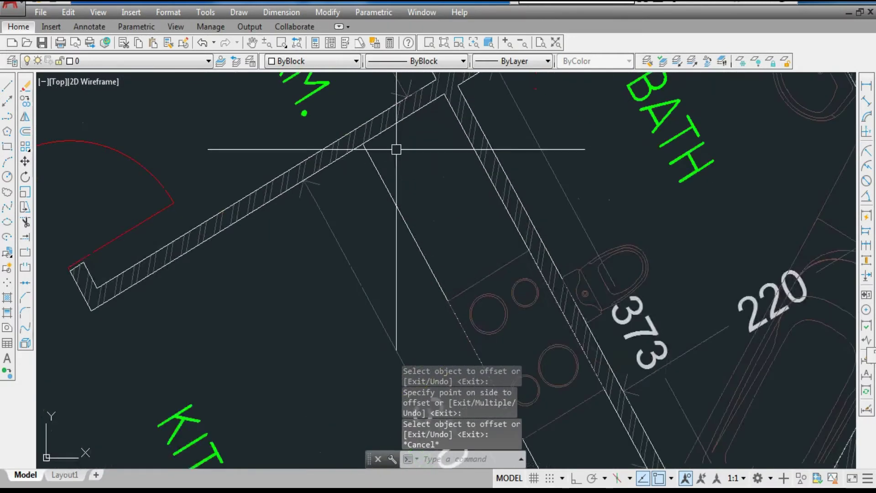
{"action": "scroll", "coordinate": [450, 190], "scroll_direction": "down", "scroll_amount": 3}
{"action": "scroll", "coordinate": [424, 190], "scroll_direction": "up", "scroll_amount": 2}
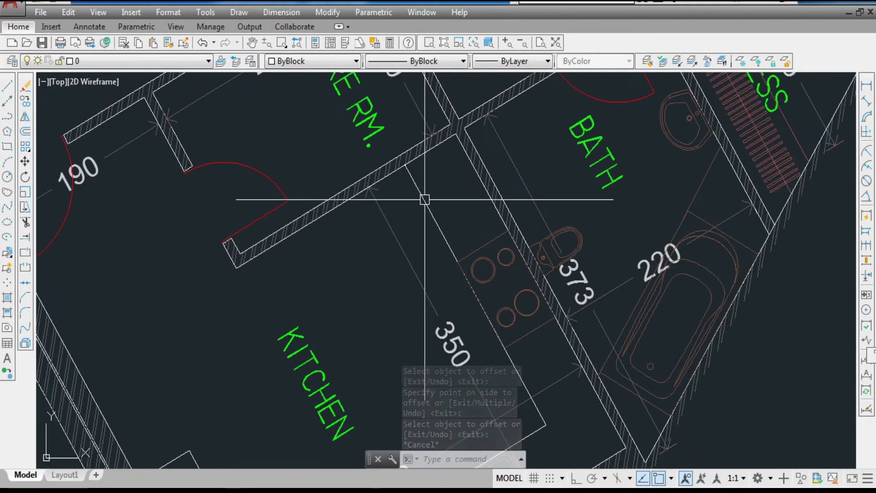
{"action": "type", "text": "pl"}
{"action": "key", "text": "Return"}
{"action": "scroll", "coordinate": [424, 199], "scroll_direction": "up", "scroll_amount": 2}
{"action": "left_click", "coordinate": [413, 171]}
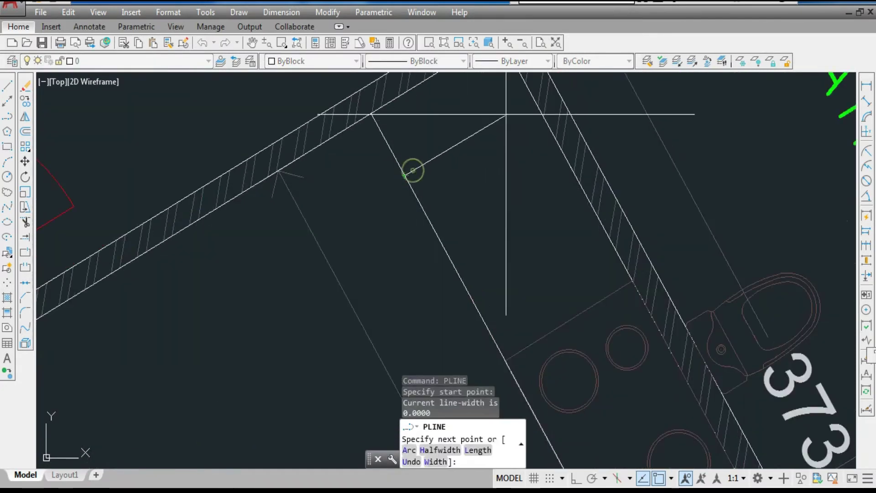
{"action": "left_click", "coordinate": [529, 97]}
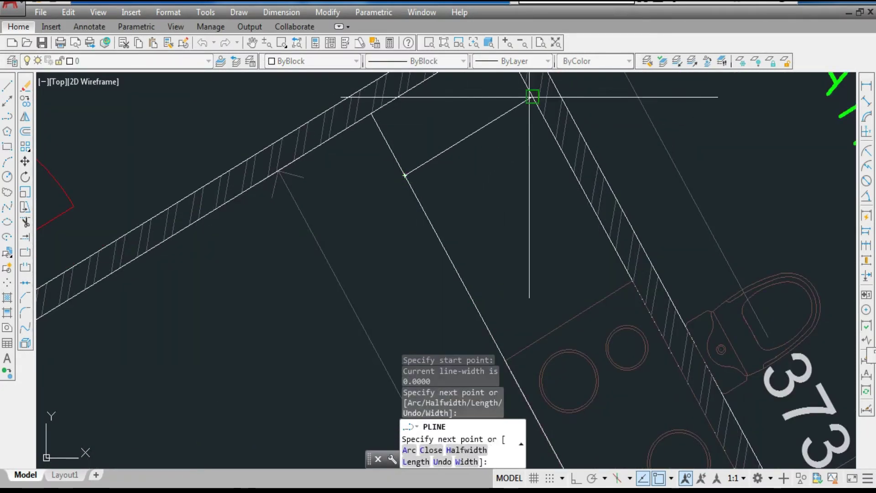
{"action": "left_click", "coordinate": [602, 220]}
{"action": "left_click", "coordinate": [472, 299]}
{"action": "key", "text": "Escape"}
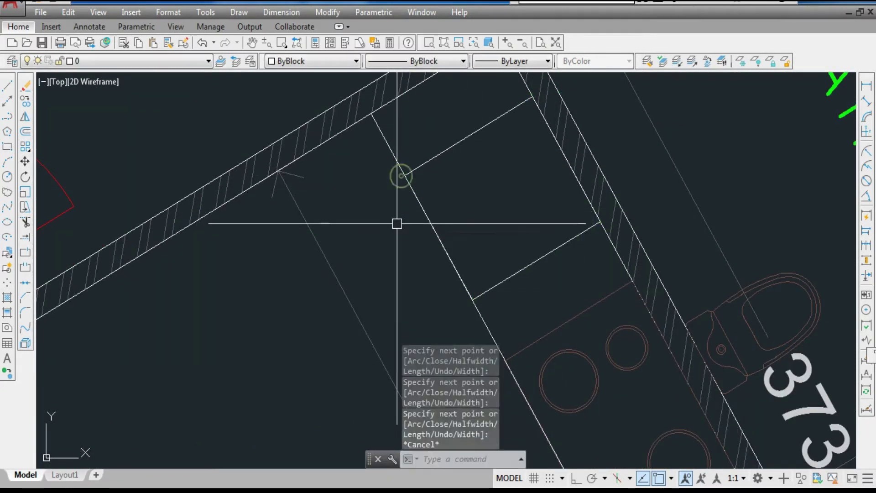
Draw a circle centered in the new appliance outline
{"action": "type", "text": "c"}
{"action": "key", "text": "Return"}
{"action": "left_click", "coordinate": [502, 198]}
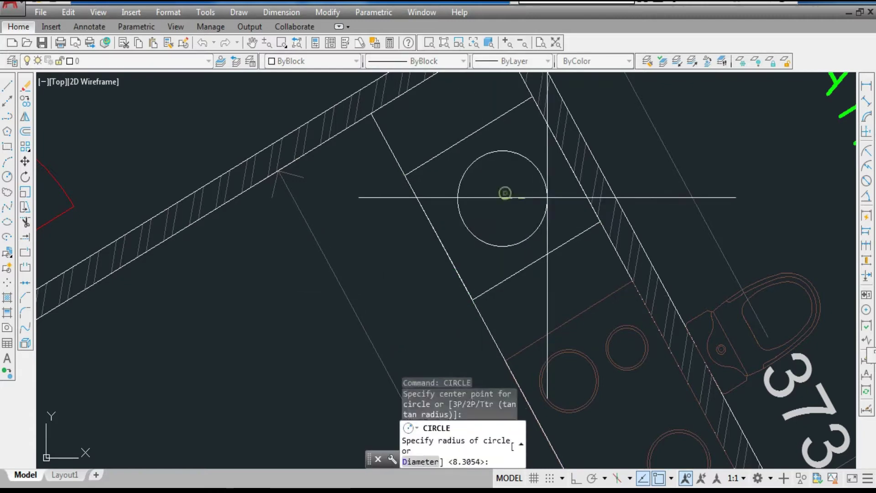
{"action": "left_click", "coordinate": [534, 196]}
Offset the appliance circle outward by a distance picked from the gap between a burner's two rings
{"action": "type", "text": "o"}
{"action": "key", "text": "Return"}
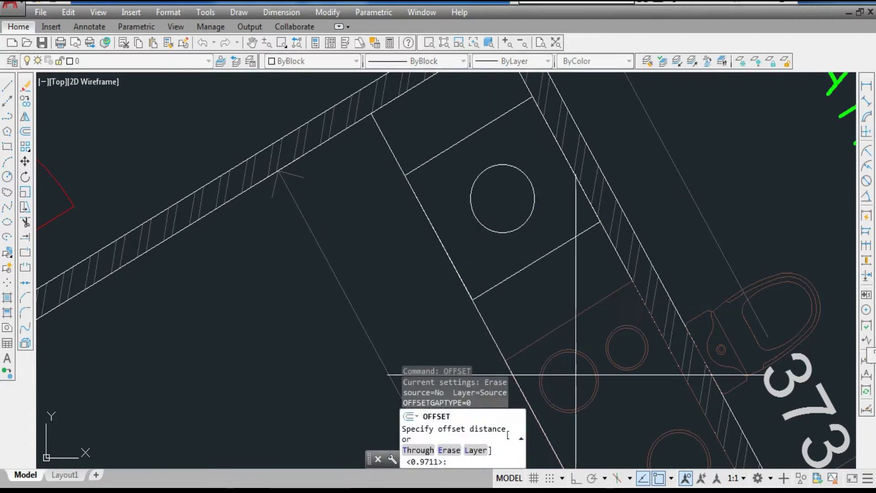
{"action": "scroll", "coordinate": [577, 377], "scroll_direction": "up", "scroll_amount": 5}
{"action": "left_click", "coordinate": [571, 312]}
{"action": "left_click", "coordinate": [572, 301]}
{"action": "scroll", "coordinate": [523, 339], "scroll_direction": "down", "scroll_amount": 5}
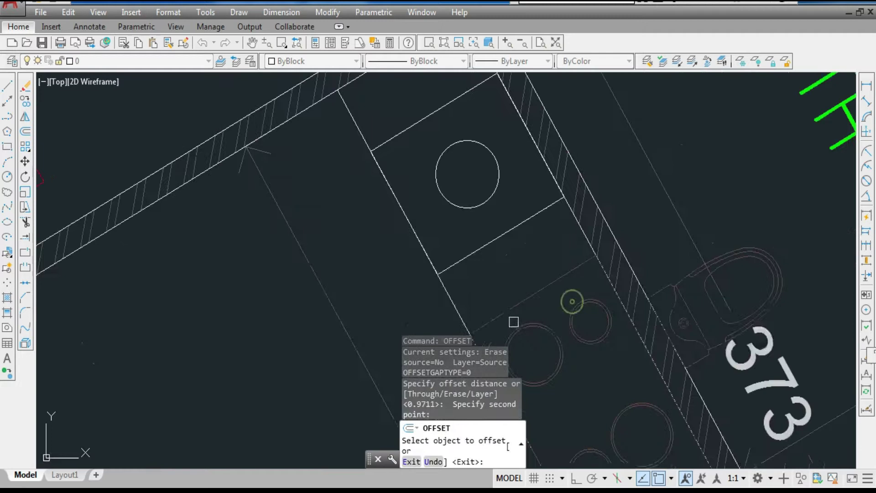
{"action": "left_click", "coordinate": [486, 201]}
{"action": "left_click", "coordinate": [496, 230]}
{"action": "key", "text": "Escape"}
Match the cooktop outline's properties onto the appliance outline and its two circles
{"action": "left_click", "coordinate": [533, 295]}
{"action": "type", "text": "M"}
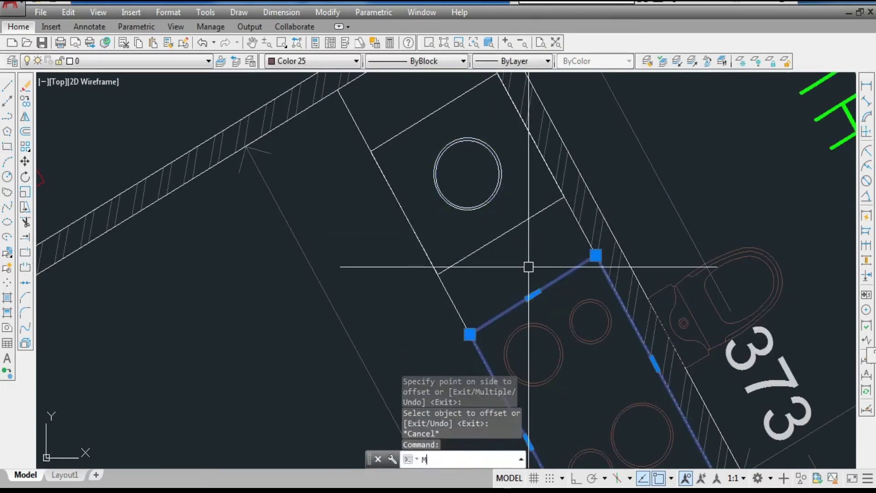
{"action": "type", "text": "A"}
{"action": "key", "text": "Return"}
{"action": "left_click", "coordinate": [492, 241]}
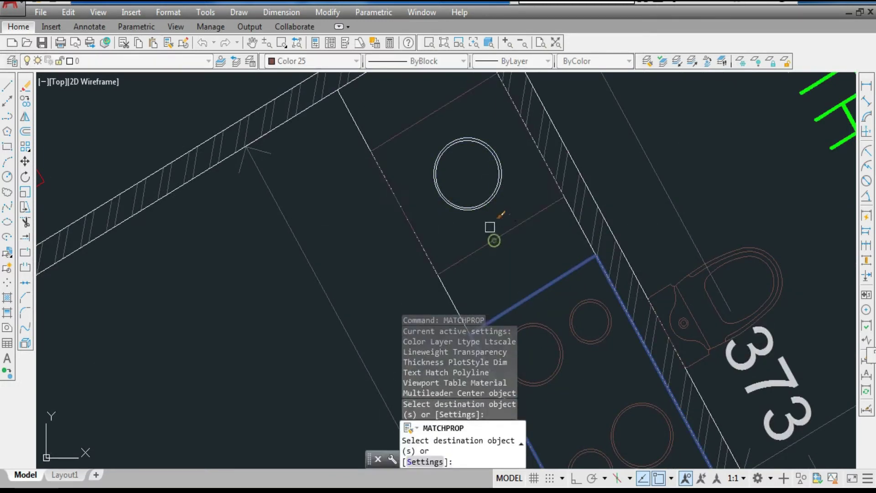
{"action": "left_click", "coordinate": [488, 227]}
{"action": "left_click", "coordinate": [469, 195]}
{"action": "key", "text": "Escape"}
{"action": "key", "text": "Escape"}
Try offsetting the appliance outline outward by 5, and erase the offset copy
{"action": "type", "text": "O"}
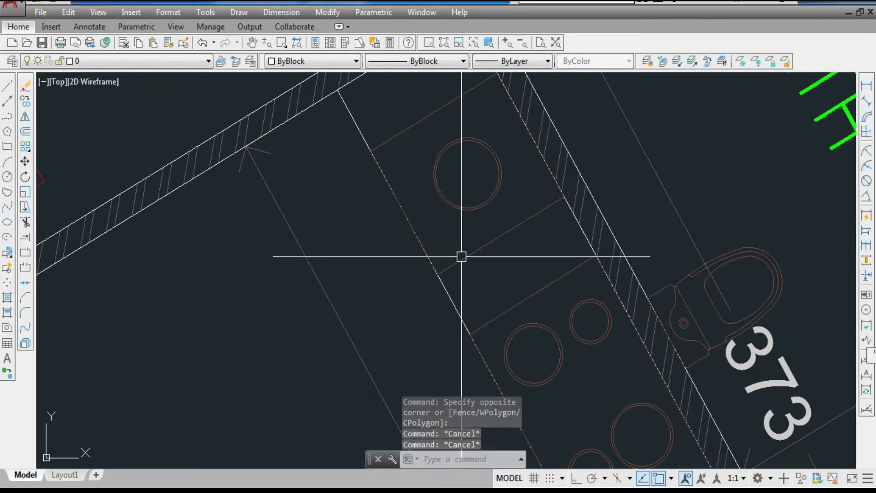
{"action": "key", "text": "Return"}
{"action": "key", "text": "Return"}
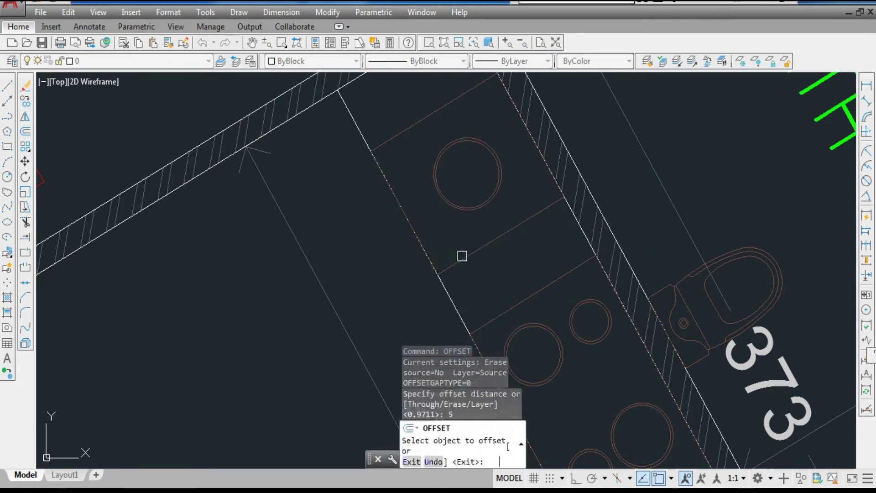
{"action": "left_click", "coordinate": [466, 253]}
{"action": "left_click", "coordinate": [479, 239]}
{"action": "key", "text": "Escape"}
{"action": "left_click", "coordinate": [488, 250]}
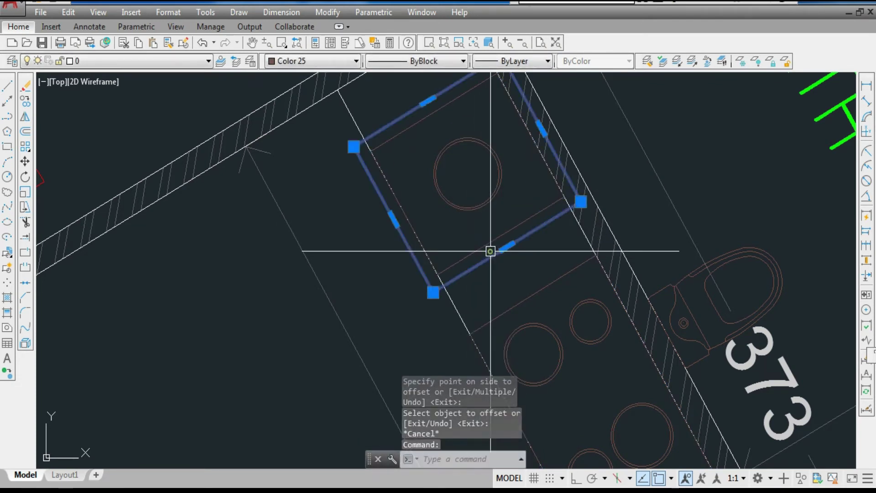
{"action": "key", "text": "Delete"}
Offset the cooktop outline outward by a distance picked from the gap between a burner's two rings
{"action": "type", "text": "O"}
{"action": "key", "text": "Return"}
{"action": "scroll", "coordinate": [588, 319], "scroll_direction": "up", "scroll_amount": 5}
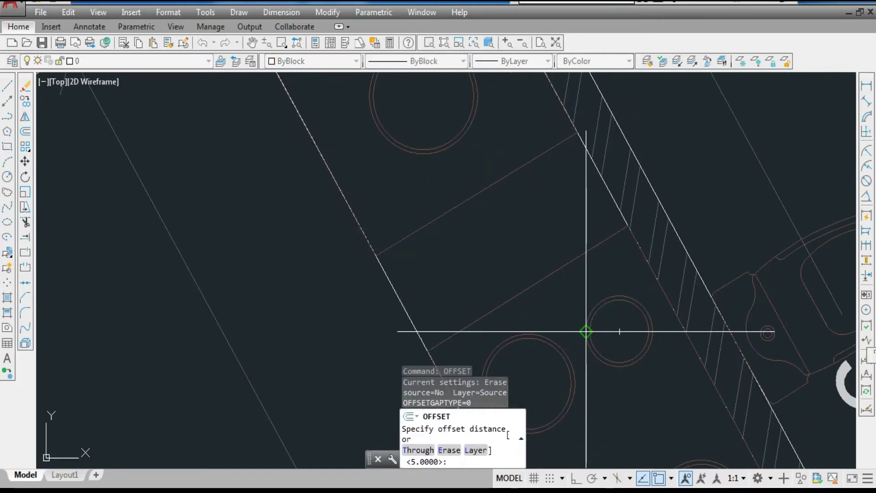
{"action": "left_click", "coordinate": [626, 264]}
{"action": "left_click", "coordinate": [616, 256]}
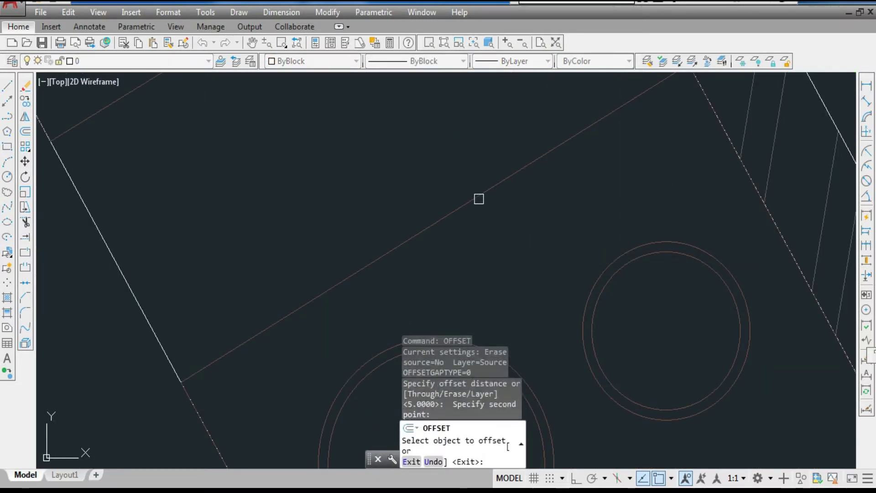
{"action": "left_click", "coordinate": [479, 196]}
{"action": "left_click", "coordinate": [411, 153]}
Offset the appliance outline inward by the same small distance
{"action": "scroll", "coordinate": [487, 264], "scroll_direction": "down", "scroll_amount": 3}
{"action": "left_click", "coordinate": [437, 219]}
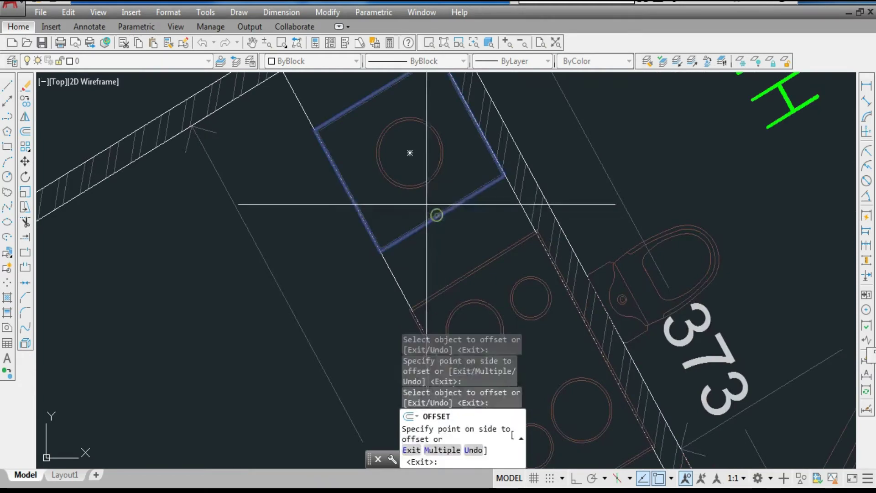
{"action": "scroll", "coordinate": [429, 199], "scroll_direction": "up", "scroll_amount": 2}
{"action": "left_click", "coordinate": [420, 190]}
{"action": "scroll", "coordinate": [419, 189], "scroll_direction": "down", "scroll_amount": 1}
{"action": "key", "text": "Escape"}
{"action": "key", "text": "Escape"}
Erase the outer offset copy of the cooktop outline
{"action": "left_click", "coordinate": [542, 287]}
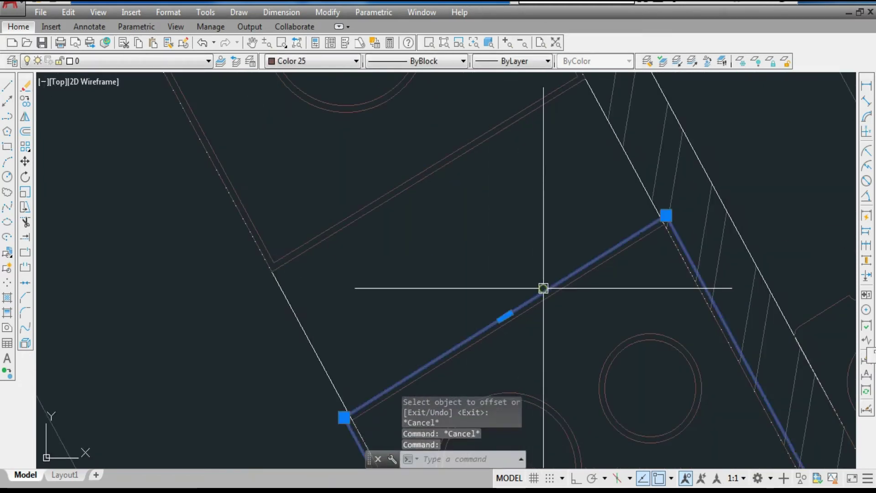
{"action": "key", "text": "Delete"}
{"action": "scroll", "coordinate": [465, 275], "scroll_direction": "down", "scroll_amount": 4}
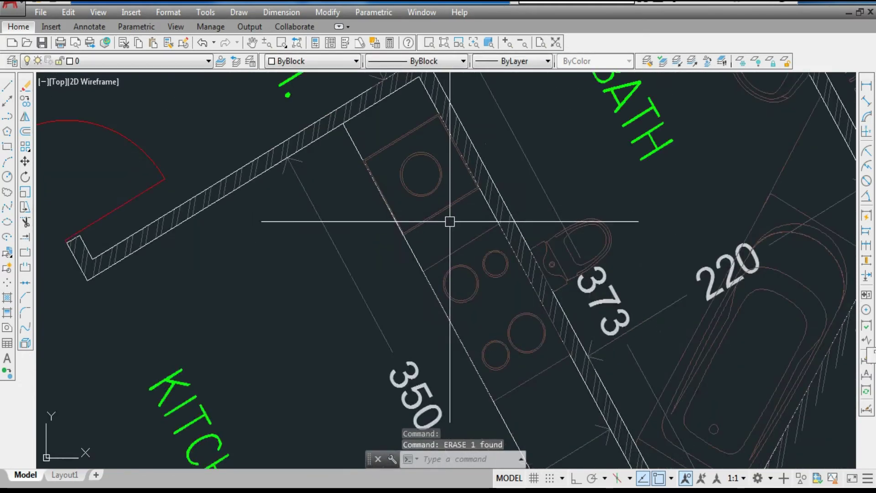
Recolor the kitchen counter's edge polyline to the same brown as the kitchen fixtures
{"action": "scroll", "coordinate": [415, 239], "scroll_direction": "up", "scroll_amount": 4}
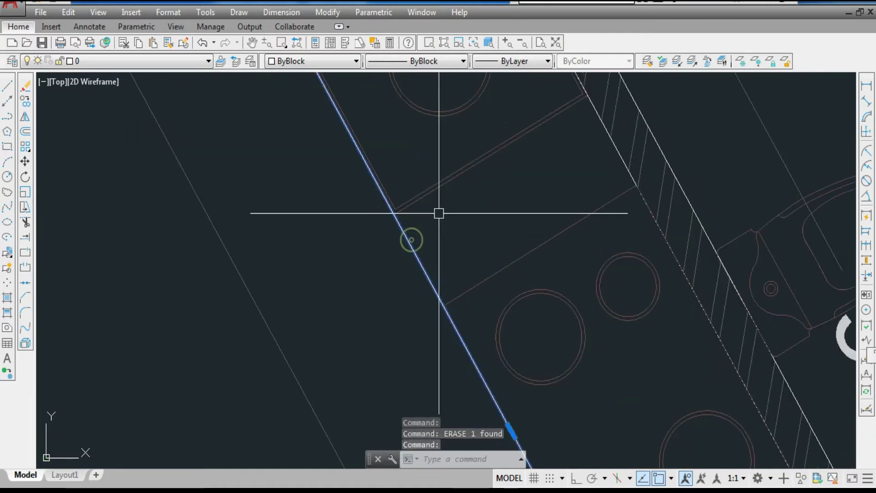
{"action": "scroll", "coordinate": [439, 213], "scroll_direction": "down", "scroll_amount": 4}
{"action": "left_click", "coordinate": [440, 213]}
{"action": "left_click", "coordinate": [320, 66]}
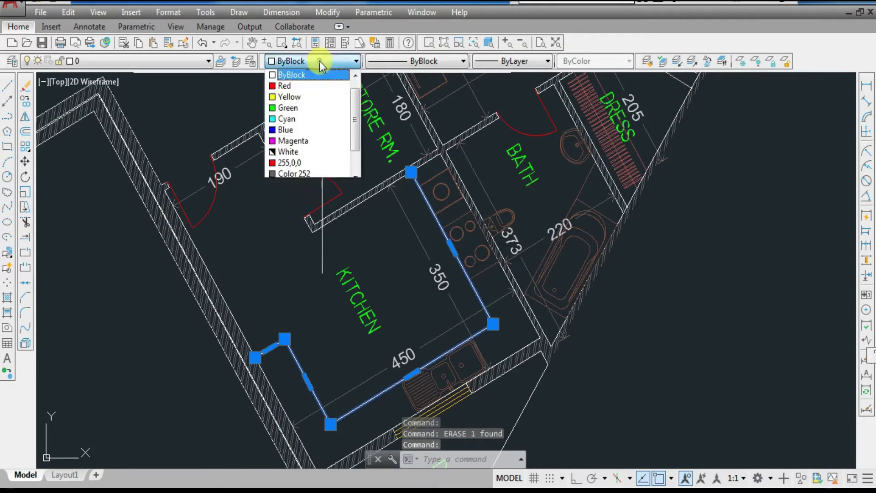
{"action": "scroll", "coordinate": [319, 137], "scroll_direction": "down", "scroll_amount": 2}
{"action": "left_click", "coordinate": [313, 147]}
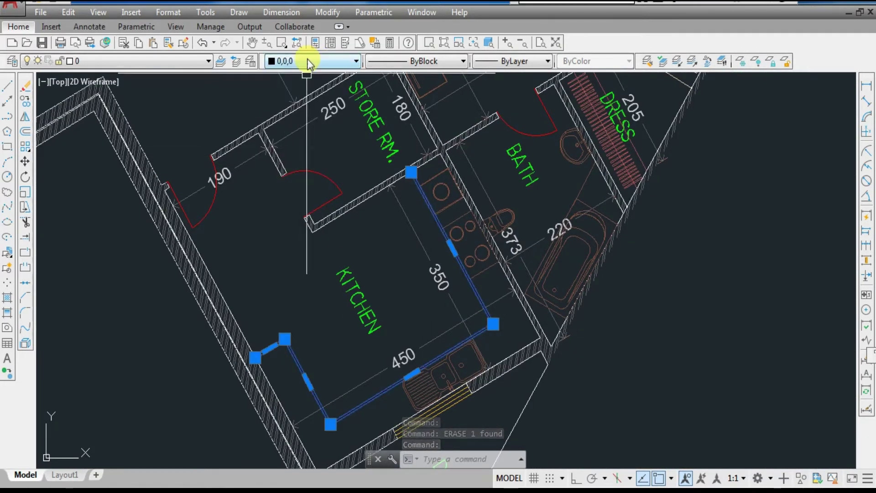
{"action": "left_click", "coordinate": [307, 62]}
{"action": "left_click", "coordinate": [300, 149]}
{"action": "key", "text": "Escape"}
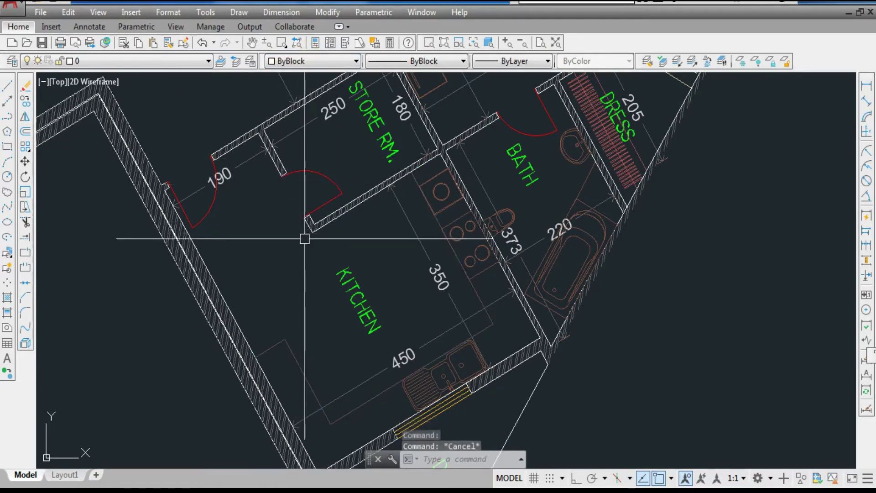
Erase the extra polyline that traces the kitchen's inner wall faces and crosses the window
{"action": "scroll", "coordinate": [374, 259], "scroll_direction": "down", "scroll_amount": 2}
{"action": "scroll", "coordinate": [404, 334], "scroll_direction": "up", "scroll_amount": 3}
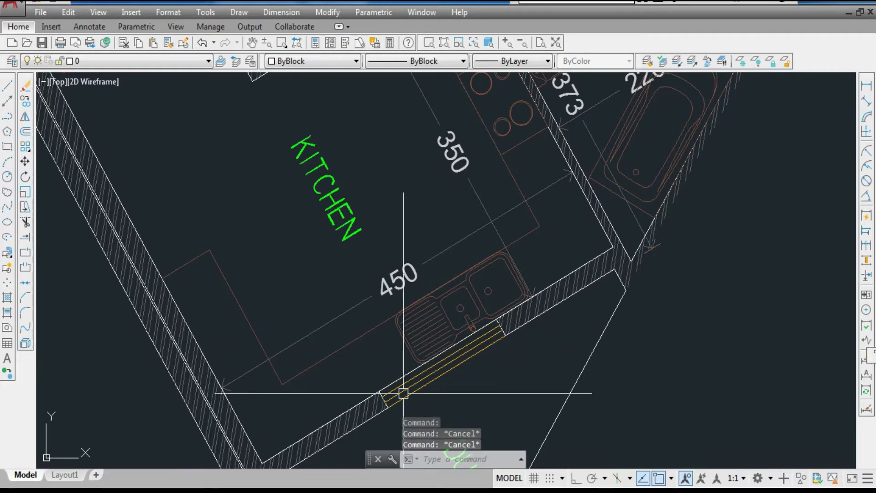
{"action": "scroll", "coordinate": [384, 396], "scroll_direction": "up", "scroll_amount": 4}
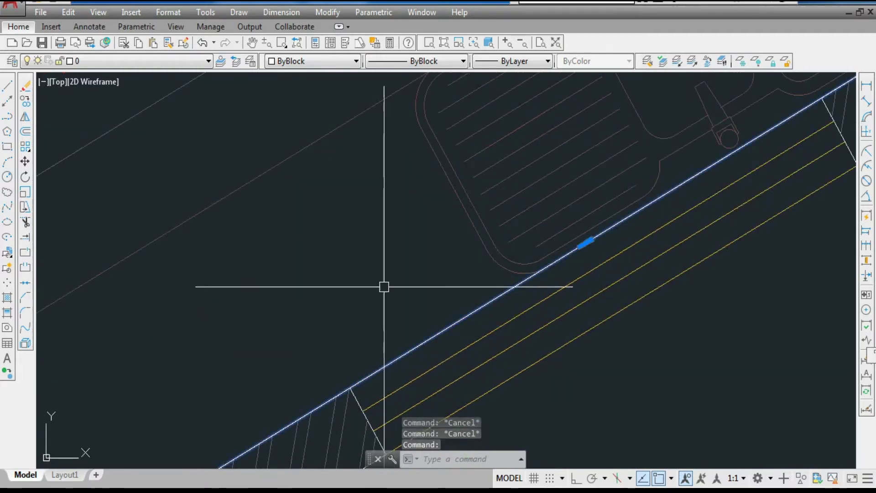
{"action": "scroll", "coordinate": [384, 287], "scroll_direction": "down", "scroll_amount": 4}
{"action": "scroll", "coordinate": [408, 341], "scroll_direction": "down", "scroll_amount": 2}
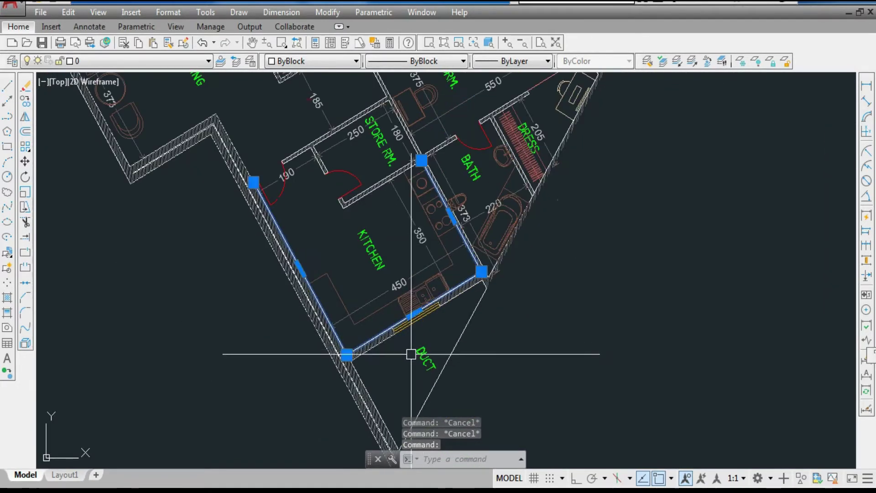
{"action": "key", "text": "Delete"}
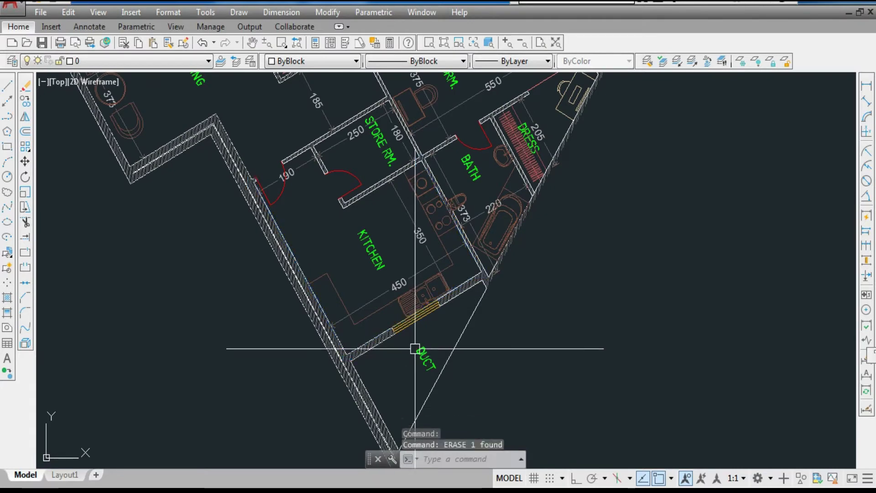
{"action": "scroll", "coordinate": [412, 355], "scroll_direction": "up", "scroll_amount": 3}
{"action": "scroll", "coordinate": [416, 373], "scroll_direction": "up", "scroll_amount": 4}
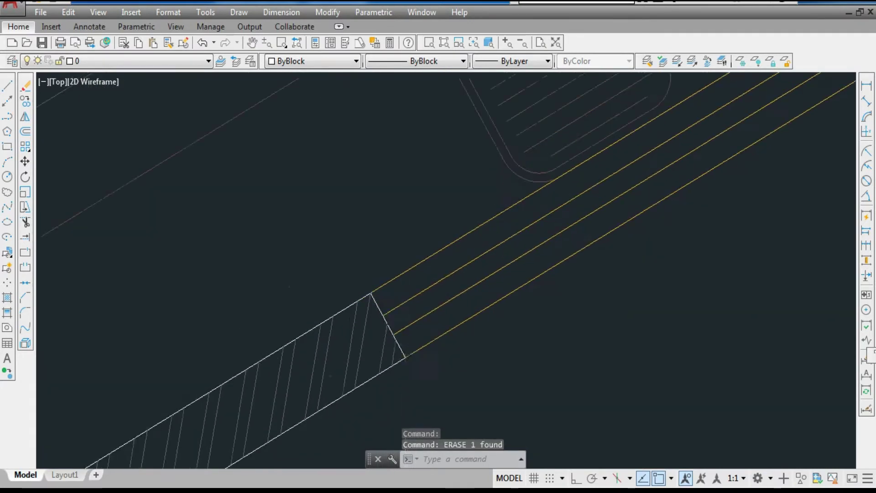
{"action": "scroll", "coordinate": [415, 371], "scroll_direction": "down", "scroll_amount": 6}
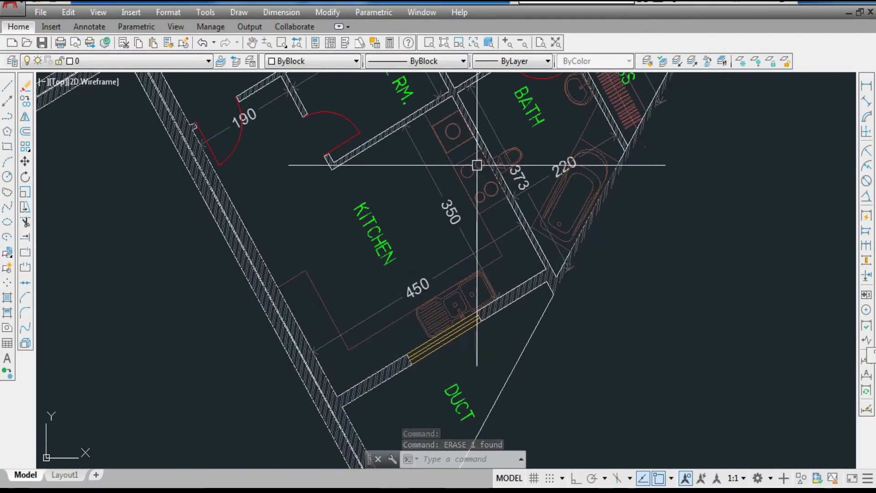
{"action": "scroll", "coordinate": [474, 167], "scroll_direction": "up", "scroll_amount": 4}
{"action": "scroll", "coordinate": [455, 172], "scroll_direction": "down", "scroll_amount": 2}
{"action": "scroll", "coordinate": [430, 170], "scroll_direction": "down", "scroll_amount": 2}
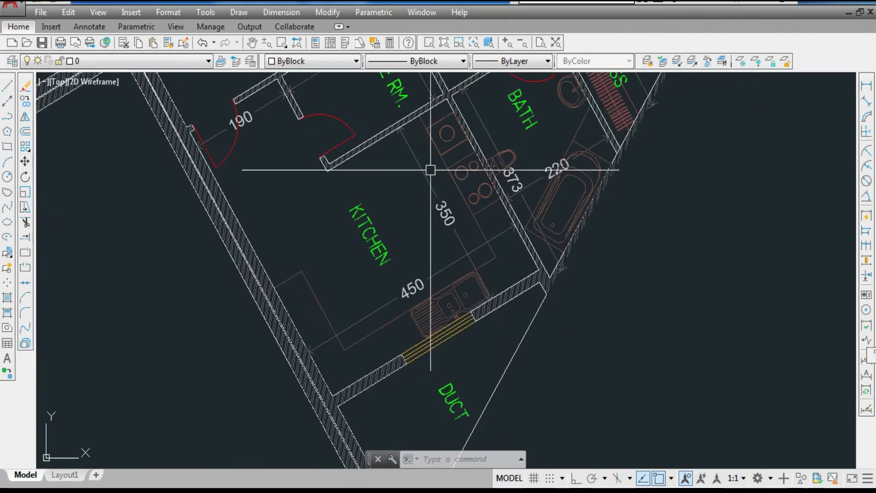
Draw a closed rectangular polyline between the kitchen's outer wall and the counter edge, 70 long along the counter edge
{"action": "scroll", "coordinate": [305, 310], "scroll_direction": "up", "scroll_amount": 3}
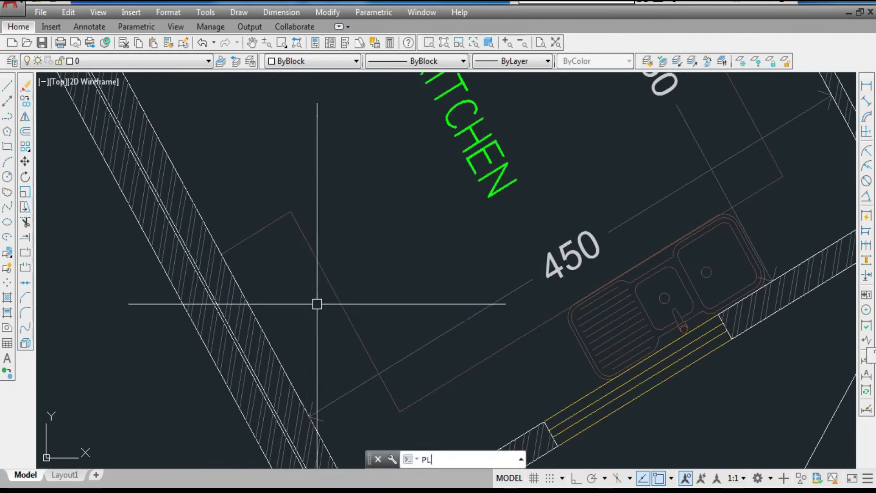
{"action": "key", "text": "Return"}
{"action": "scroll", "coordinate": [231, 290], "scroll_direction": "up", "scroll_amount": 2}
{"action": "left_click", "coordinate": [227, 296]}
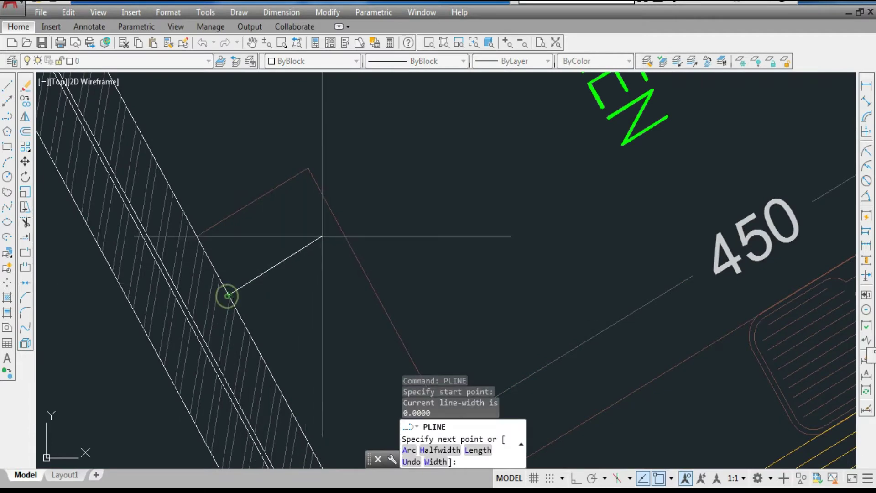
{"action": "left_click", "coordinate": [337, 229]}
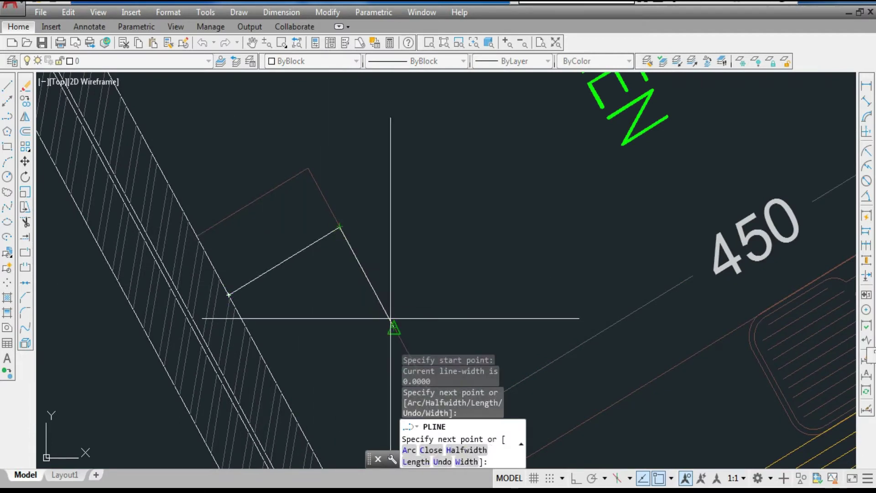
{"action": "type", "text": "80"}
{"action": "key", "text": "Return"}
{"action": "scroll", "coordinate": [391, 318], "scroll_direction": "down", "scroll_amount": 3}
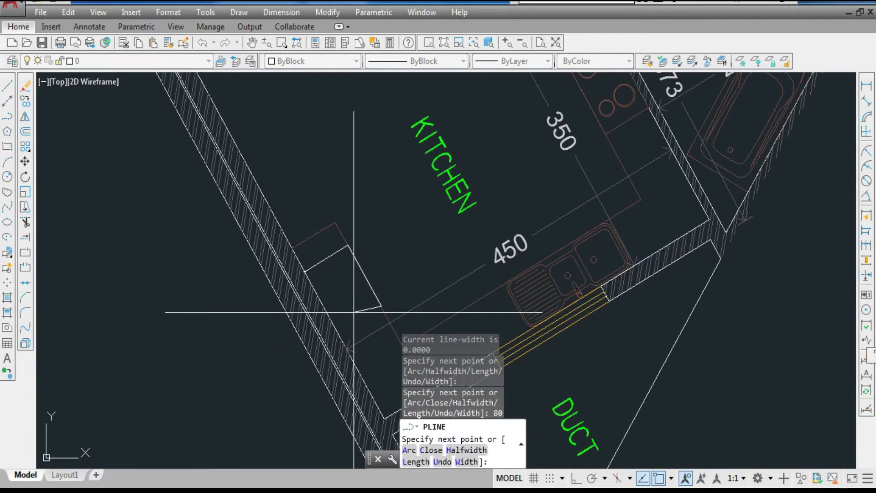
{"action": "key", "text": "ctrl+z"}
{"action": "scroll", "coordinate": [365, 291], "scroll_direction": "up", "scroll_amount": 3}
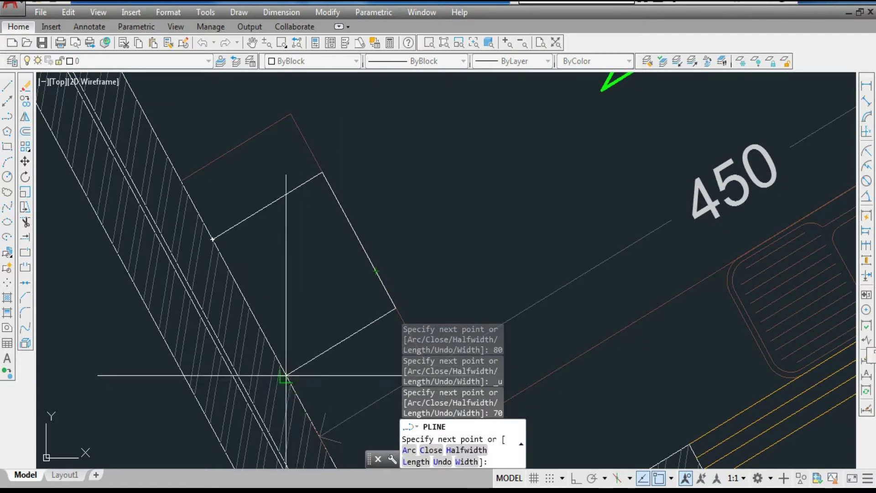
{"action": "key", "text": "Escape"}
{"action": "key", "text": "Escape"}
{"action": "key", "text": "Escape"}
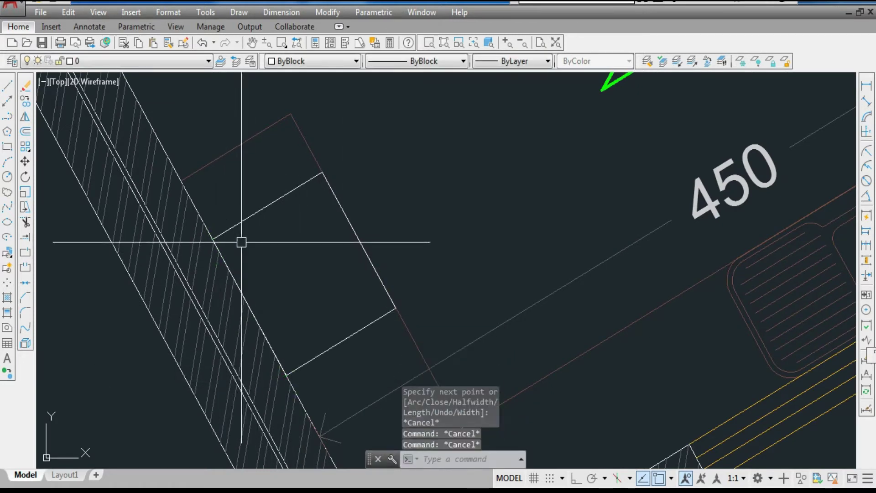
Offset the new rectangular appliance outline 5 inward
{"action": "type", "text": "o"}
{"action": "key", "text": "Return"}
{"action": "type", "text": "5"}
{"action": "key", "text": "Return"}
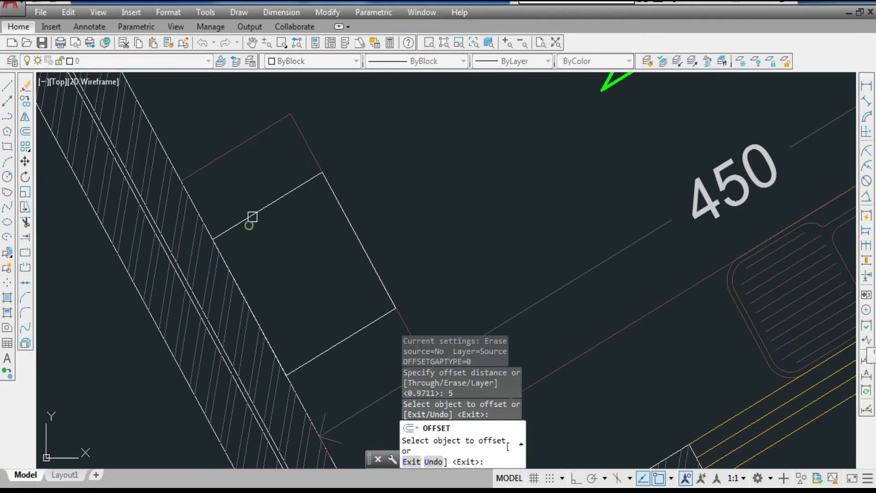
{"action": "left_click", "coordinate": [251, 218]}
{"action": "left_click", "coordinate": [267, 254]}
{"action": "key", "text": "Escape"}
{"action": "key", "text": "Escape"}
Draw a small rectangular handle between the two appliance outlines near their upper corner and move it outward across the outer edge
{"action": "type", "text": "r"}
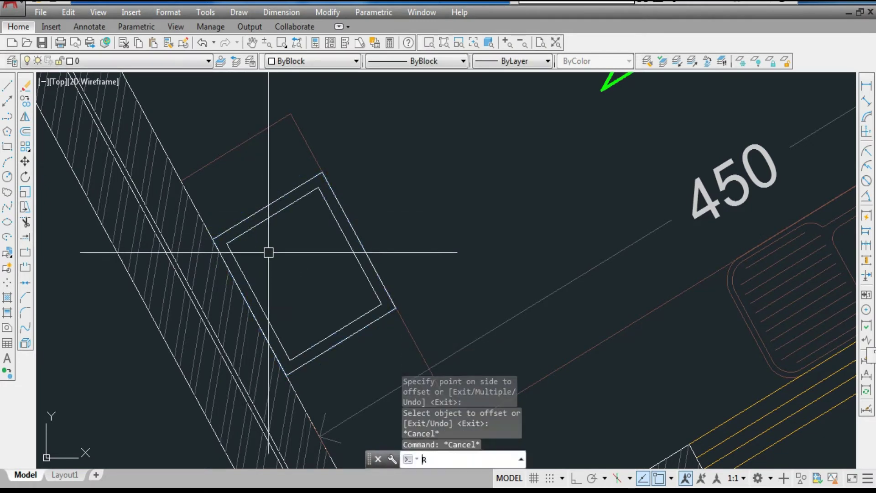
{"action": "type", "text": "ec"}
{"action": "key", "text": "Return"}
{"action": "scroll", "coordinate": [319, 195], "scroll_direction": "up", "scroll_amount": 4}
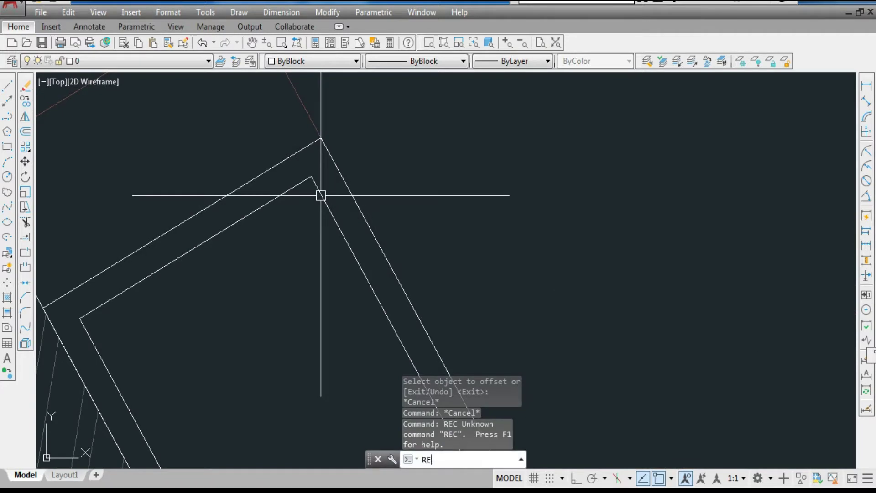
{"action": "key", "text": "Escape"}
{"action": "key", "text": "Return"}
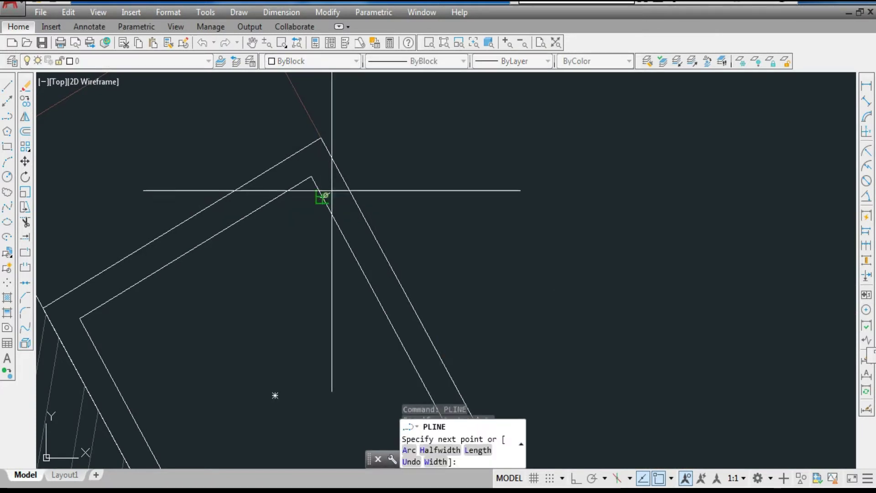
{"action": "left_click", "coordinate": [323, 196]}
{"action": "left_click", "coordinate": [354, 200]}
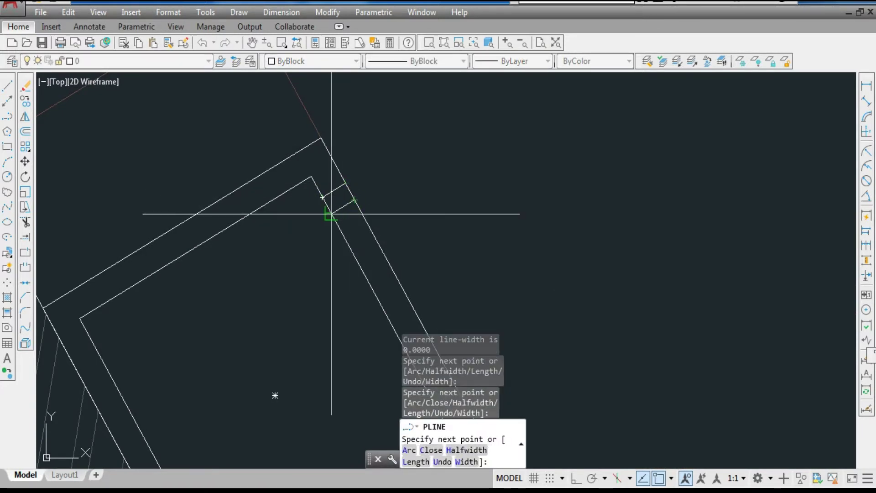
{"action": "key", "text": "Escape"}
{"action": "type", "text": "m"}
{"action": "key", "text": "Return"}
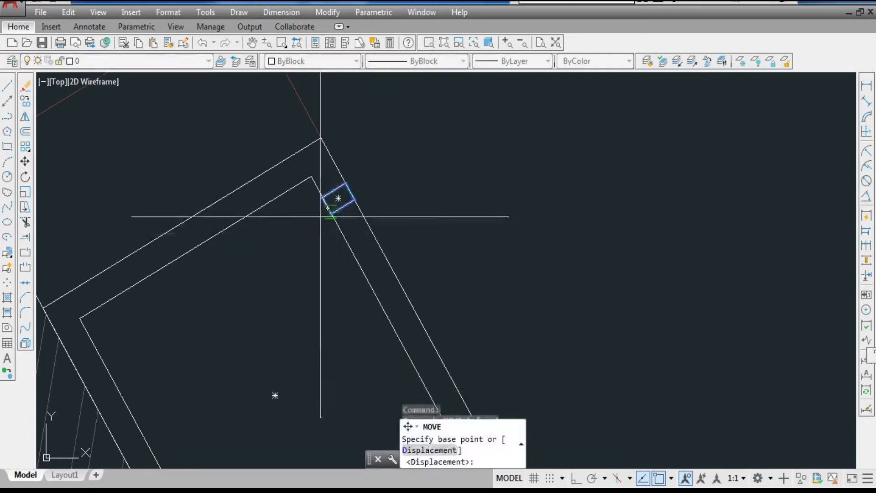
{"action": "left_click", "coordinate": [331, 213]}
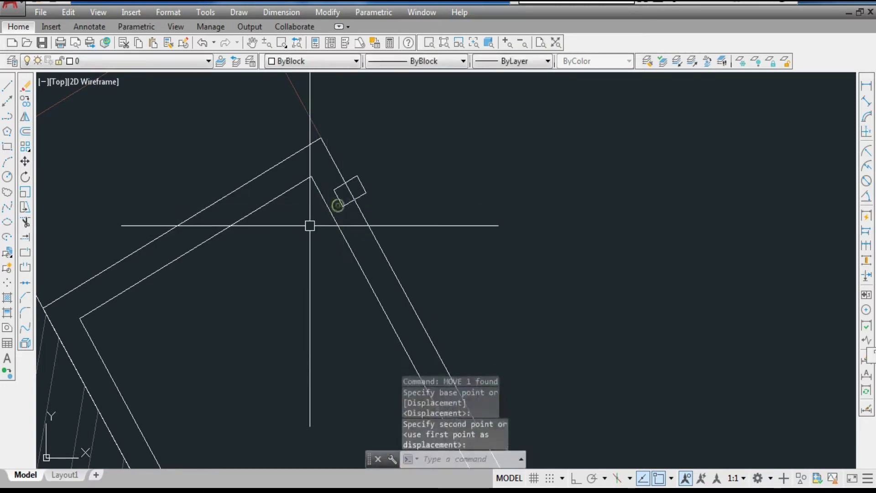
Trim away the part of the handle inside the appliance and erase the inner offset outline
{"action": "type", "text": "tr"}
{"action": "key", "text": "Return"}
{"action": "key", "text": "Return"}
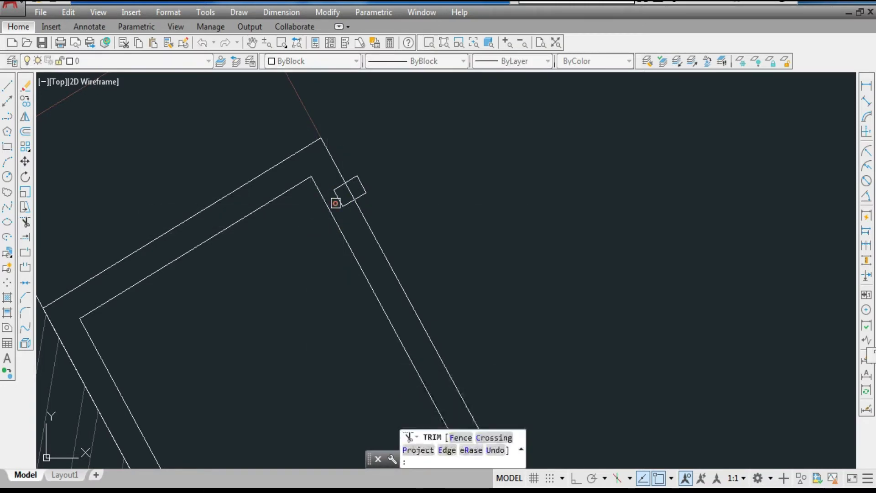
{"action": "left_click", "coordinate": [336, 202]}
{"action": "scroll", "coordinate": [339, 190], "scroll_direction": "down", "scroll_amount": 2}
{"action": "key", "text": "Escape"}
{"action": "left_click", "coordinate": [313, 193]}
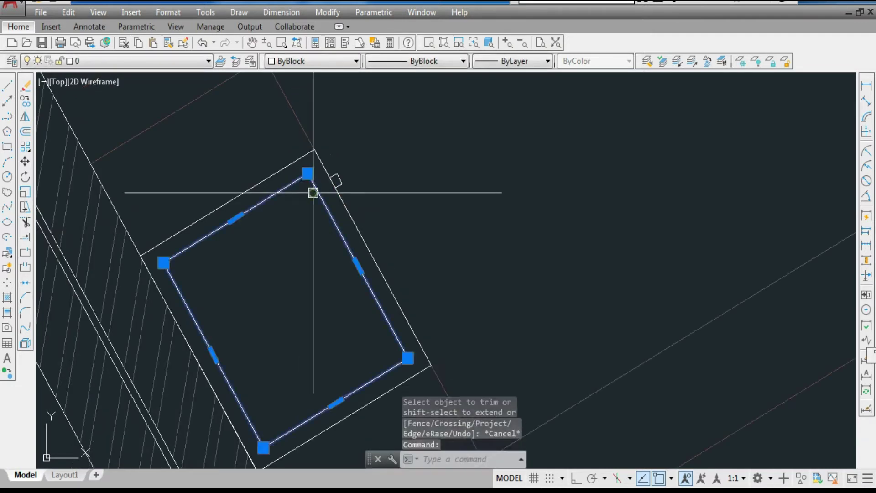
{"action": "key", "text": "Delete"}
{"action": "type", "text": "p"}
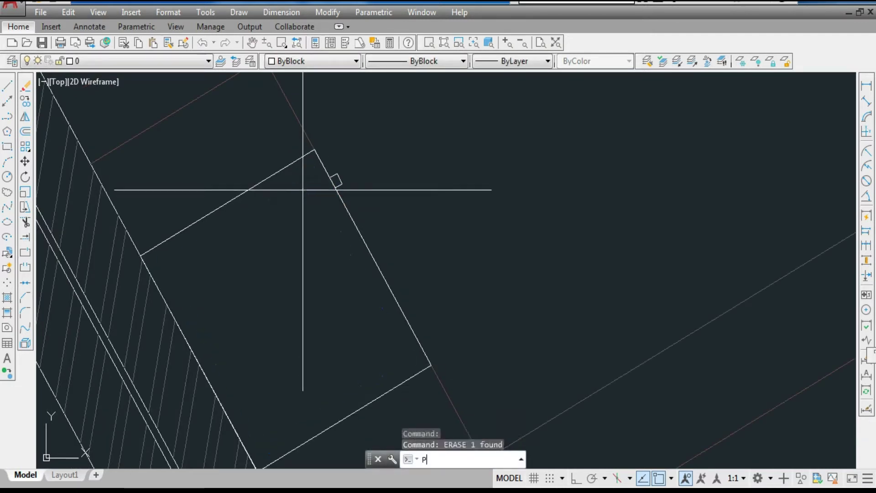
{"action": "type", "text": "l"}
{"action": "key", "text": "Return"}
{"action": "type", "text": "3"}
{"action": "key", "text": "Return"}
{"action": "key", "text": "Escape"}
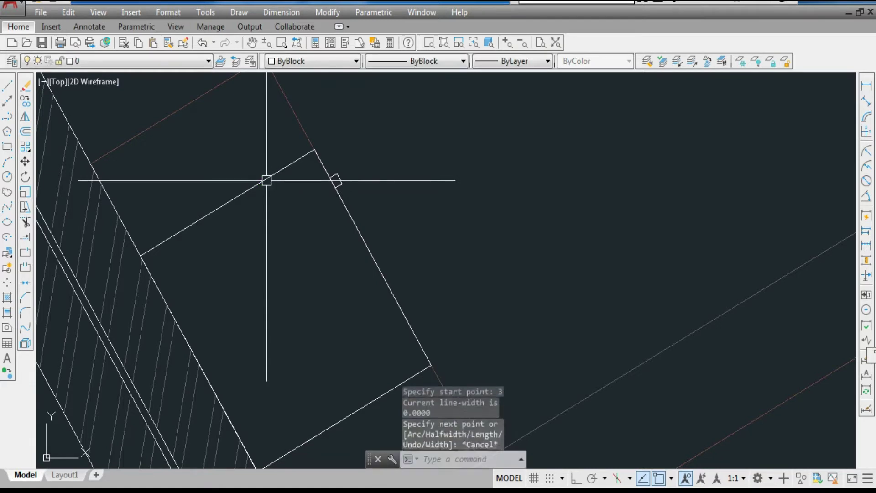
Offset the rectangular appliance outline 3 inward
{"action": "type", "text": "o"}
{"action": "key", "text": "Return"}
{"action": "key", "text": "Return"}
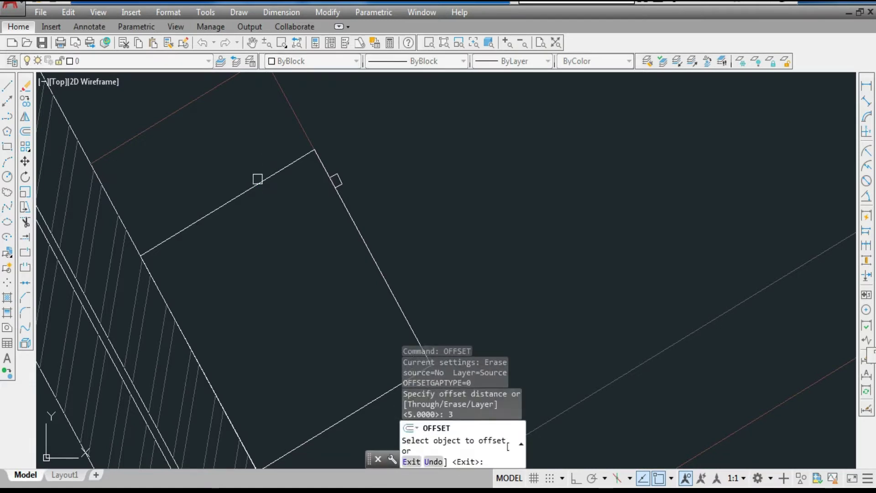
{"action": "left_click", "coordinate": [259, 184]}
{"action": "left_click", "coordinate": [274, 205]}
{"action": "key", "text": "Escape"}
Match the properties of the appliance's two outlines and its handle to the brown counter edge
{"action": "scroll", "coordinate": [270, 159], "scroll_direction": "down", "scroll_amount": 2}
{"action": "left_click", "coordinate": [274, 151]}
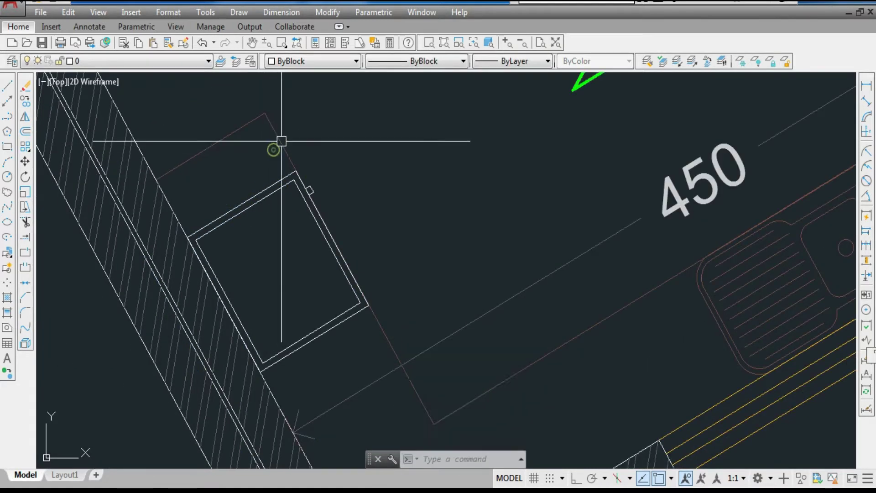
{"action": "key", "text": "Escape"}
{"action": "left_click", "coordinate": [281, 141]}
{"action": "type", "text": "MA"}
{"action": "key", "text": "Return"}
{"action": "left_click", "coordinate": [257, 157]}
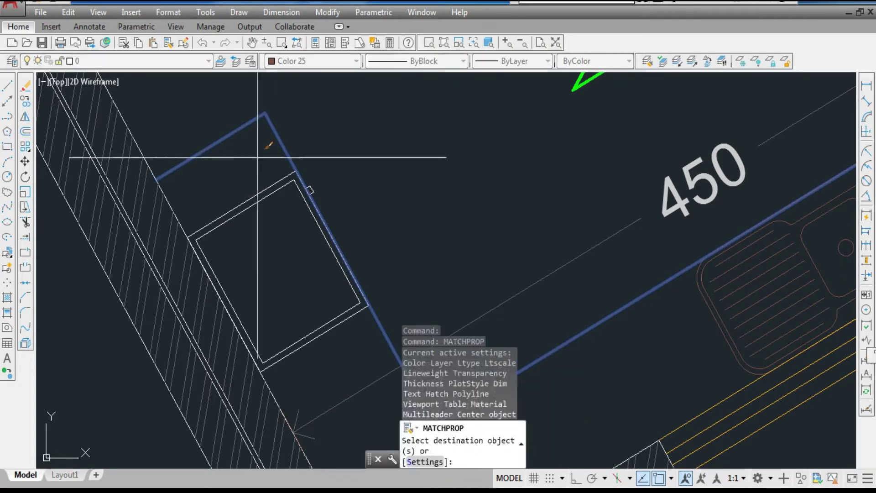
{"action": "left_click", "coordinate": [340, 230]}
{"action": "left_click", "coordinate": [276, 227]}
{"action": "left_click", "coordinate": [232, 194]}
{"action": "scroll", "coordinate": [232, 195], "scroll_direction": "down", "scroll_amount": 4}
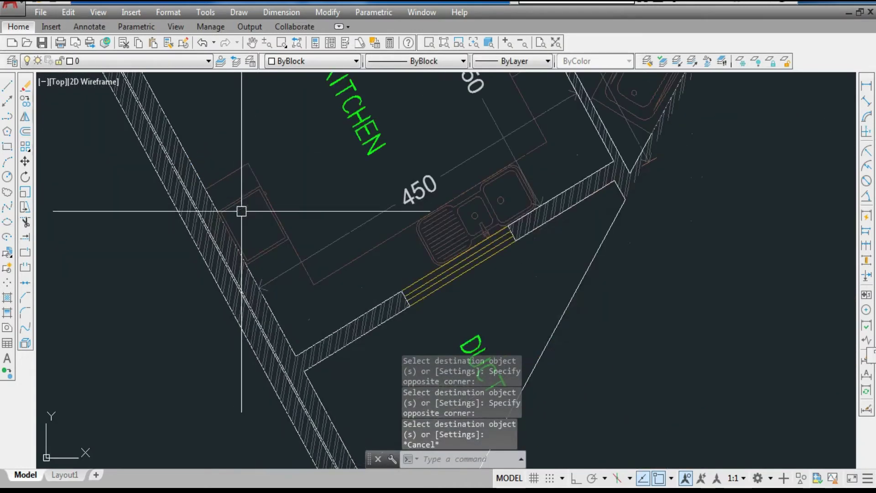
Copy the KITCHEN label onto the new rectangular appliance beside the outer wall
{"action": "scroll", "coordinate": [285, 294], "scroll_direction": "down", "scroll_amount": 2}
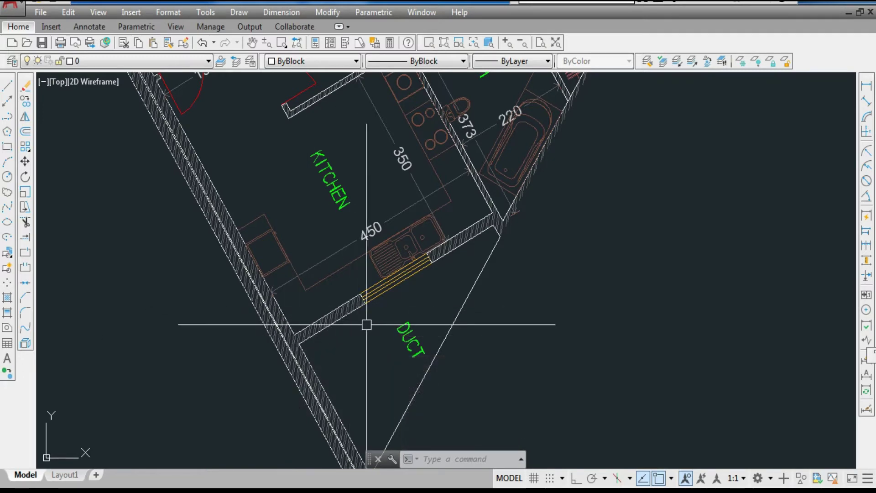
{"action": "scroll", "coordinate": [366, 323], "scroll_direction": "down", "scroll_amount": 2}
{"action": "scroll", "coordinate": [296, 207], "scroll_direction": "up", "scroll_amount": 2}
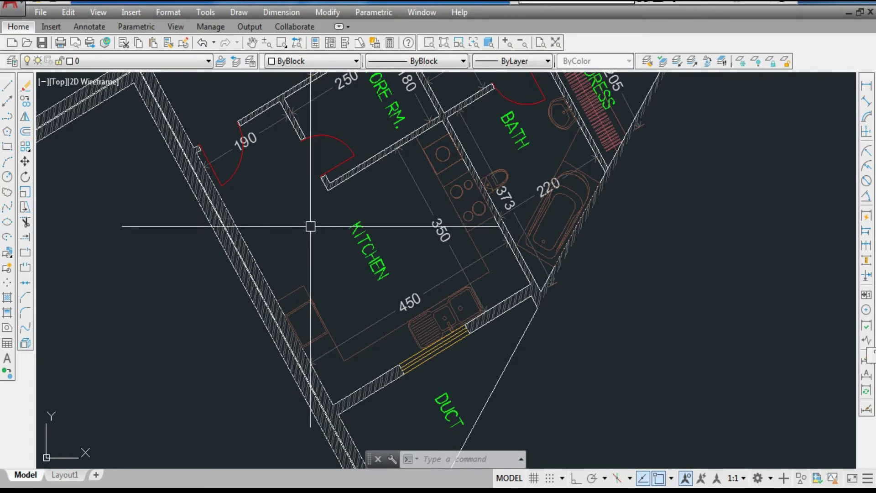
{"action": "type", "text": "O"}
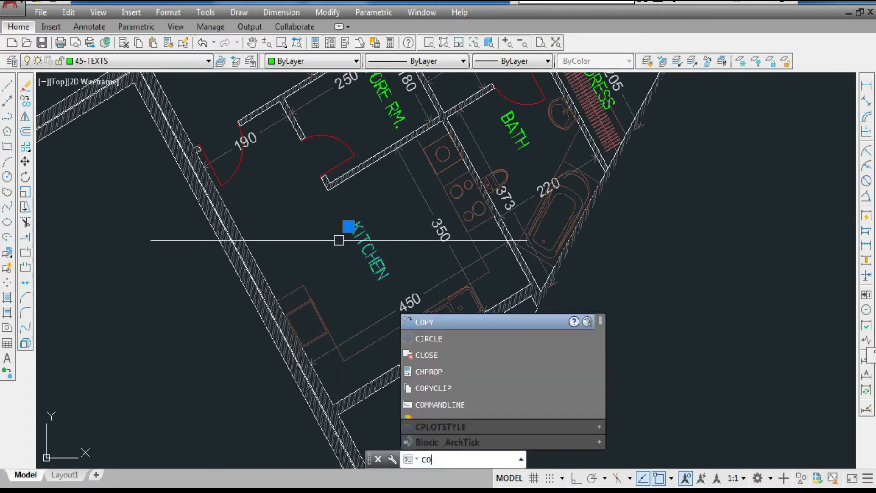
{"action": "key", "text": "Return"}
{"action": "left_click", "coordinate": [348, 227]}
{"action": "scroll", "coordinate": [326, 348], "scroll_direction": "up", "scroll_amount": 6}
{"action": "left_click", "coordinate": [199, 223]}
{"action": "key", "text": "Return"}
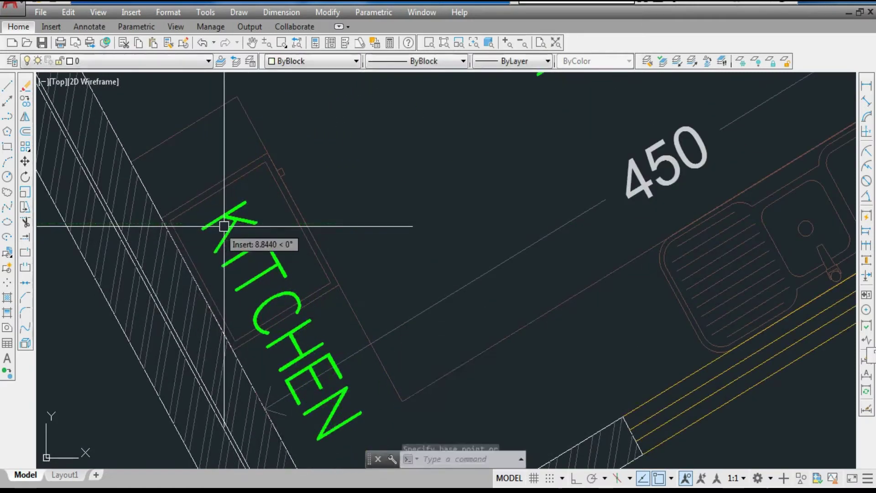
Change the copied label's text to F and move it to the middle of the appliance outline
{"action": "double_click", "coordinate": [225, 227]}
{"action": "type", "text": "F"}
{"action": "key", "text": "Return"}
{"action": "key", "text": "Escape"}
{"action": "left_click", "coordinate": [235, 228]}
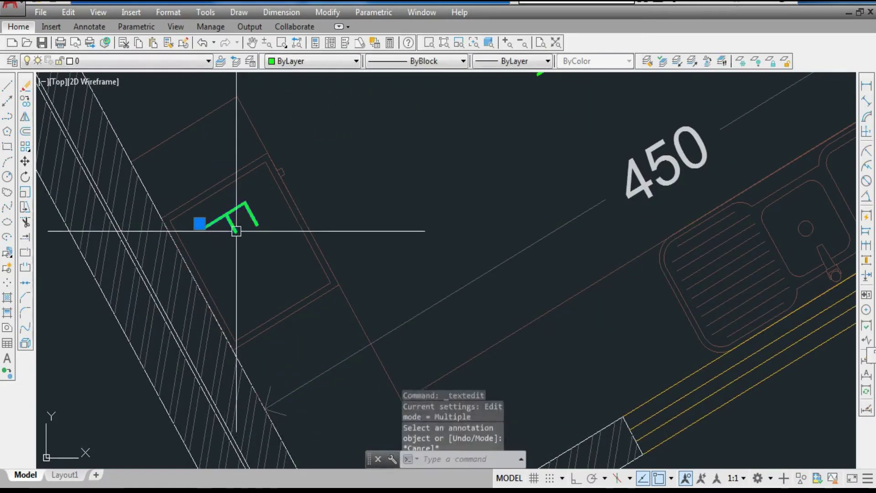
{"action": "type", "text": "m"}
{"action": "key", "text": "Return"}
{"action": "left_click", "coordinate": [355, 215]}
{"action": "left_click", "coordinate": [370, 238]}
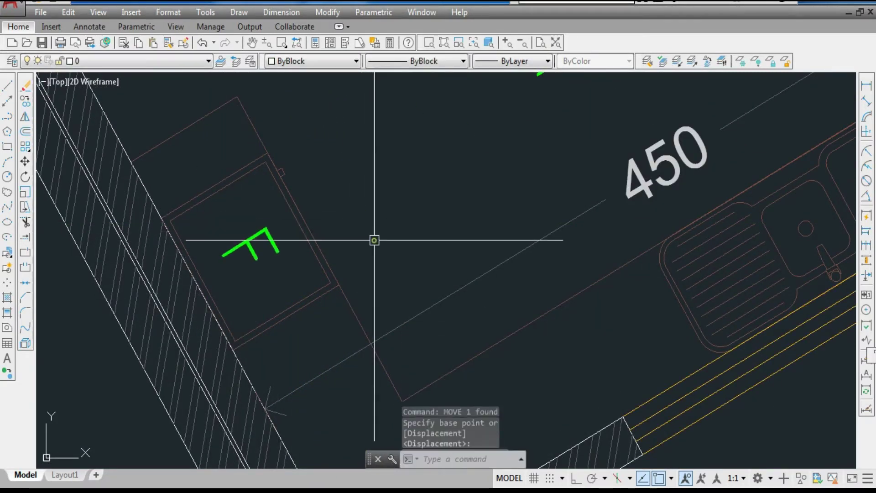
Copy the F label onto the appliance with the double circle at the other end of the counter
{"action": "left_click", "coordinate": [256, 257]}
{"action": "type", "text": "CO"}
{"action": "key", "text": "Return"}
{"action": "left_click", "coordinate": [266, 228]}
{"action": "scroll", "coordinate": [224, 315], "scroll_direction": "down", "scroll_amount": 4}
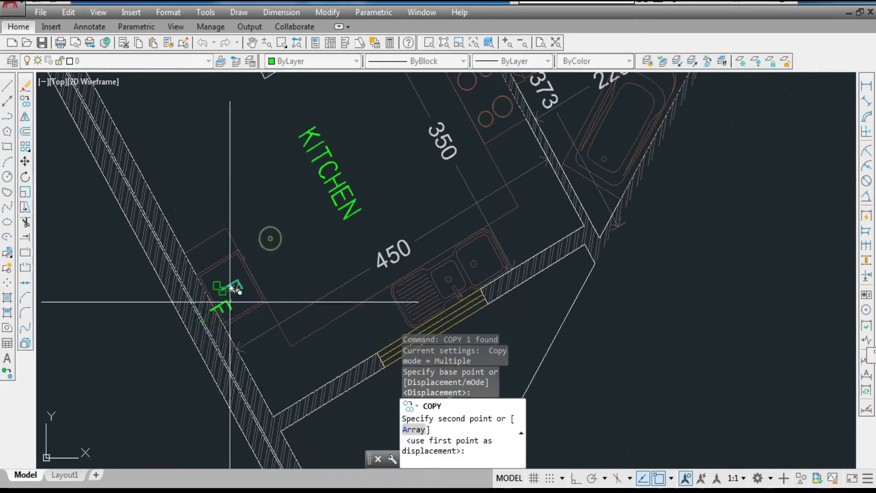
{"action": "scroll", "coordinate": [330, 272], "scroll_direction": "down", "scroll_amount": 2}
{"action": "scroll", "coordinate": [402, 190], "scroll_direction": "up", "scroll_amount": 5}
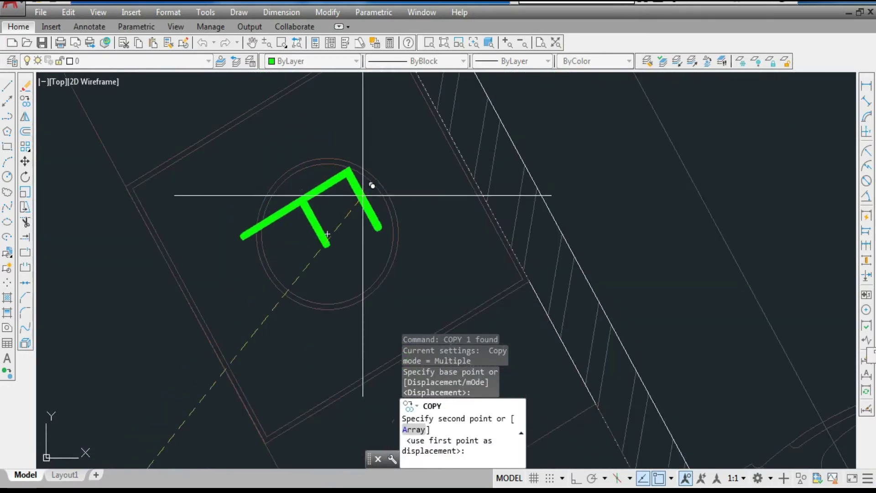
{"action": "left_click", "coordinate": [336, 196]}
{"action": "key", "text": "Escape"}
Change the text of the label on the circle-marked appliance to WM
{"action": "double_click", "coordinate": [321, 217]}
{"action": "type", "text": "W"}
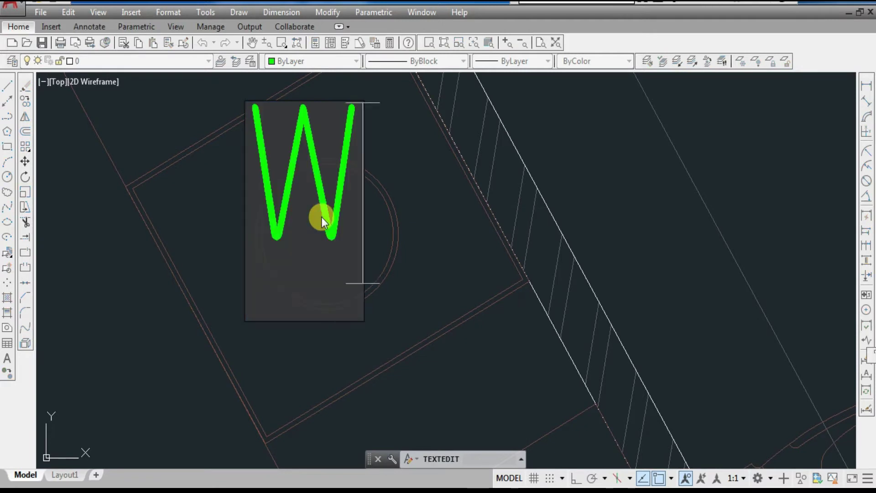
{"action": "key", "text": "Return"}
{"action": "key", "text": "Escape"}
Move the WM label so that it sits over the double circle of its appliance
{"action": "left_click", "coordinate": [325, 268]}
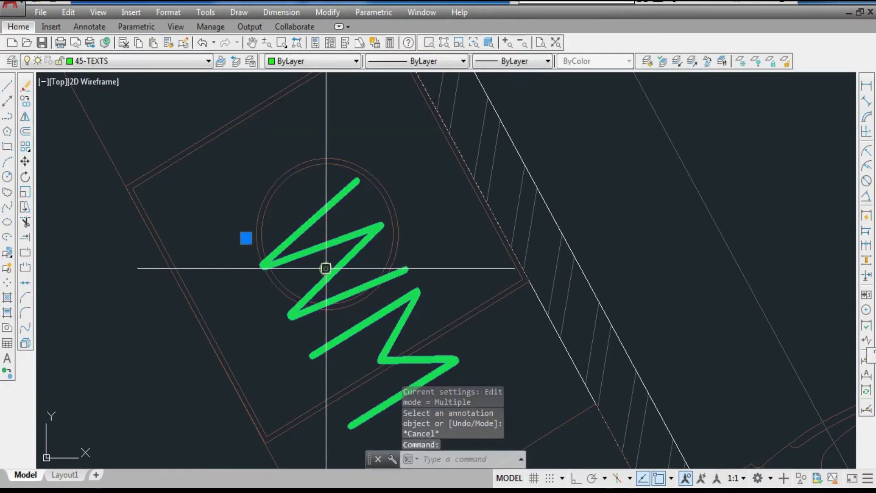
{"action": "key", "text": "Return"}
{"action": "scroll", "coordinate": [310, 264], "scroll_direction": "down", "scroll_amount": 2}
{"action": "key", "text": "Return"}
{"action": "left_click", "coordinate": [237, 319]}
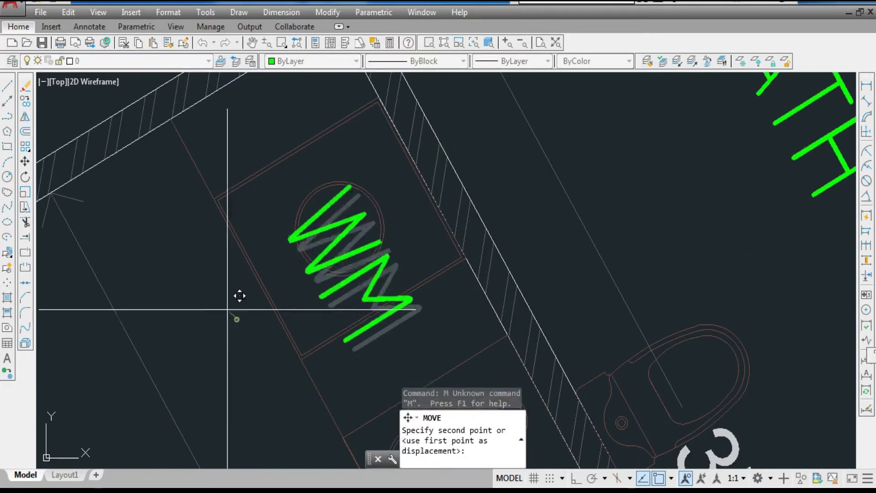
{"action": "left_click", "coordinate": [213, 277]}
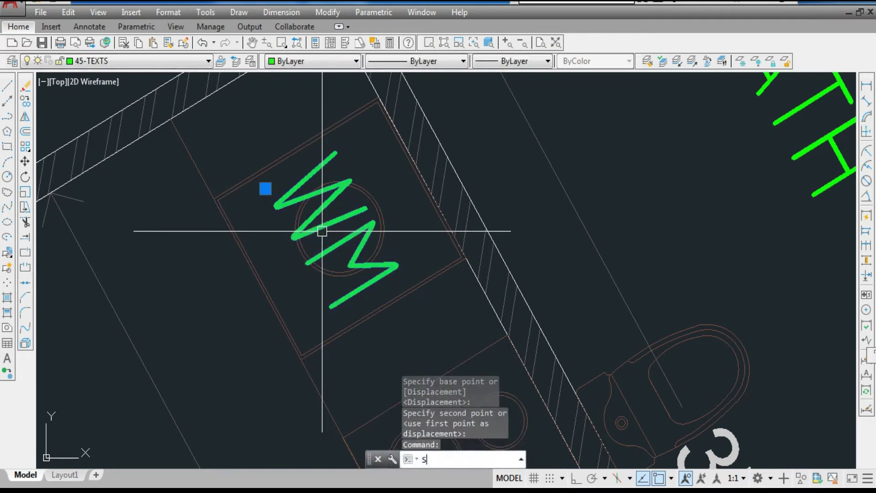
Scale the WM label by a factor of 0.5 about the middle of the double circle
{"action": "type", "text": "c"}
{"action": "key", "text": "Return"}
{"action": "left_click", "coordinate": [339, 233]}
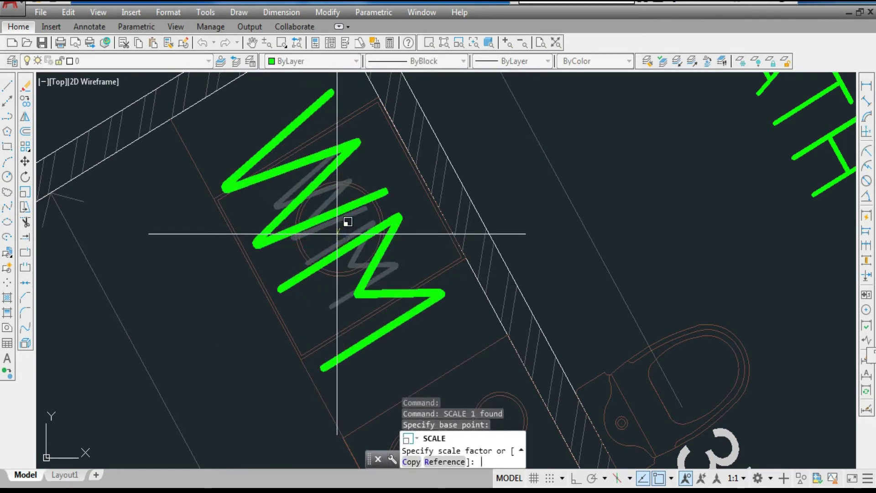
{"action": "type", "text": ".5"}
{"action": "key", "text": "Return"}
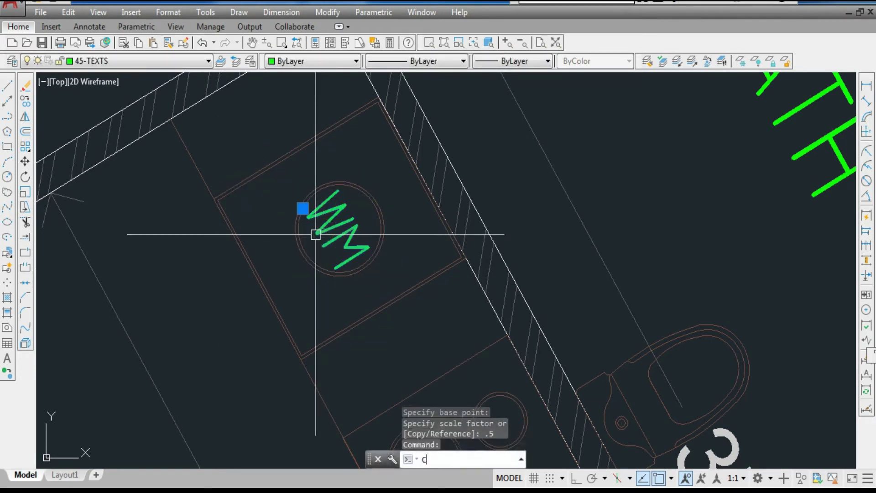
Copy the WM label between the burners of the cooktop and change the copy's text to S
{"action": "type", "text": "co"}
{"action": "key", "text": "space"}
{"action": "left_click", "coordinate": [336, 218]}
{"action": "scroll", "coordinate": [321, 163], "scroll_direction": "down", "scroll_amount": 5}
{"action": "scroll", "coordinate": [356, 205], "scroll_direction": "up", "scroll_amount": 4}
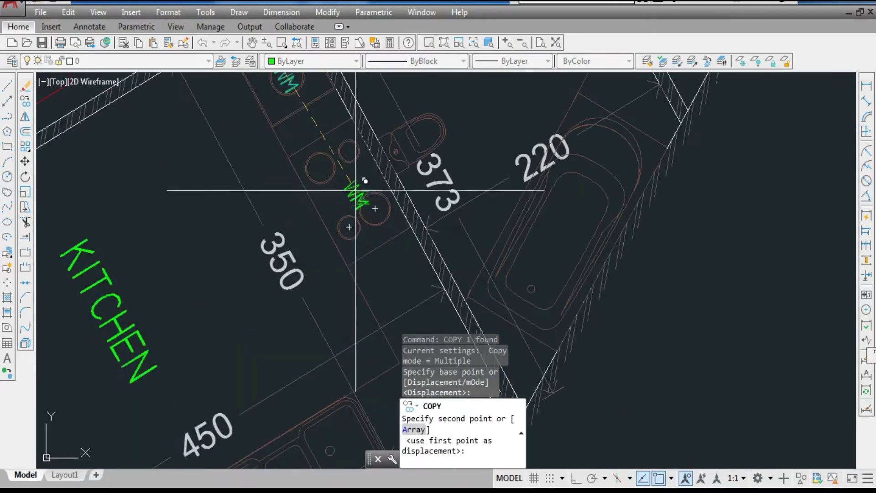
{"action": "left_click", "coordinate": [342, 185]}
{"action": "key", "text": "Escape"}
{"action": "double_click", "coordinate": [343, 190]}
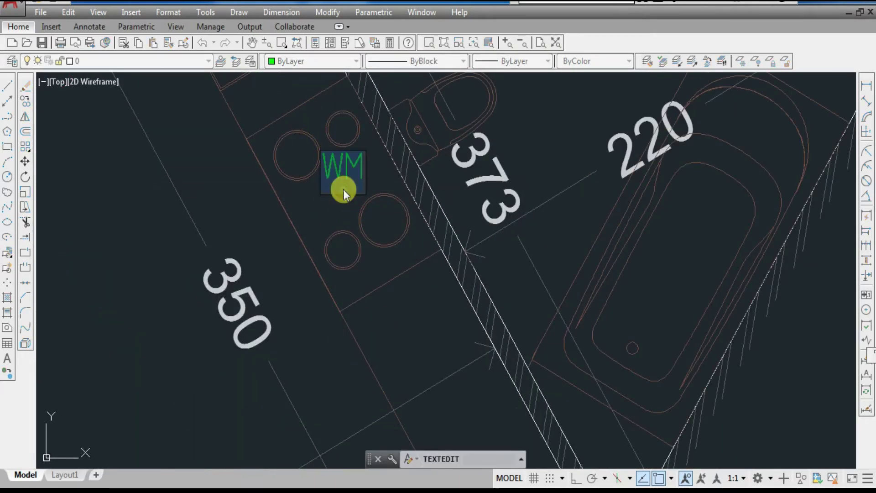
{"action": "type", "text": "S"}
{"action": "key", "text": "Return"}
Move the S label slightly so that it sits in the middle of the four cooktop burners
{"action": "left_click", "coordinate": [331, 199]}
{"action": "left_click", "coordinate": [330, 182]}
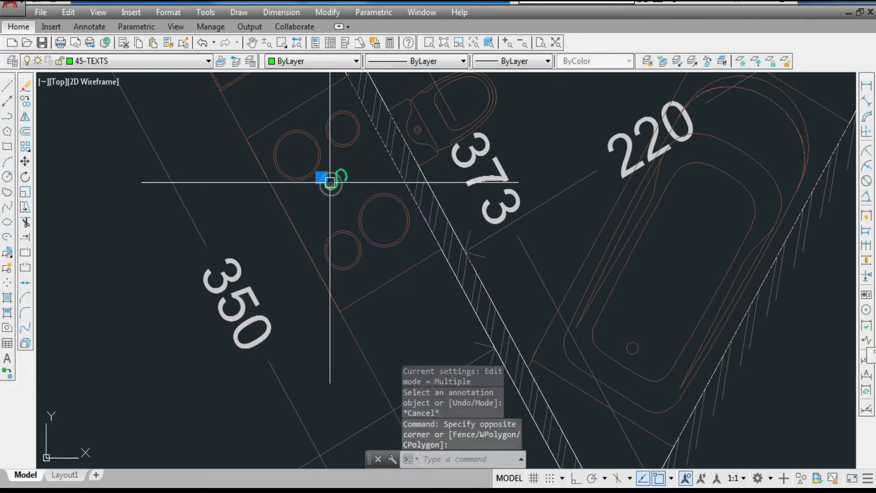
{"action": "type", "text": "n"}
{"action": "key", "text": "space"}
{"action": "scroll", "coordinate": [310, 189], "scroll_direction": "up", "scroll_amount": 2}
{"action": "left_click", "coordinate": [211, 247]}
{"action": "left_click", "coordinate": [215, 270]}
{"action": "type", "text": "m"}
{"action": "key", "text": "space"}
{"action": "left_click", "coordinate": [243, 274]}
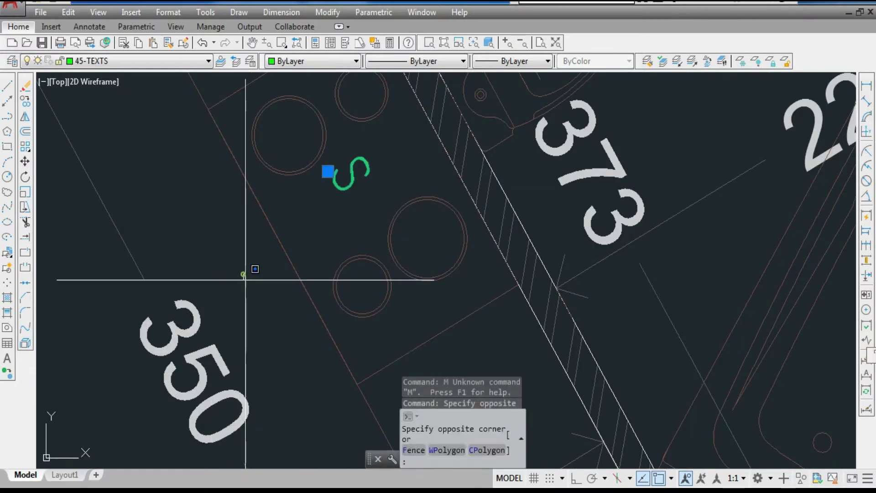
{"action": "left_click", "coordinate": [247, 281]}
{"action": "key", "text": "Return"}
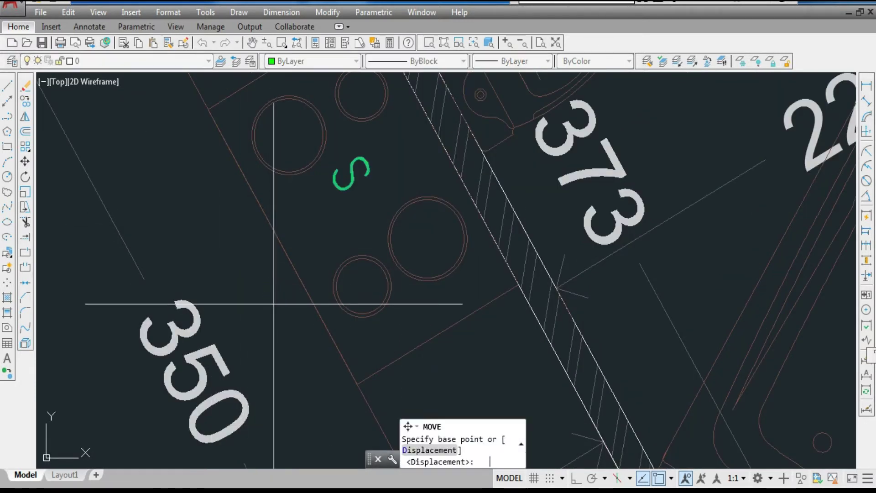
{"action": "left_click", "coordinate": [297, 325]}
Examine the furnished floor plan room by room, from the kitchen through the bedrooms to the lobby and dining area
{"action": "scroll", "coordinate": [342, 194], "scroll_direction": "down", "scroll_amount": 4}
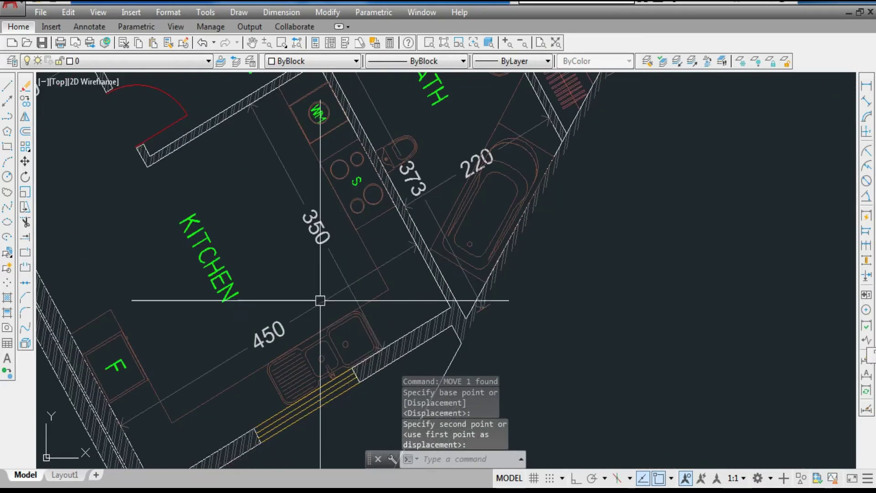
{"action": "scroll", "coordinate": [401, 250], "scroll_direction": "down", "scroll_amount": 5}
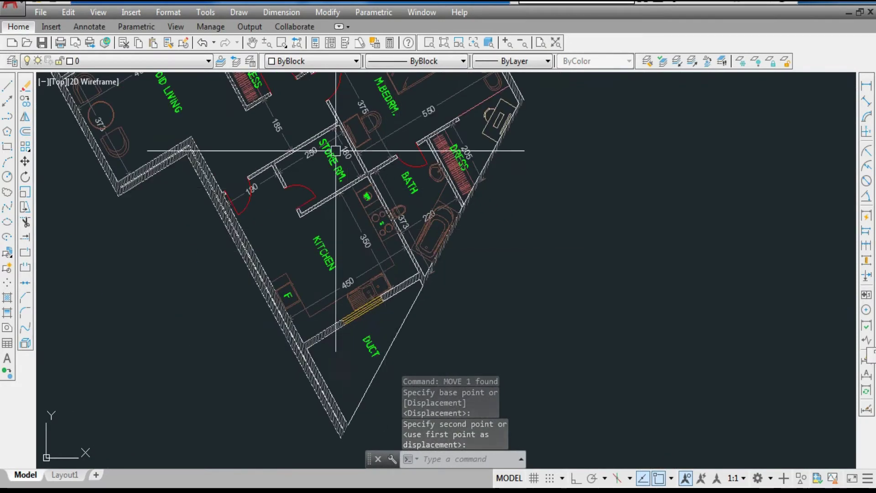
{"action": "scroll", "coordinate": [334, 171], "scroll_direction": "up", "scroll_amount": 5}
{"action": "scroll", "coordinate": [405, 257], "scroll_direction": "down", "scroll_amount": 4}
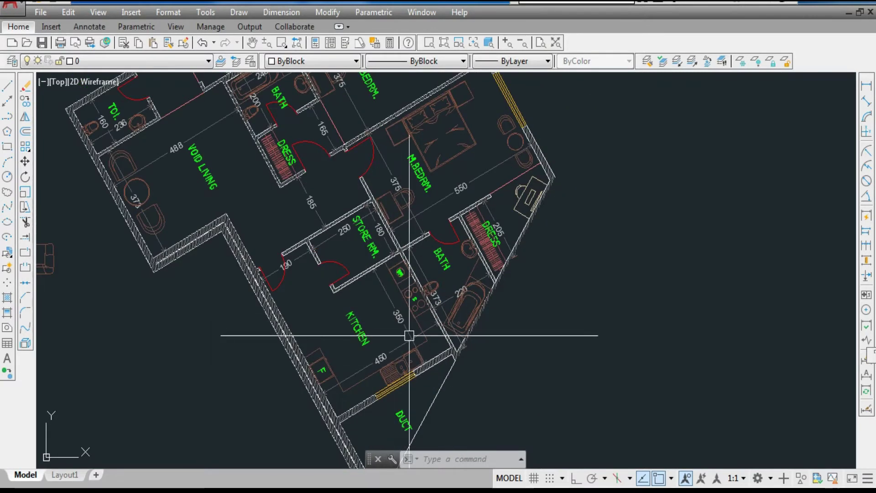
{"action": "scroll", "coordinate": [352, 284], "scroll_direction": "down", "scroll_amount": 2}
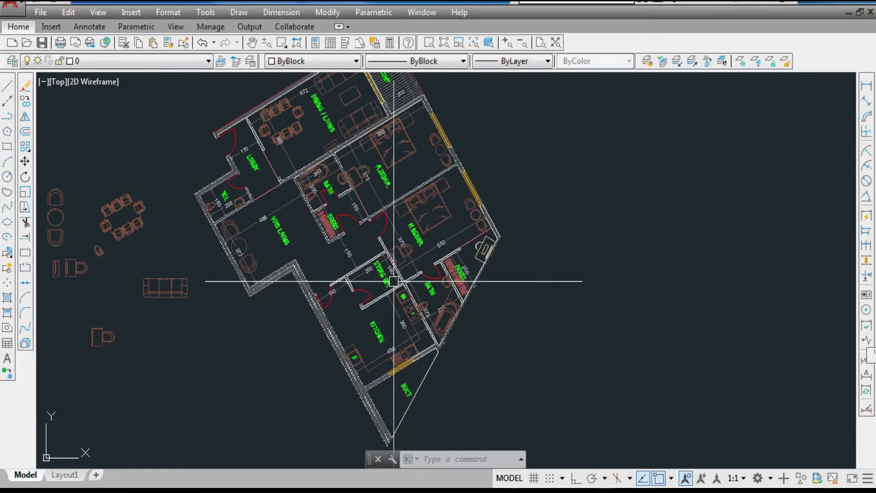
{"action": "scroll", "coordinate": [243, 260], "scroll_direction": "up", "scroll_amount": 4}
{"action": "scroll", "coordinate": [368, 307], "scroll_direction": "down", "scroll_amount": 2}
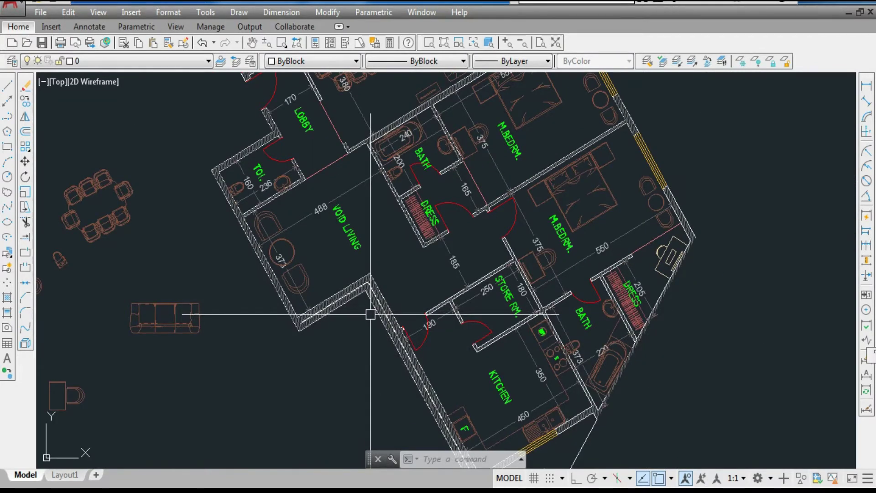
{"action": "scroll", "coordinate": [347, 320], "scroll_direction": "down", "scroll_amount": 2}
{"action": "scroll", "coordinate": [354, 233], "scroll_direction": "up", "scroll_amount": 3}
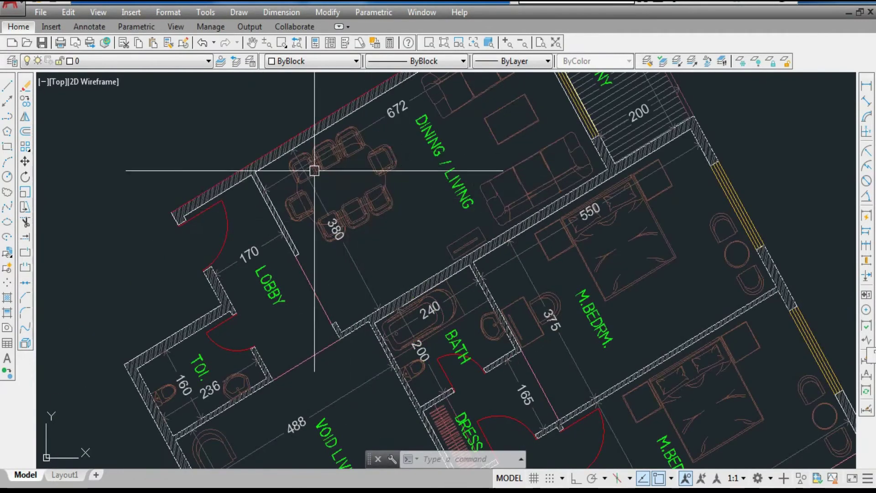
{"action": "scroll", "coordinate": [314, 183], "scroll_direction": "down", "scroll_amount": 1}
{"action": "scroll", "coordinate": [354, 316], "scroll_direction": "down", "scroll_amount": 2}
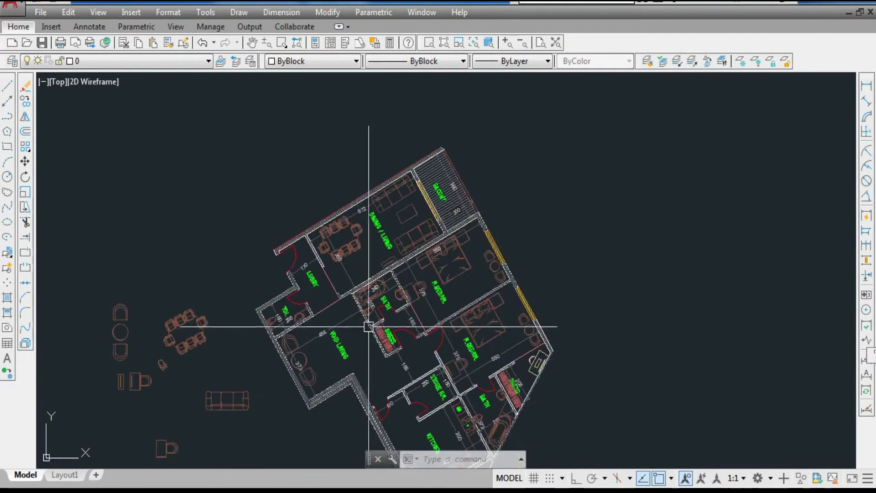
{"action": "scroll", "coordinate": [442, 352], "scroll_direction": "up", "scroll_amount": 3}
{"action": "scroll", "coordinate": [442, 351], "scroll_direction": "down", "scroll_amount": 1}
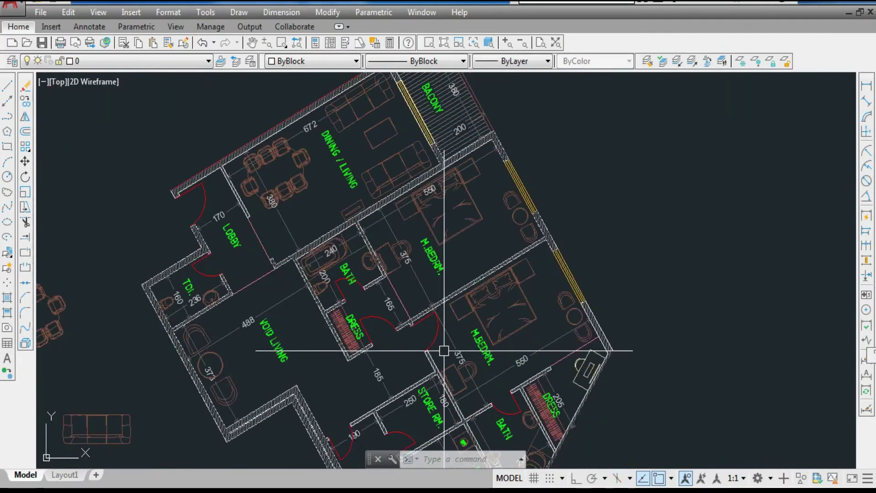
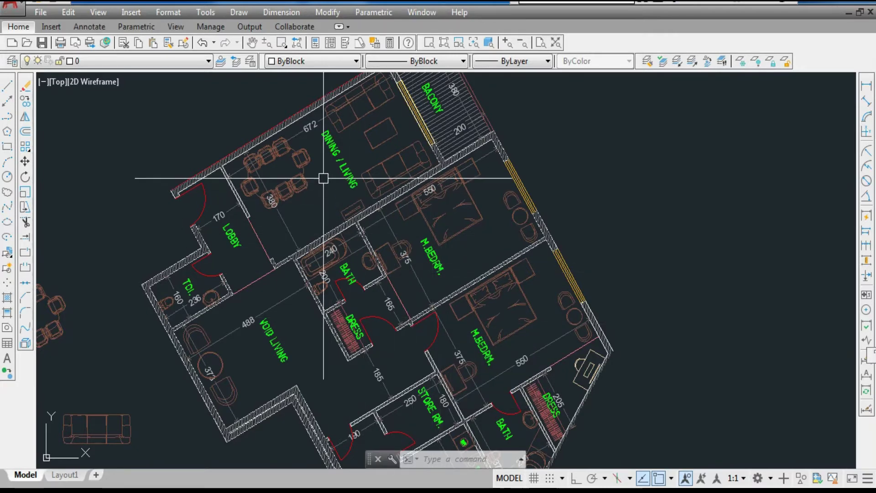
{"action": "scroll", "coordinate": [330, 155], "scroll_direction": "down", "scroll_amount": 2}
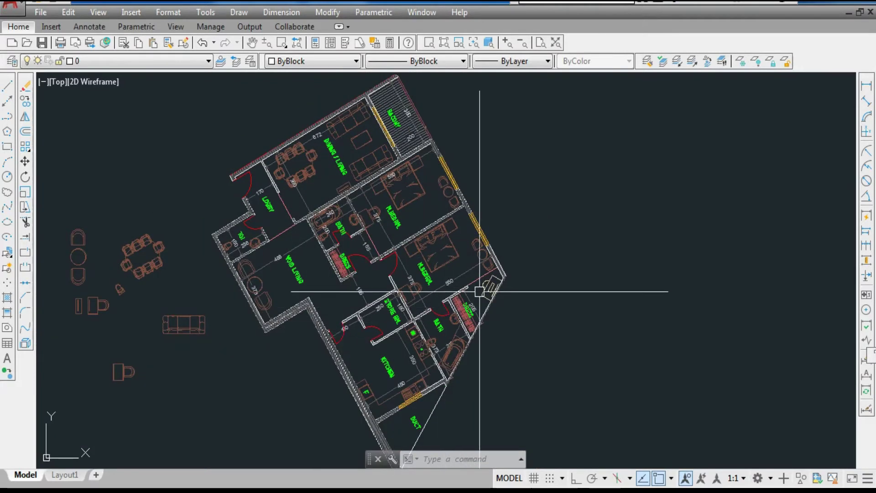
Select the two sofas and the coffee table in the DINING / LIVING room
{"action": "scroll", "coordinate": [416, 187], "scroll_direction": "up", "scroll_amount": 4}
{"action": "left_click", "coordinate": [343, 122]}
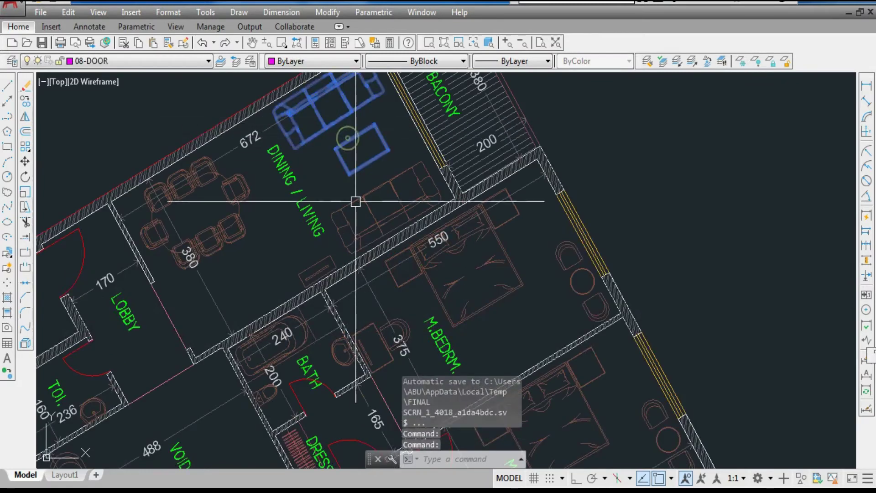
{"action": "left_click", "coordinate": [400, 288]}
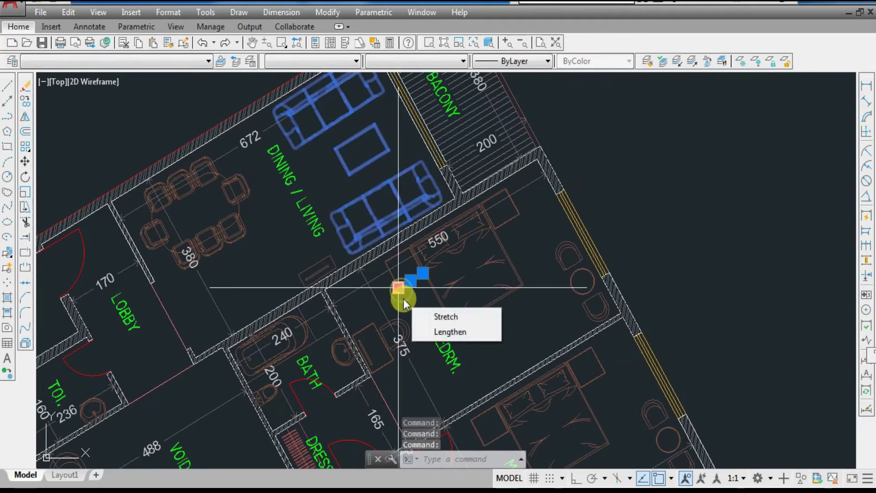
Add the bed and both nightstands of the bedroom next to the living room to the selection, leaving out the 375 dimension
{"action": "left_click", "coordinate": [379, 302]}
{"action": "scroll", "coordinate": [393, 285], "scroll_direction": "up", "scroll_amount": 2}
{"action": "left_click", "coordinate": [377, 301]}
{"action": "left_click", "coordinate": [457, 173]}
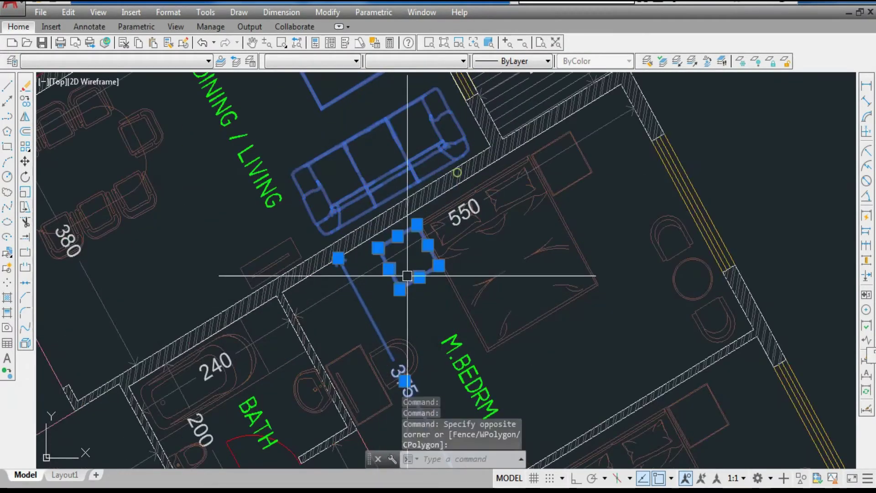
{"action": "left_click", "coordinate": [368, 320], "text": "shift"}
{"action": "left_click", "coordinate": [473, 248]}
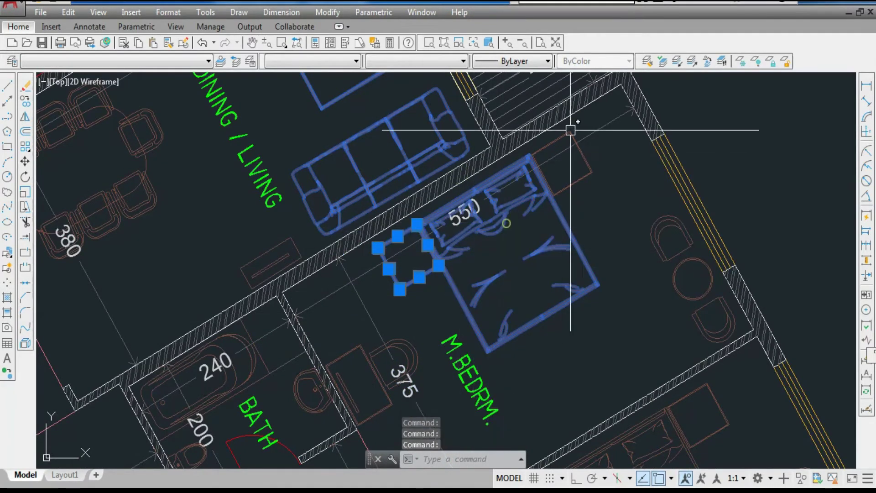
{"action": "left_click", "coordinate": [599, 196]}
{"action": "left_click", "coordinate": [581, 152]}
{"action": "left_click", "coordinate": [522, 239]}
{"action": "left_click", "coordinate": [590, 122]}
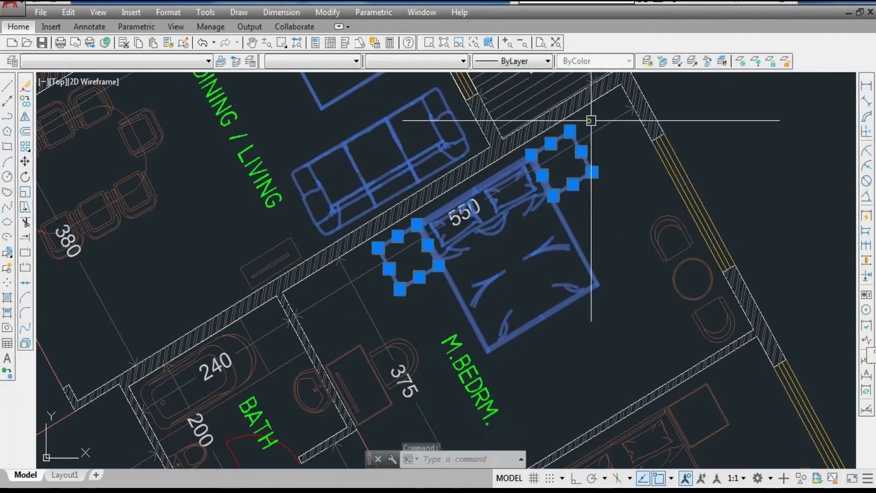
Add the round table with two chairs and the desk with its chair in the same bedroom to the selection
{"action": "left_click", "coordinate": [655, 234]}
{"action": "scroll", "coordinate": [532, 200], "scroll_direction": "down", "scroll_amount": 1}
{"action": "scroll", "coordinate": [479, 305], "scroll_direction": "up", "scroll_amount": 2}
{"action": "left_click", "coordinate": [434, 296]}
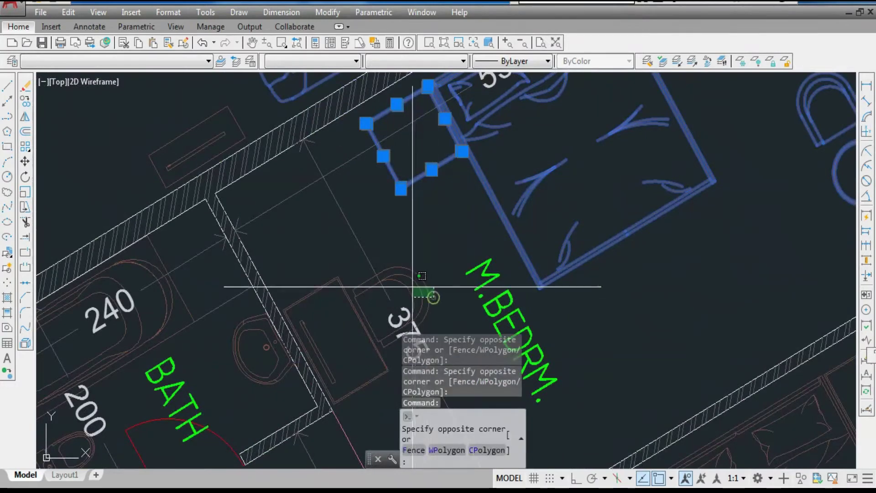
{"action": "left_click", "coordinate": [412, 287]}
{"action": "scroll", "coordinate": [413, 191], "scroll_direction": "down", "scroll_amount": 3}
{"action": "scroll", "coordinate": [355, 260], "scroll_direction": "up", "scroll_amount": 4}
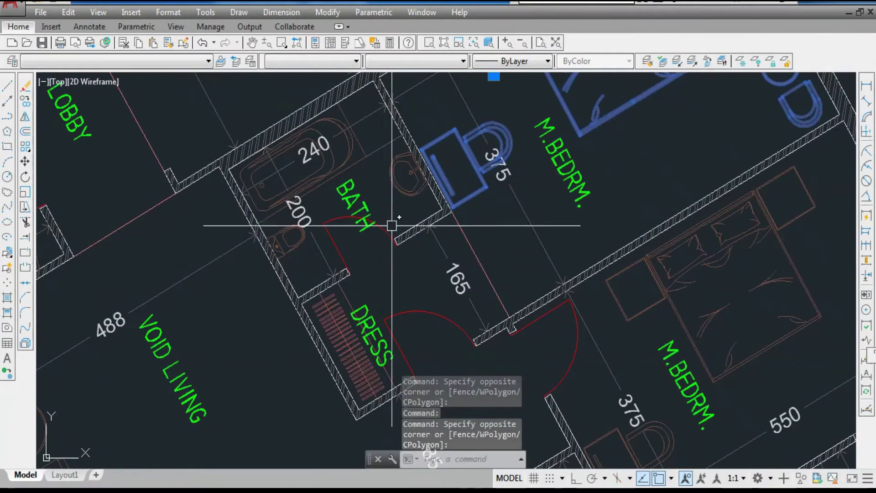
Add the bathtub, washbasin, counter edge and toilet of the bath beside that bedroom to the selection
{"action": "left_click", "coordinate": [366, 134]}
{"action": "left_click", "coordinate": [355, 164]}
{"action": "left_click", "coordinate": [373, 145]}
{"action": "left_click", "coordinate": [366, 156]}
{"action": "scroll", "coordinate": [299, 237], "scroll_direction": "up", "scroll_amount": 2}
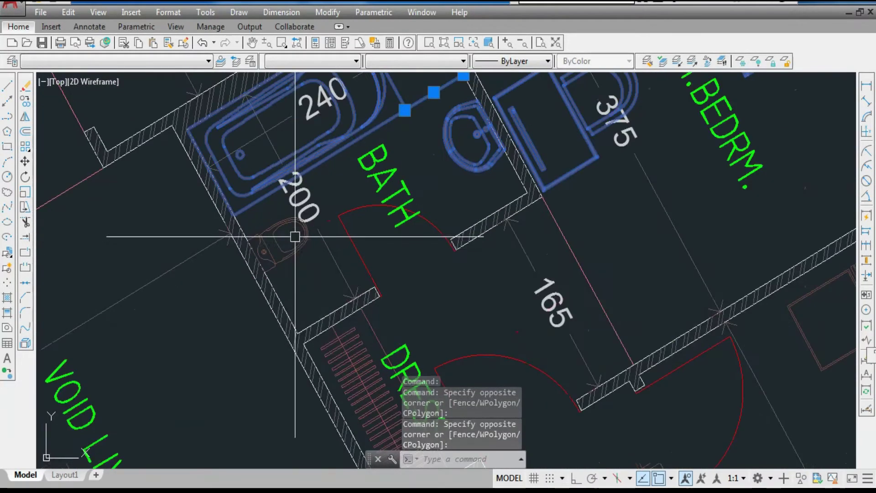
{"action": "left_click", "coordinate": [291, 251]}
{"action": "scroll", "coordinate": [307, 151], "scroll_direction": "down", "scroll_amount": 3}
{"action": "scroll", "coordinate": [308, 255], "scroll_direction": "up", "scroll_amount": 3}
{"action": "scroll", "coordinate": [309, 254], "scroll_direction": "down", "scroll_amount": 5}
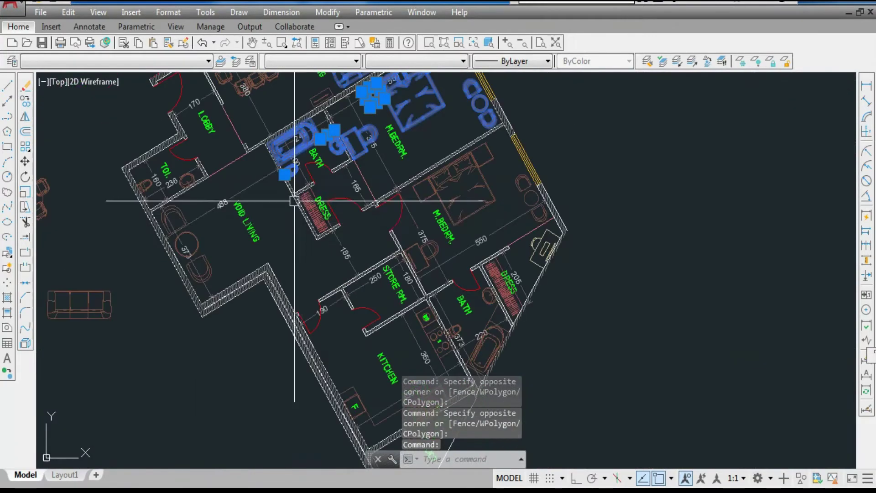
Add the second master bedroom's bed, desk with chair, and round table with two chairs to the selection
{"action": "scroll", "coordinate": [448, 200], "scroll_direction": "up", "scroll_amount": 1}
{"action": "left_click", "coordinate": [436, 205]}
{"action": "scroll", "coordinate": [431, 289], "scroll_direction": "up", "scroll_amount": 2}
{"action": "left_click", "coordinate": [433, 268]}
{"action": "scroll", "coordinate": [365, 277], "scroll_direction": "down", "scroll_amount": 2}
{"action": "scroll", "coordinate": [516, 224], "scroll_direction": "up", "scroll_amount": 1}
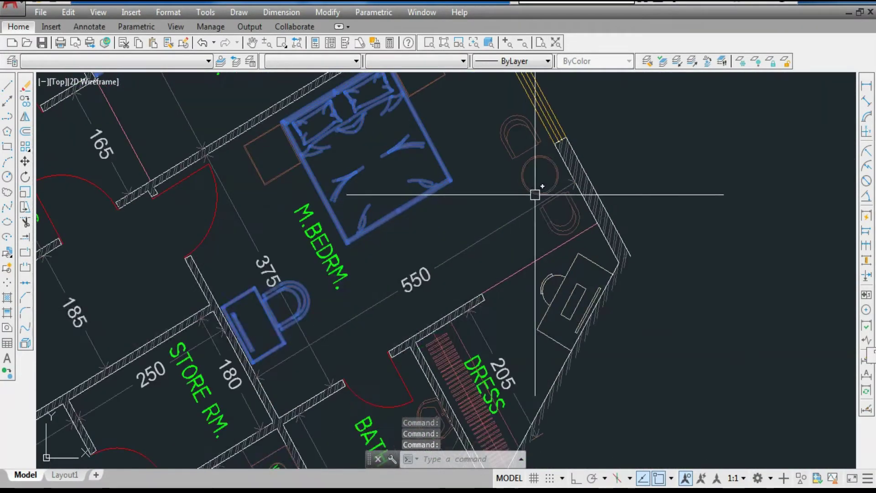
{"action": "left_click", "coordinate": [549, 220]}
Add the outlines of both nightstands beside the second master bedroom's bed to the selection
{"action": "scroll", "coordinate": [505, 244], "scroll_direction": "down", "scroll_amount": 1}
{"action": "scroll", "coordinate": [467, 130], "scroll_direction": "up", "scroll_amount": 3}
{"action": "left_click", "coordinate": [481, 131]}
{"action": "left_click", "coordinate": [436, 211]}
{"action": "scroll", "coordinate": [466, 152], "scroll_direction": "down", "scroll_amount": 1}
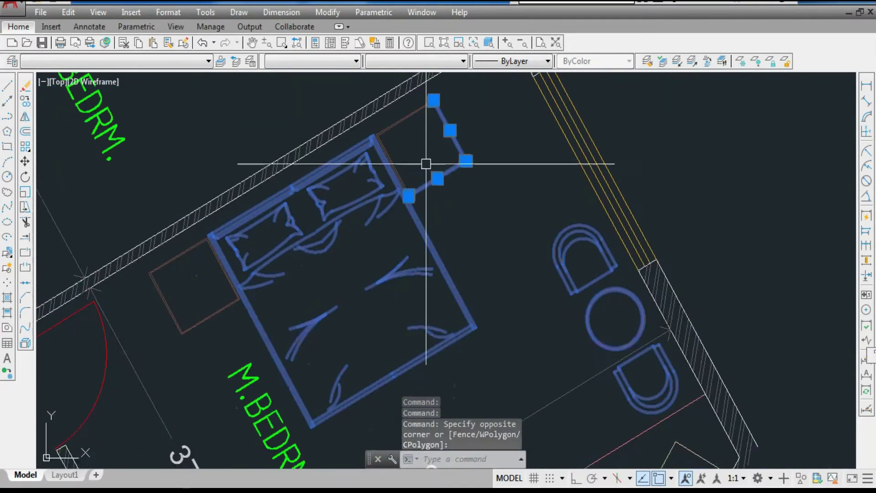
{"action": "scroll", "coordinate": [407, 147], "scroll_direction": "up", "scroll_amount": 2}
{"action": "left_click", "coordinate": [405, 149]}
{"action": "scroll", "coordinate": [390, 117], "scroll_direction": "down", "scroll_amount": 2}
{"action": "scroll", "coordinate": [269, 201], "scroll_direction": "up", "scroll_amount": 1}
{"action": "scroll", "coordinate": [277, 207], "scroll_direction": "up", "scroll_amount": 1}
{"action": "left_click", "coordinate": [283, 224]}
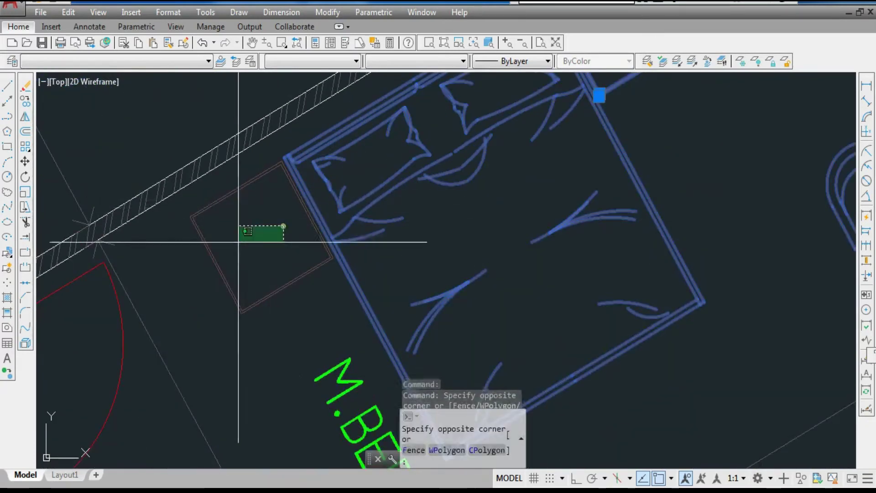
{"action": "left_click", "coordinate": [180, 293]}
{"action": "left_click", "coordinate": [235, 228]}
{"action": "left_click", "coordinate": [208, 186]}
{"action": "left_click", "coordinate": [365, 148]}
{"action": "left_click", "coordinate": [349, 294]}
{"action": "left_click", "coordinate": [346, 299]}
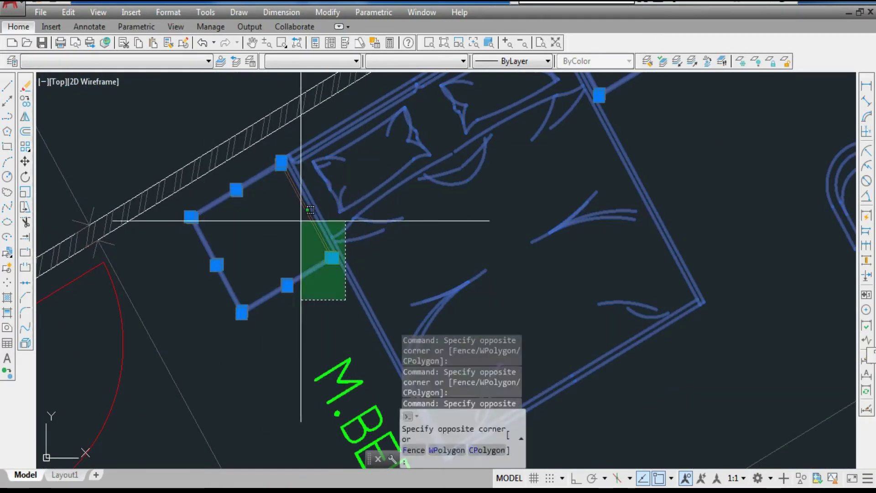
{"action": "left_click", "coordinate": [301, 221]}
Add the kitchen's washing machine with its WM label, the counter edge, the hob outline and one burner to the selection
{"action": "scroll", "coordinate": [332, 153], "scroll_direction": "down", "scroll_amount": 3}
{"action": "scroll", "coordinate": [313, 360], "scroll_direction": "up", "scroll_amount": 4}
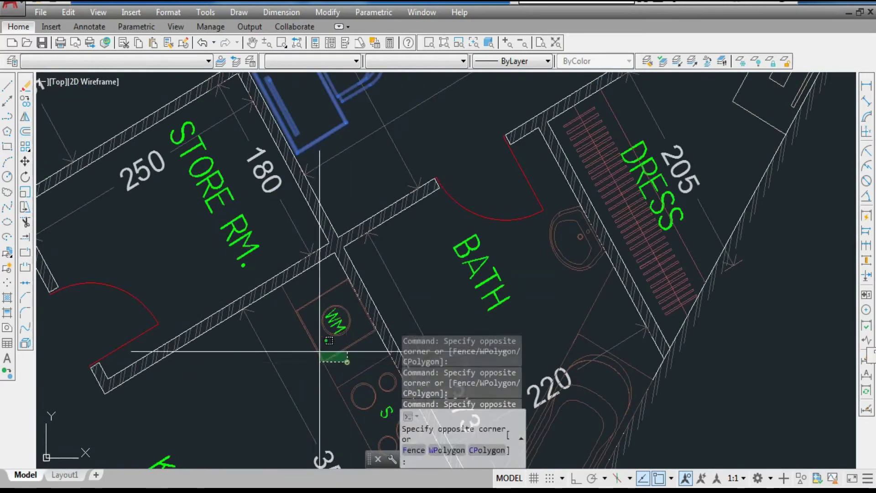
{"action": "left_click", "coordinate": [319, 351]}
{"action": "scroll", "coordinate": [301, 310], "scroll_direction": "down", "scroll_amount": 4}
{"action": "scroll", "coordinate": [319, 283], "scroll_direction": "up", "scroll_amount": 6}
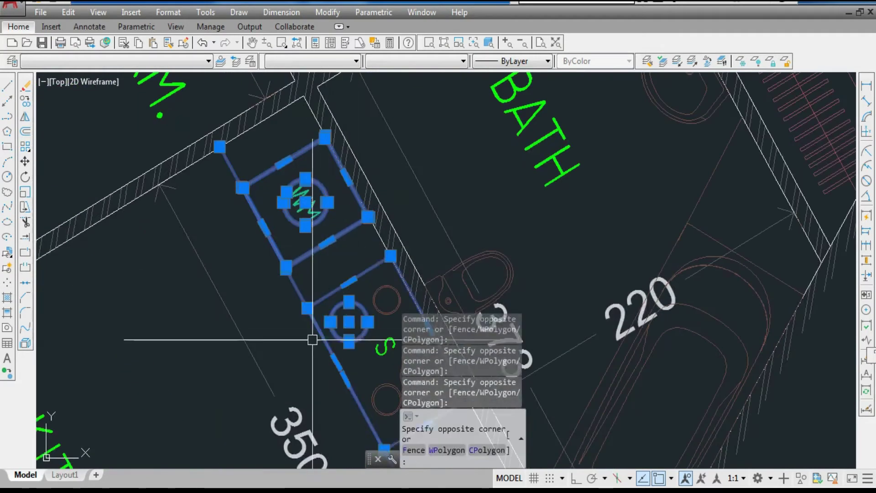
Add the hob's second upper burner and the toilet, washbasin and bathtub of the bath beside the kitchen to the selection
{"action": "left_click", "coordinate": [394, 321]}
{"action": "left_click", "coordinate": [438, 287]}
{"action": "scroll", "coordinate": [365, 244], "scroll_direction": "down", "scroll_amount": 2}
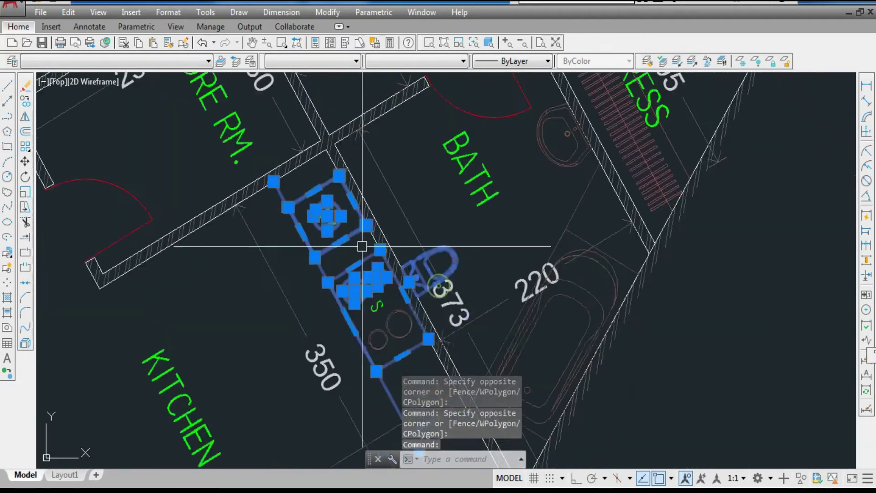
{"action": "left_click", "coordinate": [545, 158]}
{"action": "left_click", "coordinate": [580, 227]}
{"action": "left_click", "coordinate": [538, 246]}
Add the hob's two lower burners and its S label to the selection
{"action": "scroll", "coordinate": [506, 223], "scroll_direction": "down", "scroll_amount": 4}
{"action": "scroll", "coordinate": [502, 294], "scroll_direction": "up", "scroll_amount": 6}
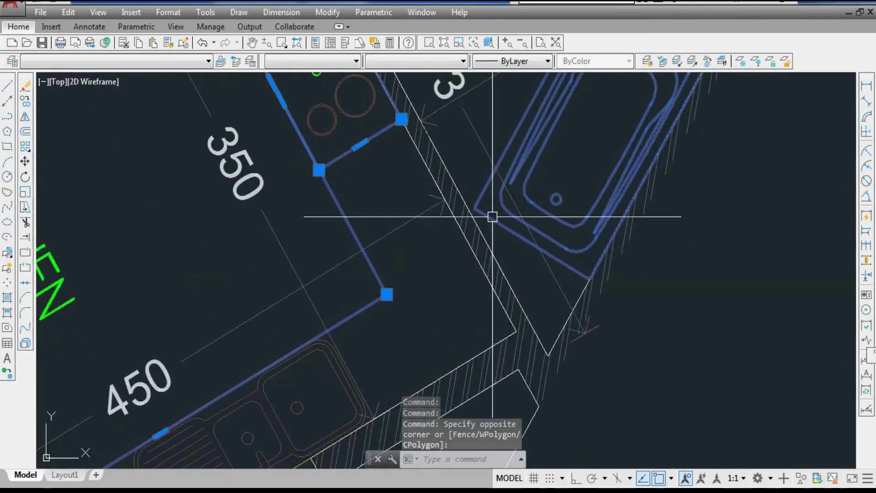
{"action": "left_click", "coordinate": [358, 194]}
{"action": "left_click", "coordinate": [293, 111]}
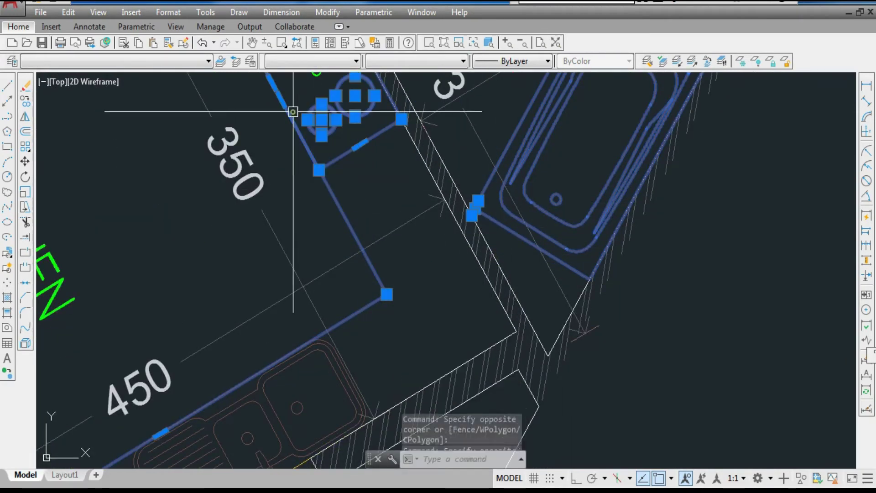
{"action": "scroll", "coordinate": [358, 226], "scroll_direction": "down", "scroll_amount": 2}
{"action": "scroll", "coordinate": [327, 150], "scroll_direction": "up", "scroll_amount": 3}
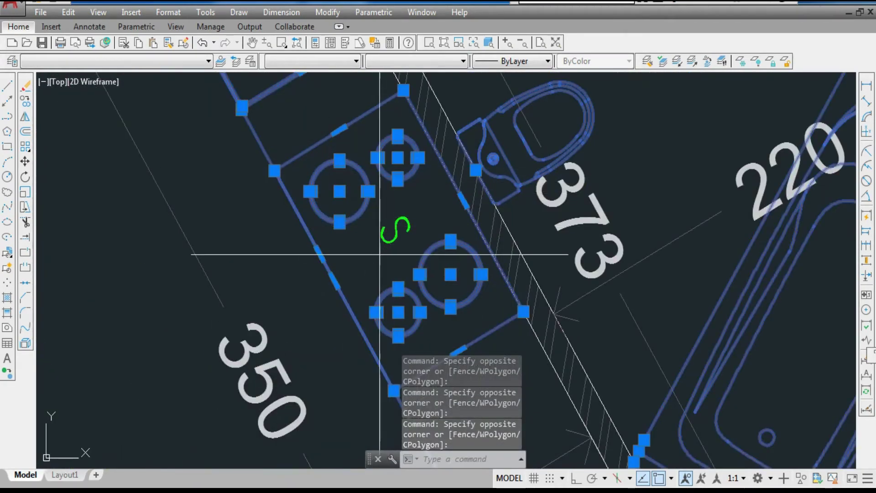
{"action": "left_click", "coordinate": [393, 230]}
Add the kitchen's double sink and the refrigerator with its F label to the selection
{"action": "scroll", "coordinate": [372, 171], "scroll_direction": "down", "scroll_amount": 4}
{"action": "scroll", "coordinate": [349, 270], "scroll_direction": "up", "scroll_amount": 2}
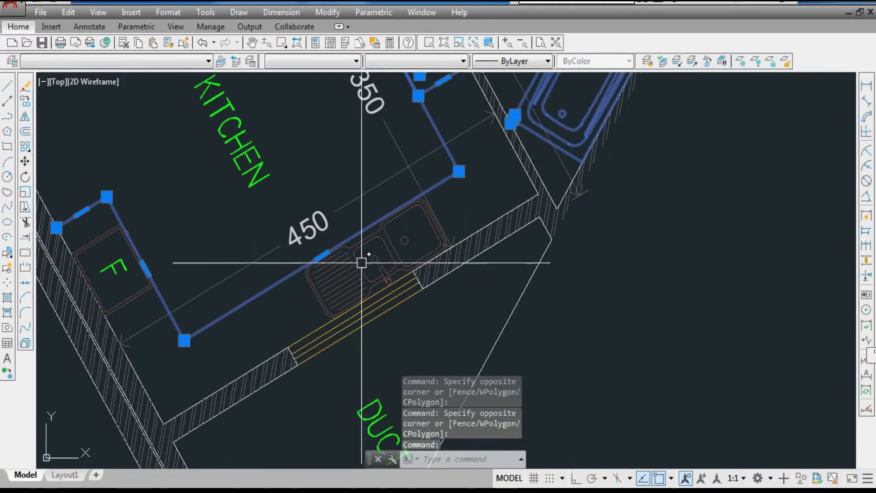
{"action": "left_click", "coordinate": [362, 266]}
{"action": "left_click", "coordinate": [165, 293]}
{"action": "left_click", "coordinate": [54, 226]}
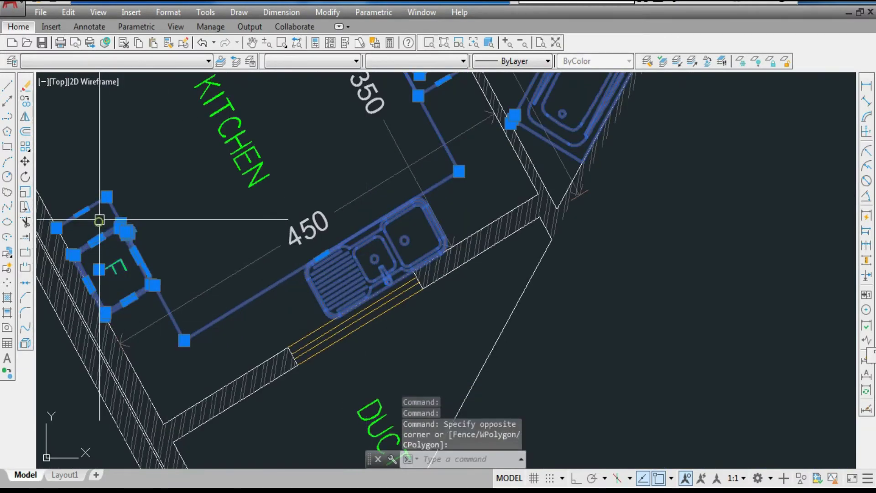
Add the void living's round table with two chairs, the toilet room's fixtures and the dining/living's TV unit to the selection
{"action": "scroll", "coordinate": [281, 319], "scroll_direction": "down", "scroll_amount": 5}
{"action": "scroll", "coordinate": [192, 199], "scroll_direction": "up", "scroll_amount": 5}
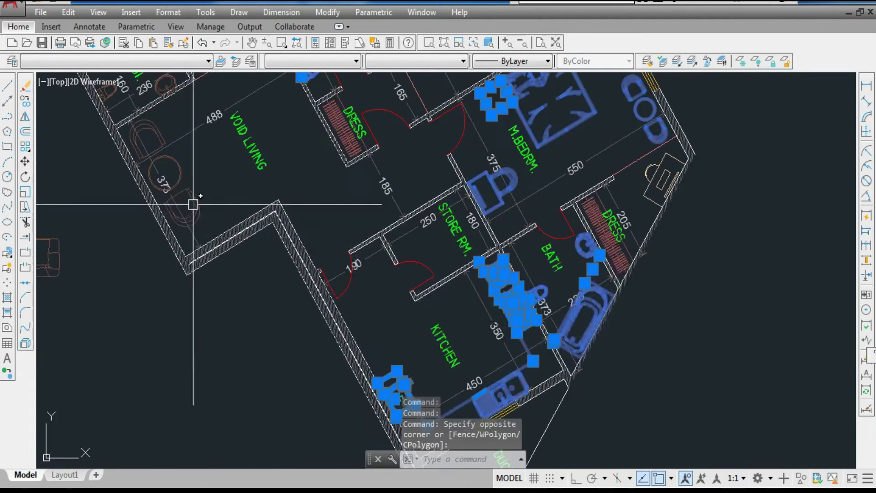
{"action": "scroll", "coordinate": [180, 215], "scroll_direction": "down", "scroll_amount": 2}
{"action": "scroll", "coordinate": [133, 143], "scroll_direction": "up", "scroll_amount": 4}
{"action": "left_click", "coordinate": [134, 142]}
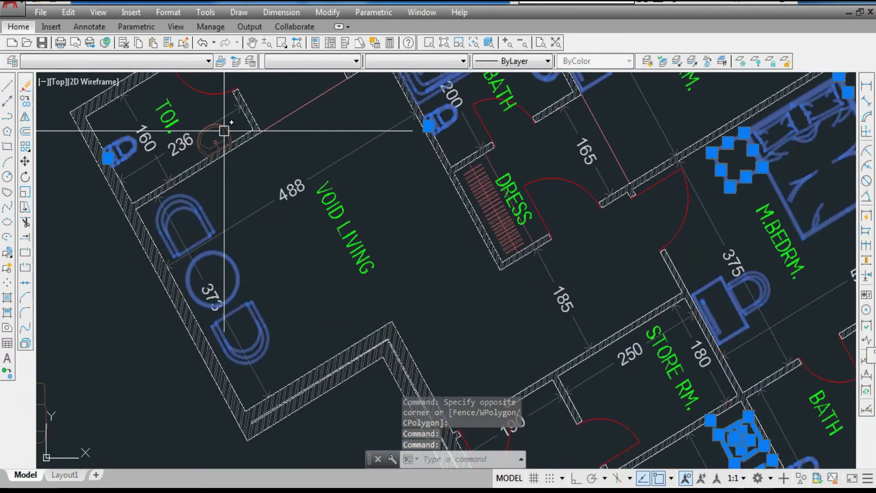
{"action": "scroll", "coordinate": [211, 240], "scroll_direction": "down", "scroll_amount": 5}
{"action": "scroll", "coordinate": [274, 156], "scroll_direction": "up", "scroll_amount": 6}
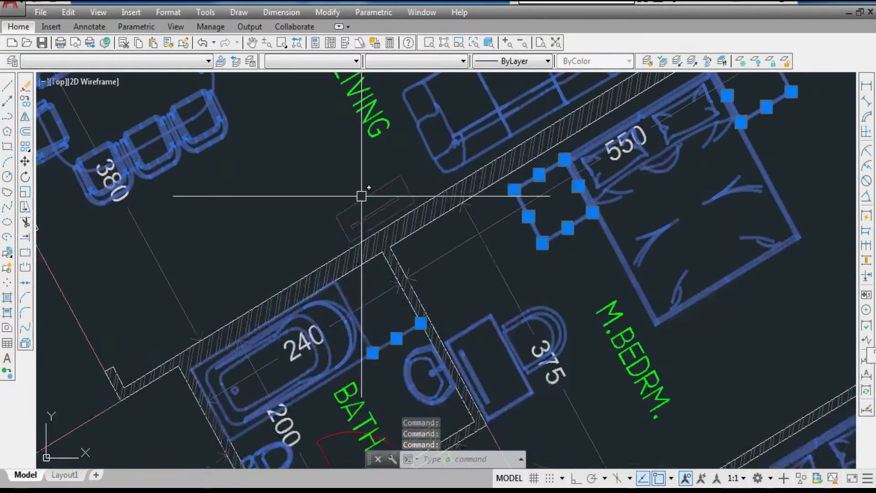
{"action": "scroll", "coordinate": [344, 210], "scroll_direction": "down", "scroll_amount": 4}
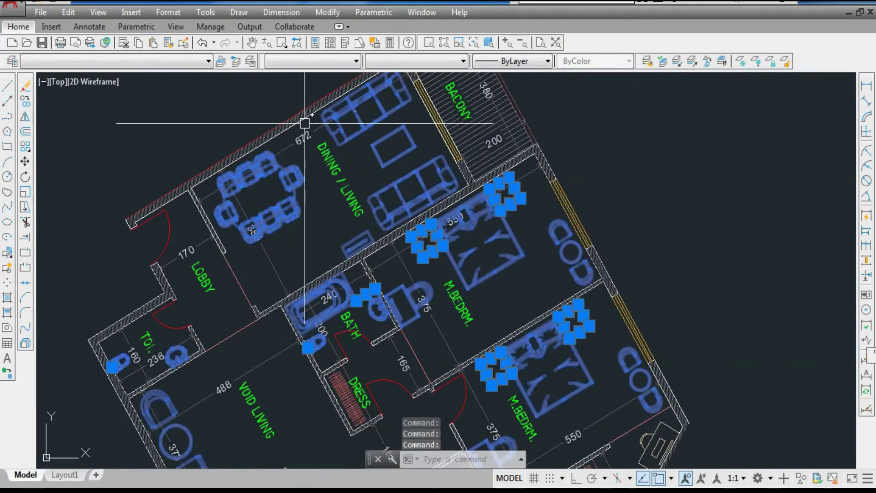
{"action": "scroll", "coordinate": [352, 199], "scroll_direction": "down", "scroll_amount": 4}
{"action": "scroll", "coordinate": [448, 258], "scroll_direction": "up", "scroll_amount": 5}
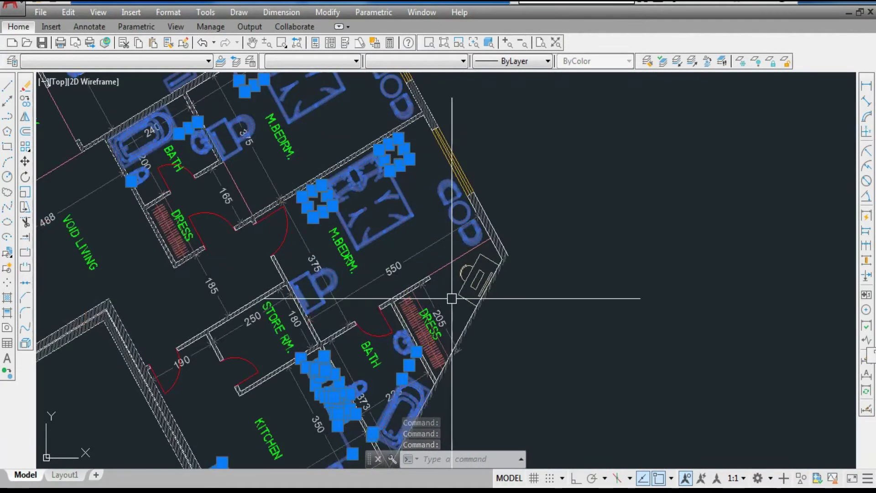
{"action": "scroll", "coordinate": [452, 299], "scroll_direction": "down", "scroll_amount": 2}
{"action": "key", "text": "space"}
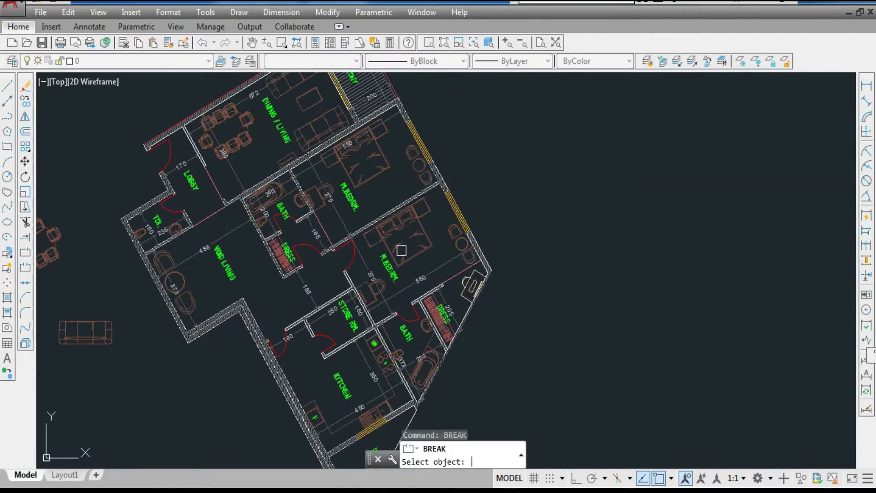
{"action": "key", "text": "Escape"}
{"action": "type", "text": "co"}
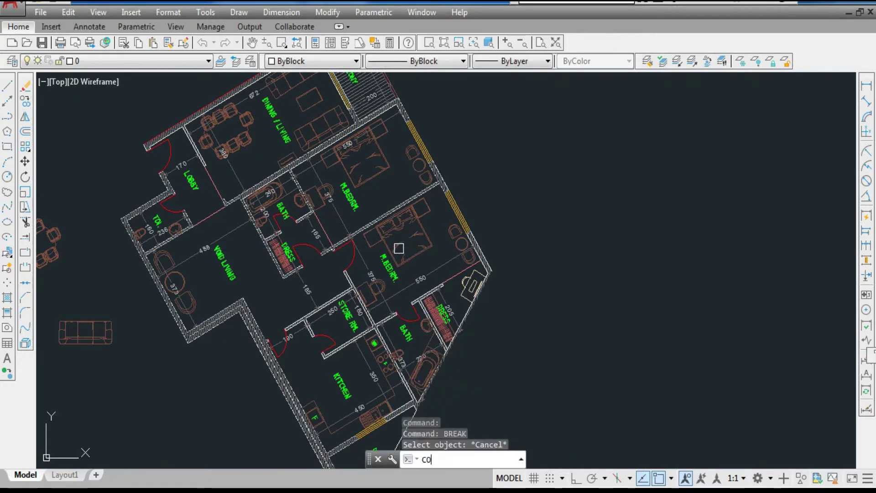
{"action": "key", "text": "Return"}
{"action": "type", "text": "p"}
{"action": "key", "text": "Return"}
{"action": "key", "text": "Return"}
{"action": "right_click", "coordinate": [399, 248]}
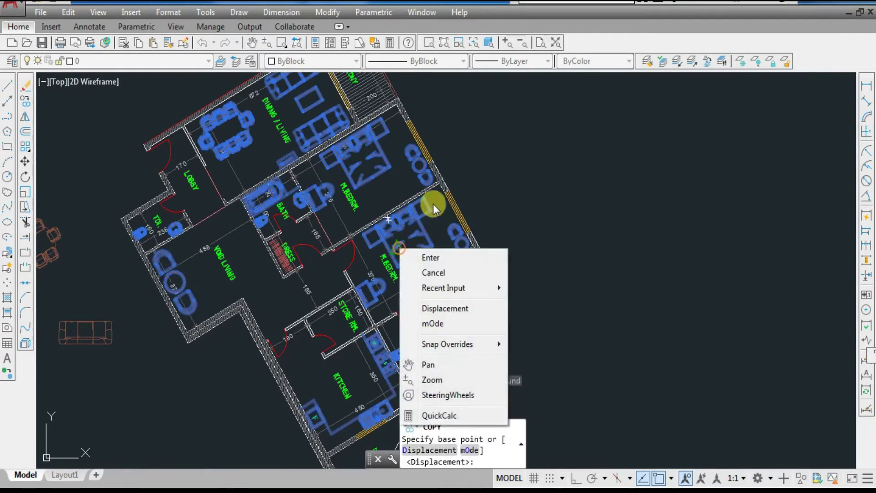
{"action": "key", "text": "Escape"}
{"action": "key", "text": "Escape"}
{"action": "scroll", "coordinate": [431, 200], "scroll_direction": "up", "scroll_amount": 8}
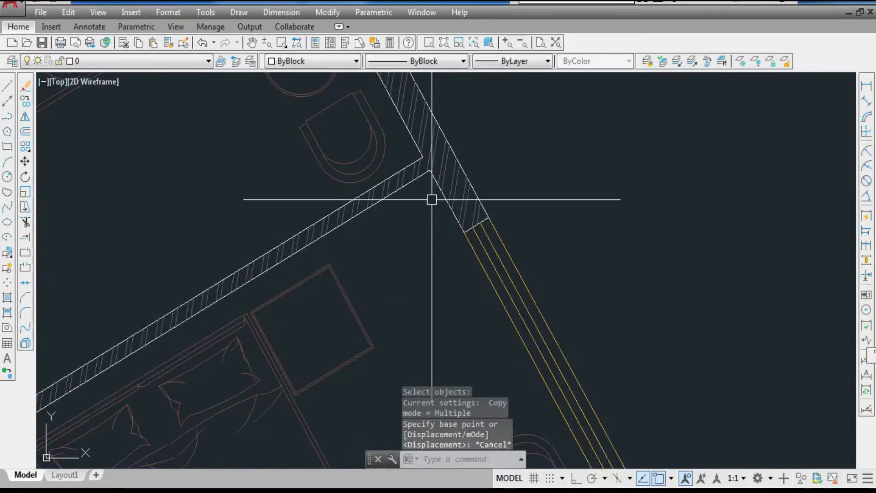
{"action": "type", "text": "c"}
{"action": "key", "text": "Return"}
{"action": "key", "text": "p"}
{"action": "key", "text": "Return"}
{"action": "type", "text": "o"}
{"action": "key", "text": "Escape"}
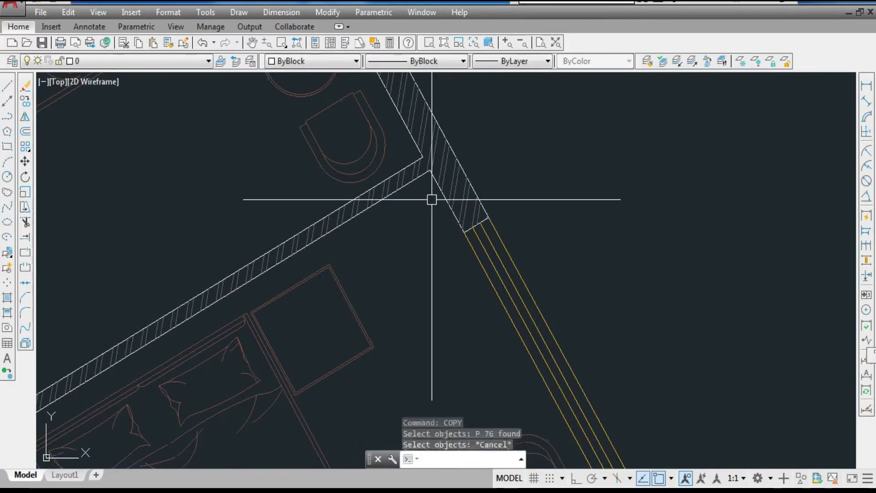
Move the previous selection, plus the two wall lines at the second master bedroom's window corner, to the empty area outside the plan
{"action": "key", "text": "m"}
{"action": "key", "text": "Return"}
{"action": "key", "text": "p"}
{"action": "key", "text": "Return"}
{"action": "scroll", "coordinate": [427, 175], "scroll_direction": "up", "scroll_amount": 2}
{"action": "scroll", "coordinate": [427, 176], "scroll_direction": "up", "scroll_amount": 3}
{"action": "left_click", "coordinate": [434, 173]}
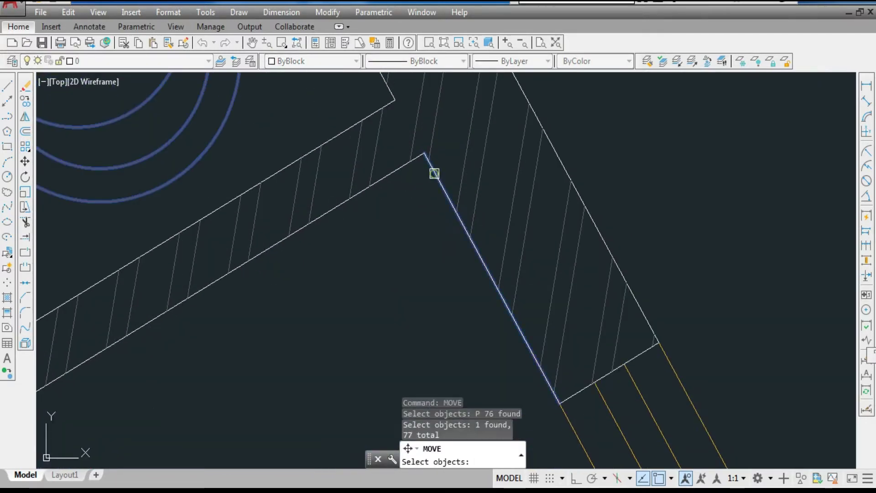
{"action": "scroll", "coordinate": [398, 172], "scroll_direction": "down", "scroll_amount": 2}
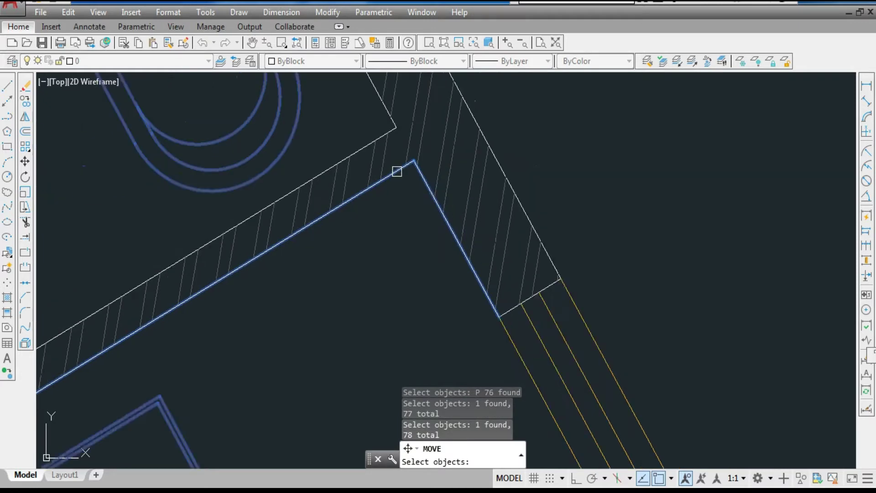
{"action": "key", "text": "Return"}
{"action": "left_click", "coordinate": [418, 249]}
{"action": "scroll", "coordinate": [376, 305], "scroll_direction": "down", "scroll_amount": 8}
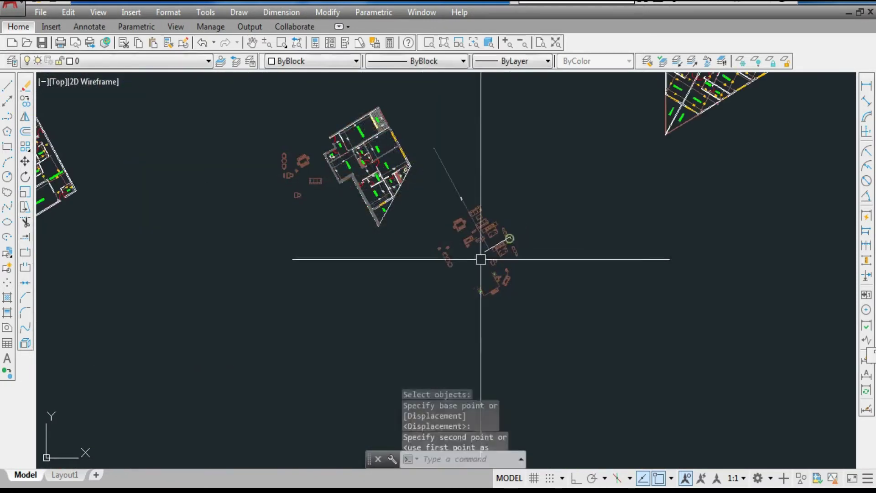
Move the dimension that went along with the furniture back to the plan, using the wall corner as the reference point
{"action": "key", "text": "Escape"}
{"action": "left_click", "coordinate": [450, 179]}
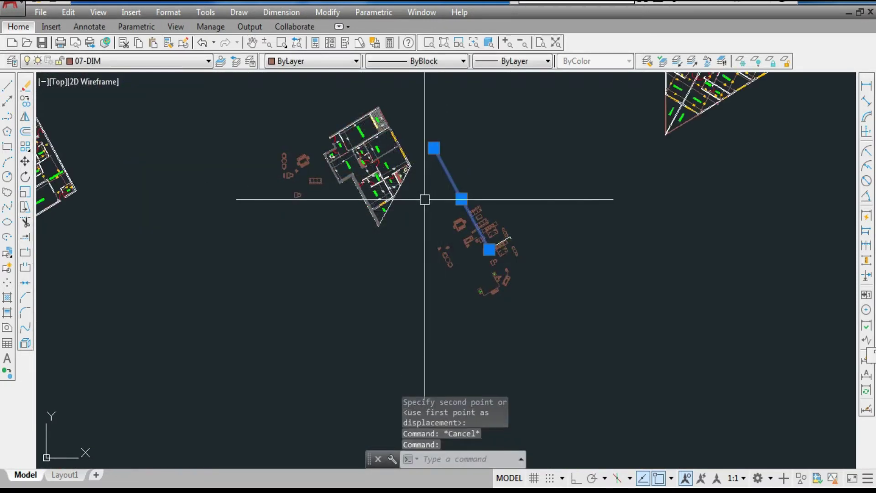
{"action": "type", "text": "m"}
{"action": "key", "text": "Return"}
{"action": "scroll", "coordinate": [523, 253], "scroll_direction": "up", "scroll_amount": 8}
{"action": "left_click", "coordinate": [442, 139]}
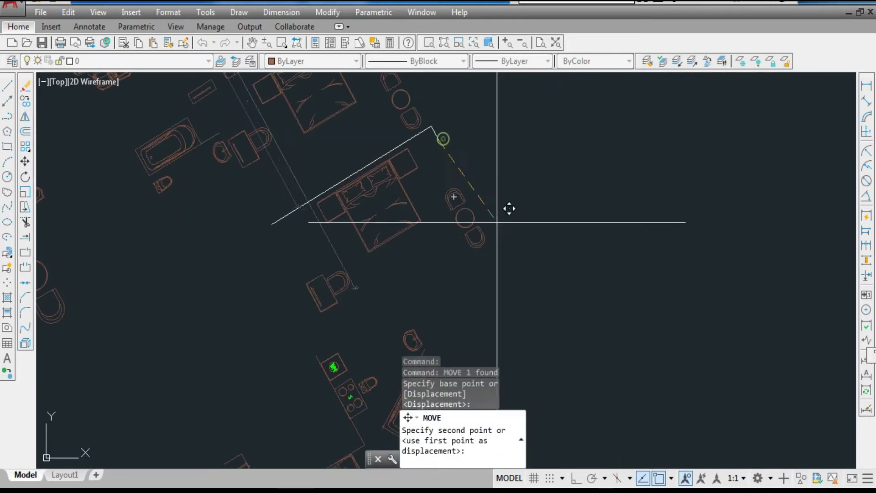
{"action": "scroll", "coordinate": [508, 219], "scroll_direction": "down", "scroll_amount": 5}
{"action": "scroll", "coordinate": [356, 163], "scroll_direction": "up", "scroll_amount": 3}
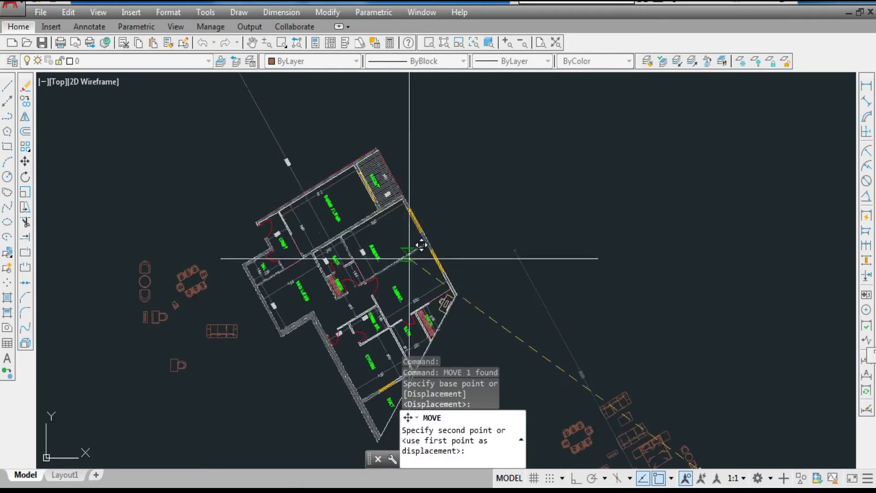
{"action": "scroll", "coordinate": [450, 239], "scroll_direction": "up", "scroll_amount": 6}
{"action": "left_click", "coordinate": [460, 202]}
{"action": "scroll", "coordinate": [369, 204], "scroll_direction": "down", "scroll_amount": 8}
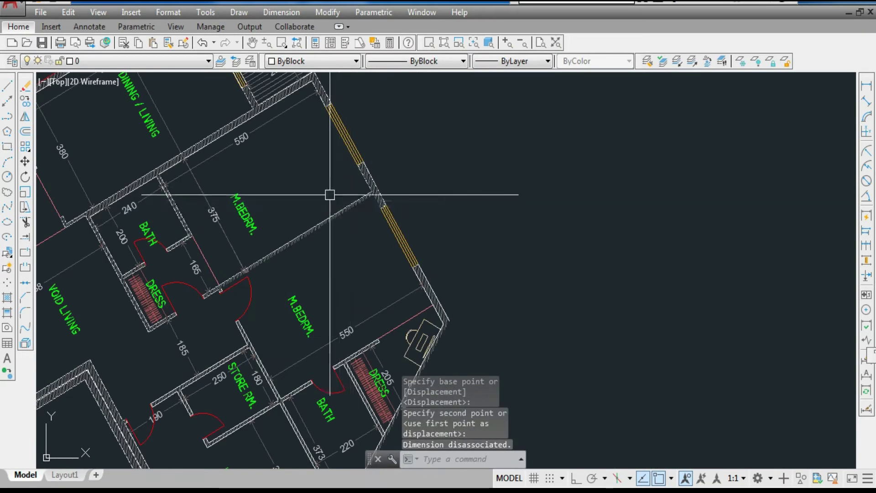
{"action": "scroll", "coordinate": [502, 360], "scroll_direction": "up", "scroll_amount": 7}
{"action": "left_click", "coordinate": [505, 348]}
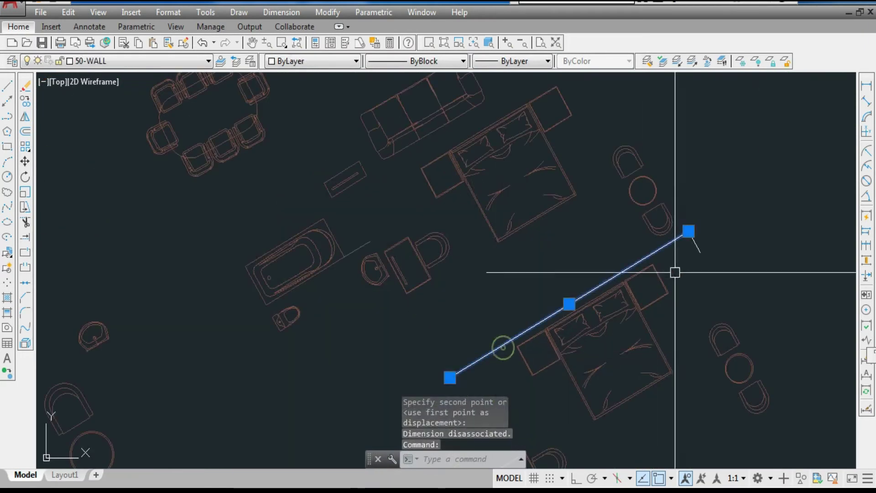
{"action": "type", "text": "CO"}
{"action": "key", "text": "Return"}
{"action": "left_click", "coordinate": [700, 253]}
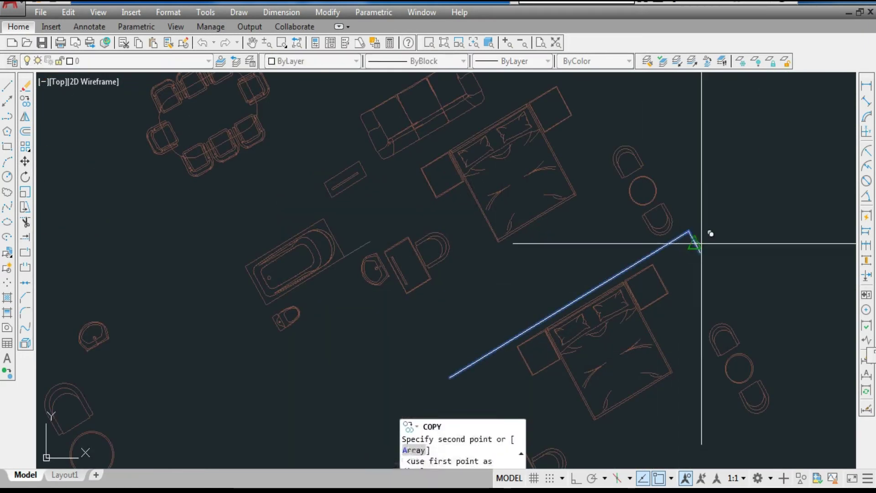
{"action": "key", "text": "Escape"}
{"action": "left_click", "coordinate": [716, 266]}
{"action": "left_click", "coordinate": [664, 248]}
{"action": "key", "text": "Return"}
{"action": "left_click", "coordinate": [699, 253]}
{"action": "key", "text": "Escape"}
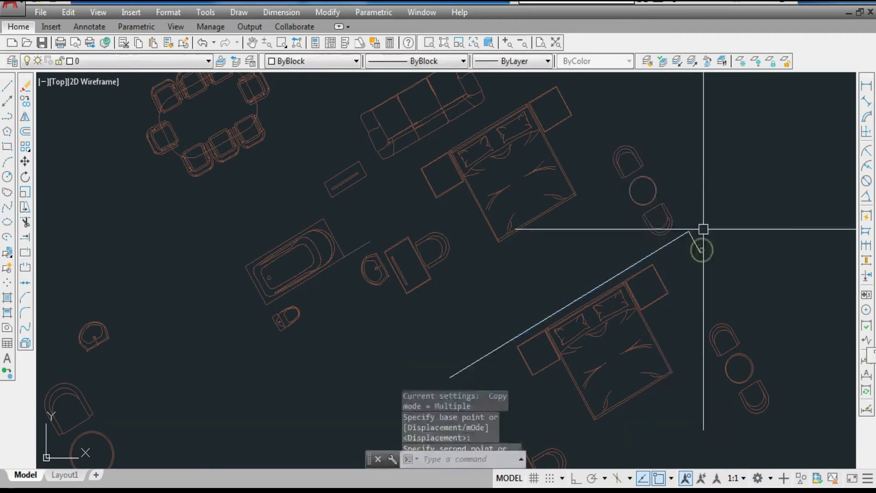
Copy the two displaced wall lines back to the second master bedroom, matching the short line's free end to the window corner
{"action": "left_click", "coordinate": [704, 228]}
{"action": "left_click", "coordinate": [664, 248]}
{"action": "left_click", "coordinate": [664, 236], "text": "shift"}
{"action": "key", "text": "Return"}
{"action": "left_click", "coordinate": [699, 253]}
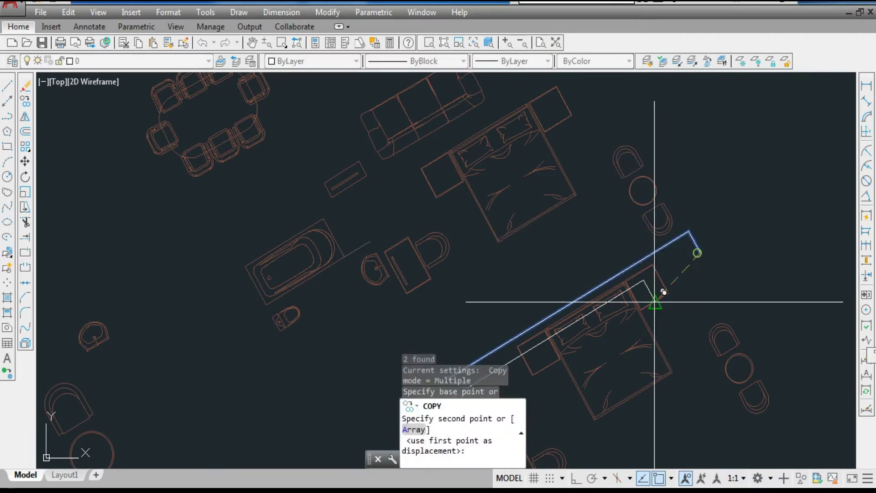
{"action": "scroll", "coordinate": [654, 306], "scroll_direction": "down", "scroll_amount": 4}
{"action": "scroll", "coordinate": [430, 147], "scroll_direction": "up", "scroll_amount": 10}
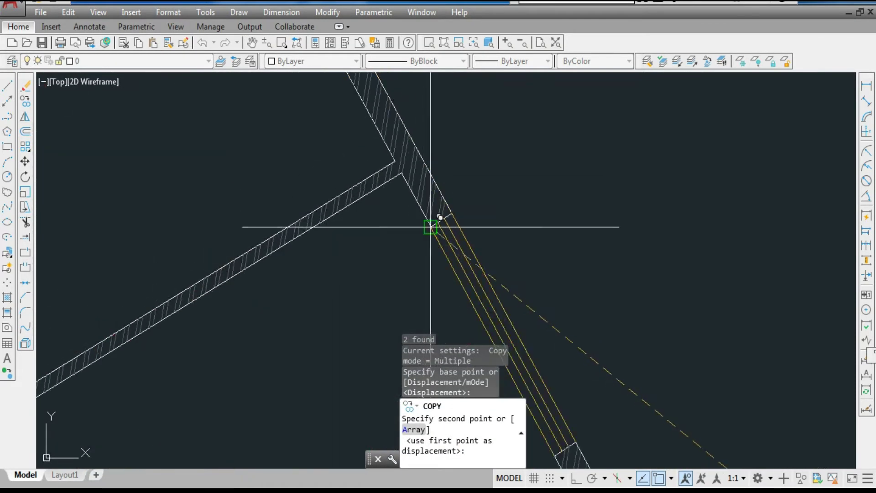
{"action": "left_click", "coordinate": [428, 222]}
{"action": "key", "text": "Escape"}
{"action": "scroll", "coordinate": [415, 211], "scroll_direction": "down", "scroll_amount": 5}
{"action": "scroll", "coordinate": [434, 186], "scroll_direction": "down", "scroll_amount": 4}
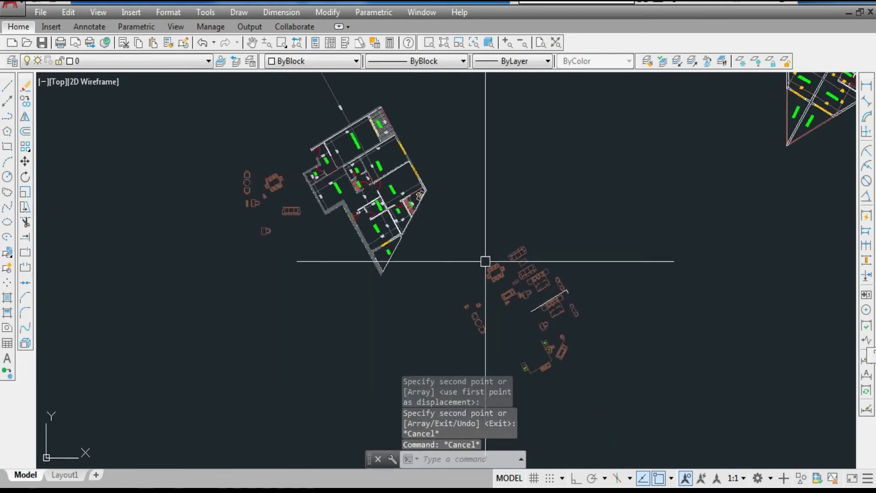
{"action": "scroll", "coordinate": [600, 279], "scroll_direction": "up", "scroll_amount": 6}
{"action": "left_click", "coordinate": [461, 252]}
{"action": "key", "text": "Escape"}
{"action": "scroll", "coordinate": [461, 253], "scroll_direction": "down", "scroll_amount": 1}
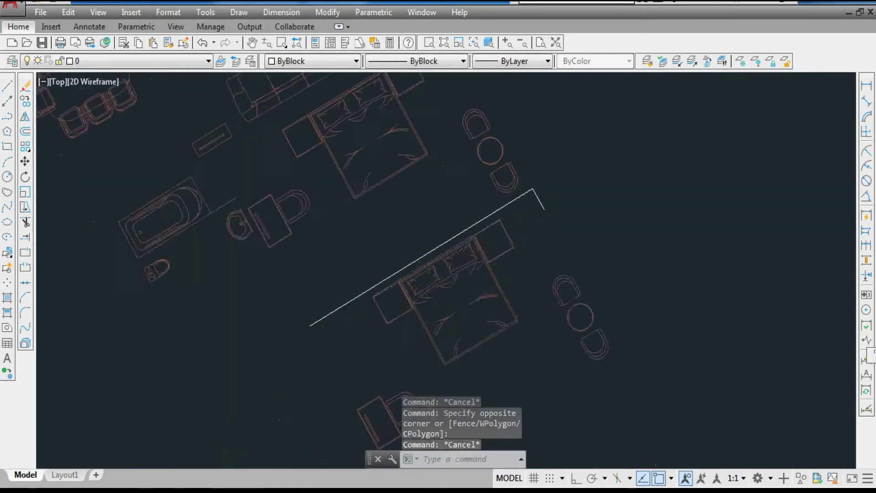
Combine the separated furniture and fixtures, excluding the two reference wall lines, into one block named FURNITURE
{"action": "scroll", "coordinate": [529, 190], "scroll_direction": "down", "scroll_amount": 6}
{"action": "left_click", "coordinate": [361, 107]}
{"action": "left_click", "coordinate": [567, 346]}
{"action": "scroll", "coordinate": [518, 178], "scroll_direction": "up", "scroll_amount": 8}
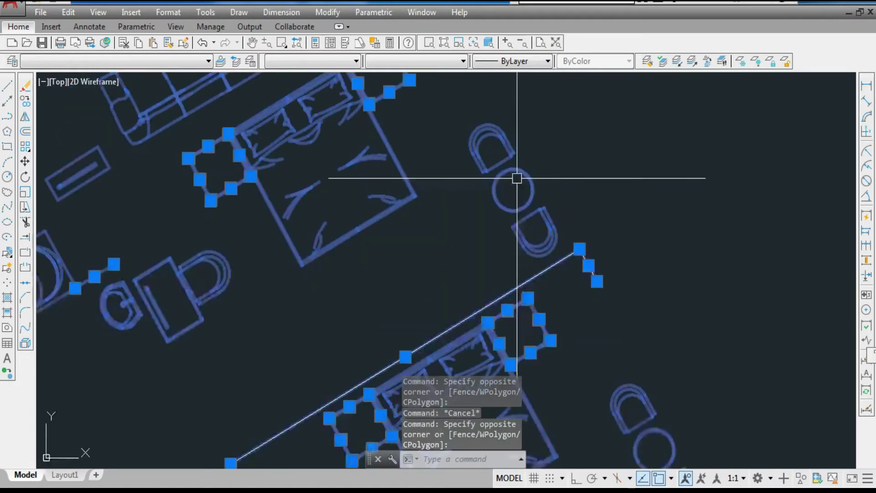
{"action": "scroll", "coordinate": [598, 265], "scroll_direction": "up", "scroll_amount": 4}
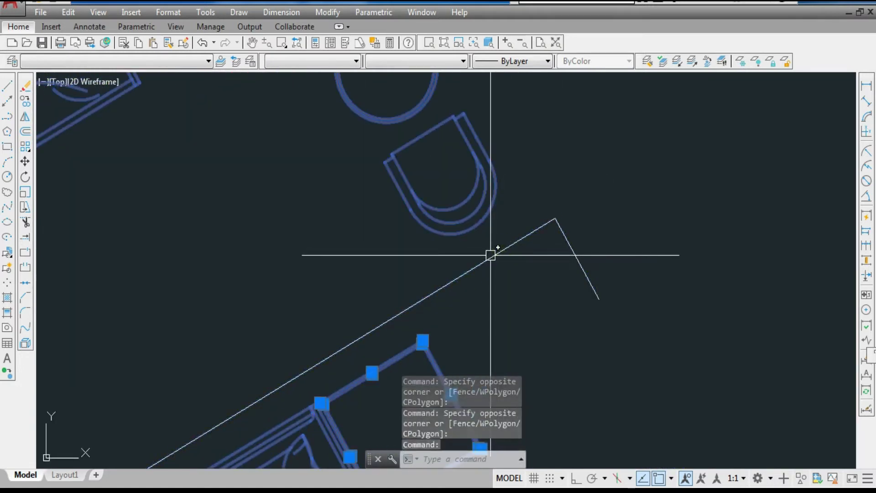
{"action": "type", "text": "BLOCK"}
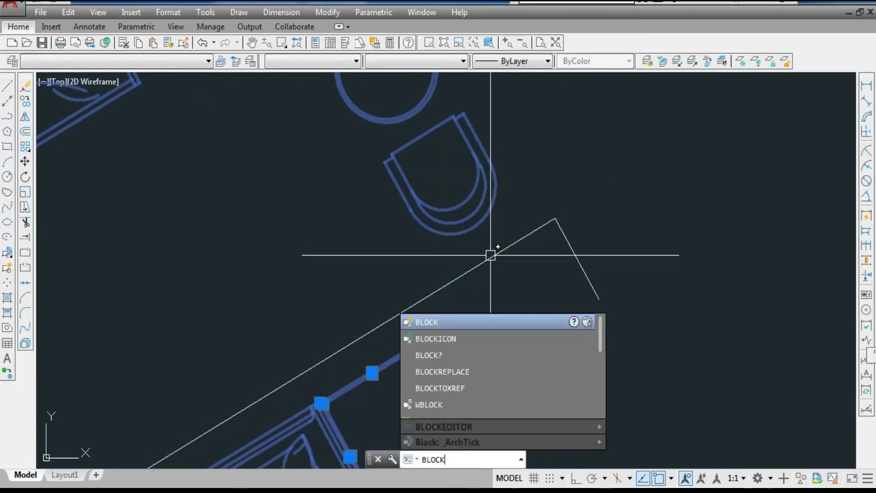
{"action": "key", "text": "Return"}
{"action": "type", "text": "FURNITURE"}
{"action": "left_click", "coordinate": [559, 404]}
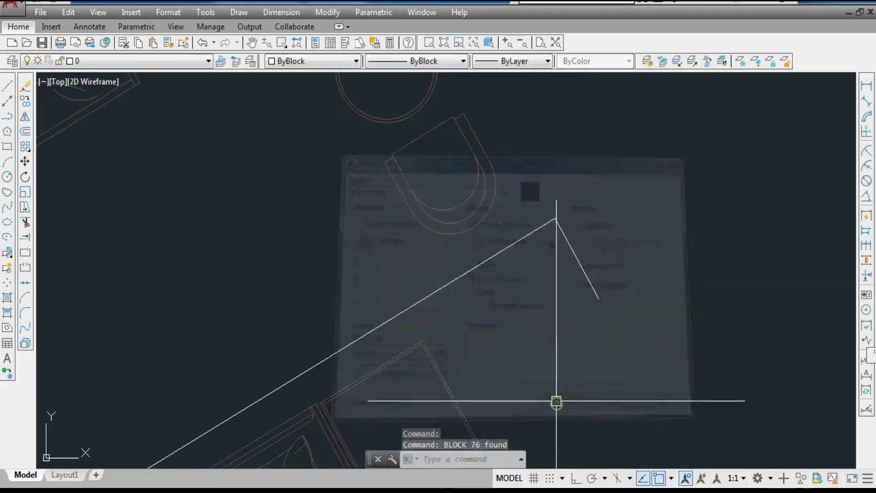
Move the furniture block back into the apartment plan, matching the reference lines' corner to the same wall corner in the second master bedroom
{"action": "scroll", "coordinate": [485, 234], "scroll_direction": "down", "scroll_amount": 4}
{"action": "type", "text": "m"}
{"action": "key", "text": "Return"}
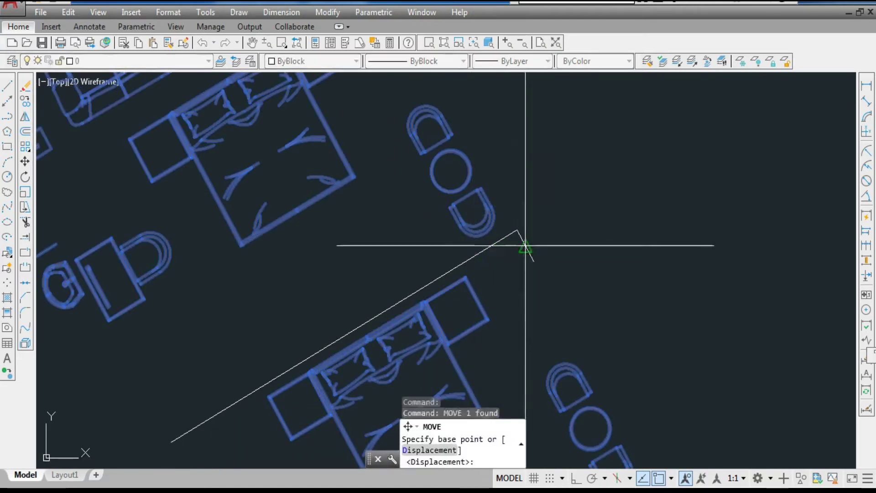
{"action": "left_click", "coordinate": [516, 231]}
{"action": "scroll", "coordinate": [518, 234], "scroll_direction": "down", "scroll_amount": 6}
{"action": "scroll", "coordinate": [494, 225], "scroll_direction": "up", "scroll_amount": 5}
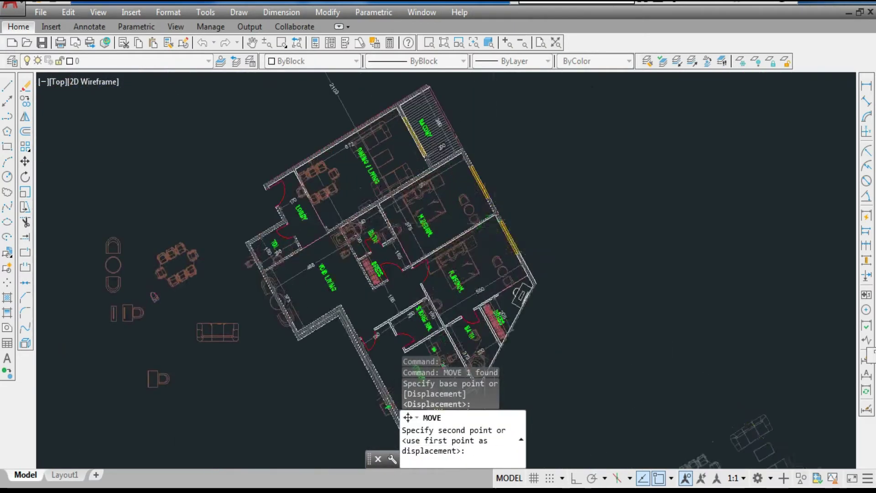
{"action": "scroll", "coordinate": [512, 190], "scroll_direction": "up", "scroll_amount": 5}
{"action": "left_click", "coordinate": [514, 188]}
{"action": "scroll", "coordinate": [514, 187], "scroll_direction": "down", "scroll_amount": 5}
{"action": "key", "text": "Escape"}
{"action": "scroll", "coordinate": [438, 207], "scroll_direction": "down", "scroll_amount": 2}
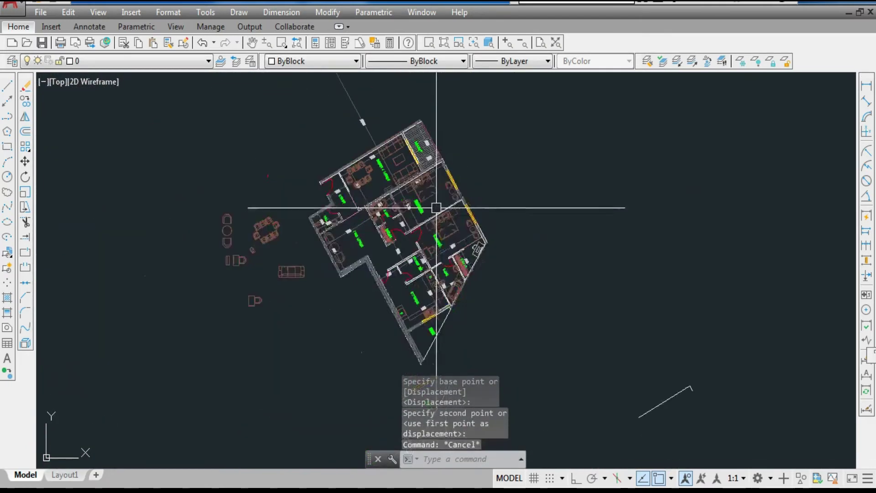
Check that the apartment's furniture selects as one block and look over the surrounding plans
{"action": "left_click", "coordinate": [448, 226]}
{"action": "scroll", "coordinate": [437, 219], "scroll_direction": "down", "scroll_amount": 2}
{"action": "key", "text": "Escape"}
{"action": "scroll", "coordinate": [557, 256], "scroll_direction": "down", "scroll_amount": 4}
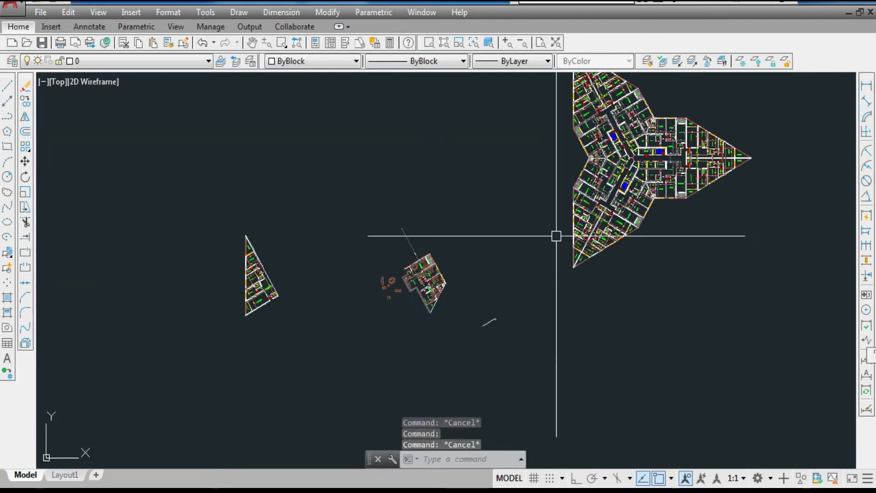
{"action": "scroll", "coordinate": [660, 228], "scroll_direction": "up", "scroll_amount": 2}
{"action": "scroll", "coordinate": [536, 181], "scroll_direction": "down", "scroll_amount": 2}
{"action": "scroll", "coordinate": [391, 297], "scroll_direction": "up", "scroll_amount": 10}
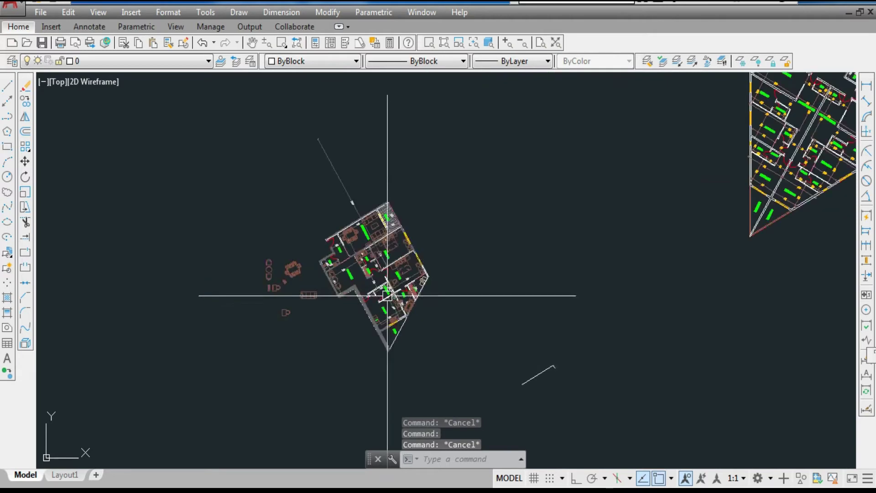
Copy the furniture block to the matching apartment in the full building plan, using the outer wall corner beside the balcony as reference
{"action": "scroll", "coordinate": [293, 286], "scroll_direction": "down", "scroll_amount": 5}
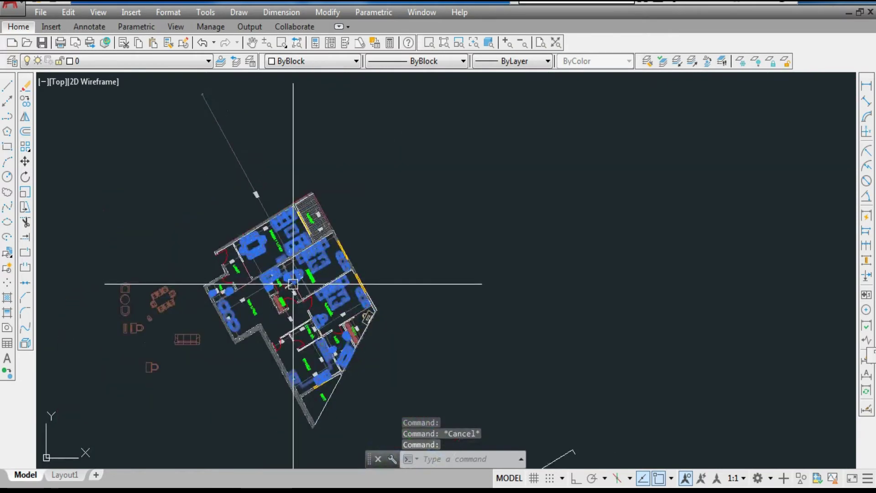
{"action": "type", "text": "co"}
{"action": "key", "text": "Return"}
{"action": "scroll", "coordinate": [307, 211], "scroll_direction": "up", "scroll_amount": 8}
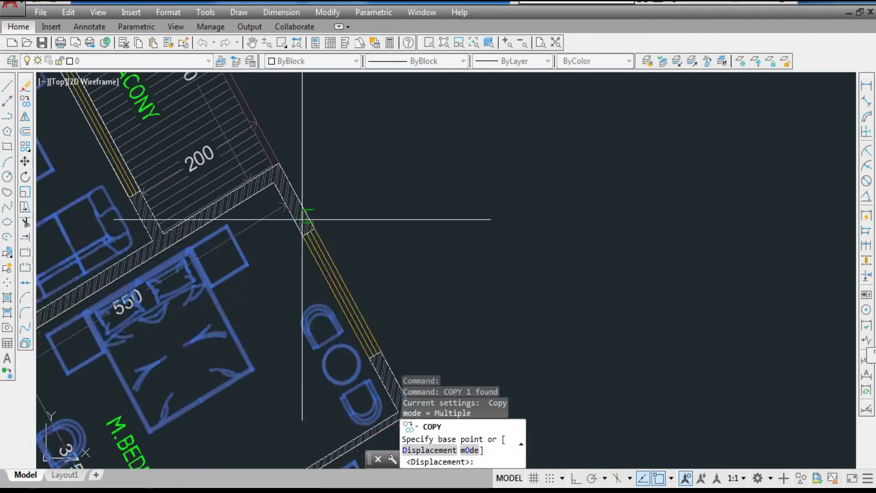
{"action": "left_click", "coordinate": [276, 133]}
{"action": "scroll", "coordinate": [190, 223], "scroll_direction": "down", "scroll_amount": 3}
{"action": "scroll", "coordinate": [190, 223], "scroll_direction": "down", "scroll_amount": 6}
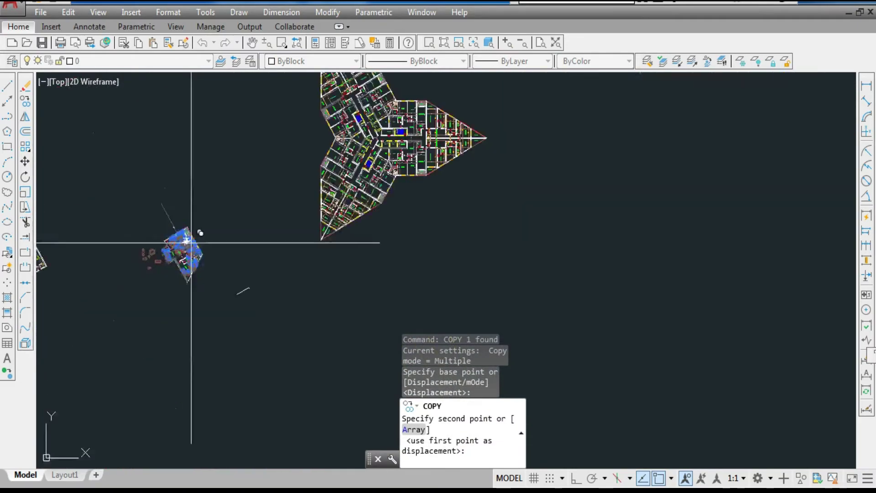
{"action": "scroll", "coordinate": [357, 145], "scroll_direction": "up", "scroll_amount": 10}
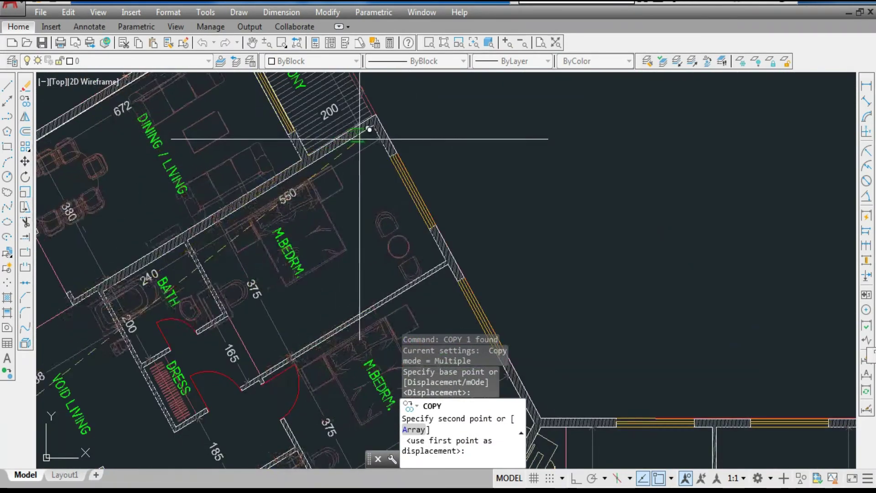
{"action": "left_click", "coordinate": [378, 127]}
{"action": "scroll", "coordinate": [372, 146], "scroll_direction": "down", "scroll_amount": 8}
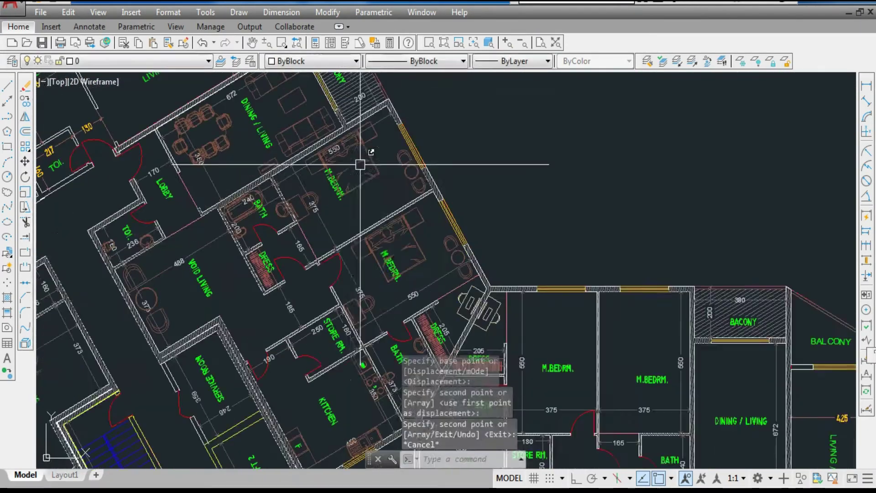
{"action": "key", "text": "Escape"}
Examine the copied furniture's fit in the building plan and the lines at the central corridor junction
{"action": "scroll", "coordinate": [325, 285], "scroll_direction": "up", "scroll_amount": 8}
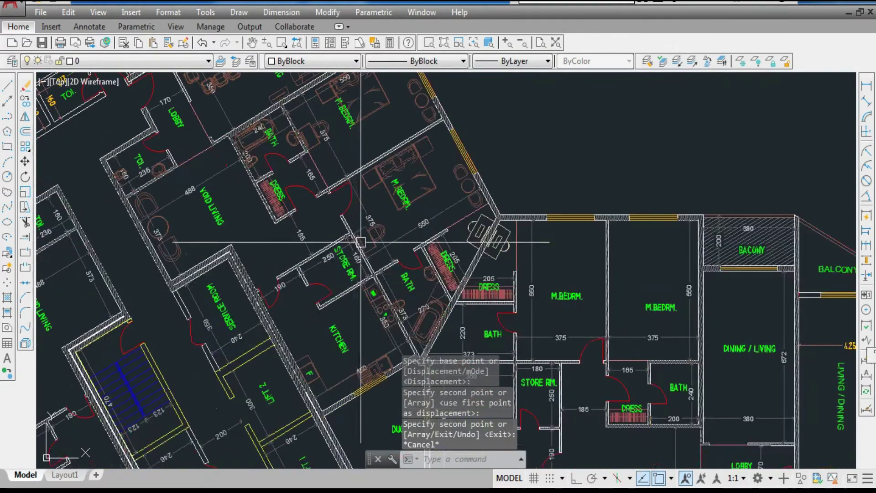
{"action": "scroll", "coordinate": [356, 186], "scroll_direction": "down", "scroll_amount": 8}
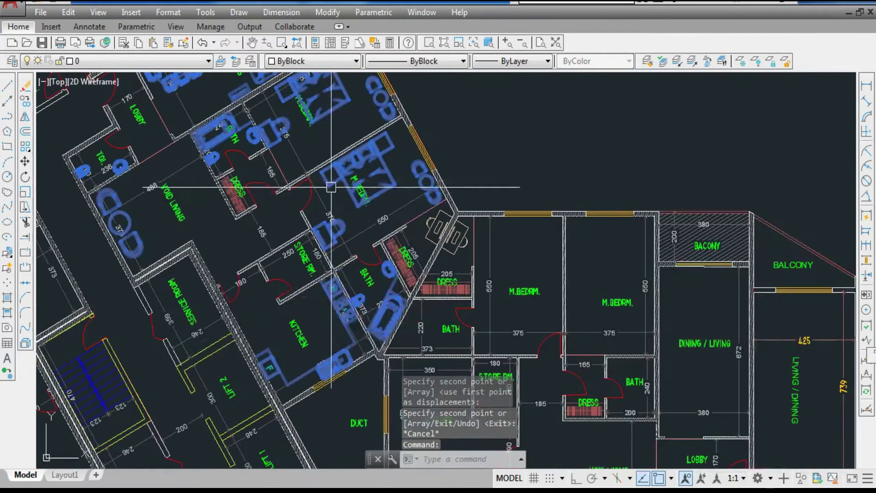
{"action": "key", "text": "Escape"}
{"action": "scroll", "coordinate": [315, 343], "scroll_direction": "up", "scroll_amount": 8}
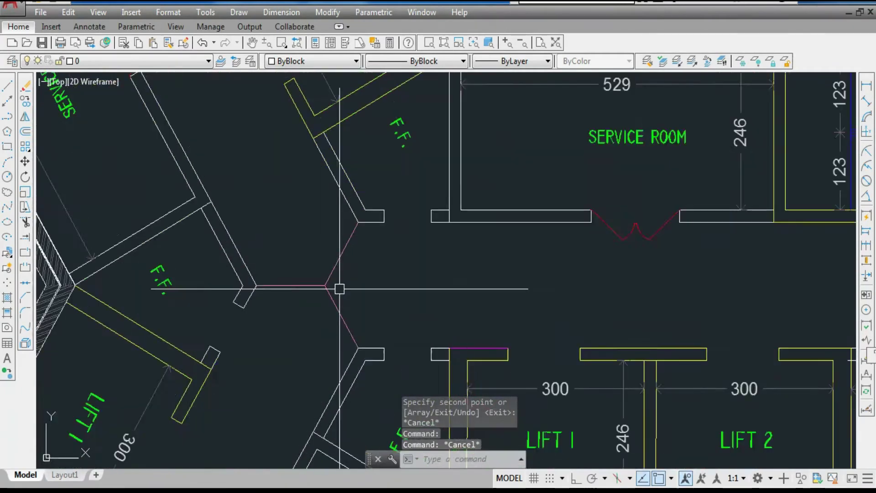
{"action": "left_click", "coordinate": [360, 255]}
{"action": "left_click", "coordinate": [255, 326]}
Mirror the copied furniture block into the adjacent apartment of the right wing across the corridor junction's upper sloped line, keeping the original
{"action": "scroll", "coordinate": [288, 300], "scroll_direction": "down", "scroll_amount": 6}
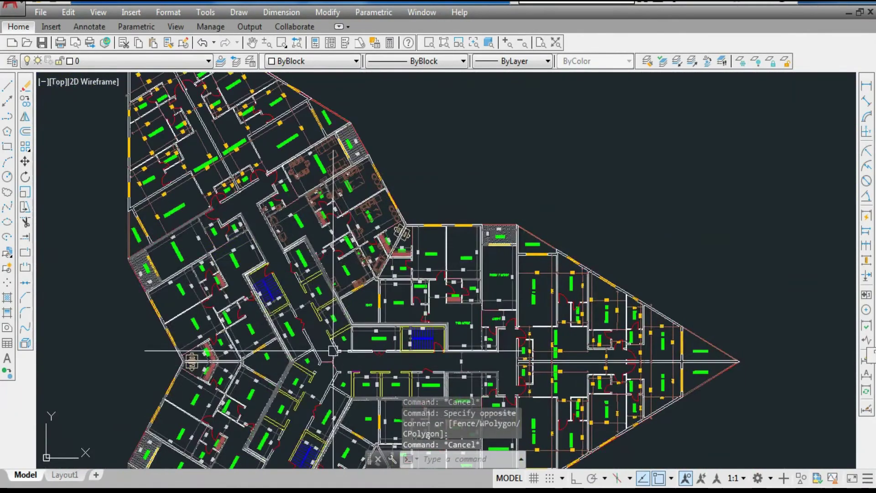
{"action": "left_click", "coordinate": [355, 181]}
{"action": "type", "text": "M"}
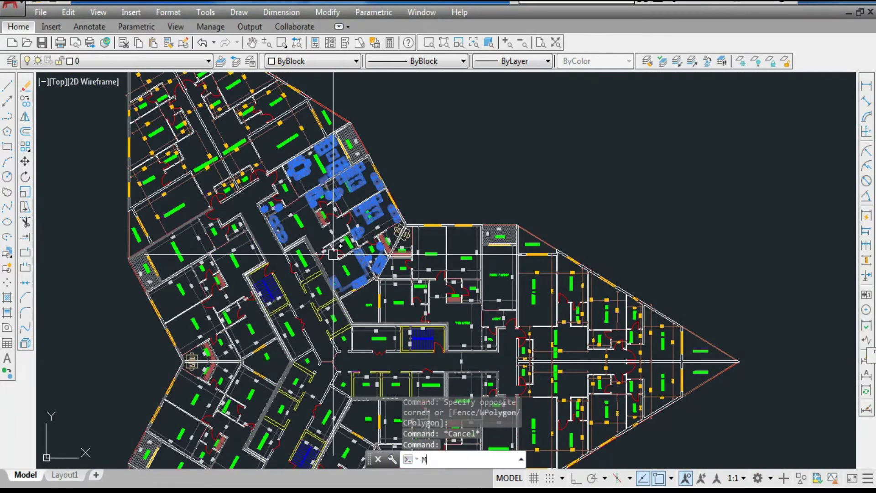
{"action": "type", "text": "I"}
{"action": "key", "text": "Return"}
{"action": "scroll", "coordinate": [315, 298], "scroll_direction": "up", "scroll_amount": 6}
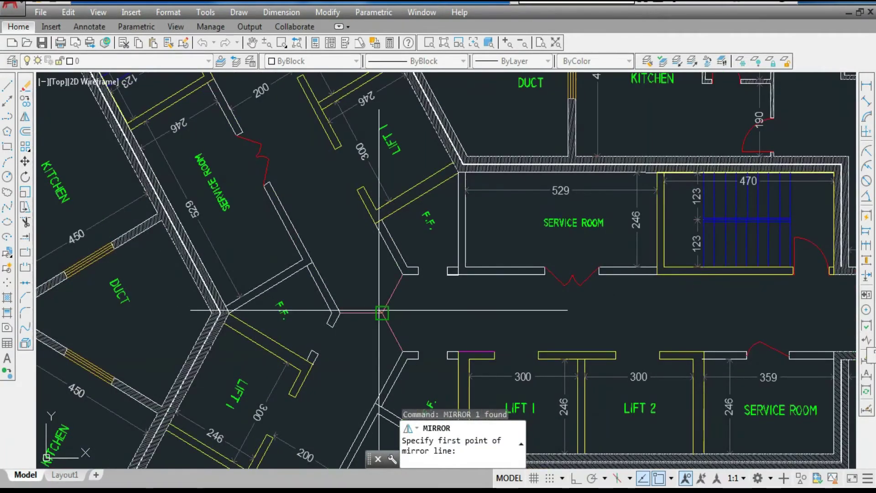
{"action": "left_click", "coordinate": [382, 313]}
{"action": "scroll", "coordinate": [398, 283], "scroll_direction": "up", "scroll_amount": 2}
{"action": "left_click", "coordinate": [397, 283]}
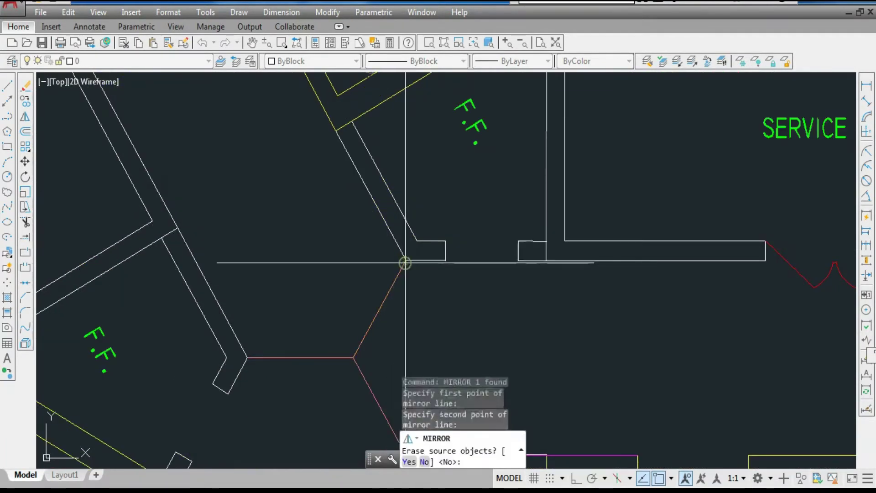
{"action": "type", "text": "N"}
{"action": "key", "text": "Return"}
Examine the mirrored furniture's placement in the kitchen, bedrooms, baths, void living, toilet and dining/living of the adjacent apartment
{"action": "scroll", "coordinate": [405, 263], "scroll_direction": "down", "scroll_amount": 6}
{"action": "scroll", "coordinate": [337, 307], "scroll_direction": "up", "scroll_amount": 2}
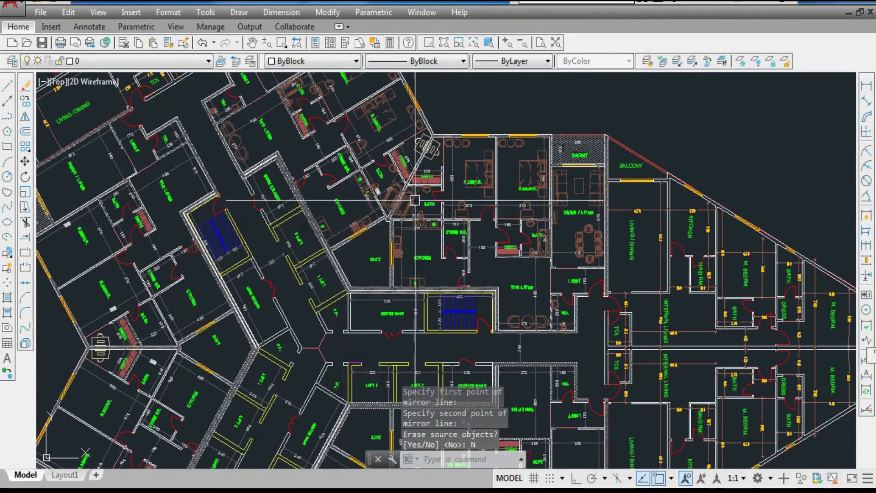
{"action": "scroll", "coordinate": [338, 294], "scroll_direction": "up", "scroll_amount": 8}
{"action": "scroll", "coordinate": [283, 292], "scroll_direction": "down", "scroll_amount": 3}
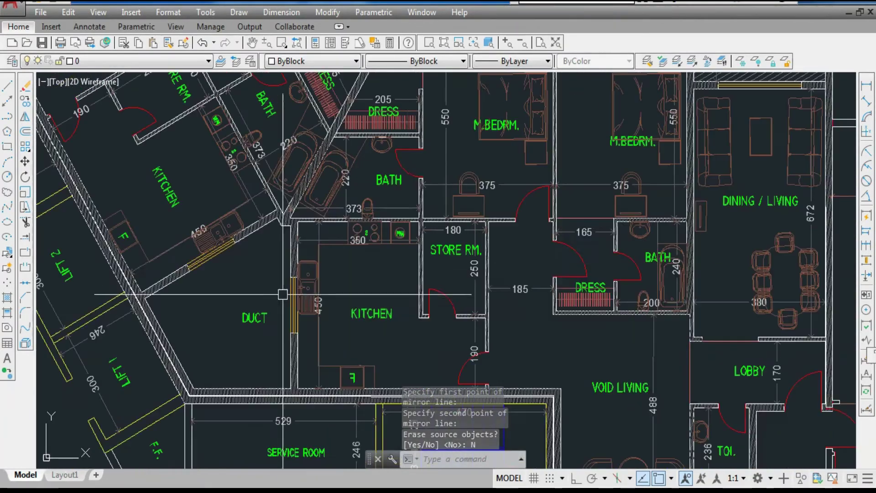
{"action": "scroll", "coordinate": [499, 215], "scroll_direction": "up", "scroll_amount": 1}
{"action": "scroll", "coordinate": [401, 307], "scroll_direction": "down", "scroll_amount": 1}
{"action": "scroll", "coordinate": [419, 190], "scroll_direction": "down", "scroll_amount": 1}
{"action": "scroll", "coordinate": [438, 319], "scroll_direction": "down", "scroll_amount": 3}
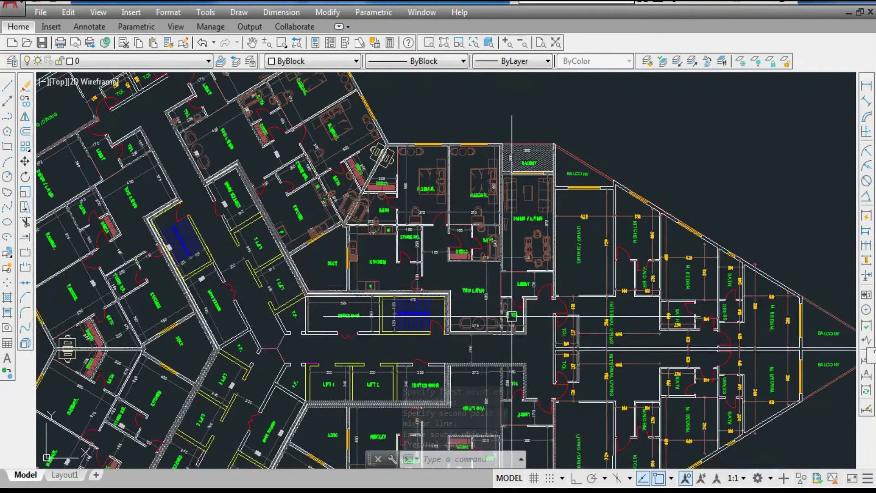
{"action": "scroll", "coordinate": [478, 348], "scroll_direction": "up", "scroll_amount": 5}
{"action": "scroll", "coordinate": [407, 368], "scroll_direction": "down", "scroll_amount": 1}
{"action": "scroll", "coordinate": [554, 263], "scroll_direction": "up", "scroll_amount": 2}
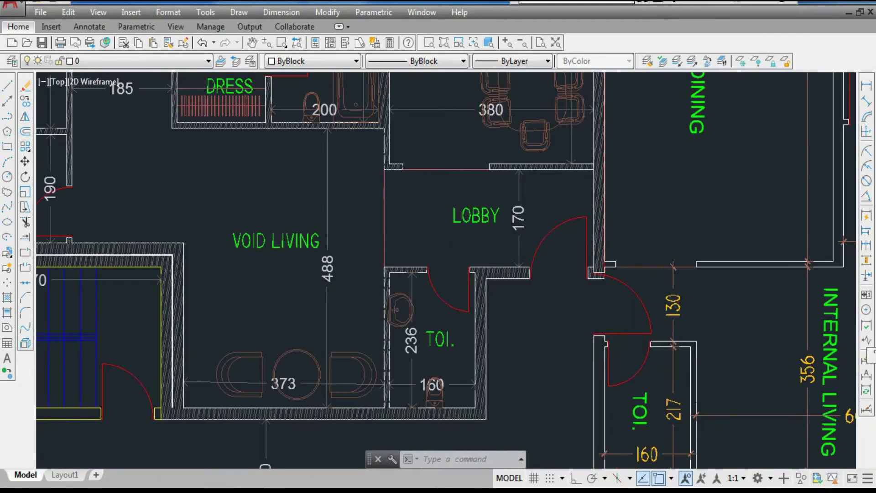
{"action": "scroll", "coordinate": [466, 304], "scroll_direction": "down", "scroll_amount": 3}
{"action": "scroll", "coordinate": [470, 292], "scroll_direction": "up", "scroll_amount": 5}
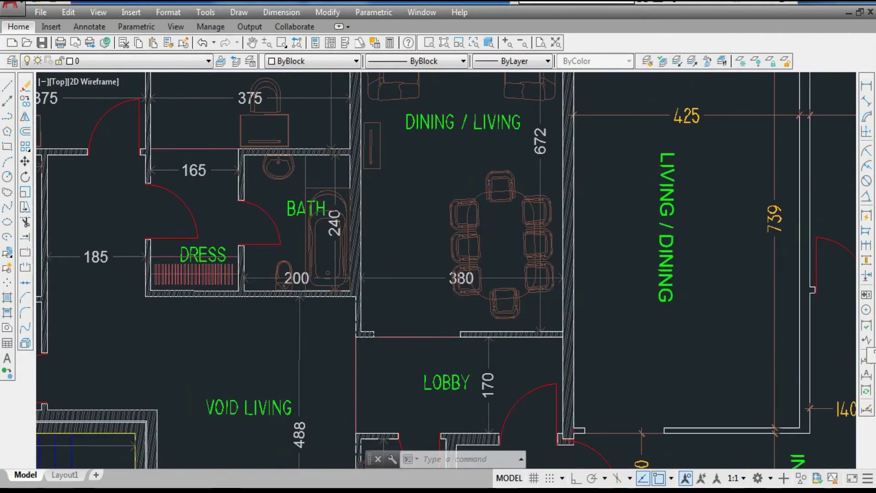
Mirror both furniture blocks to the lower half of the building plan across the horizontal line at the corridor junction, keeping the originals
{"action": "scroll", "coordinate": [410, 250], "scroll_direction": "down", "scroll_amount": 6}
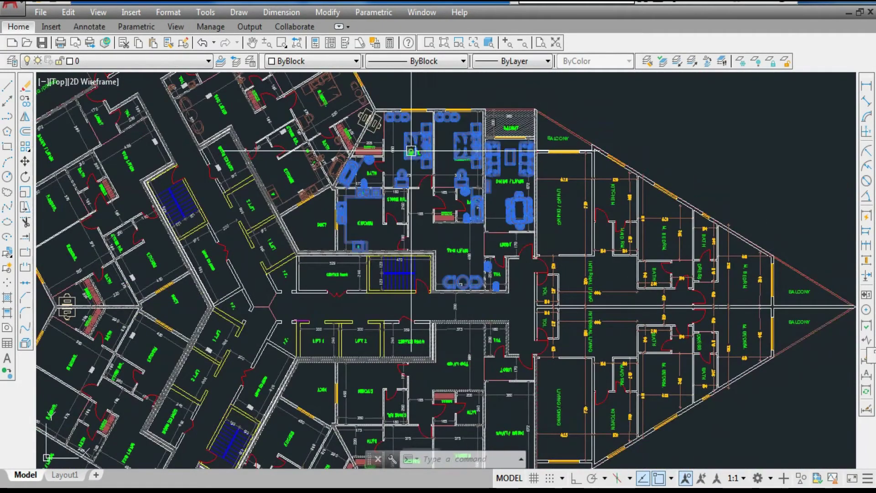
{"action": "key", "text": "Return"}
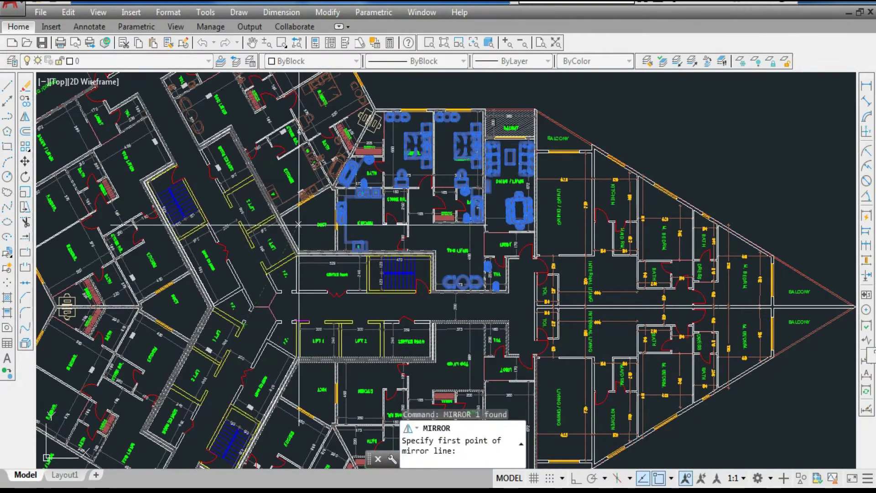
{"action": "key", "text": "Escape"}
{"action": "left_click", "coordinate": [427, 156]}
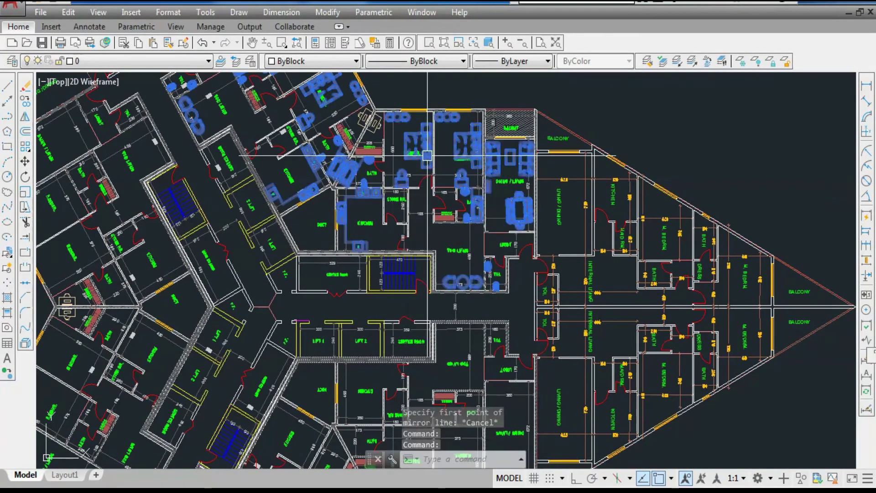
{"action": "type", "text": "MI"}
{"action": "key", "text": "Return"}
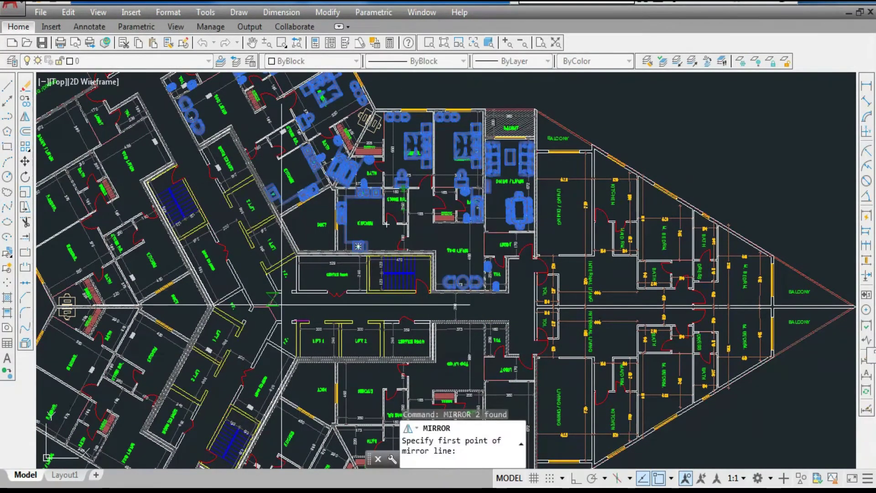
{"action": "scroll", "coordinate": [297, 276], "scroll_direction": "up", "scroll_amount": 4}
{"action": "left_click", "coordinate": [334, 276]}
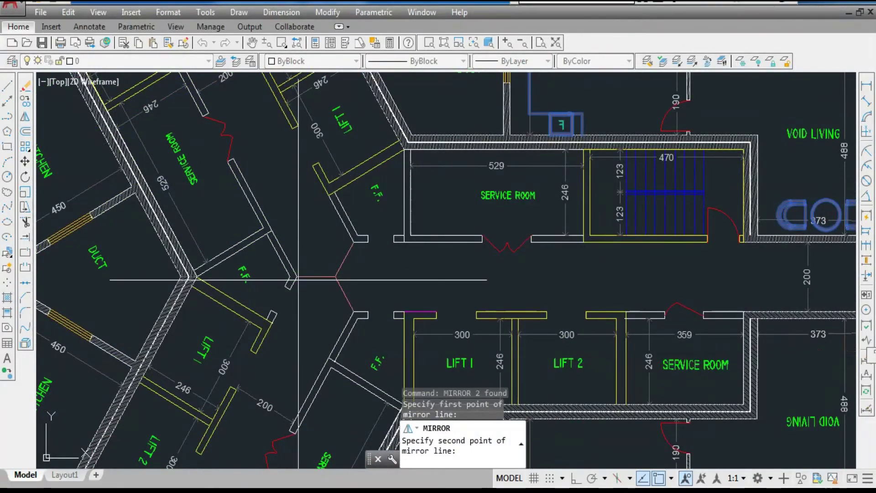
{"action": "left_click", "coordinate": [298, 278]}
{"action": "key", "text": "Return"}
{"action": "scroll", "coordinate": [324, 228], "scroll_direction": "down", "scroll_amount": 6}
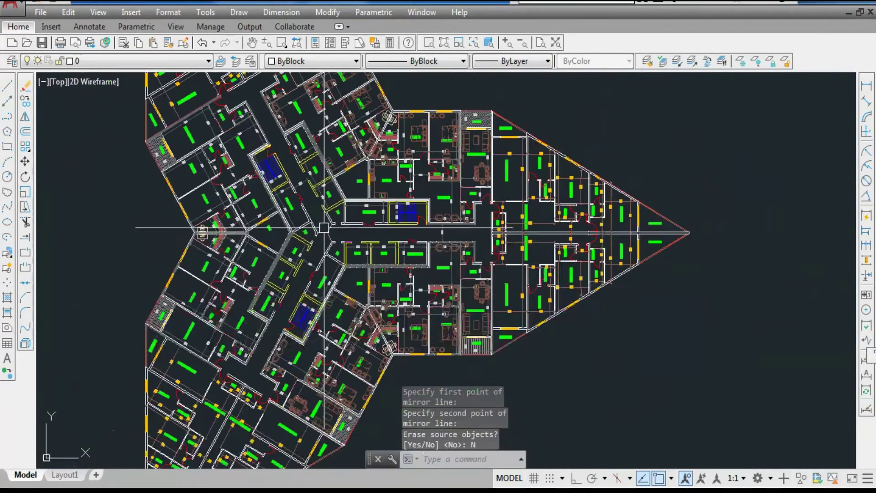
{"action": "scroll", "coordinate": [356, 382], "scroll_direction": "up", "scroll_amount": 4}
{"action": "left_click", "coordinate": [374, 349]}
{"action": "left_click", "coordinate": [506, 264]}
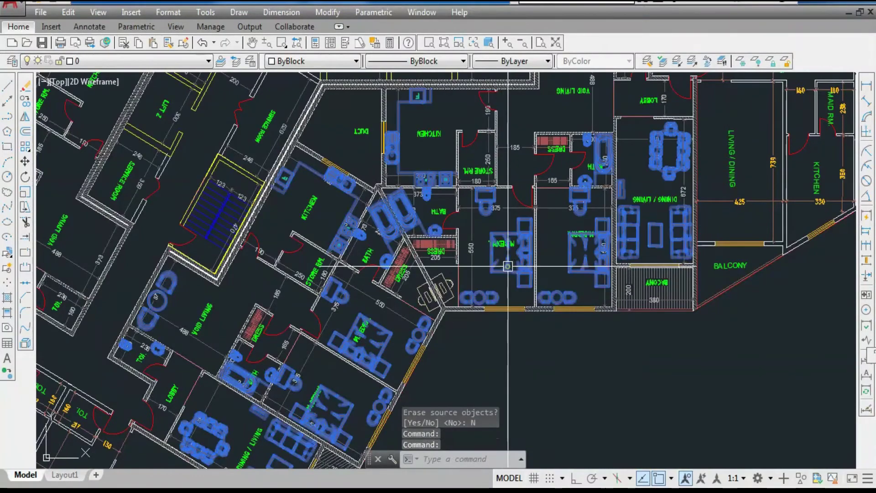
{"action": "scroll", "coordinate": [422, 313], "scroll_direction": "down", "scroll_amount": 4}
{"action": "scroll", "coordinate": [420, 315], "scroll_direction": "down", "scroll_amount": 2}
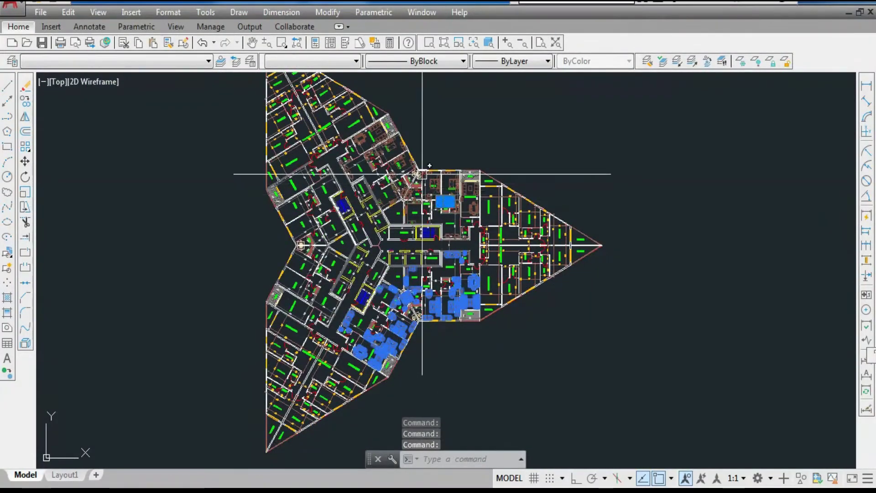
{"action": "scroll", "coordinate": [387, 303], "scroll_direction": "up", "scroll_amount": 2}
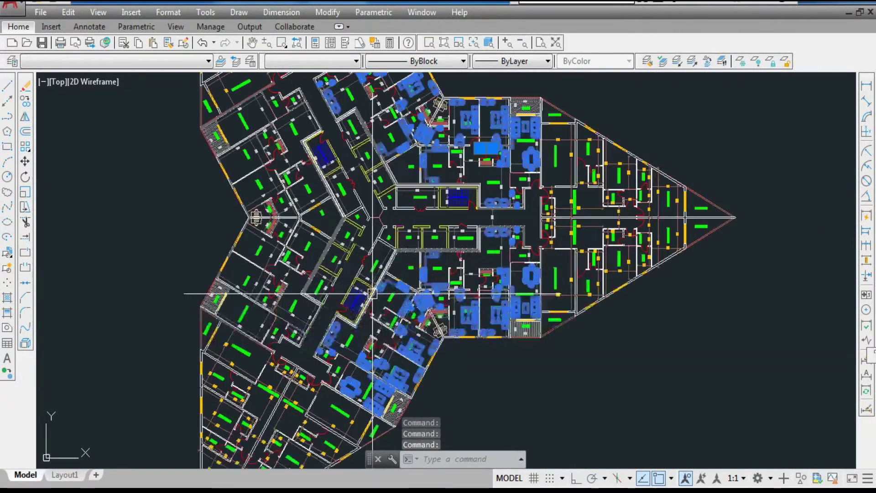
{"action": "key", "text": "Escape"}
Mirror the two lower furniture blocks across a line starting at the central corridor junction
{"action": "left_click", "coordinate": [414, 283]}
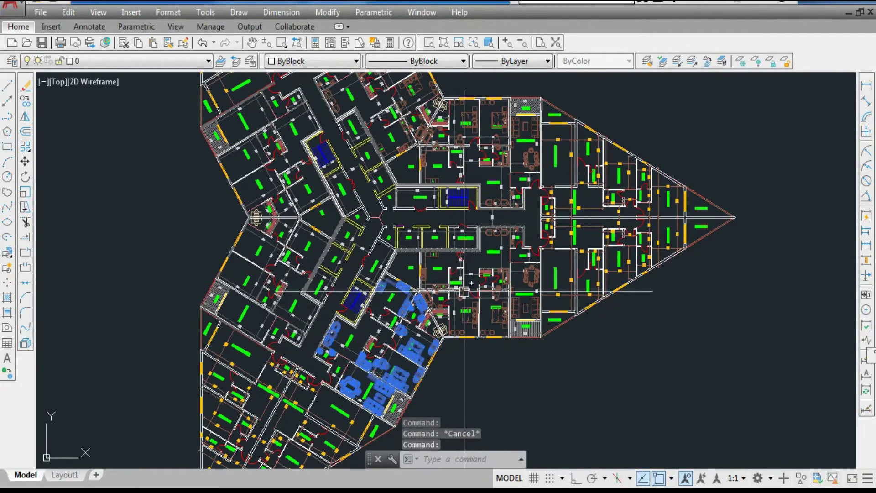
{"action": "left_click", "coordinate": [490, 273]}
{"action": "key", "text": "Return"}
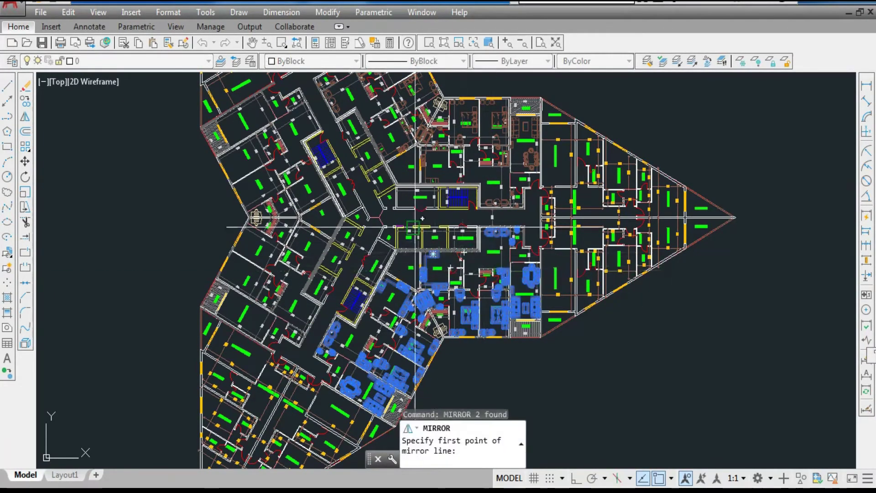
{"action": "scroll", "coordinate": [372, 221], "scroll_direction": "up", "scroll_amount": 4}
{"action": "left_click", "coordinate": [395, 215]}
{"action": "scroll", "coordinate": [409, 199], "scroll_direction": "up", "scroll_amount": 3}
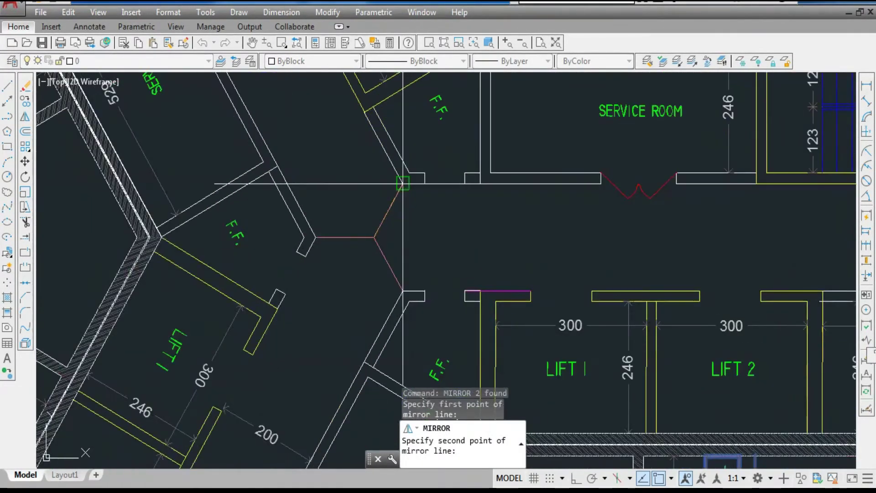
Complete the mirror of the two selected objects about a vertical line through the corridor junction corner, keeping the source objects
{"action": "left_click", "coordinate": [403, 183]}
{"action": "key", "text": "Return"}
{"action": "scroll", "coordinate": [397, 205], "scroll_direction": "down", "scroll_amount": 5}
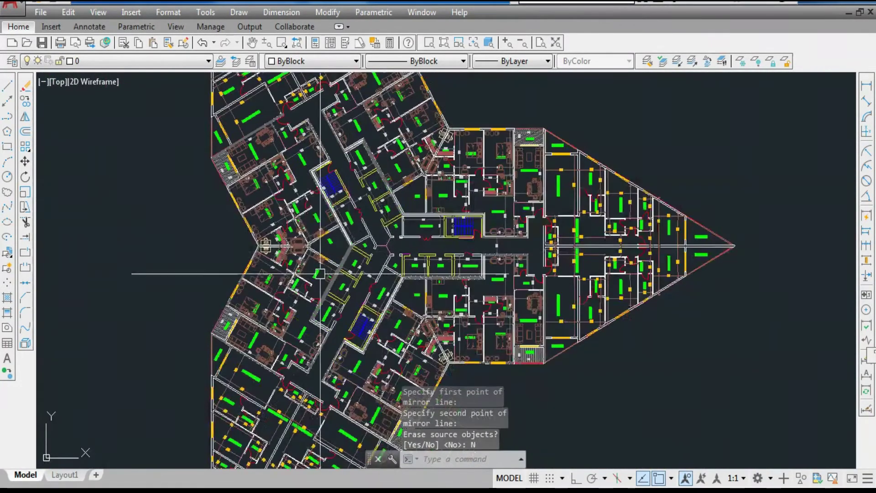
{"action": "key", "text": "Escape"}
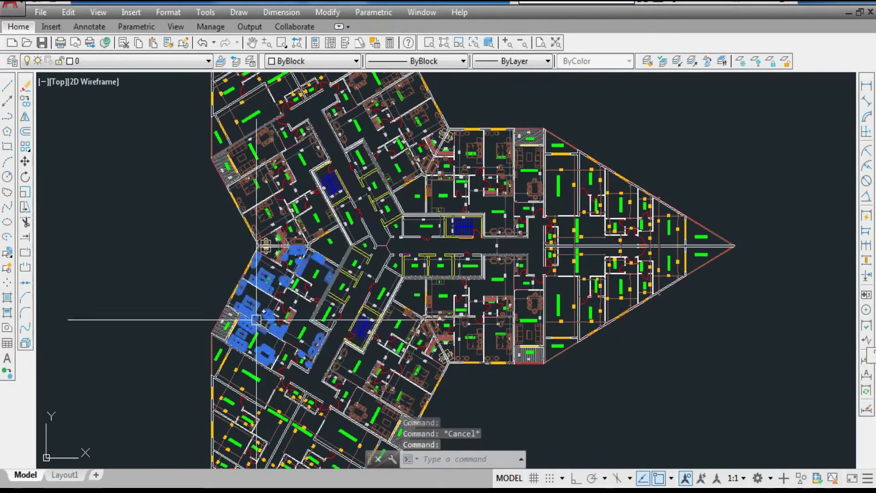
{"action": "key", "text": "Escape"}
Examine the furnished apartments in the left and upper wings, from the dining / living rooms to the bedrooms, kitchens and ducts
{"action": "scroll", "coordinate": [257, 192], "scroll_direction": "up", "scroll_amount": 4}
{"action": "scroll", "coordinate": [299, 335], "scroll_direction": "down", "scroll_amount": 4}
{"action": "scroll", "coordinate": [269, 238], "scroll_direction": "up", "scroll_amount": 6}
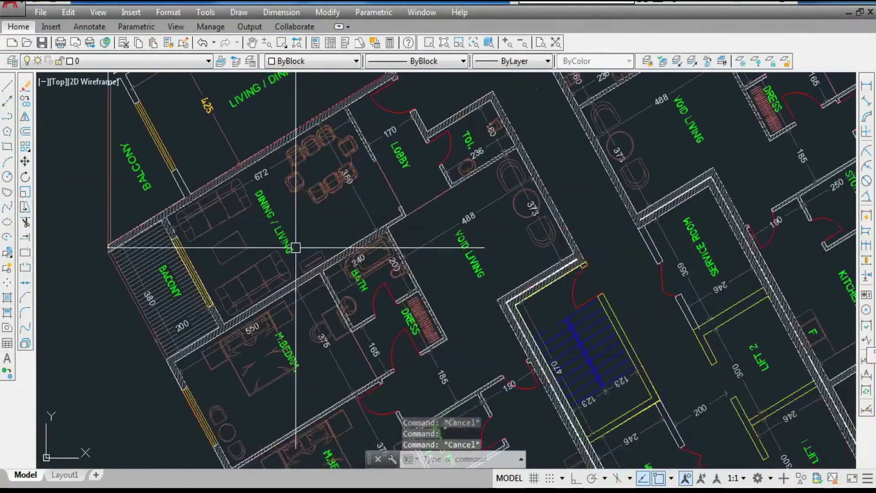
{"action": "scroll", "coordinate": [295, 247], "scroll_direction": "up", "scroll_amount": 4}
{"action": "scroll", "coordinate": [333, 117], "scroll_direction": "down", "scroll_amount": 8}
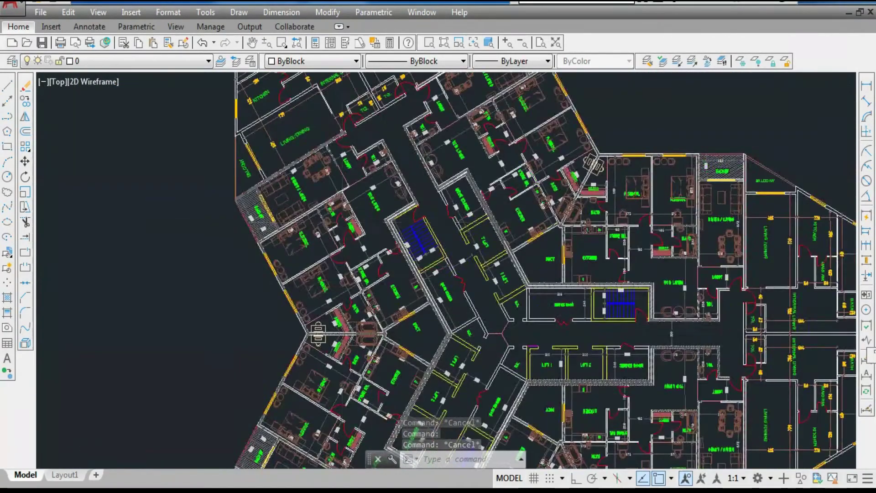
{"action": "scroll", "coordinate": [393, 123], "scroll_direction": "up", "scroll_amount": 8}
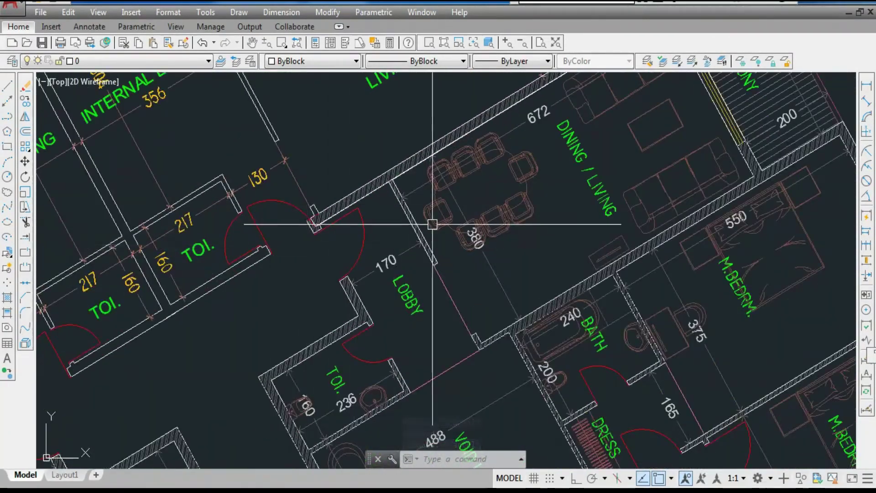
{"action": "scroll", "coordinate": [451, 233], "scroll_direction": "up", "scroll_amount": 4}
{"action": "scroll", "coordinate": [437, 275], "scroll_direction": "down", "scroll_amount": 4}
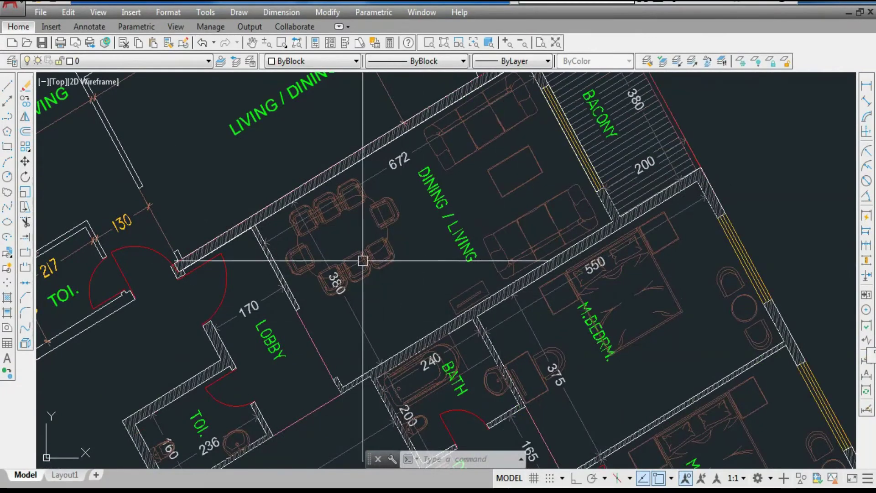
{"action": "scroll", "coordinate": [360, 254], "scroll_direction": "up", "scroll_amount": 2}
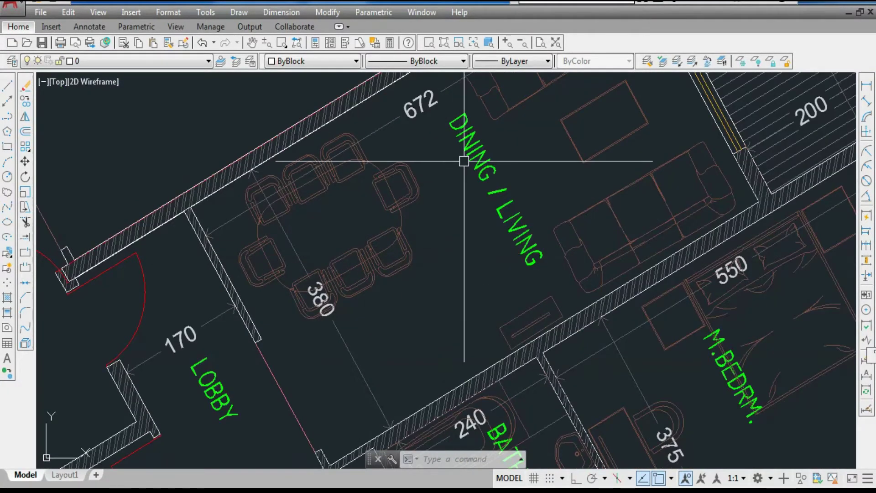
{"action": "middle_click_drag", "start_coordinate": [452, 259], "coordinate": [426, 117]}
{"action": "middle_click_drag", "start_coordinate": [372, 233], "coordinate": [374, 138]}
{"action": "scroll", "coordinate": [361, 193], "scroll_direction": "down", "scroll_amount": 4}
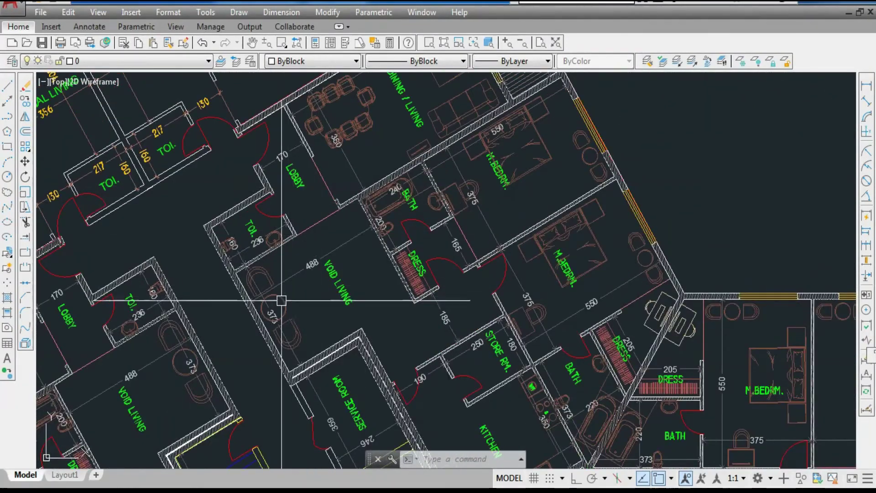
{"action": "middle_click_drag", "start_coordinate": [394, 320], "coordinate": [310, 344]}
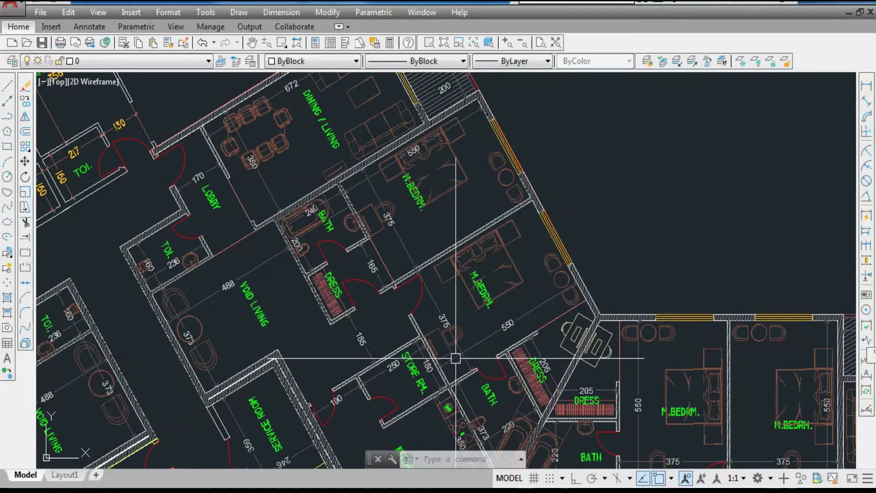
{"action": "middle_click_drag", "start_coordinate": [474, 349], "coordinate": [405, 213]}
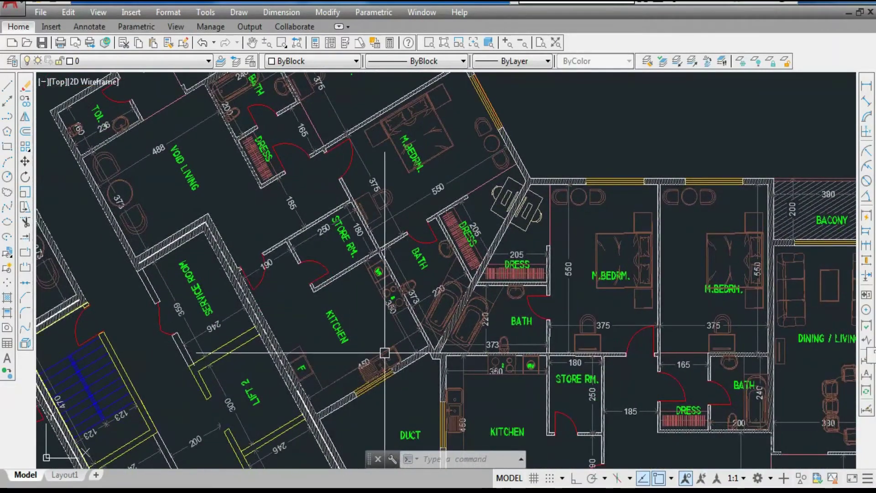
{"action": "scroll", "coordinate": [430, 314], "scroll_direction": "up", "scroll_amount": 4}
{"action": "scroll", "coordinate": [238, 219], "scroll_direction": "down", "scroll_amount": 8}
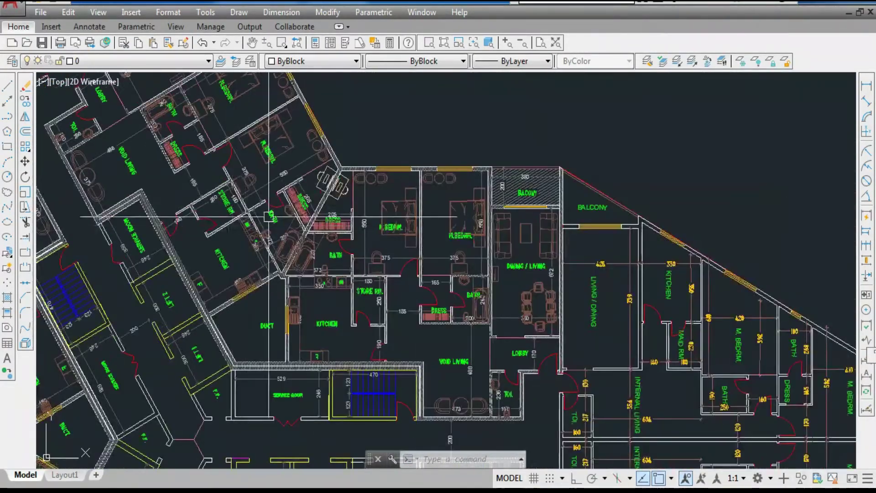
Examine the lower apartments' bedrooms, void living, kitchens and store rooms, and the duct beside the lifts
{"action": "scroll", "coordinate": [141, 383], "scroll_direction": "up", "scroll_amount": 4}
{"action": "scroll", "coordinate": [382, 327], "scroll_direction": "up", "scroll_amount": 5}
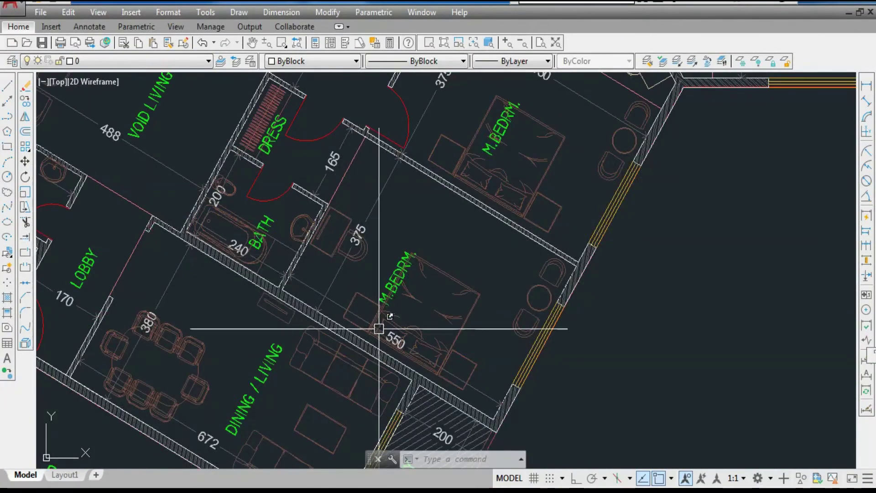
{"action": "scroll", "coordinate": [169, 208], "scroll_direction": "up", "scroll_amount": 2}
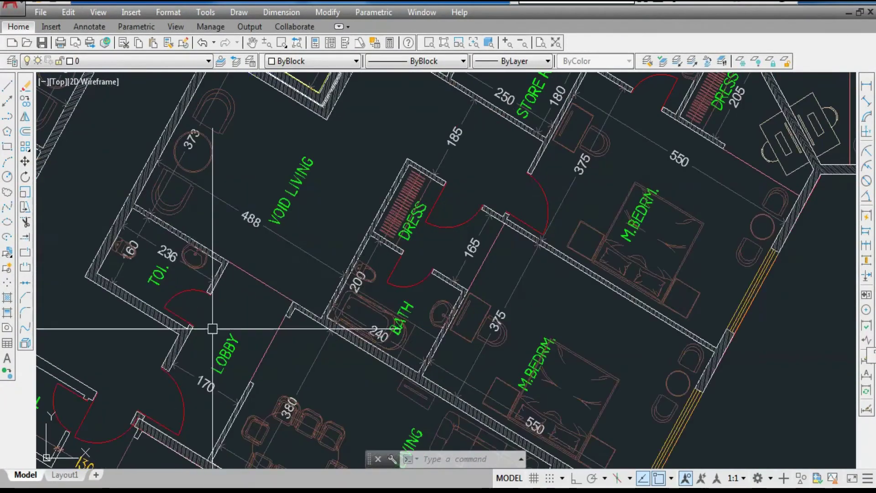
{"action": "scroll", "coordinate": [209, 322], "scroll_direction": "down", "scroll_amount": 5}
{"action": "scroll", "coordinate": [302, 297], "scroll_direction": "up", "scroll_amount": 4}
{"action": "scroll", "coordinate": [291, 355], "scroll_direction": "down", "scroll_amount": 1}
{"action": "scroll", "coordinate": [291, 356], "scroll_direction": "down", "scroll_amount": 3}
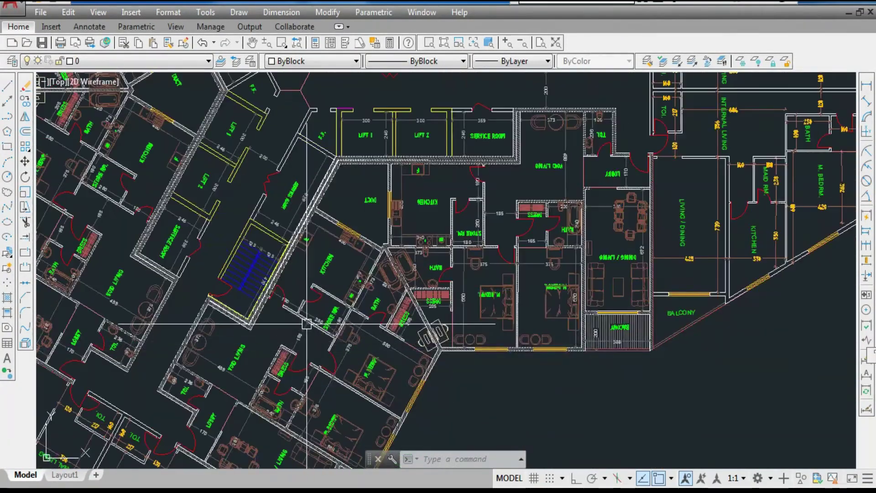
{"action": "scroll", "coordinate": [382, 238], "scroll_direction": "up", "scroll_amount": 5}
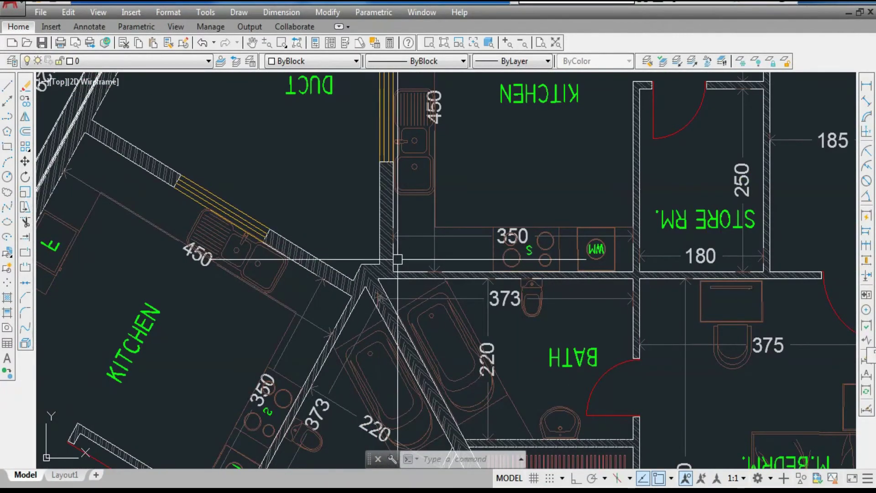
{"action": "scroll", "coordinate": [398, 259], "scroll_direction": "down", "scroll_amount": 3}
{"action": "scroll", "coordinate": [235, 249], "scroll_direction": "up", "scroll_amount": 5}
{"action": "scroll", "coordinate": [234, 249], "scroll_direction": "down", "scroll_amount": 4}
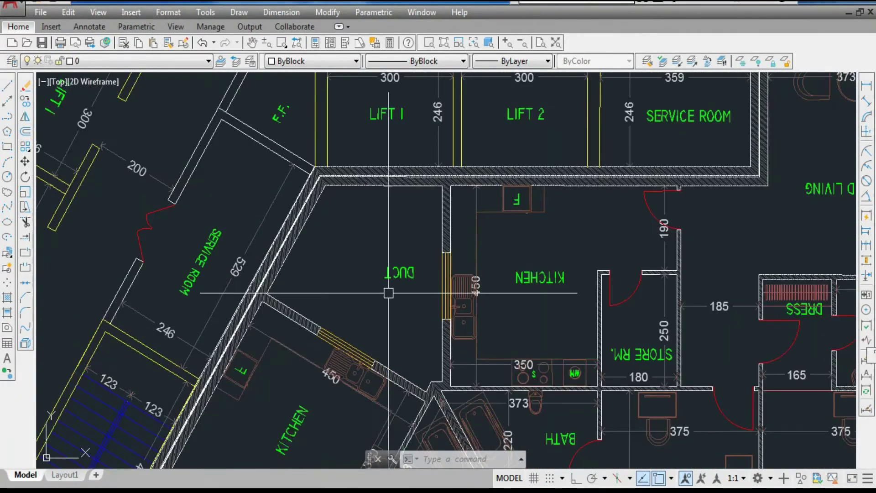
{"action": "scroll", "coordinate": [390, 288], "scroll_direction": "up", "scroll_amount": 3}
{"action": "scroll", "coordinate": [231, 278], "scroll_direction": "down", "scroll_amount": 5}
{"action": "scroll", "coordinate": [341, 280], "scroll_direction": "up", "scroll_amount": 3}
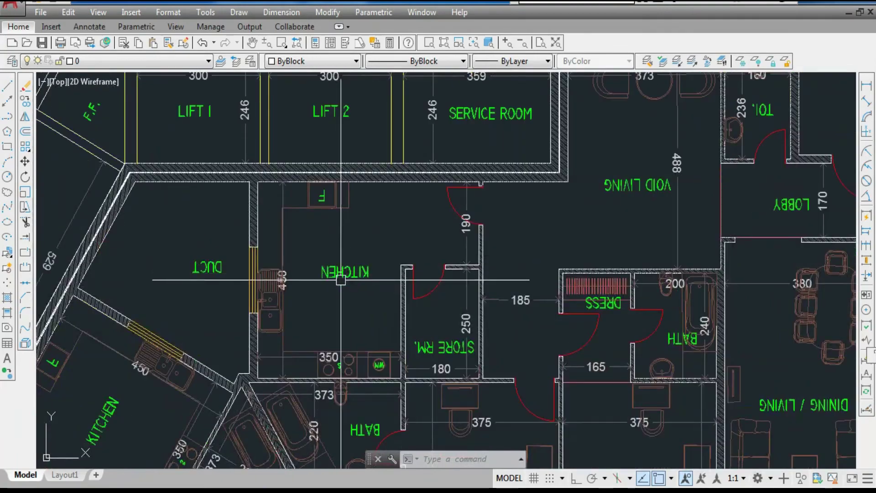
{"action": "scroll", "coordinate": [399, 232], "scroll_direction": "down", "scroll_amount": 2}
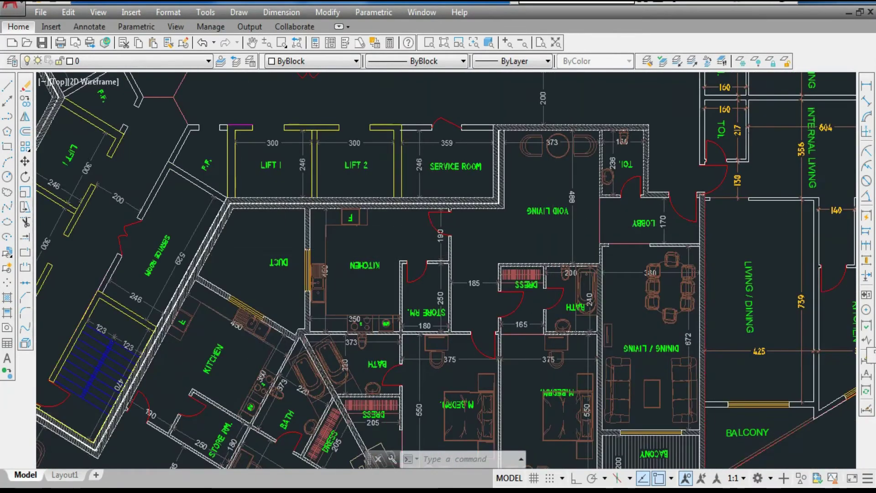
Review the whole three-wing floor plan and the left-side apartments around the stairs, service room and duct
{"action": "scroll", "coordinate": [447, 260], "scroll_direction": "up", "scroll_amount": 2}
{"action": "scroll", "coordinate": [447, 260], "scroll_direction": "down", "scroll_amount": 2}
{"action": "scroll", "coordinate": [335, 207], "scroll_direction": "down", "scroll_amount": 4}
{"action": "scroll", "coordinate": [335, 206], "scroll_direction": "up", "scroll_amount": 1}
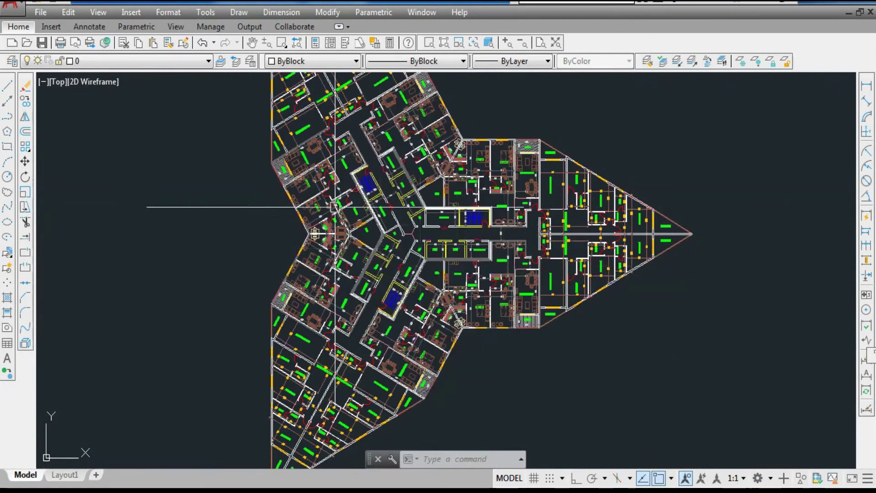
{"action": "scroll", "coordinate": [329, 223], "scroll_direction": "up", "scroll_amount": 4}
{"action": "scroll", "coordinate": [323, 253], "scroll_direction": "up", "scroll_amount": 3}
{"action": "scroll", "coordinate": [248, 300], "scroll_direction": "down", "scroll_amount": 4}
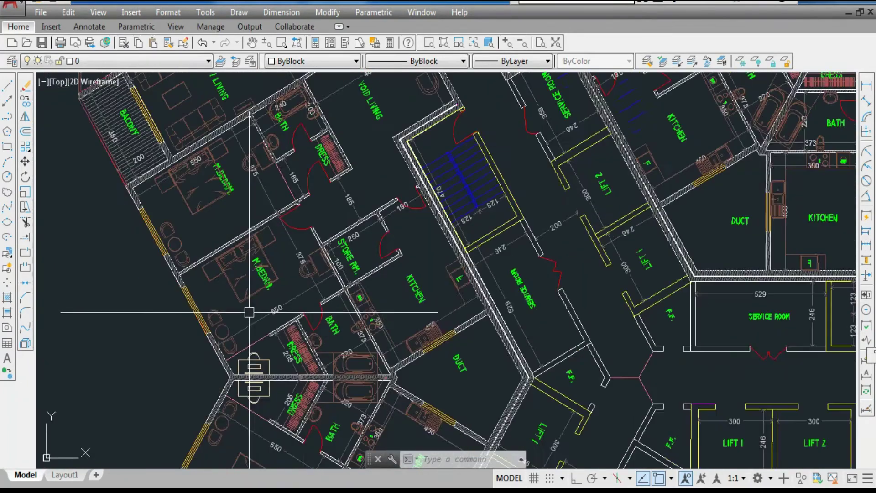
{"action": "scroll", "coordinate": [409, 274], "scroll_direction": "down", "scroll_amount": 1}
Move the group of loose furniture blocks from beside the furnished apartment to just outside the separate triangular unit's living / dining room
{"action": "scroll", "coordinate": [451, 207], "scroll_direction": "down", "scroll_amount": 5}
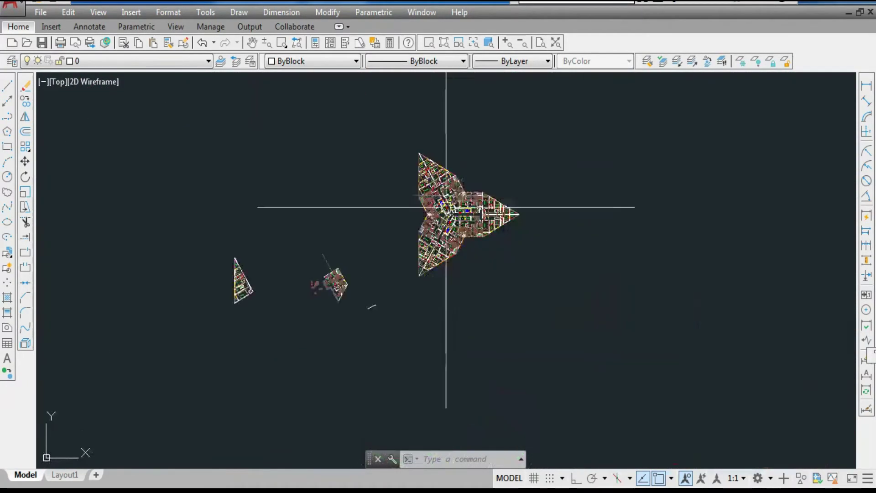
{"action": "scroll", "coordinate": [249, 287], "scroll_direction": "up", "scroll_amount": 7}
{"action": "scroll", "coordinate": [188, 207], "scroll_direction": "down", "scroll_amount": 6}
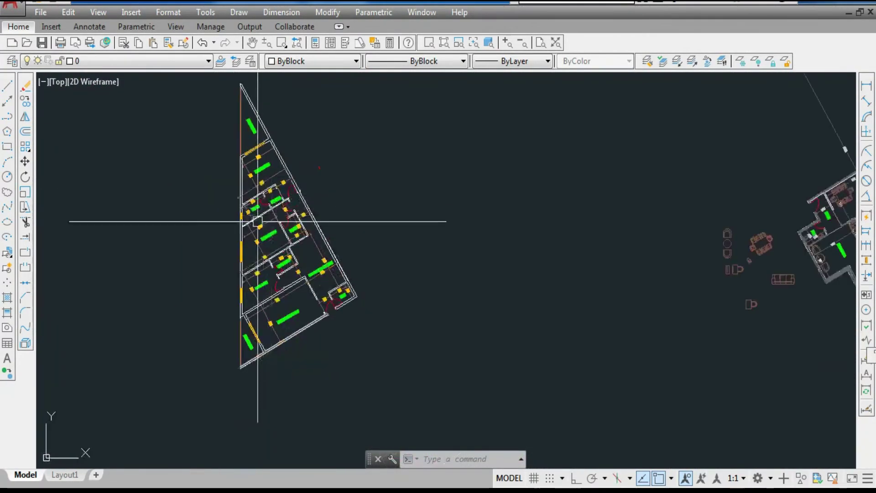
{"action": "scroll", "coordinate": [558, 202], "scroll_direction": "up", "scroll_amount": 2}
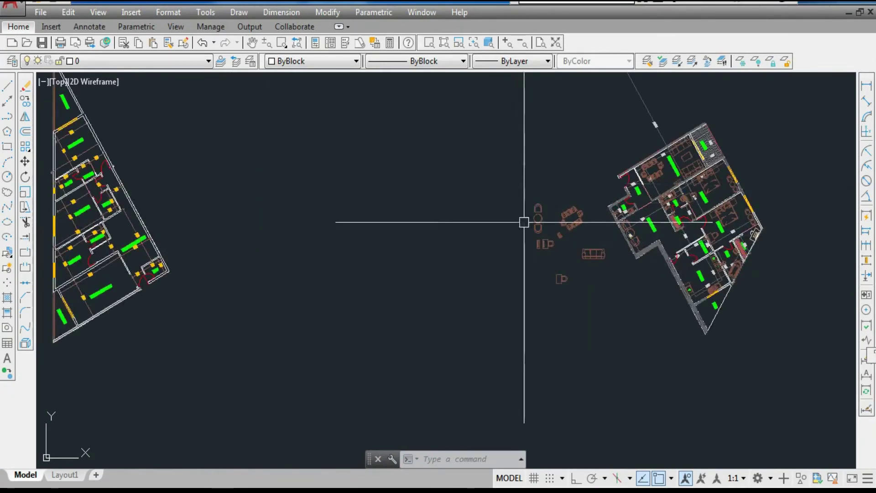
{"action": "left_click", "coordinate": [583, 324]}
{"action": "left_click", "coordinate": [506, 195]}
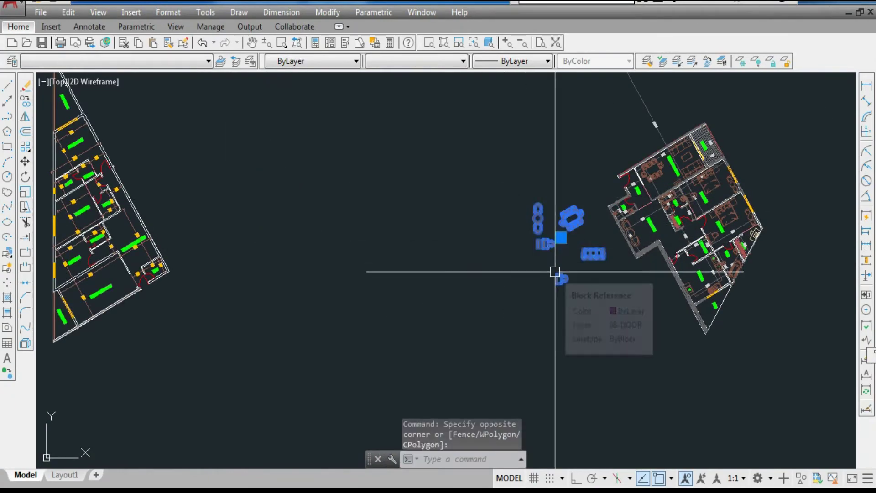
{"action": "type", "text": "m"}
{"action": "key", "text": "Return"}
{"action": "left_click", "coordinate": [562, 241]}
{"action": "scroll", "coordinate": [510, 252], "scroll_direction": "down", "scroll_amount": 2}
{"action": "scroll", "coordinate": [321, 309], "scroll_direction": "up", "scroll_amount": 4}
{"action": "left_click", "coordinate": [258, 300]}
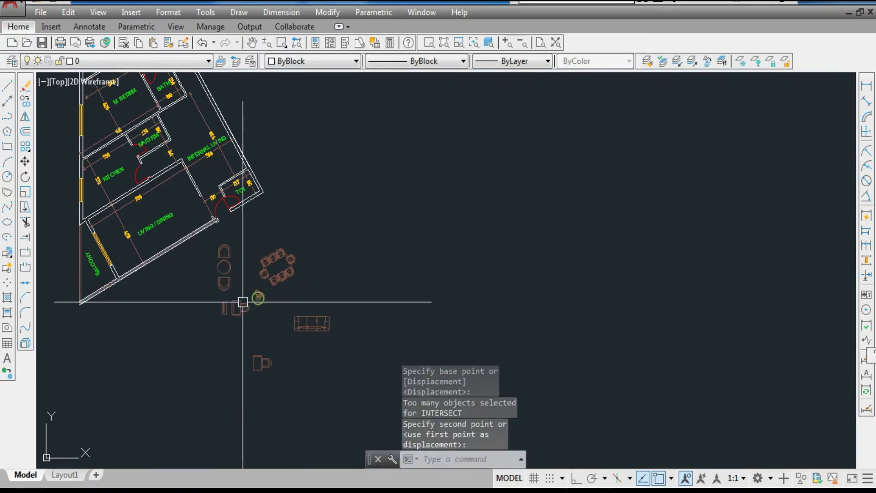
Explode the combined furniture block in the separate furnished apartment into individual pieces
{"action": "scroll", "coordinate": [162, 286], "scroll_direction": "up", "scroll_amount": 2}
{"action": "scroll", "coordinate": [206, 298], "scroll_direction": "down", "scroll_amount": 5}
{"action": "scroll", "coordinate": [522, 211], "scroll_direction": "up", "scroll_amount": 5}
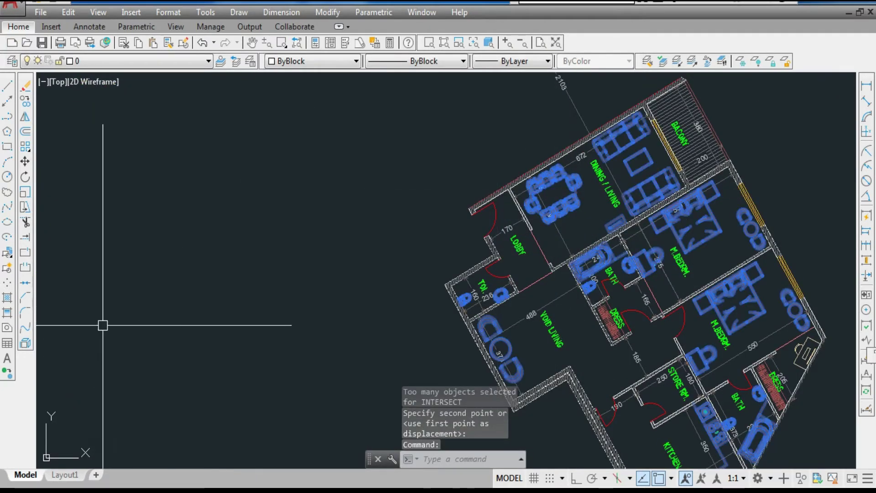
{"action": "left_click", "coordinate": [31, 344]}
Copy the dining table set from the furnished apartment into the triangular unit's LIVING / DINING room, near the internal living side
{"action": "left_click", "coordinate": [562, 198]}
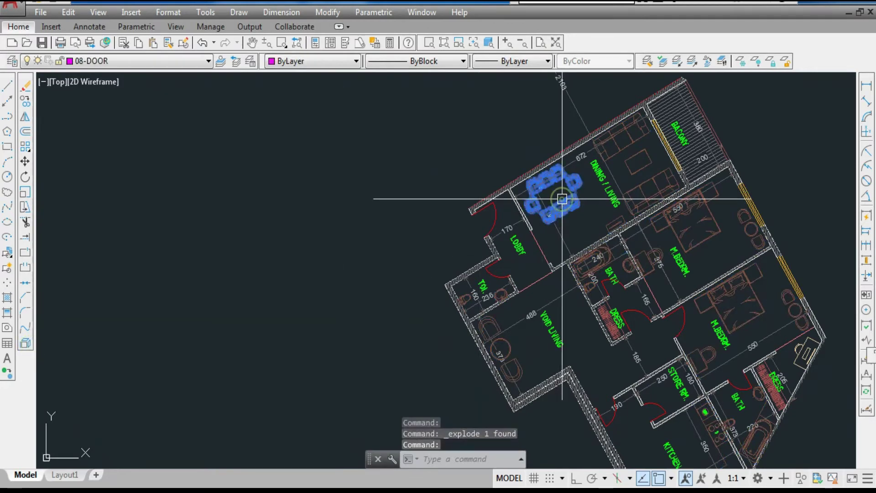
{"action": "type", "text": "CO"}
{"action": "key", "text": "Return"}
{"action": "left_click", "coordinate": [542, 196]}
{"action": "scroll", "coordinate": [538, 242], "scroll_direction": "down", "scroll_amount": 6}
{"action": "scroll", "coordinate": [236, 295], "scroll_direction": "up", "scroll_amount": 6}
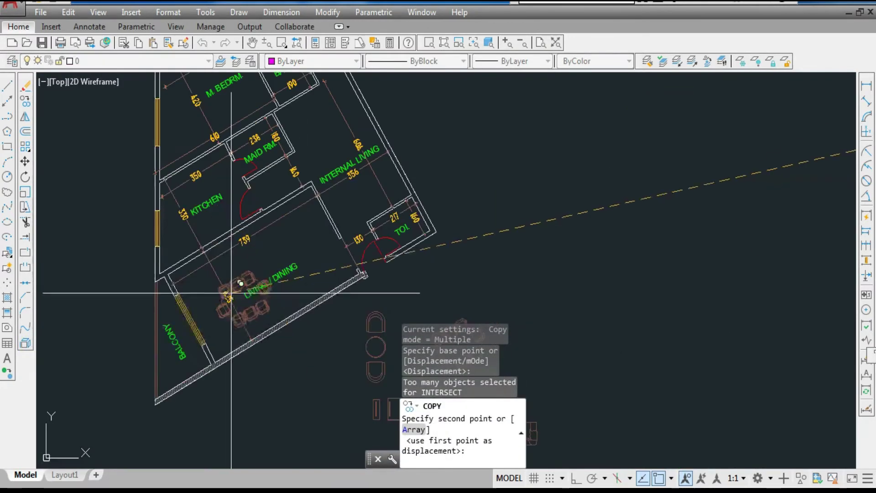
{"action": "scroll", "coordinate": [308, 276], "scroll_direction": "up", "scroll_amount": 4}
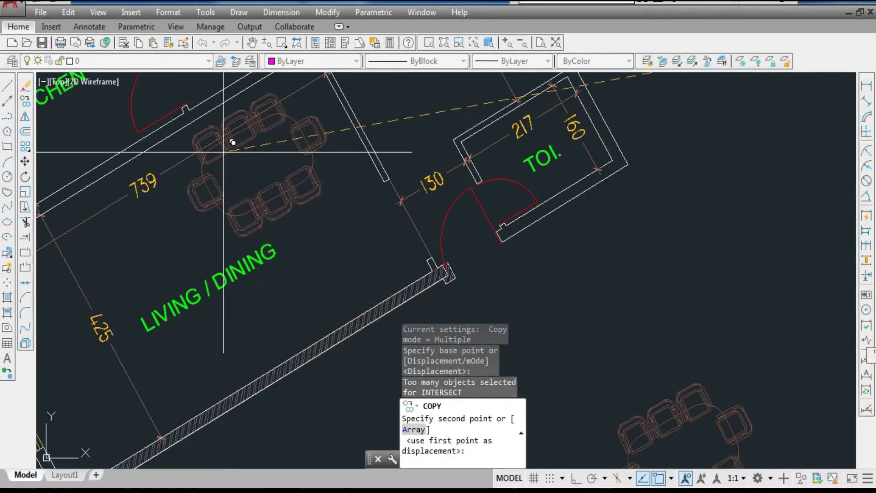
{"action": "left_click", "coordinate": [311, 210]}
{"action": "scroll", "coordinate": [311, 210], "scroll_direction": "down", "scroll_amount": 6}
{"action": "key", "text": "Escape"}
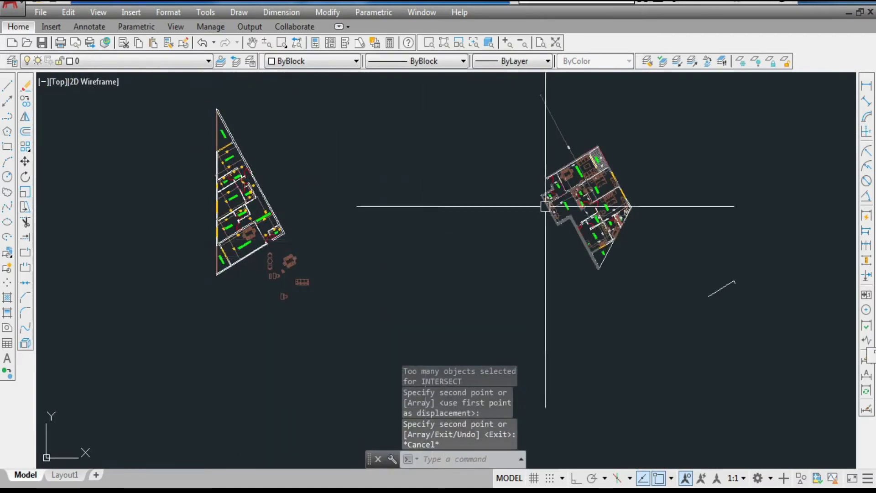
Copy the two sofas and the coffee table from the furnished apartment into the triangular unit's LIVING / DINING room beside the balcony window
{"action": "scroll", "coordinate": [637, 142], "scroll_direction": "up", "scroll_amount": 5}
{"action": "left_click", "coordinate": [625, 129]}
{"action": "left_click", "coordinate": [631, 152]}
{"action": "left_click", "coordinate": [636, 170]}
{"action": "key", "text": "Return"}
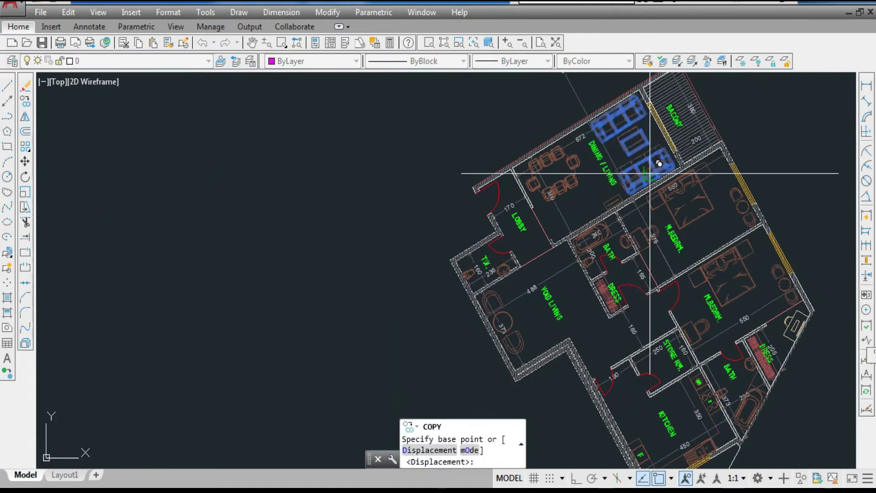
{"action": "left_click", "coordinate": [649, 171]}
{"action": "scroll", "coordinate": [629, 177], "scroll_direction": "down", "scroll_amount": 6}
{"action": "scroll", "coordinate": [246, 285], "scroll_direction": "up", "scroll_amount": 8}
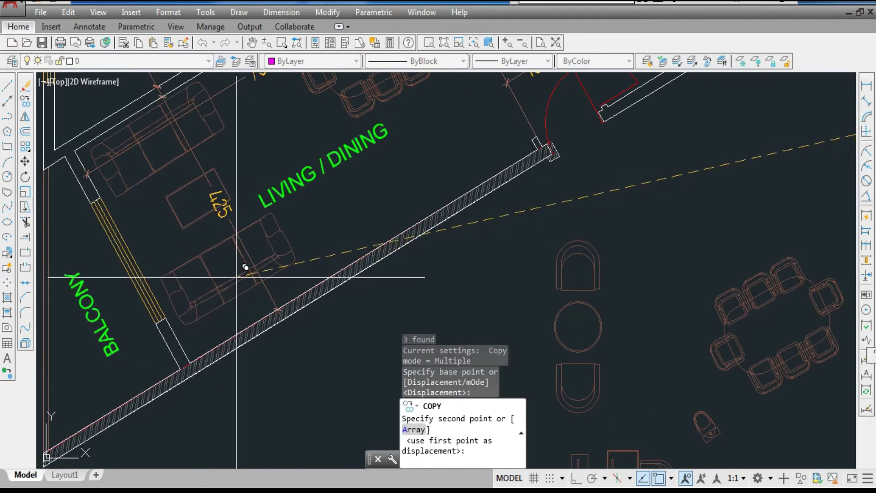
{"action": "left_click", "coordinate": [236, 277]}
{"action": "key", "text": "Escape"}
Move the copied sofa nearest the hatched outer wall back against that wall in the LIVING / DINING room
{"action": "left_click", "coordinate": [214, 304]}
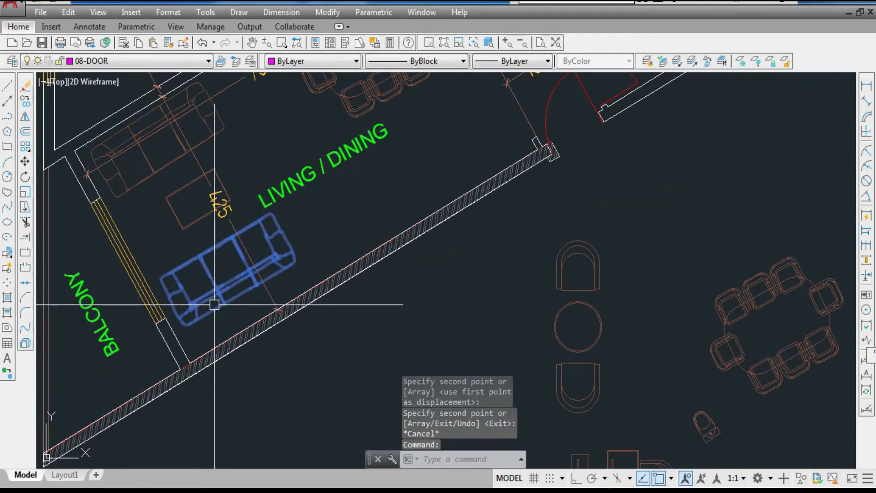
{"action": "type", "text": "m"}
{"action": "key", "text": "Return"}
{"action": "left_click", "coordinate": [297, 371]}
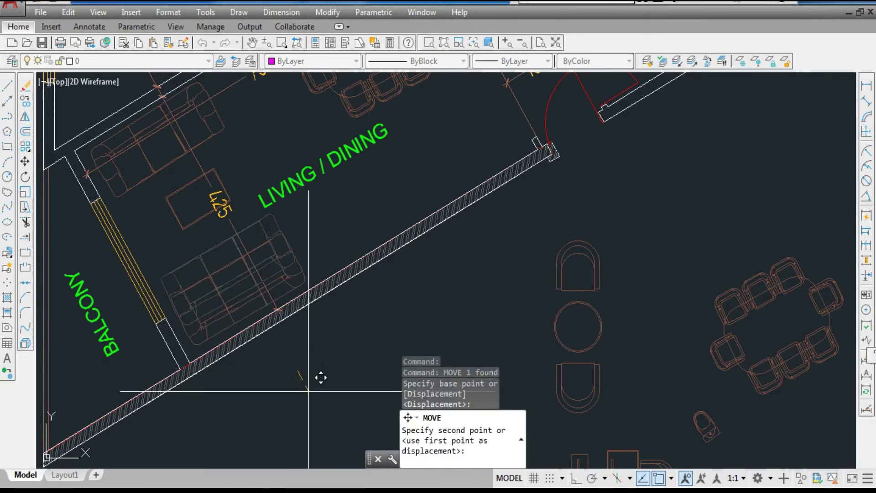
{"action": "left_click", "coordinate": [312, 387]}
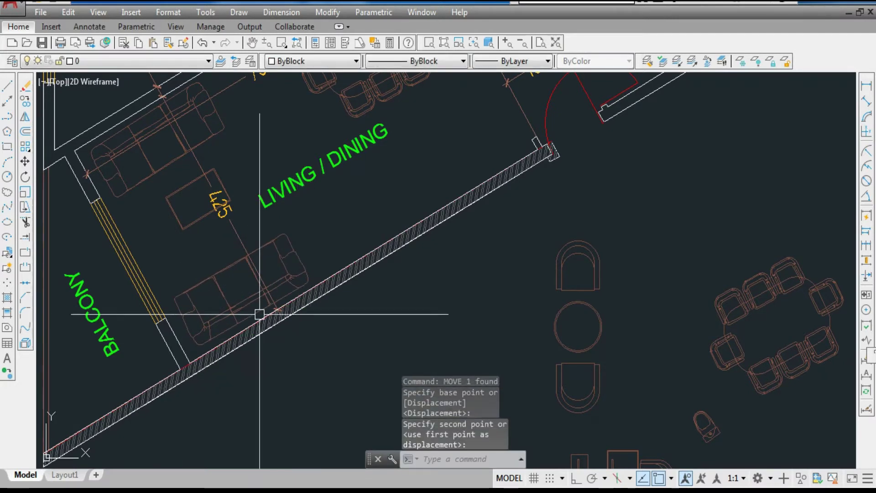
Shift the coffee table slightly toward the hatched wall so it sits between the two sofas in the LIVING / DINING room
{"action": "left_click", "coordinate": [208, 217]}
{"action": "key", "text": "Return"}
{"action": "left_click", "coordinate": [342, 210]}
{"action": "left_click", "coordinate": [346, 216]}
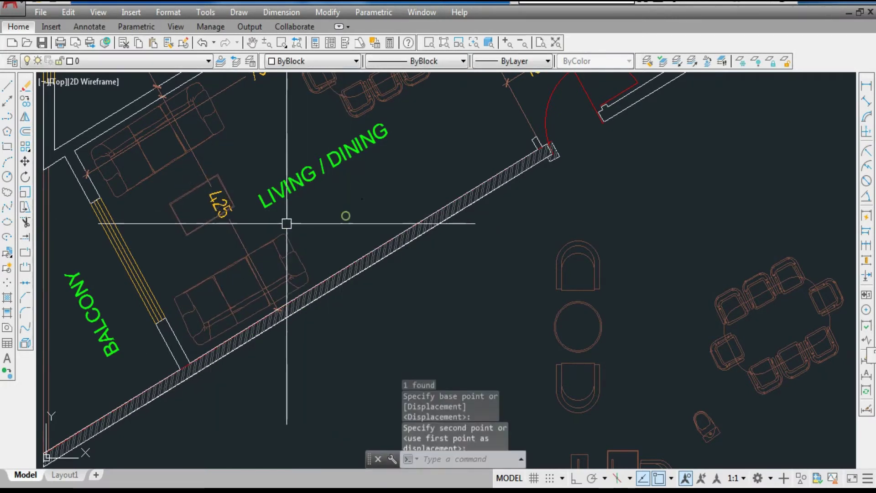
Move the TV unit from the furnished apartment's DINING / LIVING room into the triangular unit's LIVING / DINING room, beside the sofa at the hatched wall
{"action": "scroll", "coordinate": [287, 224], "scroll_direction": "down", "scroll_amount": 6}
{"action": "scroll", "coordinate": [547, 235], "scroll_direction": "up", "scroll_amount": 7}
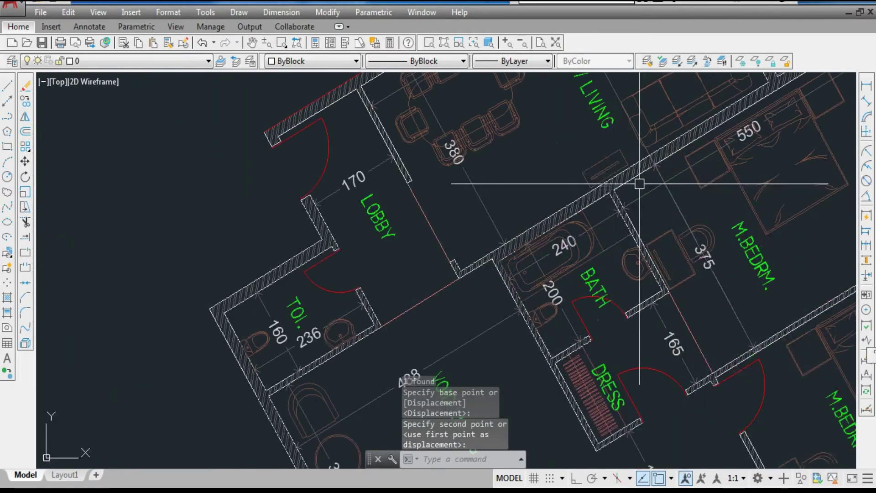
{"action": "left_click", "coordinate": [596, 171]}
{"action": "type", "text": "m"}
{"action": "key", "text": "Return"}
{"action": "left_click", "coordinate": [596, 168]}
{"action": "scroll", "coordinate": [391, 248], "scroll_direction": "down", "scroll_amount": 5}
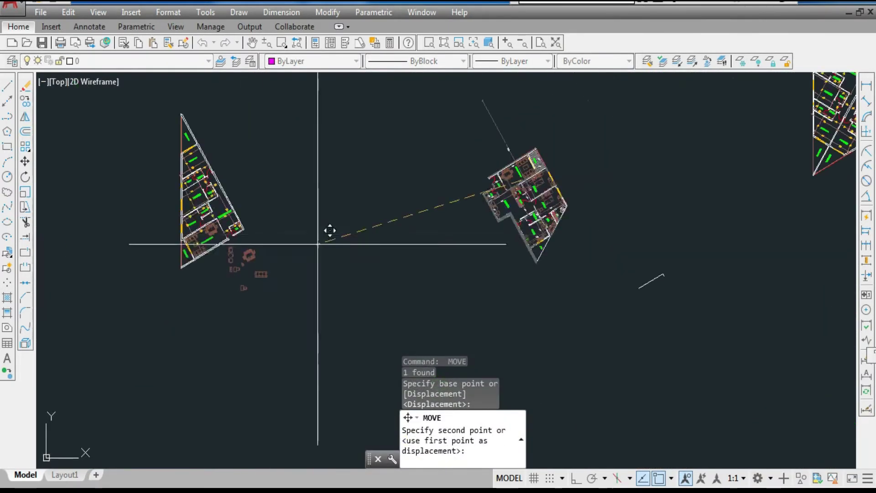
{"action": "scroll", "coordinate": [330, 230], "scroll_direction": "up", "scroll_amount": 8}
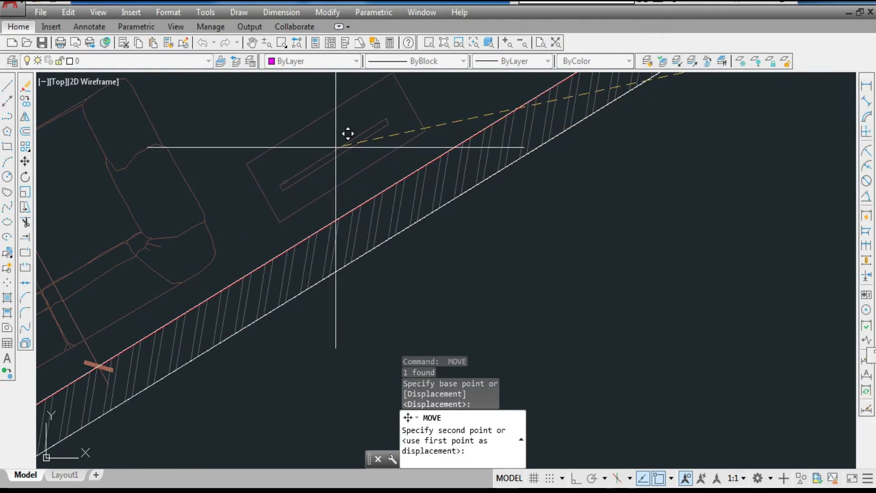
{"action": "left_click", "coordinate": [337, 147]}
Examine the furniture layout in the triangular unit's LIVING / DINING room, including the dining set, sofas and TV unit
{"action": "scroll", "coordinate": [315, 303], "scroll_direction": "down", "scroll_amount": 5}
{"action": "scroll", "coordinate": [446, 195], "scroll_direction": "up", "scroll_amount": 4}
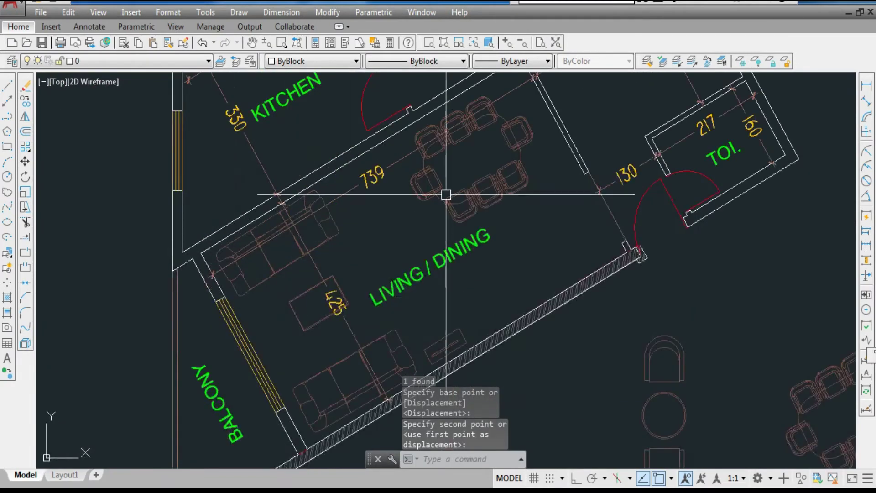
{"action": "scroll", "coordinate": [391, 202], "scroll_direction": "down", "scroll_amount": 2}
{"action": "scroll", "coordinate": [510, 230], "scroll_direction": "up", "scroll_amount": 4}
{"action": "scroll", "coordinate": [339, 244], "scroll_direction": "down", "scroll_amount": 2}
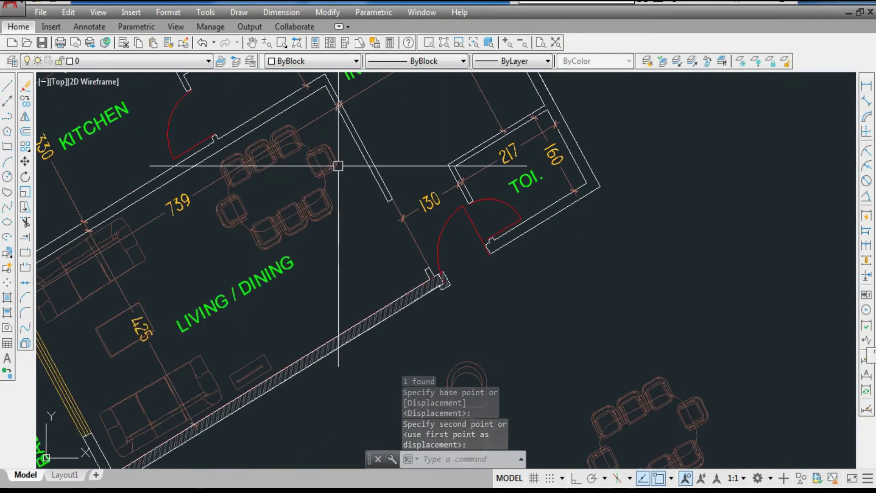
{"action": "scroll", "coordinate": [237, 200], "scroll_direction": "up", "scroll_amount": 3}
{"action": "scroll", "coordinate": [195, 216], "scroll_direction": "down", "scroll_amount": 2}
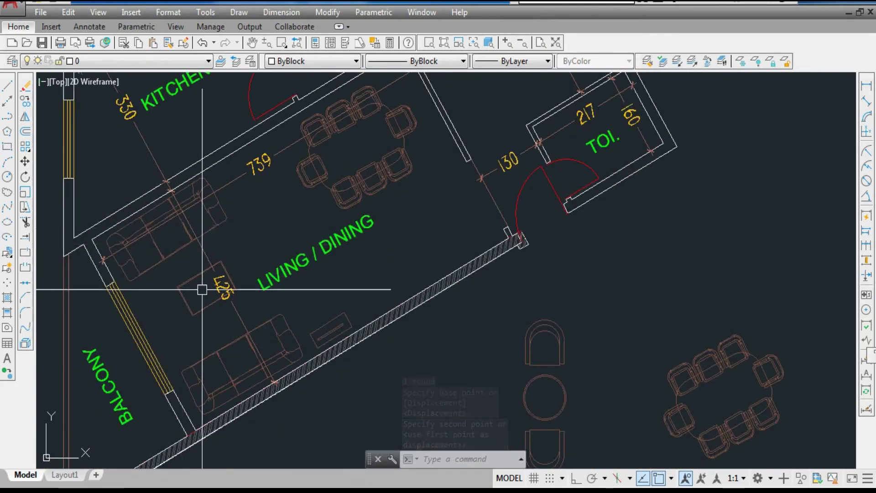
{"action": "scroll", "coordinate": [241, 343], "scroll_direction": "up", "scroll_amount": 4}
{"action": "scroll", "coordinate": [245, 365], "scroll_direction": "down", "scroll_amount": 2}
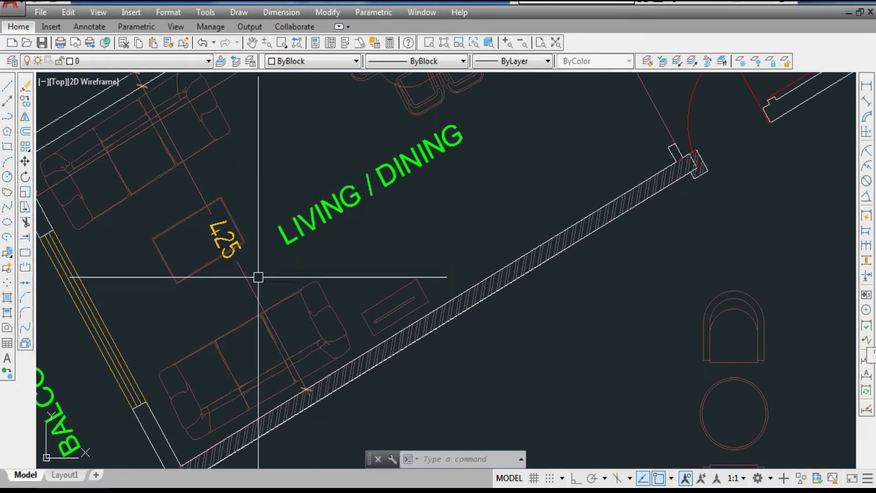
{"action": "scroll", "coordinate": [379, 312], "scroll_direction": "up", "scroll_amount": 2}
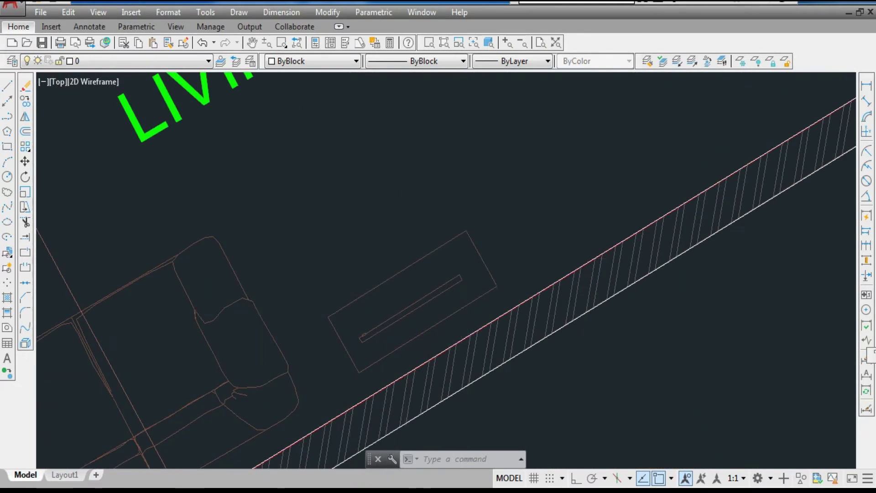
Copy the toilet and washbasin from the furnished apartment's TOI. to the triangular unit's TOI., placing the basin's back edge on its internal living wall
{"action": "scroll", "coordinate": [189, 323], "scroll_direction": "down", "scroll_amount": 6}
{"action": "scroll", "coordinate": [505, 270], "scroll_direction": "up", "scroll_amount": 8}
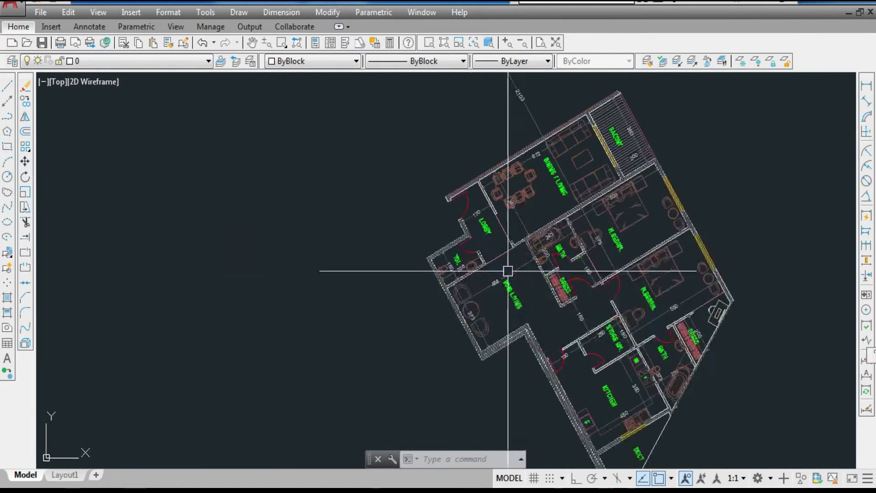
{"action": "left_click", "coordinate": [461, 269]}
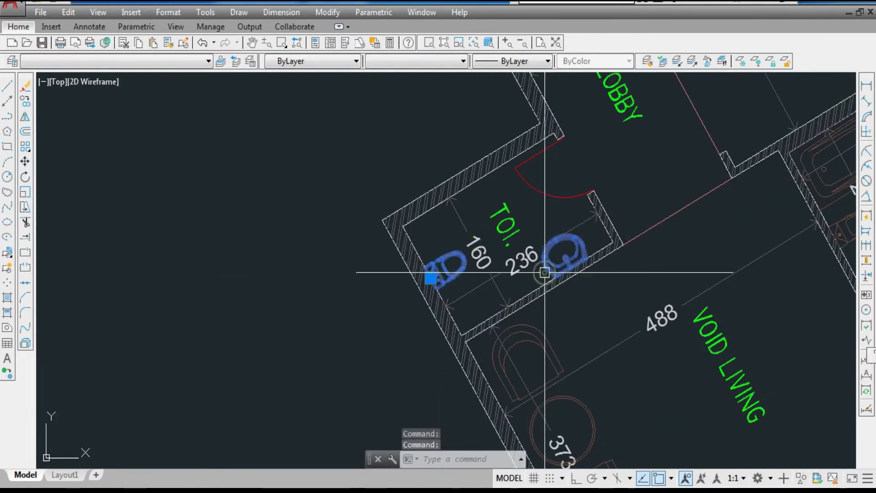
{"action": "type", "text": "CO"}
{"action": "key", "text": "Return"}
{"action": "scroll", "coordinate": [575, 276], "scroll_direction": "up", "scroll_amount": 5}
{"action": "left_click", "coordinate": [529, 220]}
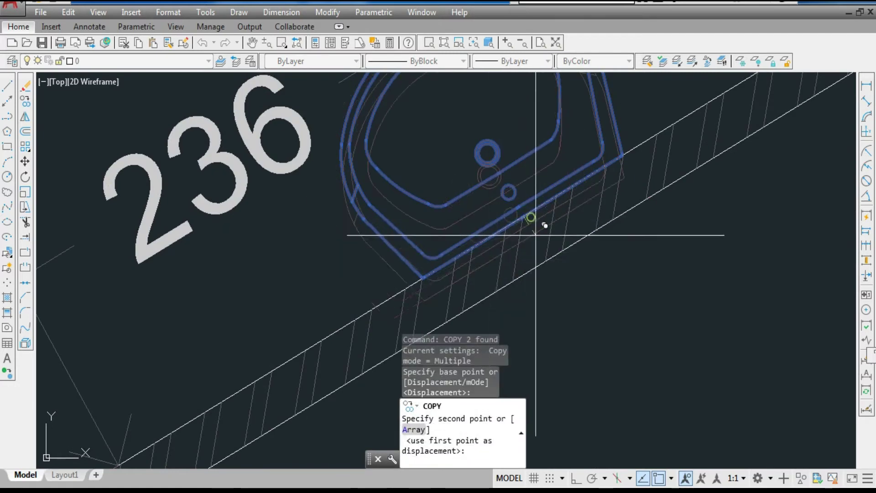
{"action": "scroll", "coordinate": [635, 205], "scroll_direction": "down", "scroll_amount": 8}
{"action": "scroll", "coordinate": [553, 214], "scroll_direction": "down", "scroll_amount": 3}
{"action": "scroll", "coordinate": [547, 214], "scroll_direction": "up", "scroll_amount": 10}
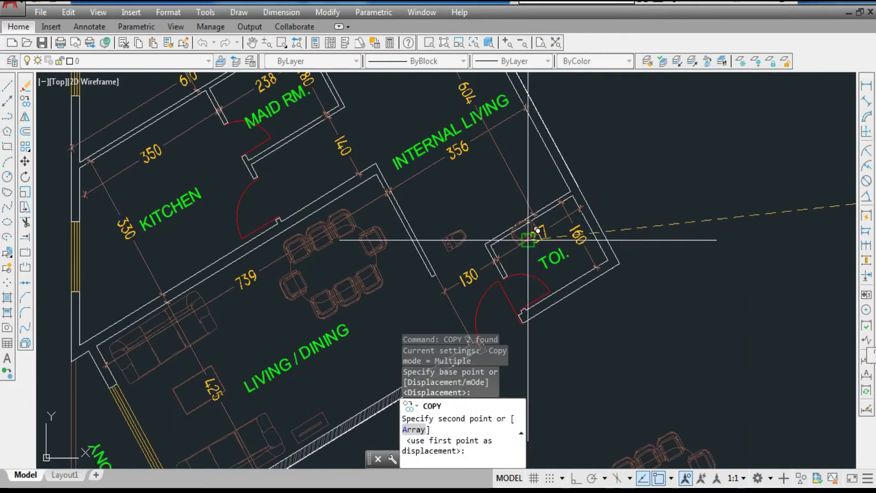
{"action": "key", "text": "Escape"}
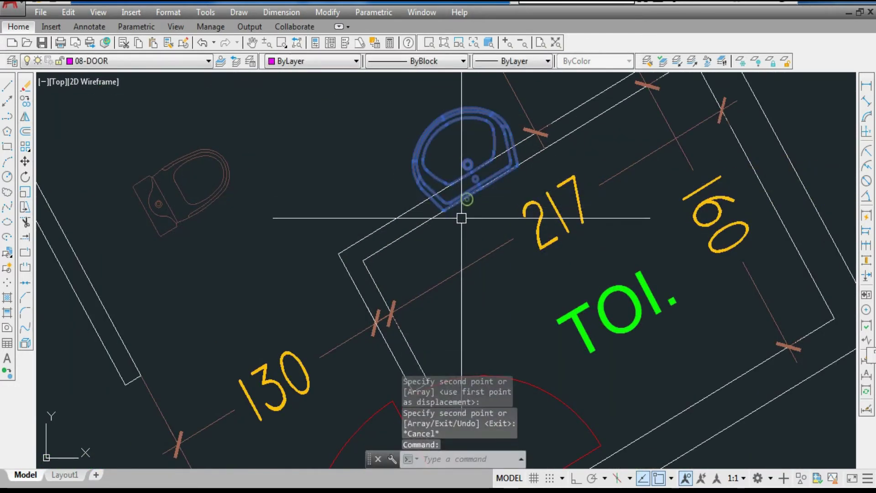
Mirror the copied washbasin across the inner wall face into the triangular unit's TOI. room, erasing the source object
{"action": "left_click", "coordinate": [462, 218]}
{"action": "type", "text": "mi"}
{"action": "key", "text": "Return"}
{"action": "scroll", "coordinate": [416, 196], "scroll_direction": "up", "scroll_amount": 4}
{"action": "left_click", "coordinate": [479, 176]}
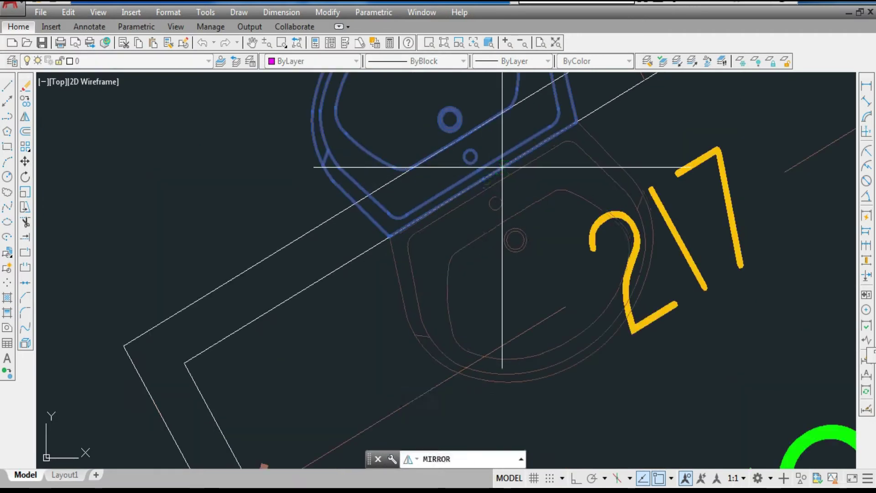
{"action": "left_click", "coordinate": [502, 167]}
{"action": "key", "text": "y"}
{"action": "key", "text": "Return"}
Move the copied toilet so the back of its tank sits on the inner face of the TOI. room's outer wall
{"action": "scroll", "coordinate": [501, 167], "scroll_direction": "down", "scroll_amount": 5}
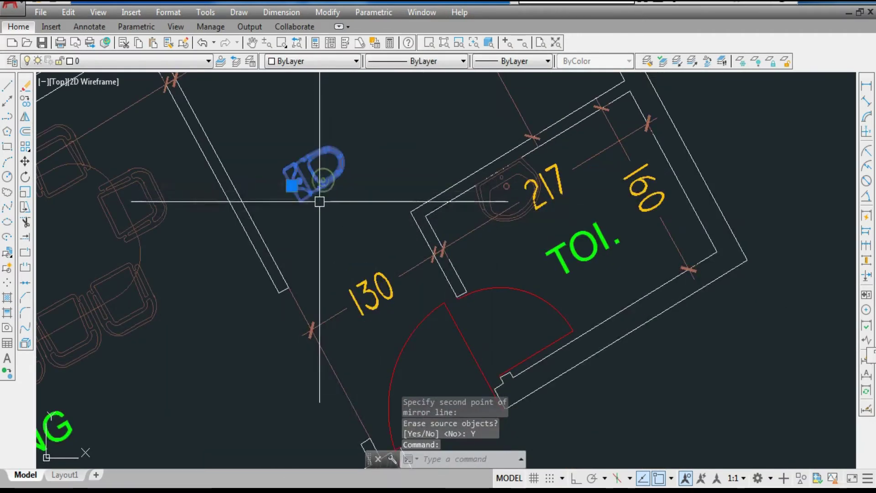
{"action": "type", "text": "m"}
{"action": "key", "text": "Return"}
{"action": "scroll", "coordinate": [292, 178], "scroll_direction": "up", "scroll_amount": 5}
{"action": "left_click", "coordinate": [267, 152]}
{"action": "scroll", "coordinate": [180, 188], "scroll_direction": "down", "scroll_amount": 6}
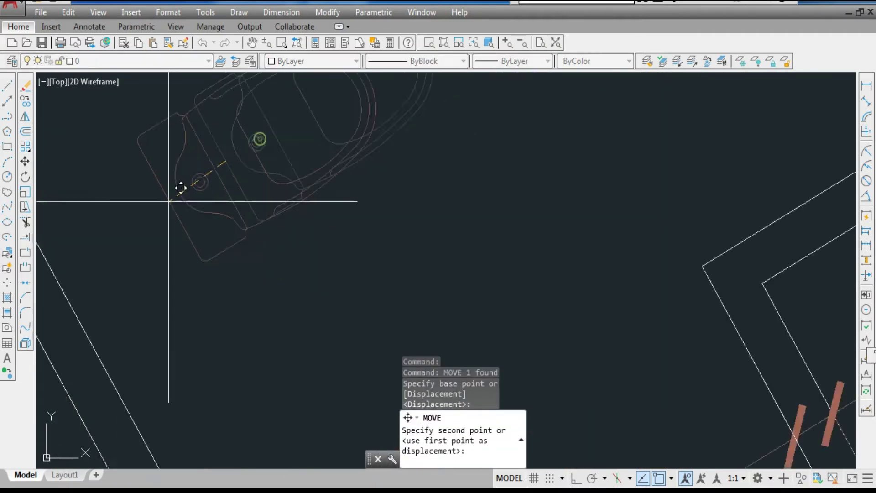
{"action": "scroll", "coordinate": [378, 202], "scroll_direction": "up", "scroll_amount": 6}
{"action": "left_click", "coordinate": [435, 165]}
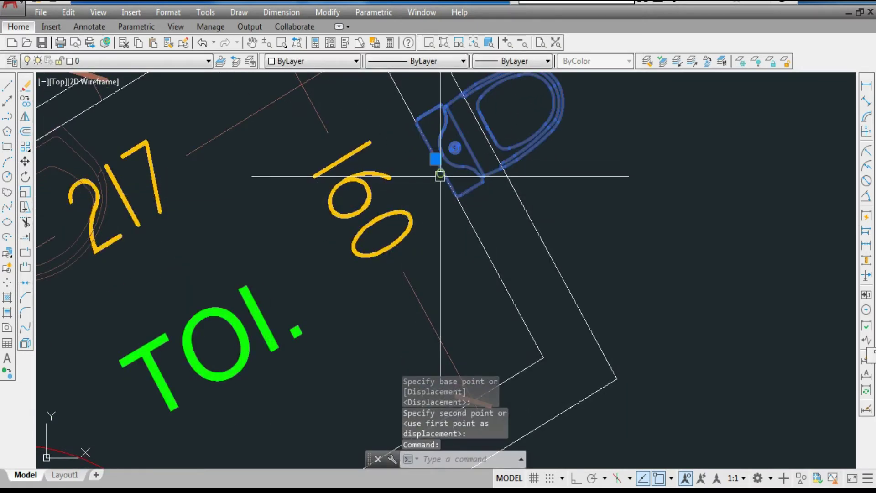
Mirror the toilet across the outer wall's inner face into the TOI. room, erasing the source object
{"action": "type", "text": "mi"}
{"action": "key", "text": "Return"}
{"action": "scroll", "coordinate": [448, 164], "scroll_direction": "up", "scroll_amount": 3}
{"action": "left_click", "coordinate": [429, 137]}
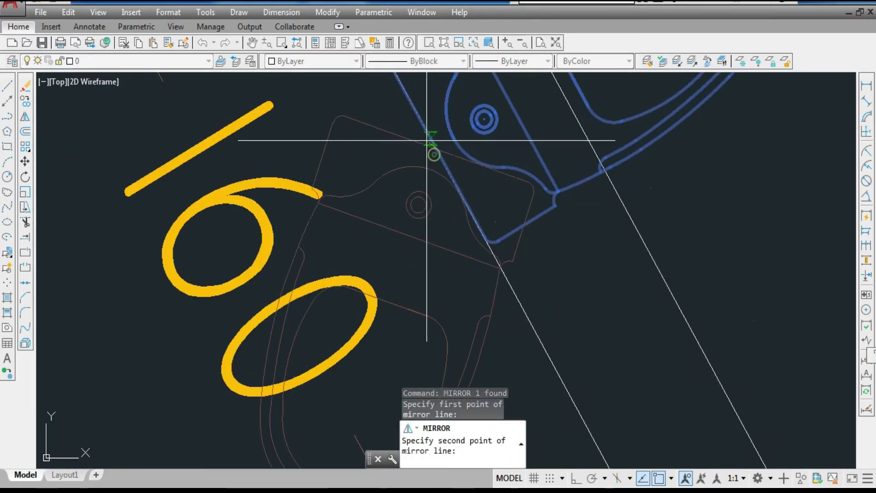
{"action": "scroll", "coordinate": [427, 133], "scroll_direction": "up", "scroll_amount": 1}
{"action": "left_click", "coordinate": [417, 115]}
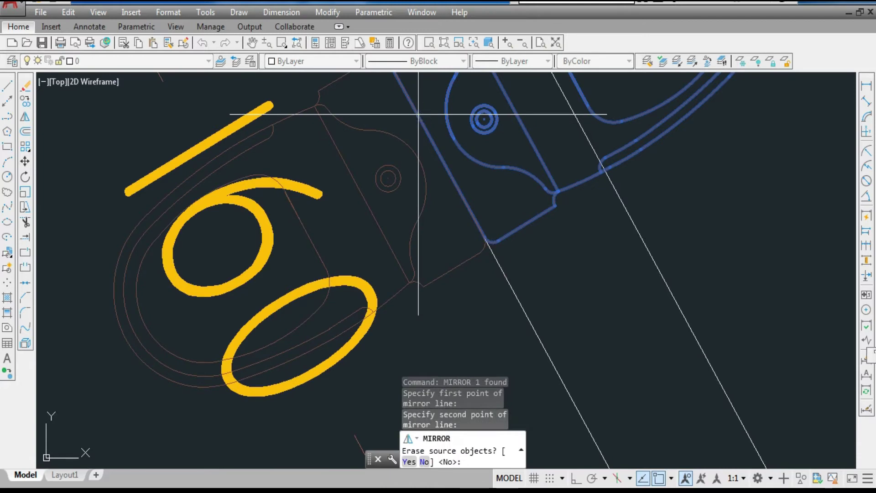
{"action": "type", "text": "y"}
{"action": "key", "text": "Return"}
{"action": "scroll", "coordinate": [440, 190], "scroll_direction": "down", "scroll_amount": 5}
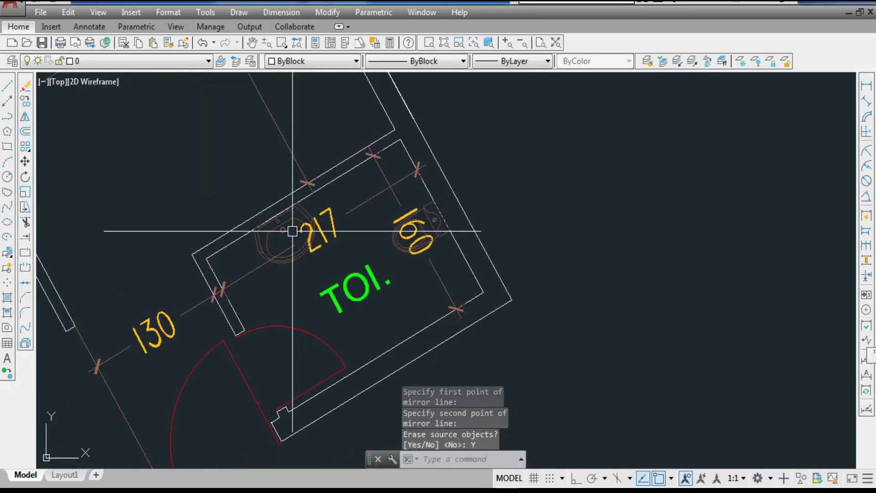
Move the 160 dimension in the TOI. room farther from the outer wall and erase the stray object beside it
{"action": "left_click", "coordinate": [431, 268]}
{"action": "type", "text": "m"}
{"action": "key", "text": "Return"}
{"action": "scroll", "coordinate": [454, 314], "scroll_direction": "up", "scroll_amount": 4}
{"action": "left_click", "coordinate": [470, 301]}
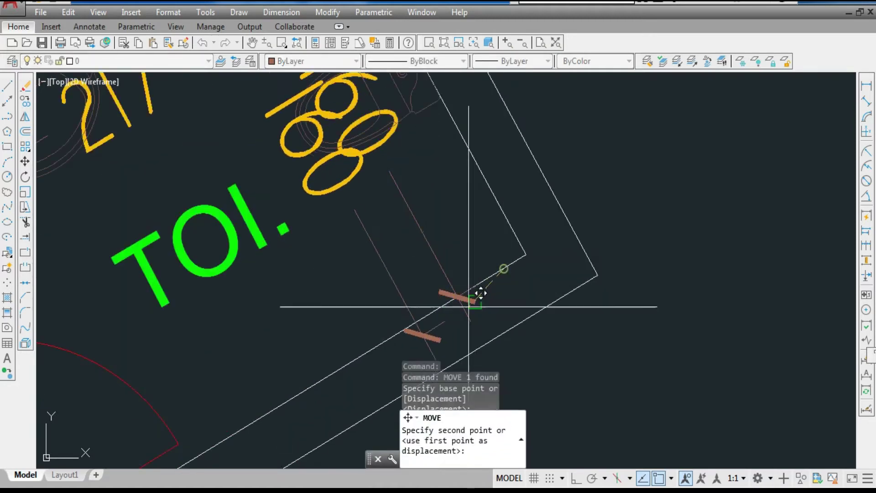
{"action": "left_click", "coordinate": [415, 316]}
{"action": "scroll", "coordinate": [438, 315], "scroll_direction": "down", "scroll_amount": 4}
{"action": "left_click", "coordinate": [446, 302]}
{"action": "left_click", "coordinate": [446, 302]}
{"action": "key", "text": "Delete"}
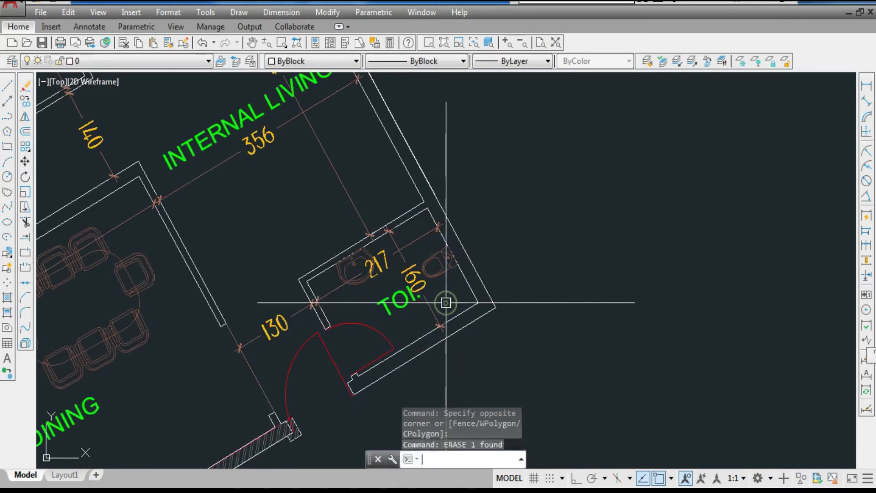
Copy the two armchairs and round table from the furnished apartment's VOID LIVING into the triangular unit's INTERNAL LIVING, along the outer wall
{"action": "scroll", "coordinate": [467, 320], "scroll_direction": "down", "scroll_amount": 5}
{"action": "scroll", "coordinate": [325, 244], "scroll_direction": "down", "scroll_amount": 2}
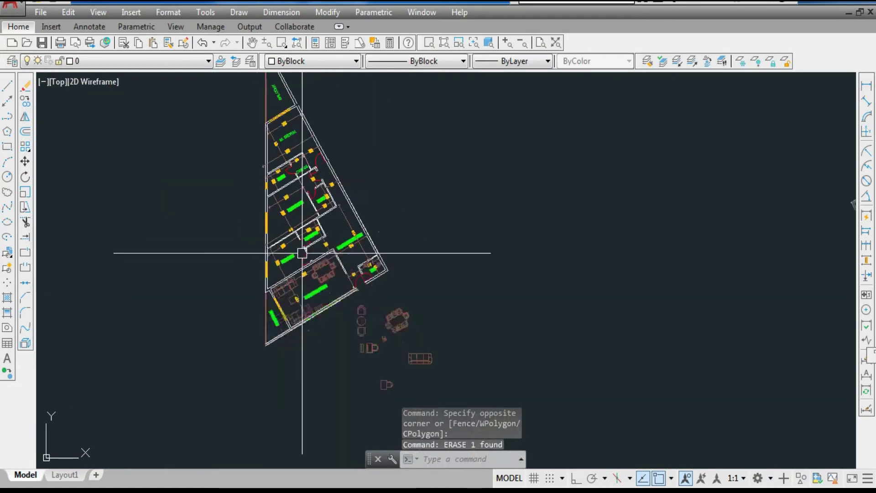
{"action": "scroll", "coordinate": [400, 437], "scroll_direction": "up", "scroll_amount": 1}
{"action": "scroll", "coordinate": [278, 310], "scroll_direction": "down", "scroll_amount": 2}
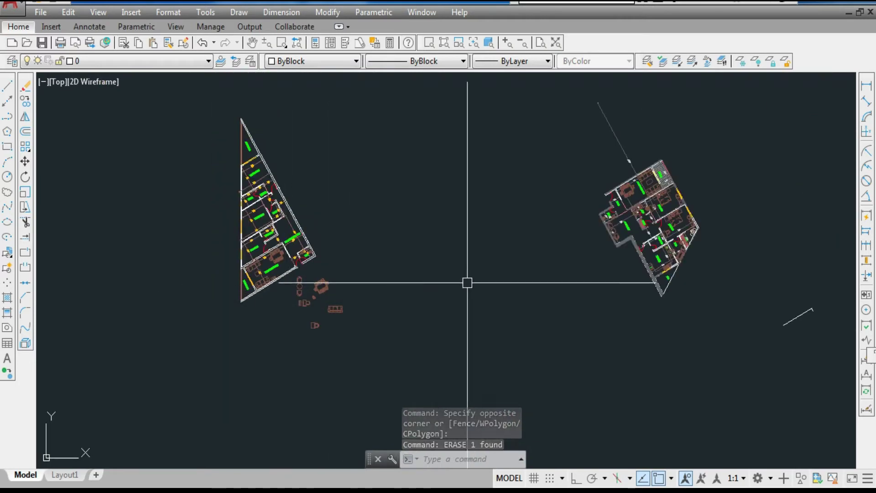
{"action": "scroll", "coordinate": [646, 240], "scroll_direction": "up", "scroll_amount": 5}
{"action": "left_click", "coordinate": [540, 229]}
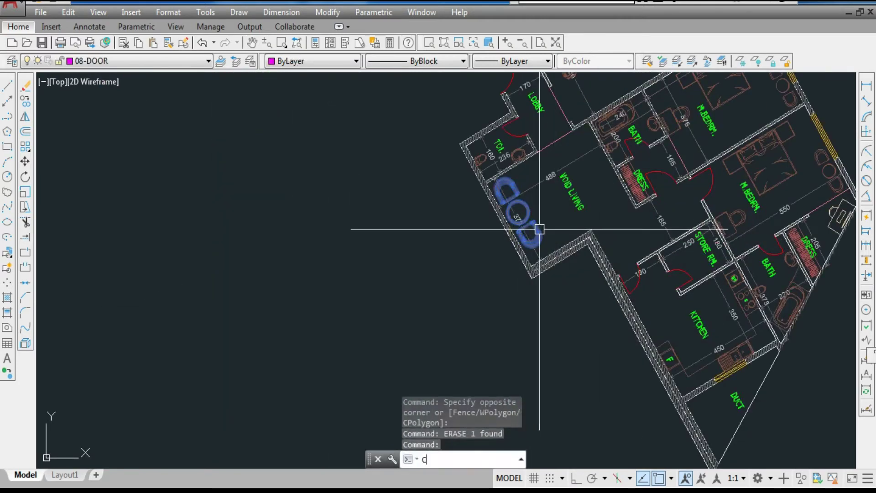
{"action": "type", "text": "o"}
{"action": "key", "text": "Return"}
{"action": "type", "text": "cp"}
{"action": "key", "text": "Return"}
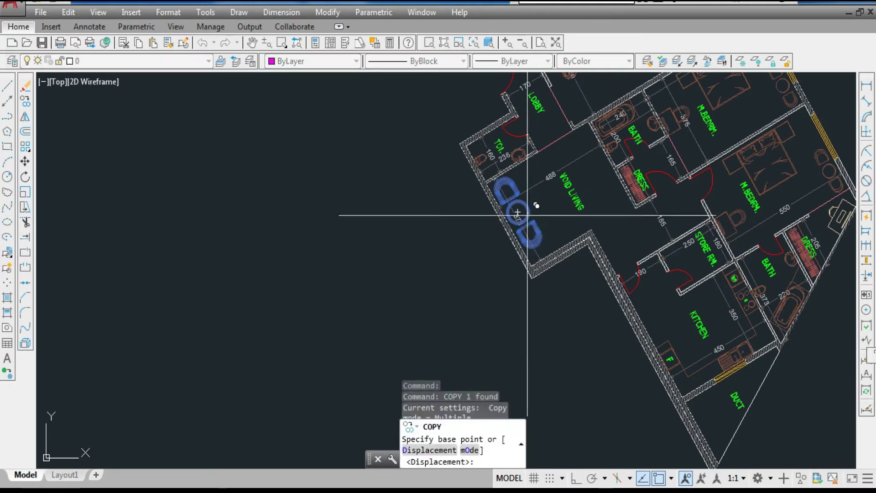
{"action": "left_click", "coordinate": [527, 214]}
{"action": "scroll", "coordinate": [591, 217], "scroll_direction": "down", "scroll_amount": 3}
{"action": "scroll", "coordinate": [269, 224], "scroll_direction": "up", "scroll_amount": 4}
{"action": "scroll", "coordinate": [265, 165], "scroll_direction": "up", "scroll_amount": 3}
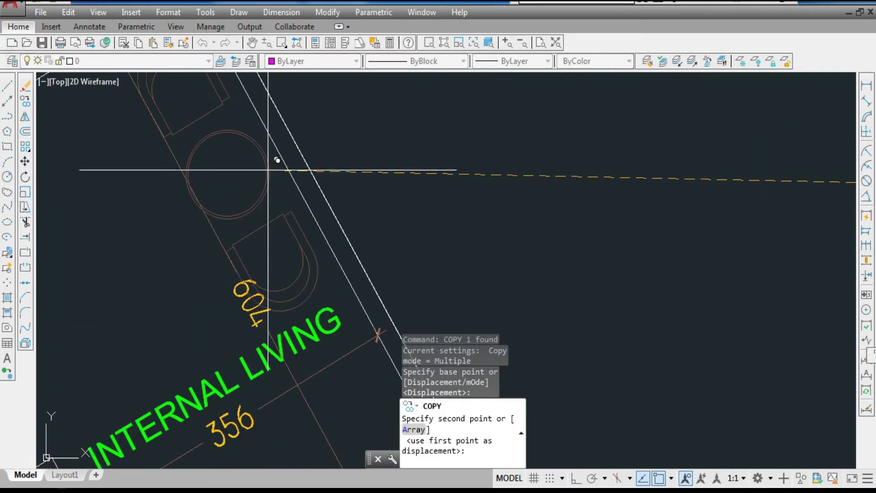
{"action": "left_click", "coordinate": [264, 168]}
{"action": "scroll", "coordinate": [322, 221], "scroll_direction": "down", "scroll_amount": 5}
{"action": "key", "text": "Escape"}
Review the triangular unit's rooms and the furnished apartment to compare their furnishing
{"action": "scroll", "coordinate": [303, 180], "scroll_direction": "up", "scroll_amount": 2}
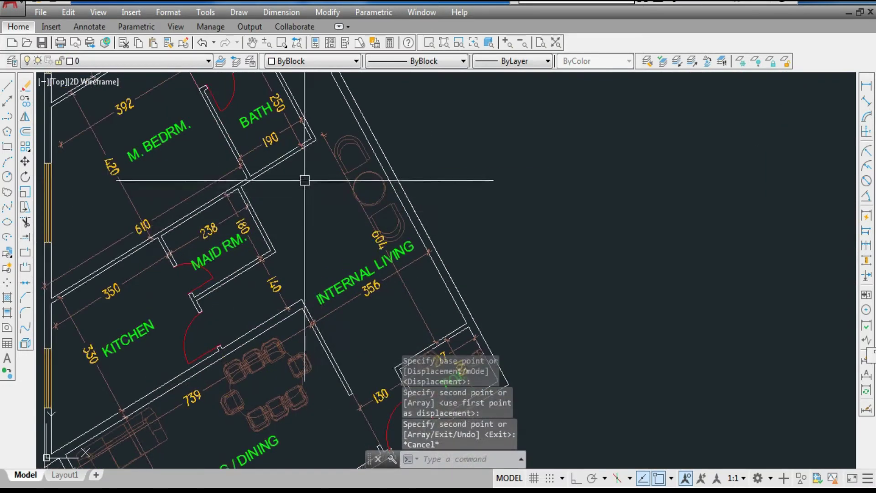
{"action": "scroll", "coordinate": [254, 219], "scroll_direction": "down", "scroll_amount": 4}
{"action": "scroll", "coordinate": [264, 186], "scroll_direction": "up", "scroll_amount": 4}
{"action": "scroll", "coordinate": [252, 216], "scroll_direction": "down", "scroll_amount": 6}
{"action": "scroll", "coordinate": [166, 234], "scroll_direction": "down", "scroll_amount": 3}
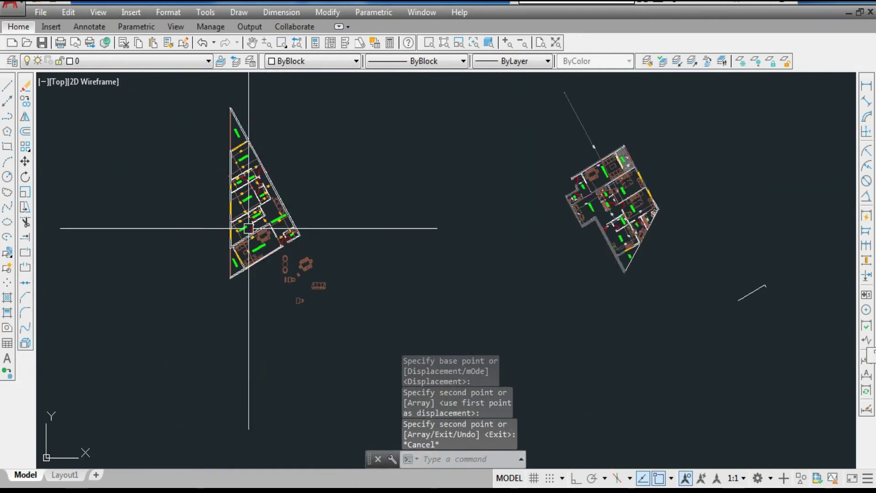
{"action": "scroll", "coordinate": [612, 228], "scroll_direction": "up", "scroll_amount": 5}
{"action": "scroll", "coordinate": [611, 275], "scroll_direction": "down", "scroll_amount": 3}
{"action": "scroll", "coordinate": [465, 237], "scroll_direction": "down", "scroll_amount": 2}
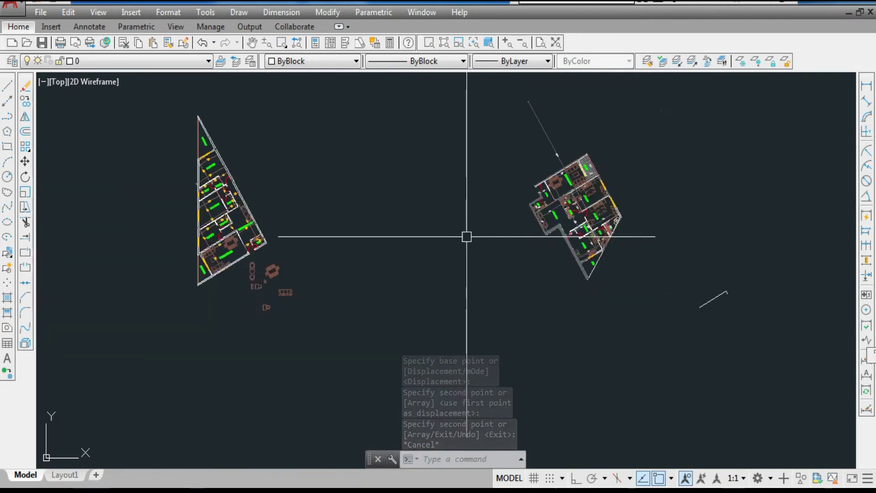
Draw a polyline along the KITCHEN's inner wall faces, from the upper window-wall corner through the lower corner to the door side
{"action": "scroll", "coordinate": [219, 211], "scroll_direction": "up", "scroll_amount": 8}
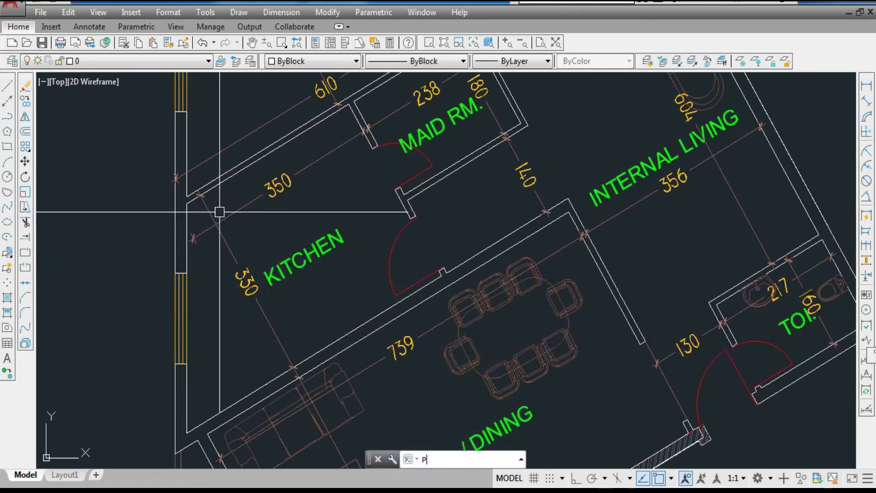
{"action": "key", "text": "Return"}
{"action": "scroll", "coordinate": [163, 242], "scroll_direction": "up", "scroll_amount": 1}
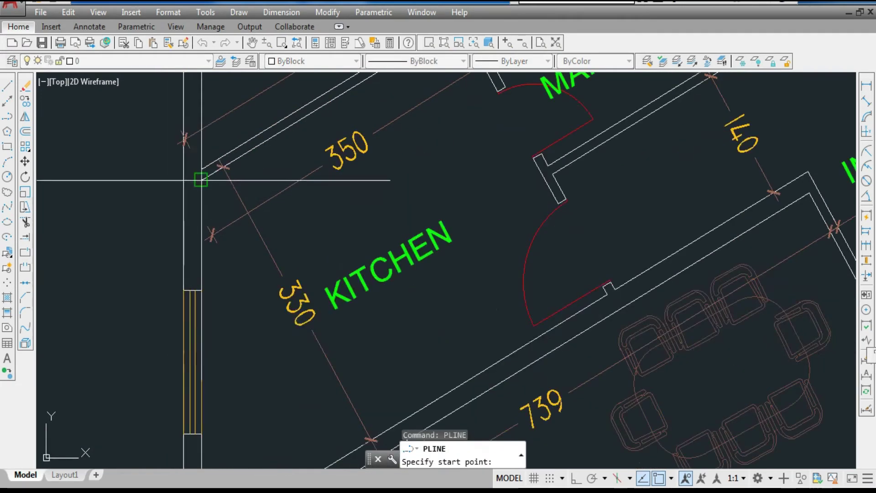
{"action": "left_click", "coordinate": [202, 180]}
{"action": "scroll", "coordinate": [198, 170], "scroll_direction": "down", "scroll_amount": 2}
{"action": "scroll", "coordinate": [178, 324], "scroll_direction": "up", "scroll_amount": 4}
{"action": "left_click", "coordinate": [199, 316]}
{"action": "scroll", "coordinate": [200, 316], "scroll_direction": "down", "scroll_amount": 4}
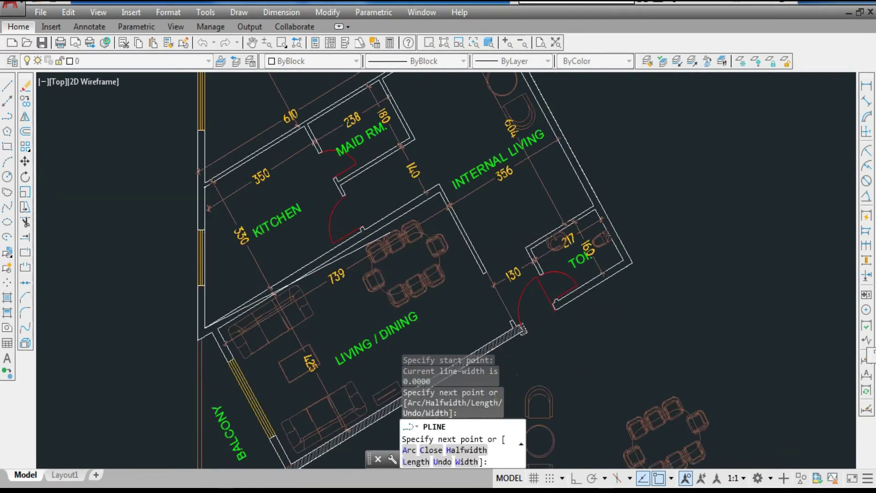
{"action": "scroll", "coordinate": [364, 214], "scroll_direction": "up", "scroll_amount": 4}
{"action": "left_click", "coordinate": [317, 234]}
{"action": "key", "text": "Escape"}
{"action": "key", "text": "Escape"}
Offset the KITCHEN wall polyline 60 into the room to form the counter edge along the window and lower walls
{"action": "scroll", "coordinate": [379, 261], "scroll_direction": "down", "scroll_amount": 4}
{"action": "type", "text": "OP"}
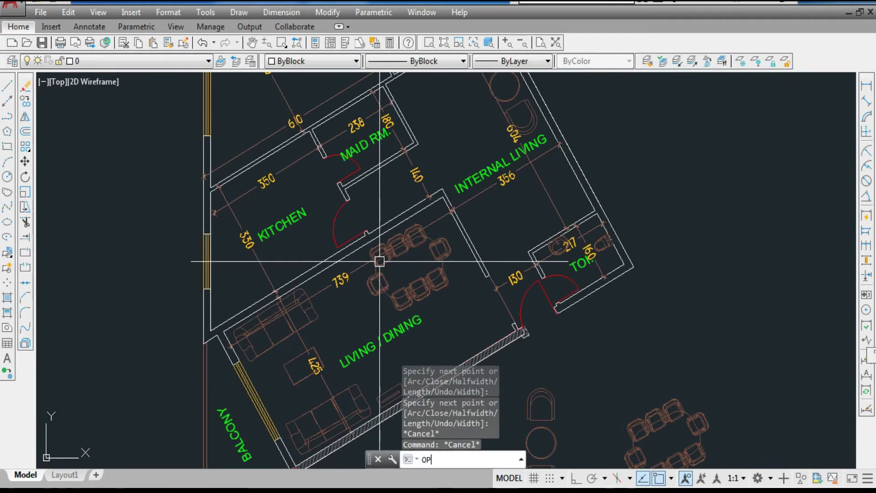
{"action": "key", "text": "BackSpace"}
{"action": "key", "text": "BackSpace"}
{"action": "type", "text": "O"}
{"action": "key", "text": "Return"}
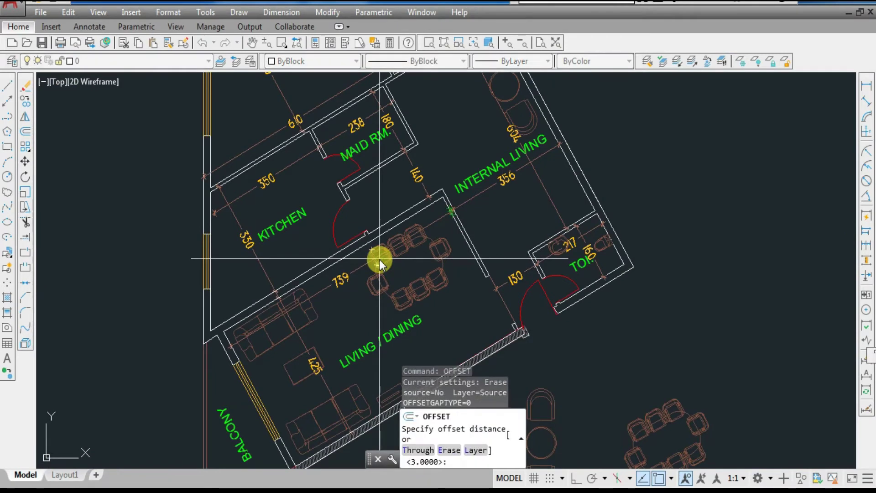
{"action": "type", "text": "60"}
{"action": "key", "text": "Return"}
{"action": "scroll", "coordinate": [303, 268], "scroll_direction": "up", "scroll_amount": 2}
{"action": "left_click", "coordinate": [297, 261]}
{"action": "left_click", "coordinate": [316, 222]}
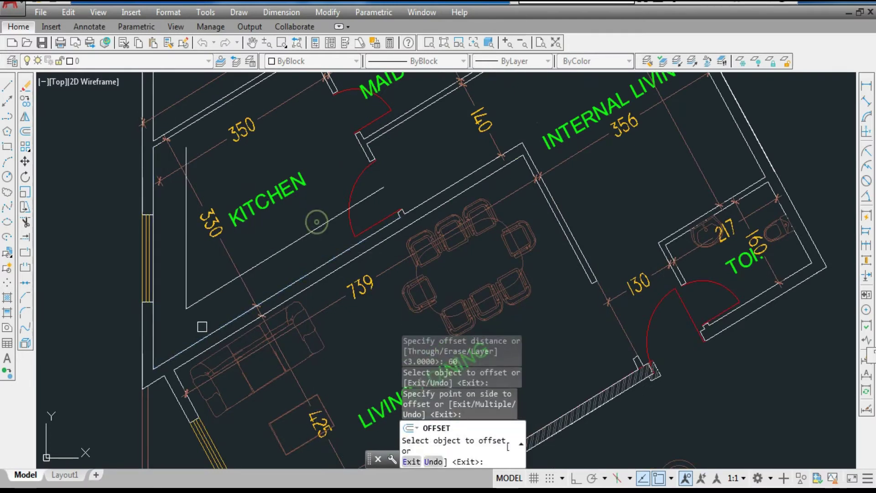
Erase the original polyline along the KITCHEN's wall faces
{"action": "key", "text": "Escape"}
{"action": "left_click", "coordinate": [191, 347]}
{"action": "key", "text": "Delete"}
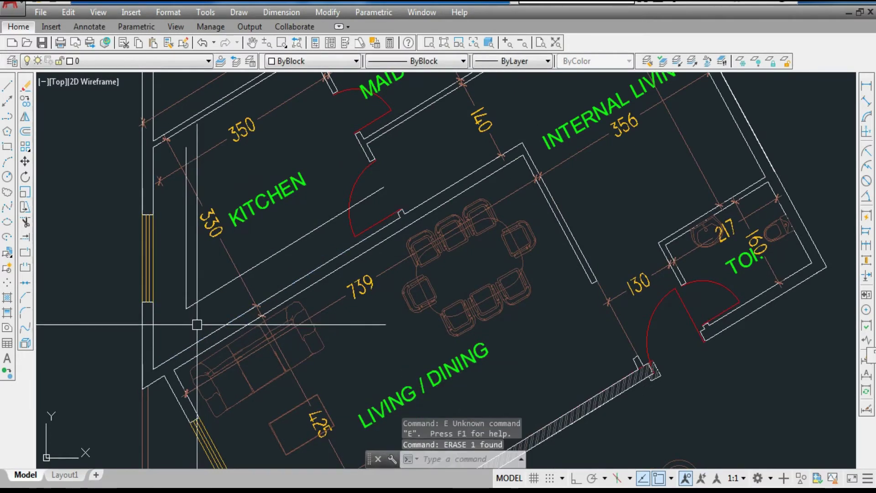
Copy the double sink from the furnished apartment's KITCHEN to the window of the triangular unit's KITCHEN
{"action": "scroll", "coordinate": [98, 273], "scroll_direction": "down", "scroll_amount": 10}
{"action": "scroll", "coordinate": [523, 312], "scroll_direction": "up", "scroll_amount": 8}
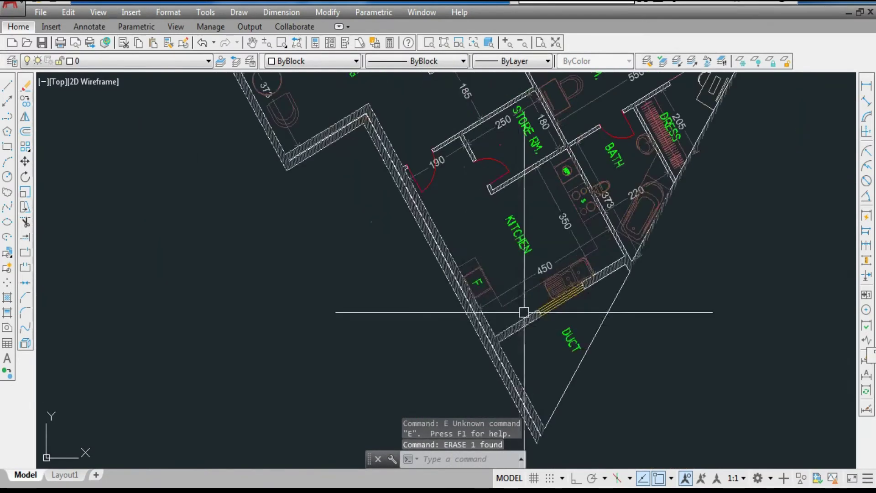
{"action": "type", "text": "o"}
{"action": "key", "text": "Return"}
{"action": "left_click", "coordinate": [561, 288]}
{"action": "scroll", "coordinate": [512, 293], "scroll_direction": "down", "scroll_amount": 8}
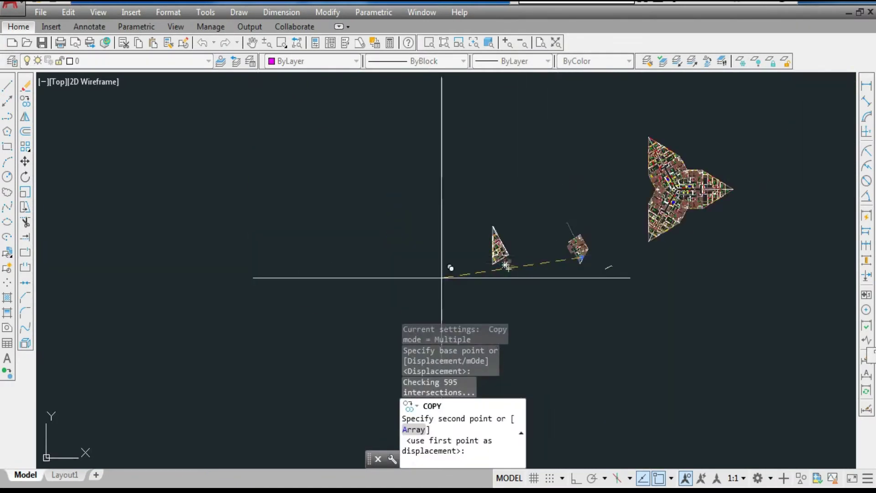
{"action": "scroll", "coordinate": [555, 267], "scroll_direction": "up", "scroll_amount": 4}
{"action": "scroll", "coordinate": [555, 268], "scroll_direction": "up", "scroll_amount": 12}
{"action": "left_click", "coordinate": [577, 279]}
{"action": "scroll", "coordinate": [554, 213], "scroll_direction": "down", "scroll_amount": 2}
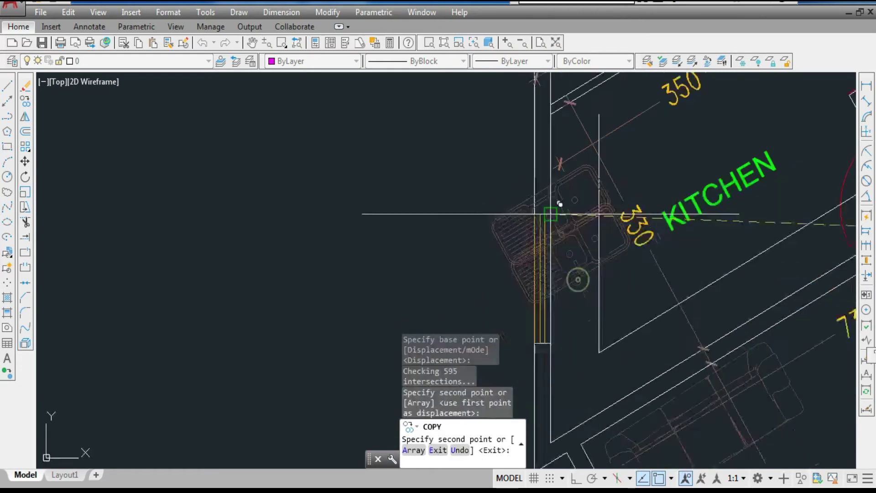
{"action": "key", "text": "Escape"}
Rotate the copied sink so it lies parallel to the window wall, within the counter, with its tap towards the window
{"action": "scroll", "coordinate": [580, 261], "scroll_direction": "up", "scroll_amount": 4}
{"action": "left_click", "coordinate": [574, 259]}
{"action": "type", "text": "RO"}
{"action": "key", "text": "Return"}
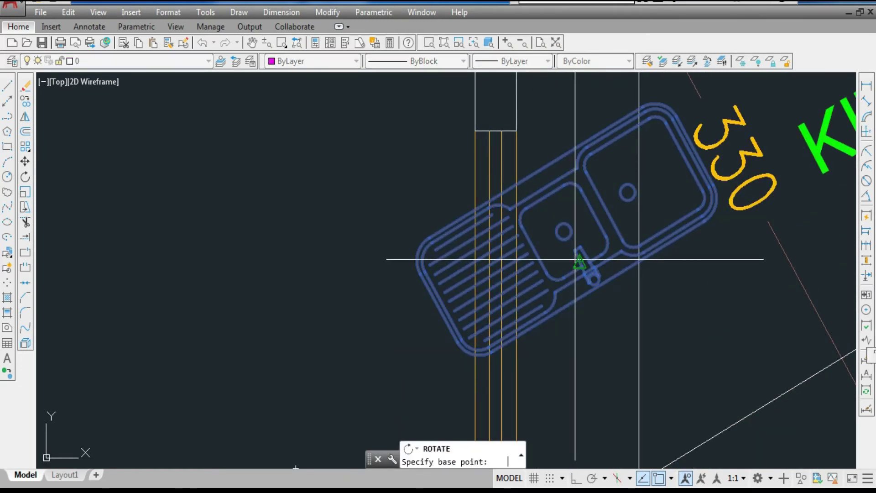
{"action": "left_click", "coordinate": [563, 231]}
{"action": "scroll", "coordinate": [518, 320], "scroll_direction": "down", "scroll_amount": 2}
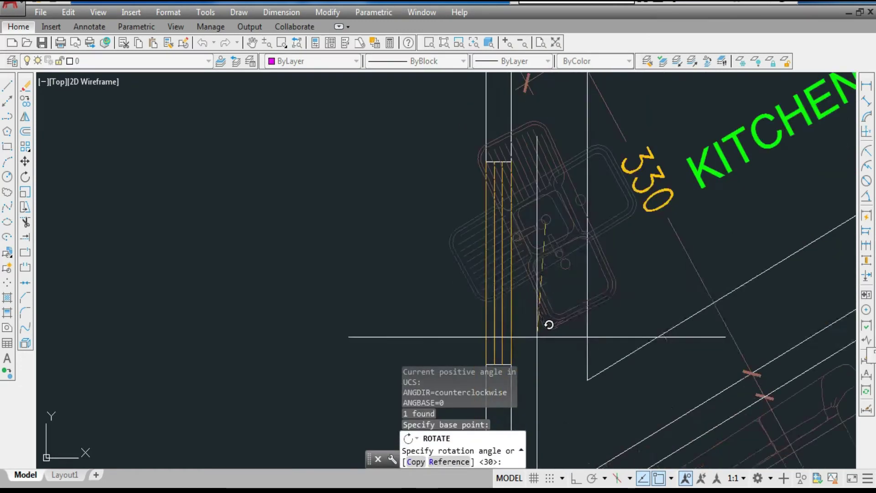
{"action": "left_click", "coordinate": [494, 333]}
{"action": "left_click", "coordinate": [531, 317]}
{"action": "key", "text": "Return"}
{"action": "left_click", "coordinate": [549, 242]}
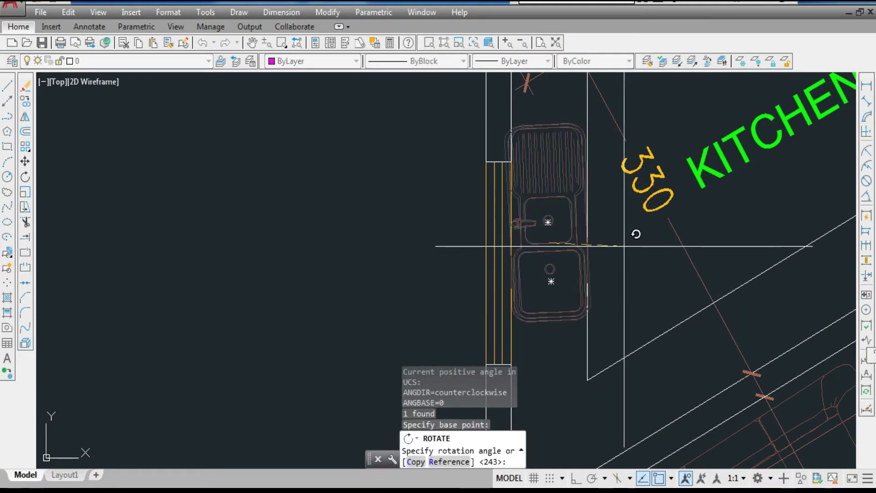
{"action": "left_click", "coordinate": [624, 247]}
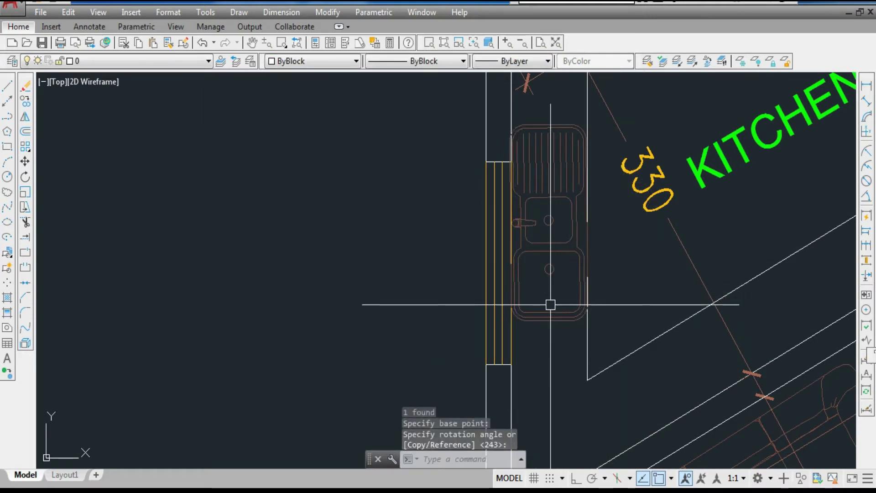
Extend the counter edge to the KITCHEN's upper wall and set its colour to the furniture's brown Color 25
{"action": "scroll", "coordinate": [381, 271], "scroll_direction": "down", "scroll_amount": 4}
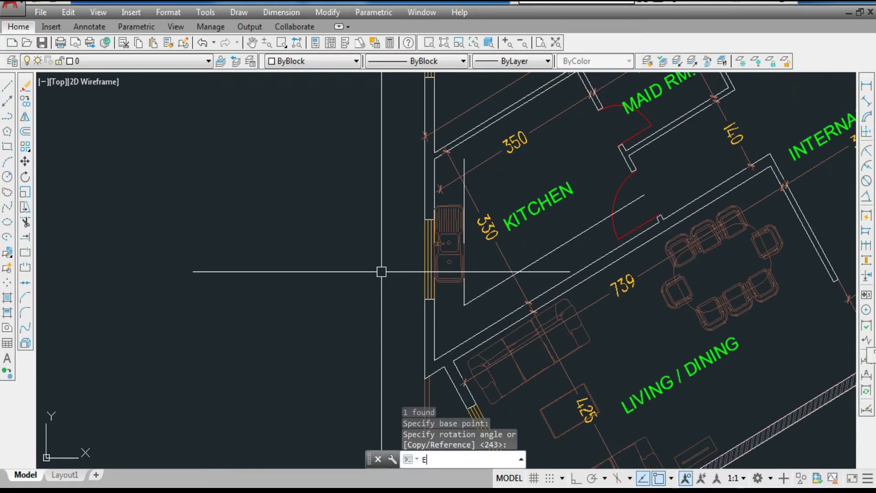
{"action": "key", "text": "Return"}
{"action": "right_click", "coordinate": [381, 272]}
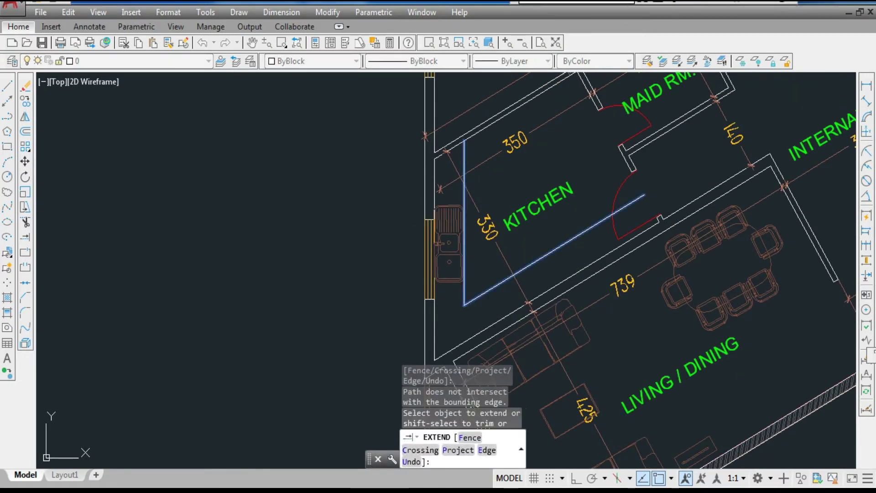
{"action": "left_click", "coordinate": [452, 162]}
{"action": "key", "text": "Escape"}
{"action": "left_click", "coordinate": [332, 56]}
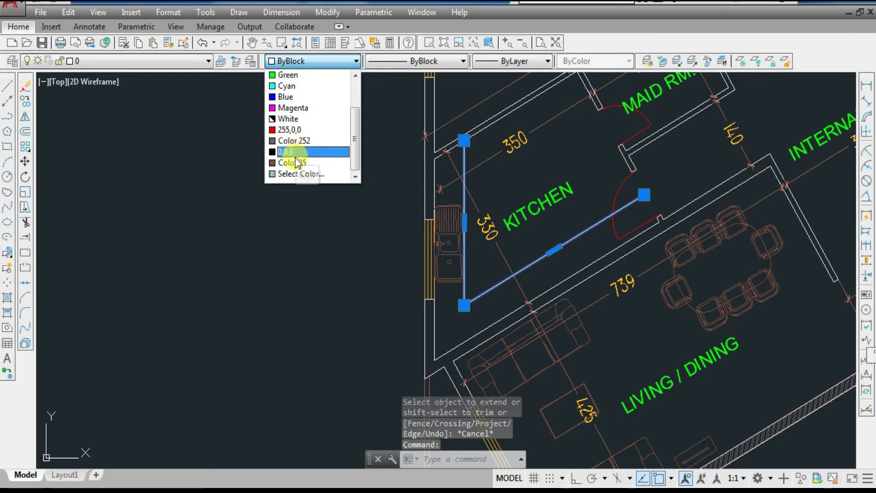
{"action": "left_click", "coordinate": [293, 161]}
{"action": "key", "text": "Escape"}
Copy the four-burner stove with its outline and S label from the furnished apartment's KITCHEN into the triangular unit's KITCHEN
{"action": "scroll", "coordinate": [229, 220], "scroll_direction": "down", "scroll_amount": 2}
{"action": "scroll", "coordinate": [373, 254], "scroll_direction": "up", "scroll_amount": 4}
{"action": "scroll", "coordinate": [281, 236], "scroll_direction": "down", "scroll_amount": 2}
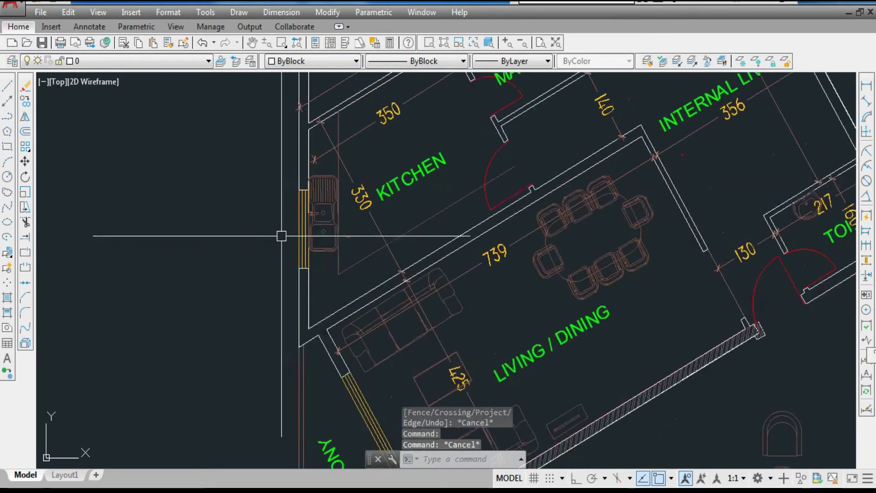
{"action": "scroll", "coordinate": [282, 256], "scroll_direction": "down", "scroll_amount": 5}
{"action": "scroll", "coordinate": [805, 242], "scroll_direction": "up", "scroll_amount": 10}
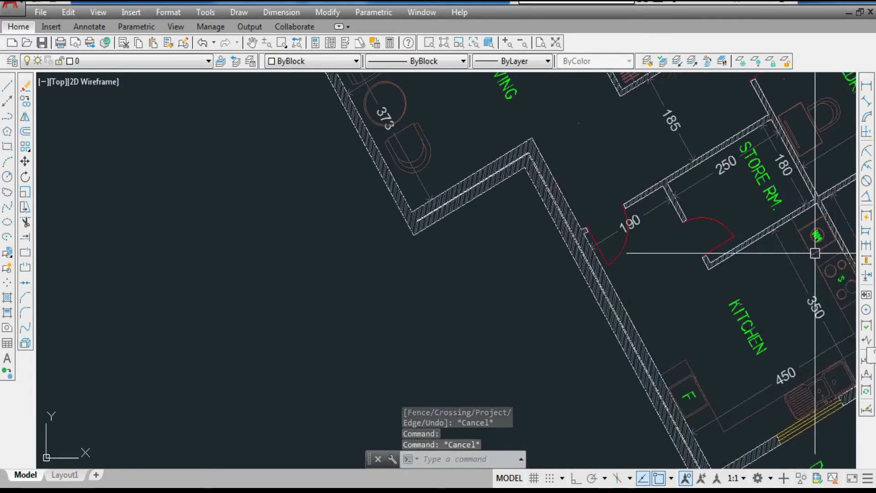
{"action": "left_click", "coordinate": [789, 280]}
{"action": "scroll", "coordinate": [802, 298], "scroll_direction": "up", "scroll_amount": 3}
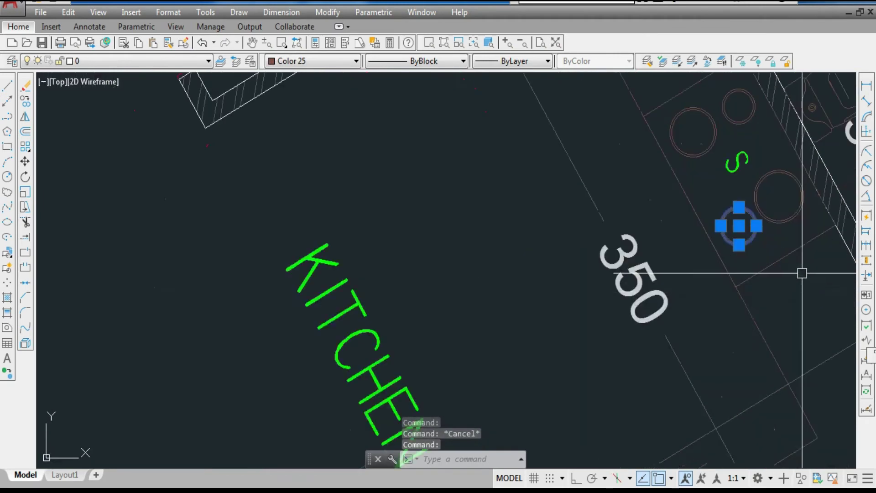
{"action": "left_click", "coordinate": [801, 274]}
{"action": "left_click", "coordinate": [748, 210]}
{"action": "left_click", "coordinate": [739, 172]}
{"action": "left_click", "coordinate": [722, 142]}
{"action": "left_click", "coordinate": [728, 141]}
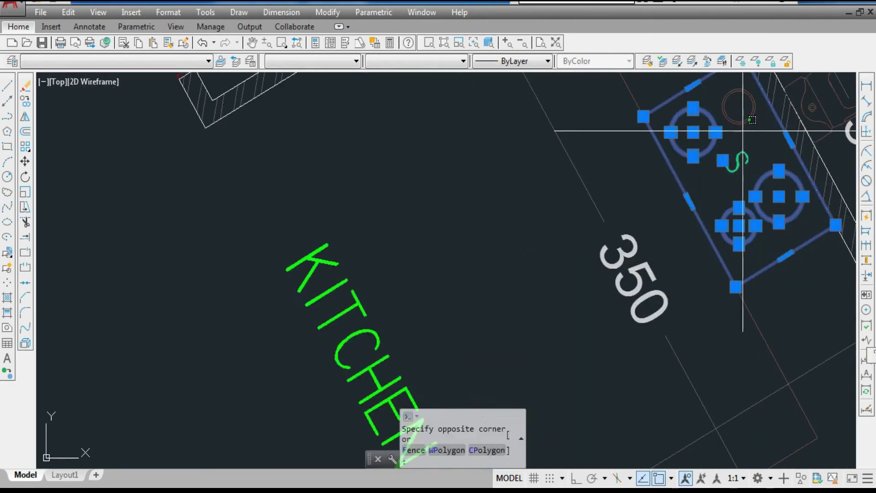
{"action": "type", "text": "CO"}
{"action": "key", "text": "Return"}
{"action": "left_click", "coordinate": [742, 181]}
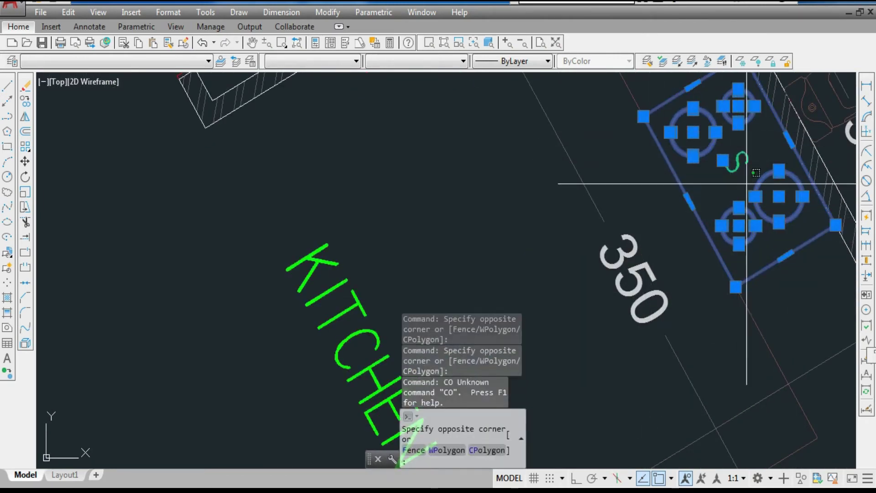
{"action": "left_click", "coordinate": [743, 185]}
{"action": "type", "text": "COPY"}
{"action": "key", "text": "Return"}
{"action": "left_click", "coordinate": [722, 161]}
{"action": "scroll", "coordinate": [803, 182], "scroll_direction": "down", "scroll_amount": 8}
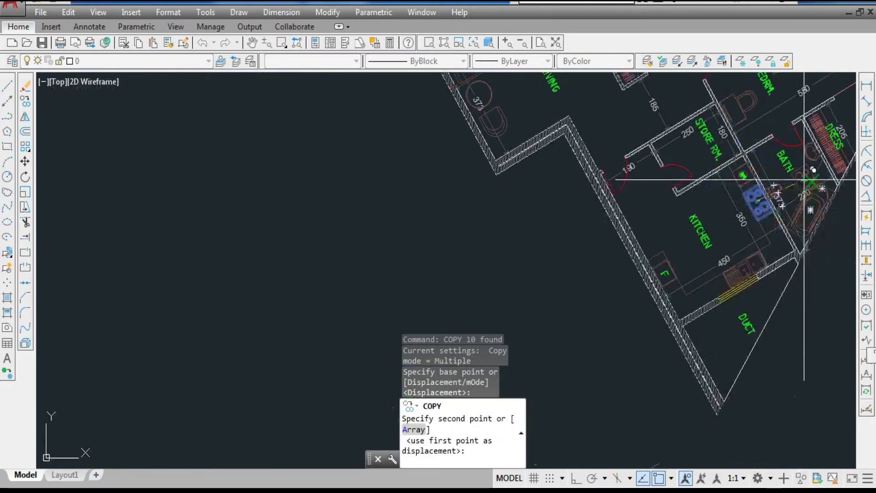
{"action": "scroll", "coordinate": [490, 196], "scroll_direction": "up", "scroll_amount": 3}
{"action": "scroll", "coordinate": [478, 208], "scroll_direction": "down", "scroll_amount": 3}
{"action": "scroll", "coordinate": [475, 177], "scroll_direction": "up", "scroll_amount": 11}
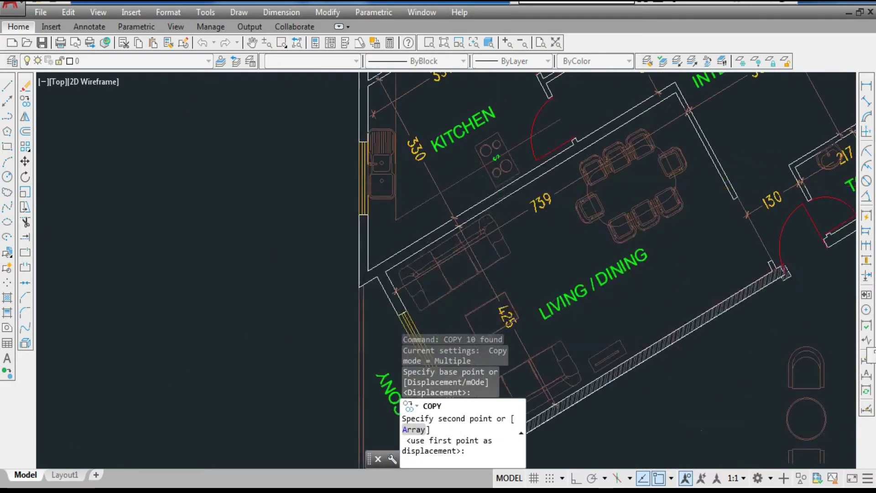
{"action": "left_click", "coordinate": [474, 183]}
{"action": "key", "text": "Escape"}
Rotate the copied stove so its long side runs parallel to the KITCHEN's lower wall
{"action": "left_click", "coordinate": [417, 91]}
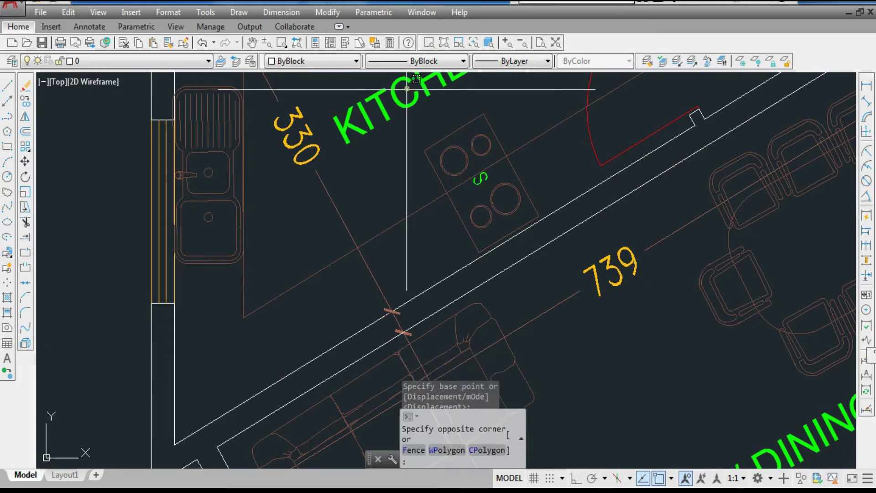
{"action": "left_click", "coordinate": [569, 272]}
{"action": "type", "text": "Ro"}
{"action": "key", "text": "Return"}
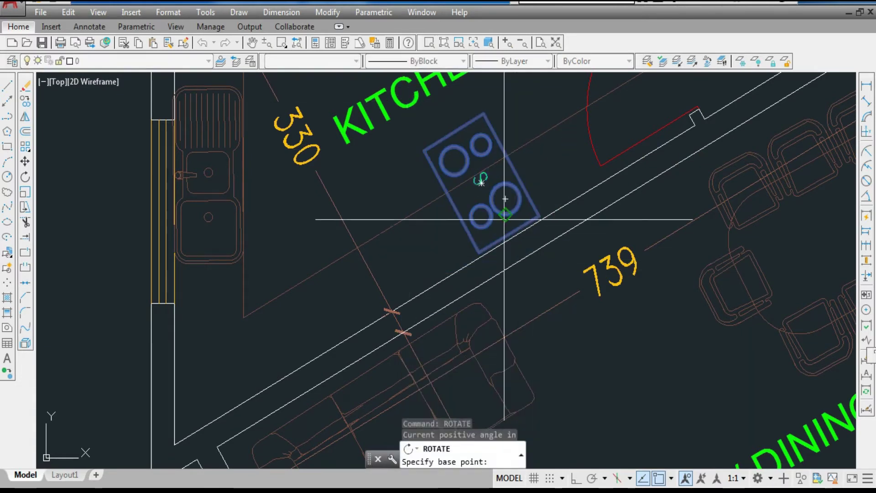
{"action": "left_click", "coordinate": [502, 196]}
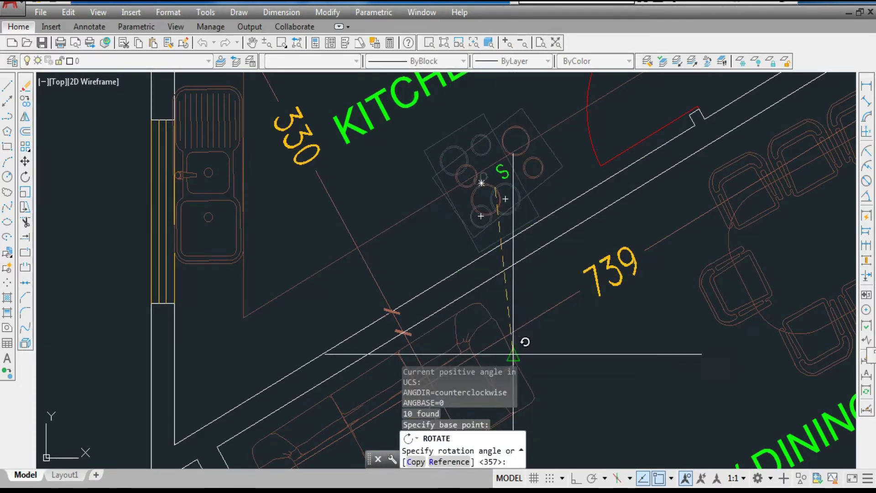
{"action": "scroll", "coordinate": [514, 278], "scroll_direction": "up", "scroll_amount": 3}
{"action": "left_click", "coordinate": [479, 310]}
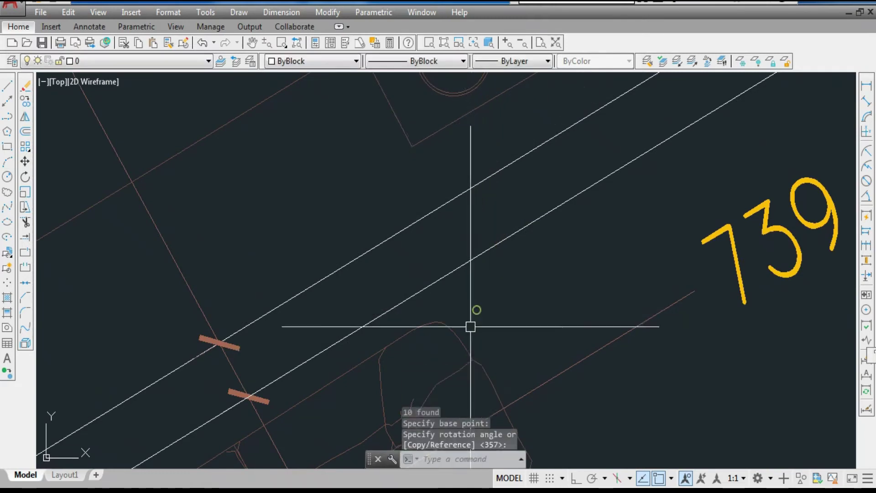
Move the stove by its outline corner onto the inner face of the KITCHEN's lower wall
{"action": "scroll", "coordinate": [468, 319], "scroll_direction": "down", "scroll_amount": 3}
{"action": "type", "text": "M"}
{"action": "key", "text": "Return"}
{"action": "type", "text": "P"}
{"action": "key", "text": "Return"}
{"action": "key", "text": "Return"}
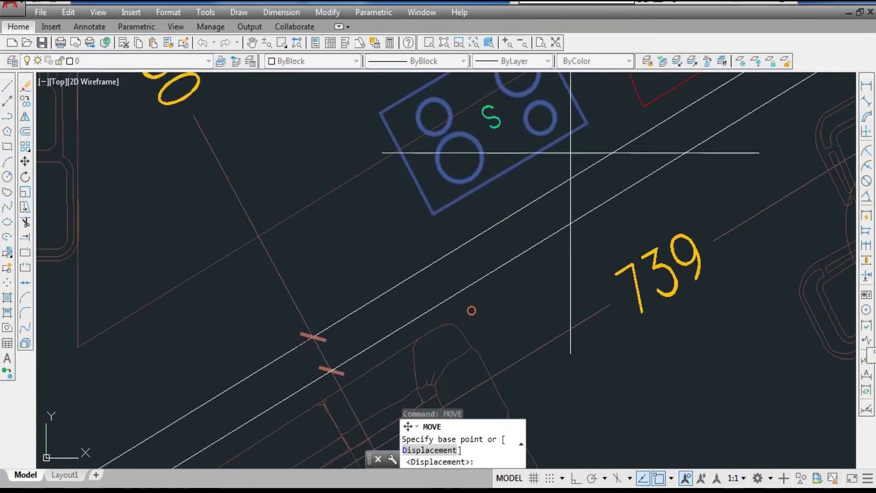
{"action": "left_click", "coordinate": [586, 124]}
{"action": "left_click", "coordinate": [569, 181]}
{"action": "scroll", "coordinate": [452, 287], "scroll_direction": "down", "scroll_amount": 4}
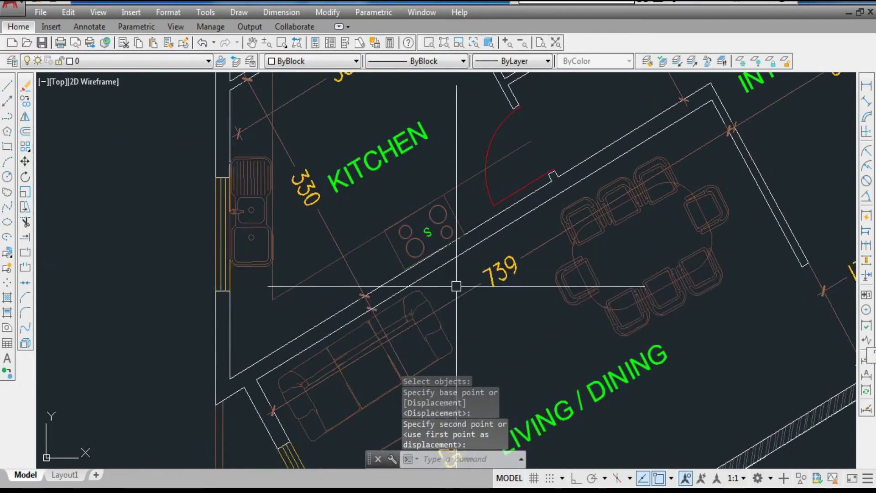
Move the stove along the KITCHEN's lower wall, away from the door and closer to the window-wall corner
{"action": "scroll", "coordinate": [395, 290], "scroll_direction": "up", "scroll_amount": 3}
{"action": "type", "text": "M"}
{"action": "key", "text": "Return"}
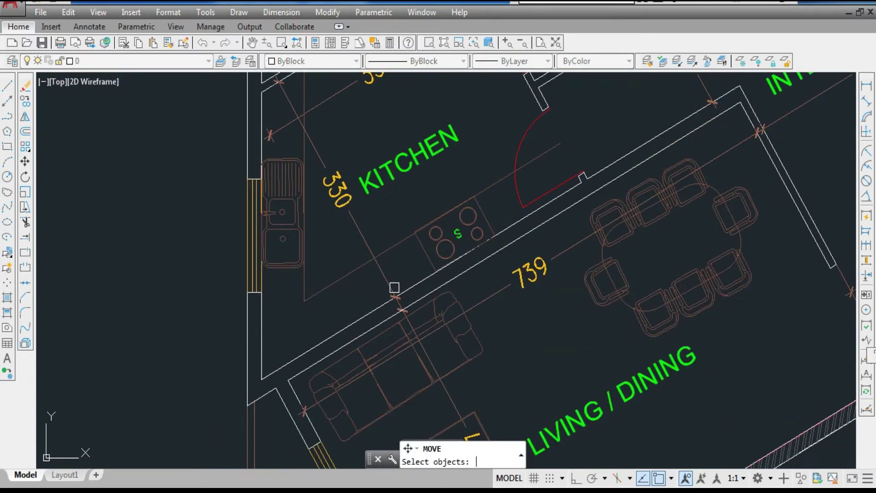
{"action": "type", "text": "P"}
{"action": "key", "text": "Return"}
{"action": "key", "text": "Return"}
{"action": "left_click", "coordinate": [393, 288]}
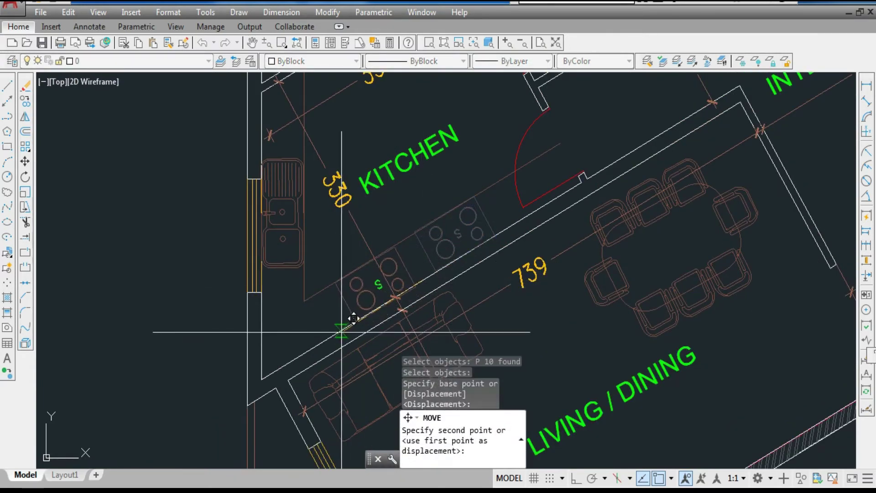
{"action": "scroll", "coordinate": [358, 285], "scroll_direction": "up", "scroll_amount": 2}
{"action": "scroll", "coordinate": [274, 274], "scroll_direction": "down", "scroll_amount": 6}
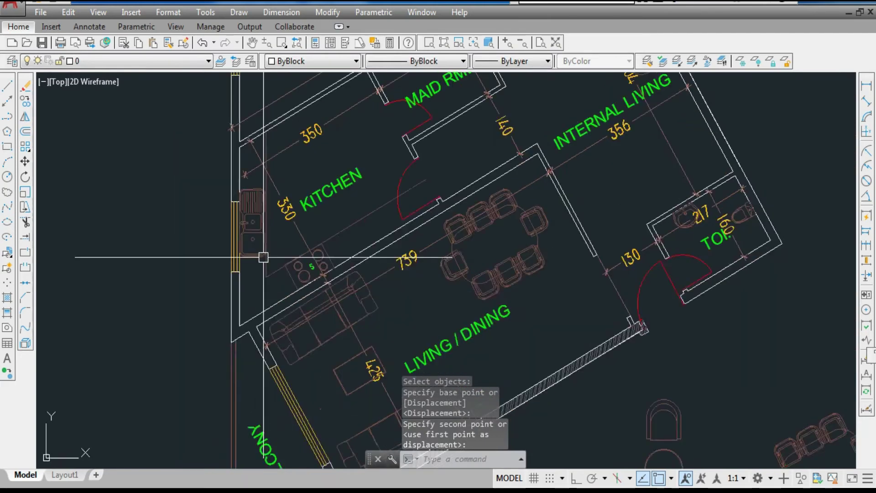
Move the WM washing machine from the furnished apartment's KITCHEN onto the triangular unit's counter, between the stove and the door
{"action": "scroll", "coordinate": [729, 236], "scroll_direction": "up", "scroll_amount": 5}
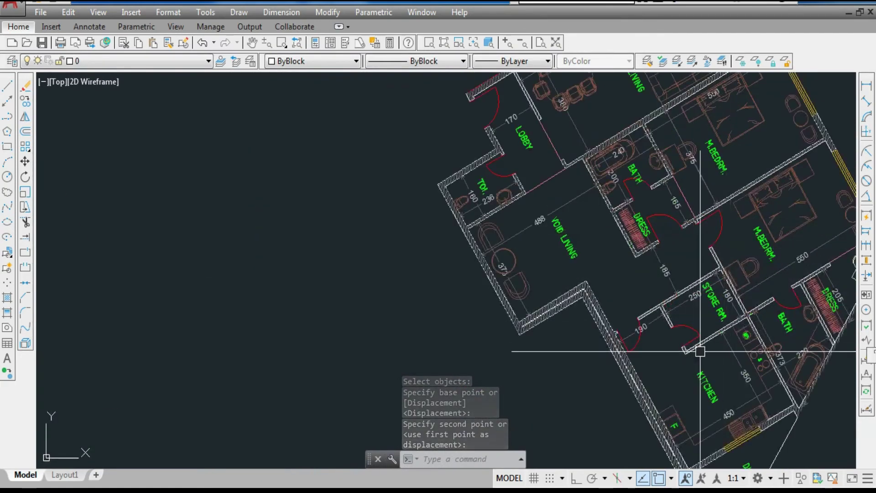
{"action": "scroll", "coordinate": [756, 359], "scroll_direction": "up", "scroll_amount": 5}
{"action": "left_click", "coordinate": [743, 321]}
{"action": "left_click", "coordinate": [718, 262]}
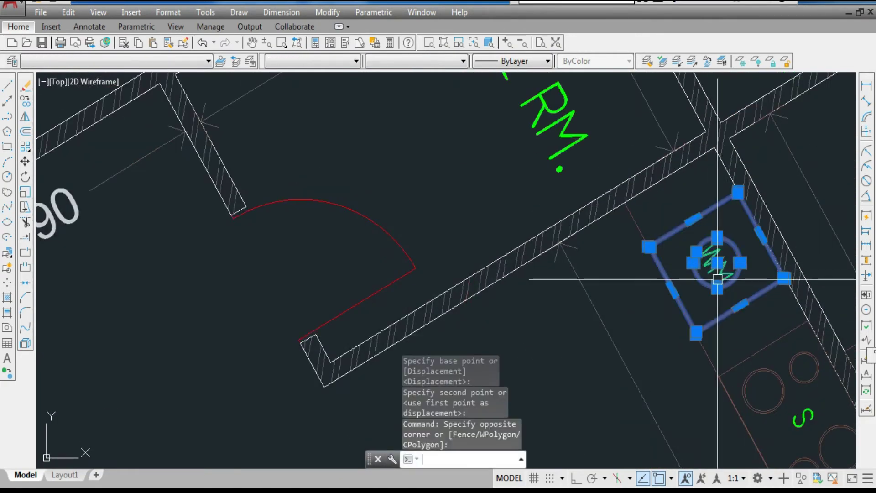
{"action": "type", "text": "m"}
{"action": "key", "text": "Return"}
{"action": "left_click", "coordinate": [716, 237]}
{"action": "scroll", "coordinate": [716, 241], "scroll_direction": "down", "scroll_amount": 6}
{"action": "scroll", "coordinate": [266, 242], "scroll_direction": "up", "scroll_amount": 3}
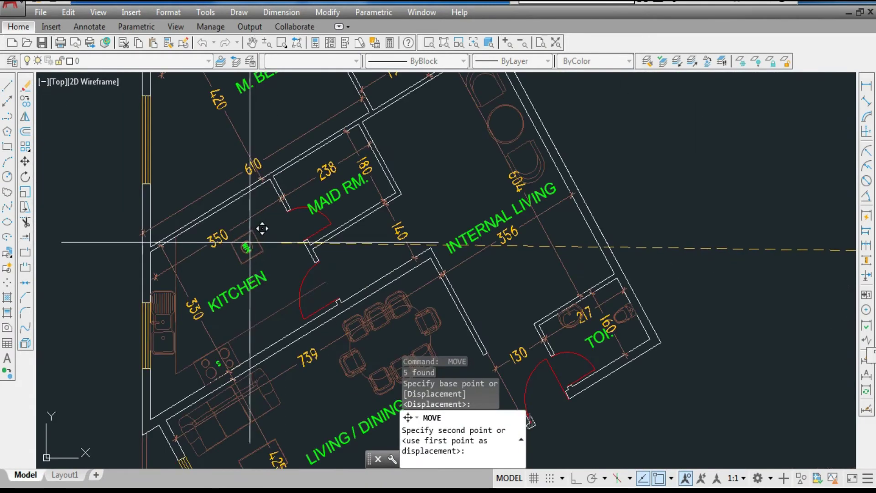
{"action": "scroll", "coordinate": [250, 242], "scroll_direction": "up", "scroll_amount": 6}
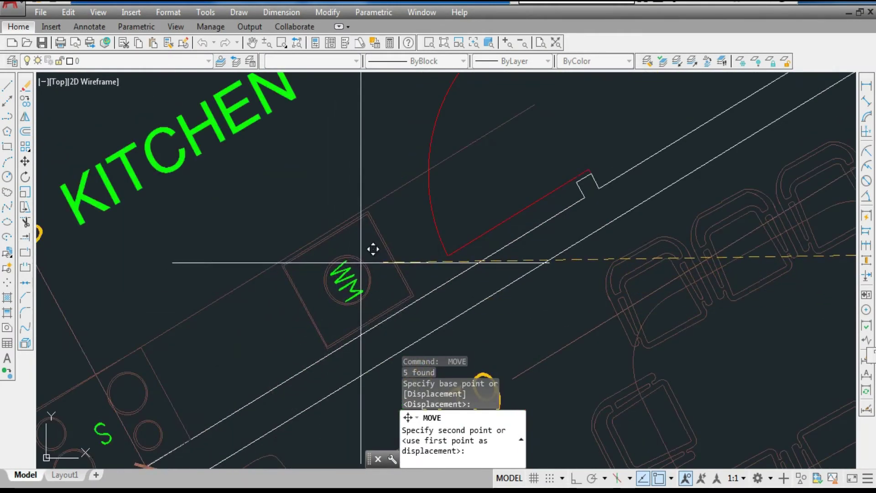
{"action": "key", "text": "Escape"}
Rotate the WM washing machine about its centre so its label reads along the KITCHEN's lower wall
{"action": "left_click_drag", "start_coordinate": [399, 254], "coordinate": [326, 301]}
{"action": "type", "text": "RO"}
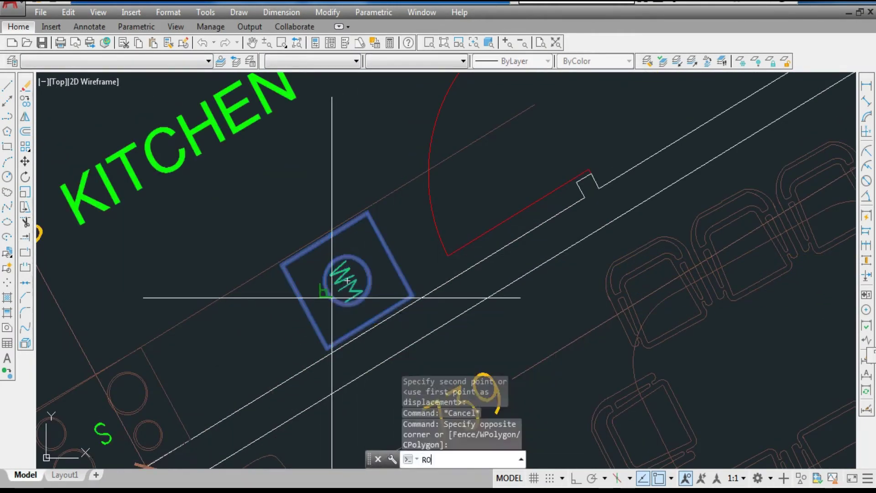
{"action": "key", "text": "Return"}
{"action": "key", "text": "F8"}
{"action": "left_click", "coordinate": [347, 280]}
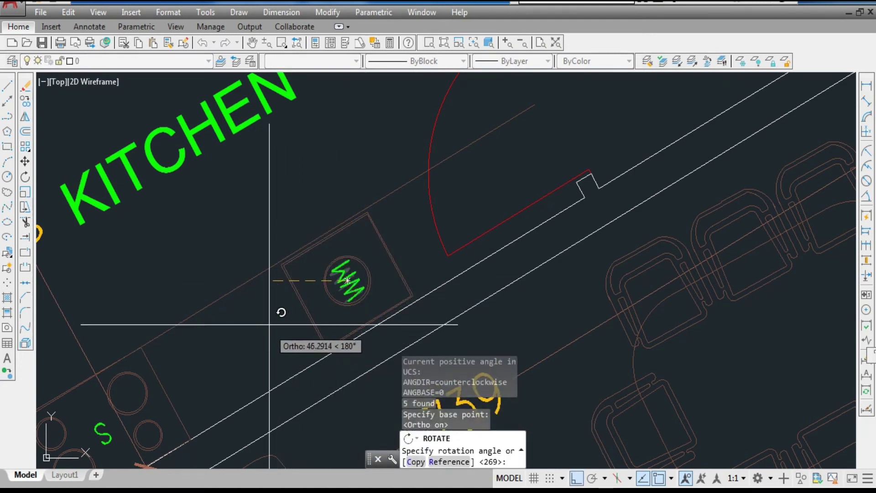
{"action": "key", "text": "F8"}
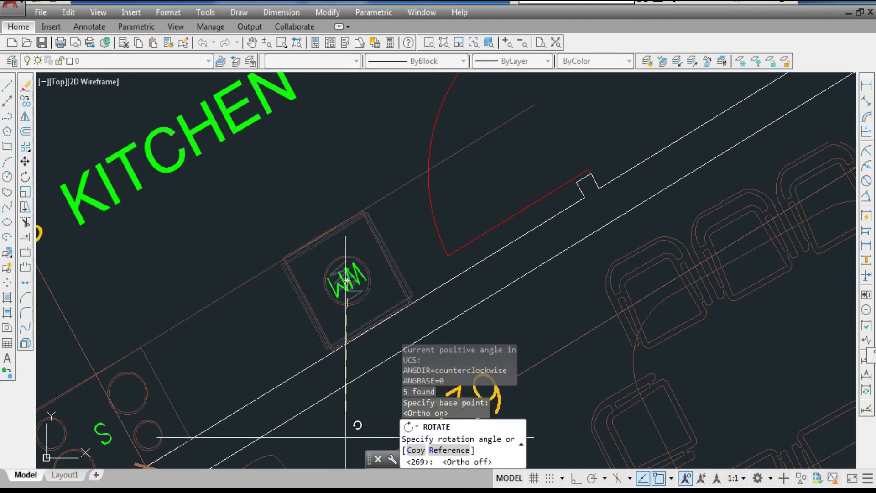
{"action": "left_click", "coordinate": [348, 410]}
{"action": "scroll", "coordinate": [315, 291], "scroll_direction": "down", "scroll_amount": 2}
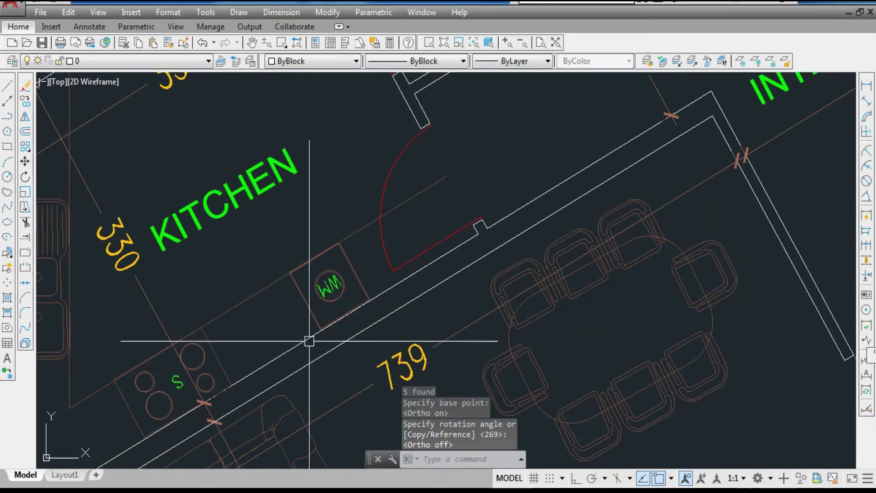
Copy the F refrigerator from the furnished apartment's kitchen into the triangular unit's KITCHEN, near the upper wall beside the MAID RM
{"action": "scroll", "coordinate": [235, 248], "scroll_direction": "down", "scroll_amount": 6}
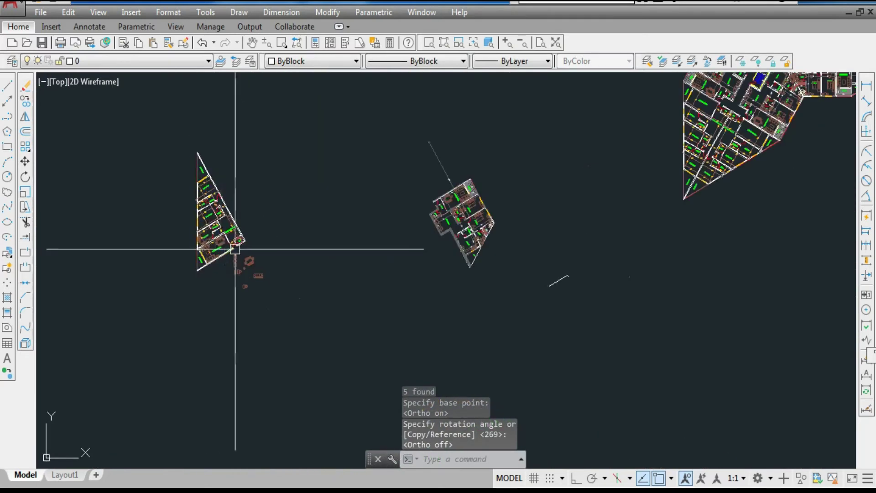
{"action": "scroll", "coordinate": [456, 230], "scroll_direction": "up", "scroll_amount": 3}
{"action": "scroll", "coordinate": [582, 213], "scroll_direction": "up", "scroll_amount": 5}
{"action": "left_click", "coordinate": [528, 254]}
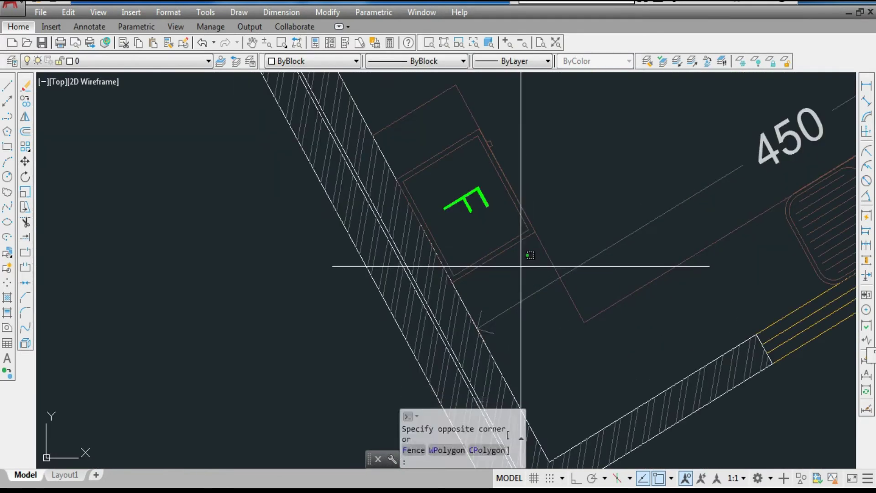
{"action": "left_click", "coordinate": [454, 186]}
{"action": "key", "text": "Escape"}
{"action": "left_click", "coordinate": [514, 257]}
{"action": "left_click", "coordinate": [476, 237]}
{"action": "left_click", "coordinate": [475, 235]}
{"action": "left_click", "coordinate": [439, 133]}
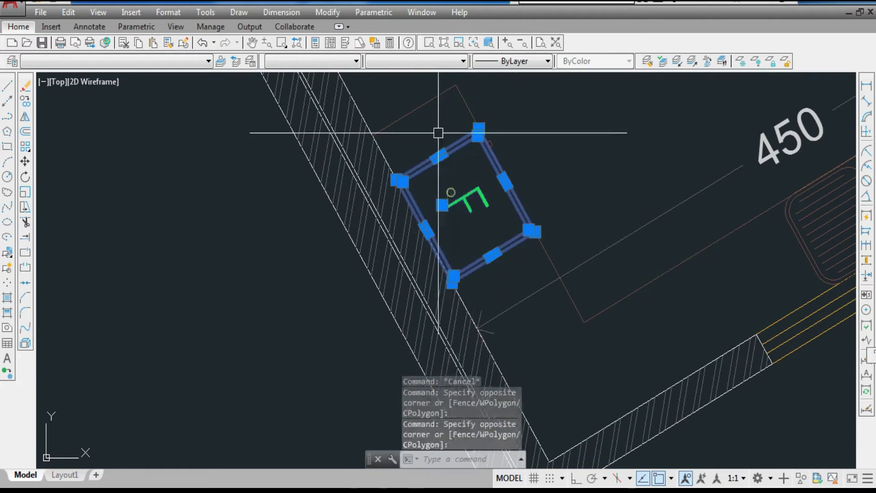
{"action": "left_click", "coordinate": [478, 126]}
{"action": "left_click", "coordinate": [530, 186]}
{"action": "type", "text": "CO"}
{"action": "key", "text": "Return"}
{"action": "left_click", "coordinate": [460, 206]}
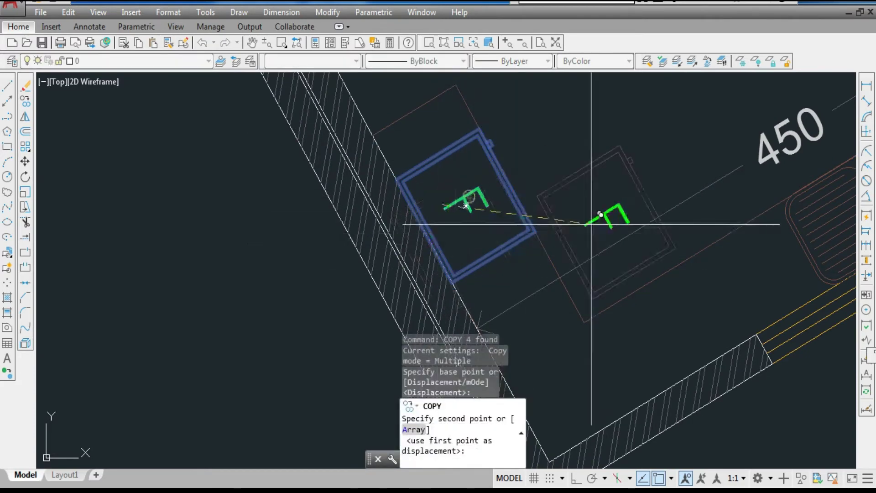
{"action": "scroll", "coordinate": [630, 222], "scroll_direction": "down", "scroll_amount": 10}
{"action": "scroll", "coordinate": [420, 212], "scroll_direction": "up", "scroll_amount": 4}
{"action": "scroll", "coordinate": [418, 206], "scroll_direction": "up", "scroll_amount": 2}
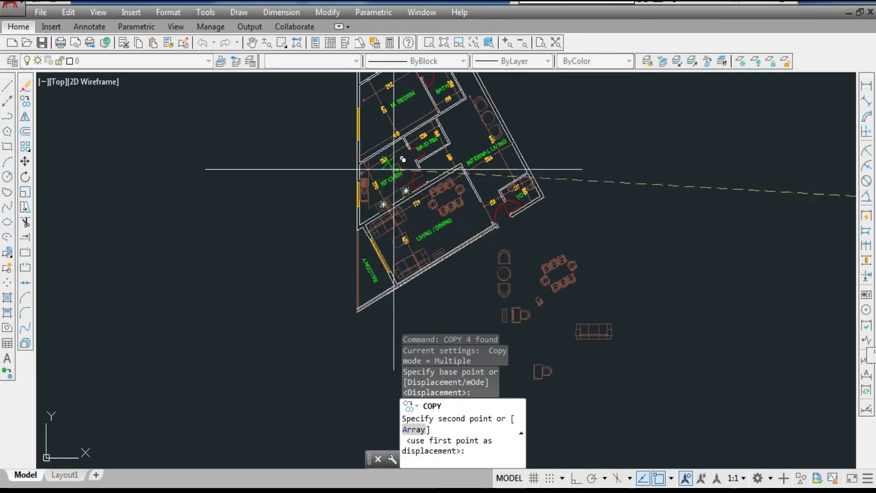
{"action": "scroll", "coordinate": [393, 164], "scroll_direction": "up", "scroll_amount": 4}
{"action": "scroll", "coordinate": [402, 122], "scroll_direction": "up", "scroll_amount": 3}
{"action": "scroll", "coordinate": [362, 157], "scroll_direction": "down", "scroll_amount": 3}
{"action": "key", "text": "Escape"}
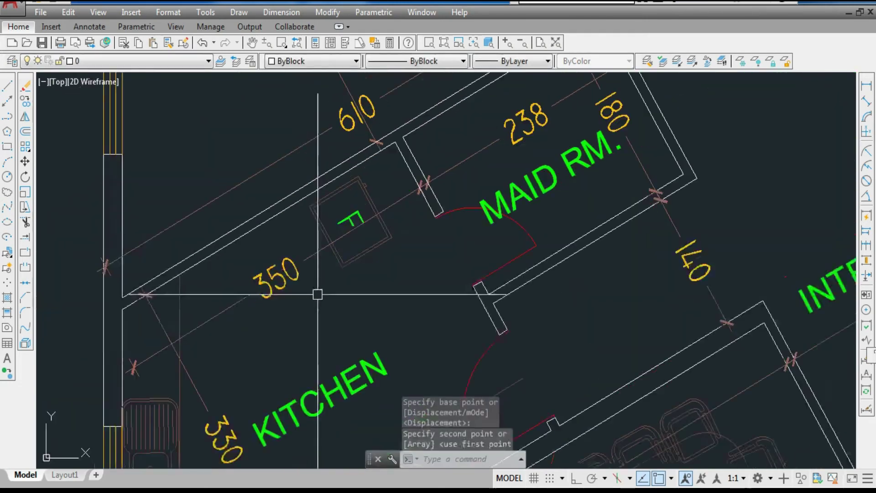
Rotate the copied refrigerator about its centre so its back faces the KITCHEN's upper wall and its handle side faces the room
{"action": "left_click", "coordinate": [301, 322]}
{"action": "left_click", "coordinate": [410, 166]}
{"action": "type", "text": "R"}
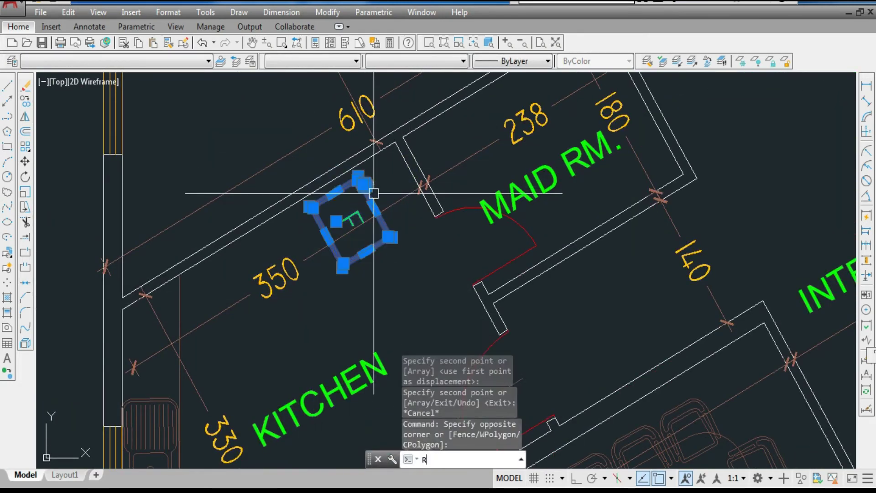
{"action": "type", "text": "O"}
{"action": "key", "text": "Return"}
{"action": "left_click", "coordinate": [350, 222]}
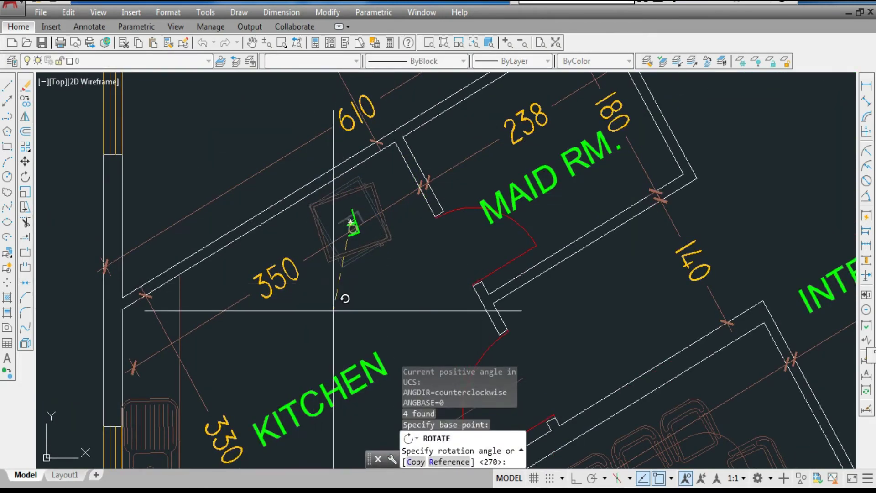
{"action": "left_click", "coordinate": [348, 334]}
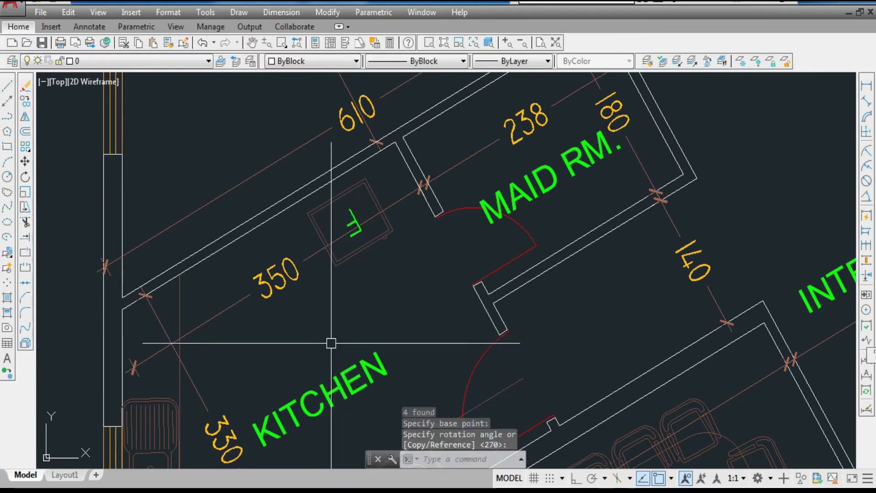
Move the refrigerator by its outer back corner onto the inner face of the KITCHEN's upper wall
{"action": "type", "text": "M"}
{"action": "key", "text": "Return"}
{"action": "key", "text": "Return"}
{"action": "scroll", "coordinate": [372, 188], "scroll_direction": "up", "scroll_amount": 4}
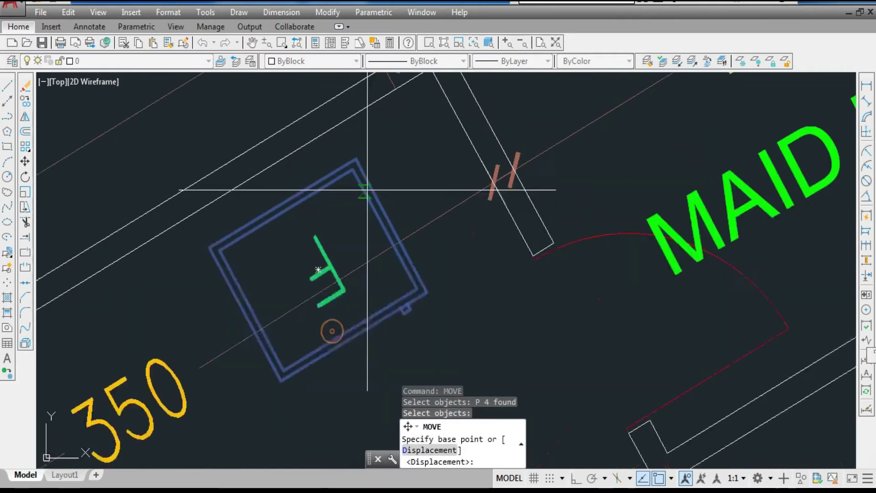
{"action": "left_click", "coordinate": [356, 159]}
{"action": "left_click", "coordinate": [325, 218]}
Rotate the F label inside the refrigerator so it reads upright, parallel to the KITCHEN's upper wall
{"action": "left_click", "coordinate": [325, 218]}
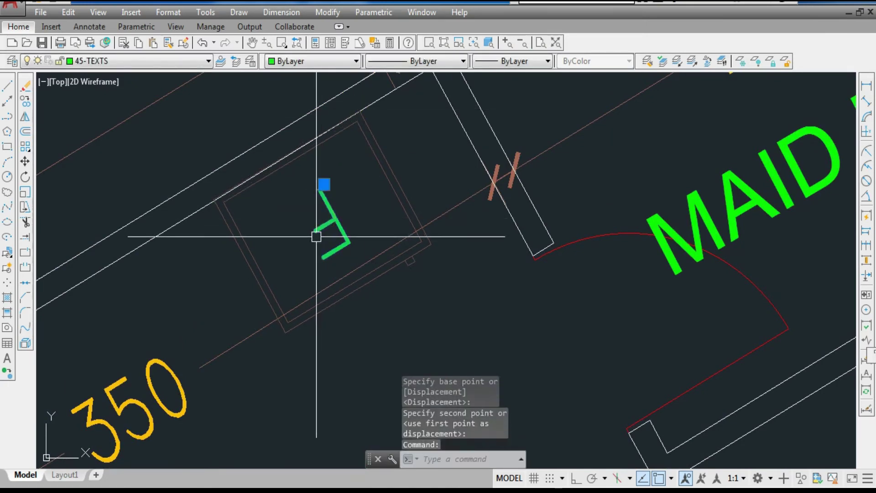
{"action": "key", "text": "Return"}
{"action": "left_click", "coordinate": [329, 228]}
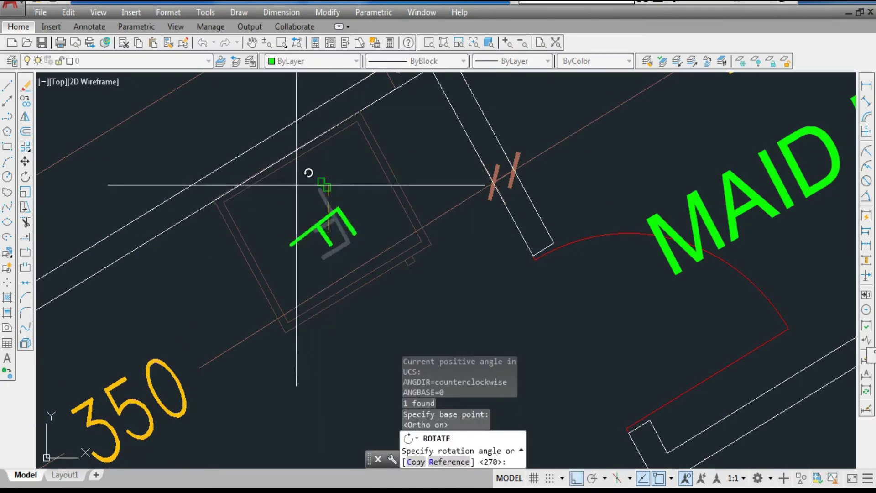
{"action": "left_click", "coordinate": [280, 233]}
{"action": "scroll", "coordinate": [309, 260], "scroll_direction": "down", "scroll_amount": 6}
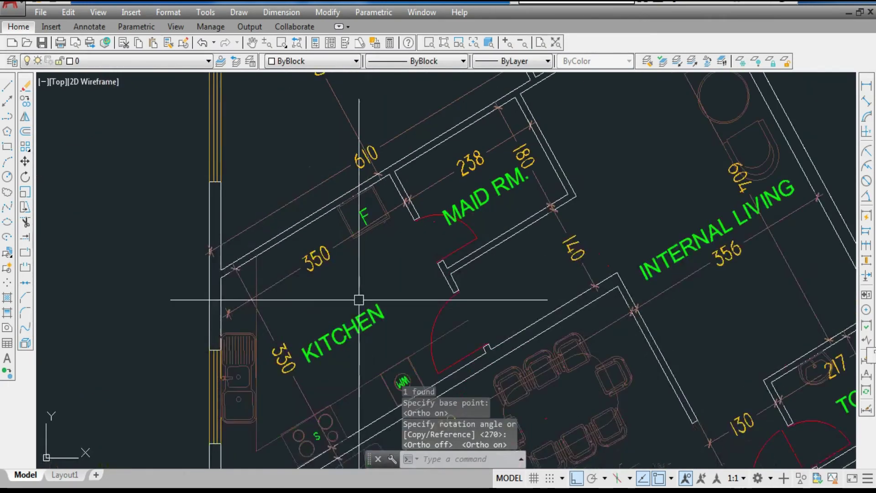
{"action": "scroll", "coordinate": [324, 249], "scroll_direction": "down", "scroll_amount": 3}
Draw a counter end line from the KITCHEN's lower wall to the counter's front line, between the washing machine and the door
{"action": "scroll", "coordinate": [356, 331], "scroll_direction": "up", "scroll_amount": 5}
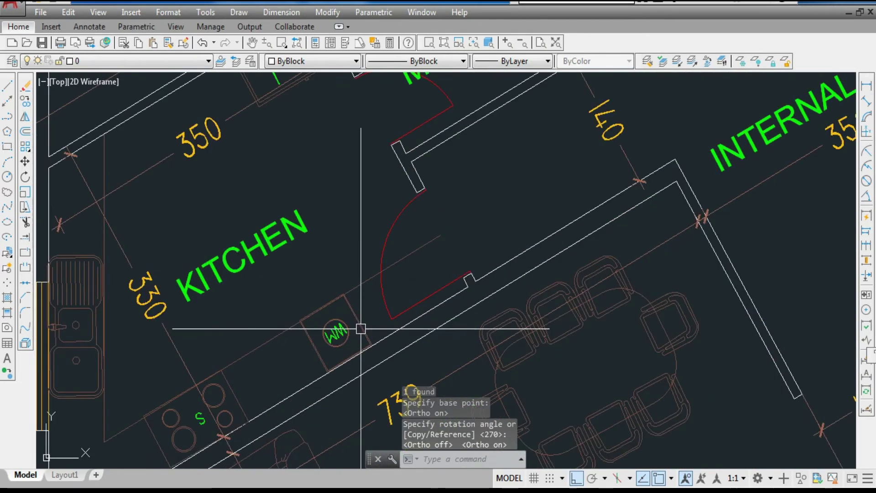
{"action": "type", "text": "L"}
{"action": "key", "text": "Return"}
{"action": "scroll", "coordinate": [363, 325], "scroll_direction": "up", "scroll_amount": 2}
{"action": "type", "text": "l"}
{"action": "key", "text": "Return"}
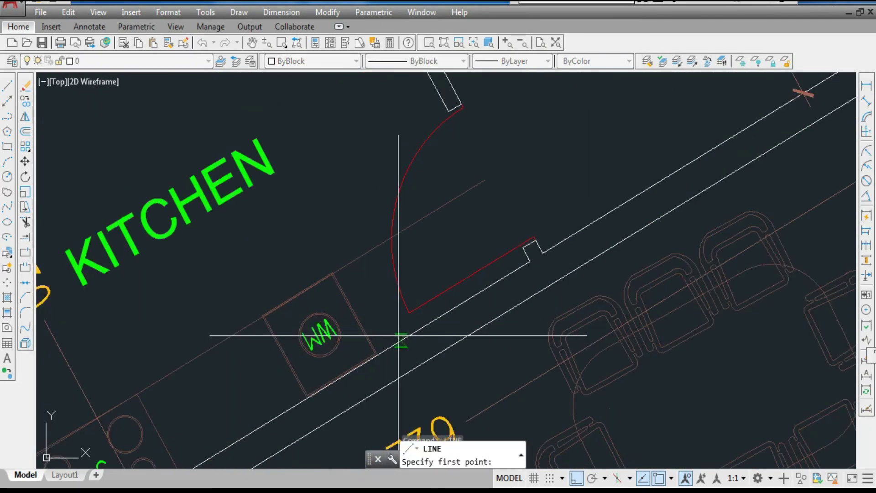
{"action": "left_click", "coordinate": [403, 338]}
{"action": "left_click", "coordinate": [362, 259]}
{"action": "key", "text": "Escape"}
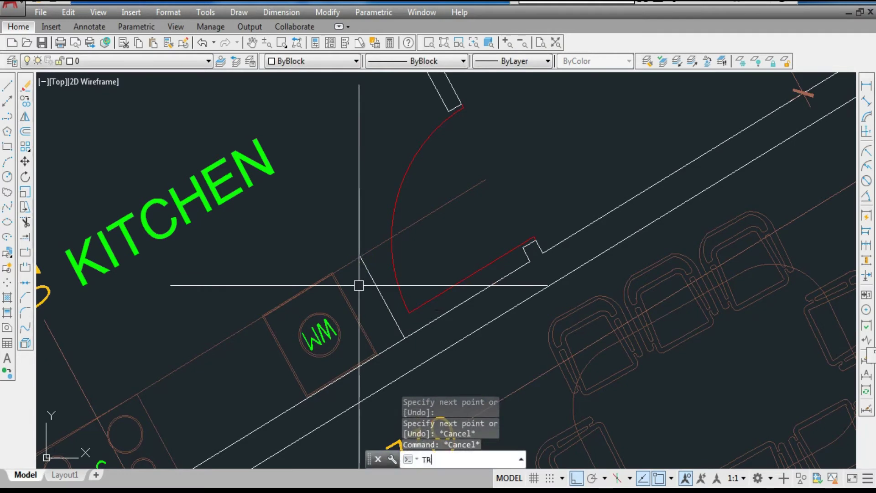
Try to trim the counter's front line near the new end line, and undo the trim
{"action": "type", "text": "TR"}
{"action": "key", "text": "Return"}
{"action": "key", "text": "Return"}
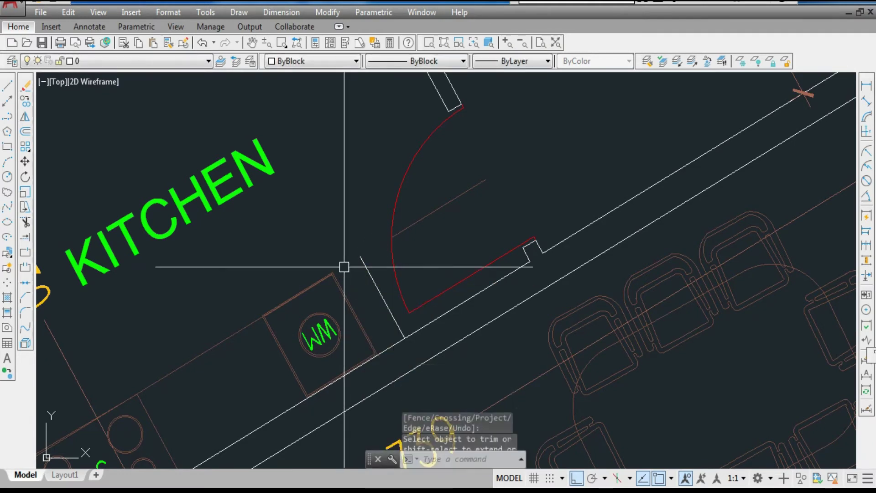
{"action": "key", "text": "ctrl+z"}
Trim the counter's front line at the new end line and erase its leftover piece beyond the door swing
{"action": "type", "text": "TR"}
{"action": "key", "text": "Return"}
{"action": "key", "text": "Return"}
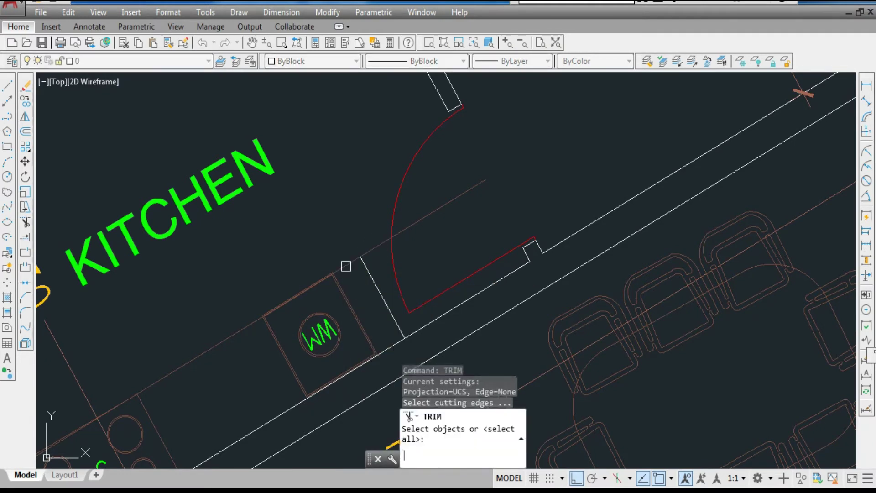
{"action": "left_click", "coordinate": [373, 249]}
{"action": "key", "text": "Escape"}
{"action": "left_click", "coordinate": [405, 229]}
{"action": "type", "text": "E"}
{"action": "key", "text": "Return"}
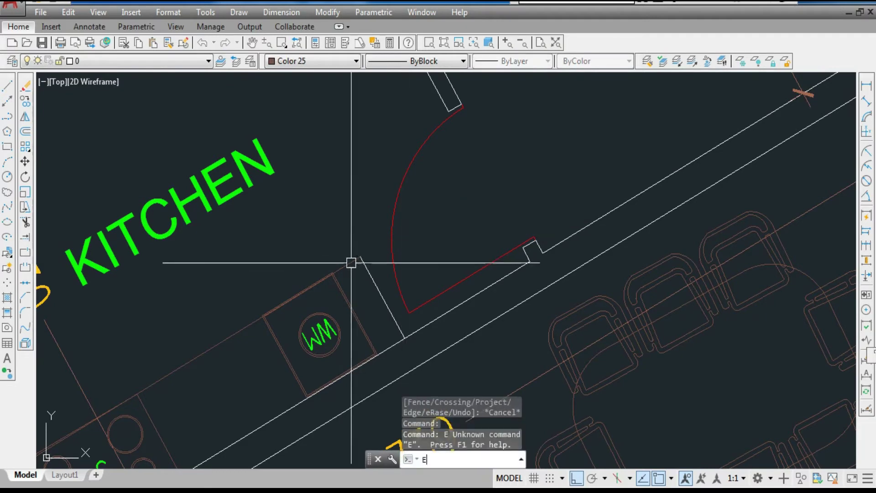
{"action": "type", "text": "E"}
{"action": "key", "text": "Return"}
Match the counter end line's properties to those of the counter's front line
{"action": "type", "text": "MA"}
{"action": "key", "text": "Return"}
{"action": "left_click", "coordinate": [346, 263]}
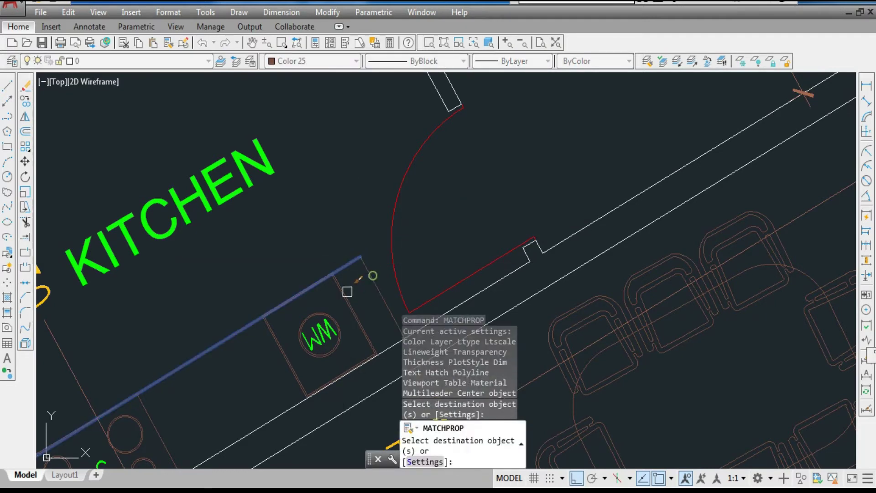
{"action": "key", "text": "Escape"}
{"action": "key", "text": "Escape"}
{"action": "scroll", "coordinate": [334, 330], "scroll_direction": "down", "scroll_amount": 6}
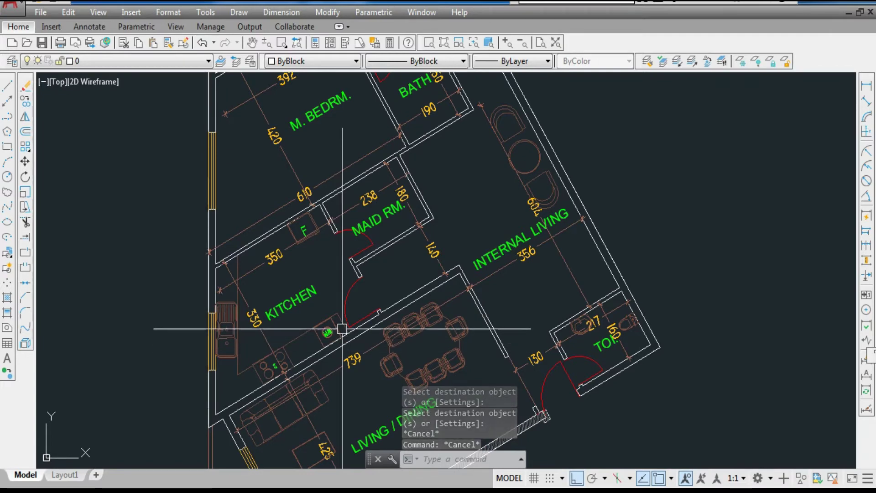
Copy the double bed with its two bedside tables from the furnished apartment's upper M.BEDRM. to the empty area beside the triangular unit's window wall
{"action": "scroll", "coordinate": [342, 328], "scroll_direction": "down", "scroll_amount": 8}
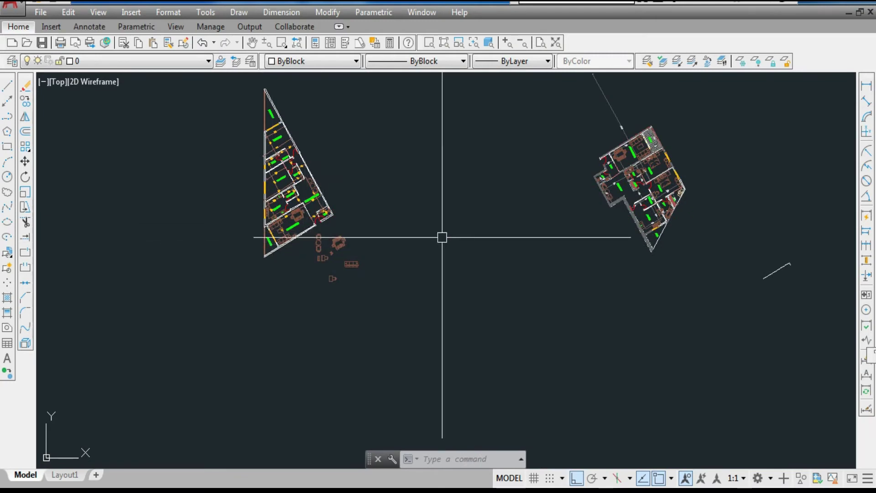
{"action": "scroll", "coordinate": [644, 136], "scroll_direction": "up", "scroll_amount": 6}
{"action": "scroll", "coordinate": [678, 225], "scroll_direction": "up", "scroll_amount": 4}
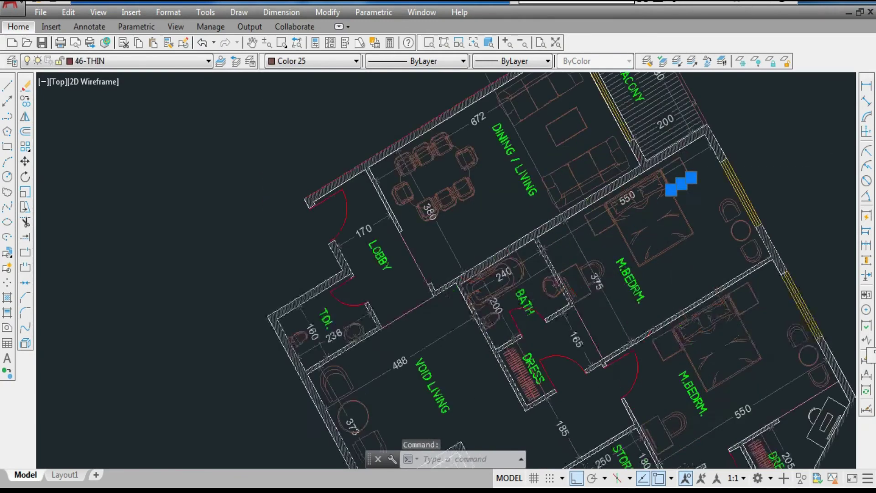
{"action": "left_click", "coordinate": [551, 230]}
{"action": "left_click", "coordinate": [585, 234]}
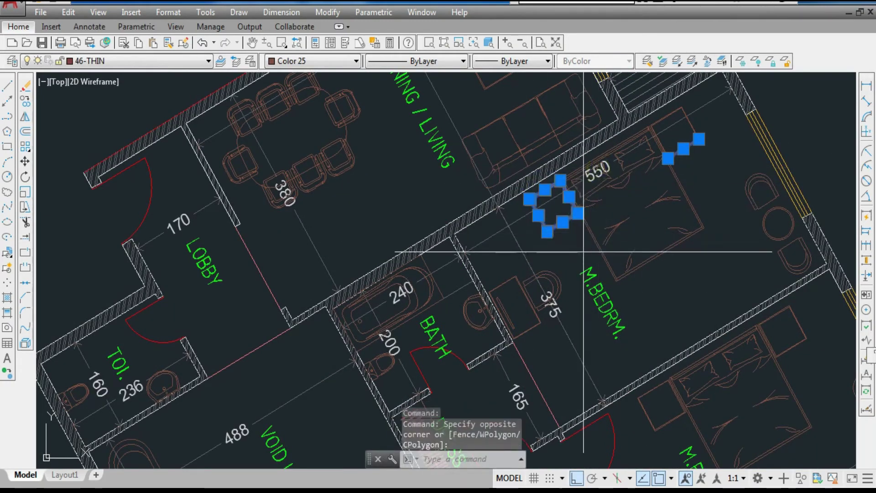
{"action": "left_click", "coordinate": [587, 251]}
{"action": "left_click", "coordinate": [596, 238]}
{"action": "left_click", "coordinate": [628, 193]}
{"action": "left_click", "coordinate": [707, 98]}
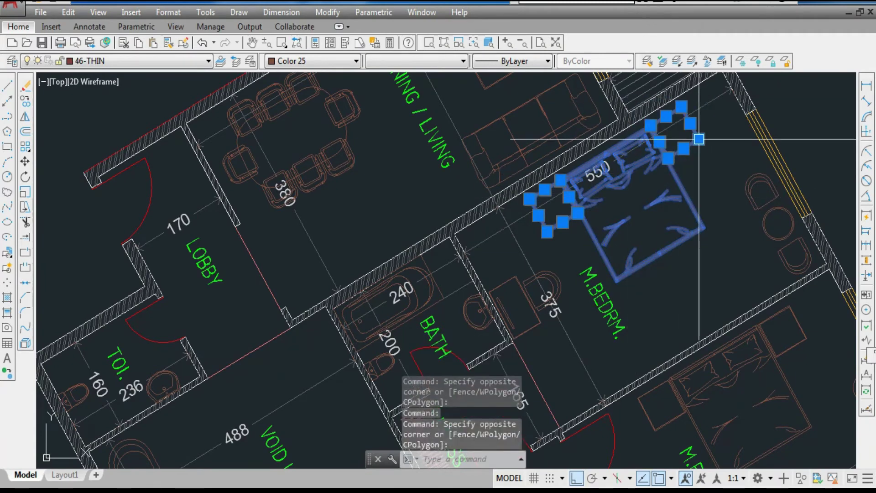
{"action": "left_click", "coordinate": [704, 189]}
{"action": "left_click", "coordinate": [686, 145]}
{"action": "type", "text": "co"}
{"action": "key", "text": "Return"}
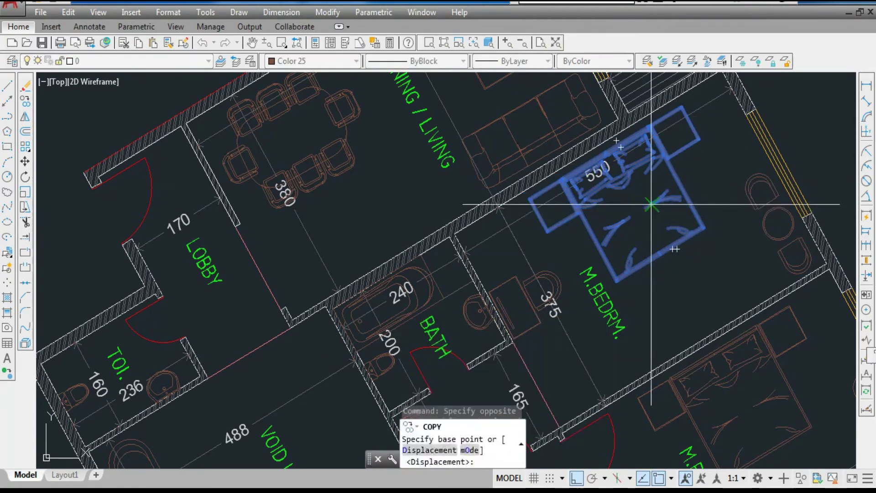
{"action": "left_click", "coordinate": [650, 204]}
{"action": "scroll", "coordinate": [684, 198], "scroll_direction": "down", "scroll_amount": 7}
{"action": "scroll", "coordinate": [620, 229], "scroll_direction": "up", "scroll_amount": 8}
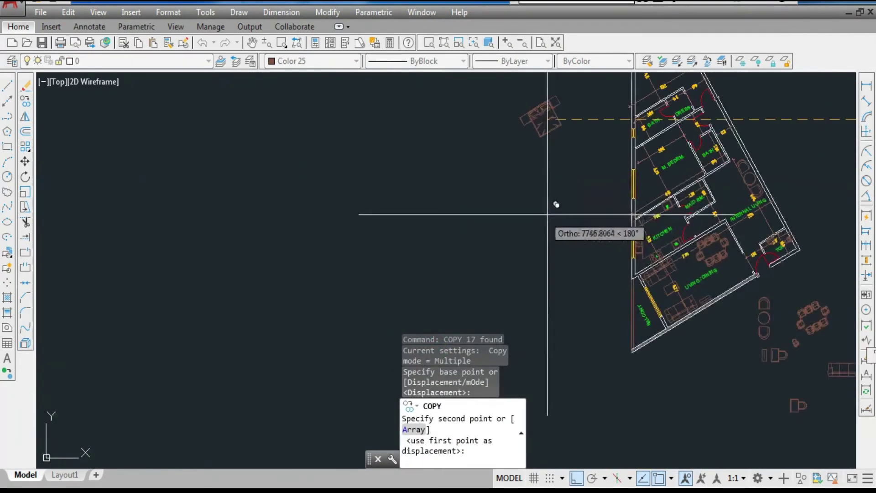
{"action": "left_click", "coordinate": [525, 237]}
{"action": "key", "text": "Escape"}
Convert the copied bed and its two bedside tables into a single block
{"action": "scroll", "coordinate": [557, 141], "scroll_direction": "down", "scroll_amount": 2}
{"action": "scroll", "coordinate": [547, 151], "scroll_direction": "up", "scroll_amount": 5}
{"action": "left_click", "coordinate": [573, 117]}
{"action": "left_click", "coordinate": [359, 274]}
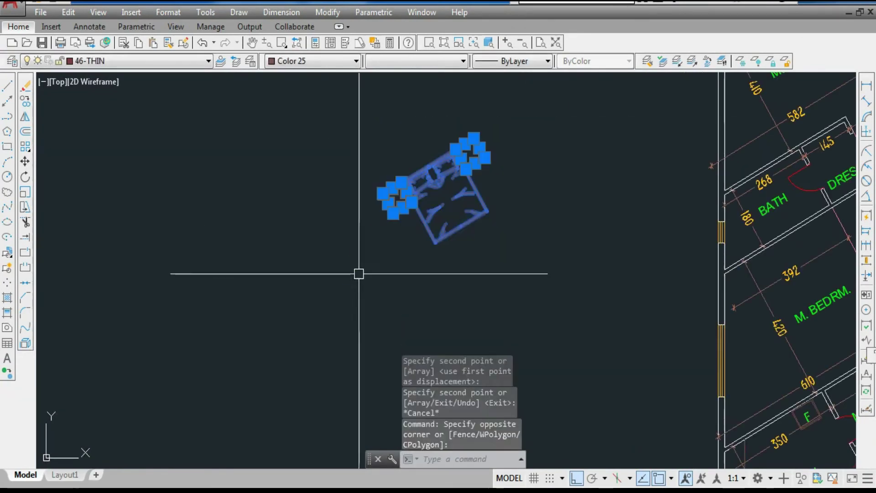
{"action": "type", "text": "B"}
{"action": "key", "text": "Return"}
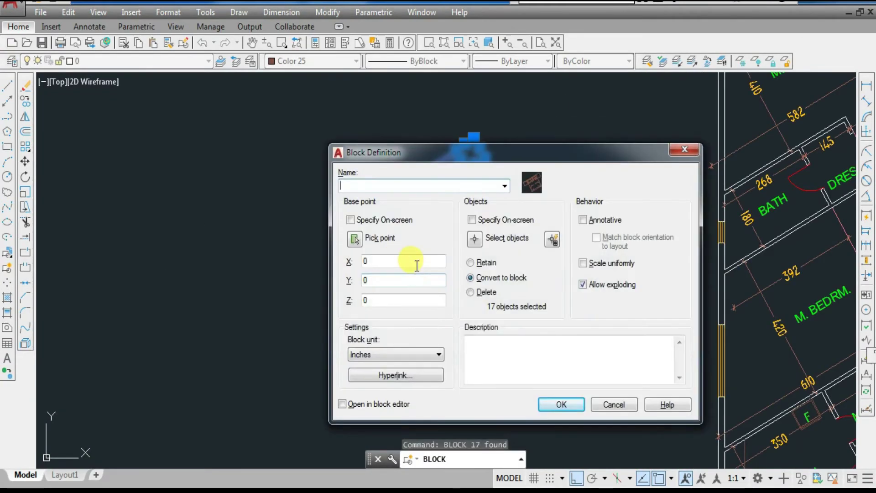
{"action": "left_click", "coordinate": [561, 404]}
Move the bed block from the empty area into the triangular unit, over the BATH above the left-hand M. BEDRM
{"action": "left_click", "coordinate": [440, 205]}
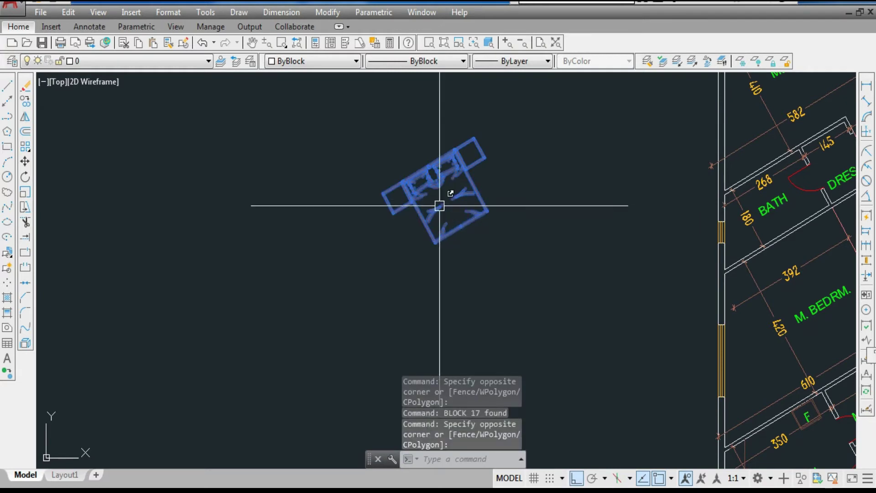
{"action": "type", "text": "M"}
{"action": "key", "text": "Return"}
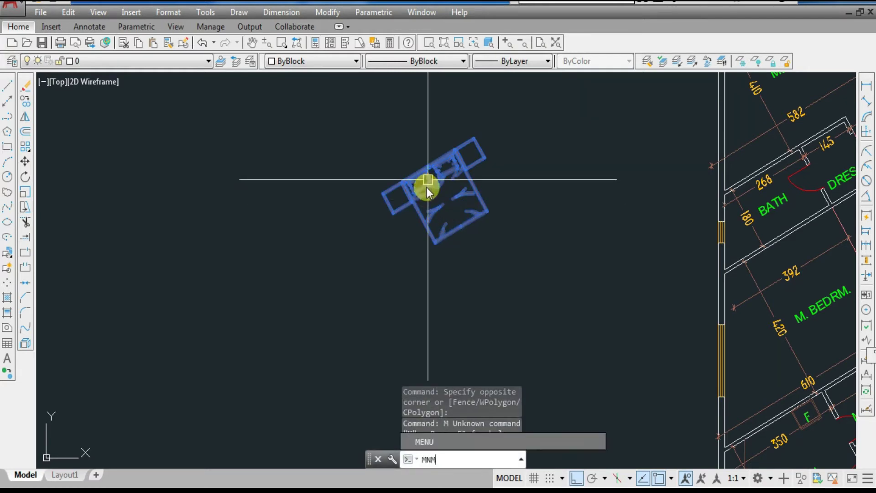
{"action": "key", "text": "Return"}
{"action": "key", "text": "Return"}
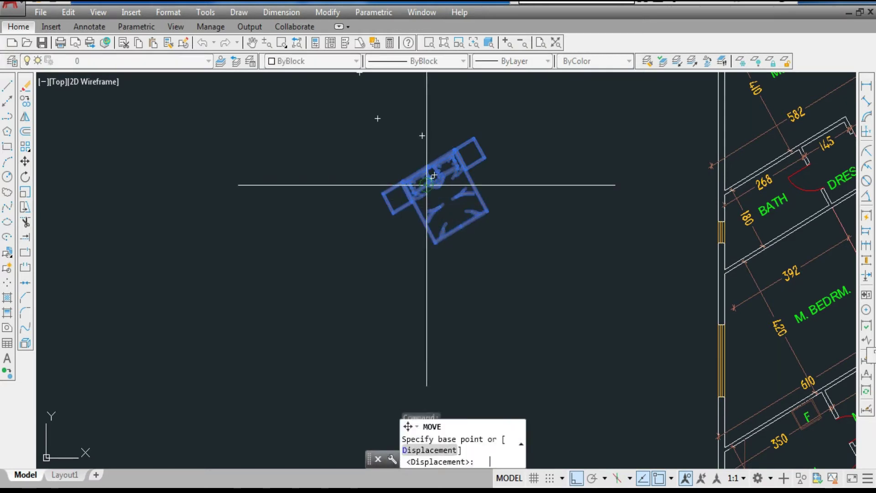
{"action": "left_click", "coordinate": [426, 186]}
{"action": "scroll", "coordinate": [322, 186], "scroll_direction": "down", "scroll_amount": 4}
{"action": "scroll", "coordinate": [476, 272], "scroll_direction": "up", "scroll_amount": 4}
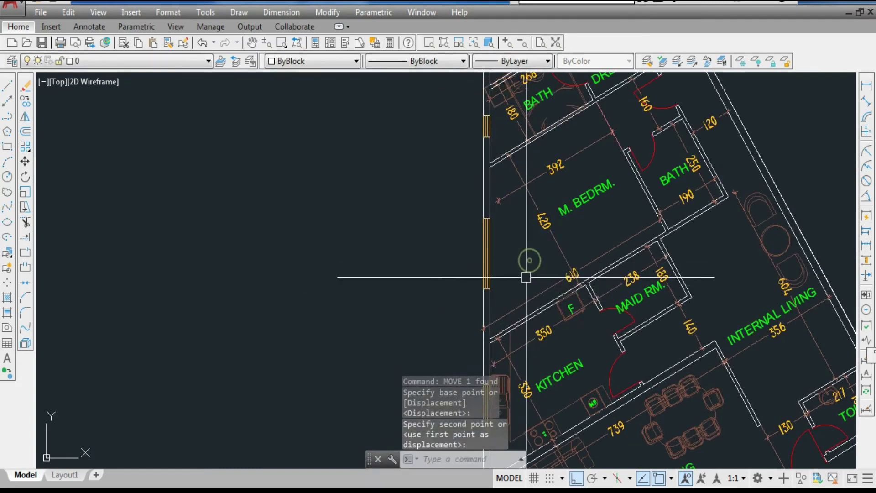
Rotate the bed block freely until its headboard faces the unit's window wall
{"action": "left_click", "coordinate": [533, 128]}
{"action": "type", "text": "R"}
{"action": "key", "text": "Return"}
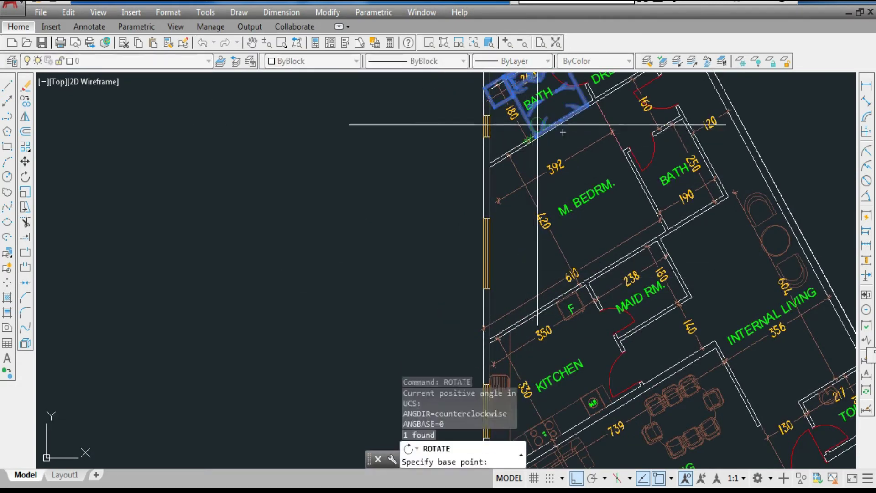
{"action": "left_click", "coordinate": [541, 118]}
{"action": "left_click", "coordinate": [523, 135]}
Move the bed block down into the M. BEDRM. above the kitchen, beside the window wall
{"action": "type", "text": "M"}
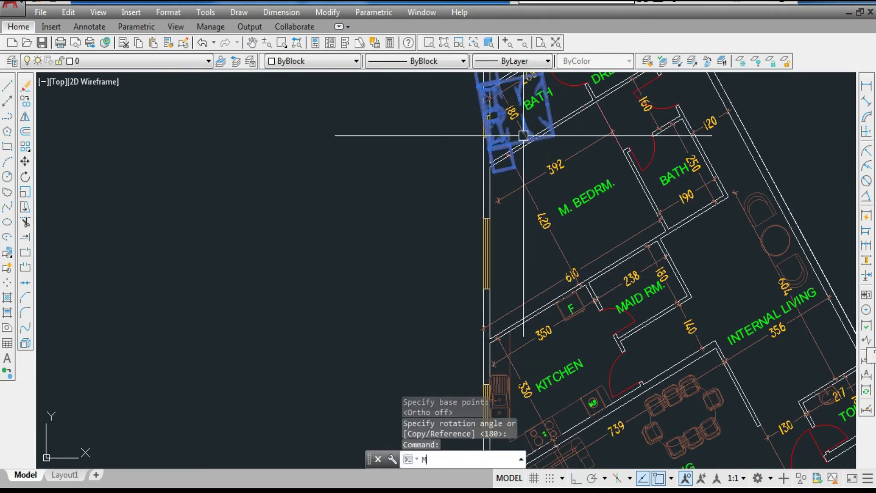
{"action": "key", "text": "Return"}
{"action": "type", "text": "M"}
{"action": "key", "text": "Return"}
{"action": "type", "text": "M"}
{"action": "key", "text": "Return"}
{"action": "left_click", "coordinate": [493, 173]}
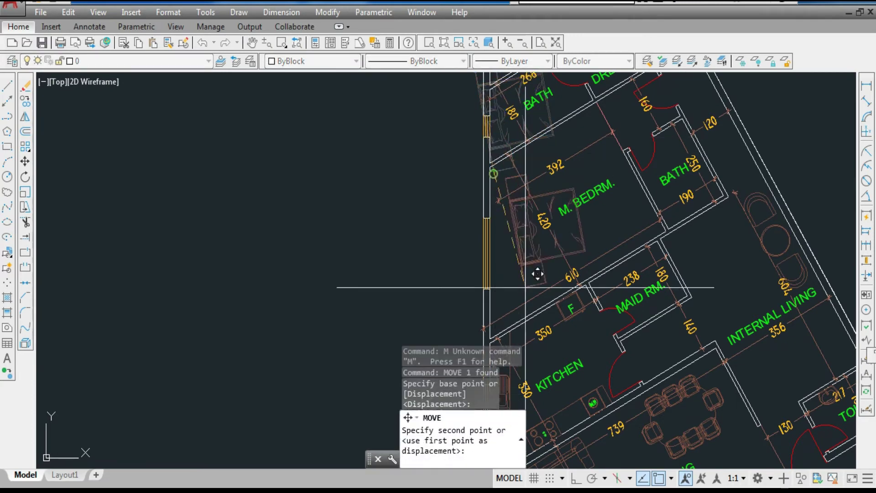
{"action": "scroll", "coordinate": [537, 274], "scroll_direction": "up", "scroll_amount": 3}
{"action": "scroll", "coordinate": [533, 306], "scroll_direction": "down", "scroll_amount": 4}
{"action": "scroll", "coordinate": [483, 253], "scroll_direction": "up", "scroll_amount": 6}
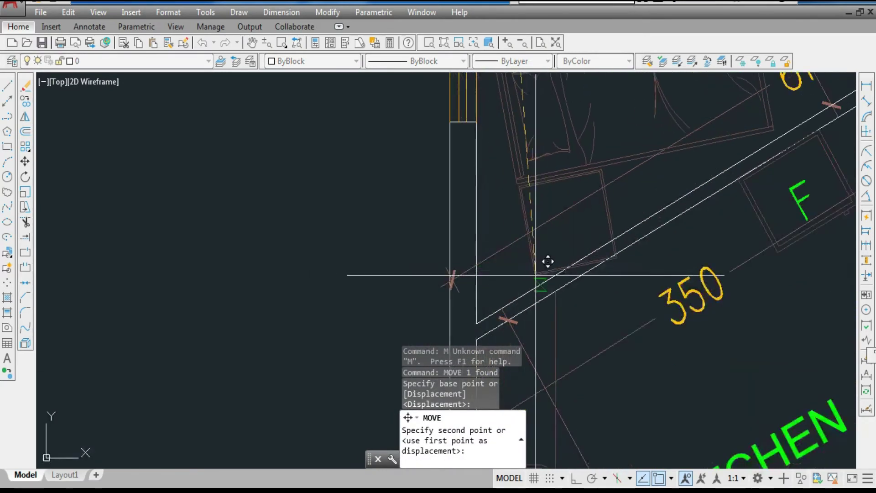
{"action": "scroll", "coordinate": [537, 259], "scroll_direction": "down", "scroll_amount": 2}
{"action": "left_click", "coordinate": [548, 248]}
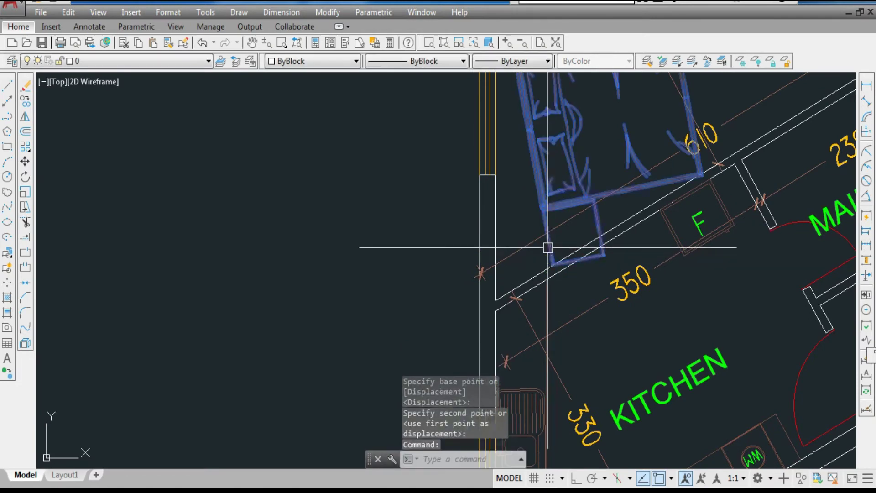
{"action": "scroll", "coordinate": [488, 294], "scroll_direction": "down", "scroll_amount": 3}
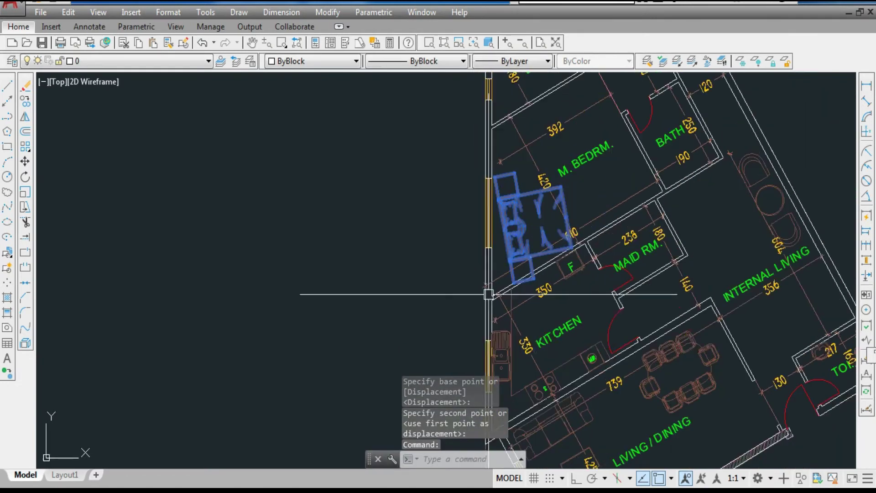
Shift the bed block up along the window wall so its lower bedside table clears the kitchen partition
{"action": "left_click", "coordinate": [514, 275]}
{"action": "key", "text": "space"}
{"action": "left_click", "coordinate": [419, 280]}
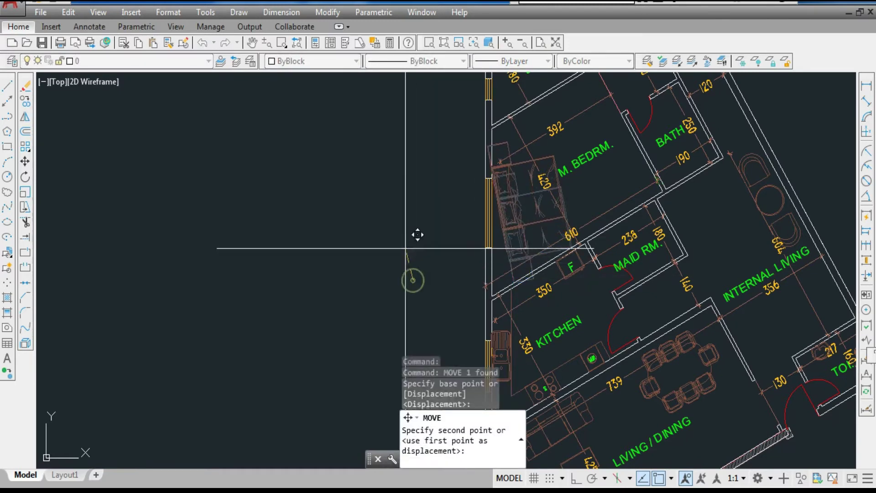
{"action": "scroll", "coordinate": [493, 243], "scroll_direction": "up", "scroll_amount": 2}
{"action": "left_click", "coordinate": [520, 252]}
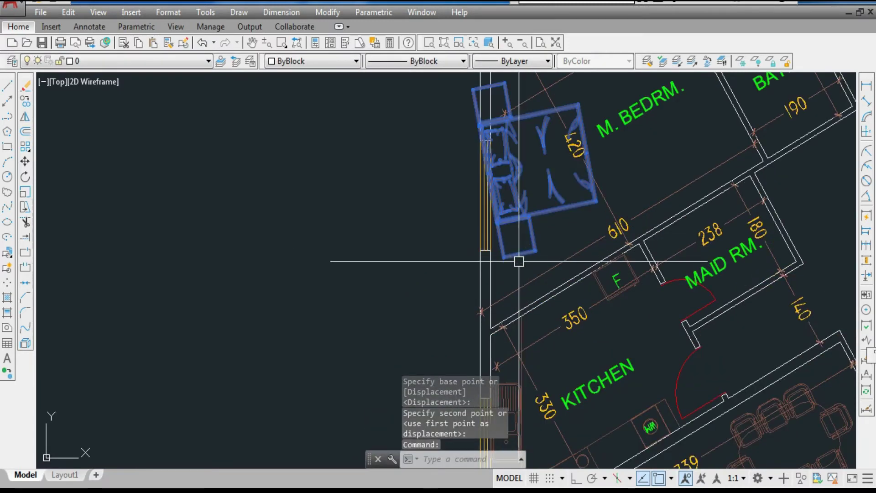
Rotate the bed block about the outer corner of its lower bedside table until it stands almost parallel to the window wall
{"action": "type", "text": "RO"}
{"action": "key", "text": "space"}
{"action": "scroll", "coordinate": [519, 262], "scroll_direction": "up", "scroll_amount": 1}
{"action": "left_click", "coordinate": [493, 256]}
{"action": "scroll", "coordinate": [493, 271], "scroll_direction": "up", "scroll_amount": 1}
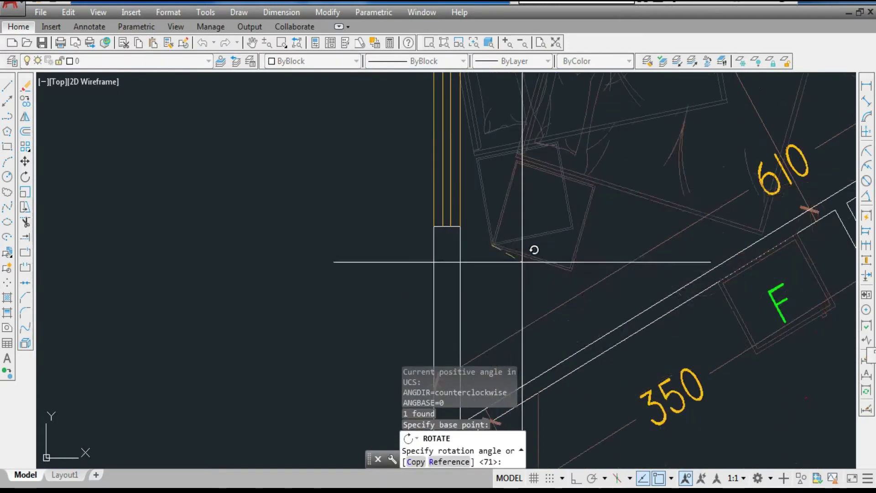
{"action": "left_click", "coordinate": [591, 268]}
{"action": "scroll", "coordinate": [478, 288], "scroll_direction": "down", "scroll_amount": 3}
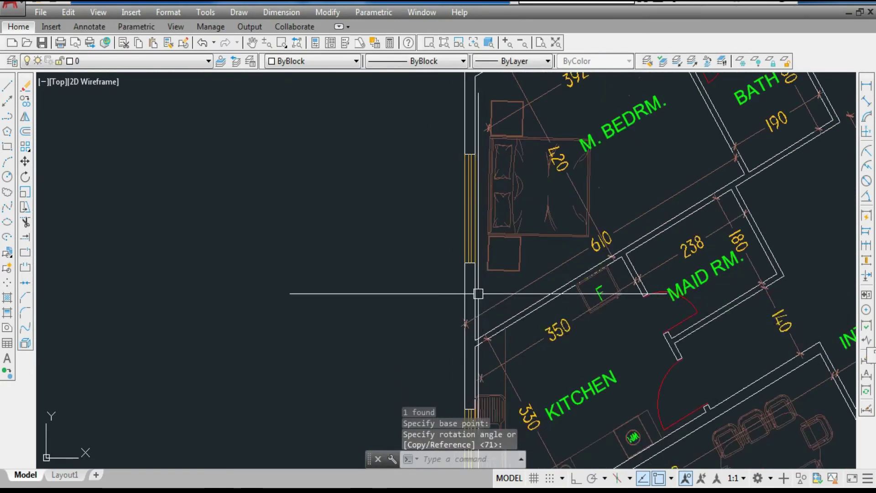
Fine-tune the bed block's rotation about a point beside its lower bedside table
{"action": "left_click", "coordinate": [497, 273]}
{"action": "key", "text": "space"}
{"action": "scroll", "coordinate": [497, 273], "scroll_direction": "up", "scroll_amount": 4}
{"action": "left_click", "coordinate": [479, 249]}
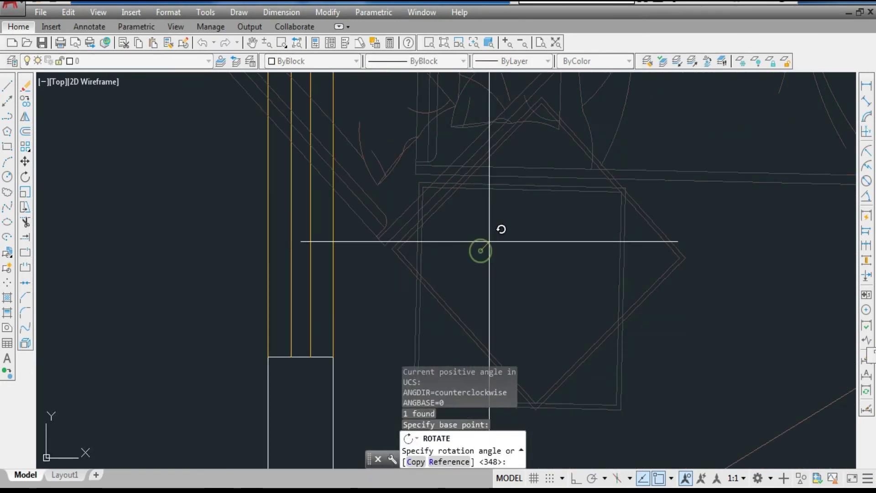
{"action": "scroll", "coordinate": [506, 250], "scroll_direction": "up", "scroll_amount": 1}
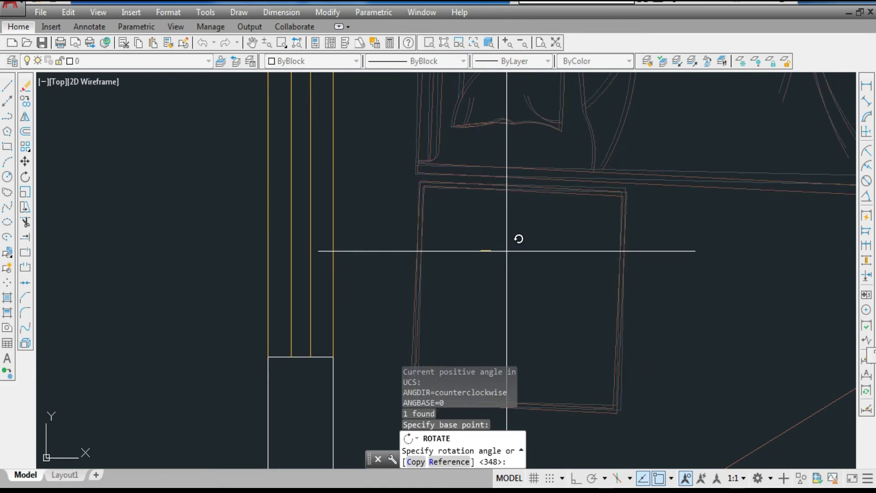
{"action": "left_click", "coordinate": [479, 230]}
{"action": "scroll", "coordinate": [479, 293], "scroll_direction": "down", "scroll_amount": 3}
{"action": "scroll", "coordinate": [494, 261], "scroll_direction": "up", "scroll_amount": 2}
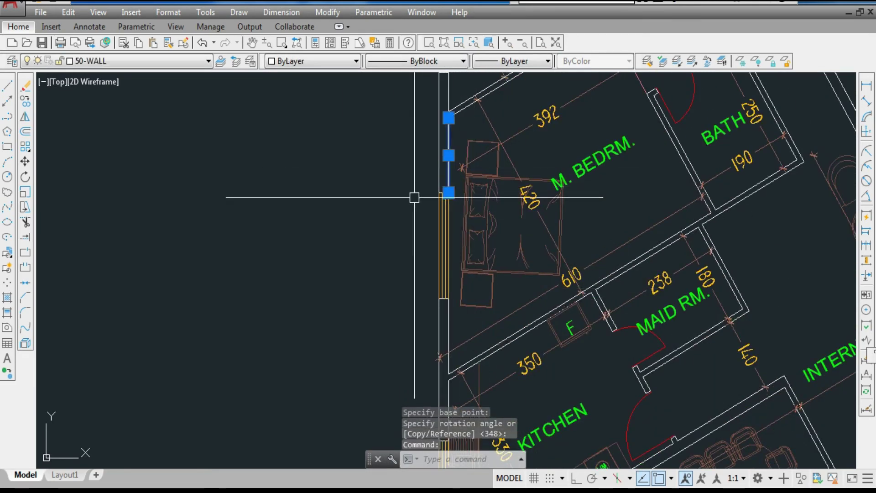
Copy the window wall's inner line a short distance into the M. BEDRM. and stretch the copy down toward the kitchen partition as a guide
{"action": "type", "text": "CO"}
{"action": "key", "text": "space"}
{"action": "left_click", "coordinate": [374, 226]}
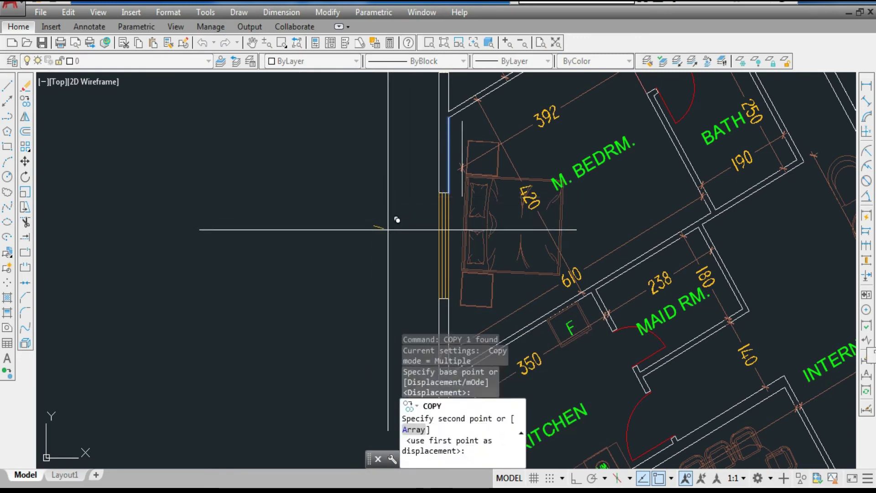
{"action": "left_click", "coordinate": [392, 224]}
{"action": "key", "text": "Escape"}
{"action": "left_click", "coordinate": [462, 156]}
{"action": "left_click", "coordinate": [462, 197]}
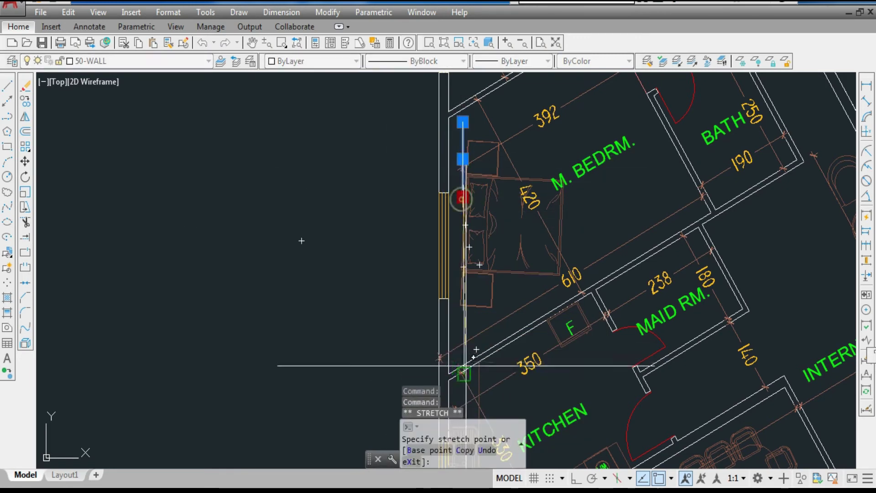
{"action": "scroll", "coordinate": [458, 355], "scroll_direction": "up", "scroll_amount": 3}
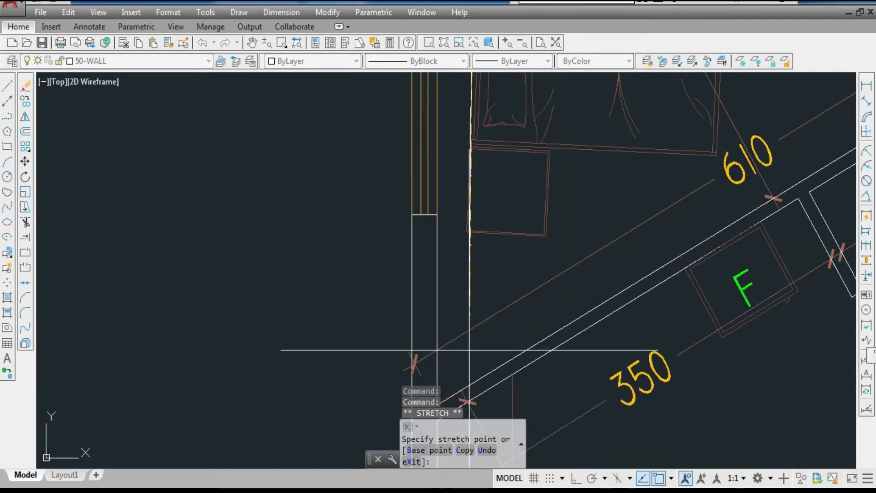
{"action": "key", "text": "Escape"}
{"action": "key", "text": "Escape"}
{"action": "scroll", "coordinate": [465, 351], "scroll_direction": "down", "scroll_amount": 4}
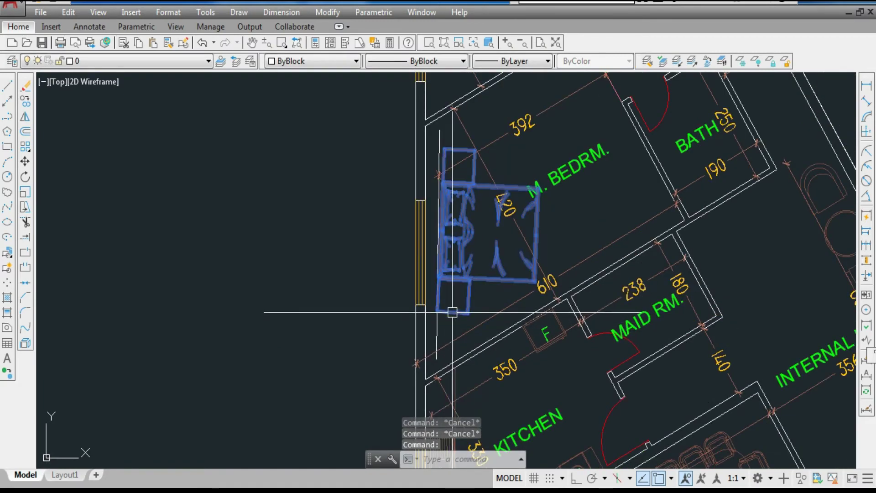
Align the bed block's headboard side with the guide line using two point pairs, without scaling
{"action": "type", "text": "AL"}
{"action": "key", "text": "Return"}
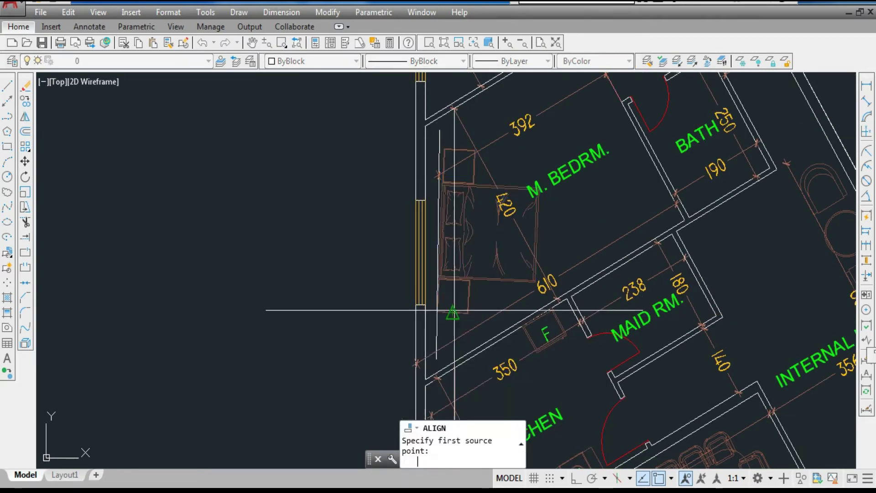
{"action": "scroll", "coordinate": [422, 331], "scroll_direction": "up", "scroll_amount": 5}
{"action": "left_click", "coordinate": [383, 274]}
{"action": "scroll", "coordinate": [381, 385], "scroll_direction": "down", "scroll_amount": 6}
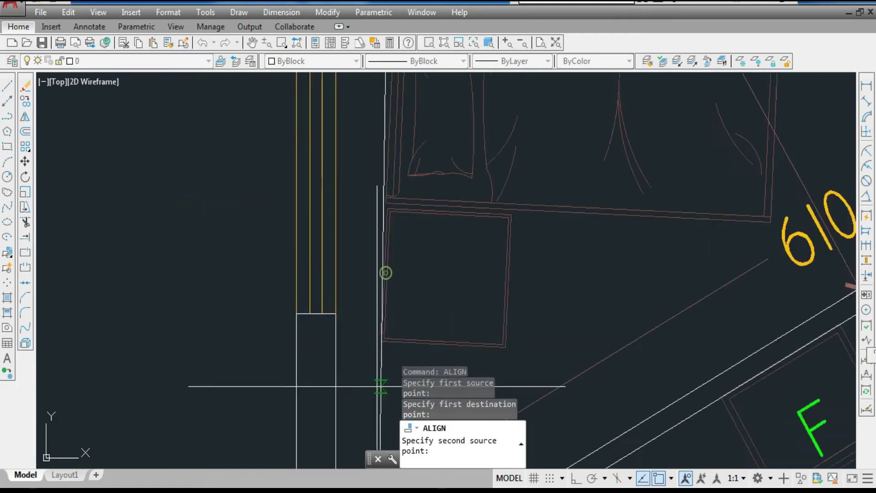
{"action": "scroll", "coordinate": [379, 112], "scroll_direction": "up", "scroll_amount": 5}
{"action": "left_click", "coordinate": [358, 148]}
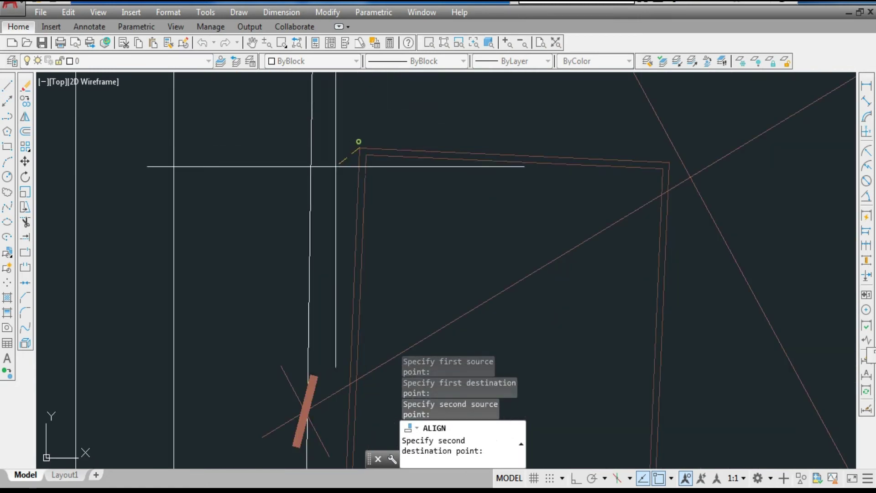
{"action": "key", "text": "Return"}
{"action": "right_click", "coordinate": [310, 159]}
{"action": "left_click", "coordinate": [336, 220]}
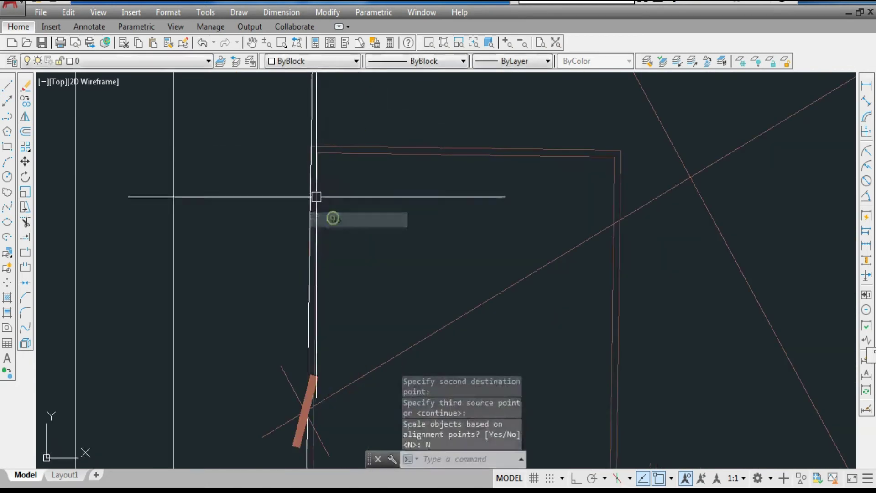
Erase the guide line running along the headboard side of the bed
{"action": "key", "text": "Escape"}
{"action": "left_click", "coordinate": [316, 112]}
{"action": "left_click", "coordinate": [304, 123]}
{"action": "type", "text": "E"}
{"action": "key", "text": "Return"}
{"action": "scroll", "coordinate": [292, 135], "scroll_direction": "down", "scroll_amount": 4}
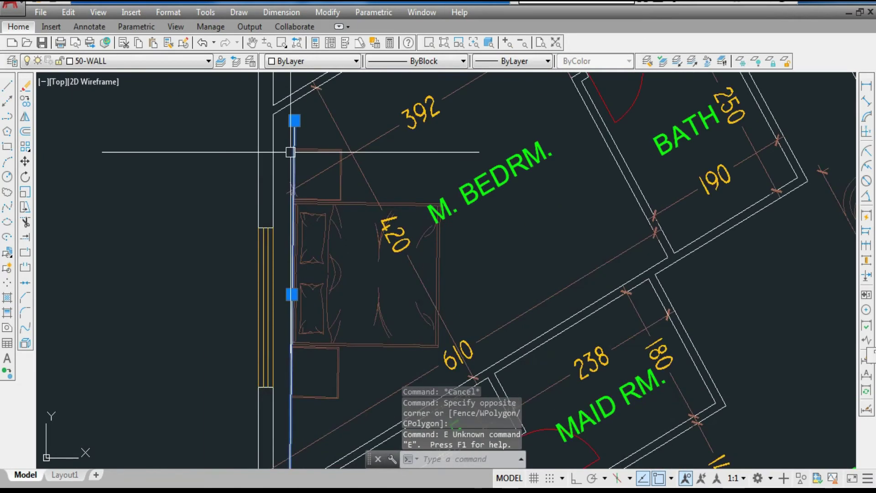
{"action": "type", "text": "EW"}
{"action": "key", "text": "Return"}
{"action": "type", "text": "E"}
{"action": "key", "text": "Return"}
{"action": "key", "text": "Delete"}
{"action": "key", "text": "Escape"}
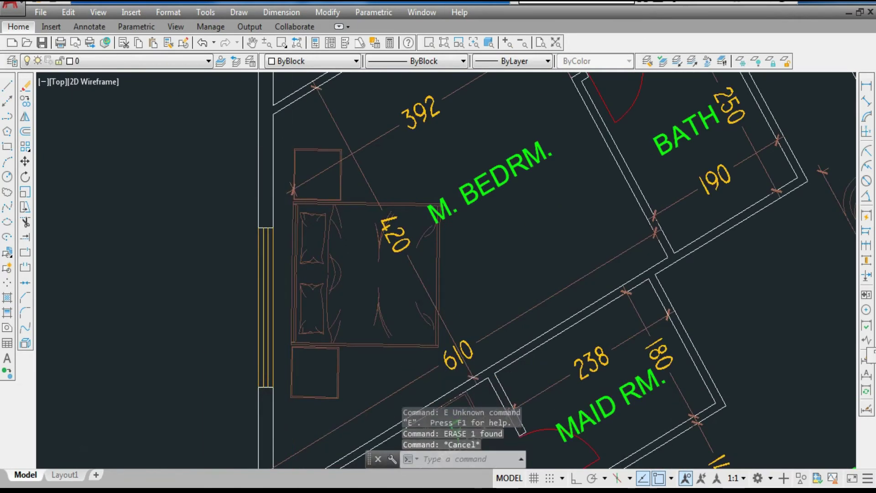
{"action": "key", "text": "Escape"}
Copy the desk and chair from the furnished apartment's lower M.BEDRM. into the triangular unit's M. BEDRM., beside the MAID RM. wall
{"action": "scroll", "coordinate": [333, 169], "scroll_direction": "down", "scroll_amount": 5}
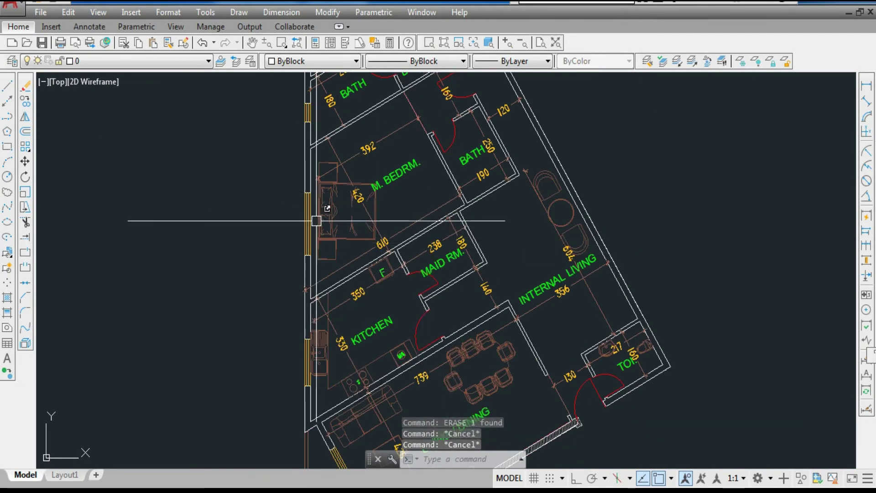
{"action": "scroll", "coordinate": [305, 226], "scroll_direction": "down", "scroll_amount": 4}
{"action": "scroll", "coordinate": [651, 213], "scroll_direction": "up", "scroll_amount": 5}
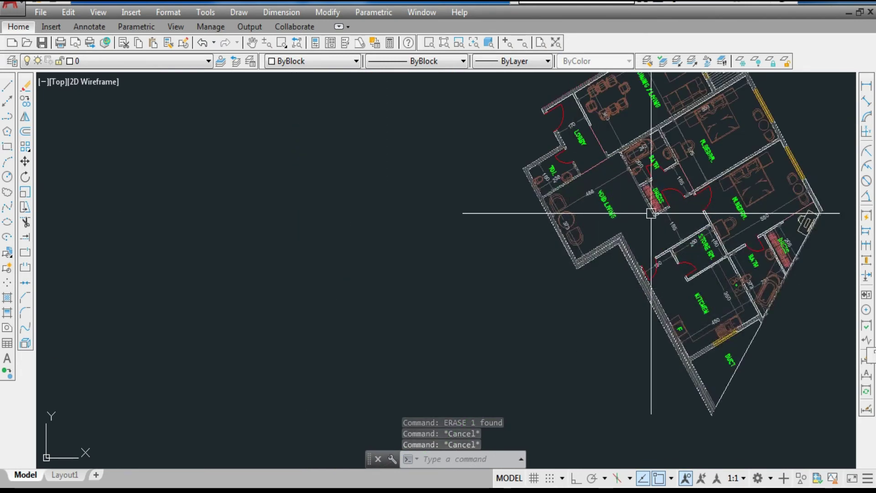
{"action": "scroll", "coordinate": [791, 178], "scroll_direction": "up", "scroll_amount": 2}
{"action": "type", "text": "C"}
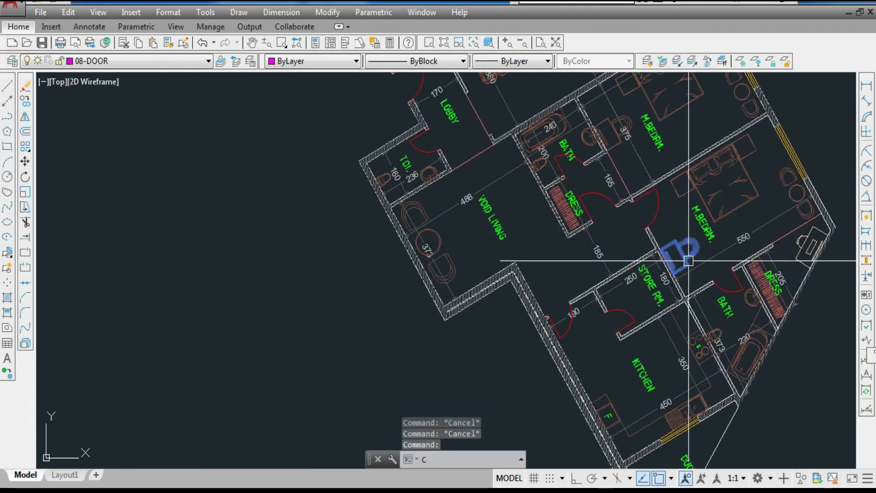
{"action": "type", "text": "O"}
{"action": "key", "text": "Return"}
{"action": "left_click", "coordinate": [677, 250]}
{"action": "scroll", "coordinate": [769, 239], "scroll_direction": "down", "scroll_amount": 6}
{"action": "scroll", "coordinate": [465, 231], "scroll_direction": "up", "scroll_amount": 6}
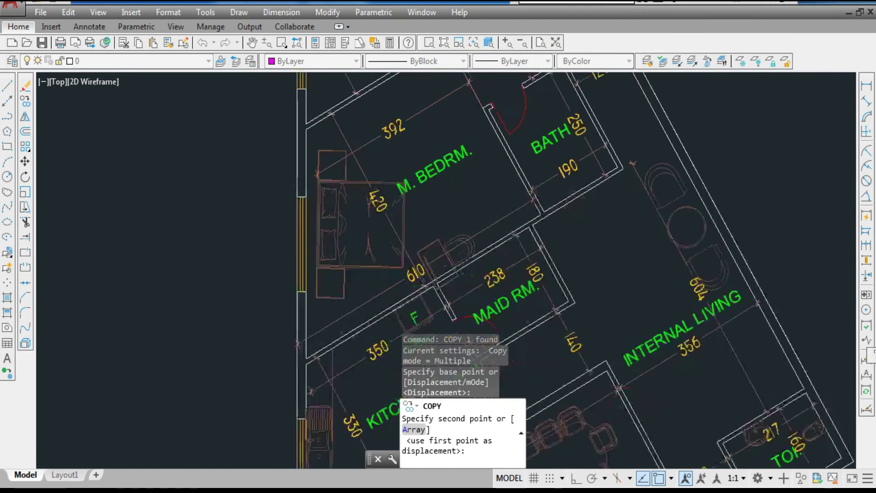
{"action": "left_click", "coordinate": [485, 187]}
{"action": "key", "text": "Escape"}
Rotate the copied desk and chair so the desk's back runs parallel to the MAID RM. wall and the chair faces it
{"action": "type", "text": "R"}
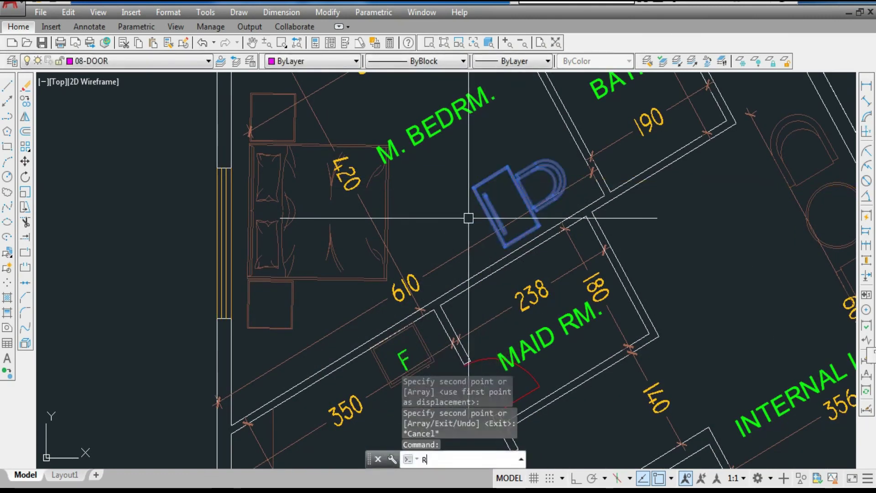
{"action": "type", "text": "O"}
{"action": "key", "text": "Return"}
{"action": "scroll", "coordinate": [495, 202], "scroll_direction": "up", "scroll_amount": 5}
{"action": "left_click", "coordinate": [506, 196]}
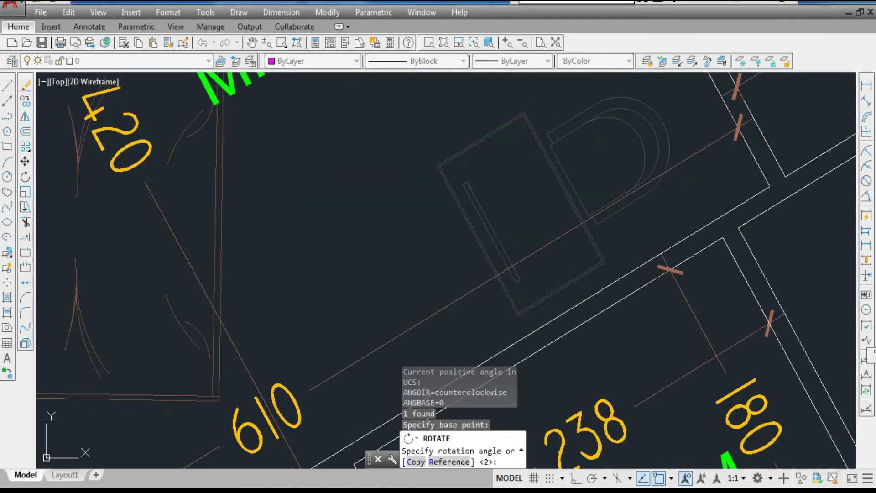
{"action": "left_click", "coordinate": [508, 136]}
{"action": "scroll", "coordinate": [484, 193], "scroll_direction": "down", "scroll_amount": 1}
{"action": "left_click", "coordinate": [468, 216]}
{"action": "scroll", "coordinate": [449, 265], "scroll_direction": "down", "scroll_amount": 2}
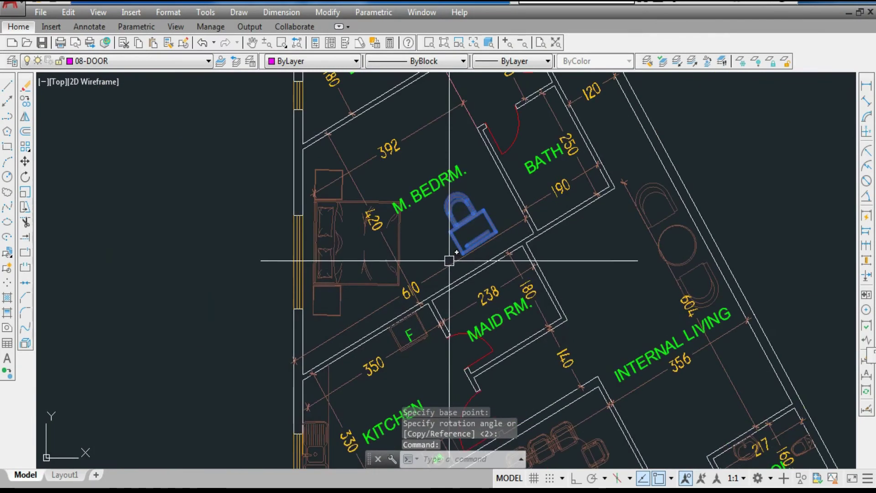
{"action": "scroll", "coordinate": [449, 261], "scroll_direction": "down", "scroll_amount": 2}
{"action": "scroll", "coordinate": [454, 250], "scroll_direction": "up", "scroll_amount": 2}
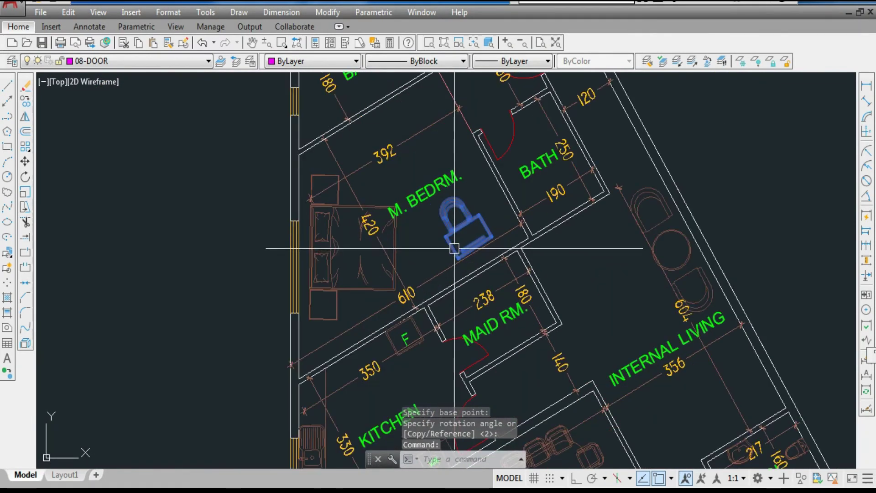
Move the rotated desk and chair from the MAID RM. wall across the M. BEDRM. to the BATH wall
{"action": "type", "text": "m"}
{"action": "key", "text": "Return"}
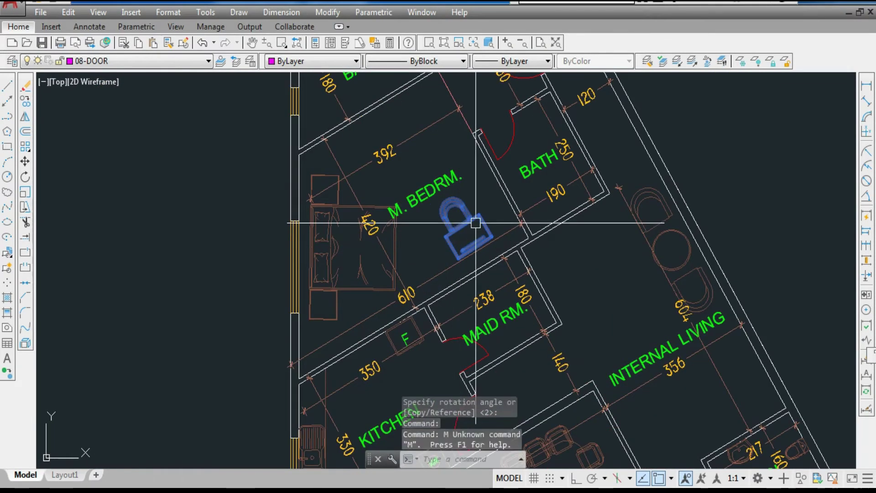
{"action": "key", "text": "Escape"}
{"action": "type", "text": "m"}
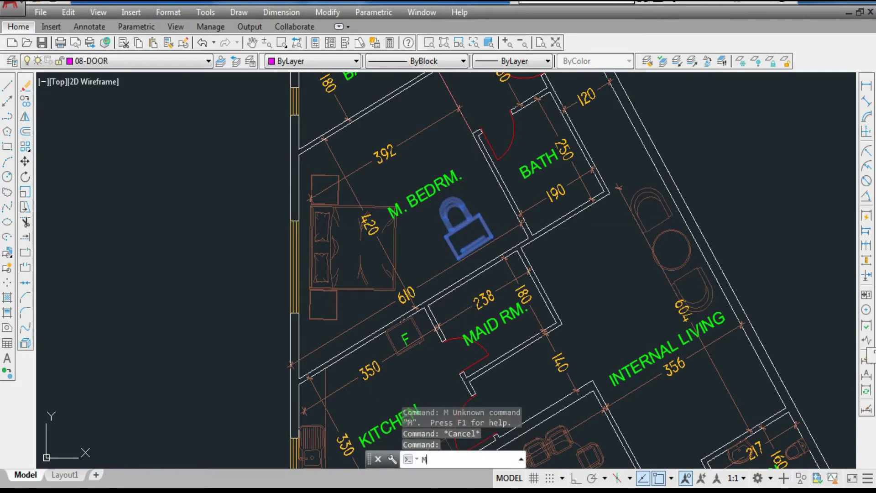
{"action": "key", "text": "Return"}
{"action": "left_click", "coordinate": [468, 236]}
{"action": "left_click", "coordinate": [465, 239]}
{"action": "type", "text": "m"}
{"action": "key", "text": "Return"}
{"action": "left_click", "coordinate": [462, 227]}
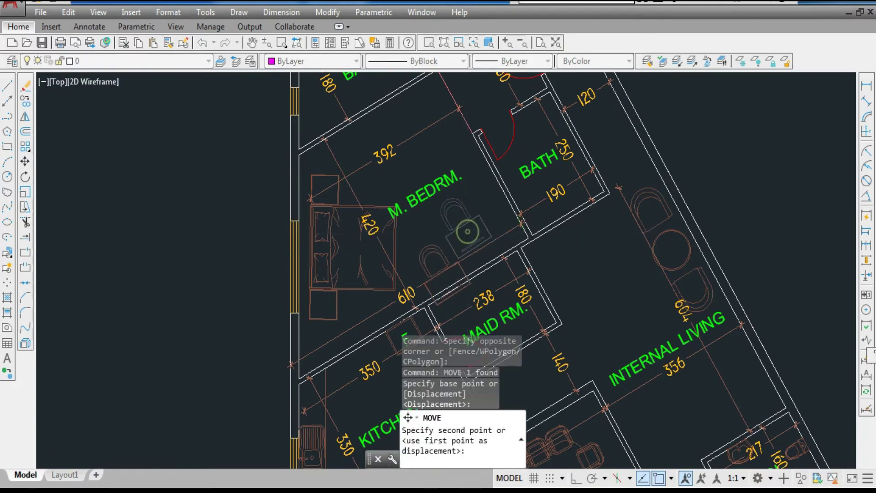
{"action": "scroll", "coordinate": [416, 82], "scroll_direction": "up", "scroll_amount": 4}
{"action": "left_click", "coordinate": [413, 187]}
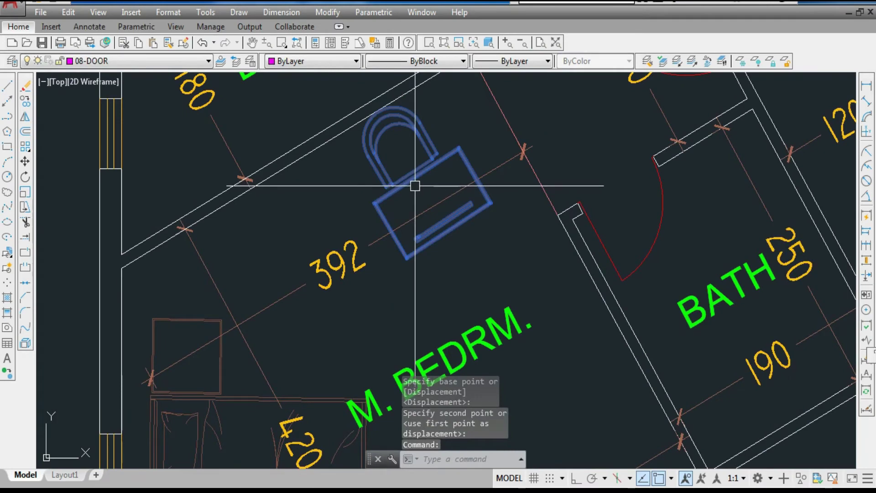
Mirror the desk and chair about the desk's long edge, erasing the source, so the desk backs onto the BATH wall
{"action": "type", "text": "mi"}
{"action": "key", "text": "Return"}
{"action": "scroll", "coordinate": [427, 174], "scroll_direction": "up", "scroll_amount": 4}
{"action": "type", "text": "m"}
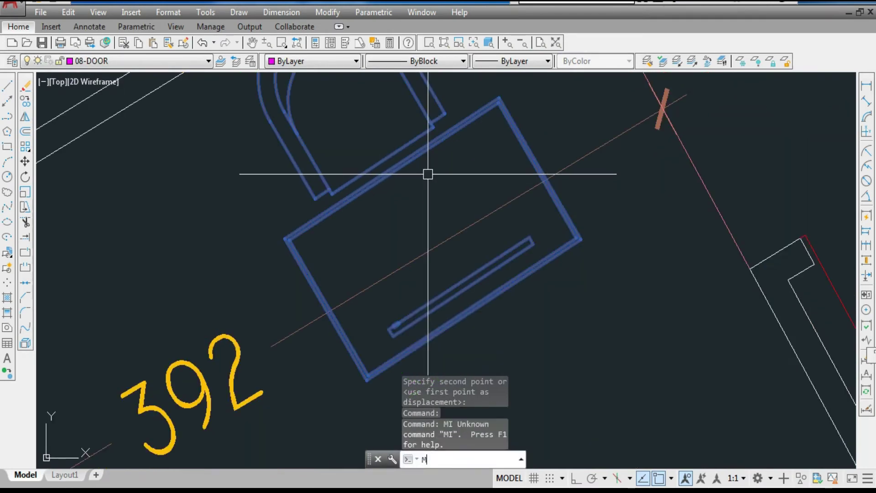
{"action": "type", "text": "i"}
{"action": "key", "text": "Return"}
{"action": "scroll", "coordinate": [407, 164], "scroll_direction": "up", "scroll_amount": 4}
{"action": "left_click", "coordinate": [401, 150]}
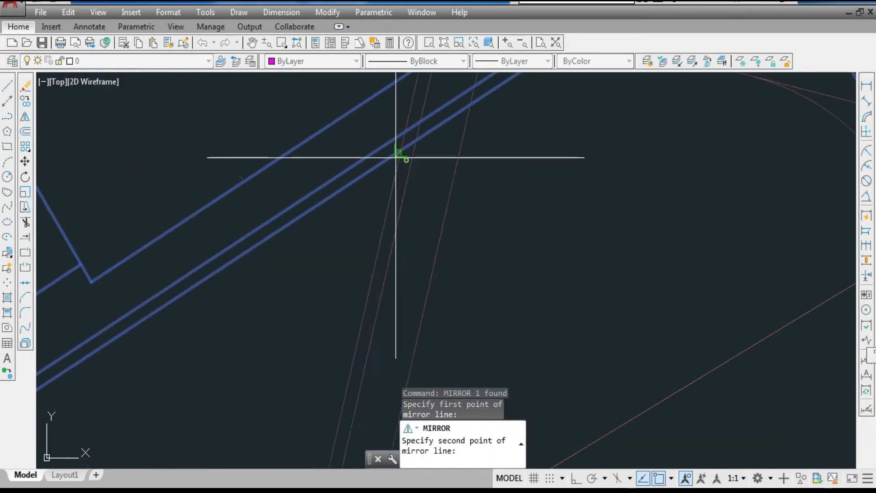
{"action": "left_click", "coordinate": [354, 180]}
{"action": "key", "text": "Return"}
{"action": "scroll", "coordinate": [377, 191], "scroll_direction": "down", "scroll_amount": 5}
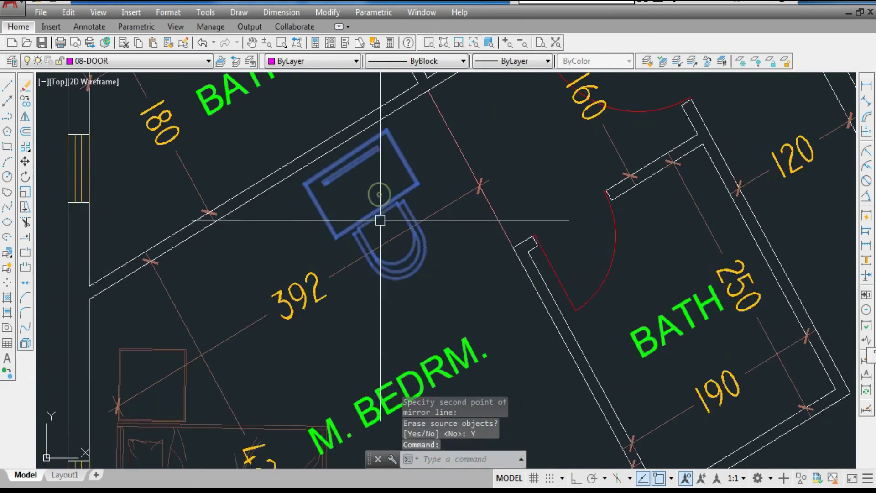
Move the mirrored desk and chair along the BATH wall towards the vertical window wall
{"action": "left_click", "coordinate": [381, 221]}
{"action": "type", "text": "m"}
{"action": "key", "text": "Return"}
{"action": "left_click", "coordinate": [289, 235]}
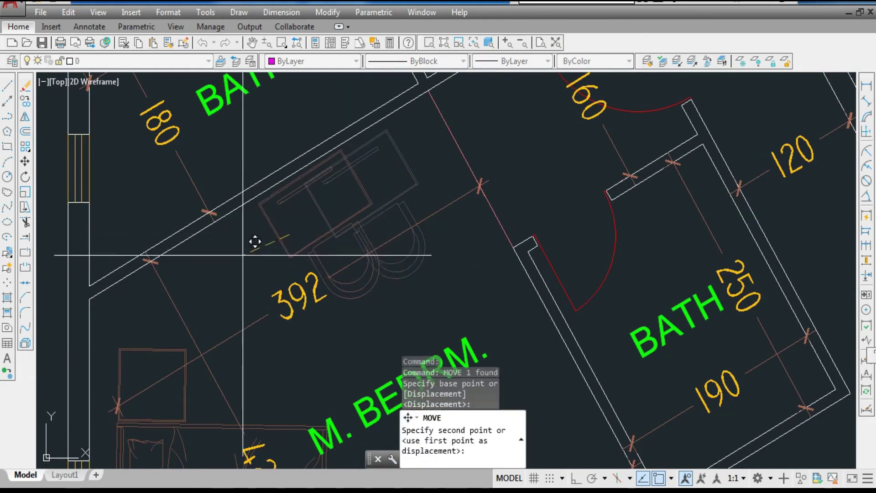
{"action": "left_click", "coordinate": [252, 243]}
{"action": "scroll", "coordinate": [274, 236], "scroll_direction": "down", "scroll_amount": 4}
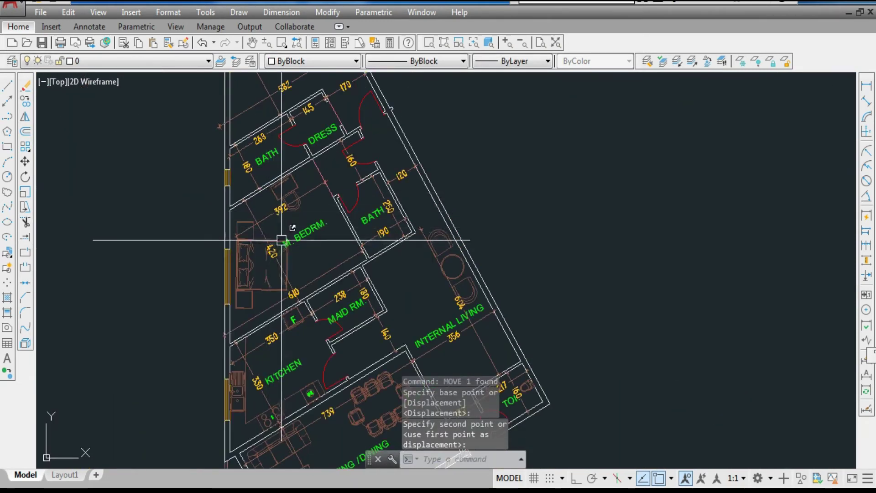
{"action": "scroll", "coordinate": [282, 240], "scroll_direction": "up", "scroll_amount": 2}
{"action": "left_click", "coordinate": [282, 165]}
{"action": "type", "text": "m"}
{"action": "key", "text": "Return"}
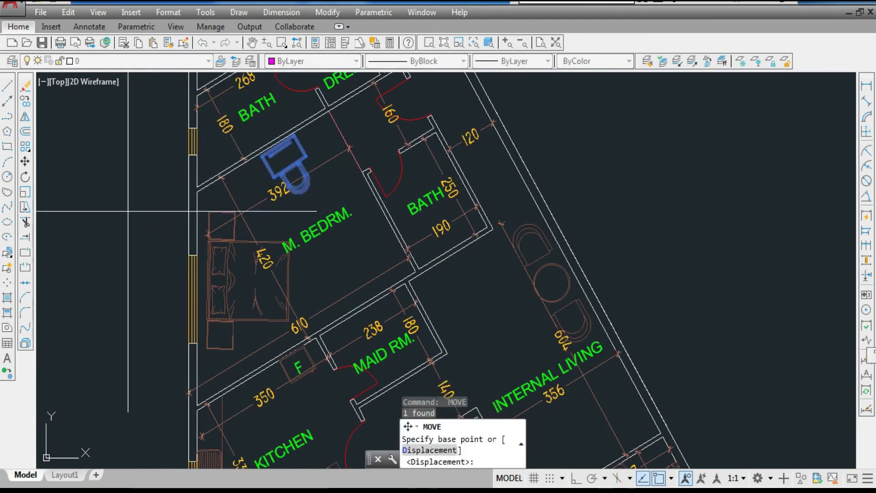
{"action": "left_click", "coordinate": [97, 205]}
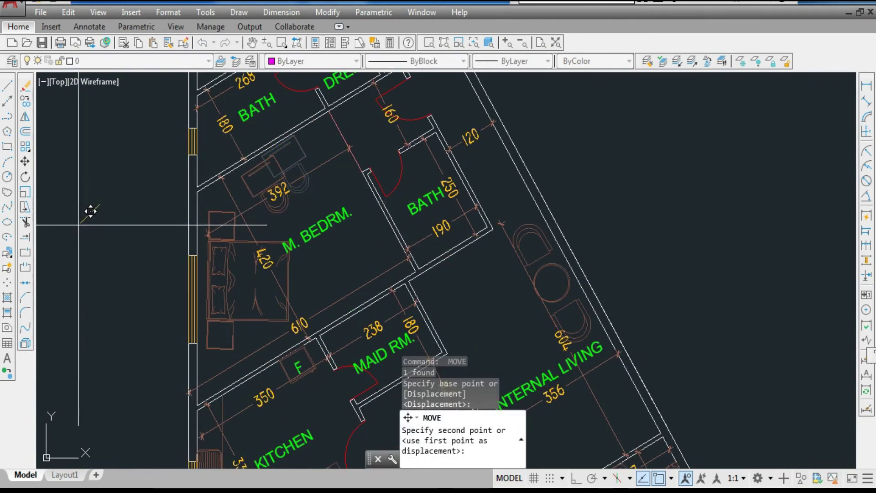
{"action": "left_click", "coordinate": [78, 221]}
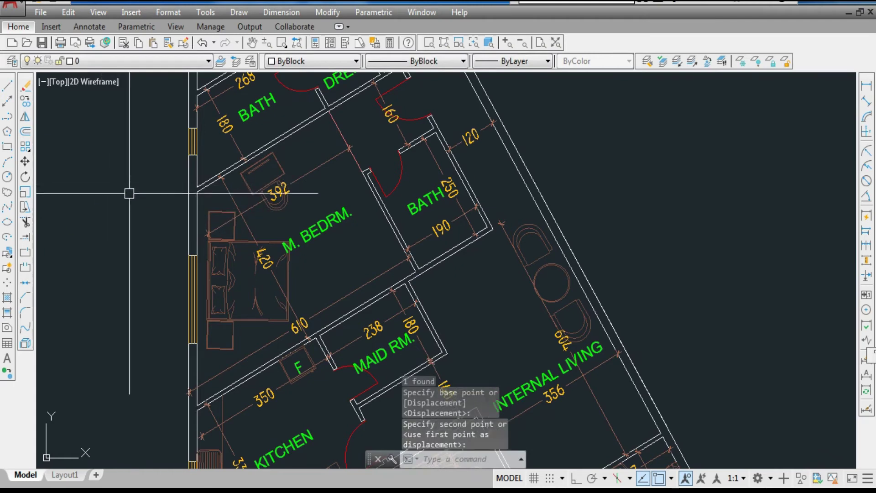
Move the bed with its nightstands along the window wall, closer to the KITCHEN wall
{"action": "left_click", "coordinate": [216, 256]}
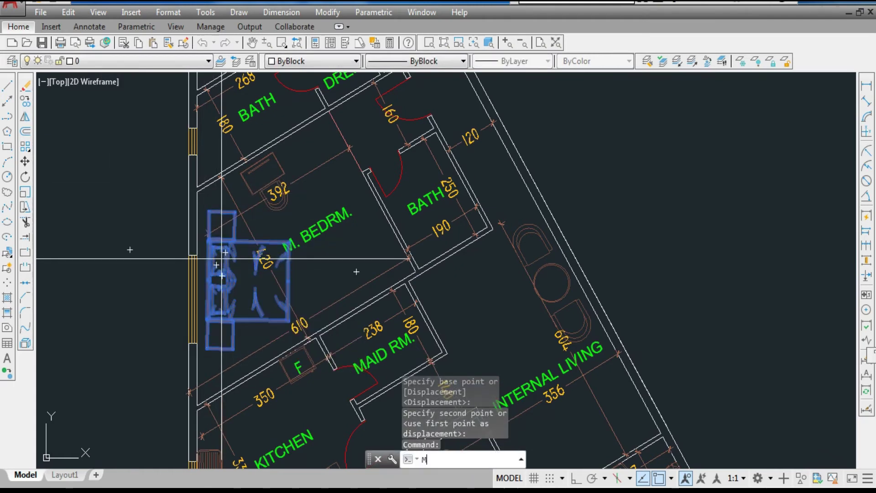
{"action": "type", "text": "m"}
{"action": "key", "text": "Return"}
{"action": "scroll", "coordinate": [172, 299], "scroll_direction": "up", "scroll_amount": 4}
{"action": "left_click", "coordinate": [172, 299]}
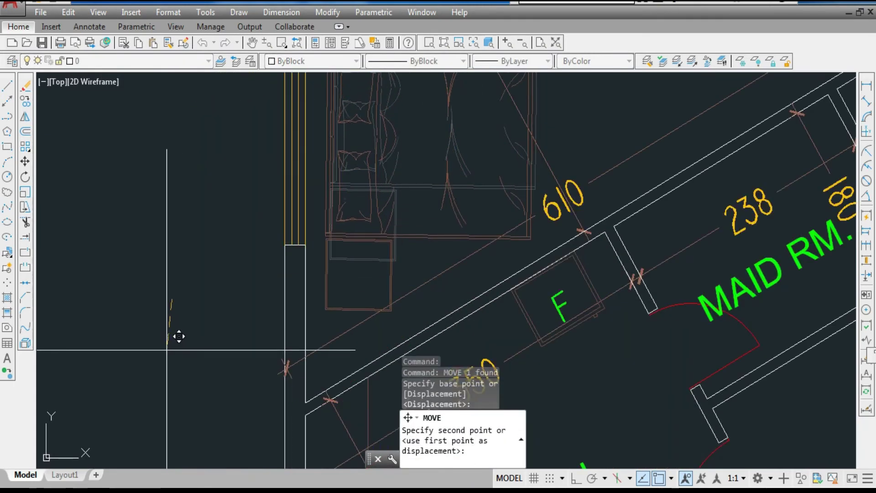
{"action": "left_click", "coordinate": [163, 360]}
{"action": "scroll", "coordinate": [161, 358], "scroll_direction": "down", "scroll_amount": 4}
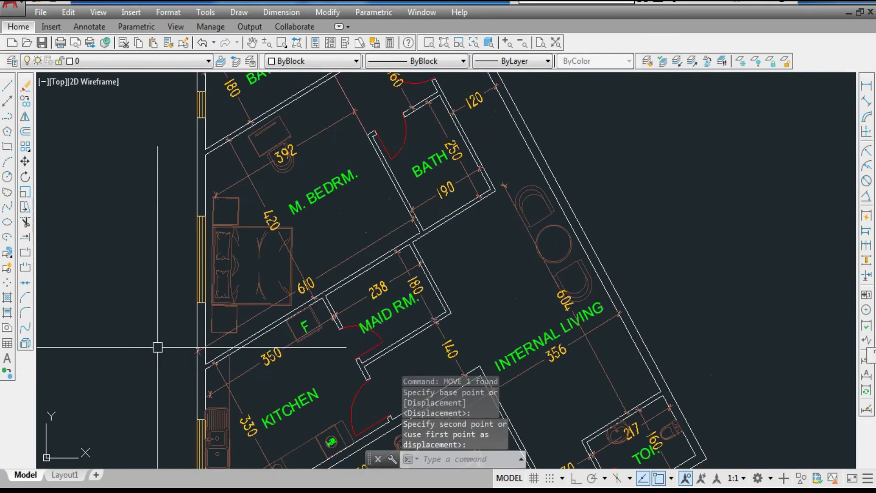
Shift the desk and chair slightly further along the BATH wall towards the corner with the window wall
{"action": "left_click", "coordinate": [254, 147]}
{"action": "type", "text": "m"}
{"action": "key", "text": "Return"}
{"action": "scroll", "coordinate": [222, 152], "scroll_direction": "up", "scroll_amount": 3}
{"action": "left_click", "coordinate": [114, 216]}
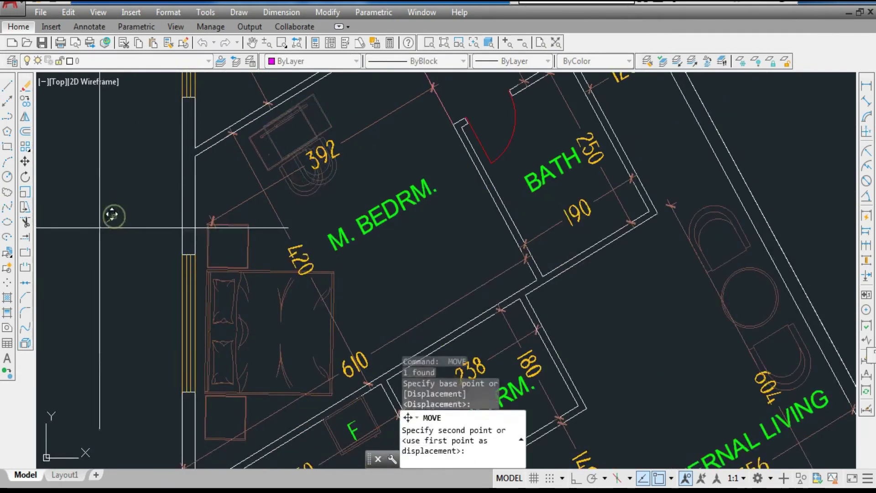
Copy the two chairs and round table from the furnished apartment's lower M.BEDRM. into the triangular unit's M. BEDRM., beside the 190 x 250 BATH wall
{"action": "scroll", "coordinate": [104, 213], "scroll_direction": "down", "scroll_amount": 6}
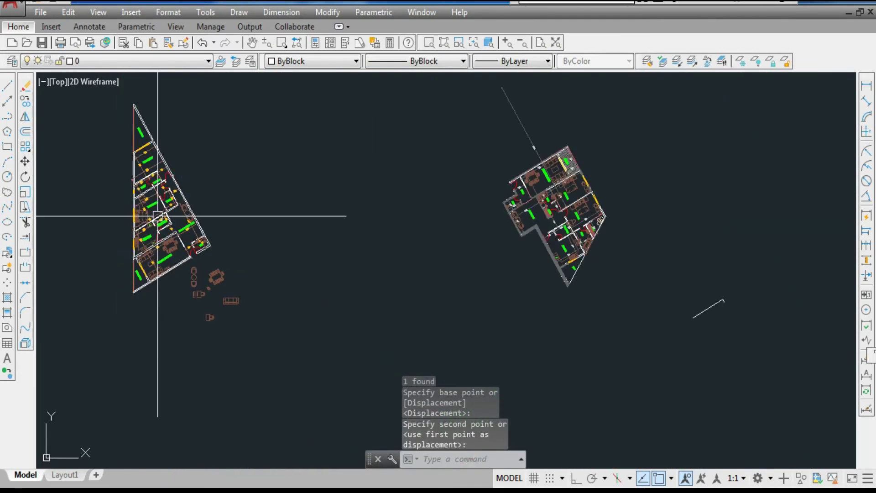
{"action": "scroll", "coordinate": [538, 209], "scroll_direction": "up", "scroll_amount": 5}
{"action": "scroll", "coordinate": [538, 209], "scroll_direction": "up", "scroll_amount": 2}
{"action": "left_click", "coordinate": [621, 239]}
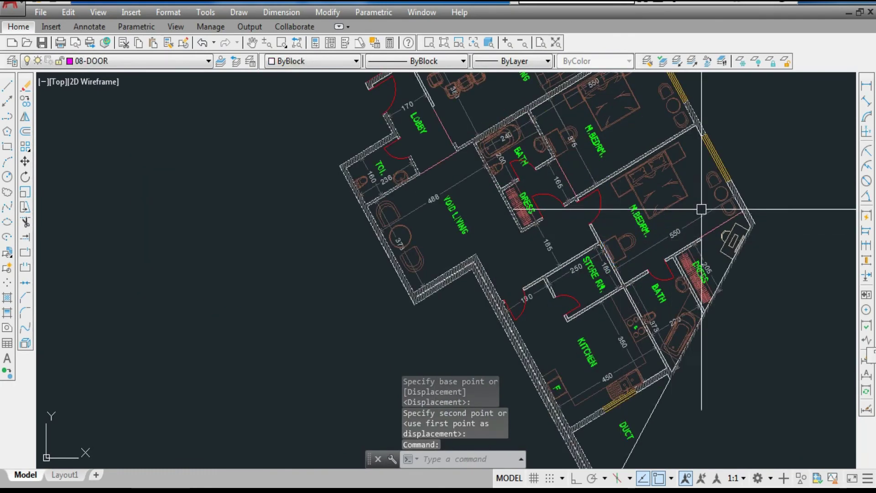
{"action": "key", "text": "Escape"}
{"action": "left_click", "coordinate": [712, 191]}
{"action": "type", "text": "CO"}
{"action": "key", "text": "Return"}
{"action": "left_click", "coordinate": [712, 191]}
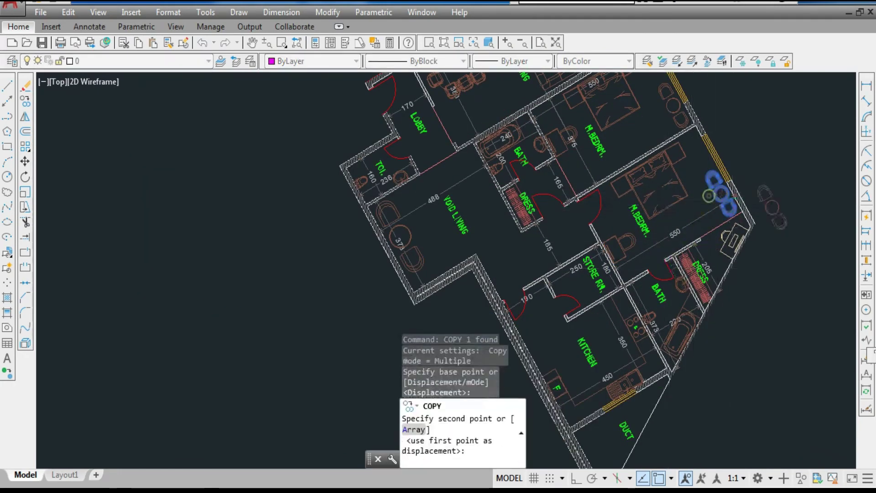
{"action": "scroll", "coordinate": [779, 214], "scroll_direction": "down", "scroll_amount": 4}
{"action": "scroll", "coordinate": [513, 226], "scroll_direction": "up", "scroll_amount": 4}
{"action": "scroll", "coordinate": [426, 212], "scroll_direction": "up", "scroll_amount": 3}
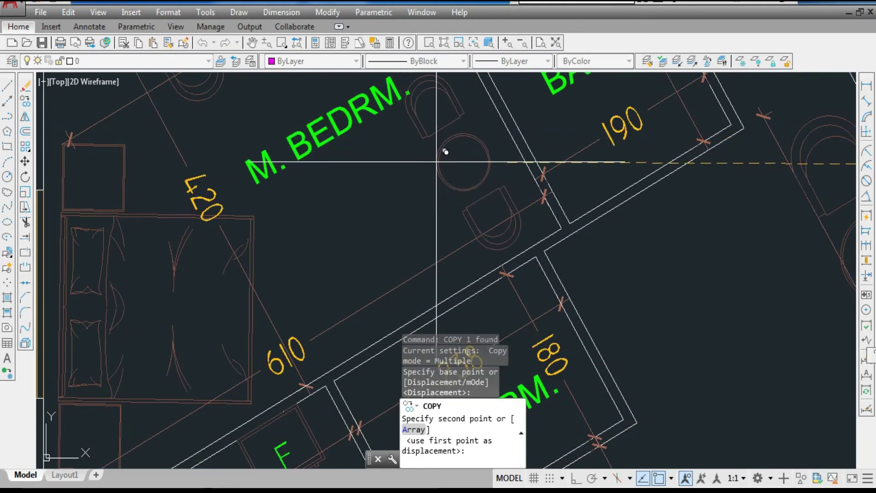
{"action": "left_click", "coordinate": [417, 203]}
{"action": "key", "text": "Escape"}
{"action": "scroll", "coordinate": [397, 262], "scroll_direction": "down", "scroll_amount": 3}
{"action": "scroll", "coordinate": [409, 176], "scroll_direction": "up", "scroll_amount": 2}
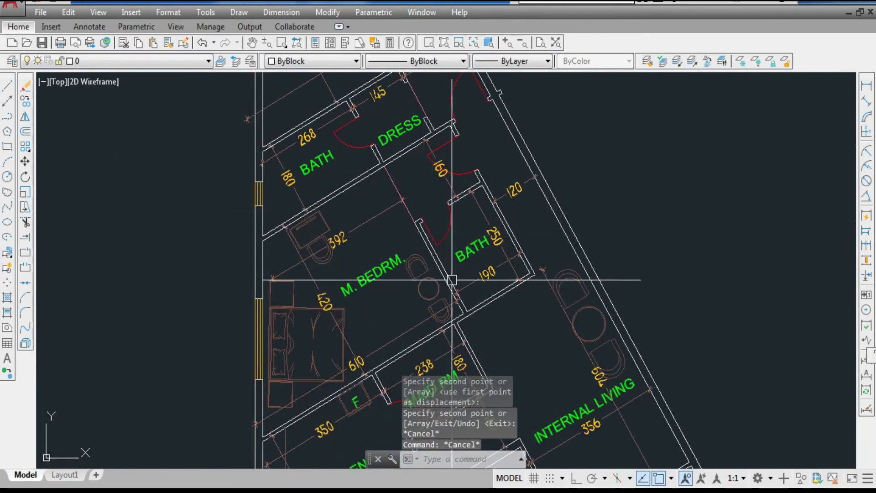
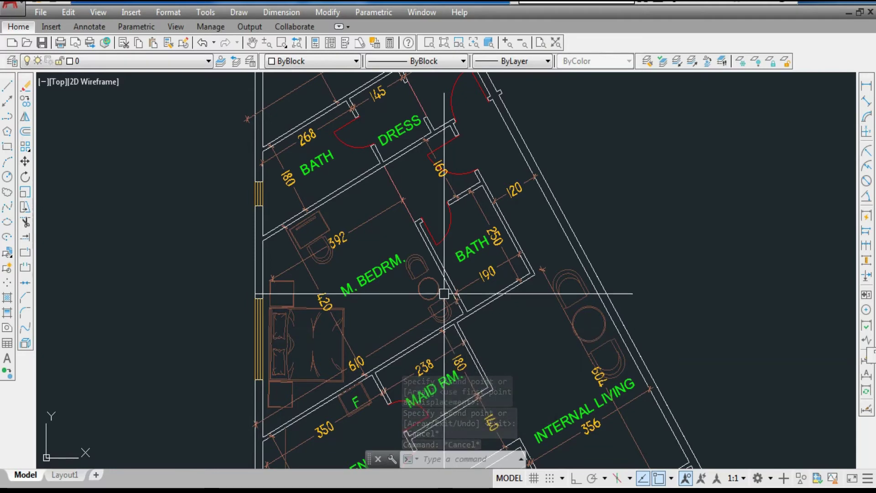
Copy the bed with its nightstands into the upper M. BEDRM., using matching wall corners as base and destination points
{"action": "scroll", "coordinate": [398, 311], "scroll_direction": "down", "scroll_amount": 2}
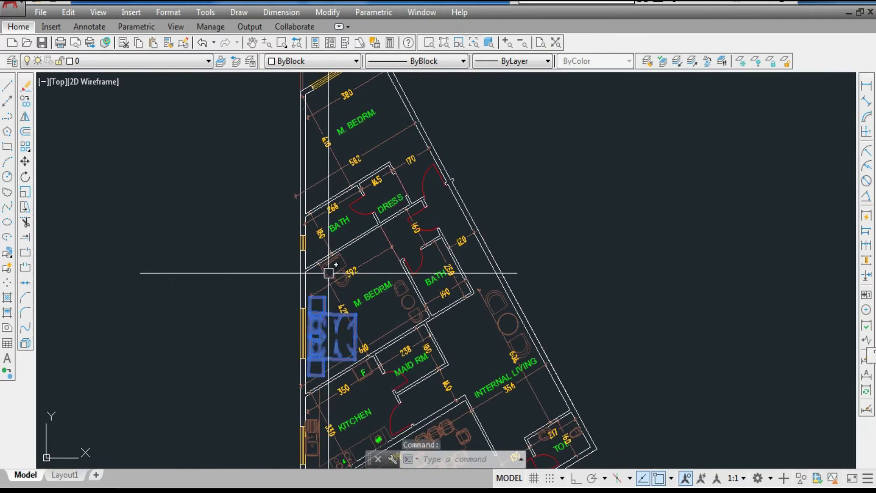
{"action": "key", "text": "Return"}
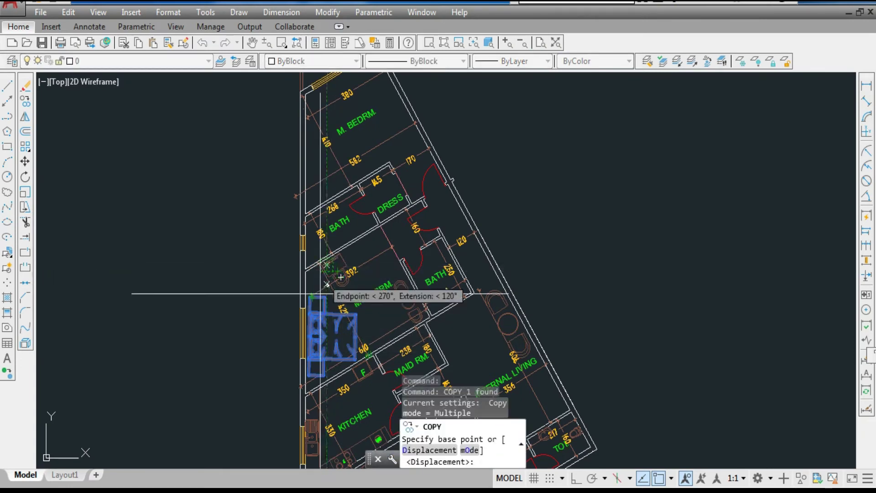
{"action": "scroll", "coordinate": [302, 387], "scroll_direction": "up", "scroll_amount": 5}
{"action": "left_click", "coordinate": [301, 378]}
{"action": "scroll", "coordinate": [302, 320], "scroll_direction": "down", "scroll_amount": 5}
{"action": "scroll", "coordinate": [308, 218], "scroll_direction": "up", "scroll_amount": 5}
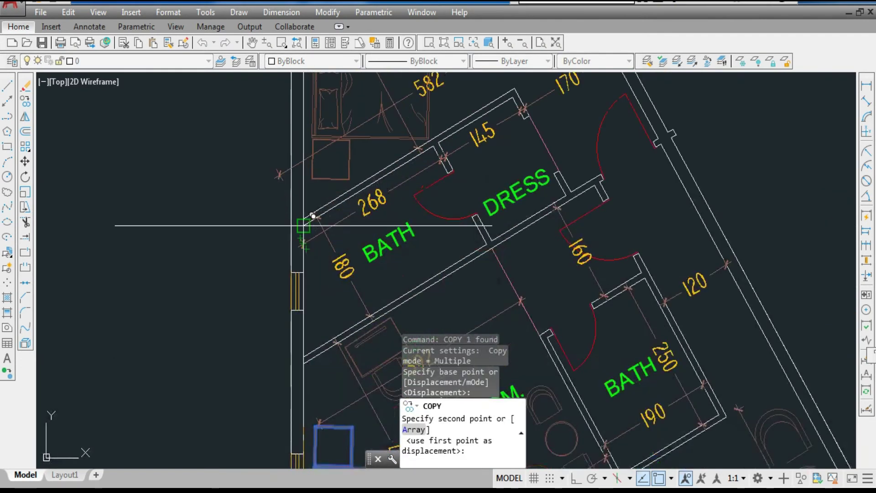
{"action": "left_click", "coordinate": [309, 215]}
{"action": "scroll", "coordinate": [254, 287], "scroll_direction": "down", "scroll_amount": 5}
{"action": "key", "text": "Escape"}
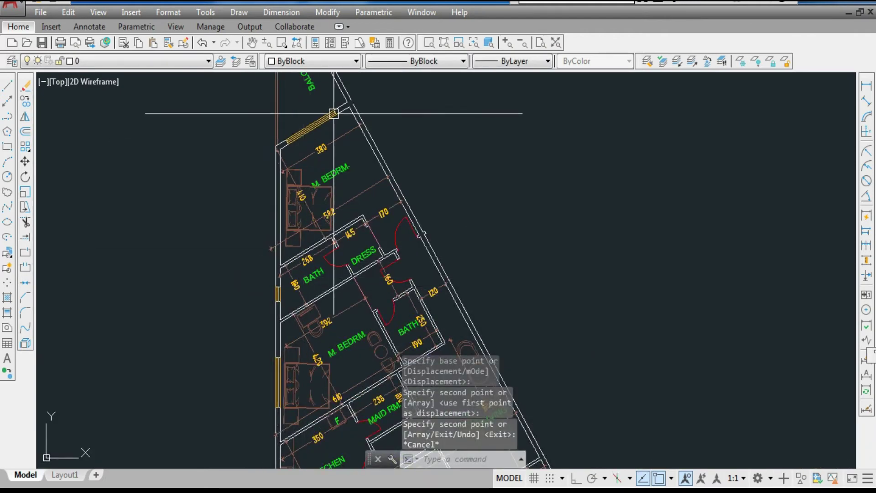
Copy the desk and chair into the upper M. BEDRM., beside the balcony window near the slanted outer wall
{"action": "scroll", "coordinate": [333, 108], "scroll_direction": "down", "scroll_amount": 5}
{"action": "scroll", "coordinate": [295, 171], "scroll_direction": "up", "scroll_amount": 3}
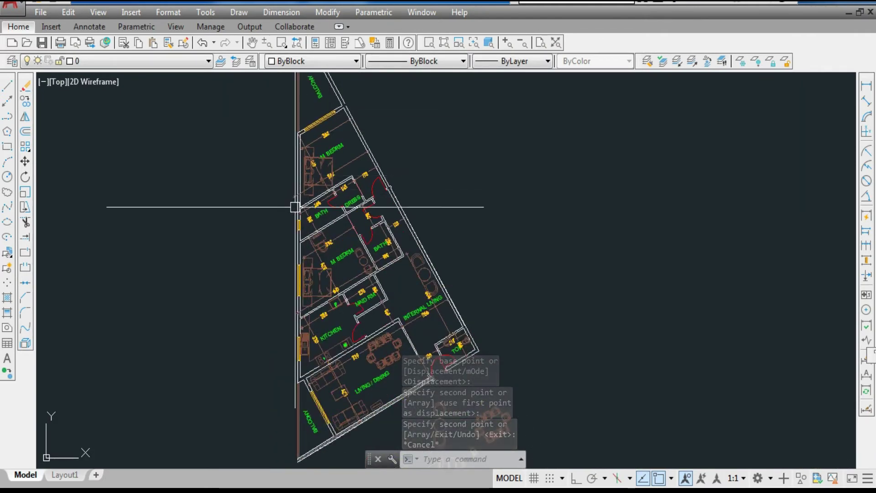
{"action": "scroll", "coordinate": [321, 236], "scroll_direction": "up", "scroll_amount": 5}
{"action": "left_click", "coordinate": [321, 240]}
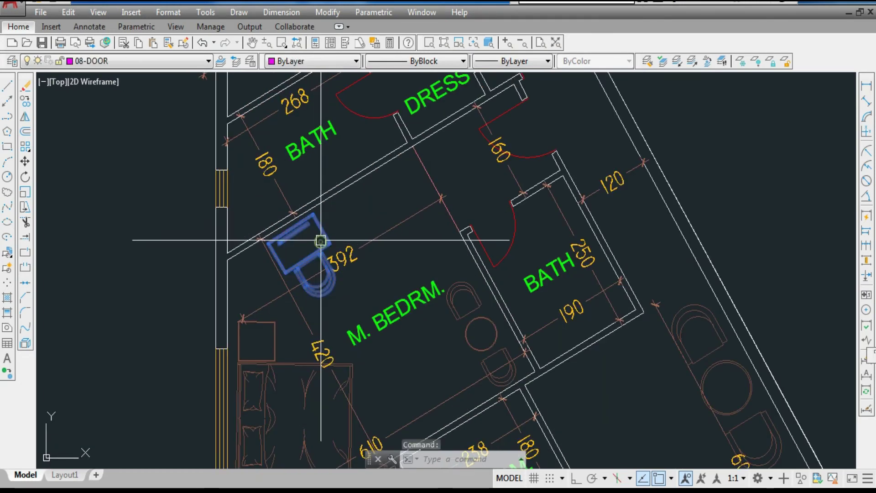
{"action": "type", "text": "CO"}
{"action": "key", "text": "Return"}
{"action": "scroll", "coordinate": [313, 205], "scroll_direction": "up", "scroll_amount": 6}
{"action": "left_click", "coordinate": [314, 232]}
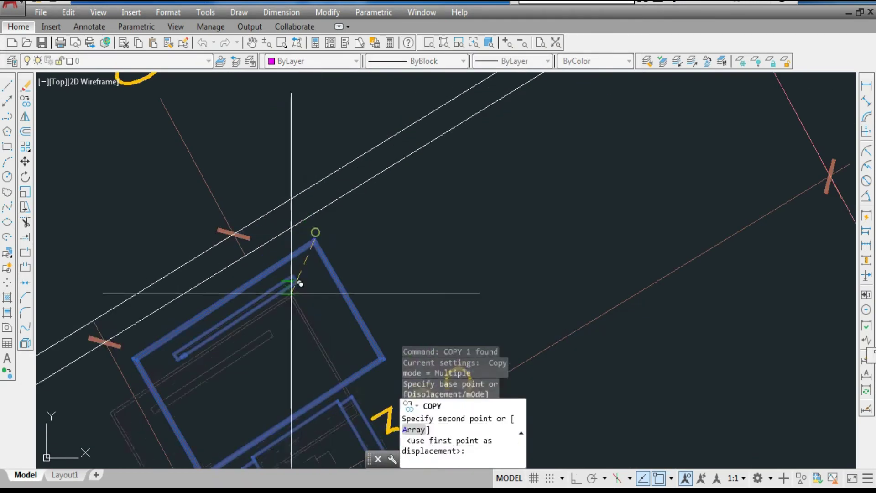
{"action": "scroll", "coordinate": [308, 382], "scroll_direction": "down", "scroll_amount": 10}
{"action": "scroll", "coordinate": [306, 229], "scroll_direction": "up", "scroll_amount": 4}
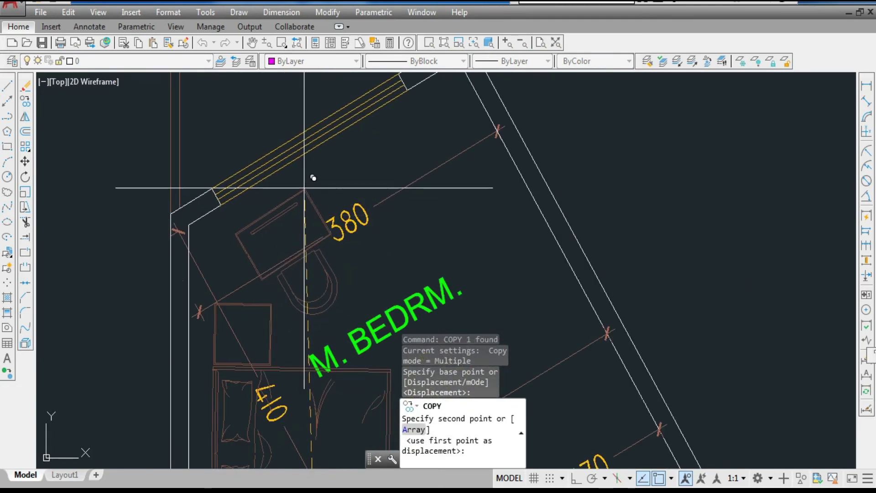
{"action": "scroll", "coordinate": [312, 178], "scroll_direction": "down", "scroll_amount": 4}
{"action": "scroll", "coordinate": [357, 146], "scroll_direction": "up", "scroll_amount": 3}
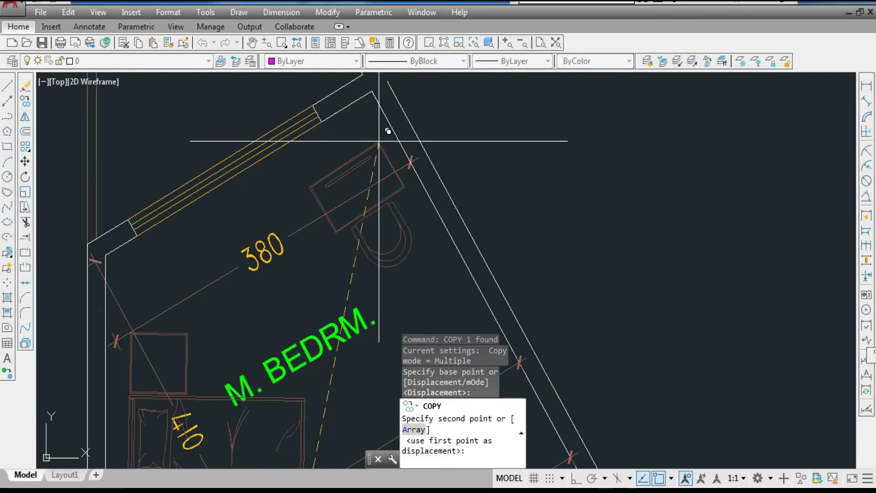
{"action": "key", "text": "Escape"}
Rotate the copied desk and chair 90° clockwise so the desk's back faces the slanted outer wall
{"action": "type", "text": "R"}
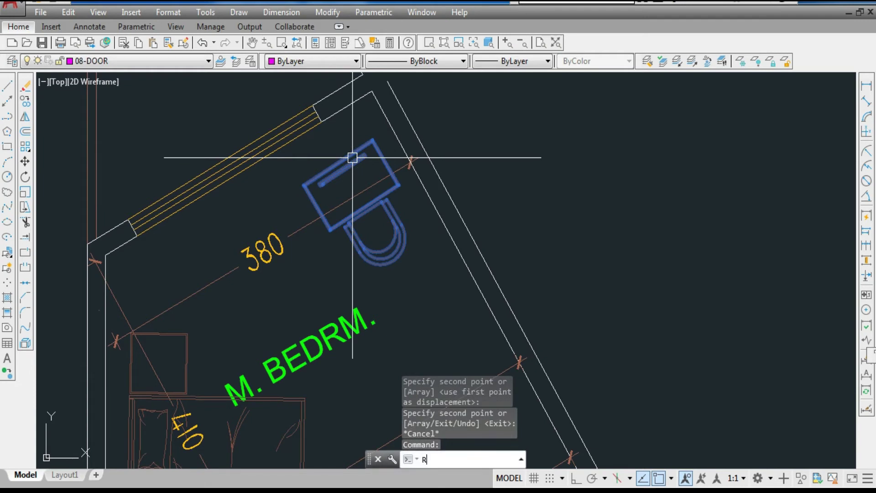
{"action": "left_click", "coordinate": [353, 158]}
{"action": "type", "text": "O"}
{"action": "key", "text": "Return"}
{"action": "key", "text": "F8"}
{"action": "left_click", "coordinate": [343, 177]}
{"action": "key", "text": "F8"}
{"action": "key", "text": "F8"}
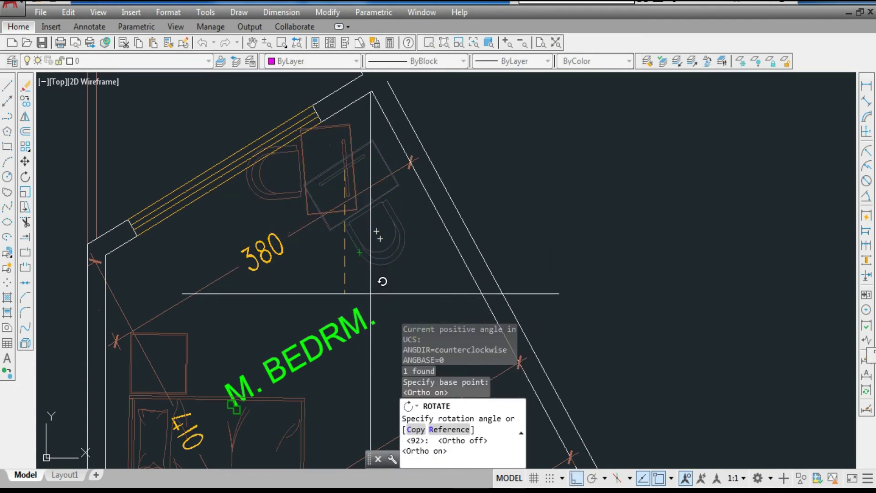
{"action": "left_click", "coordinate": [409, 315]}
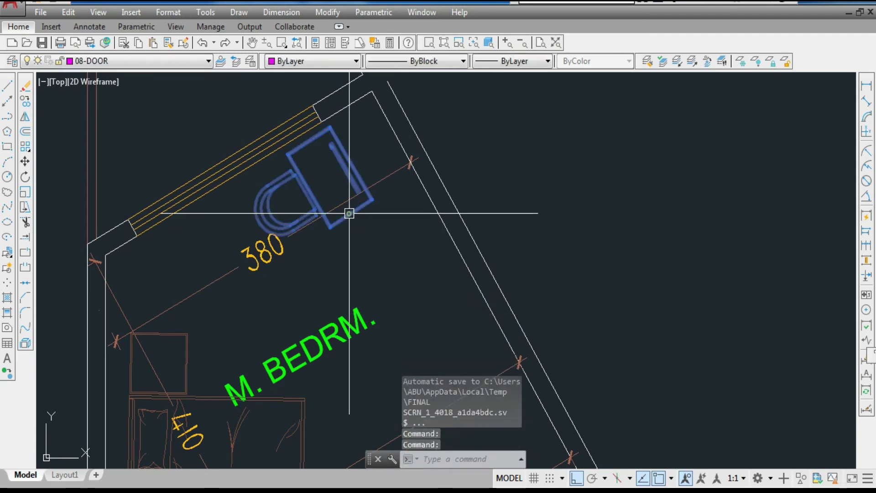
Move the rotated desk and chair in the upper M. BEDRM. outward so the desk's back meets the slanted outer wall
{"action": "type", "text": "m"}
{"action": "key", "text": "Return"}
{"action": "left_click", "coordinate": [497, 213]}
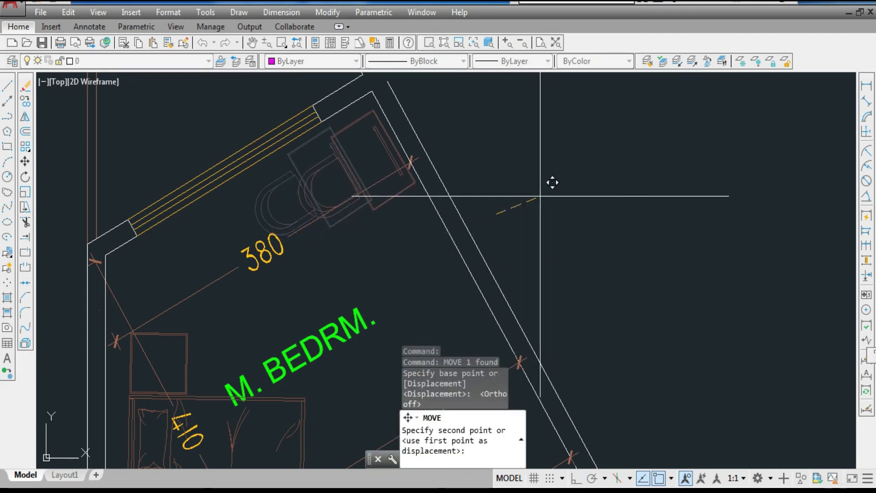
{"action": "scroll", "coordinate": [553, 227], "scroll_direction": "down", "scroll_amount": 6}
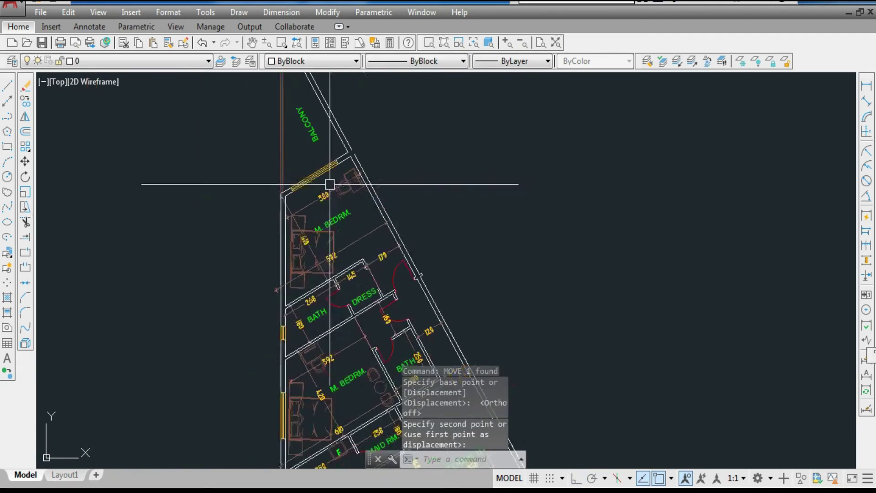
Copy the two chairs and round table from the lower M. BEDRM. into the upper M. BEDRM., beside the slanted outer wall
{"action": "scroll", "coordinate": [346, 205], "scroll_direction": "down", "scroll_amount": 6}
{"action": "scroll", "coordinate": [360, 248], "scroll_direction": "up", "scroll_amount": 2}
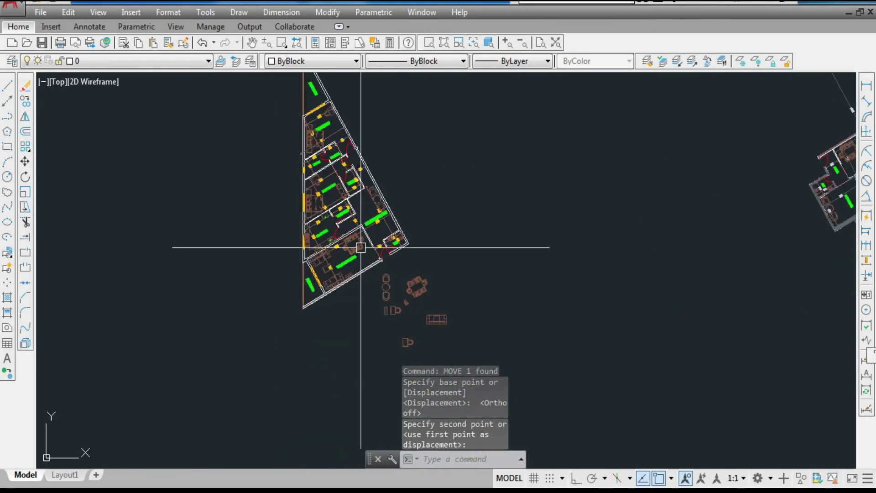
{"action": "scroll", "coordinate": [335, 194], "scroll_direction": "up", "scroll_amount": 5}
{"action": "left_click", "coordinate": [347, 184]}
{"action": "type", "text": "C"}
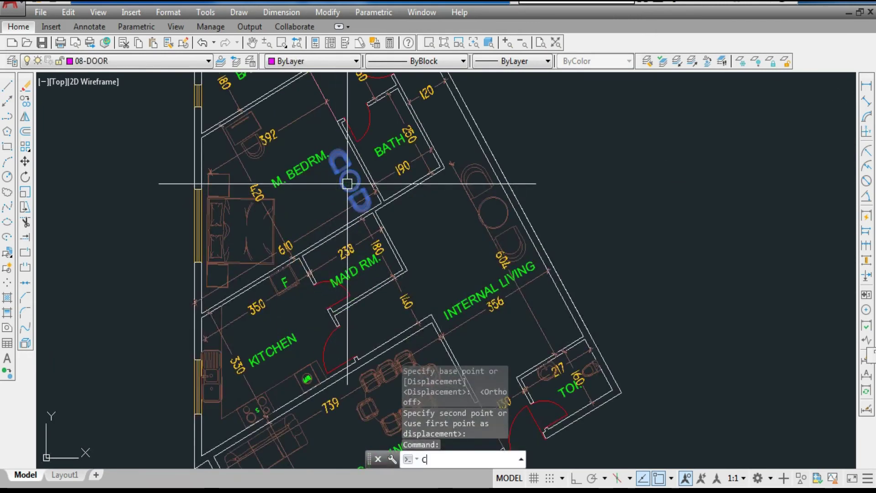
{"action": "type", "text": "O"}
{"action": "key", "text": "Return"}
{"action": "left_click", "coordinate": [349, 198]}
{"action": "scroll", "coordinate": [346, 285], "scroll_direction": "down", "scroll_amount": 5}
{"action": "scroll", "coordinate": [342, 156], "scroll_direction": "up", "scroll_amount": 7}
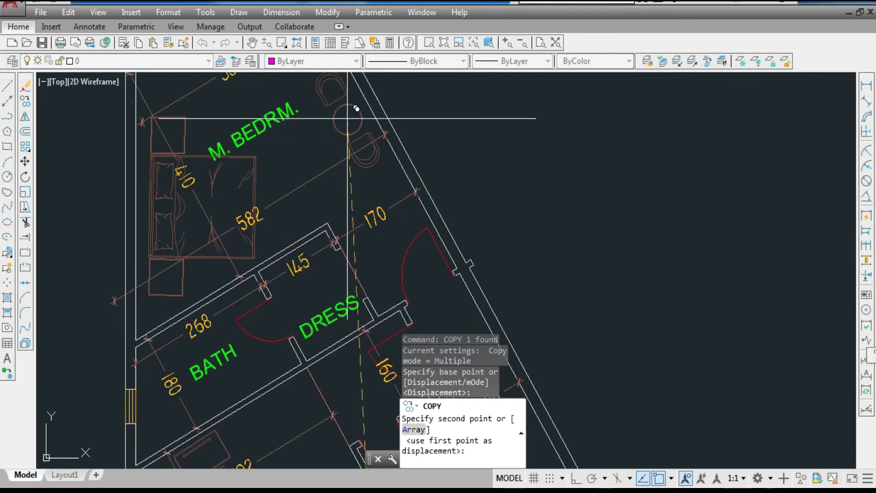
{"action": "scroll", "coordinate": [354, 116], "scroll_direction": "up", "scroll_amount": 3}
{"action": "scroll", "coordinate": [355, 153], "scroll_direction": "down", "scroll_amount": 3}
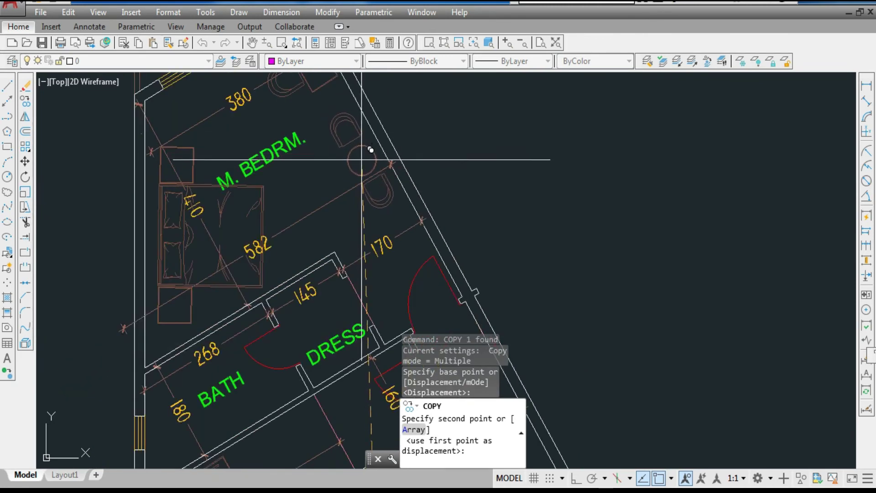
{"action": "left_click", "coordinate": [366, 160]}
{"action": "scroll", "coordinate": [393, 192], "scroll_direction": "down", "scroll_amount": 5}
{"action": "scroll", "coordinate": [415, 215], "scroll_direction": "up", "scroll_amount": 3}
{"action": "key", "text": "Escape"}
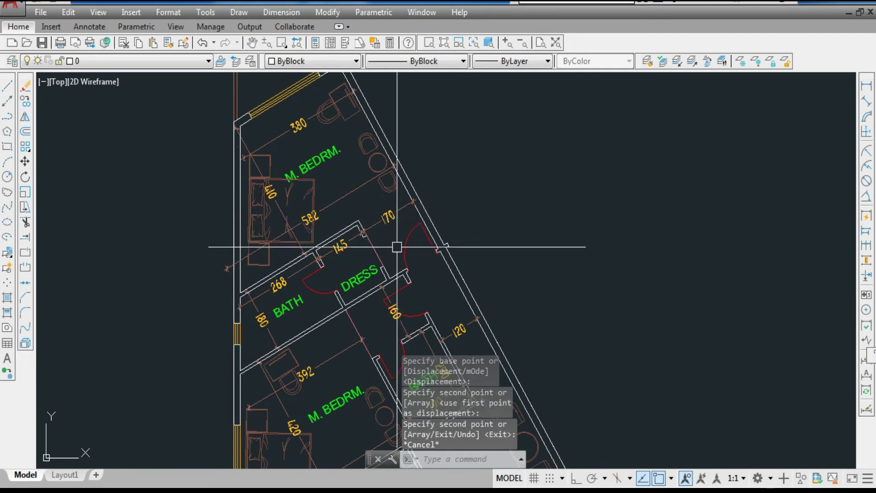
Copy the bathtub from the furnished apartment's BATH into the triangular unit's 190 x 250 BATH, using matching wall corners
{"action": "scroll", "coordinate": [397, 246], "scroll_direction": "up", "scroll_amount": 2}
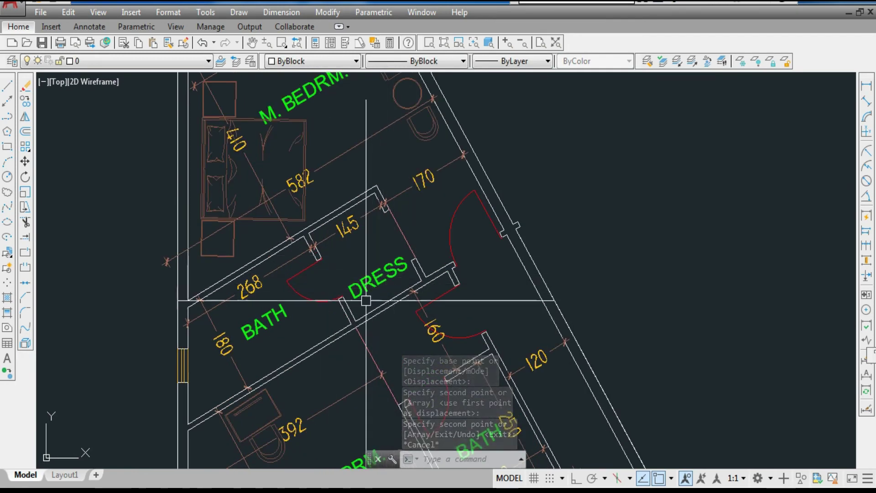
{"action": "scroll", "coordinate": [345, 317], "scroll_direction": "down", "scroll_amount": 6}
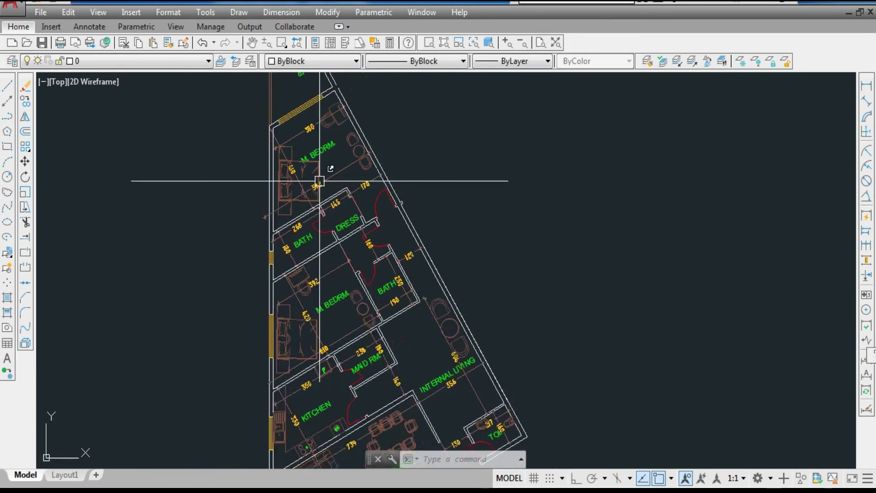
{"action": "scroll", "coordinate": [327, 192], "scroll_direction": "down", "scroll_amount": 2}
{"action": "scroll", "coordinate": [656, 214], "scroll_direction": "up", "scroll_amount": 7}
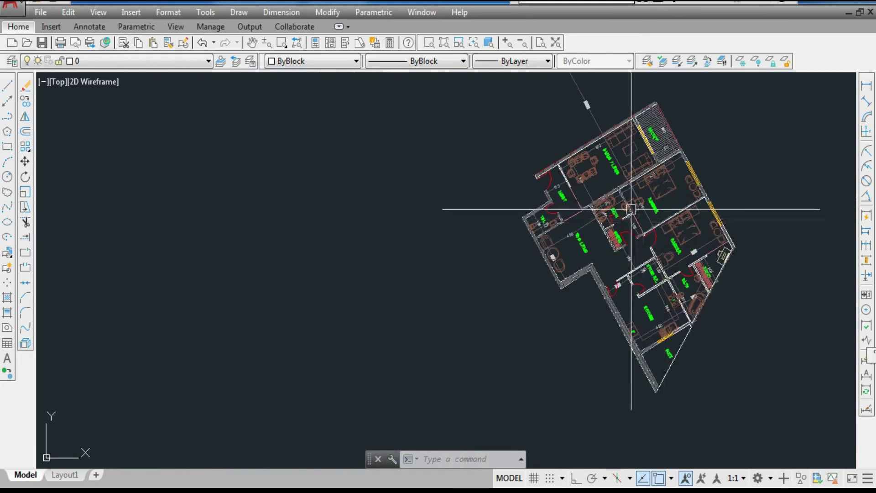
{"action": "left_click", "coordinate": [645, 228]}
{"action": "left_click", "coordinate": [615, 211]}
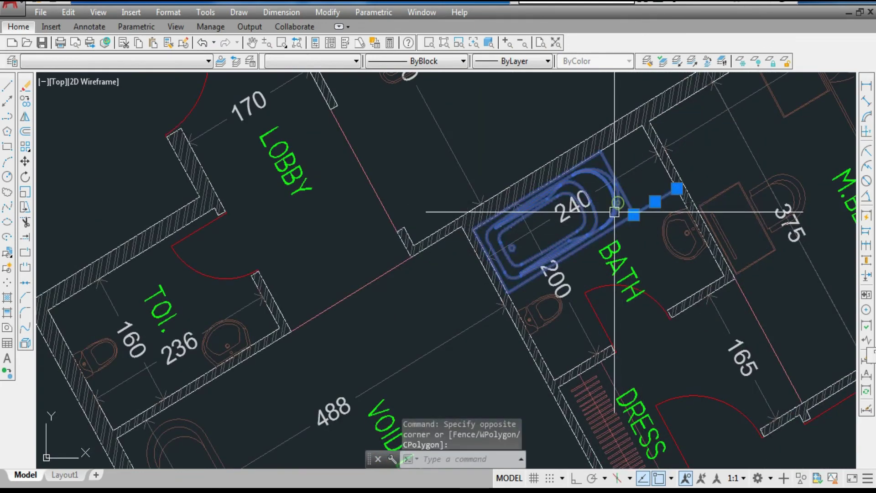
{"action": "type", "text": "CO"}
{"action": "key", "text": "Return"}
{"action": "left_click", "coordinate": [644, 128]}
{"action": "scroll", "coordinate": [694, 157], "scroll_direction": "down", "scroll_amount": 7}
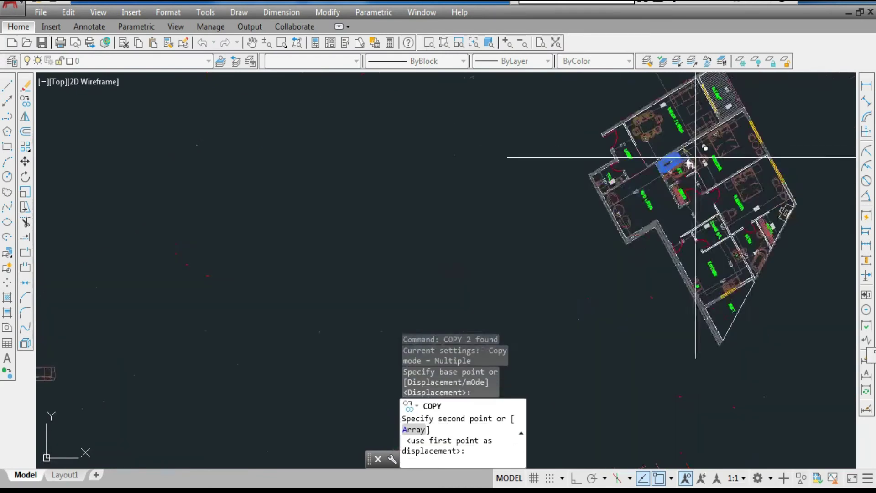
{"action": "scroll", "coordinate": [578, 198], "scroll_direction": "up", "scroll_amount": 8}
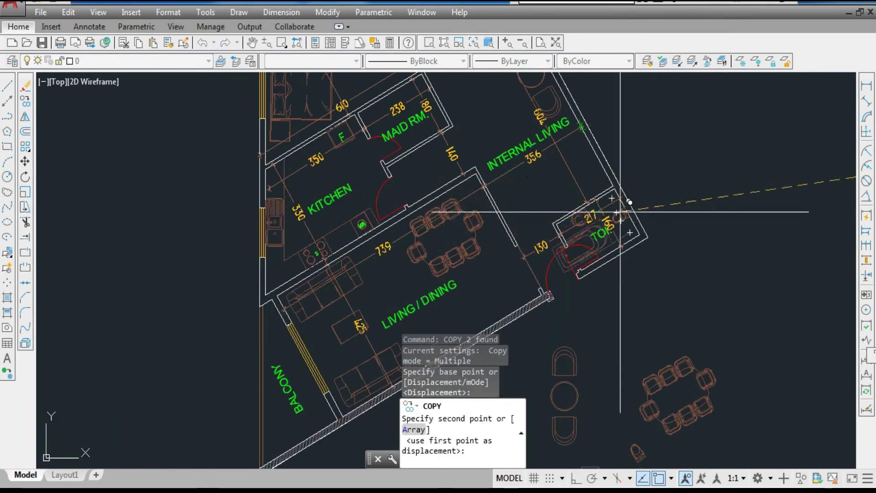
{"action": "scroll", "coordinate": [525, 94], "scroll_direction": "up", "scroll_amount": 5}
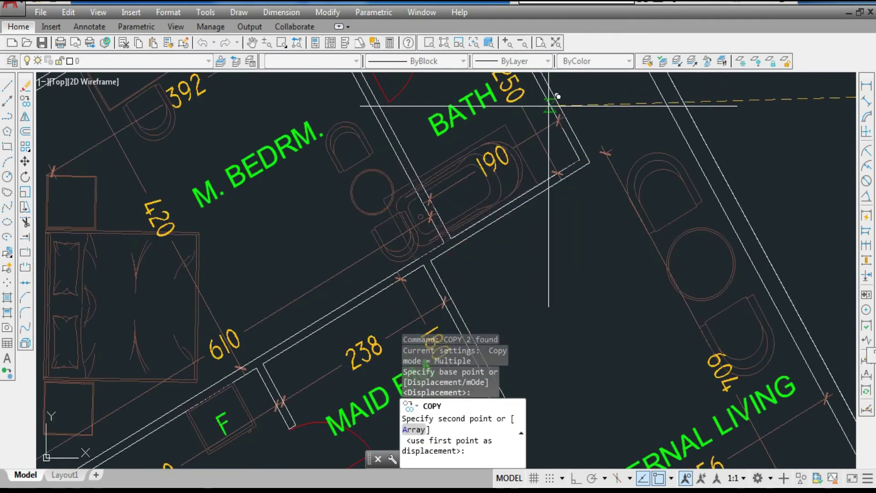
{"action": "left_click", "coordinate": [561, 158]}
{"action": "key", "text": "Escape"}
Move the bathtub so its long side lies on the inner wall line at the lower end of the 190 x 250 BATH
{"action": "scroll", "coordinate": [561, 158], "scroll_direction": "up", "scroll_amount": 4}
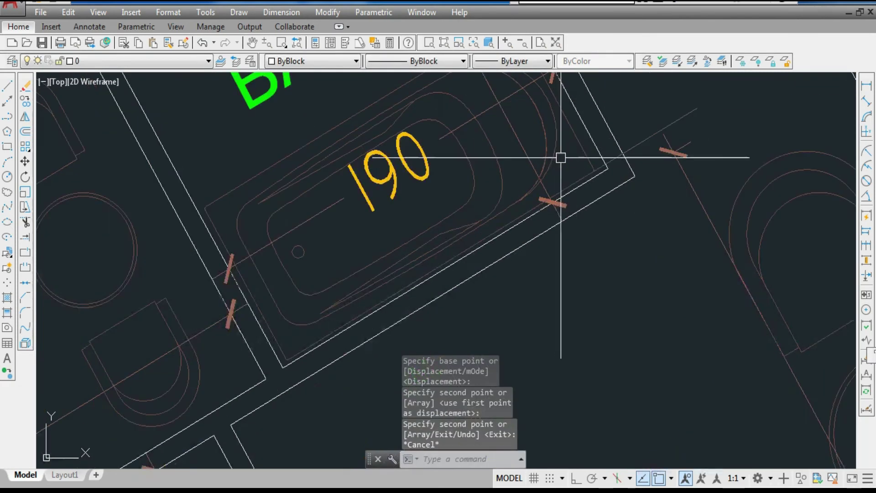
{"action": "left_click", "coordinate": [592, 172]}
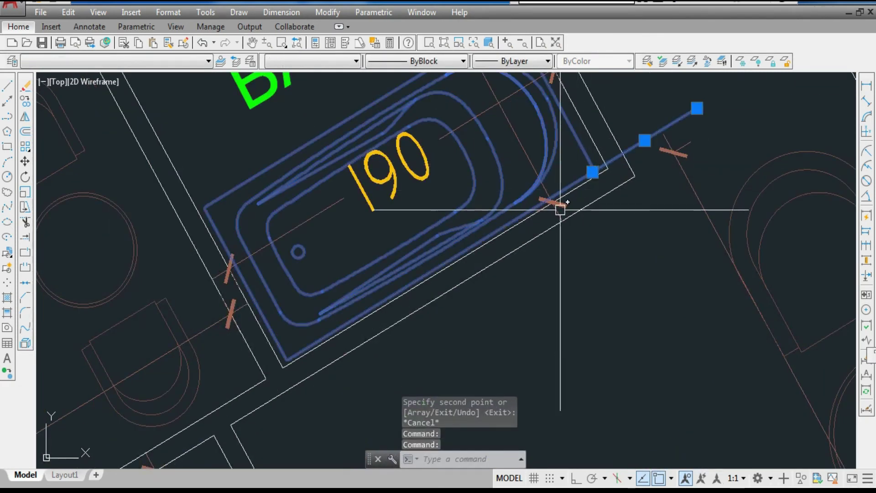
{"action": "type", "text": "m"}
{"action": "key", "text": "Return"}
{"action": "scroll", "coordinate": [273, 363], "scroll_direction": "up", "scroll_amount": 5}
{"action": "left_click", "coordinate": [331, 333]}
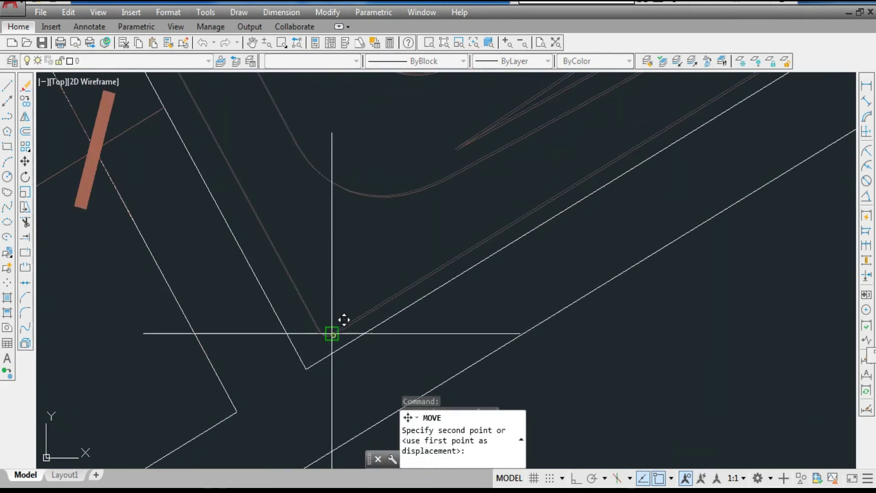
{"action": "left_click", "coordinate": [323, 353]}
Move the bathtub along that wall into the BATH's corner beside the lower M. BEDRM
{"action": "type", "text": "m"}
{"action": "key", "text": "Return"}
{"action": "type", "text": "p"}
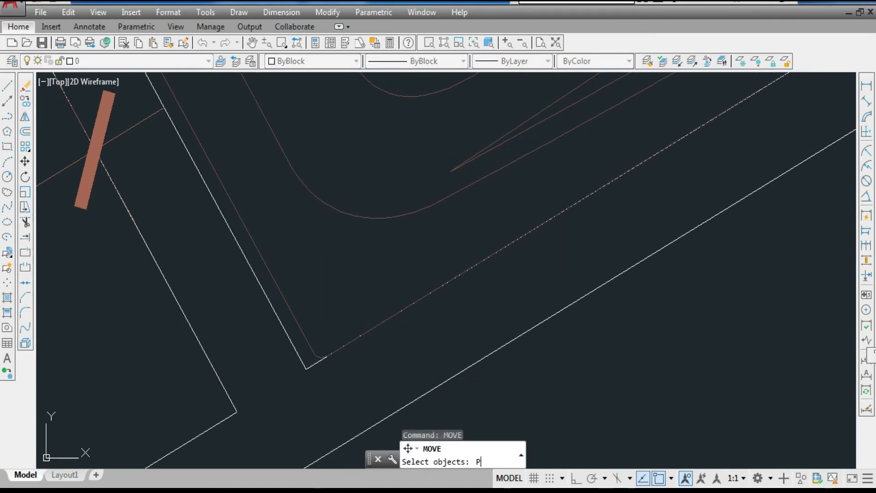
{"action": "key", "text": "Return"}
{"action": "key", "text": "Return"}
{"action": "left_click", "coordinate": [306, 338]}
{"action": "left_click", "coordinate": [294, 345]}
{"action": "scroll", "coordinate": [294, 345], "scroll_direction": "down", "scroll_amount": 5}
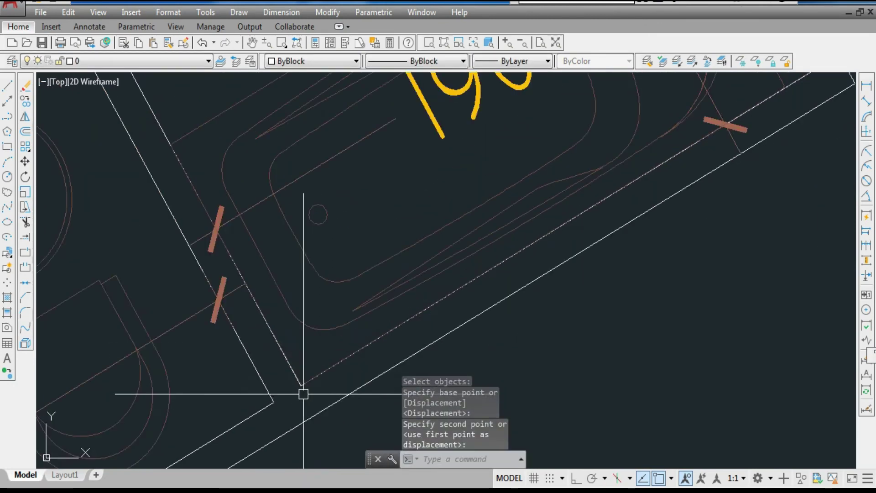
Erase the stray line that was copied along with the bathtub and crosses the BATH wall into INTERNAL LIVING
{"action": "left_click", "coordinate": [556, 235]}
{"action": "left_click", "coordinate": [566, 220]}
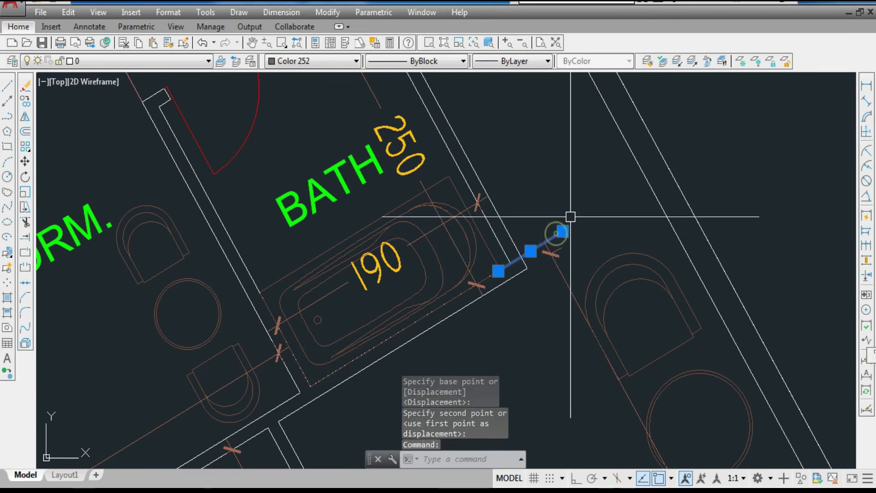
{"action": "key", "text": "Delete"}
{"action": "key", "text": "Escape"}
Copy the washbasin from the TOI. onto the wall between the lower M. BEDRM. and the 190 x 250 BATH
{"action": "scroll", "coordinate": [450, 231], "scroll_direction": "down", "scroll_amount": 3}
{"action": "scroll", "coordinate": [338, 252], "scroll_direction": "down", "scroll_amount": 5}
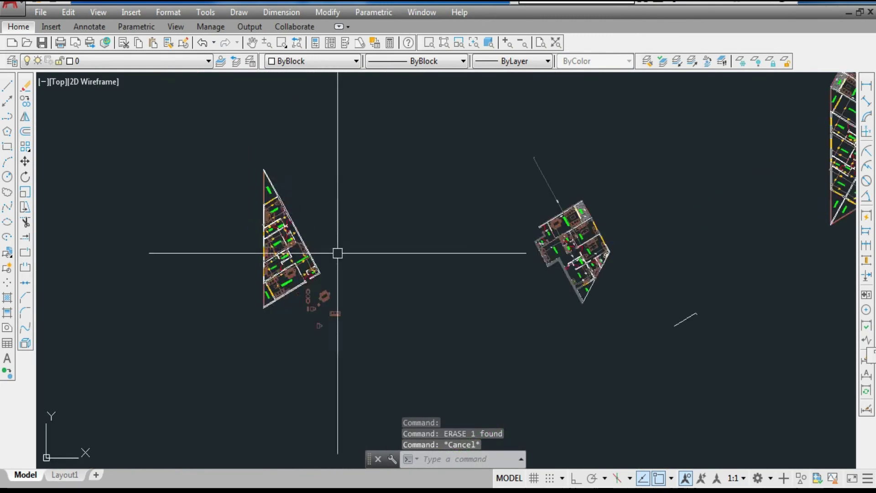
{"action": "scroll", "coordinate": [327, 286], "scroll_direction": "up", "scroll_amount": 10}
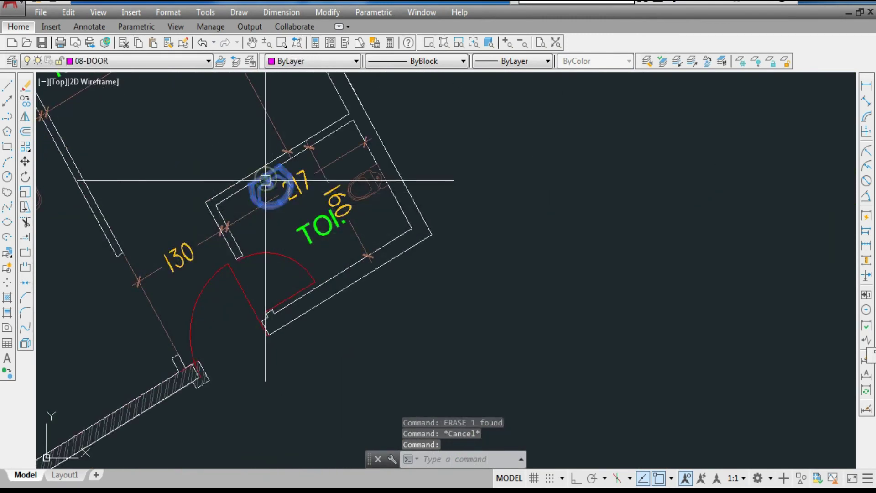
{"action": "type", "text": "CO"}
{"action": "key", "text": "Return"}
{"action": "scroll", "coordinate": [268, 182], "scroll_direction": "up", "scroll_amount": 4}
{"action": "left_click", "coordinate": [250, 146]}
{"action": "scroll", "coordinate": [450, 279], "scroll_direction": "down", "scroll_amount": 7}
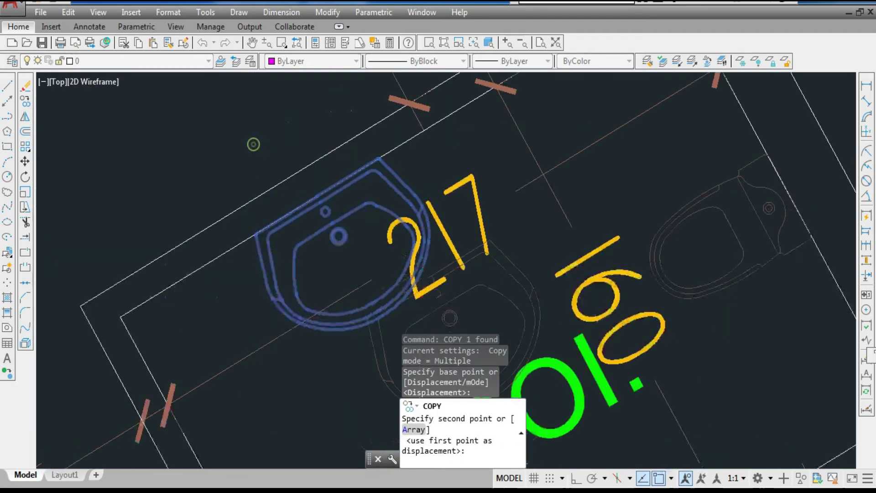
{"action": "scroll", "coordinate": [391, 220], "scroll_direction": "up", "scroll_amount": 6}
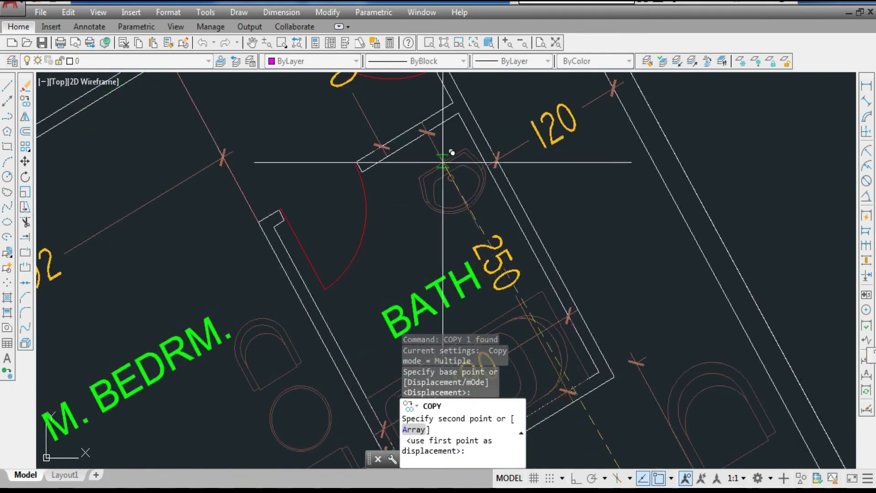
{"action": "scroll", "coordinate": [454, 154], "scroll_direction": "up", "scroll_amount": 2}
{"action": "left_click", "coordinate": [336, 262]}
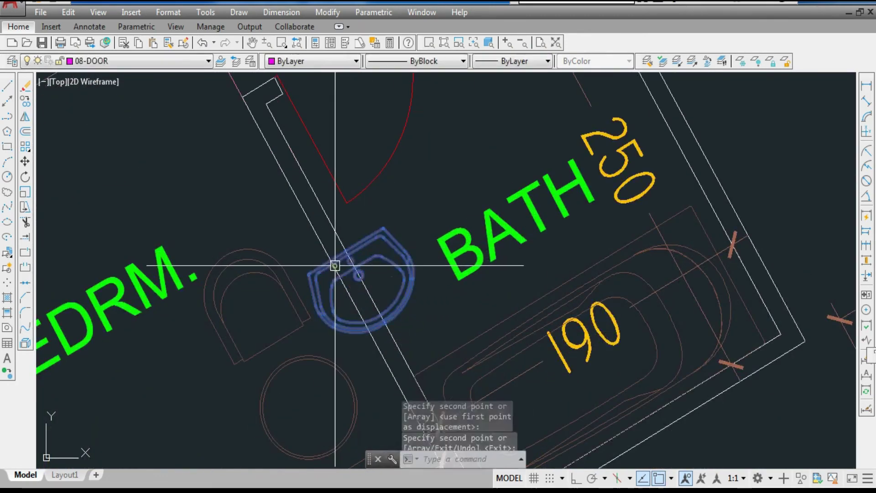
{"action": "key", "text": "Escape"}
Try to rotate the copied washbasin about its back edge and undo that rotation
{"action": "type", "text": "Ro"}
{"action": "key", "text": "Return"}
{"action": "scroll", "coordinate": [335, 265], "scroll_direction": "up", "scroll_amount": 6}
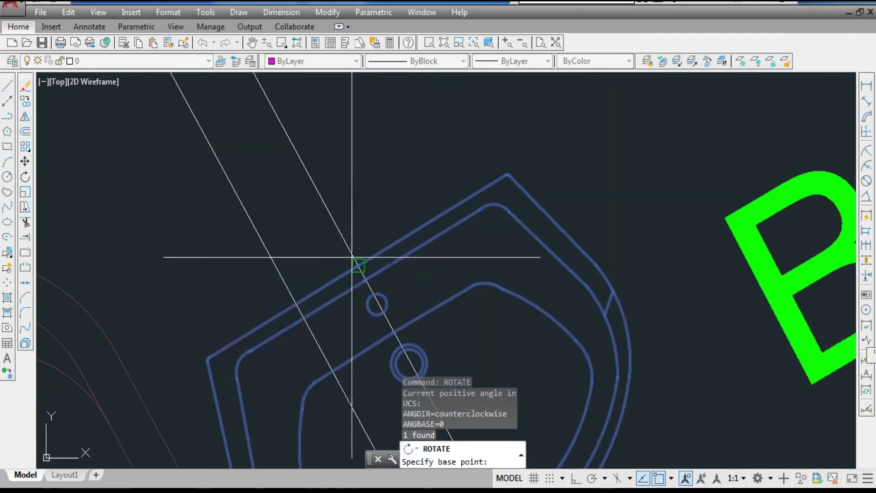
{"action": "left_click", "coordinate": [357, 267]}
{"action": "left_click", "coordinate": [338, 212]}
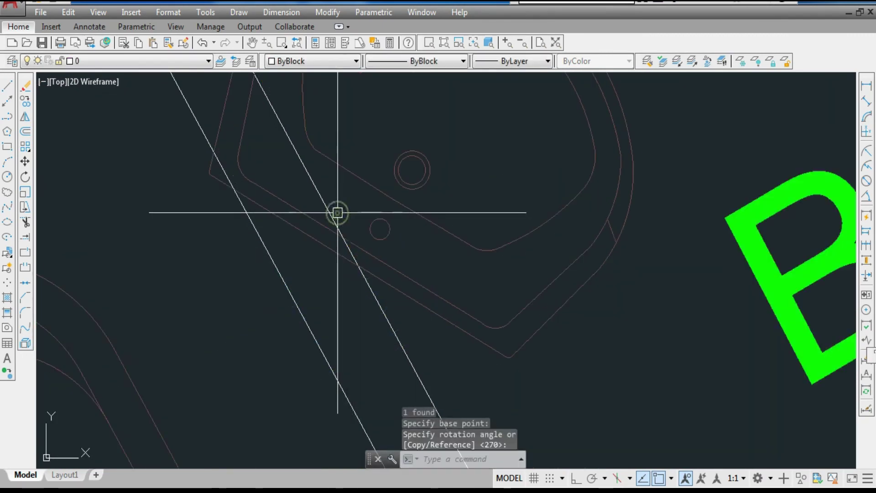
{"action": "left_click", "coordinate": [325, 246]}
{"action": "key", "text": "ctrl+z"}
{"action": "key", "text": "Escape"}
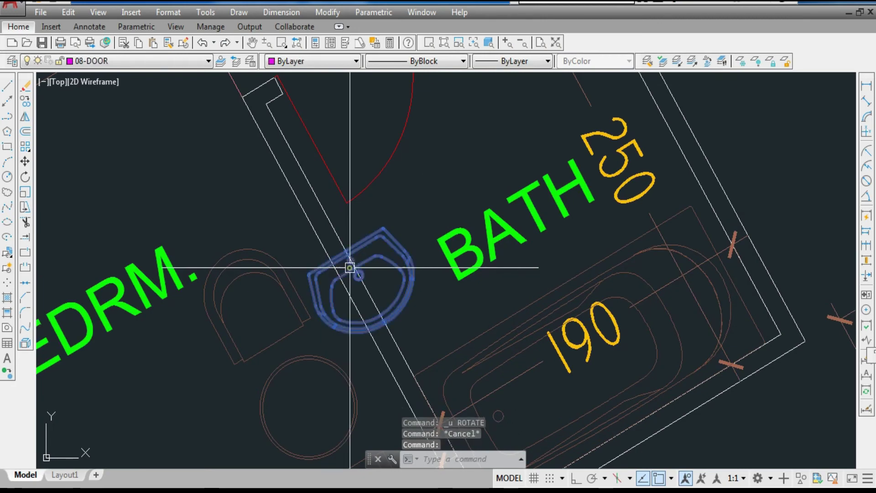
Rotate the copied washbasin counterclockwise about the middle of its back edge so it backs onto the wall shared with the M. BEDRM
{"action": "type", "text": "Ro"}
{"action": "key", "text": "Return"}
{"action": "scroll", "coordinate": [333, 241], "scroll_direction": "up", "scroll_amount": 4}
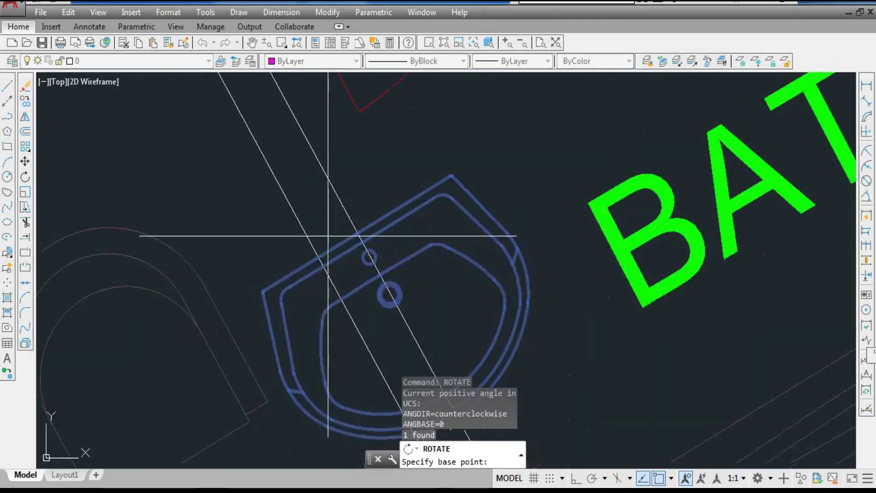
{"action": "left_click", "coordinate": [357, 233]}
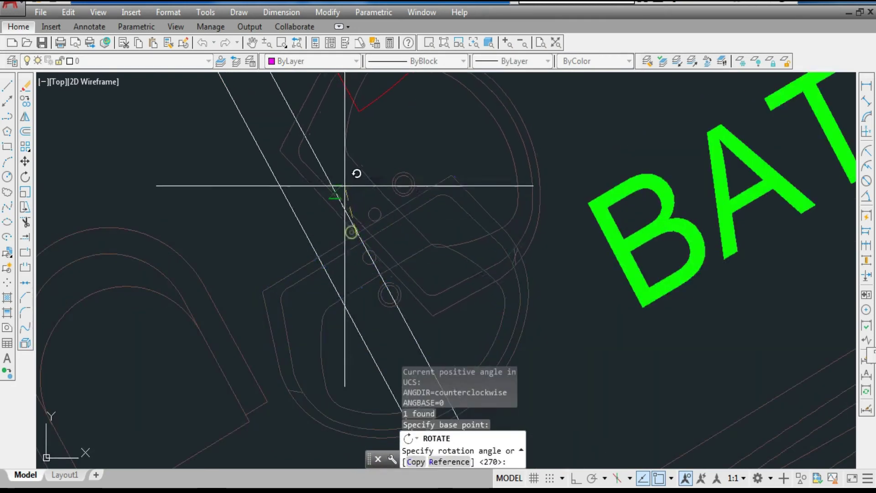
{"action": "left_click", "coordinate": [357, 151]}
{"action": "scroll", "coordinate": [345, 176], "scroll_direction": "down", "scroll_amount": 2}
Move the rotated washbasin along the shared wall toward the bathtub, clear of the BATH door
{"action": "left_click", "coordinate": [366, 180]}
{"action": "type", "text": "m"}
{"action": "key", "text": "Return"}
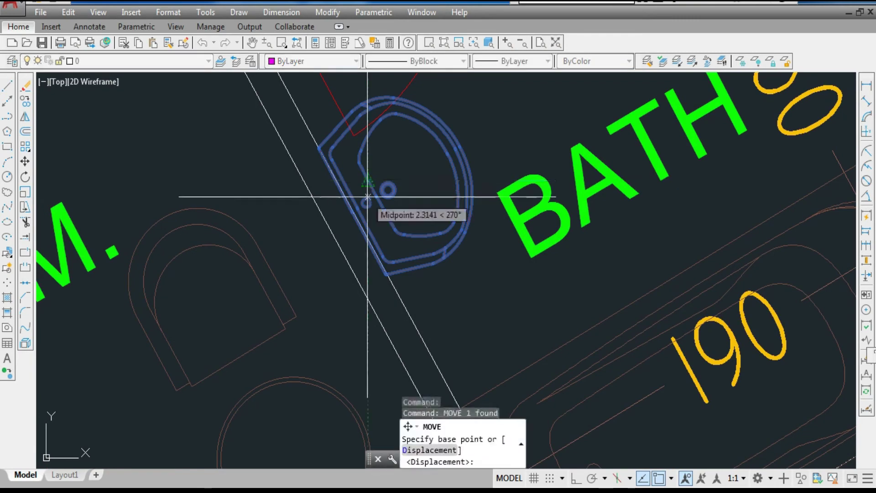
{"action": "key", "text": "F8"}
{"action": "left_click", "coordinate": [501, 284]}
{"action": "key", "text": "F8"}
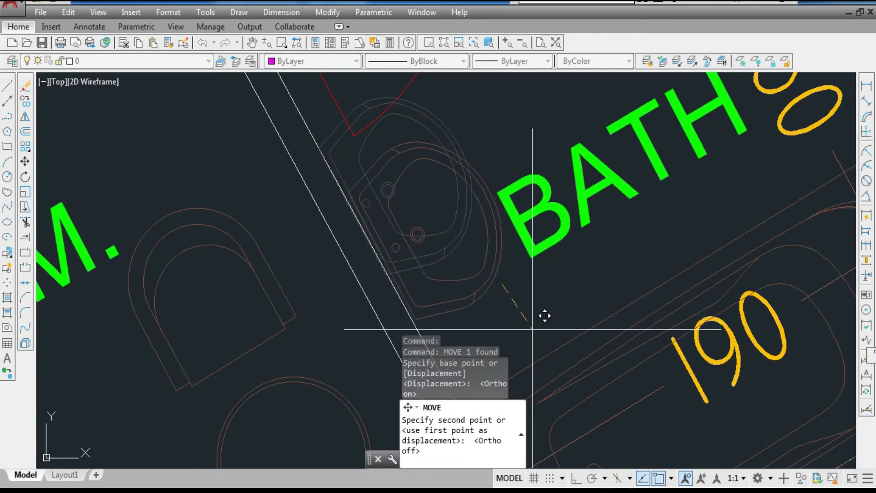
{"action": "left_click", "coordinate": [524, 322]}
Copy the toilet fixture from the TOI. onto the corridor-side wall of the 190 x 250 BATH
{"action": "scroll", "coordinate": [340, 275], "scroll_direction": "down", "scroll_amount": 3}
{"action": "scroll", "coordinate": [292, 196], "scroll_direction": "down", "scroll_amount": 5}
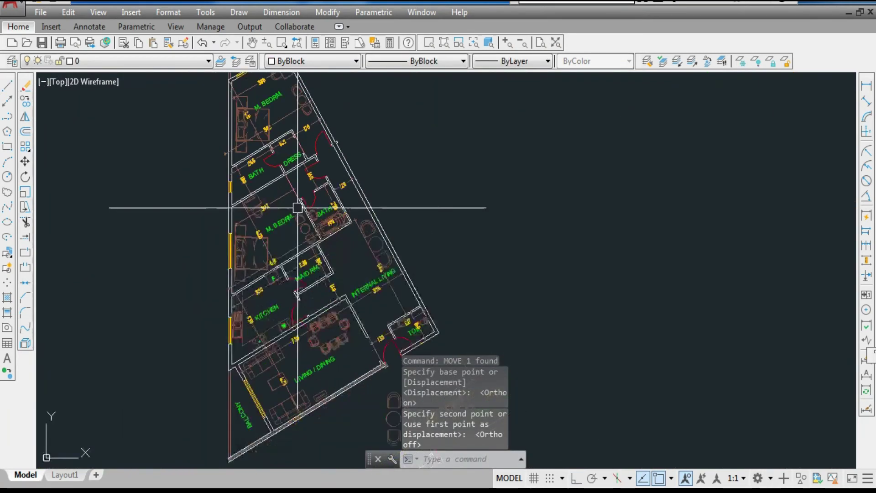
{"action": "scroll", "coordinate": [361, 297], "scroll_direction": "up", "scroll_amount": 4}
{"action": "left_click", "coordinate": [428, 201]}
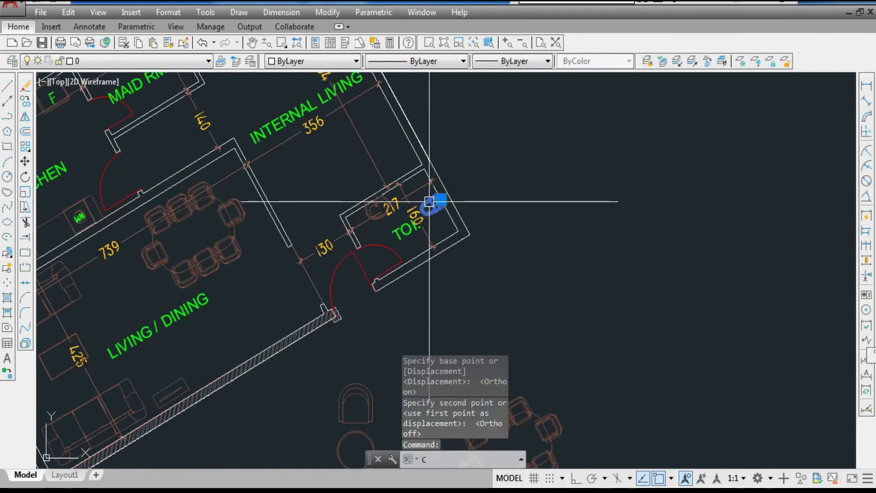
{"action": "key", "text": "Return"}
{"action": "scroll", "coordinate": [429, 201], "scroll_direction": "up", "scroll_amount": 4}
{"action": "left_click", "coordinate": [432, 164]}
{"action": "scroll", "coordinate": [465, 268], "scroll_direction": "down", "scroll_amount": 4}
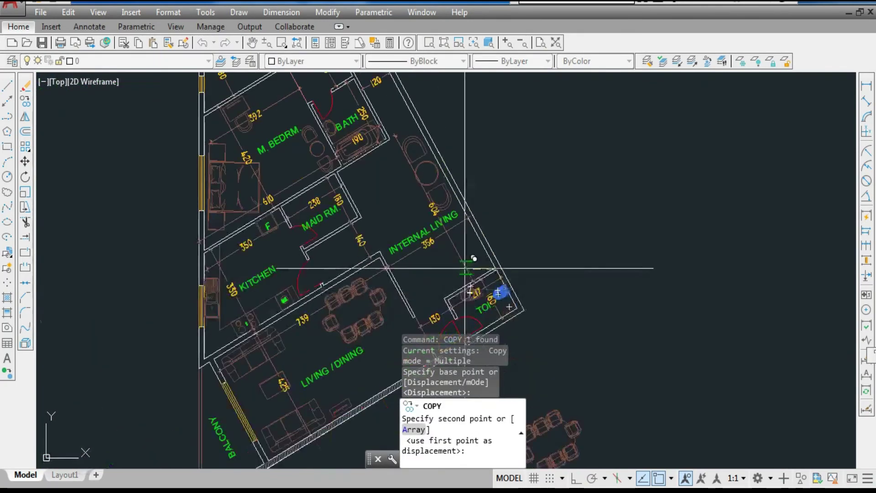
{"action": "scroll", "coordinate": [346, 104], "scroll_direction": "up", "scroll_amount": 8}
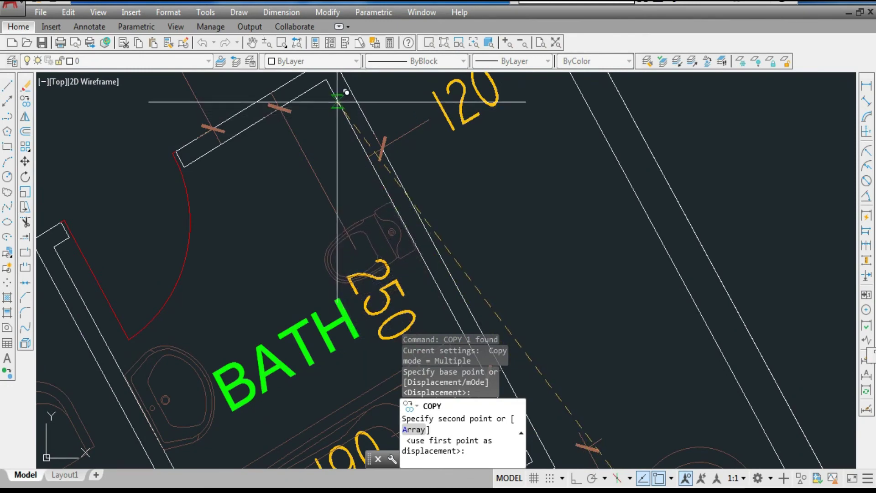
{"action": "left_click", "coordinate": [337, 101]}
{"action": "scroll", "coordinate": [397, 212], "scroll_direction": "down", "scroll_amount": 5}
{"action": "key", "text": "Escape"}
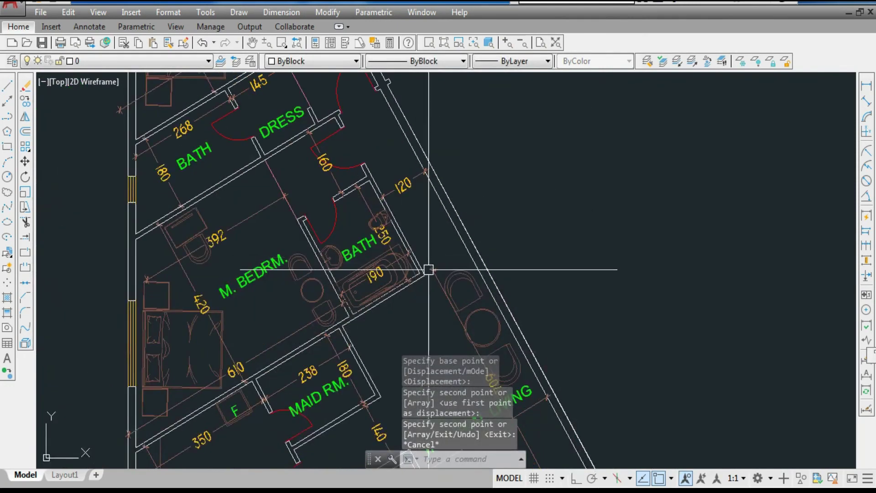
Copy the bathtub from the 190 x 250 BATH into the 268 x 180 BATH beside the DRESS
{"action": "scroll", "coordinate": [430, 272], "scroll_direction": "down", "scroll_amount": 2}
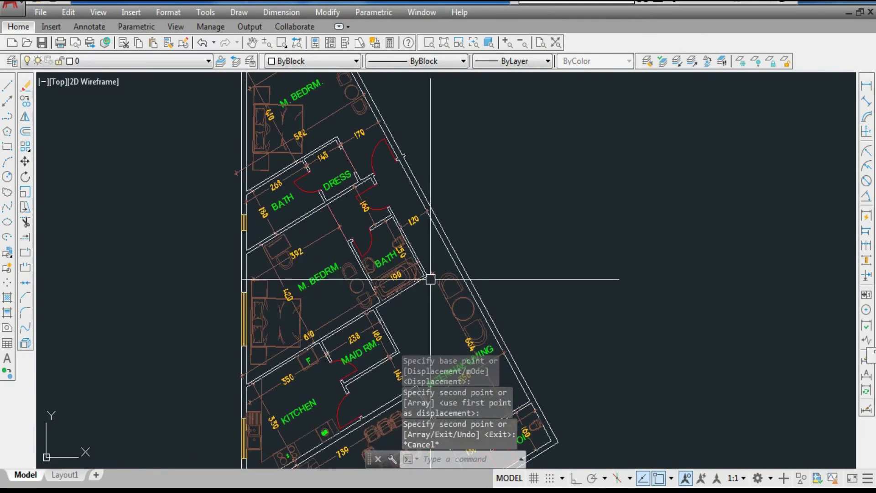
{"action": "scroll", "coordinate": [397, 289], "scroll_direction": "up", "scroll_amount": 5}
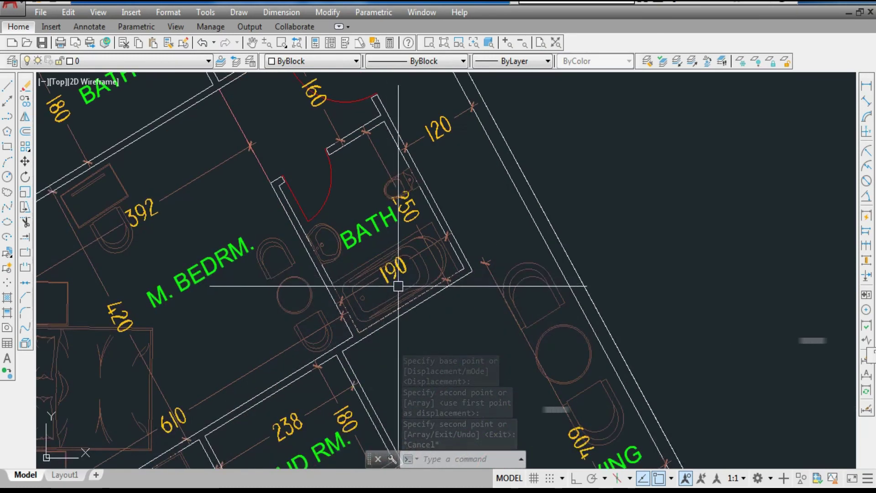
{"action": "scroll", "coordinate": [408, 309], "scroll_direction": "down", "scroll_amount": 2}
{"action": "scroll", "coordinate": [401, 287], "scroll_direction": "up", "scroll_amount": 2}
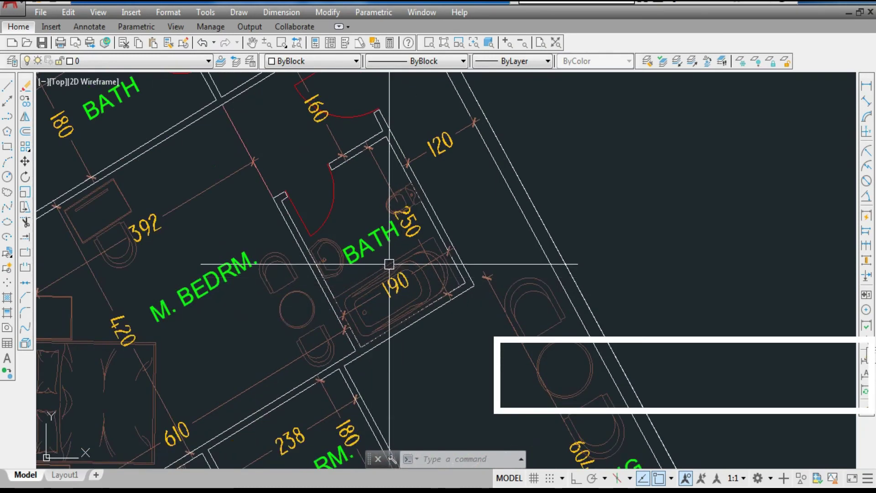
{"action": "type", "text": "co"}
{"action": "key", "text": "Return"}
{"action": "scroll", "coordinate": [366, 346], "scroll_direction": "up", "scroll_amount": 5}
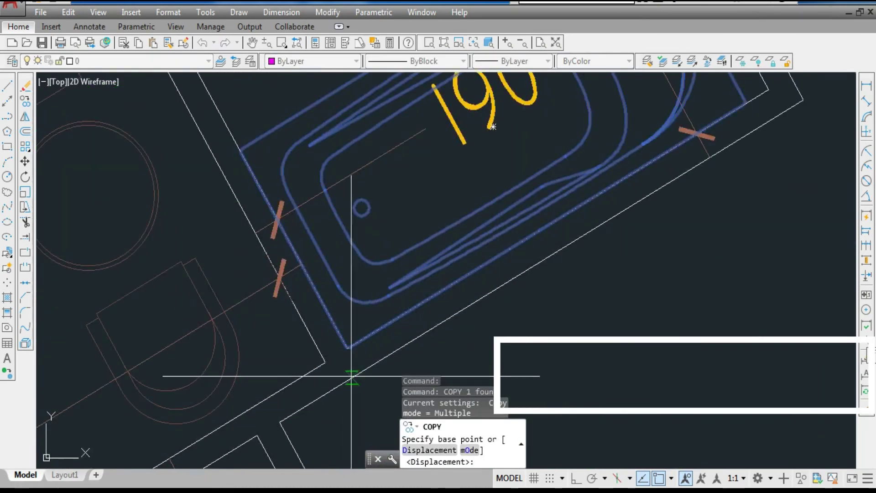
{"action": "left_click", "coordinate": [348, 349]}
{"action": "scroll", "coordinate": [491, 360], "scroll_direction": "down", "scroll_amount": 8}
{"action": "scroll", "coordinate": [383, 267], "scroll_direction": "up", "scroll_amount": 6}
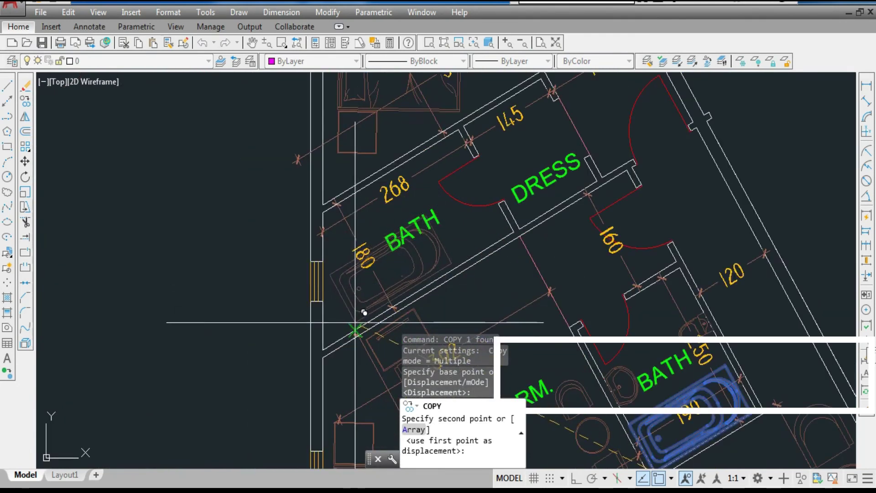
{"action": "left_click", "coordinate": [351, 312]}
{"action": "key", "text": "Escape"}
Rotate the copied bathtub 90 degrees counterclockwise so it runs across the 268 x 180 BATH
{"action": "type", "text": "Ro"}
{"action": "key", "text": "Return"}
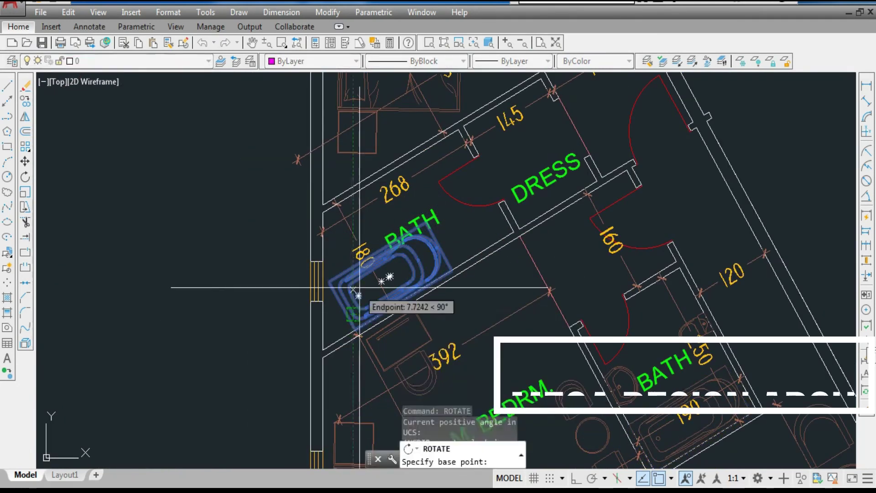
{"action": "scroll", "coordinate": [362, 280], "scroll_direction": "up", "scroll_amount": 7}
{"action": "left_click", "coordinate": [364, 280]}
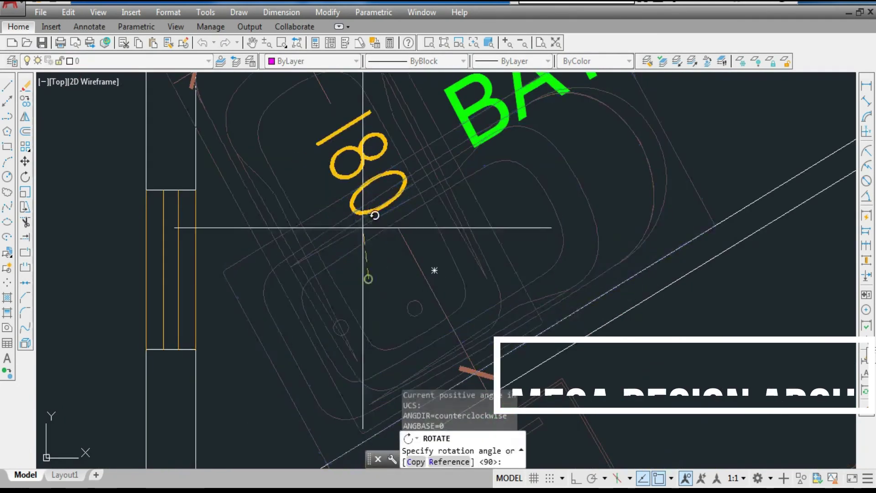
{"action": "key", "text": "F8"}
{"action": "left_click", "coordinate": [324, 137]}
Move the rotated bathtub horizontally into the window end of the 268 x 180 BATH, with its corner touching the window wall's inner face
{"action": "scroll", "coordinate": [304, 216], "scroll_direction": "down", "scroll_amount": 2}
{"action": "type", "text": "m"}
{"action": "key", "text": "Return"}
{"action": "scroll", "coordinate": [273, 237], "scroll_direction": "down", "scroll_amount": 4}
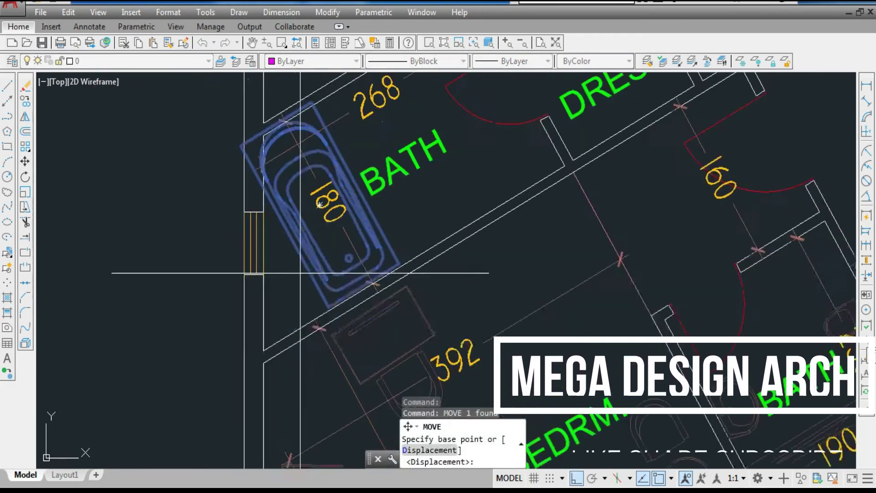
{"action": "scroll", "coordinate": [155, 258], "scroll_direction": "up", "scroll_amount": 8}
{"action": "left_click", "coordinate": [166, 259]}
{"action": "scroll", "coordinate": [215, 211], "scroll_direction": "down", "scroll_amount": 4}
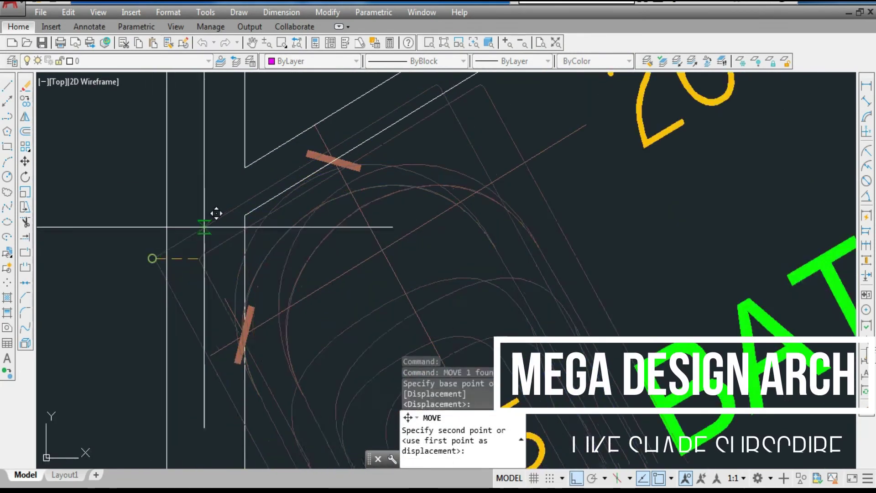
{"action": "scroll", "coordinate": [245, 237], "scroll_direction": "up", "scroll_amount": 3}
{"action": "scroll", "coordinate": [281, 301], "scroll_direction": "up", "scroll_amount": 3}
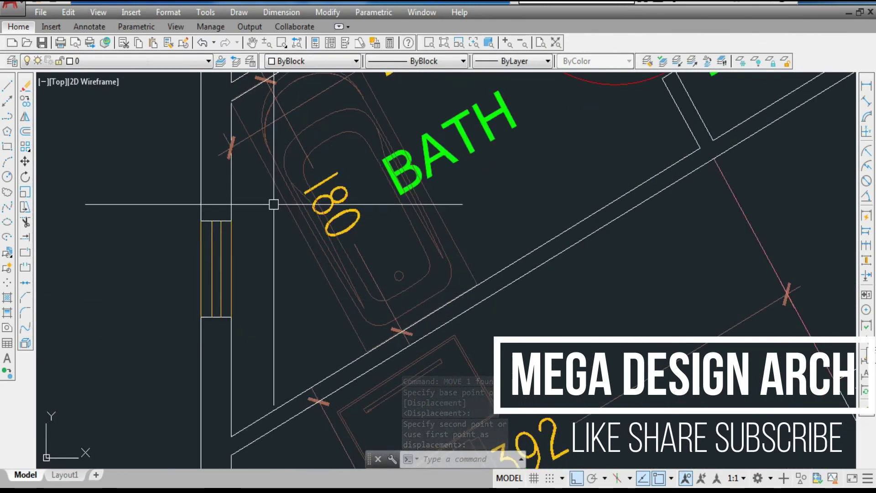
Copy the toilet fixture from the 190 x 250 BATH onto the wall between the 268 x 180 BATH and the lower M. BEDRM
{"action": "scroll", "coordinate": [271, 261], "scroll_direction": "down", "scroll_amount": 3}
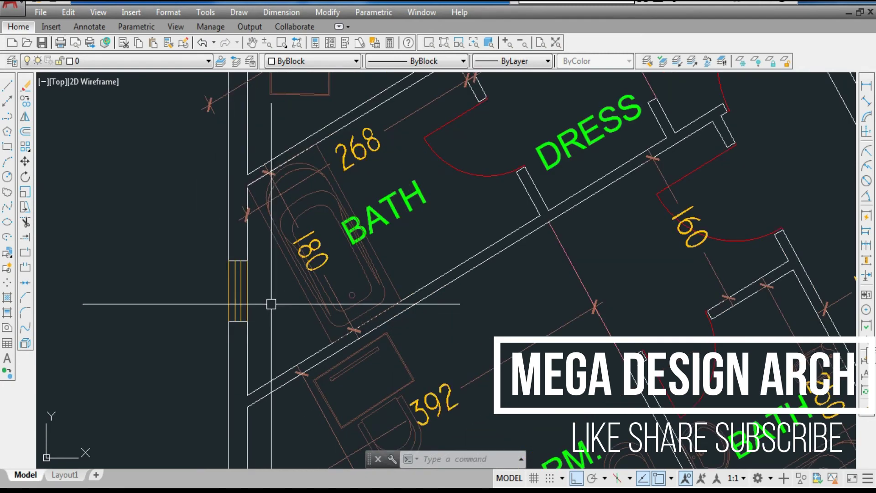
{"action": "scroll", "coordinate": [219, 186], "scroll_direction": "down", "scroll_amount": 5}
{"action": "scroll", "coordinate": [321, 235], "scroll_direction": "up", "scroll_amount": 5}
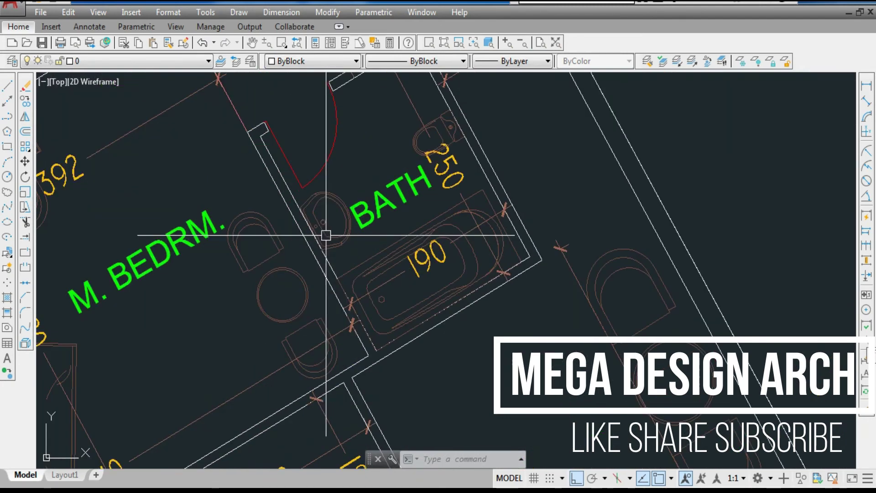
{"action": "left_click", "coordinate": [413, 147]}
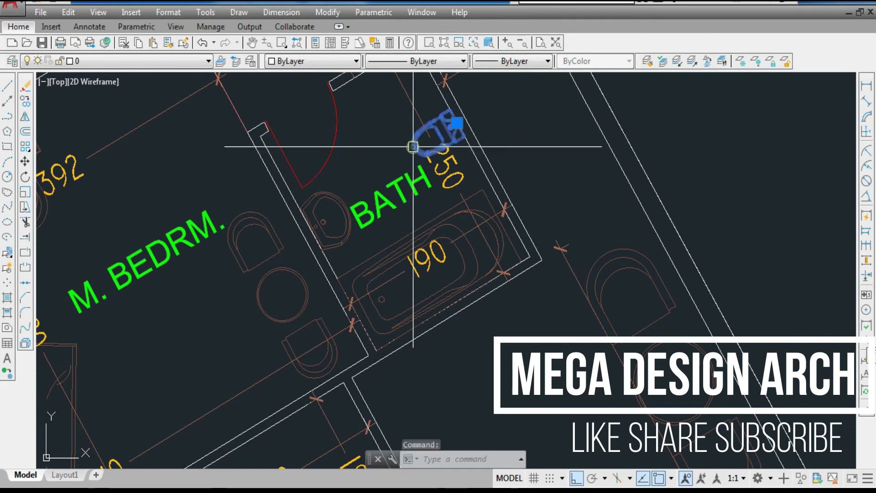
{"action": "type", "text": "co"}
{"action": "key", "text": "Return"}
{"action": "scroll", "coordinate": [456, 114], "scroll_direction": "up", "scroll_amount": 5}
{"action": "left_click", "coordinate": [462, 148]}
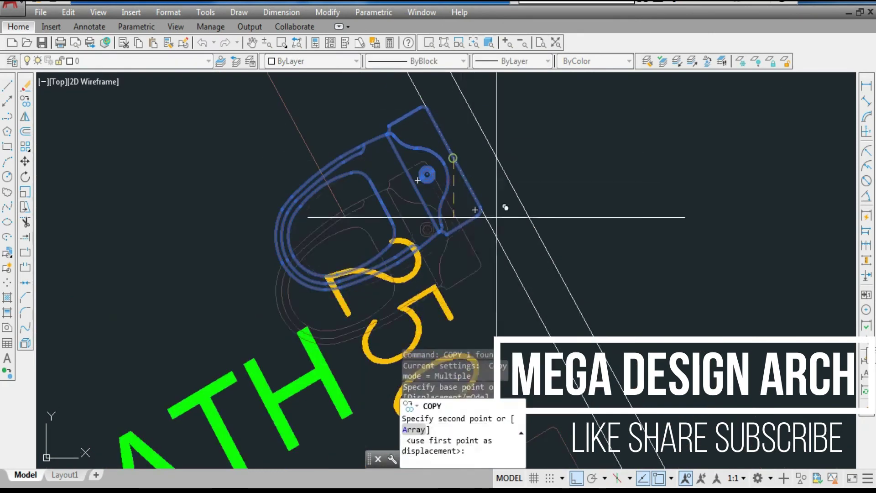
{"action": "scroll", "coordinate": [517, 285], "scroll_direction": "down", "scroll_amount": 9}
{"action": "scroll", "coordinate": [412, 254], "scroll_direction": "up", "scroll_amount": 6}
{"action": "scroll", "coordinate": [465, 237], "scroll_direction": "up", "scroll_amount": 2}
{"action": "left_click", "coordinate": [456, 240]}
{"action": "key", "text": "Escape"}
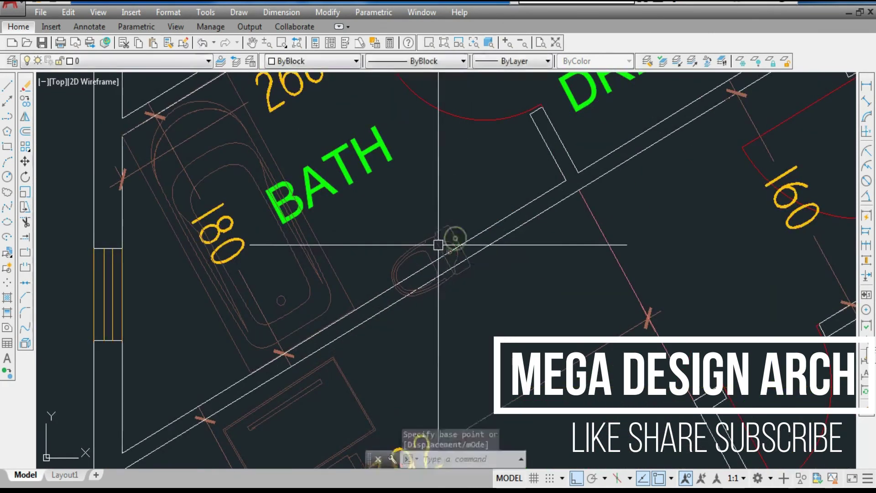
Rotate the copied toilet fixture 90 degrees clockwise about the middle of its back edge so it backs onto the M. BEDRM. wall
{"action": "left_click", "coordinate": [437, 247]}
{"action": "type", "text": "r"}
{"action": "key", "text": "Return"}
{"action": "scroll", "coordinate": [441, 244], "scroll_direction": "up", "scroll_amount": 5}
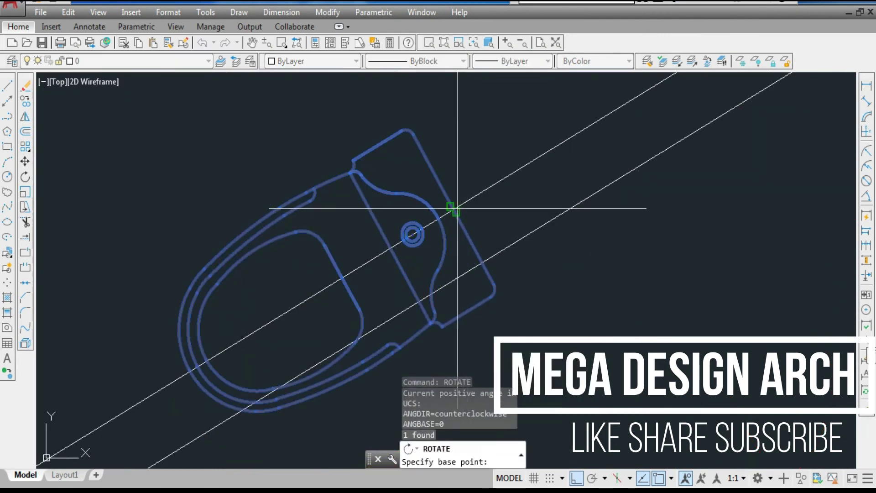
{"action": "left_click", "coordinate": [454, 209]}
{"action": "scroll", "coordinate": [403, 297], "scroll_direction": "down", "scroll_amount": 2}
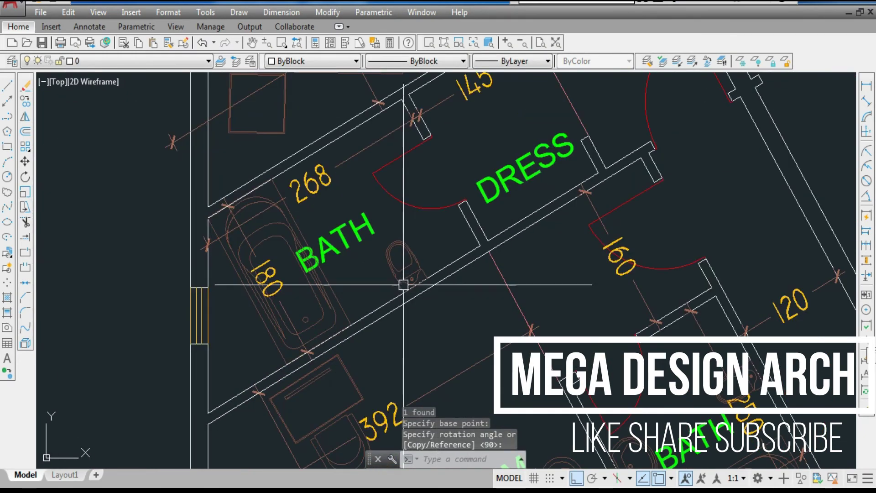
Mirror the toilet fixture across its back edge along the wall line, erasing the source object
{"action": "left_click", "coordinate": [403, 257]}
{"action": "left_click", "coordinate": [390, 272]}
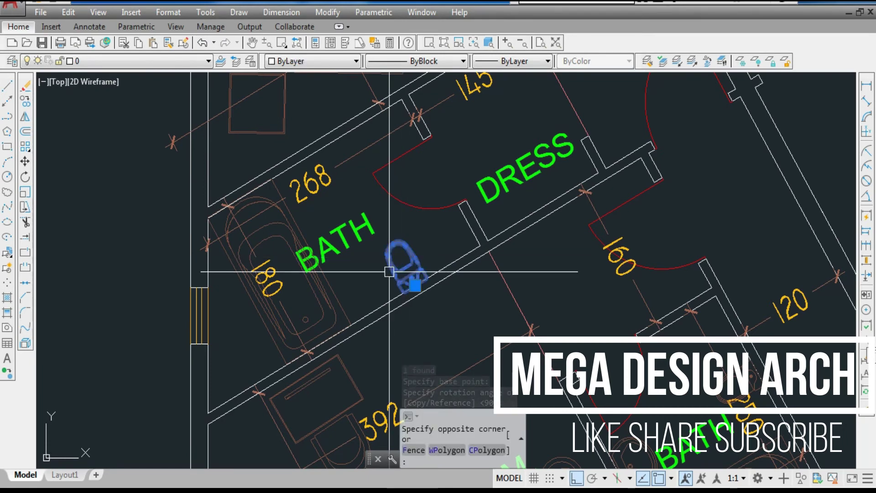
{"action": "type", "text": "MI"}
{"action": "key", "text": "Return"}
{"action": "scroll", "coordinate": [420, 287], "scroll_direction": "up", "scroll_amount": 5}
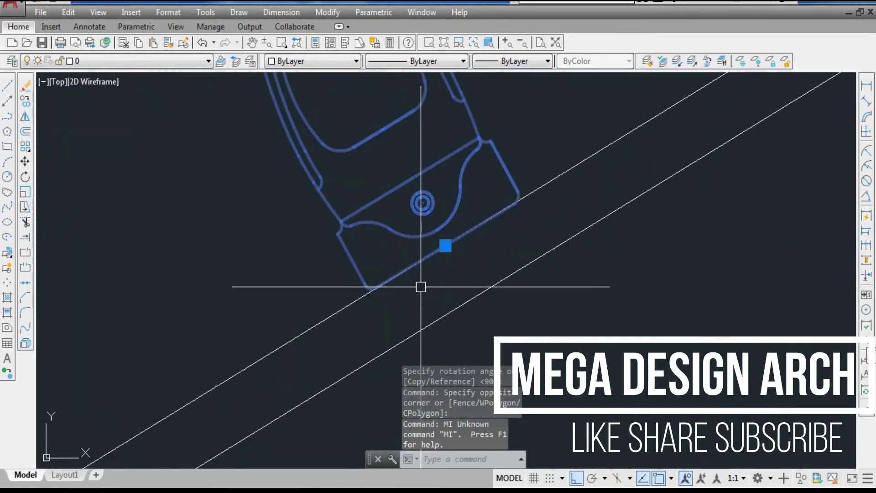
{"action": "type", "text": "MIRROR"}
{"action": "key", "text": "Return"}
{"action": "left_click", "coordinate": [446, 245]}
{"action": "left_click", "coordinate": [465, 229]}
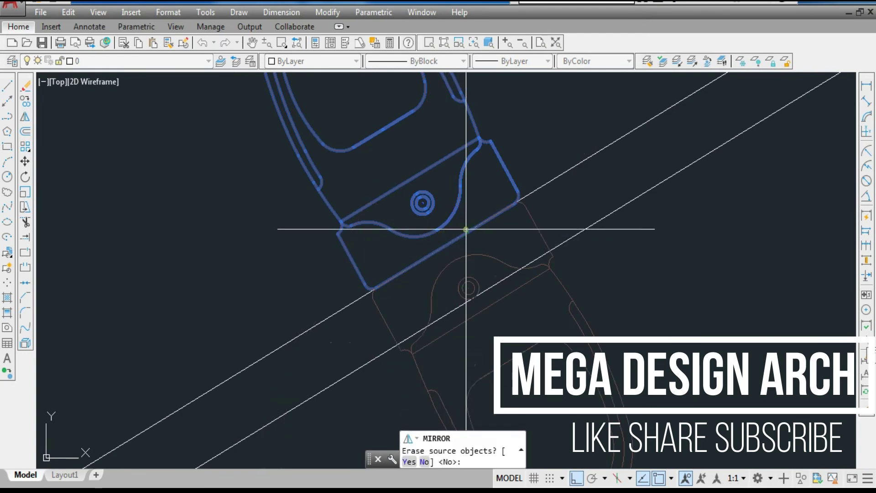
{"action": "type", "text": "Y"}
{"action": "key", "text": "Return"}
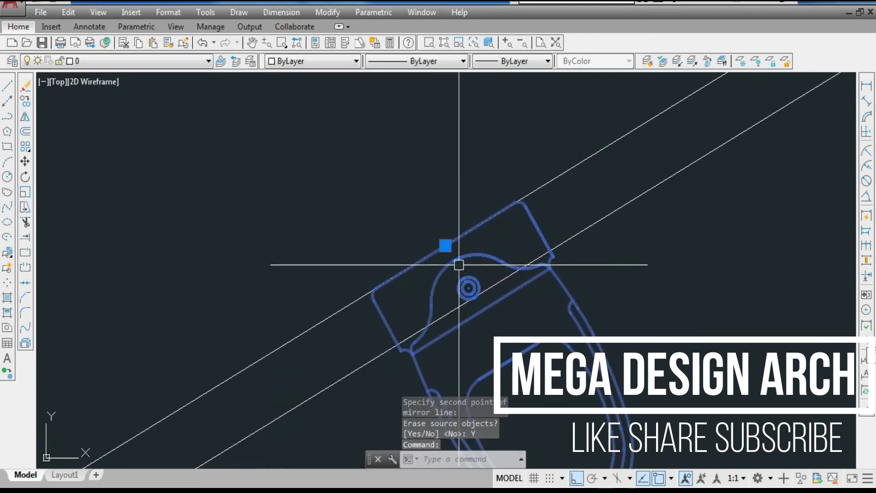
Move the mirrored toilet fixture to the opposite wall of the 268 x 180 BATH, between the bathtub and the door
{"action": "type", "text": "MOVE"}
{"action": "key", "text": "Return"}
{"action": "left_click", "coordinate": [445, 244]}
{"action": "scroll", "coordinate": [449, 255], "scroll_direction": "down", "scroll_amount": 5}
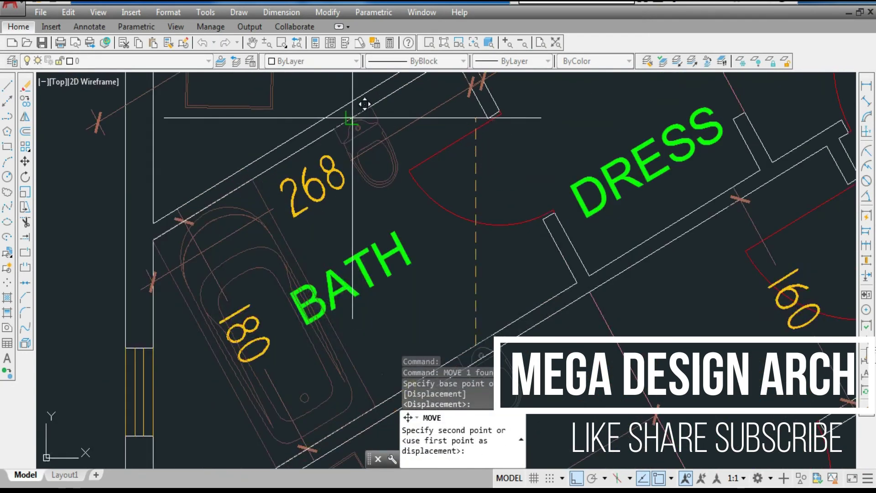
{"action": "scroll", "coordinate": [311, 137], "scroll_direction": "down", "scroll_amount": 6}
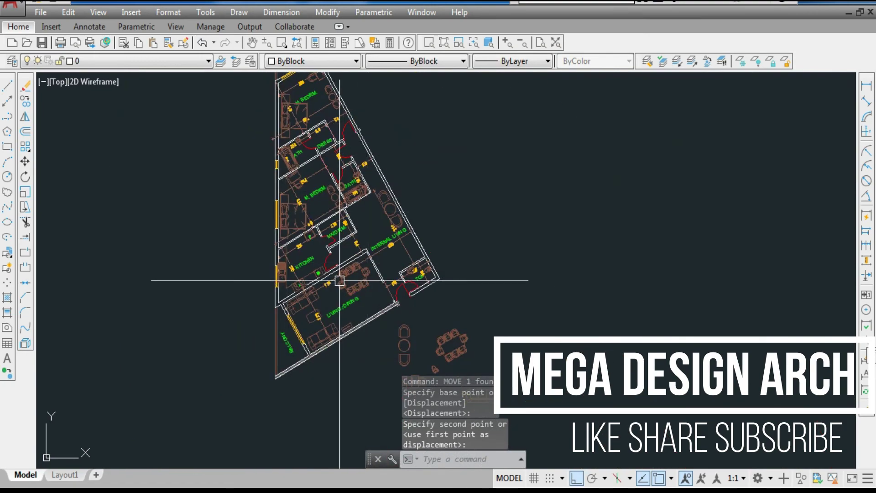
Copy the washbasin from the TOI. onto the wall between the 268 x 180 BATH and the lower M. BEDRM
{"action": "scroll", "coordinate": [438, 270], "scroll_direction": "up", "scroll_amount": 6}
{"action": "left_click", "coordinate": [413, 262]}
{"action": "type", "text": "co"}
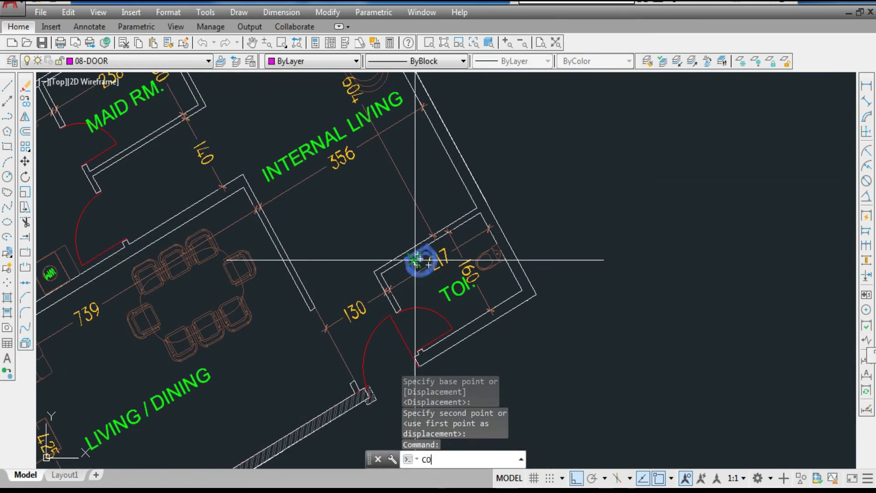
{"action": "key", "text": "Return"}
{"action": "scroll", "coordinate": [414, 251], "scroll_direction": "up", "scroll_amount": 5}
{"action": "left_click", "coordinate": [385, 310]}
{"action": "scroll", "coordinate": [465, 332], "scroll_direction": "down", "scroll_amount": 6}
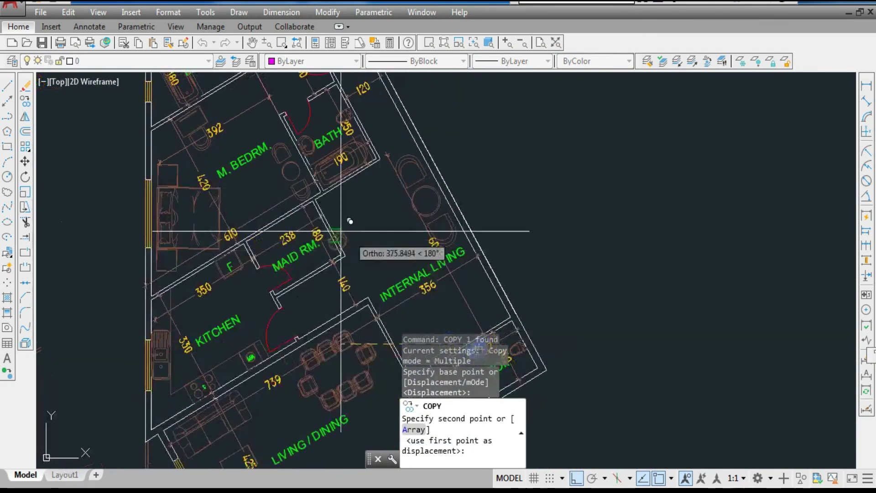
{"action": "scroll", "coordinate": [269, 189], "scroll_direction": "up", "scroll_amount": 5}
{"action": "left_click", "coordinate": [234, 221]}
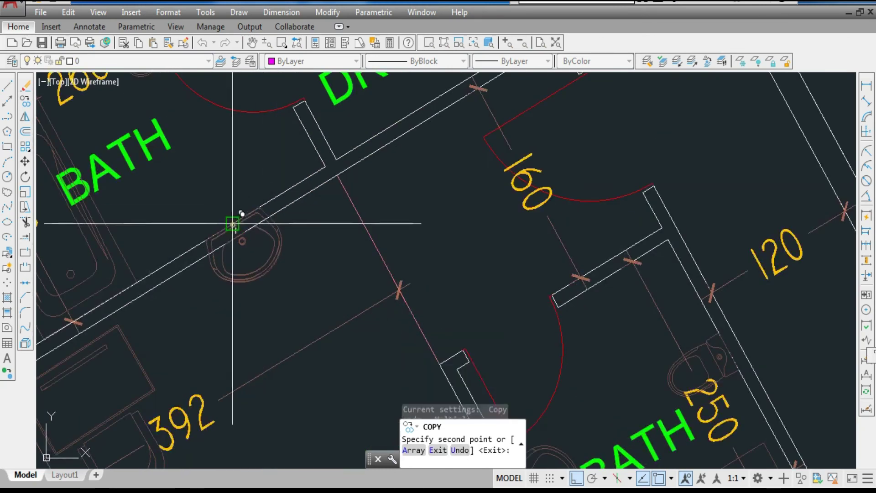
{"action": "scroll", "coordinate": [242, 230], "scroll_direction": "up", "scroll_amount": 4}
{"action": "key", "text": "Escape"}
Mirror the copied washbasin across its back edge into the 268 x 180 BATH, erasing the source object
{"action": "type", "text": "MI"}
{"action": "key", "text": "Return"}
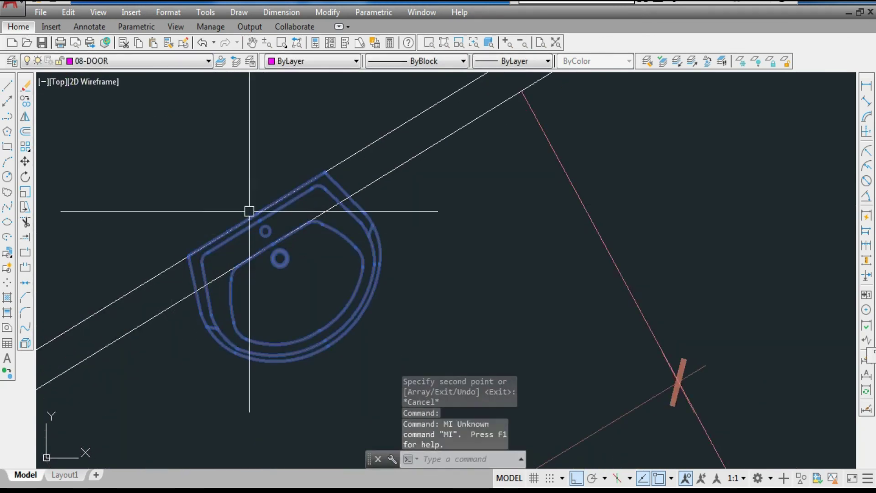
{"action": "scroll", "coordinate": [256, 214], "scroll_direction": "up", "scroll_amount": 6}
{"action": "type", "text": "MI"}
{"action": "key", "text": "Return"}
{"action": "left_click", "coordinate": [266, 222]}
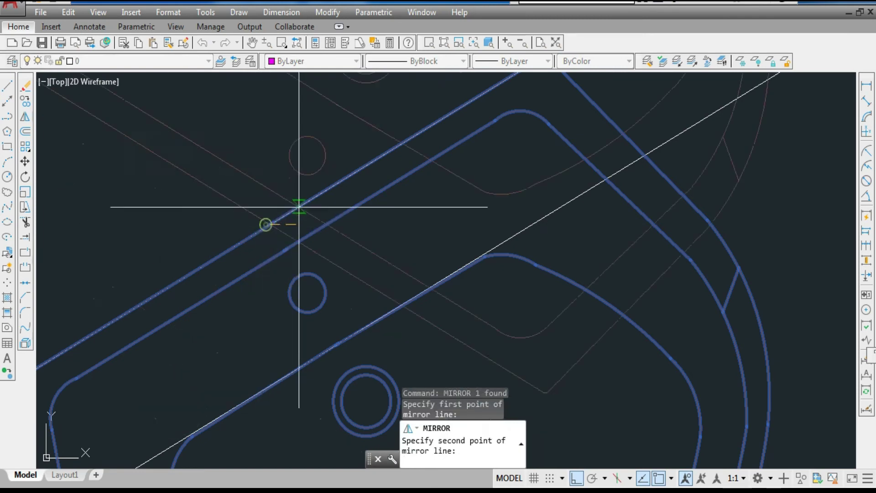
{"action": "left_click", "coordinate": [301, 202]}
{"action": "type", "text": "Y"}
{"action": "key", "text": "Return"}
{"action": "scroll", "coordinate": [334, 248], "scroll_direction": "down", "scroll_amount": 10}
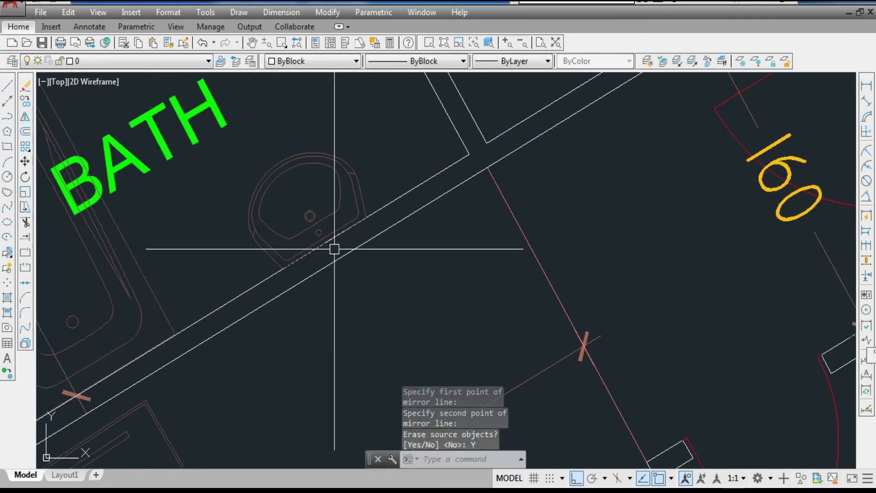
{"action": "key", "text": "Escape"}
{"action": "key", "text": "Escape"}
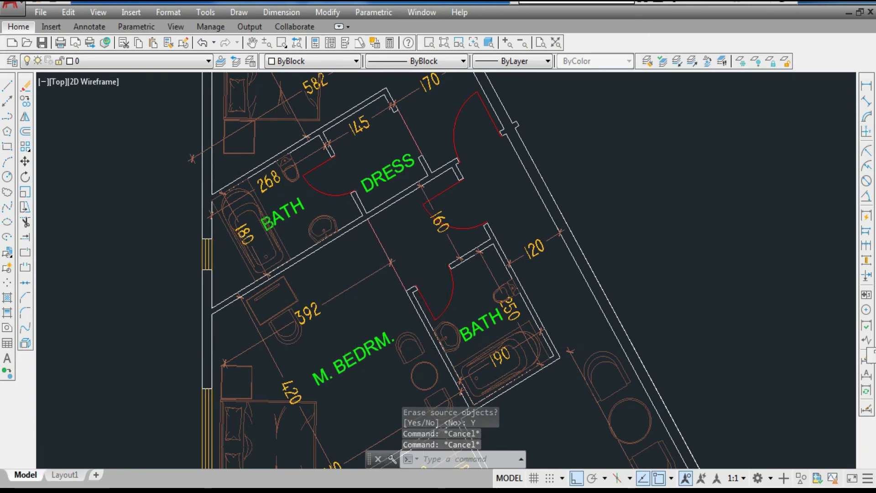
Select the TOI. toilet and washbasin plus the dining set, sofas, coffee table and TV unit in the triangular unit's LIVING / DINING
{"action": "scroll", "coordinate": [385, 231], "scroll_direction": "down", "scroll_amount": 8}
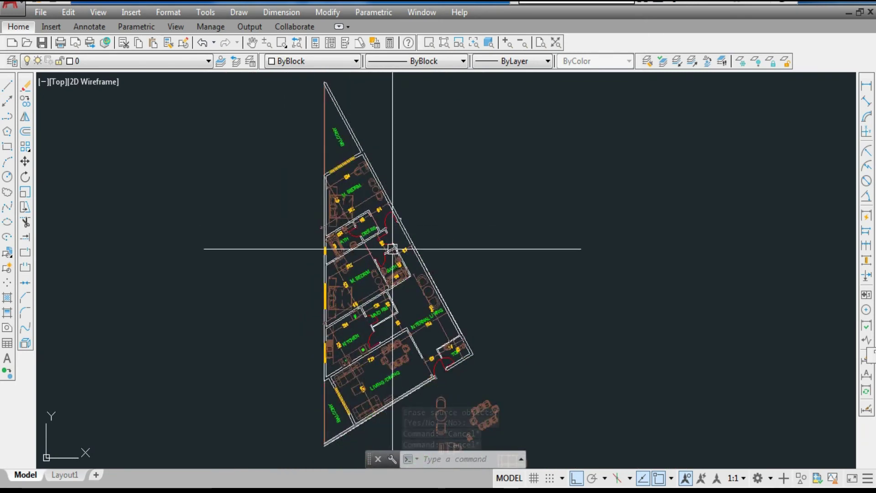
{"action": "scroll", "coordinate": [459, 354], "scroll_direction": "up", "scroll_amount": 4}
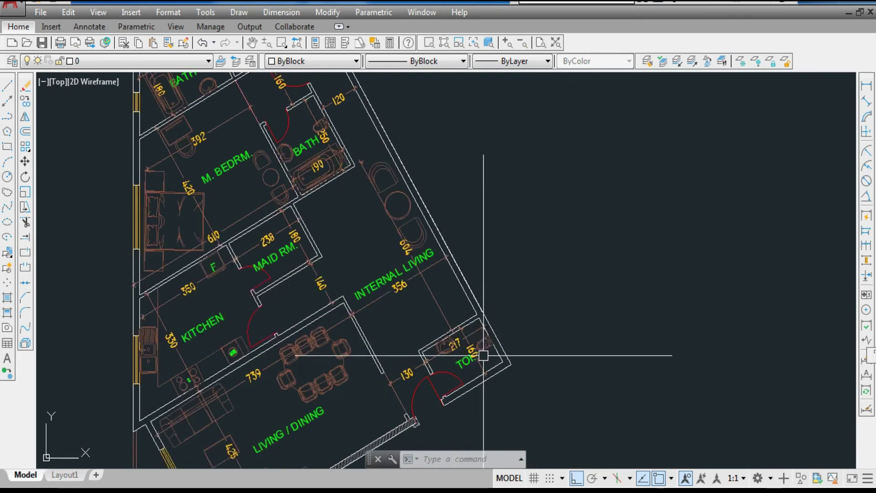
{"action": "scroll", "coordinate": [440, 361], "scroll_direction": "up", "scroll_amount": 2}
{"action": "left_click", "coordinate": [274, 371]}
{"action": "scroll", "coordinate": [178, 360], "scroll_direction": "down", "scroll_amount": 5}
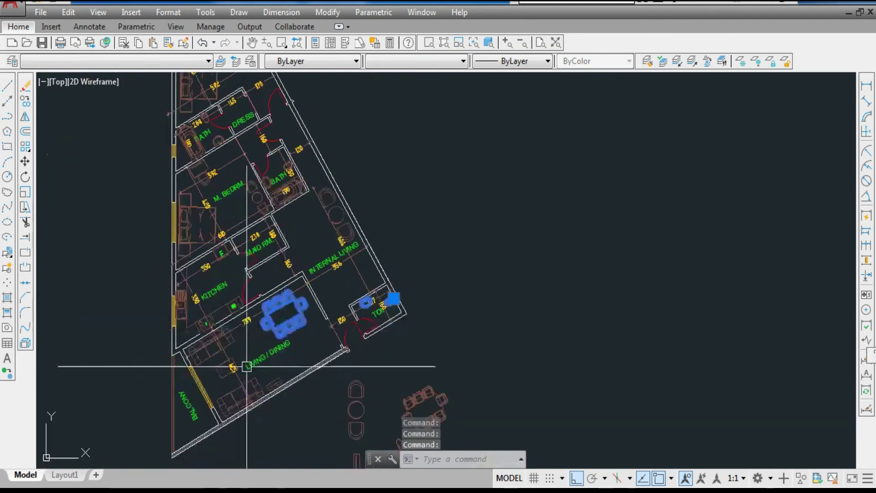
{"action": "scroll", "coordinate": [232, 343], "scroll_direction": "up", "scroll_amount": 6}
{"action": "left_click", "coordinate": [207, 298]}
{"action": "left_click", "coordinate": [258, 398]}
{"action": "left_click", "coordinate": [233, 391]}
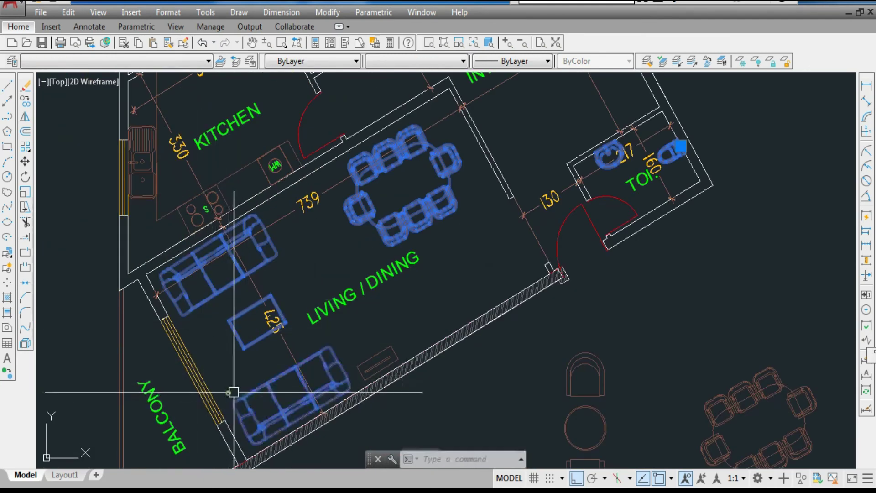
{"action": "left_click", "coordinate": [359, 363]}
{"action": "scroll", "coordinate": [358, 400], "scroll_direction": "down", "scroll_amount": 2}
{"action": "scroll", "coordinate": [271, 284], "scroll_direction": "up", "scroll_amount": 2}
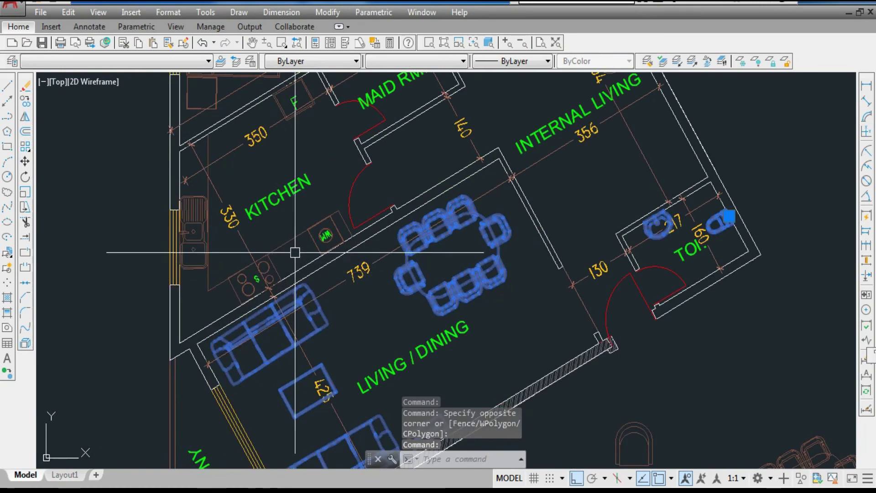
Add the kitchen's counter line, washing machine, stove and sink to the selection
{"action": "scroll", "coordinate": [308, 233], "scroll_direction": "up", "scroll_amount": 1}
{"action": "left_click", "coordinate": [308, 234]}
{"action": "scroll", "coordinate": [312, 229], "scroll_direction": "up", "scroll_amount": 4}
{"action": "left_click", "coordinate": [280, 188]}
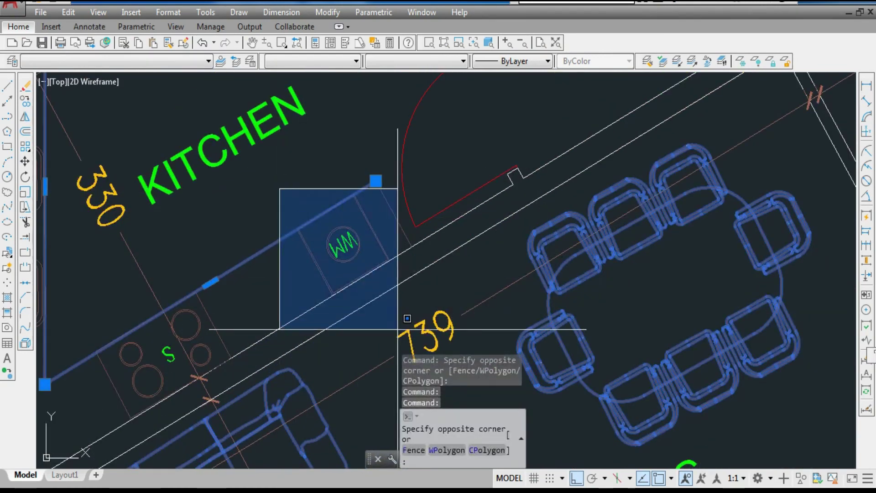
{"action": "left_click", "coordinate": [390, 326]}
{"action": "scroll", "coordinate": [375, 166], "scroll_direction": "down", "scroll_amount": 1}
{"action": "scroll", "coordinate": [235, 279], "scroll_direction": "up", "scroll_amount": 1}
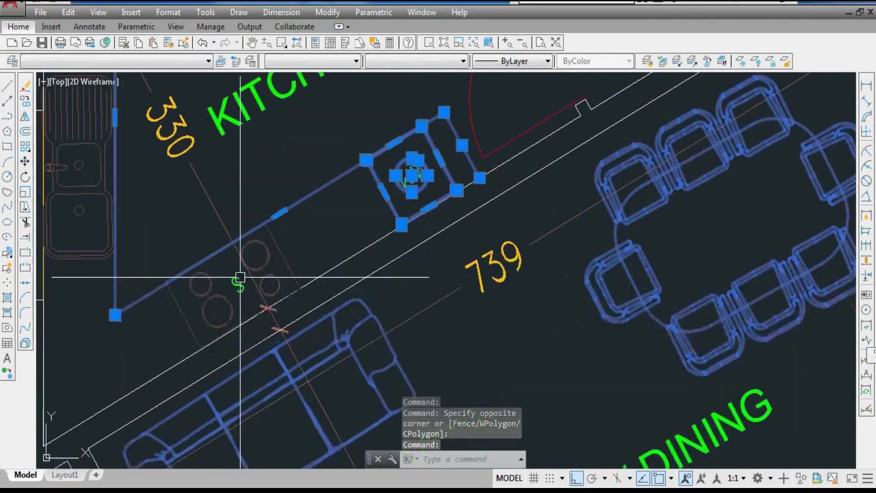
{"action": "left_click", "coordinate": [156, 205]}
{"action": "left_click", "coordinate": [322, 352]}
{"action": "scroll", "coordinate": [137, 301], "scroll_direction": "down", "scroll_amount": 5}
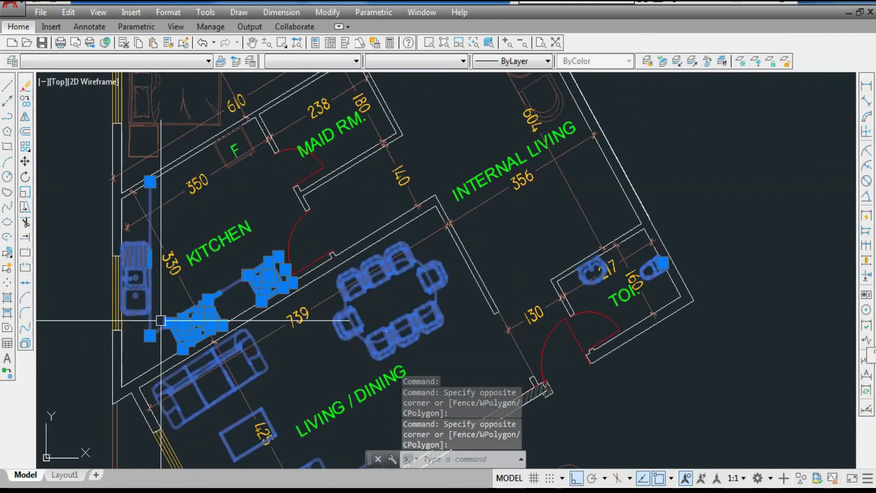
Add the fridge outline and its F label beside the MAID RM. to the selection
{"action": "scroll", "coordinate": [200, 237], "scroll_direction": "up", "scroll_amount": 3}
{"action": "left_click", "coordinate": [214, 279]}
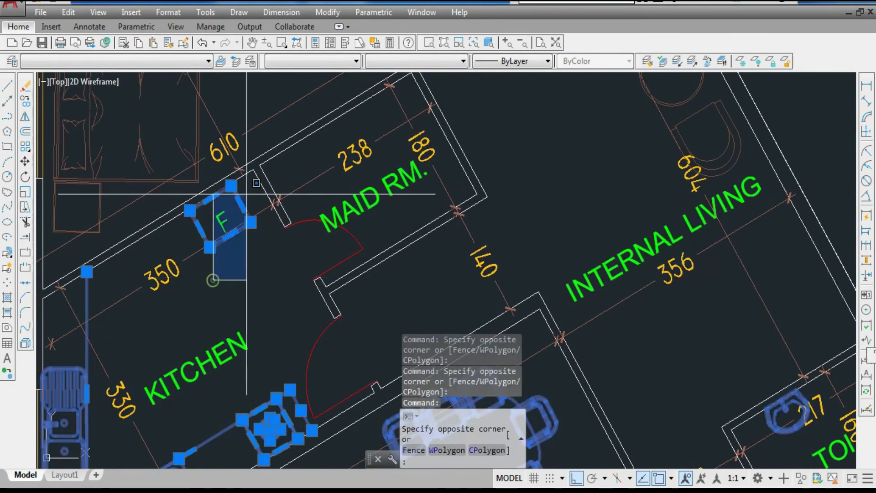
{"action": "left_click", "coordinate": [260, 180]}
{"action": "scroll", "coordinate": [240, 229], "scroll_direction": "up", "scroll_amount": 4}
{"action": "left_click", "coordinate": [288, 256]}
{"action": "left_click", "coordinate": [230, 221]}
{"action": "scroll", "coordinate": [277, 347], "scroll_direction": "down", "scroll_amount": 4}
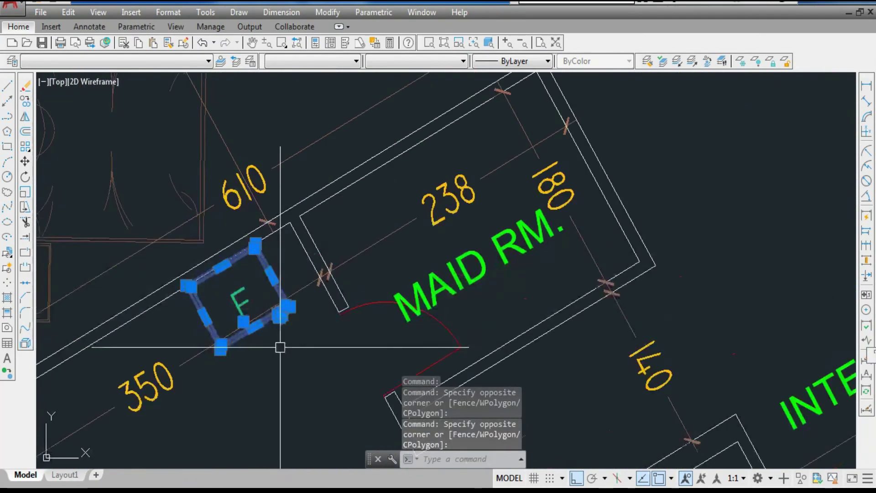
Add the lower M. BEDRM. furniture, the adjoining 190 x 250 BATH fittings and the INTERNAL LIVING seating to the selection
{"action": "left_click", "coordinate": [159, 284]}
{"action": "scroll", "coordinate": [173, 321], "scroll_direction": "down", "scroll_amount": 2}
{"action": "left_click", "coordinate": [296, 194]}
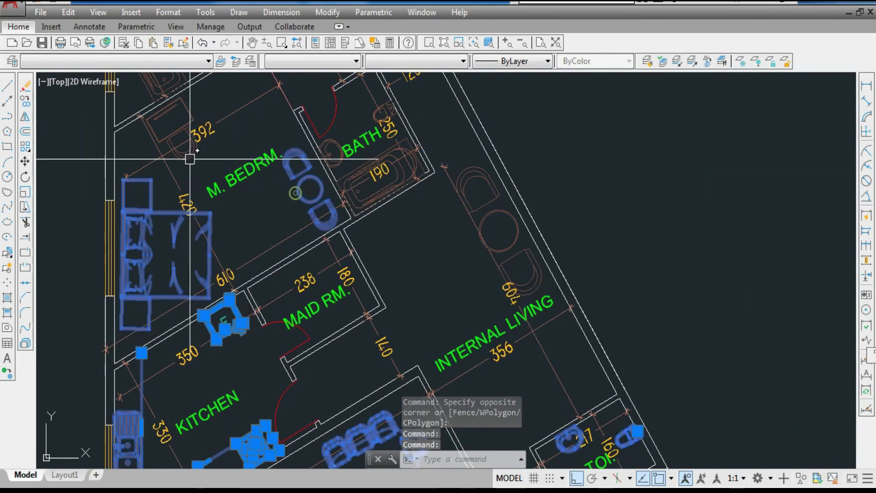
{"action": "left_click", "coordinate": [189, 157]}
{"action": "left_click", "coordinate": [375, 169]}
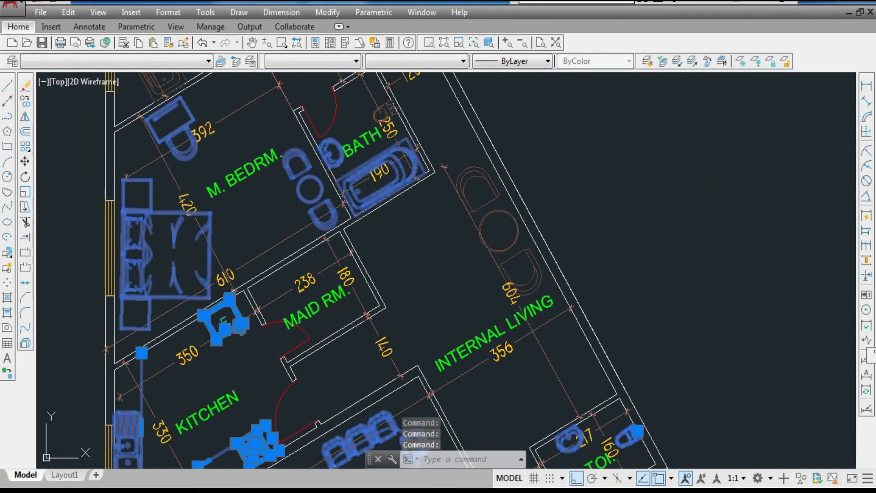
{"action": "scroll", "coordinate": [500, 234], "scroll_direction": "down", "scroll_amount": 3}
{"action": "scroll", "coordinate": [433, 219], "scroll_direction": "up", "scroll_amount": 4}
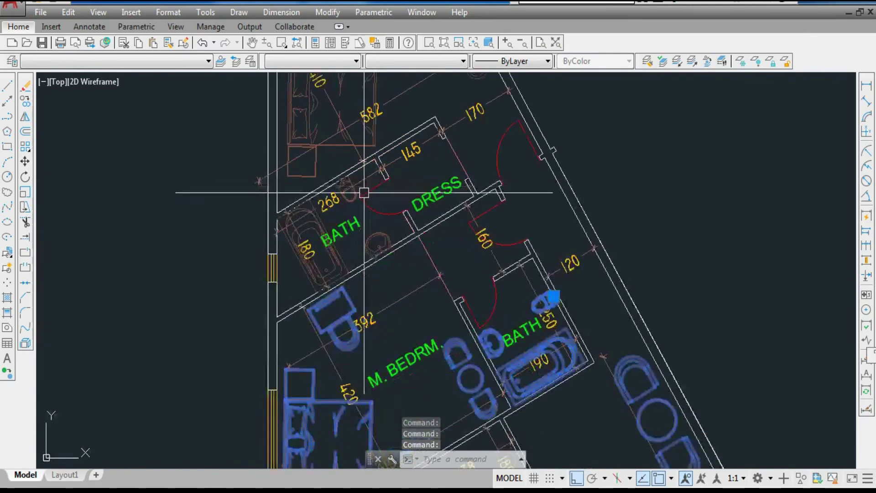
Add the 268 x 180 BATH fittings and all furniture of the upper M. BEDRM. to the selection
{"action": "left_click", "coordinate": [365, 247]}
{"action": "left_click", "coordinate": [332, 262]}
{"action": "scroll", "coordinate": [346, 190], "scroll_direction": "up", "scroll_amount": 6}
{"action": "left_click", "coordinate": [344, 203]}
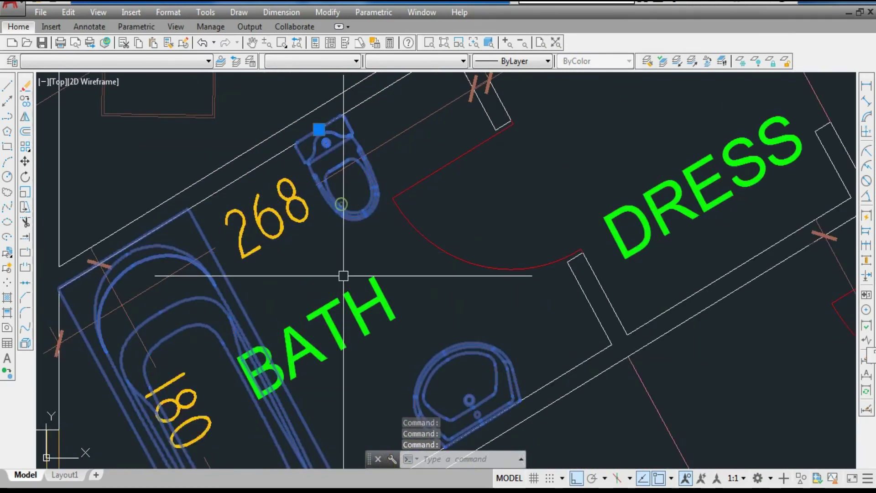
{"action": "scroll", "coordinate": [344, 275], "scroll_direction": "down", "scroll_amount": 4}
{"action": "scroll", "coordinate": [301, 196], "scroll_direction": "down", "scroll_amount": 3}
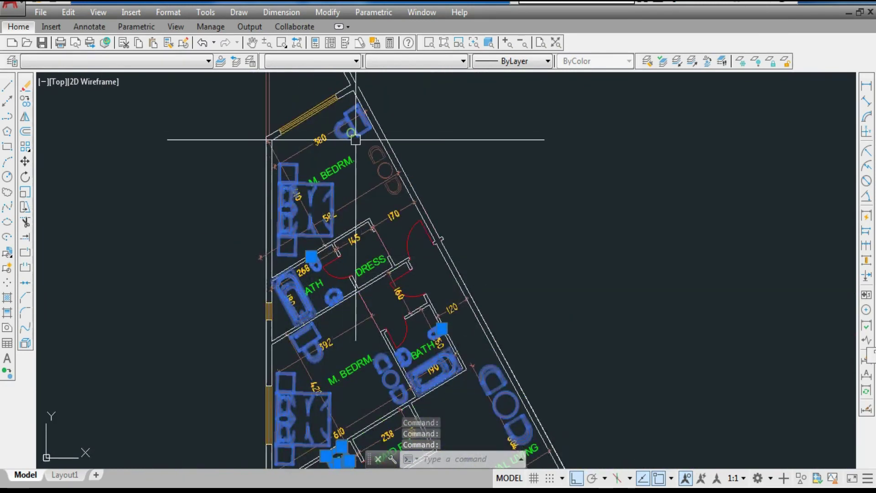
{"action": "scroll", "coordinate": [374, 162], "scroll_direction": "up", "scroll_amount": 1}
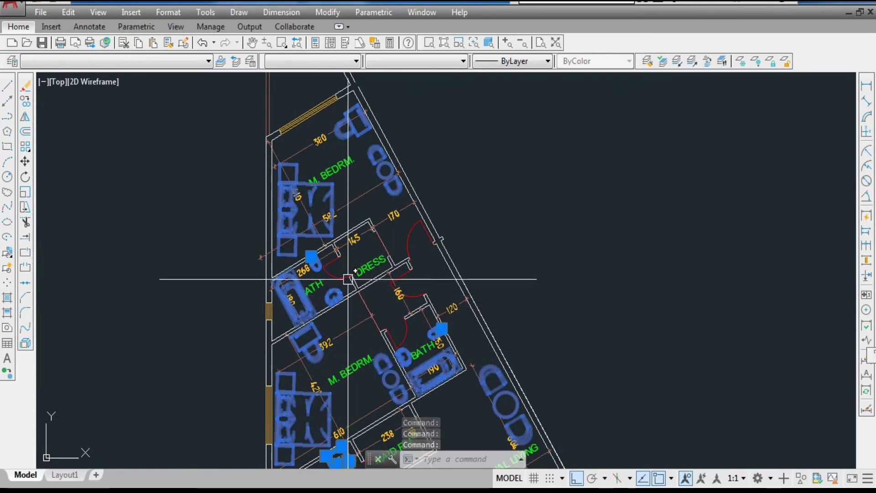
Convert the selected furniture and fittings into a single block named WRWRWRR
{"action": "type", "text": "BLOCK"}
{"action": "left_click", "coordinate": [404, 315]}
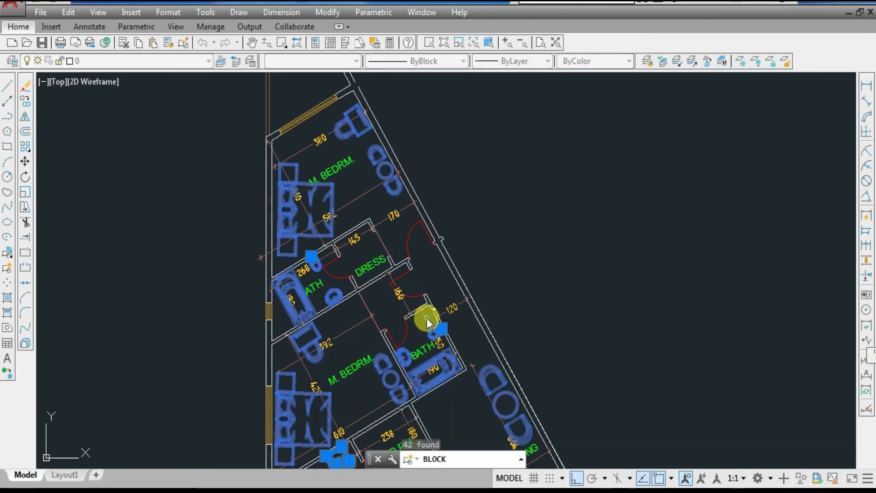
{"action": "type", "text": "WRWRWRR"}
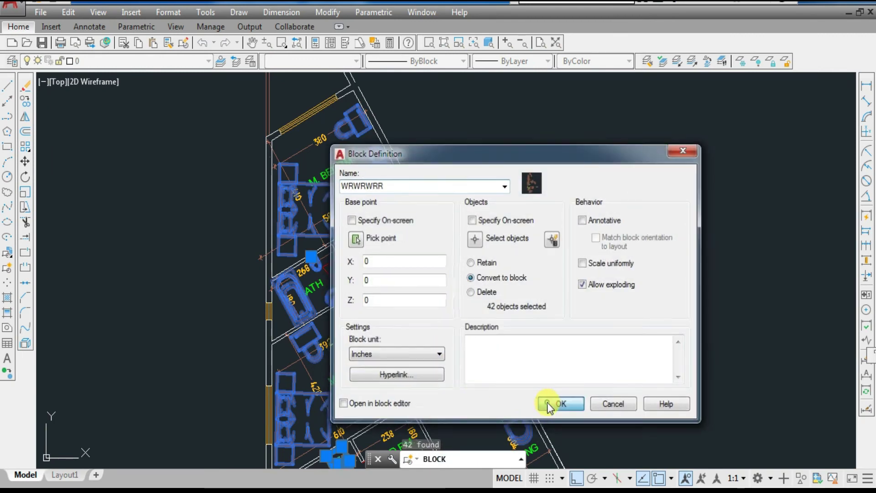
{"action": "left_click", "coordinate": [547, 403]}
Copy the furniture block into the matching left-hand unit of the tower plan's upper wing, aligned at the wall corner between BALCONY and M. BEDRM
{"action": "type", "text": "co"}
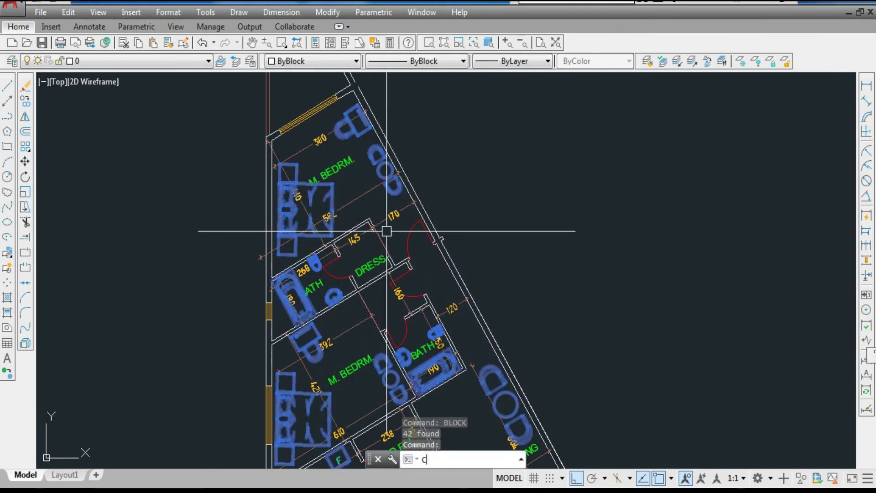
{"action": "key", "text": "Return"}
{"action": "scroll", "coordinate": [371, 247], "scroll_direction": "down", "scroll_amount": 5}
{"action": "scroll", "coordinate": [371, 247], "scroll_direction": "down", "scroll_amount": 2}
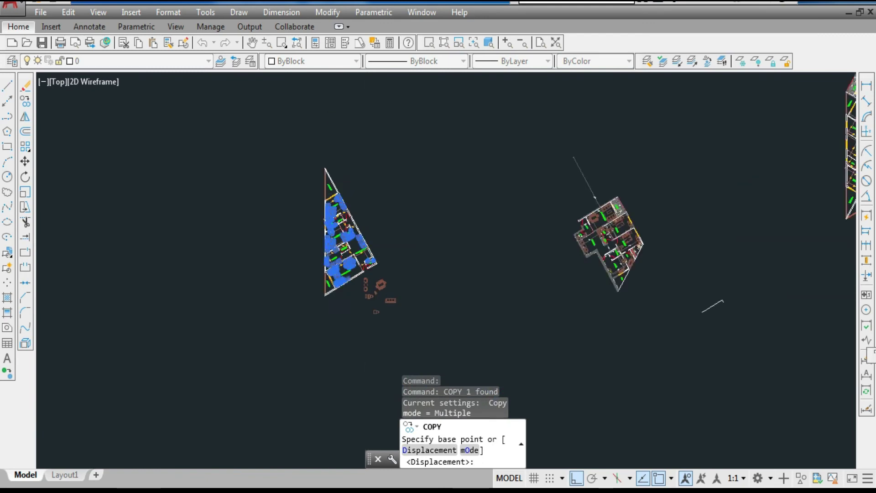
{"action": "scroll", "coordinate": [528, 133], "scroll_direction": "up", "scroll_amount": 3}
{"action": "scroll", "coordinate": [415, 111], "scroll_direction": "up", "scroll_amount": 4}
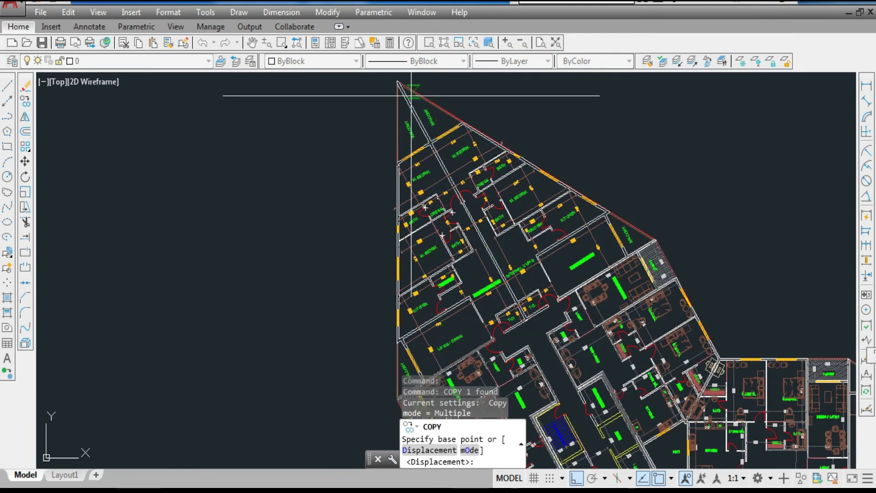
{"action": "scroll", "coordinate": [437, 119], "scroll_direction": "down", "scroll_amount": 2}
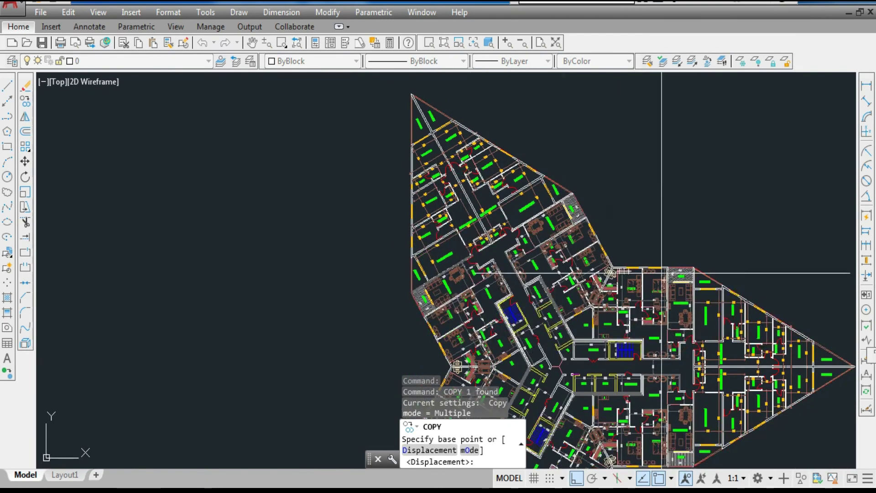
{"action": "scroll", "coordinate": [661, 269], "scroll_direction": "down", "scroll_amount": 4}
{"action": "scroll", "coordinate": [274, 349], "scroll_direction": "up", "scroll_amount": 8}
{"action": "scroll", "coordinate": [262, 283], "scroll_direction": "down", "scroll_amount": 2}
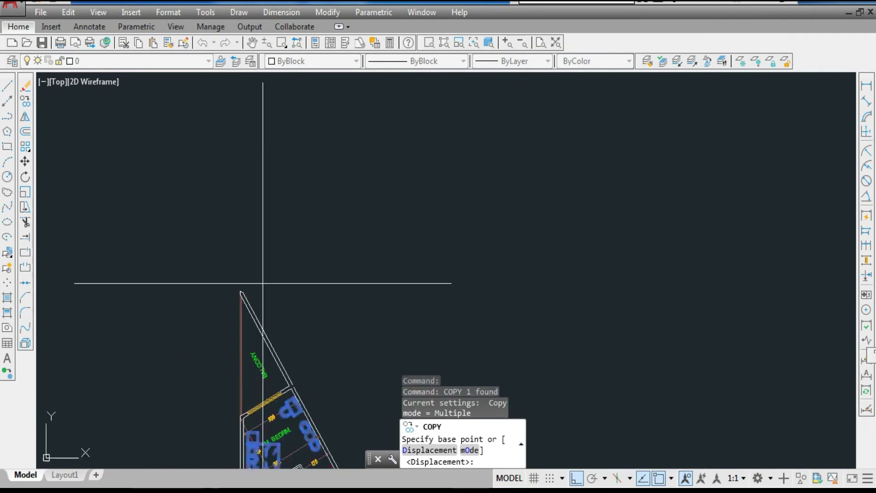
{"action": "scroll", "coordinate": [291, 388], "scroll_direction": "up", "scroll_amount": 3}
{"action": "left_click", "coordinate": [205, 364]}
{"action": "scroll", "coordinate": [273, 365], "scroll_direction": "down", "scroll_amount": 6}
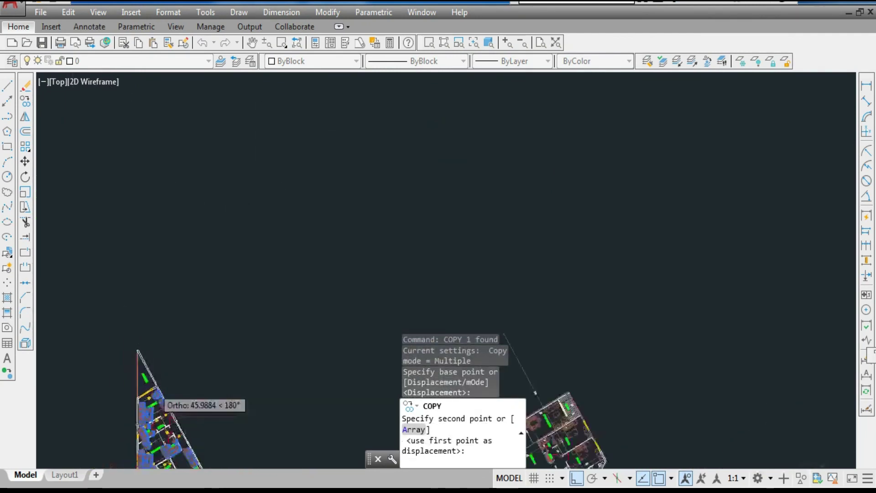
{"action": "scroll", "coordinate": [528, 194], "scroll_direction": "up", "scroll_amount": 10}
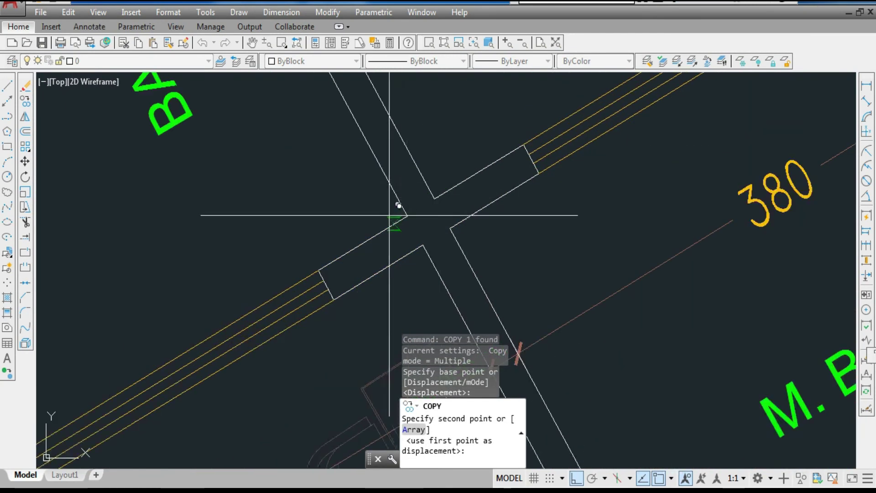
{"action": "scroll", "coordinate": [405, 213], "scroll_direction": "down", "scroll_amount": 5}
{"action": "left_click", "coordinate": [383, 219]}
{"action": "key", "text": "Escape"}
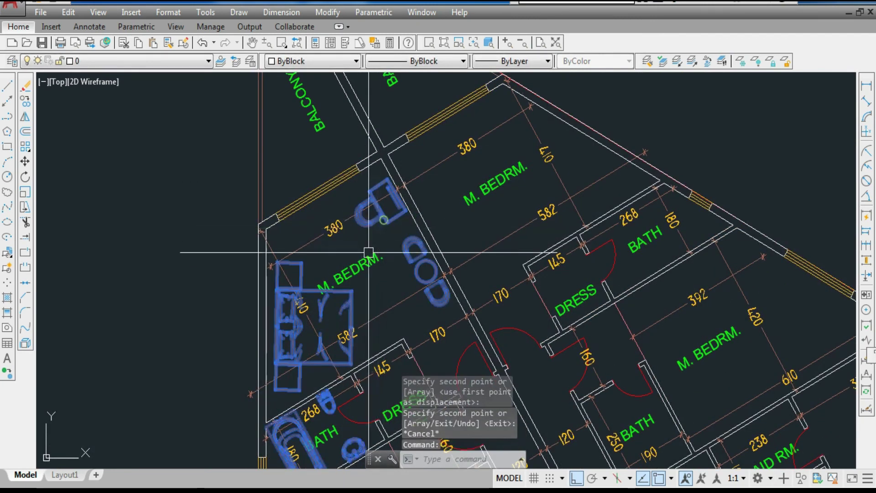
Mirror the furniture block across the upper wing's centreline into the adjoining unit, keeping the source object
{"action": "type", "text": "mi"}
{"action": "key", "text": "Return"}
{"action": "scroll", "coordinate": [297, 248], "scroll_direction": "down", "scroll_amount": 5}
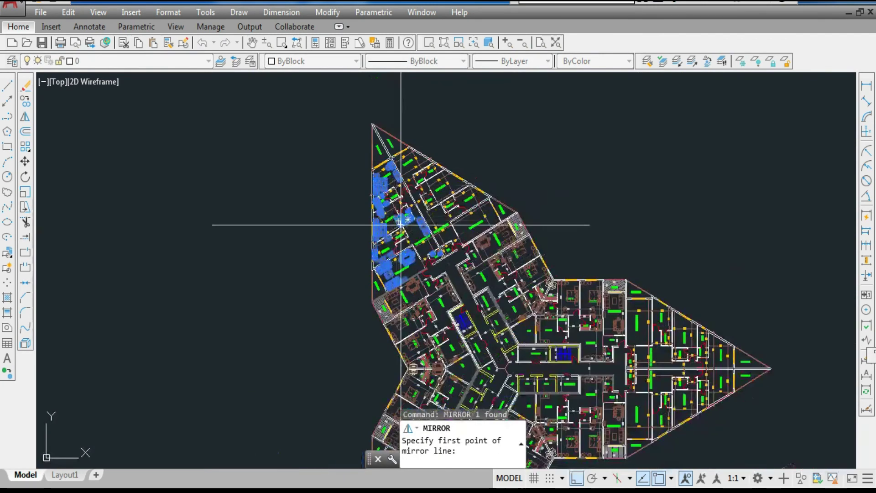
{"action": "scroll", "coordinate": [490, 382], "scroll_direction": "up", "scroll_amount": 10}
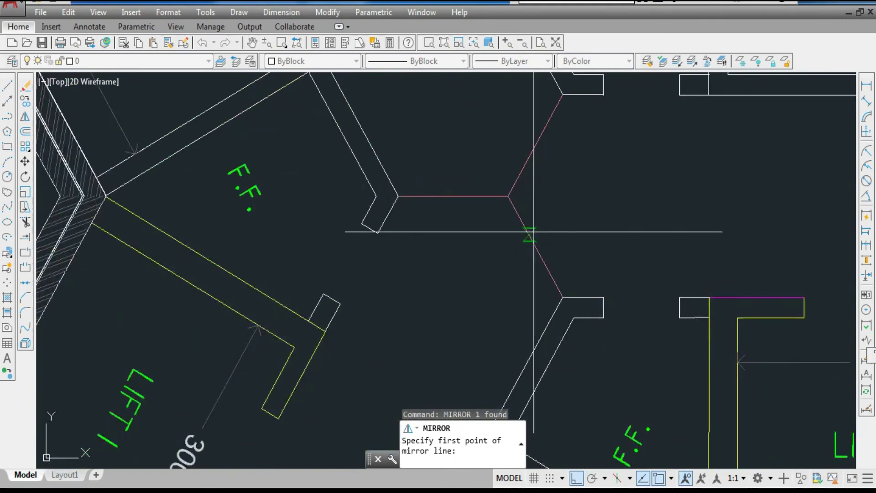
{"action": "left_click", "coordinate": [508, 197]}
{"action": "left_click", "coordinate": [508, 196]}
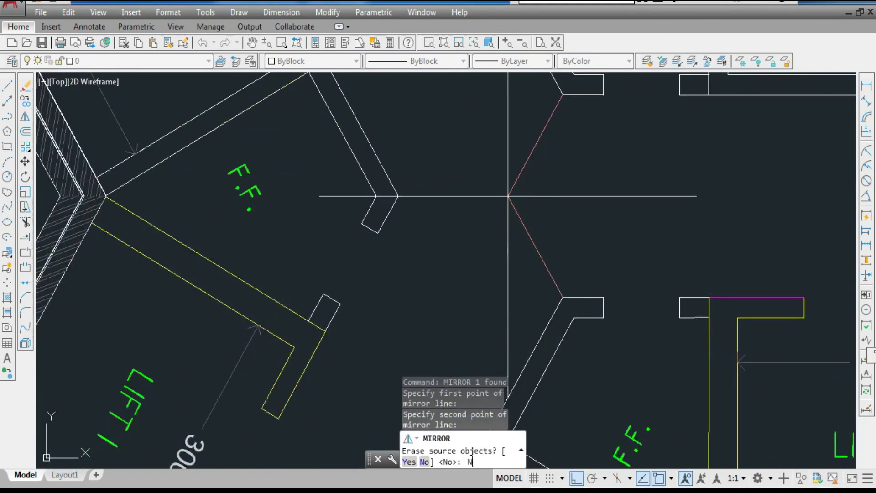
{"action": "type", "text": "N"}
{"action": "key", "text": "Return"}
Inspect the mirrored furniture in the upper wing's bedrooms, bathrooms, kitchens and living areas
{"action": "scroll", "coordinate": [508, 196], "scroll_direction": "down", "scroll_amount": 8}
{"action": "scroll", "coordinate": [430, 185], "scroll_direction": "up", "scroll_amount": 6}
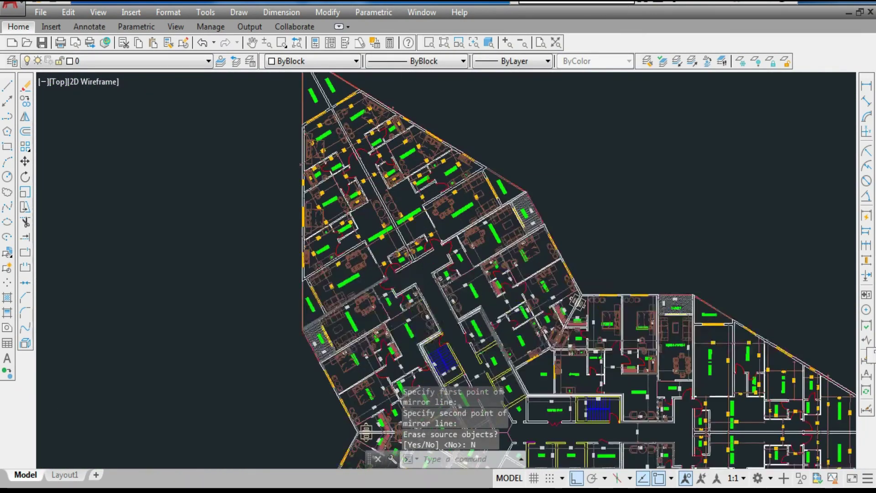
{"action": "scroll", "coordinate": [352, 163], "scroll_direction": "up", "scroll_amount": 5}
{"action": "scroll", "coordinate": [540, 246], "scroll_direction": "up", "scroll_amount": 3}
{"action": "scroll", "coordinate": [489, 293], "scroll_direction": "down", "scroll_amount": 4}
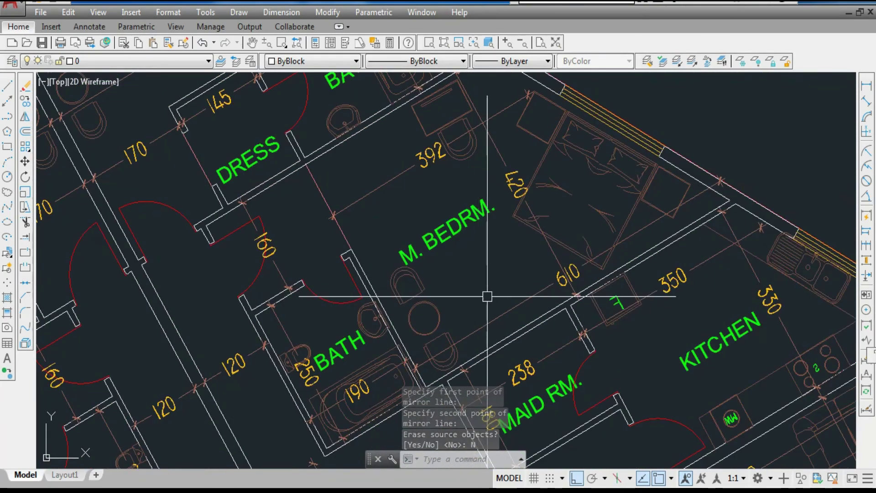
{"action": "scroll", "coordinate": [411, 337], "scroll_direction": "up", "scroll_amount": 1}
{"action": "scroll", "coordinate": [408, 297], "scroll_direction": "down", "scroll_amount": 4}
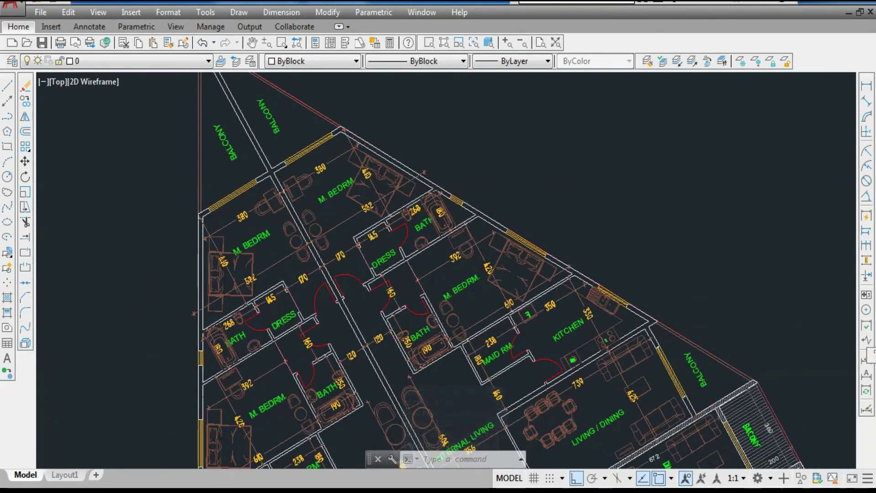
{"action": "scroll", "coordinate": [401, 289], "scroll_direction": "up", "scroll_amount": 3}
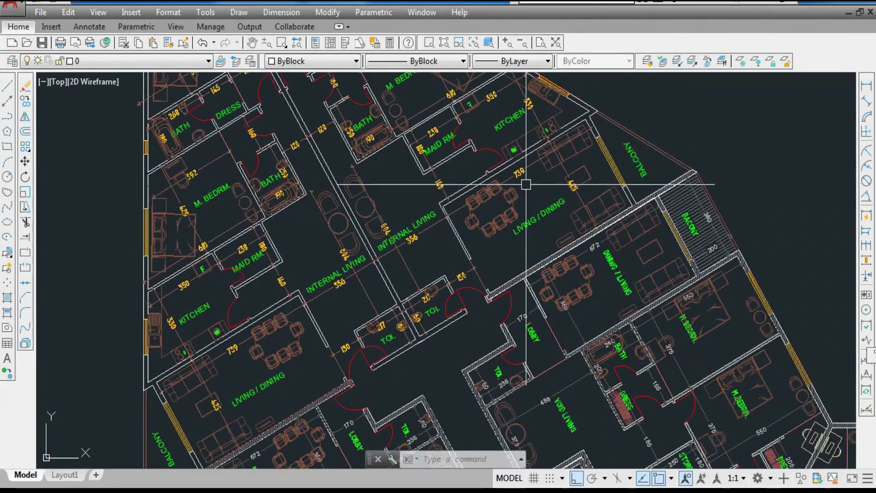
Mirror both upper-wing furniture blocks into the right-hand wing about the diagonal line at the central core, keeping the source objects
{"action": "scroll", "coordinate": [456, 219], "scroll_direction": "down", "scroll_amount": 3}
{"action": "scroll", "coordinate": [466, 232], "scroll_direction": "down", "scroll_amount": 5}
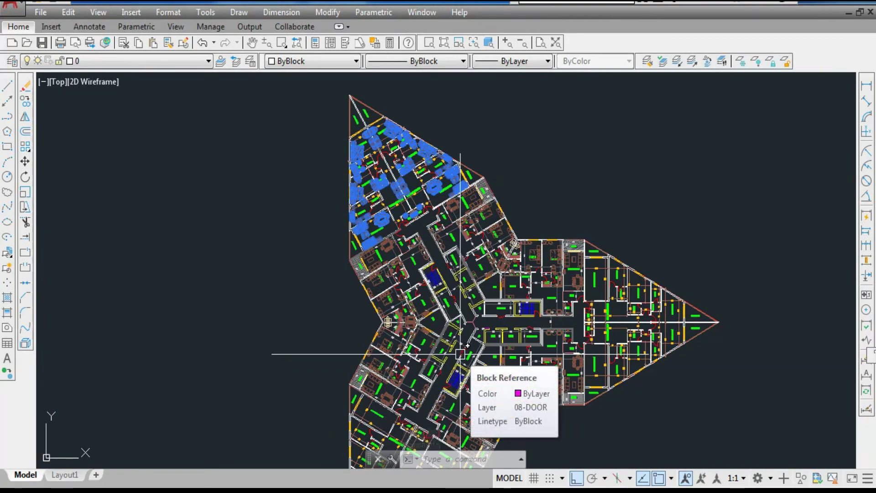
{"action": "type", "text": "mi"}
{"action": "key", "text": "Return"}
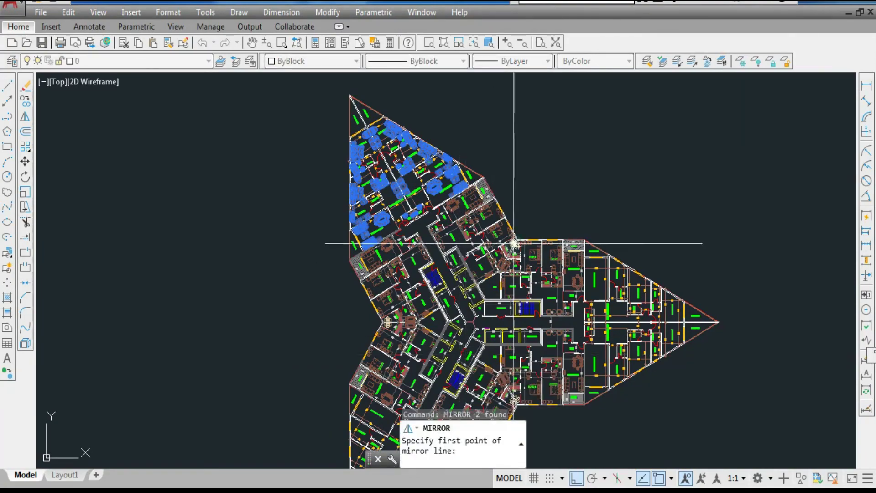
{"action": "scroll", "coordinate": [511, 245], "scroll_direction": "up", "scroll_amount": 5}
{"action": "scroll", "coordinate": [481, 224], "scroll_direction": "down", "scroll_amount": 4}
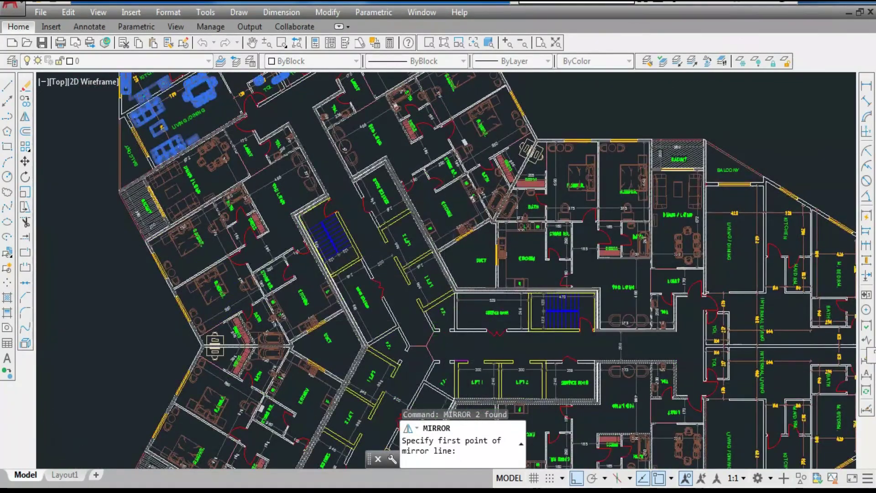
{"action": "scroll", "coordinate": [419, 365], "scroll_direction": "up", "scroll_amount": 6}
{"action": "left_click", "coordinate": [457, 281]}
{"action": "left_click", "coordinate": [457, 245]}
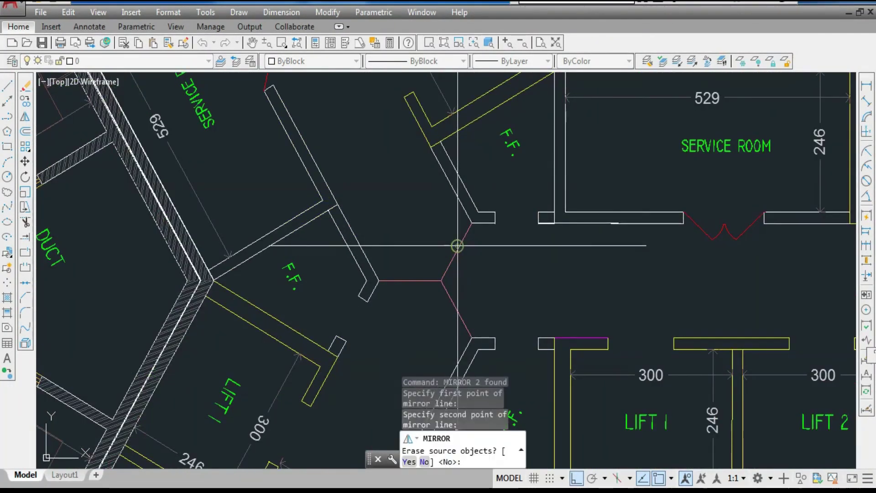
{"action": "type", "text": "n"}
{"action": "key", "text": "Return"}
{"action": "scroll", "coordinate": [456, 245], "scroll_direction": "down", "scroll_amount": 8}
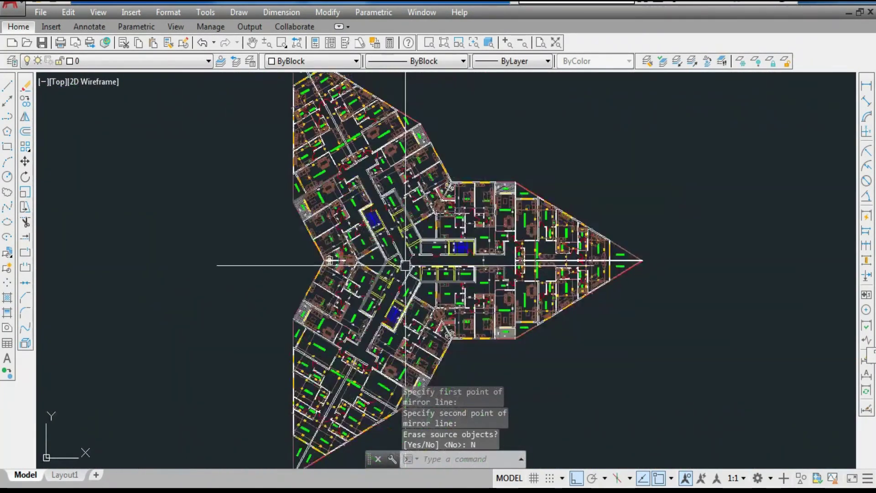
Examine the mirrored furniture in the right-hand wing's living areas, kitchens, bedrooms, bathrooms and toilets
{"action": "scroll", "coordinate": [467, 260], "scroll_direction": "up", "scroll_amount": 5}
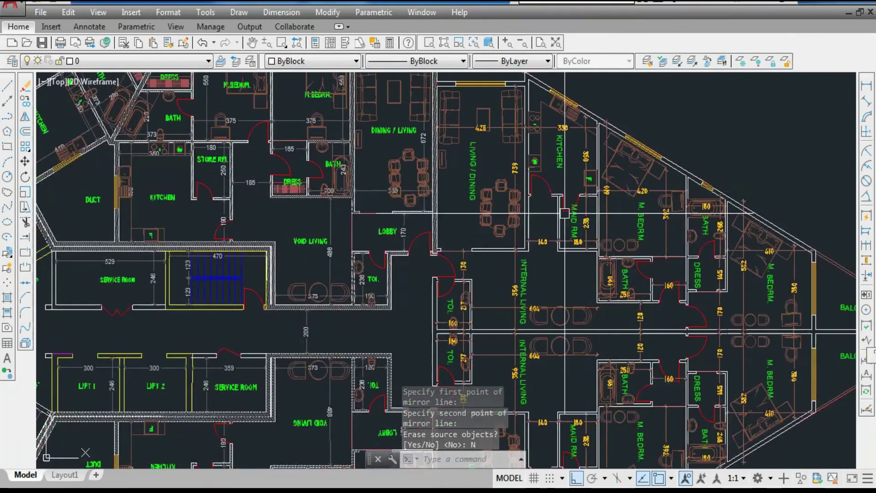
{"action": "scroll", "coordinate": [466, 261], "scroll_direction": "down", "scroll_amount": 2}
{"action": "scroll", "coordinate": [534, 300], "scroll_direction": "up", "scroll_amount": 6}
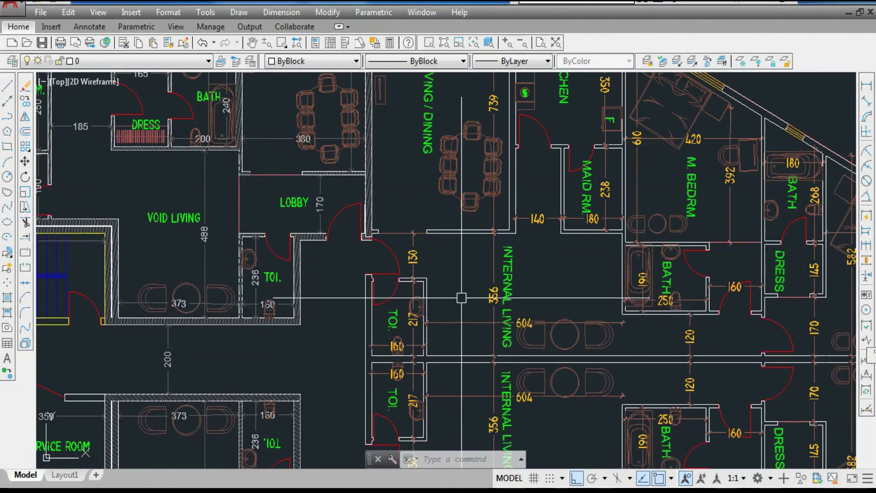
{"action": "scroll", "coordinate": [456, 256], "scroll_direction": "up", "scroll_amount": 4}
{"action": "scroll", "coordinate": [384, 199], "scroll_direction": "down", "scroll_amount": 7}
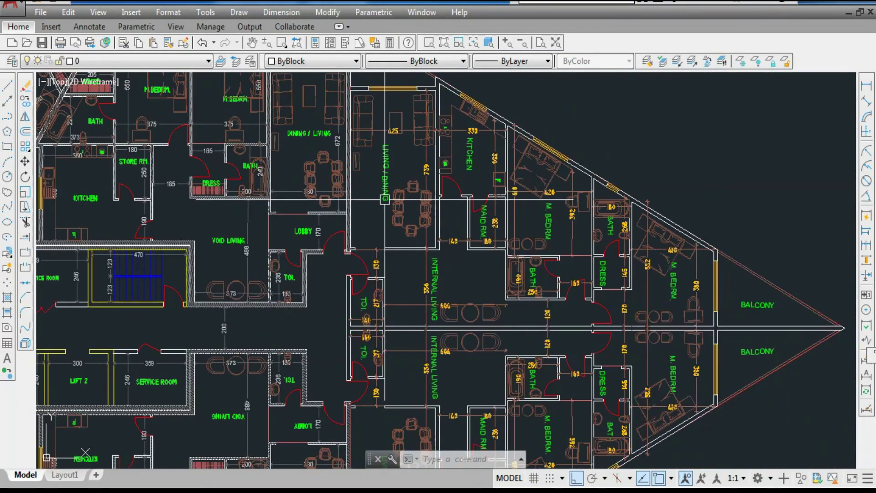
{"action": "scroll", "coordinate": [490, 129], "scroll_direction": "up", "scroll_amount": 3}
{"action": "scroll", "coordinate": [433, 146], "scroll_direction": "down", "scroll_amount": 3}
{"action": "scroll", "coordinate": [342, 166], "scroll_direction": "up", "scroll_amount": 3}
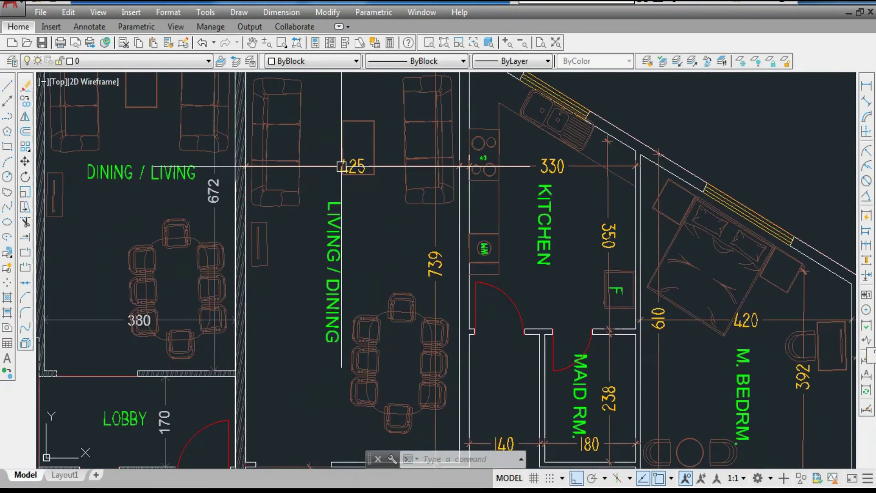
{"action": "scroll", "coordinate": [559, 264], "scroll_direction": "down", "scroll_amount": 3}
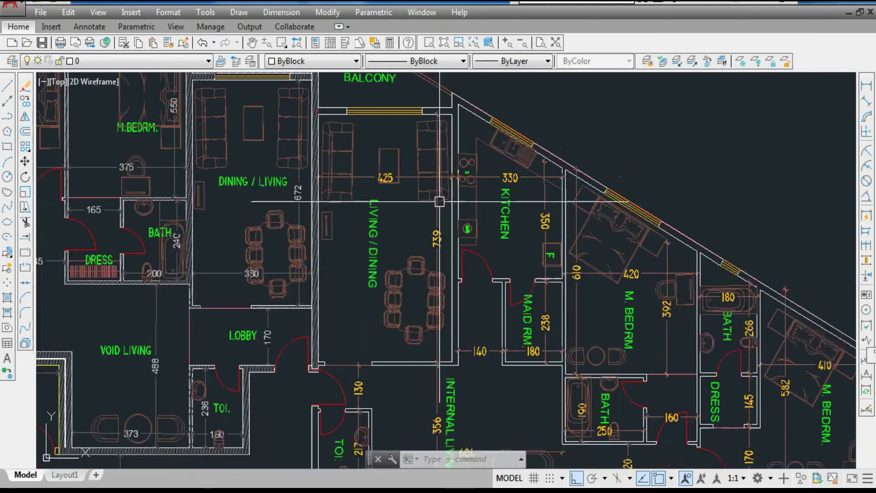
{"action": "scroll", "coordinate": [607, 292], "scroll_direction": "up", "scroll_amount": 4}
{"action": "scroll", "coordinate": [420, 250], "scroll_direction": "down", "scroll_amount": 2}
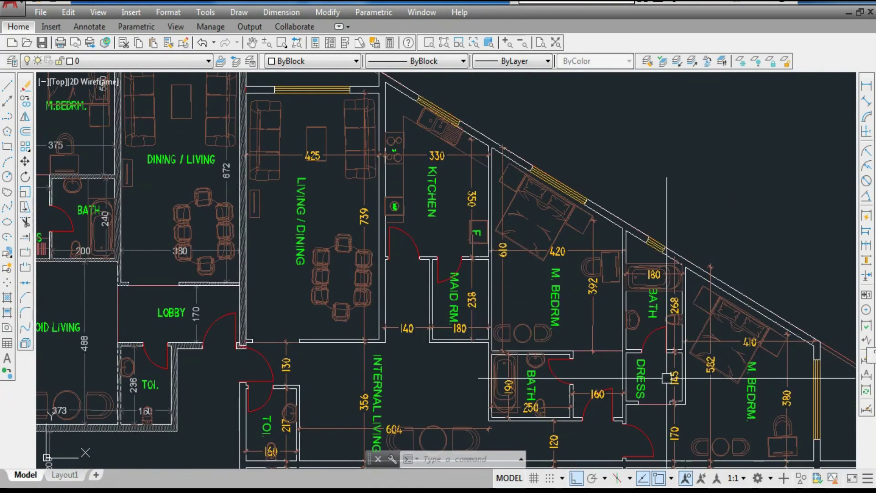
{"action": "scroll", "coordinate": [667, 378], "scroll_direction": "down", "scroll_amount": 2}
{"action": "scroll", "coordinate": [619, 254], "scroll_direction": "down", "scroll_amount": 3}
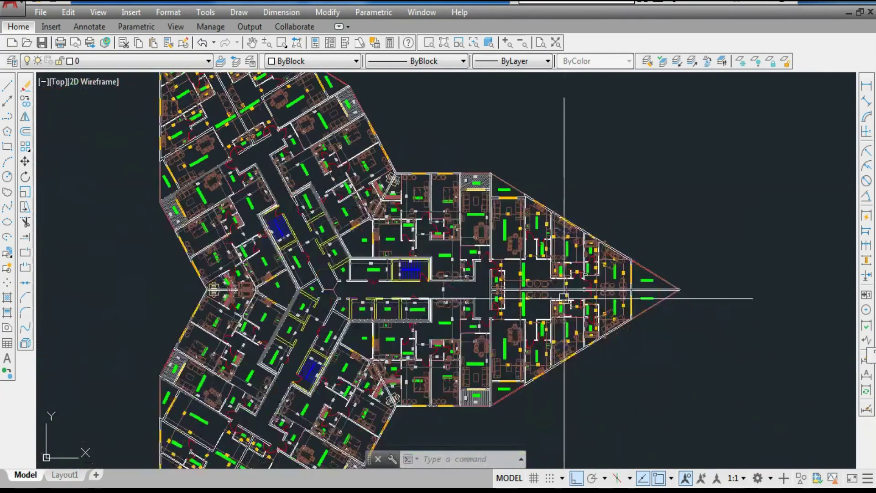
Try to mirror both right-hand wing furniture blocks about the central core's horizontal line, keeping the source objects, and undo it
{"action": "left_click", "coordinate": [561, 325]}
{"action": "left_click", "coordinate": [490, 271]}
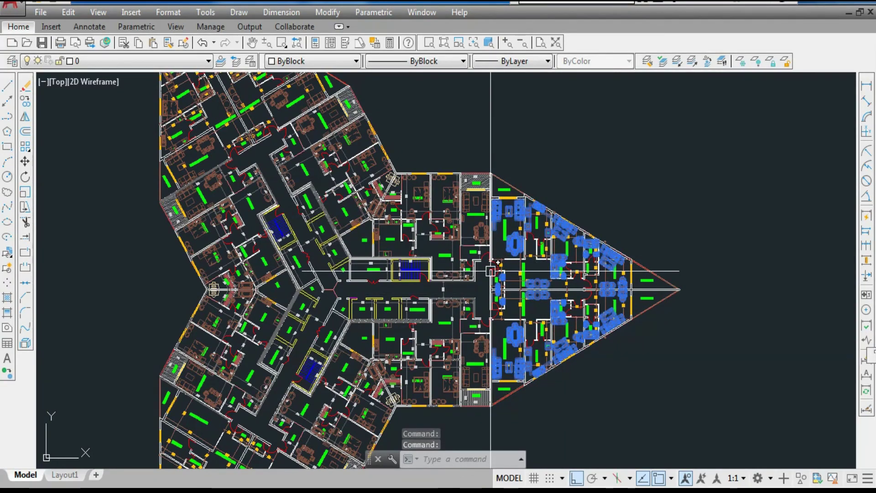
{"action": "type", "text": "MI"}
{"action": "key", "text": "Return"}
{"action": "scroll", "coordinate": [371, 287], "scroll_direction": "up", "scroll_amount": 5}
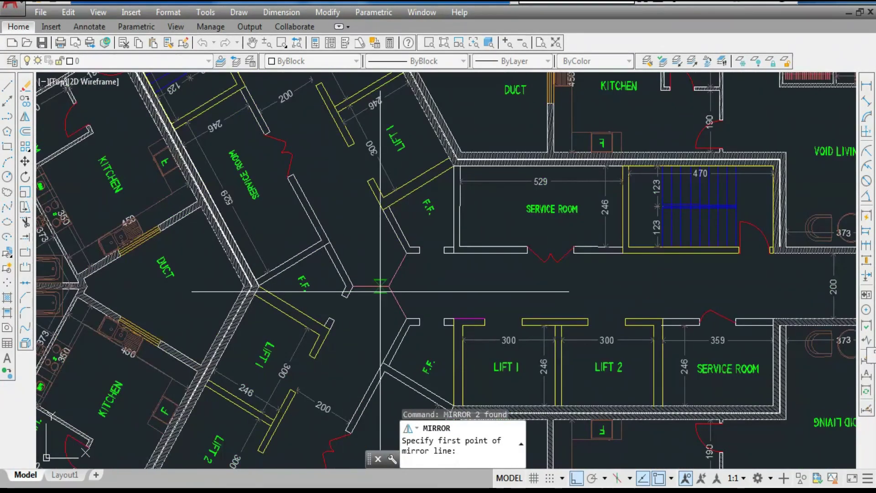
{"action": "left_click", "coordinate": [371, 287]}
{"action": "left_click", "coordinate": [391, 283]}
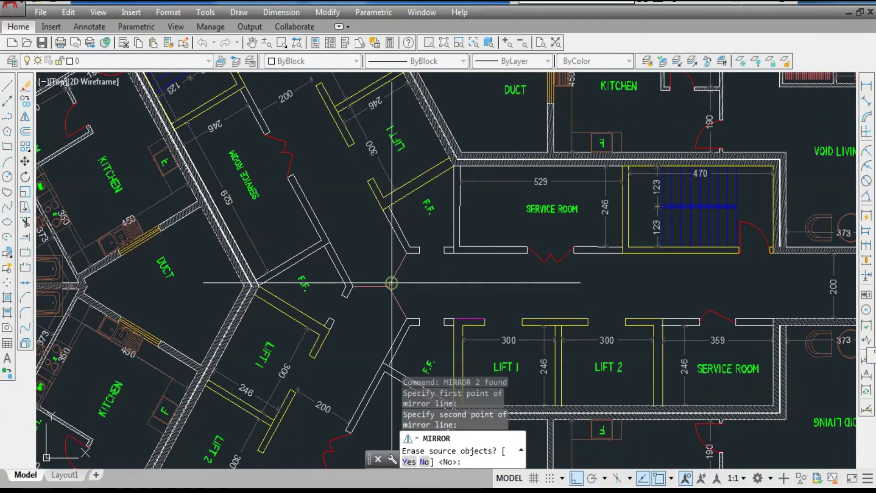
{"action": "type", "text": "N"}
{"action": "key", "text": "Return"}
{"action": "scroll", "coordinate": [391, 283], "scroll_direction": "down", "scroll_amount": 6}
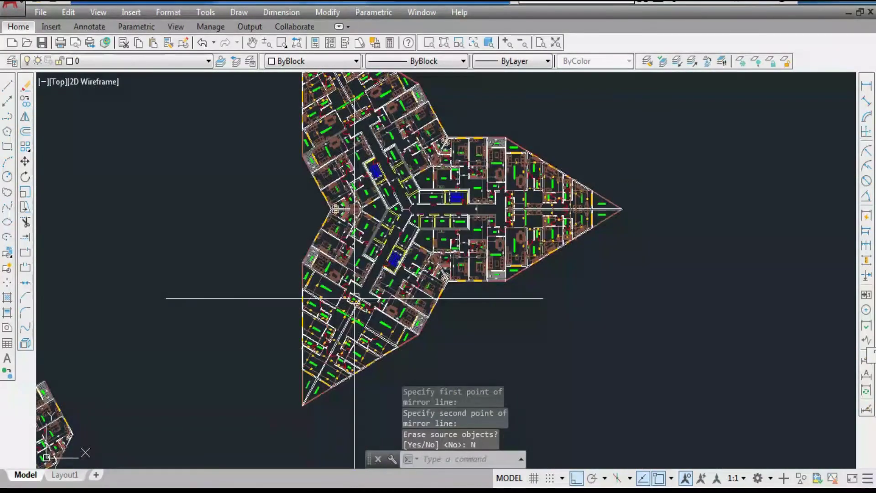
{"action": "key", "text": "ctrl+z"}
{"action": "scroll", "coordinate": [393, 261], "scroll_direction": "down", "scroll_amount": 3}
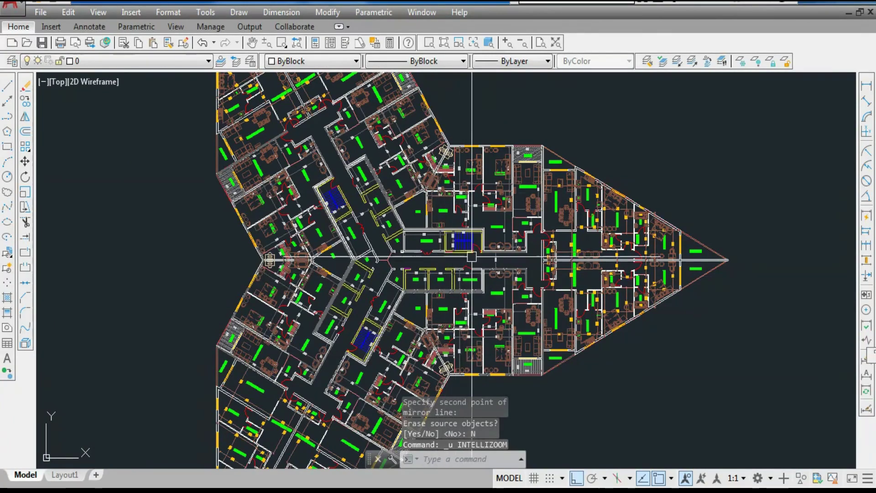
Try to mirror the right-hand wing's lower furniture block about the core's upper diagonal line, keeping the source, and undo it
{"action": "scroll", "coordinate": [471, 257], "scroll_direction": "up", "scroll_amount": 4}
{"action": "scroll", "coordinate": [401, 256], "scroll_direction": "up", "scroll_amount": 1}
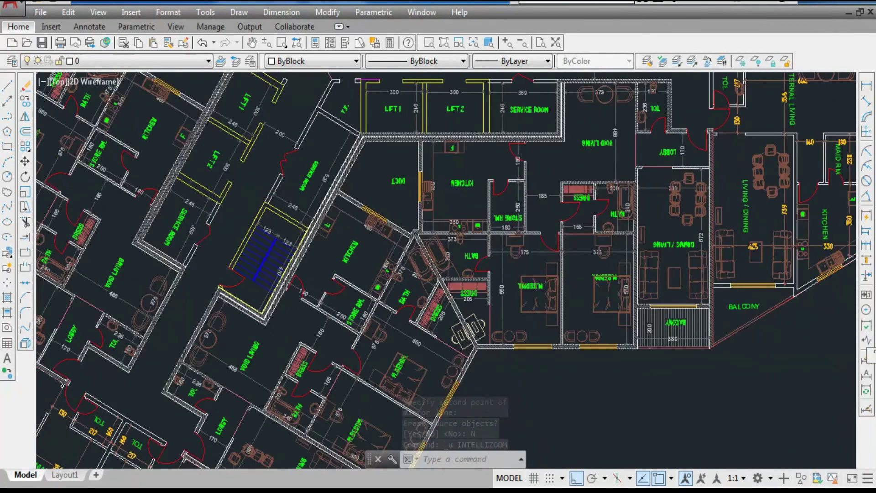
{"action": "scroll", "coordinate": [597, 254], "scroll_direction": "down", "scroll_amount": 5}
{"action": "scroll", "coordinate": [596, 323], "scroll_direction": "down", "scroll_amount": 2}
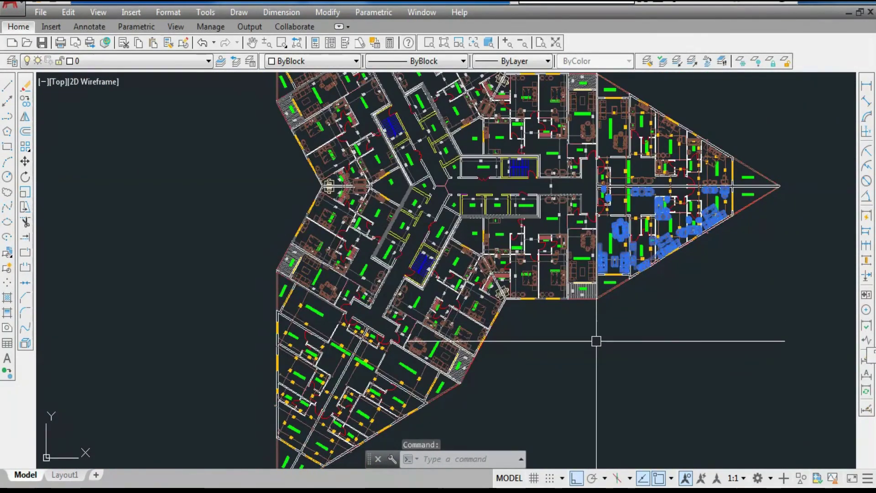
{"action": "type", "text": "mi"}
{"action": "key", "text": "Return"}
{"action": "scroll", "coordinate": [464, 145], "scroll_direction": "up", "scroll_amount": 5}
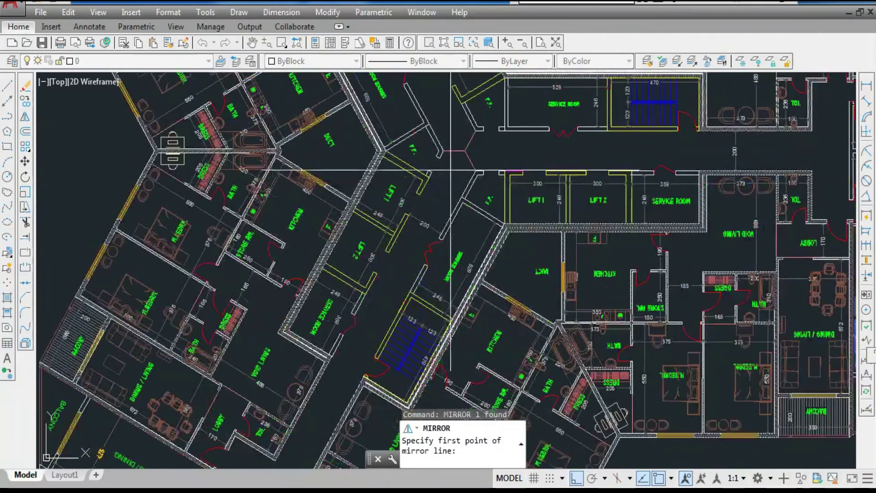
{"action": "left_click", "coordinate": [464, 145]}
{"action": "left_click", "coordinate": [484, 116]}
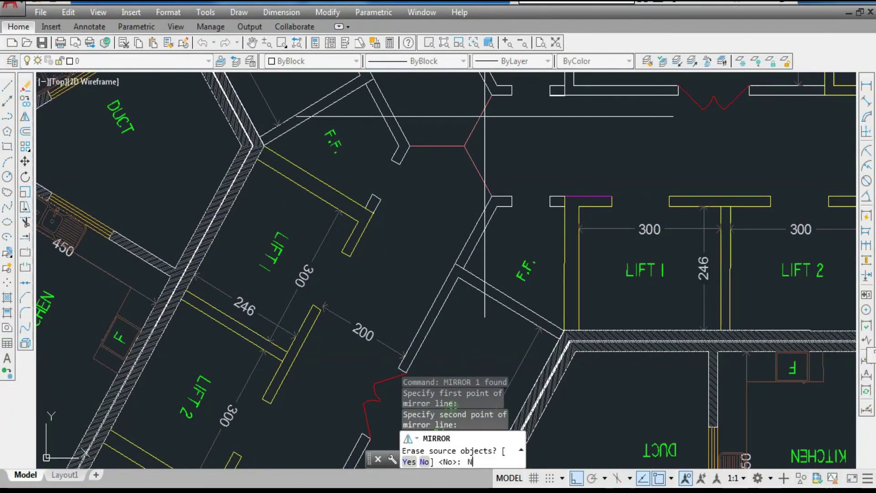
{"action": "type", "text": "N"}
{"action": "key", "text": "Return"}
{"action": "scroll", "coordinate": [440, 143], "scroll_direction": "down", "scroll_amount": 6}
{"action": "key", "text": "ctrl+z"}
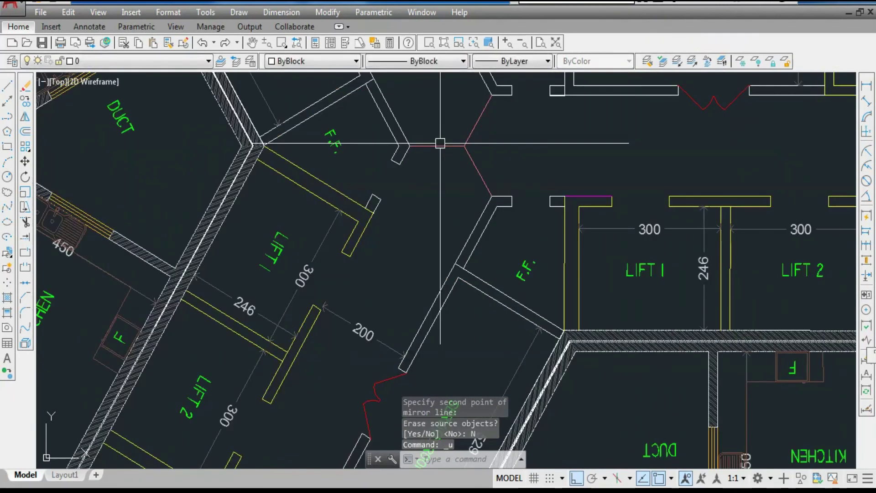
{"action": "key", "text": "ctrl+z"}
Mirror both right-hand wing furniture blocks into the lower wing about the core's lower diagonal line, keeping the source objects
{"action": "left_click", "coordinate": [626, 236]}
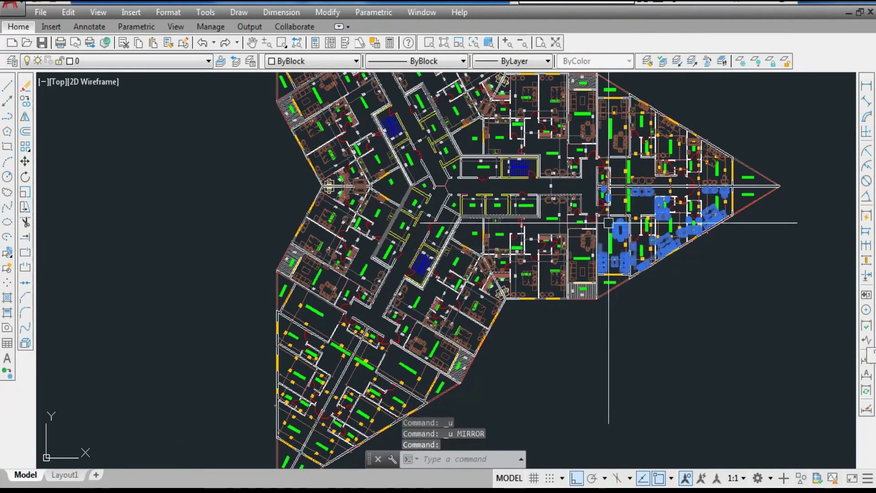
{"action": "scroll", "coordinate": [588, 273], "scroll_direction": "down", "scroll_amount": 2}
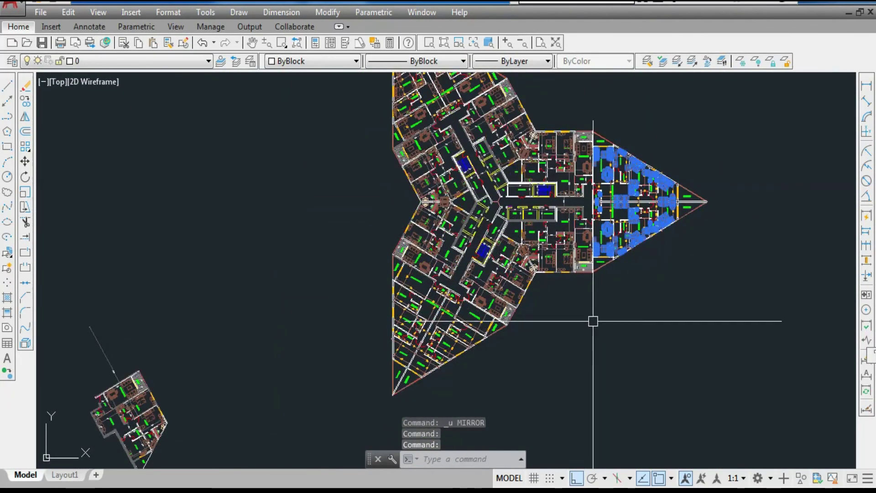
{"action": "type", "text": "I"}
{"action": "key", "text": "Return"}
{"action": "scroll", "coordinate": [490, 218], "scroll_direction": "up", "scroll_amount": 5}
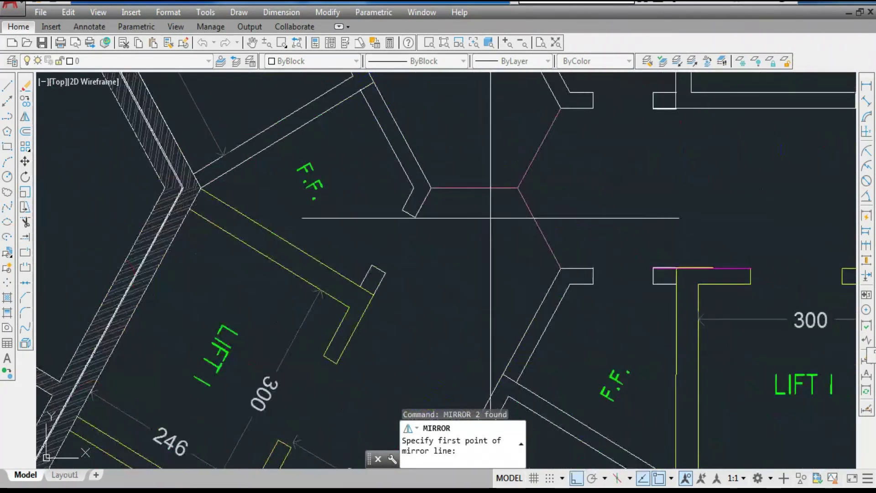
{"action": "left_click", "coordinate": [538, 228]}
{"action": "left_click", "coordinate": [519, 186]}
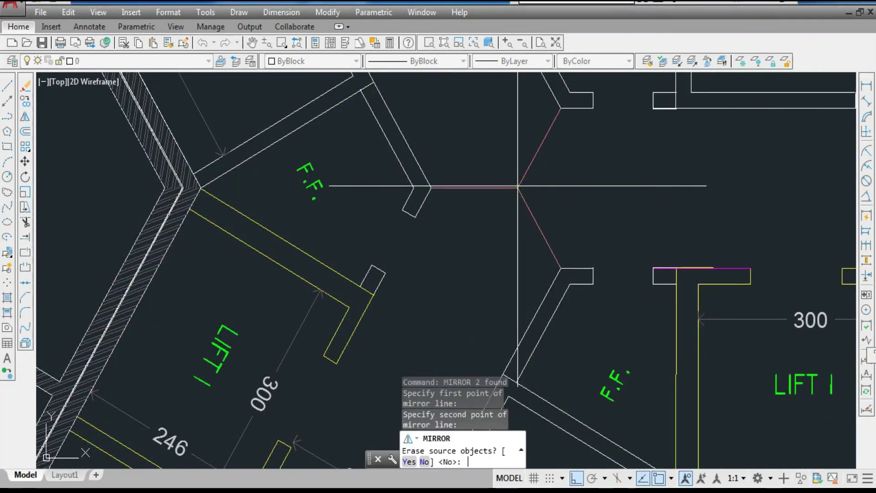
{"action": "type", "text": "n"}
{"action": "key", "text": "Return"}
{"action": "scroll", "coordinate": [476, 188], "scroll_direction": "down", "scroll_amount": 3}
{"action": "scroll", "coordinate": [439, 182], "scroll_direction": "down", "scroll_amount": 5}
Examine the mirrored furniture in the lower wing's rooms, the completed three-wing plan and the upper wing's internal living areas
{"action": "scroll", "coordinate": [387, 299], "scroll_direction": "up", "scroll_amount": 4}
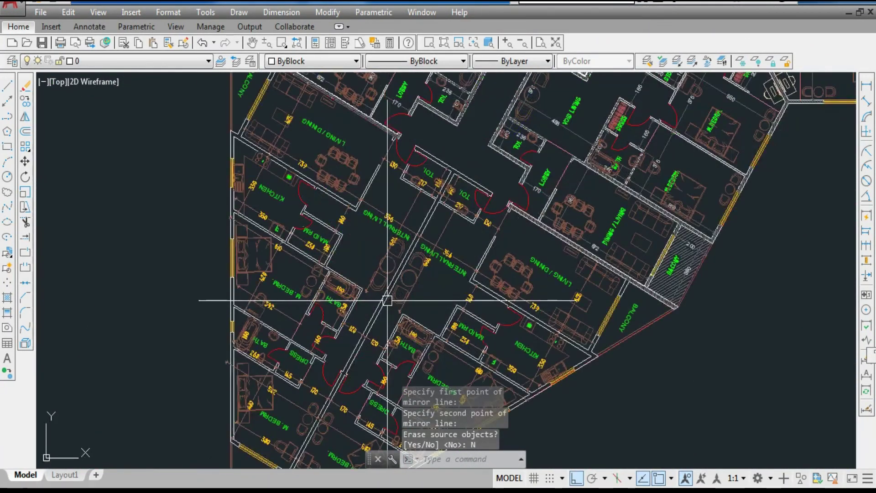
{"action": "scroll", "coordinate": [275, 308], "scroll_direction": "down", "scroll_amount": 3}
{"action": "scroll", "coordinate": [323, 293], "scroll_direction": "up", "scroll_amount": 5}
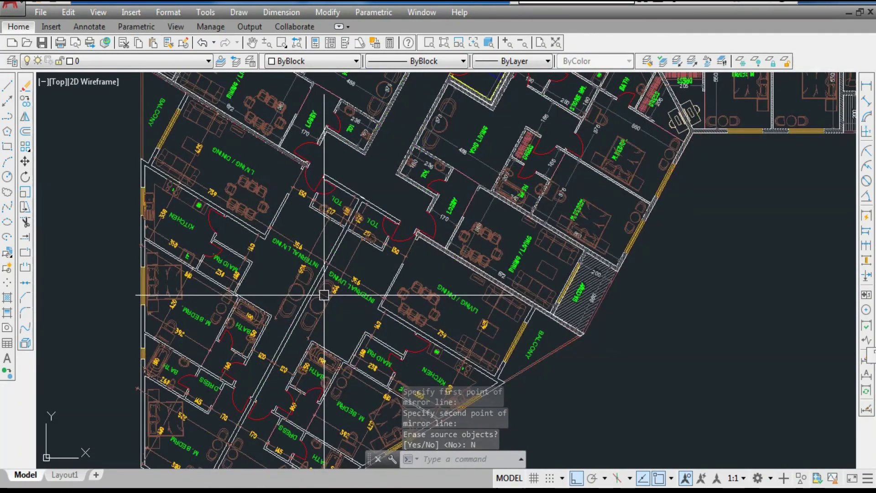
{"action": "scroll", "coordinate": [176, 293], "scroll_direction": "down", "scroll_amount": 3}
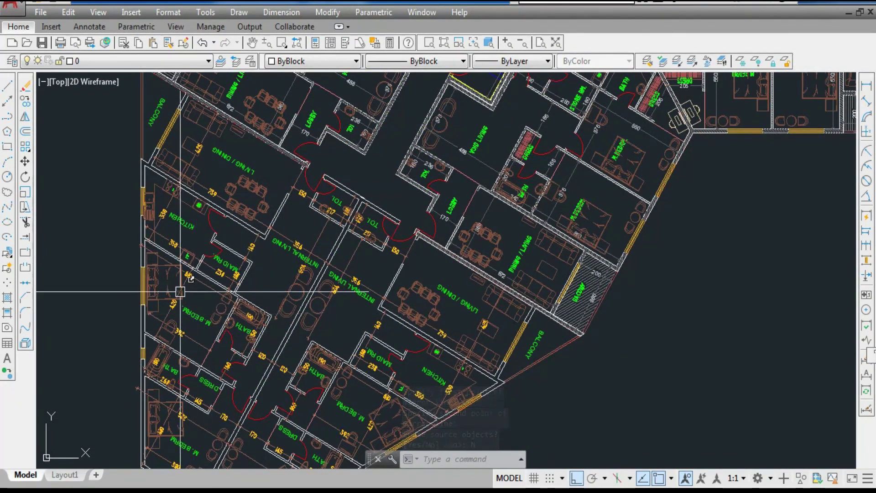
{"action": "scroll", "coordinate": [172, 234], "scroll_direction": "up", "scroll_amount": 5}
{"action": "scroll", "coordinate": [181, 259], "scroll_direction": "down", "scroll_amount": 3}
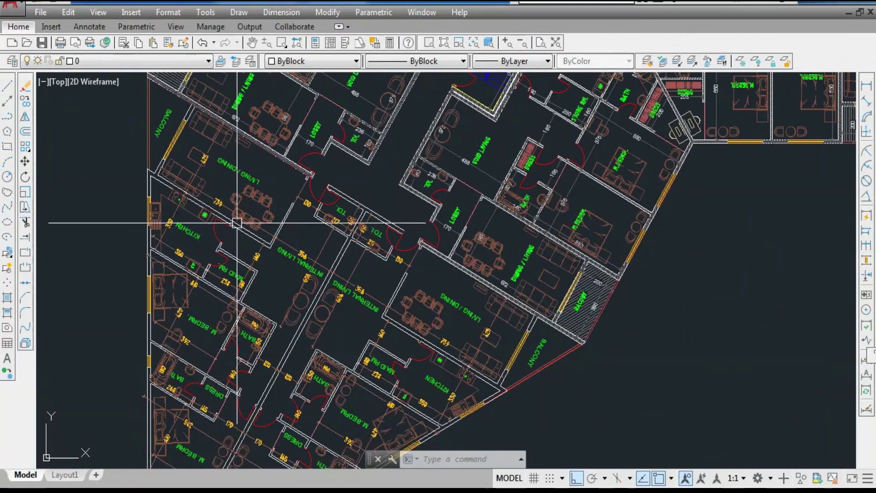
{"action": "scroll", "coordinate": [309, 180], "scroll_direction": "up", "scroll_amount": 3}
{"action": "scroll", "coordinate": [337, 201], "scroll_direction": "down", "scroll_amount": 1}
{"action": "scroll", "coordinate": [196, 176], "scroll_direction": "down", "scroll_amount": 3}
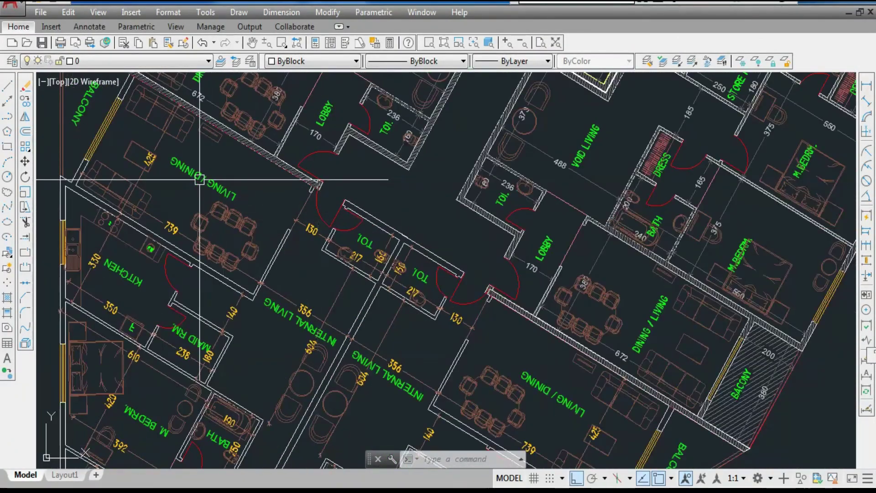
{"action": "scroll", "coordinate": [132, 141], "scroll_direction": "up", "scroll_amount": 3}
{"action": "scroll", "coordinate": [254, 156], "scroll_direction": "down", "scroll_amount": 4}
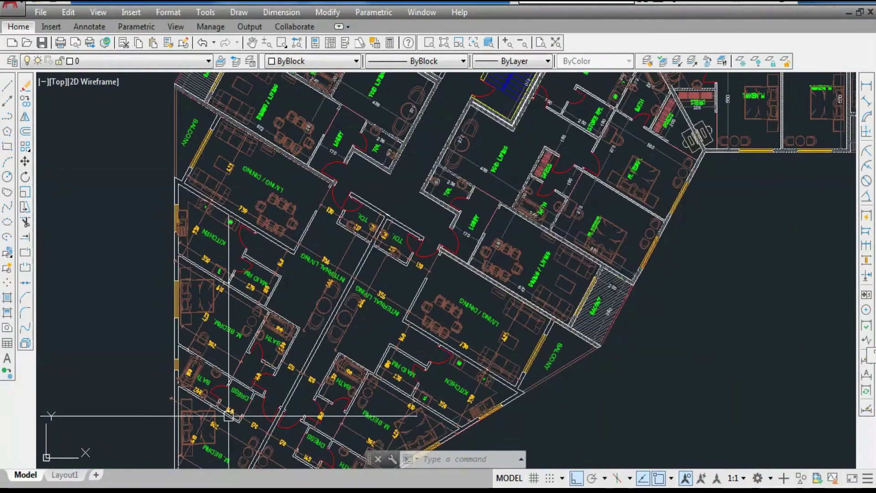
{"action": "scroll", "coordinate": [234, 372], "scroll_direction": "up", "scroll_amount": 2}
{"action": "scroll", "coordinate": [332, 303], "scroll_direction": "up", "scroll_amount": 3}
{"action": "scroll", "coordinate": [233, 378], "scroll_direction": "down", "scroll_amount": 2}
{"action": "scroll", "coordinate": [232, 377], "scroll_direction": "down", "scroll_amount": 5}
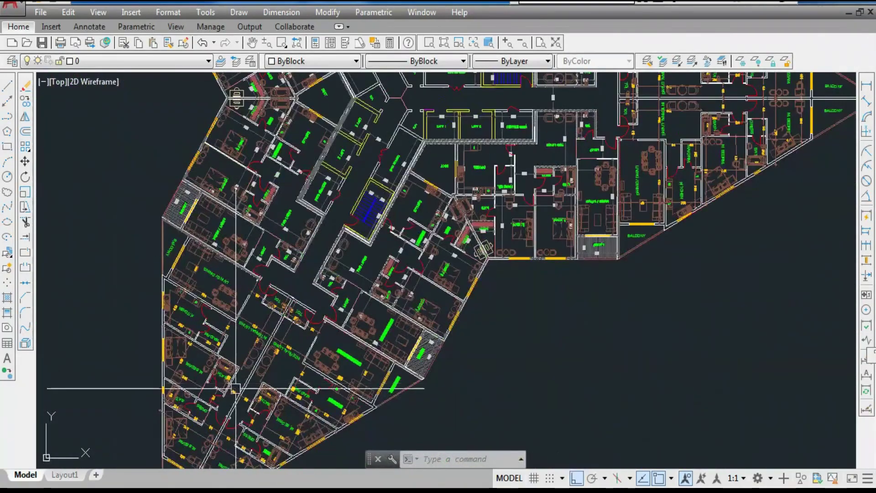
{"action": "scroll", "coordinate": [237, 375], "scroll_direction": "down", "scroll_amount": 2}
{"action": "scroll", "coordinate": [251, 319], "scroll_direction": "up", "scroll_amount": 3}
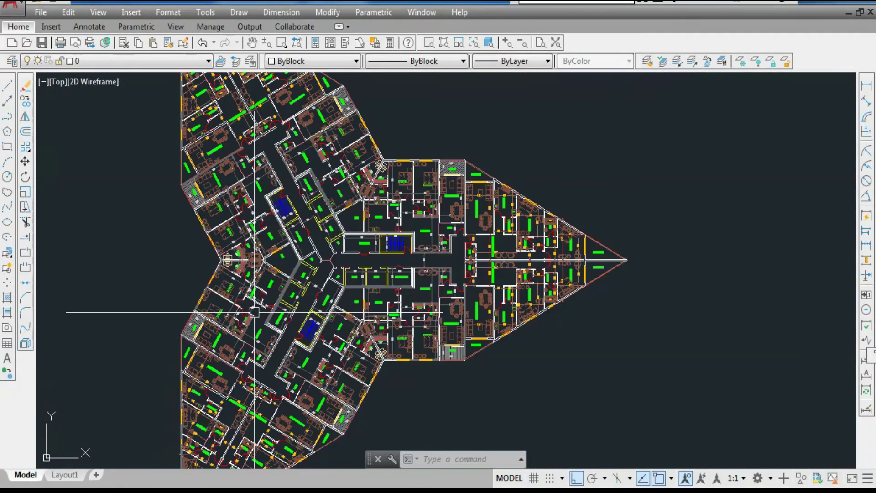
{"action": "scroll", "coordinate": [385, 332], "scroll_direction": "down", "scroll_amount": 3}
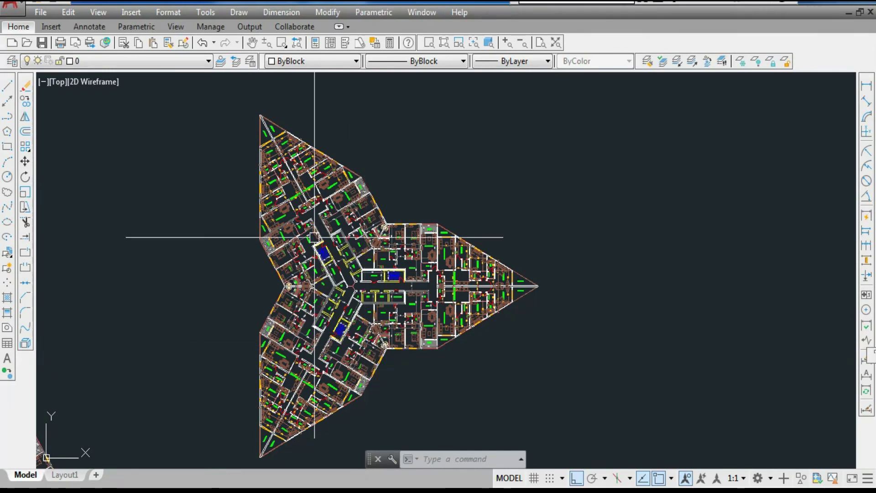
{"action": "scroll", "coordinate": [269, 187], "scroll_direction": "up", "scroll_amount": 8}
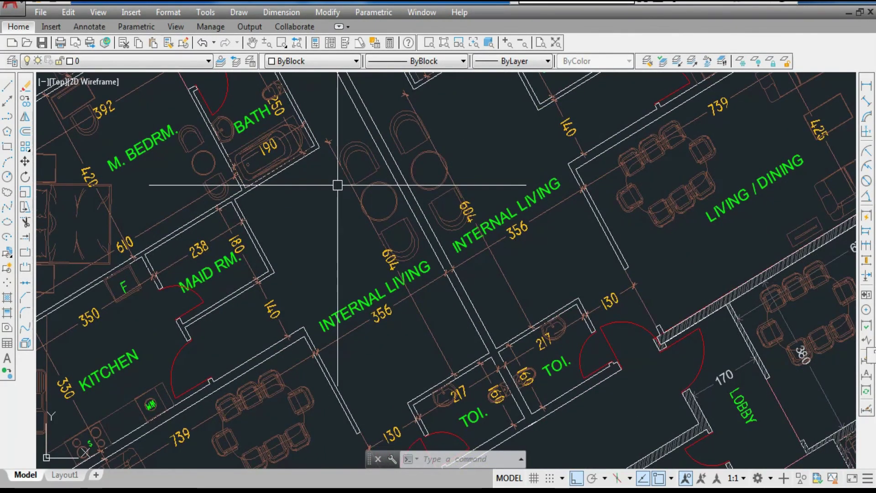